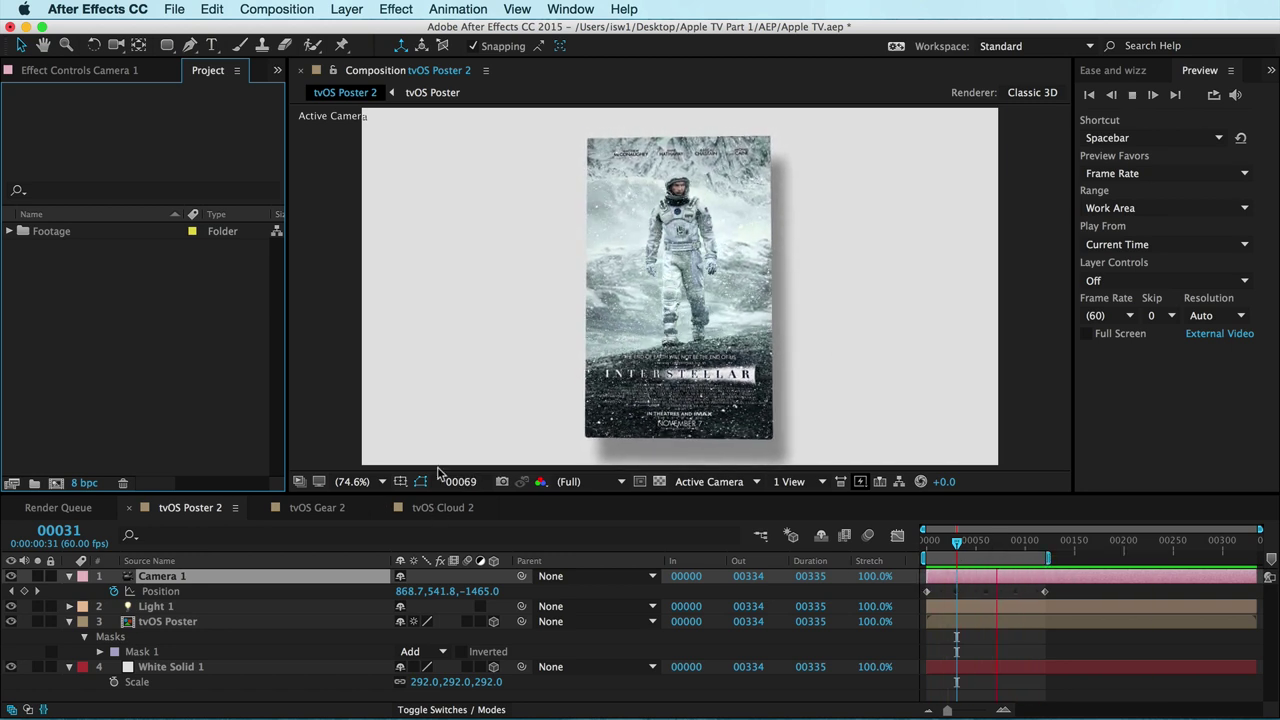
Preview the animations in the tvOS Gear 2 and tvOS Cloud 2 compositions, and return to the tvOS Poster 2 composition.
left_click(330, 508)
key("KP_0")
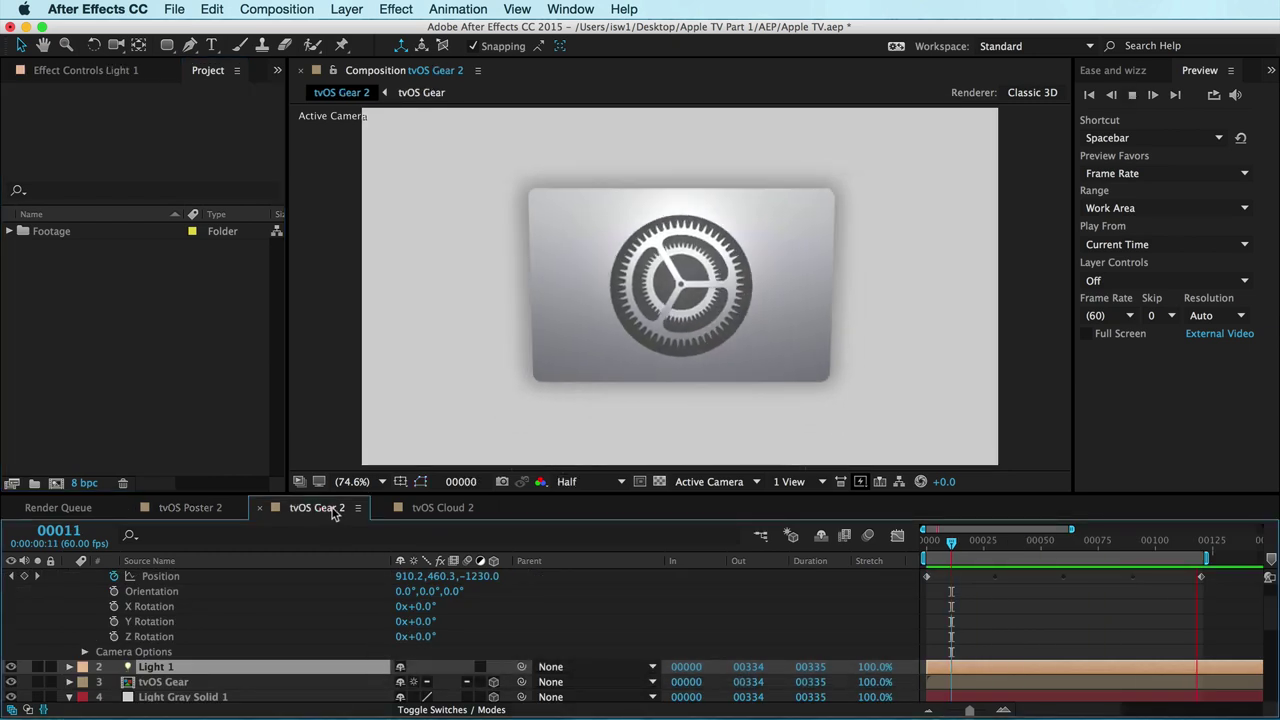
left_click(436, 510)
key("KP_0")
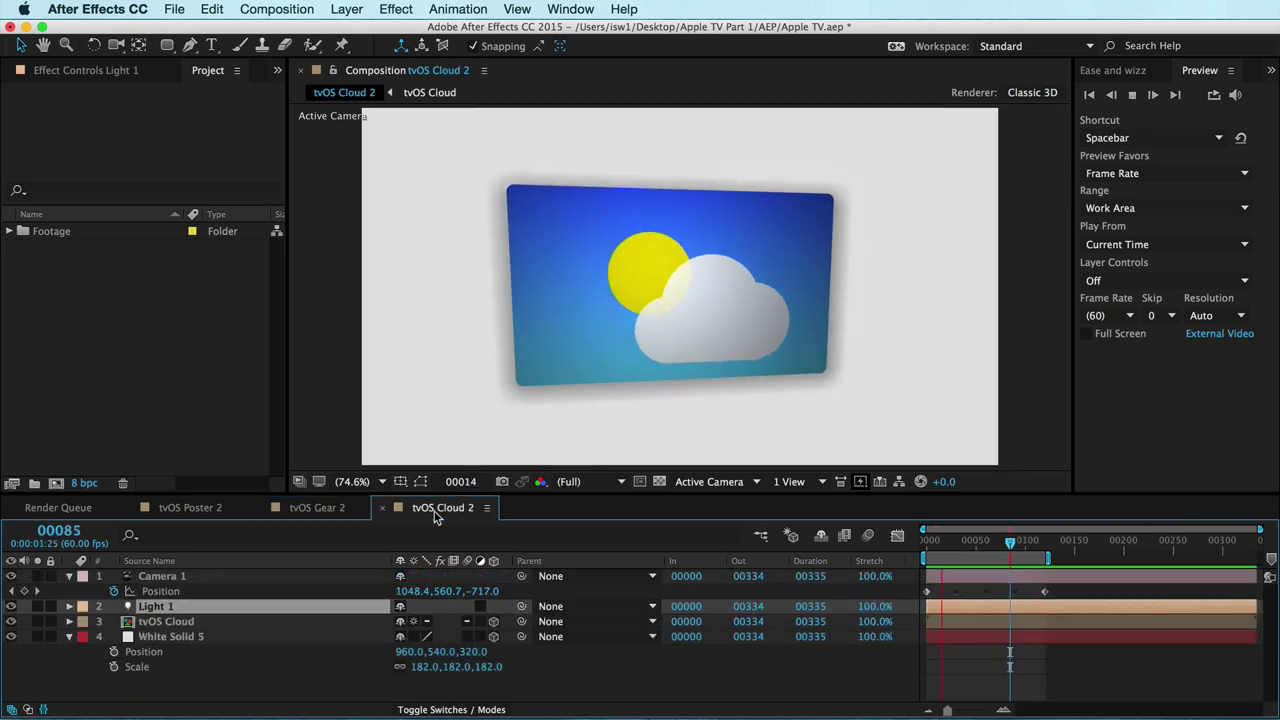
key("space")
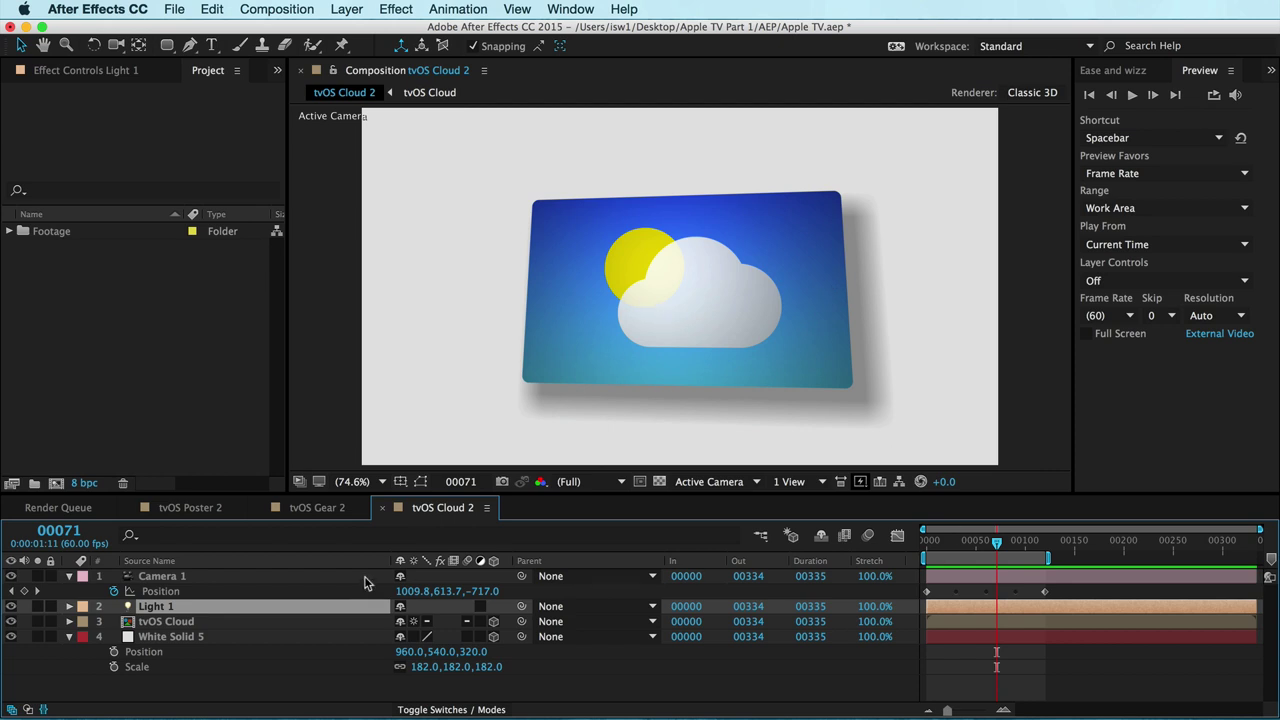
left_click(292, 507)
left_click(212, 508)
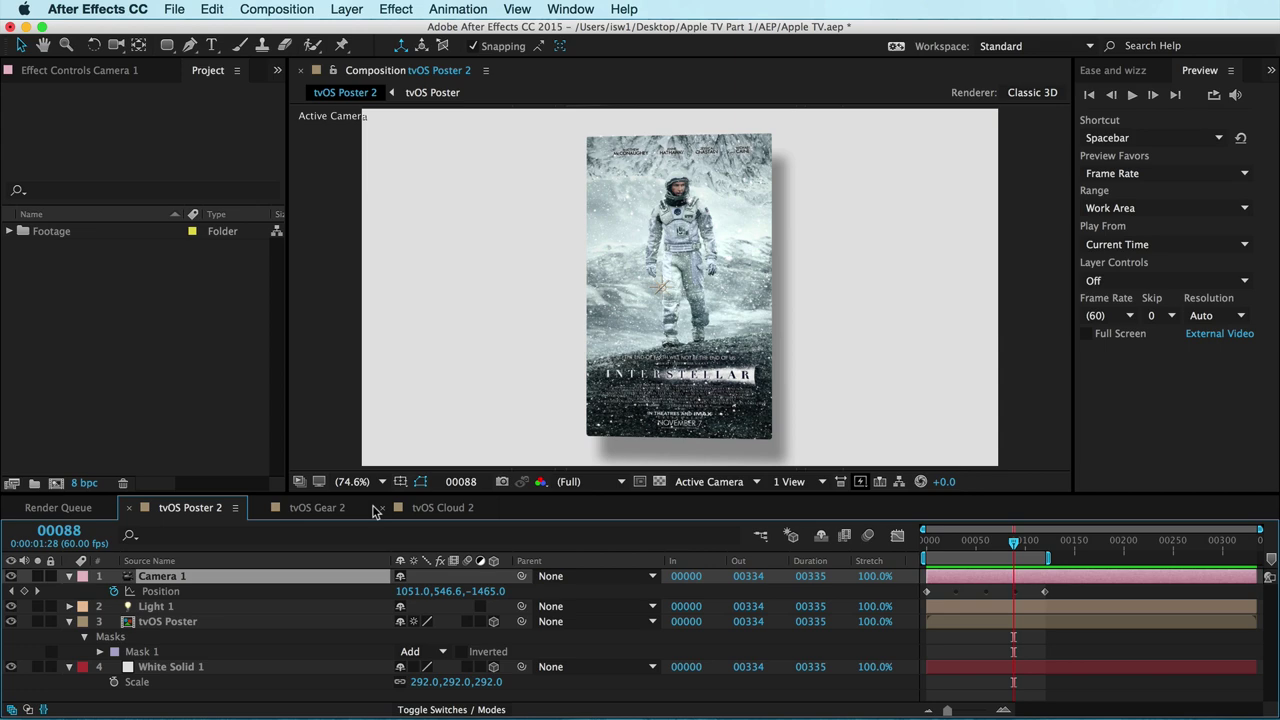
Switch to Chrome and look over the uxinmotion.net free video page, opening and dismissing its access form.
key("super+Tab")
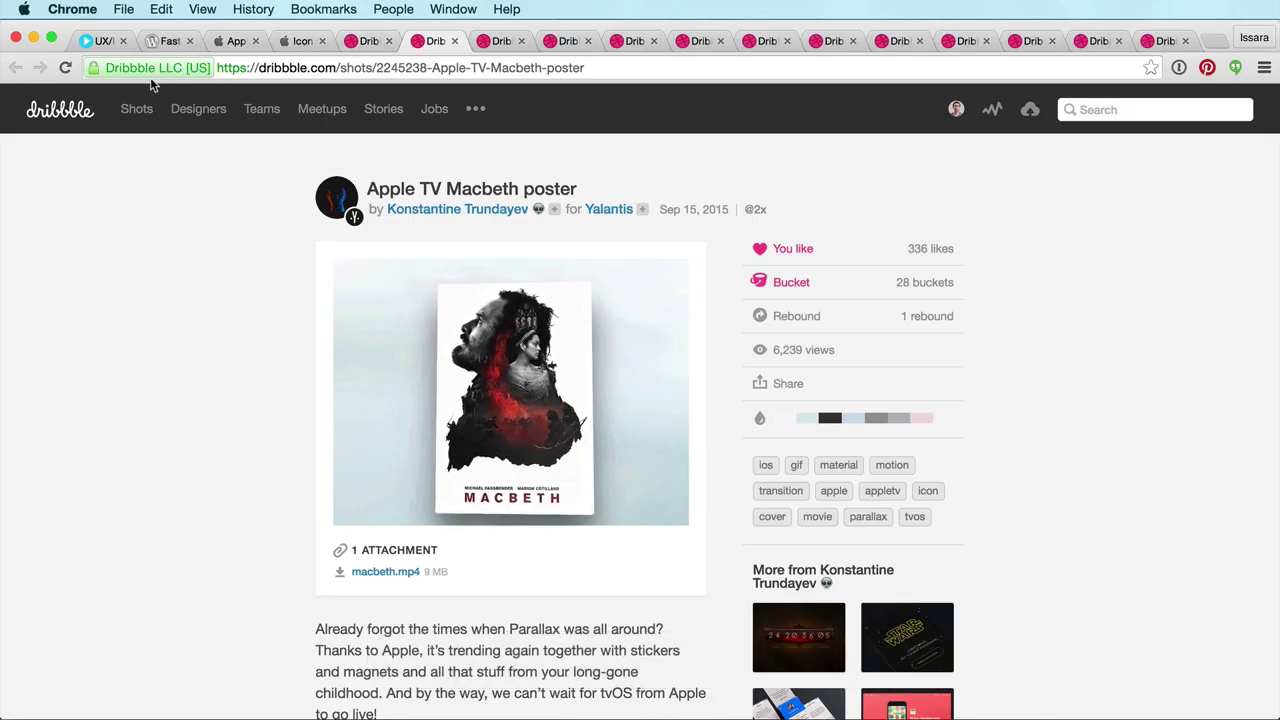
left_click(100, 40)
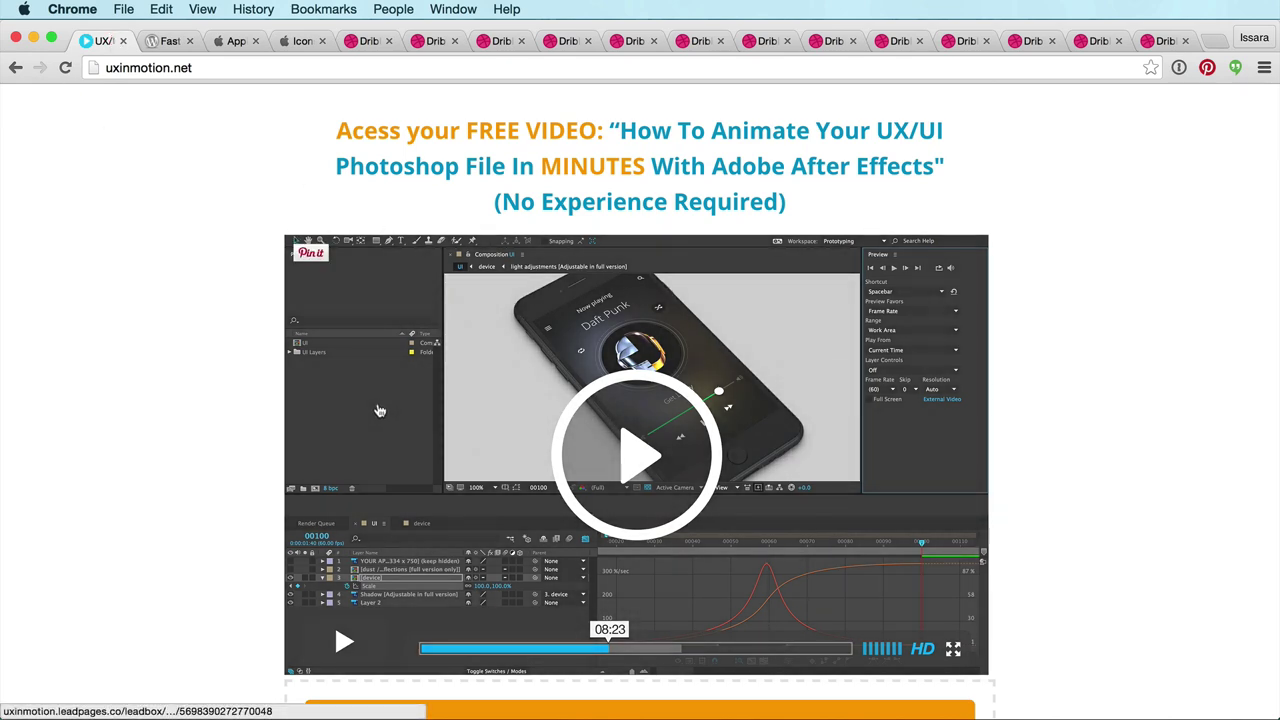
scroll(380, 411, "down", 3)
scroll(375, 410, "up", 3)
scroll(350, 405, "down", 1)
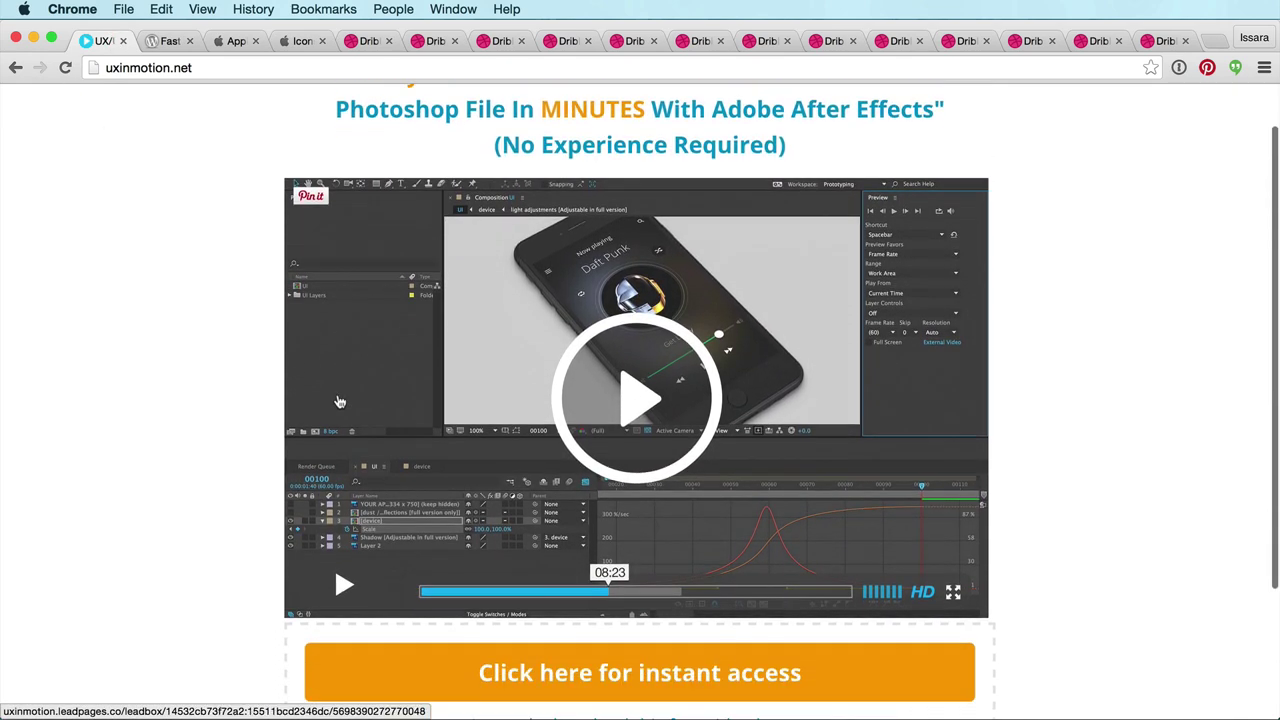
scroll(345, 400, "down", 2)
scroll(360, 390, "up", 3)
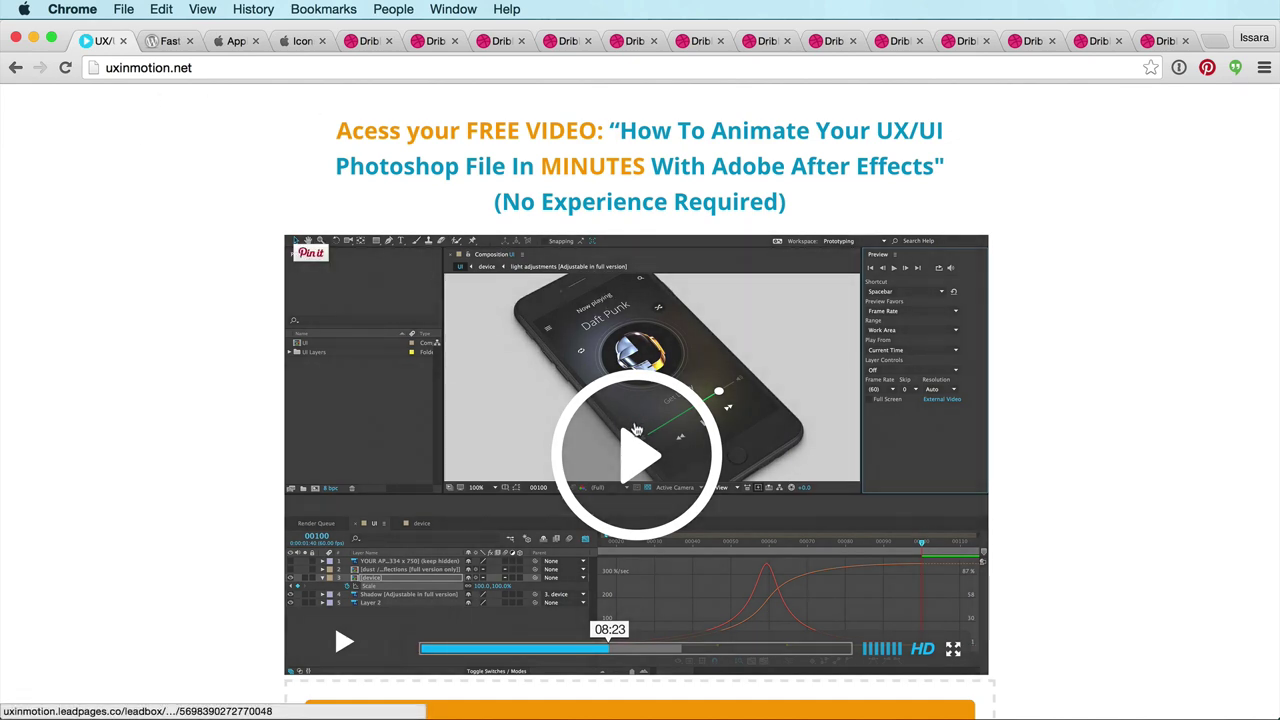
left_click(637, 430)
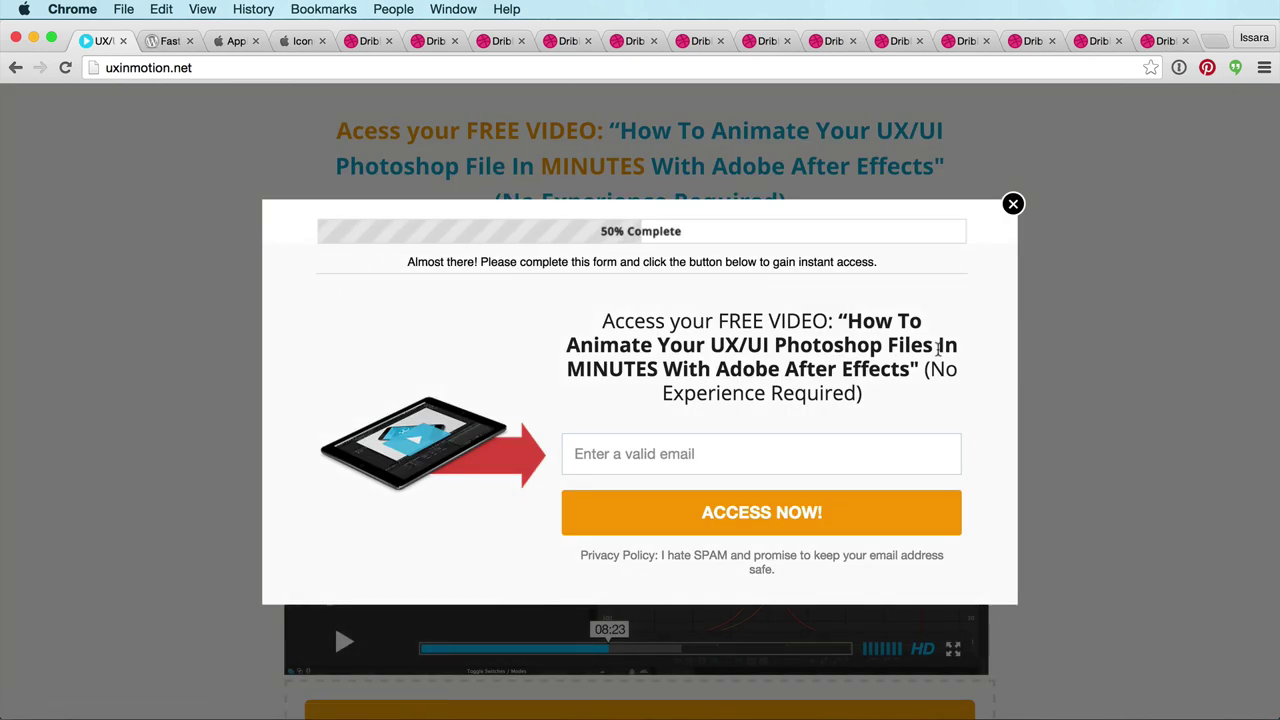
left_click(1014, 203)
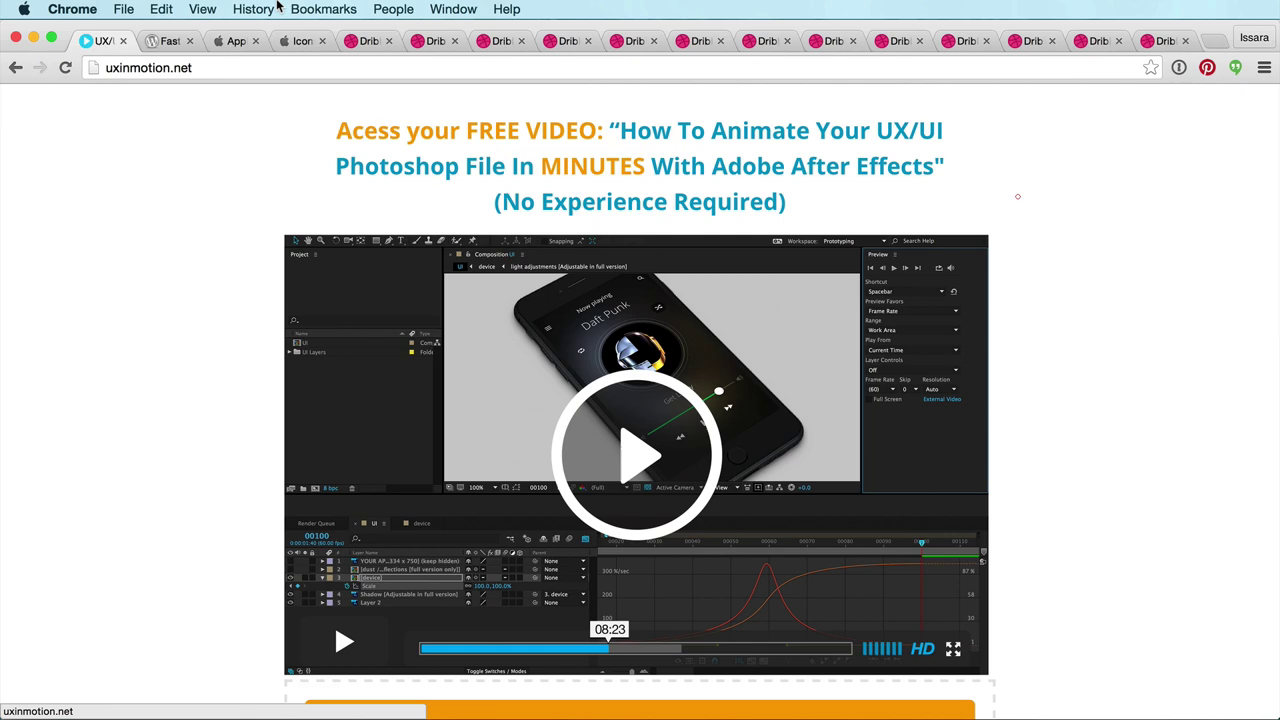
Look through the uxinmotion.net Fast Start page with its prototyping video and lesson file download.
left_click(172, 43)
scroll(575, 408, "down", 1)
scroll(500, 395, "up", 1)
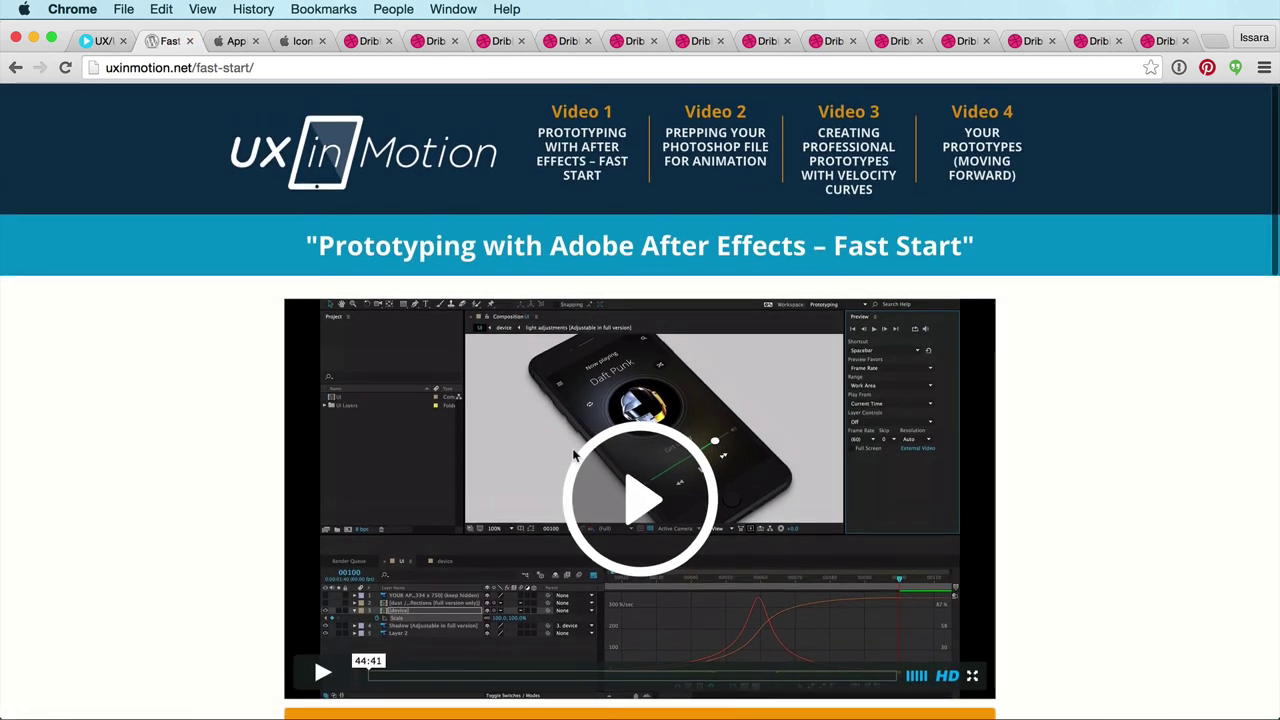
scroll(306, 491, "down", 3)
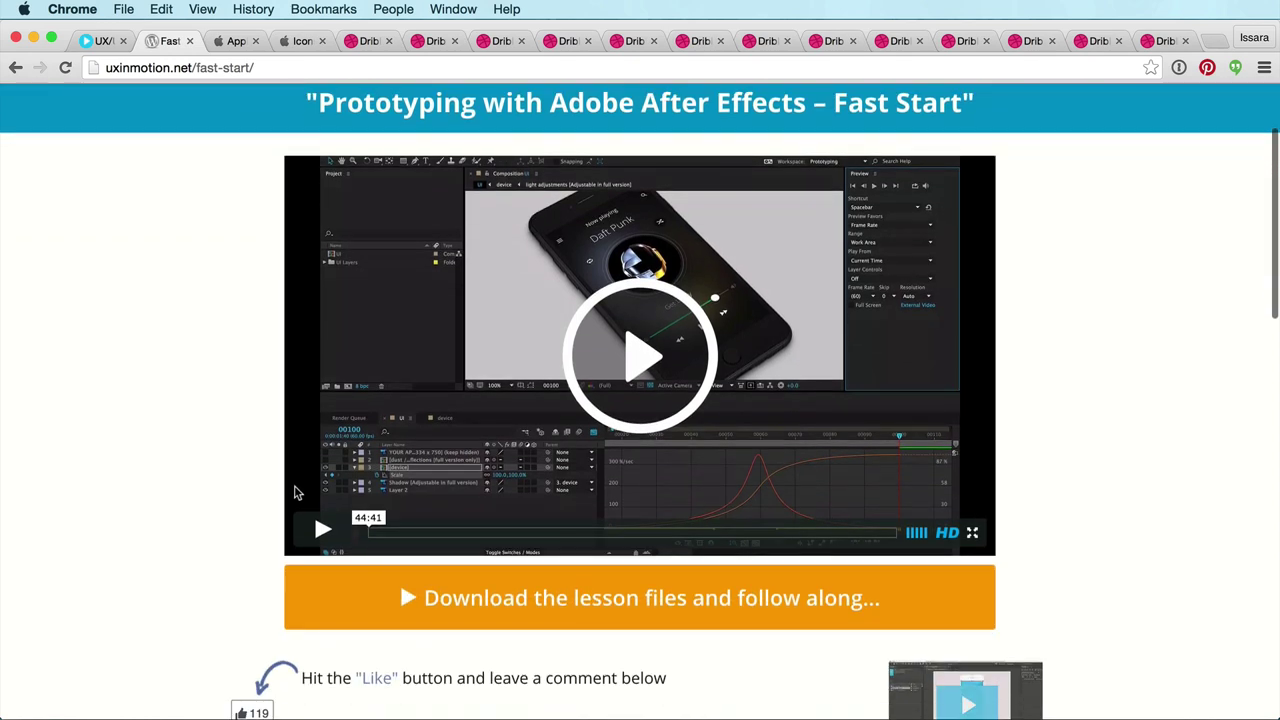
scroll(298, 487, "down", 2)
scroll(294, 484, "up", 5)
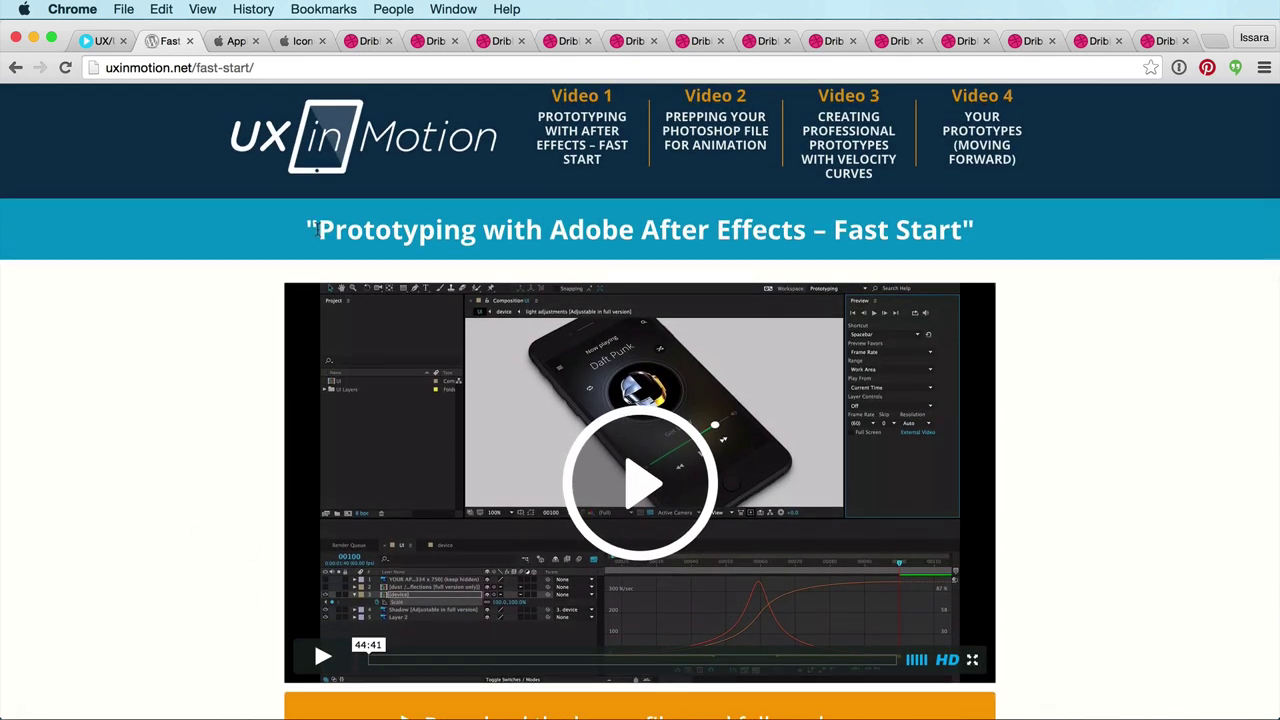
Review the Focus and Parallax section of the Apple TV Human Interface Guidelines.
key("alt+super")
key("alt+super+Right")
key("alt+super+Right")
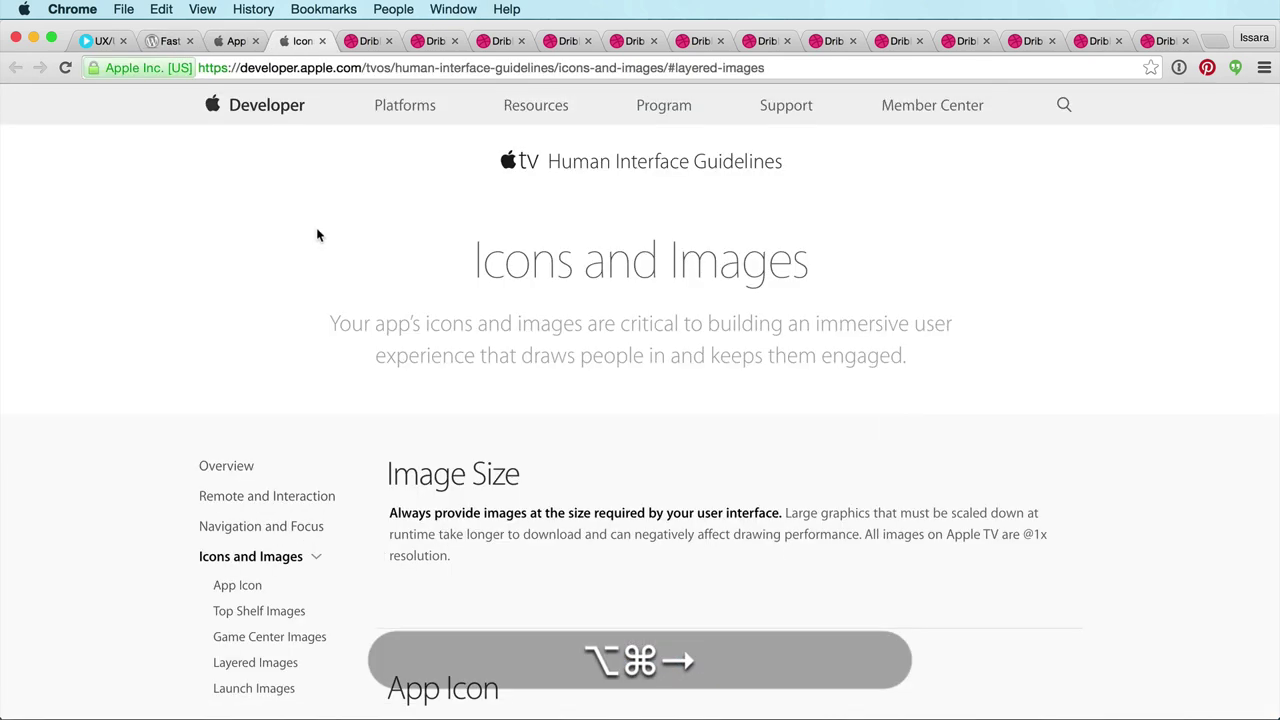
key("alt+super+Left")
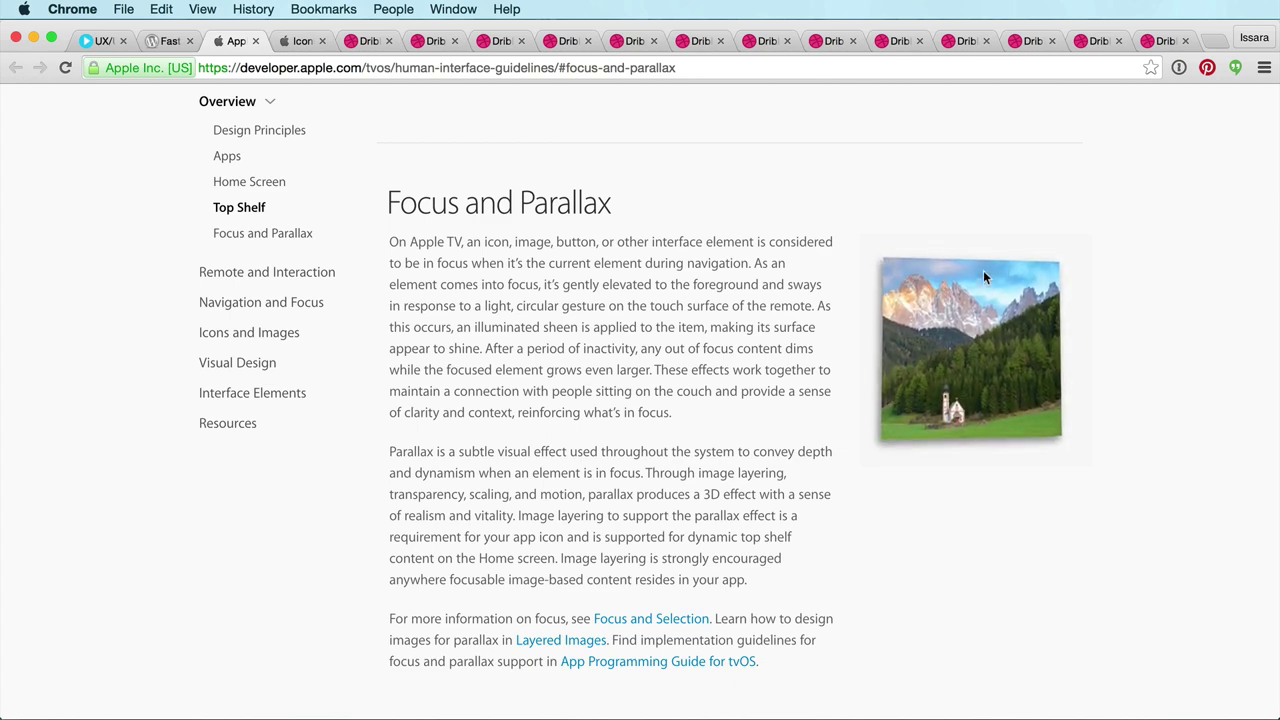
Browse the Dribbble UI Animation bucket for Apple TV parallax examples.
key("super+alt+Right")
key("super+alt+Right")
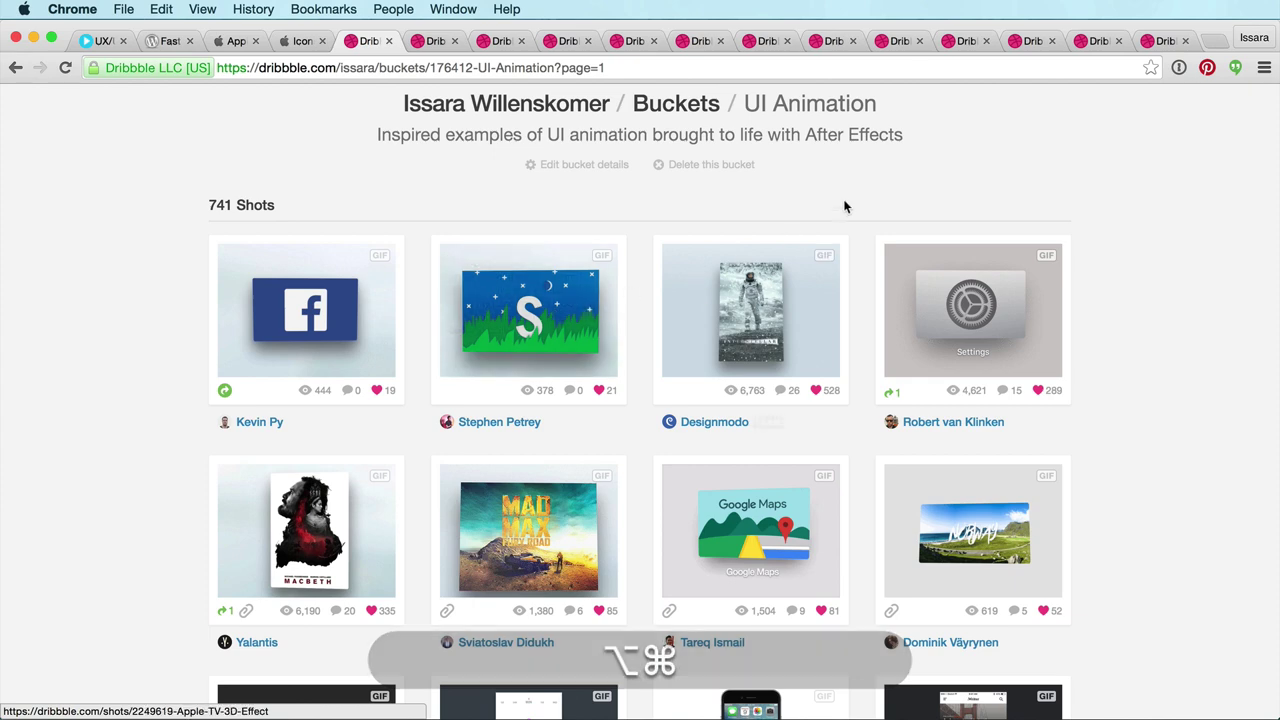
scroll(843, 203, "up", 3)
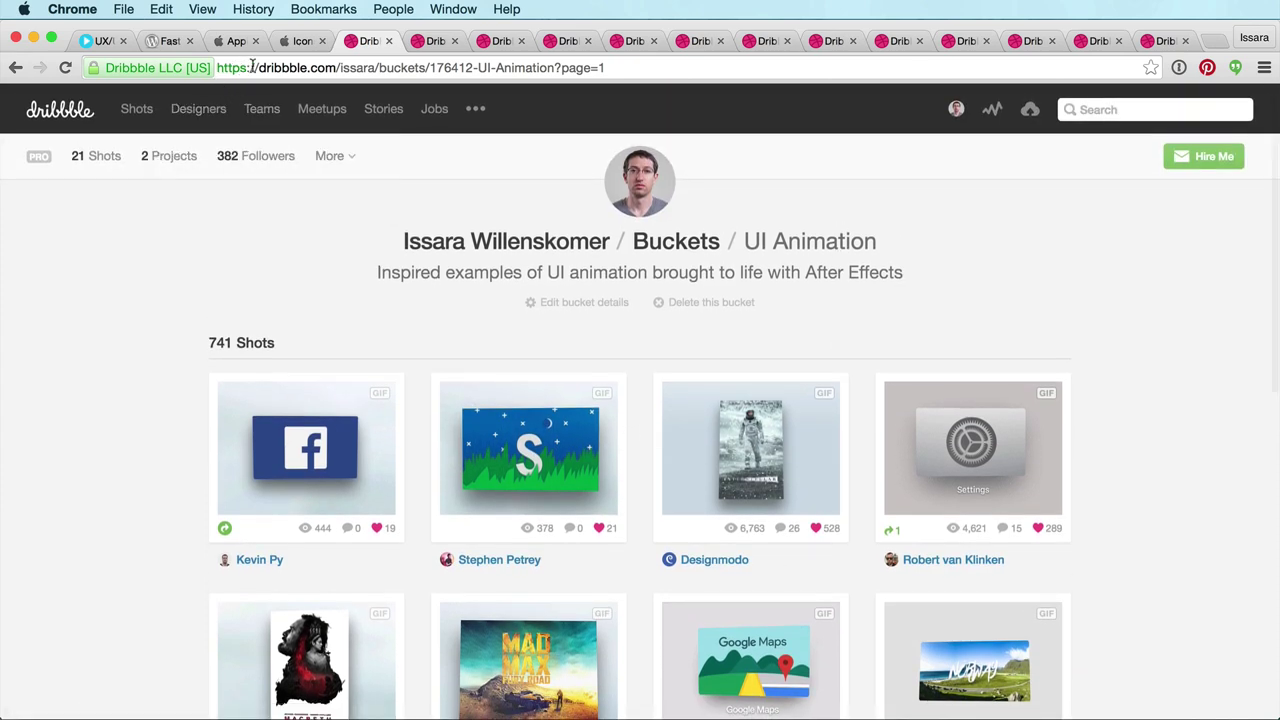
scroll(653, 295, "down", 3)
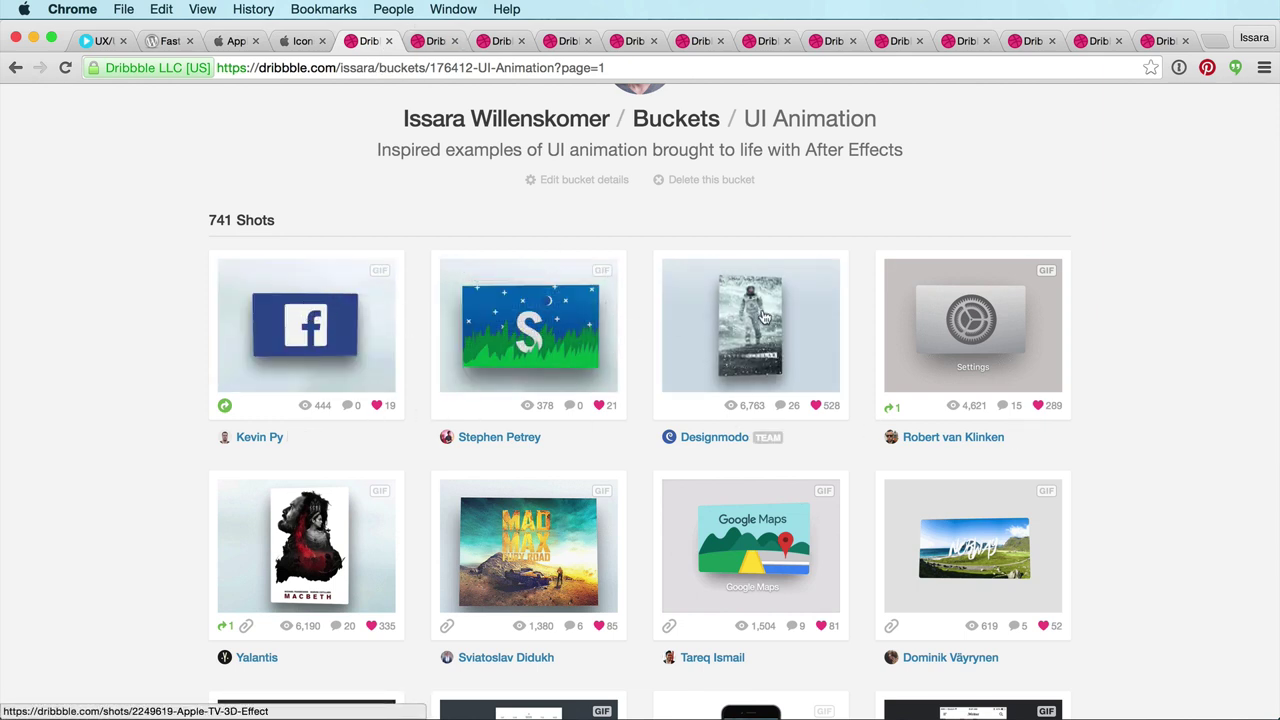
Examine the parallax motion in the Macbeth poster, Apple TV Weather, Facebook, Marvel and Apple TV 3D Effect shots on Dribbble.
key("super+alt+Right")
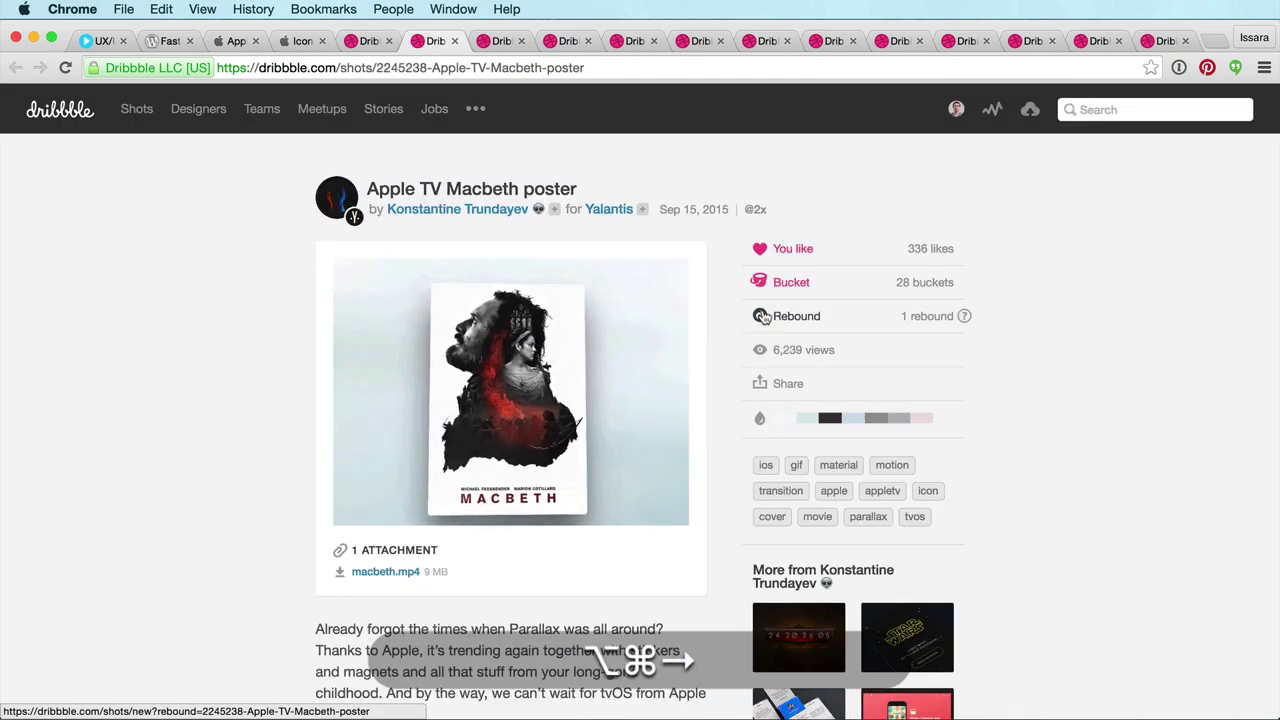
scroll(549, 435, "down", 2)
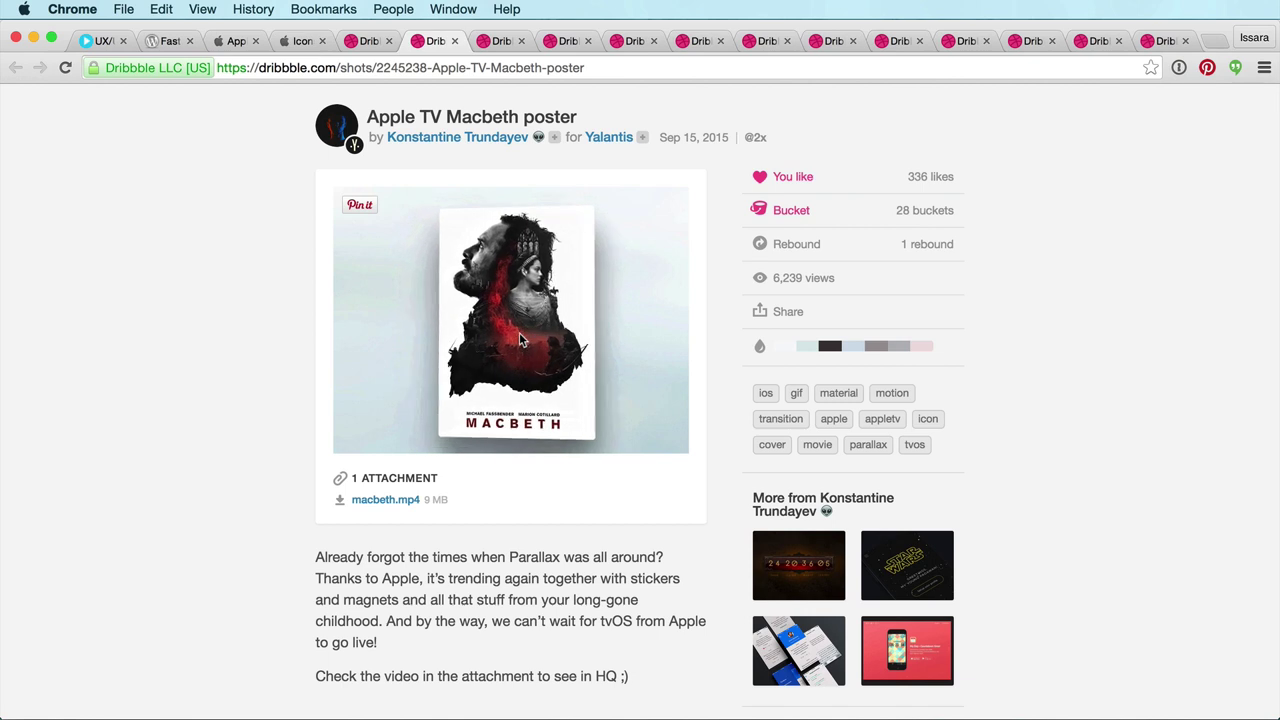
key("super+alt+Right")
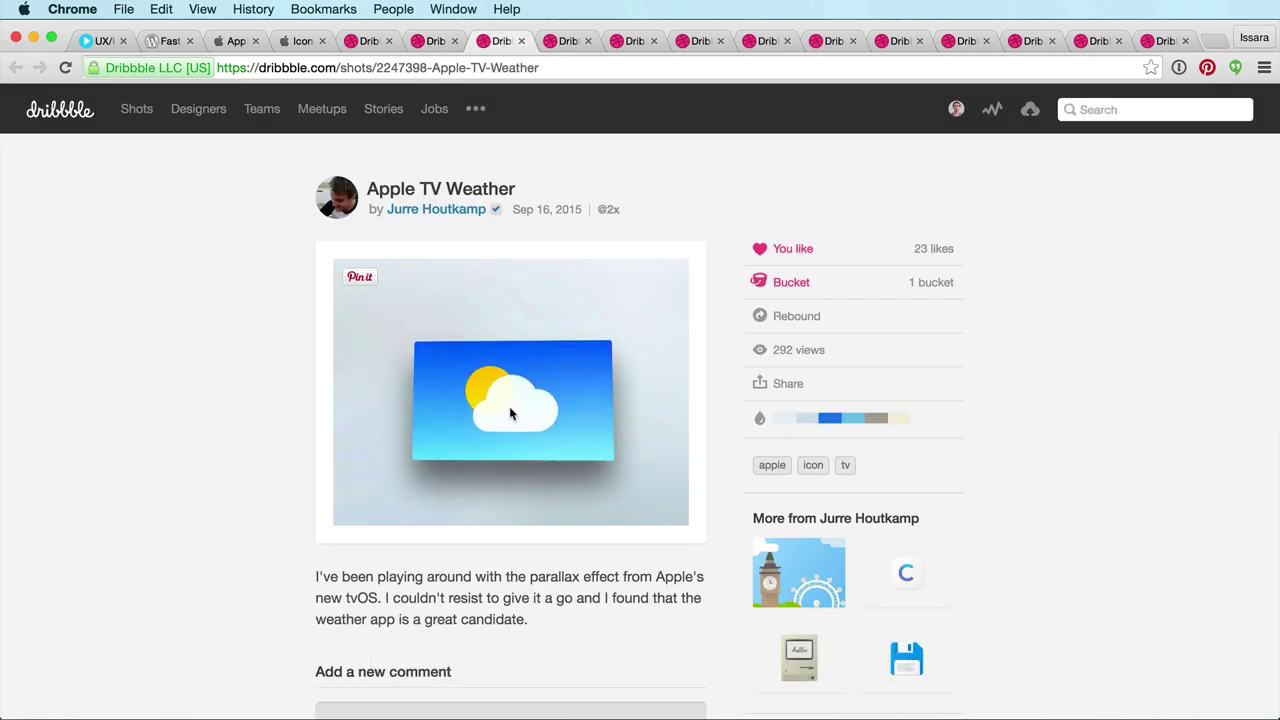
key("super+alt+Right")
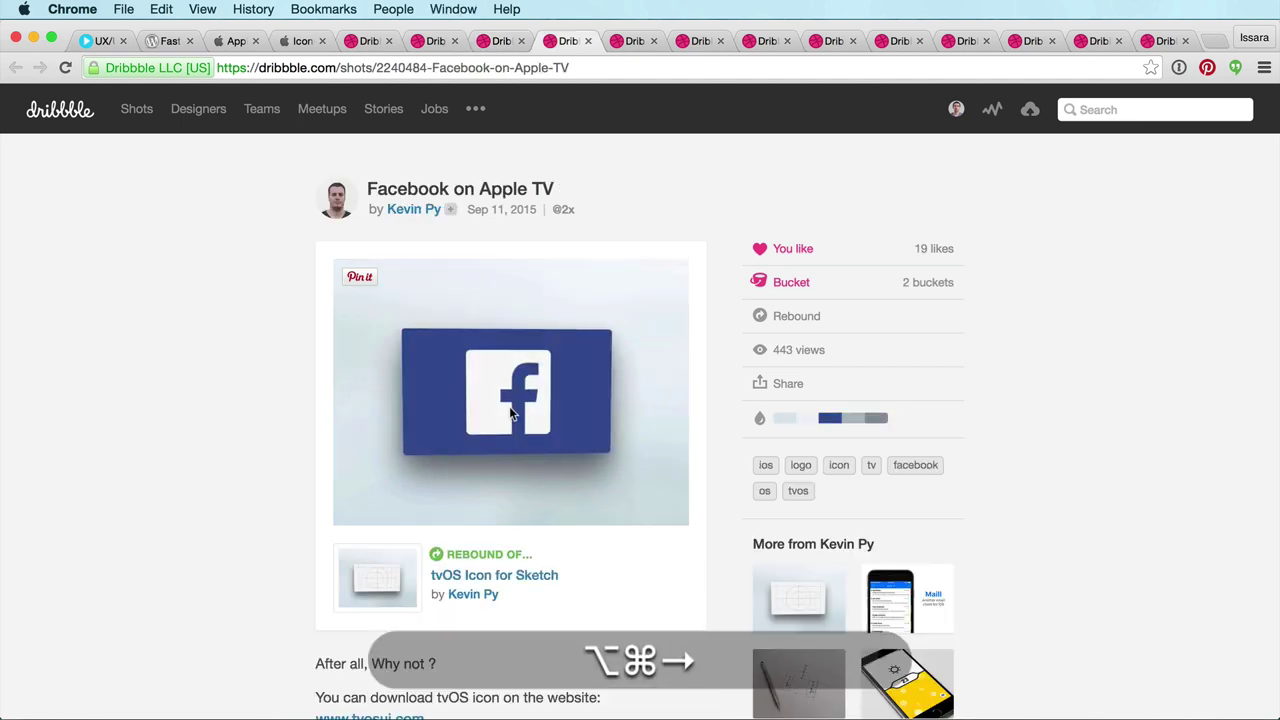
key("super+alt+Right")
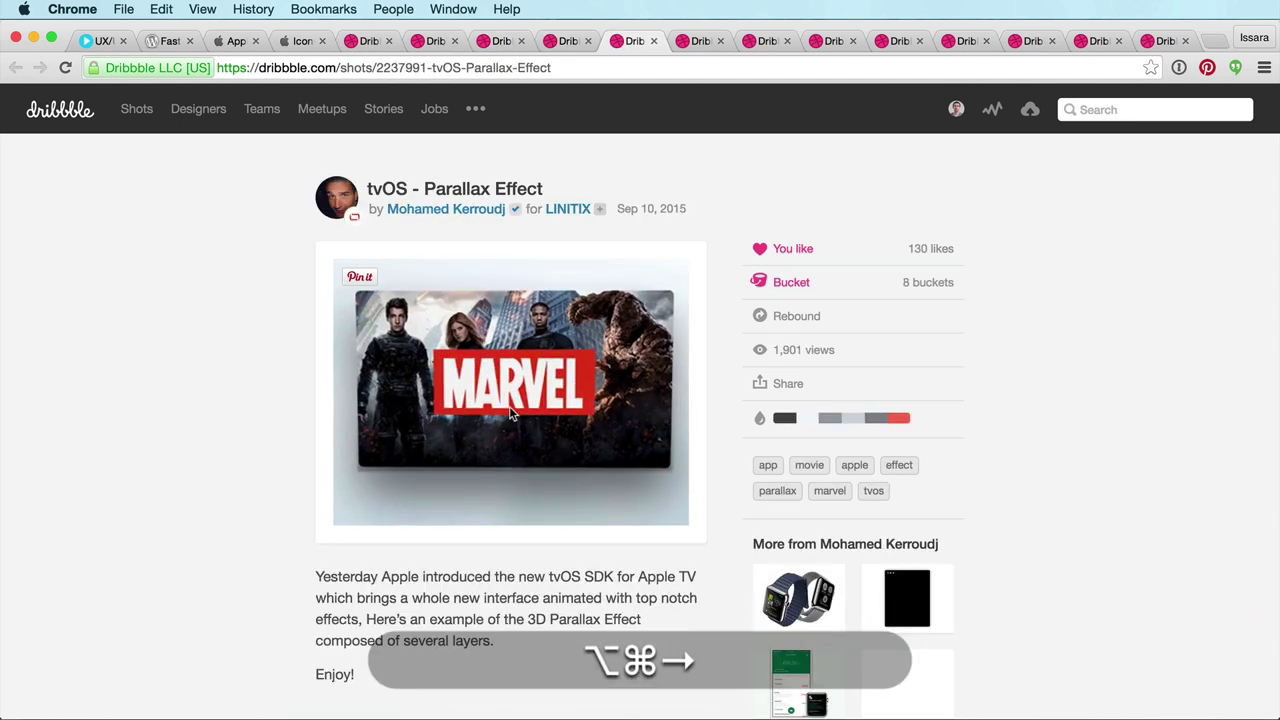
key("super+alt+Right")
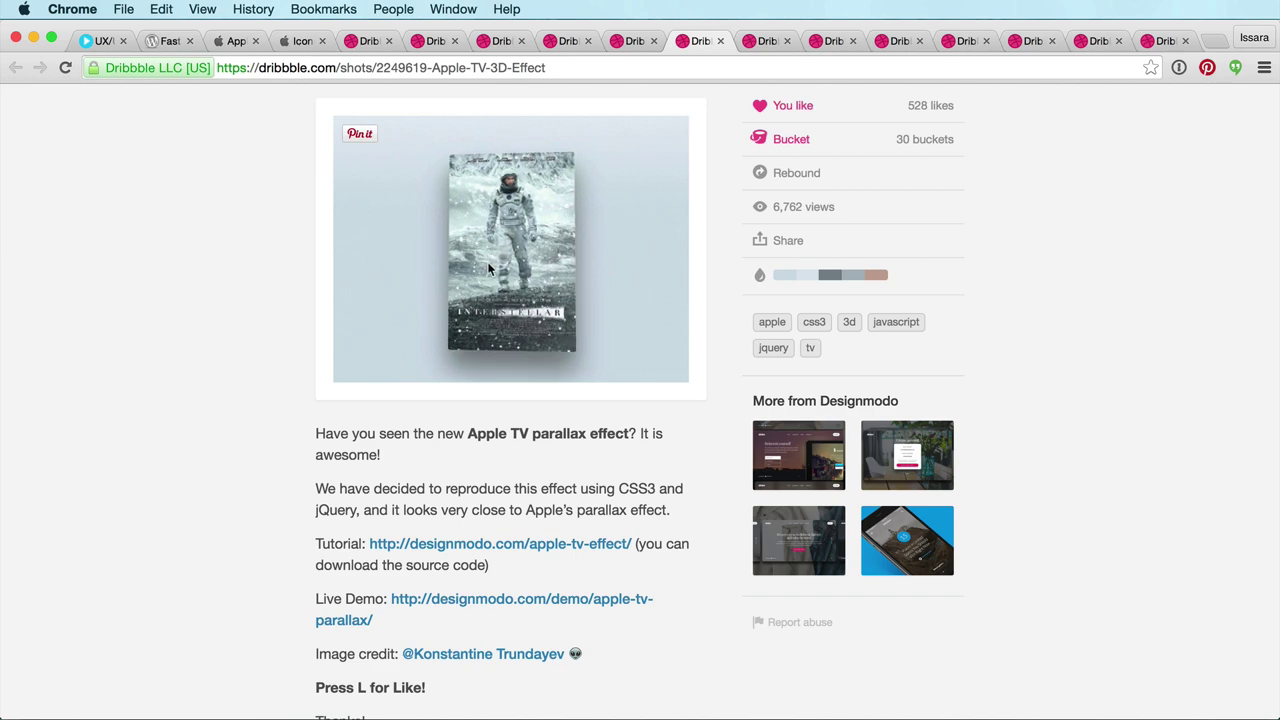
Examine the Dribbble shots for the Settings icon, Dribbble Invites, Mad Max, Twilight, Google Maps and the Norway menu effect.
key("alt+super+Right")
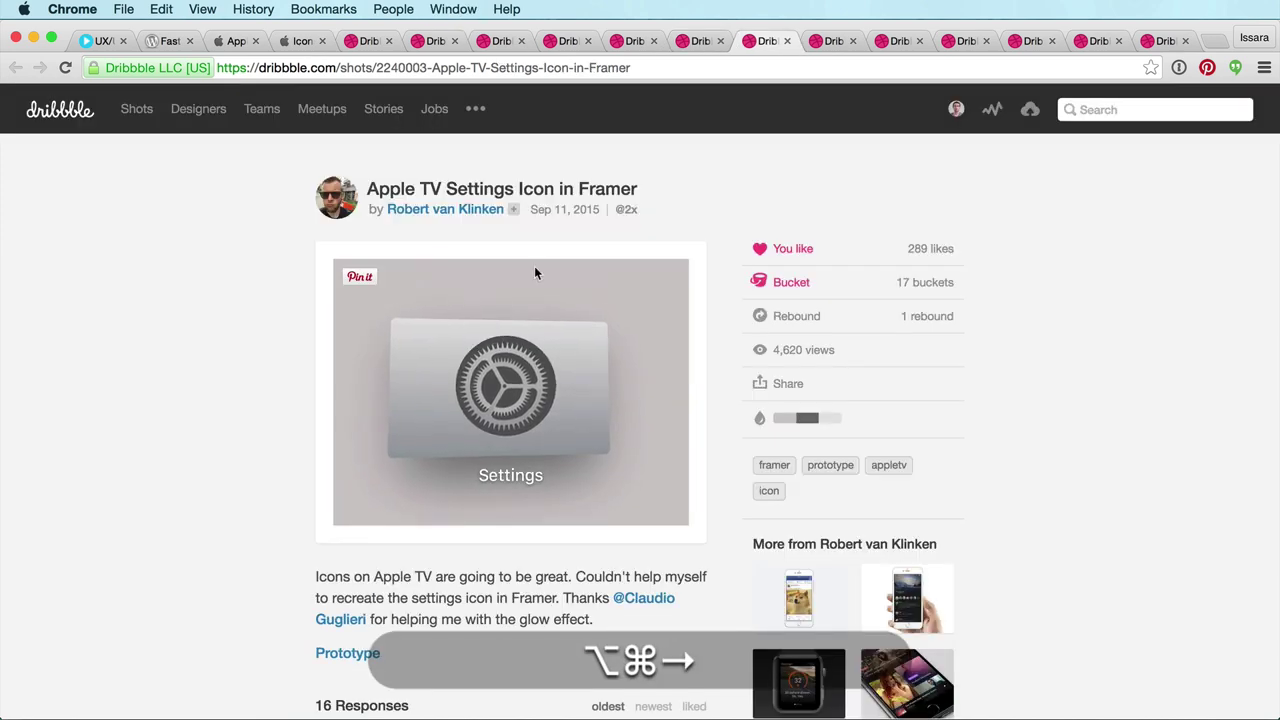
key("alt+super+Right")
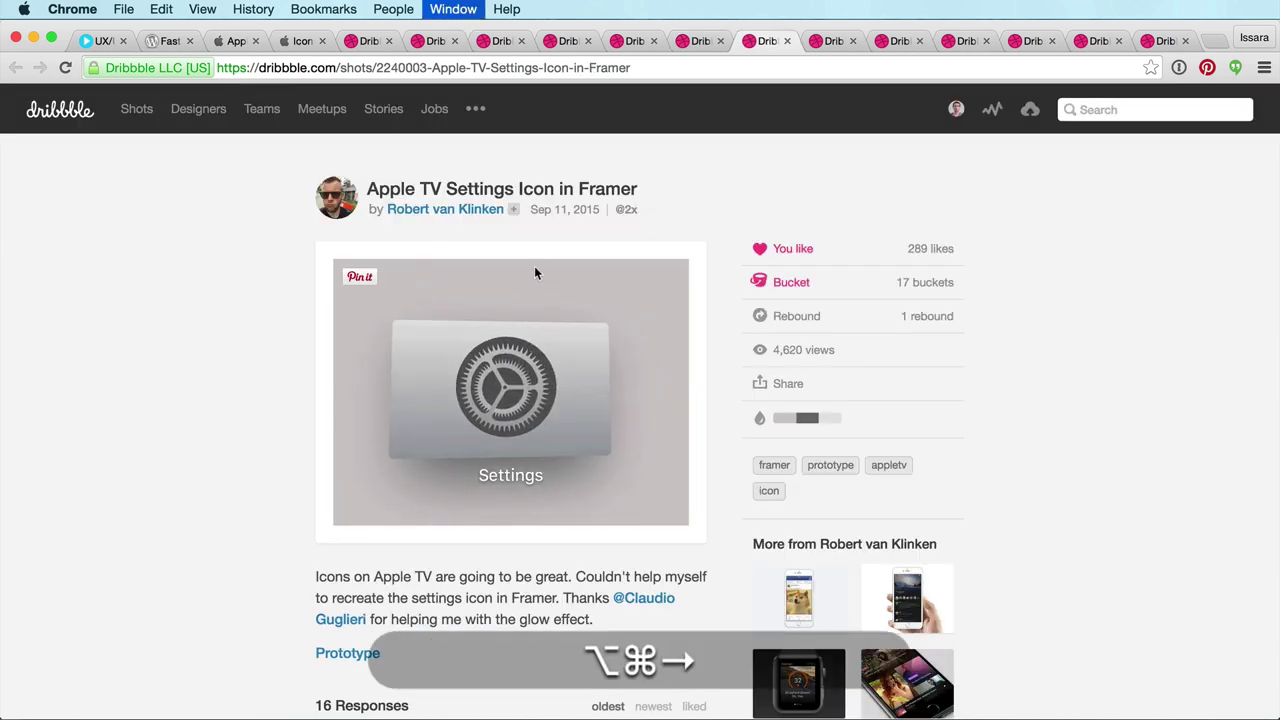
key("alt+super+Right")
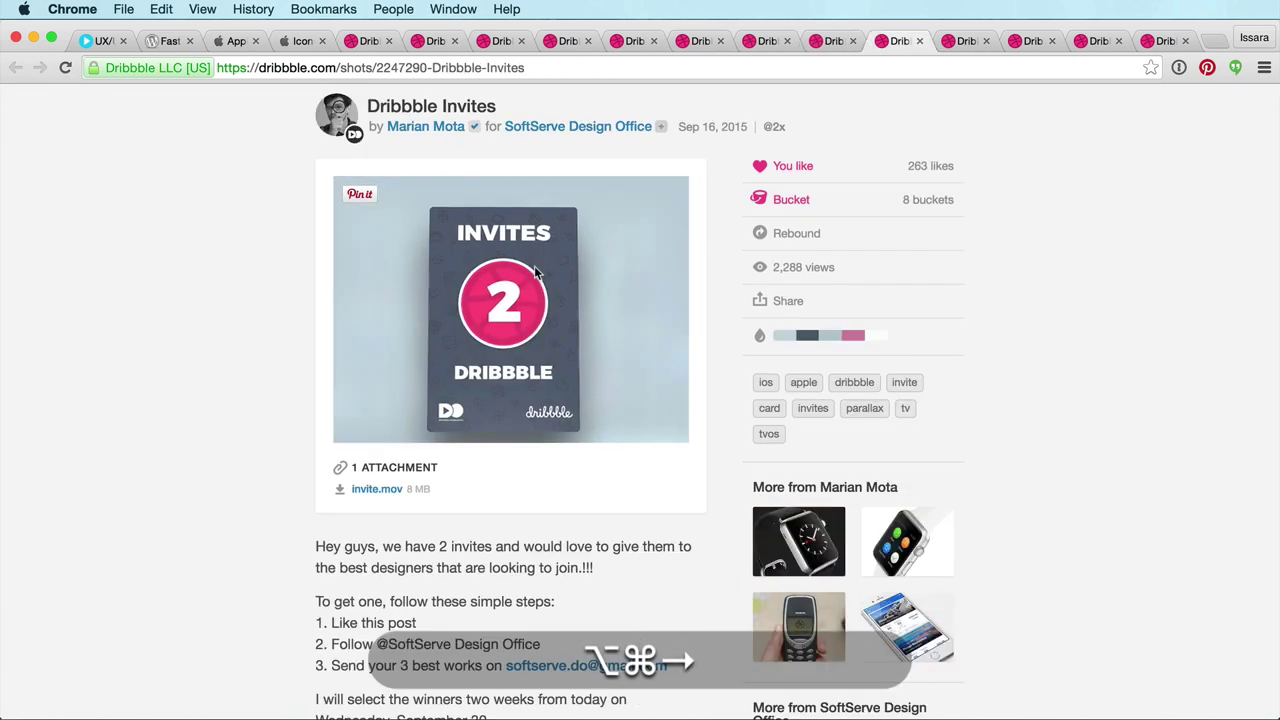
key("alt+super+Right")
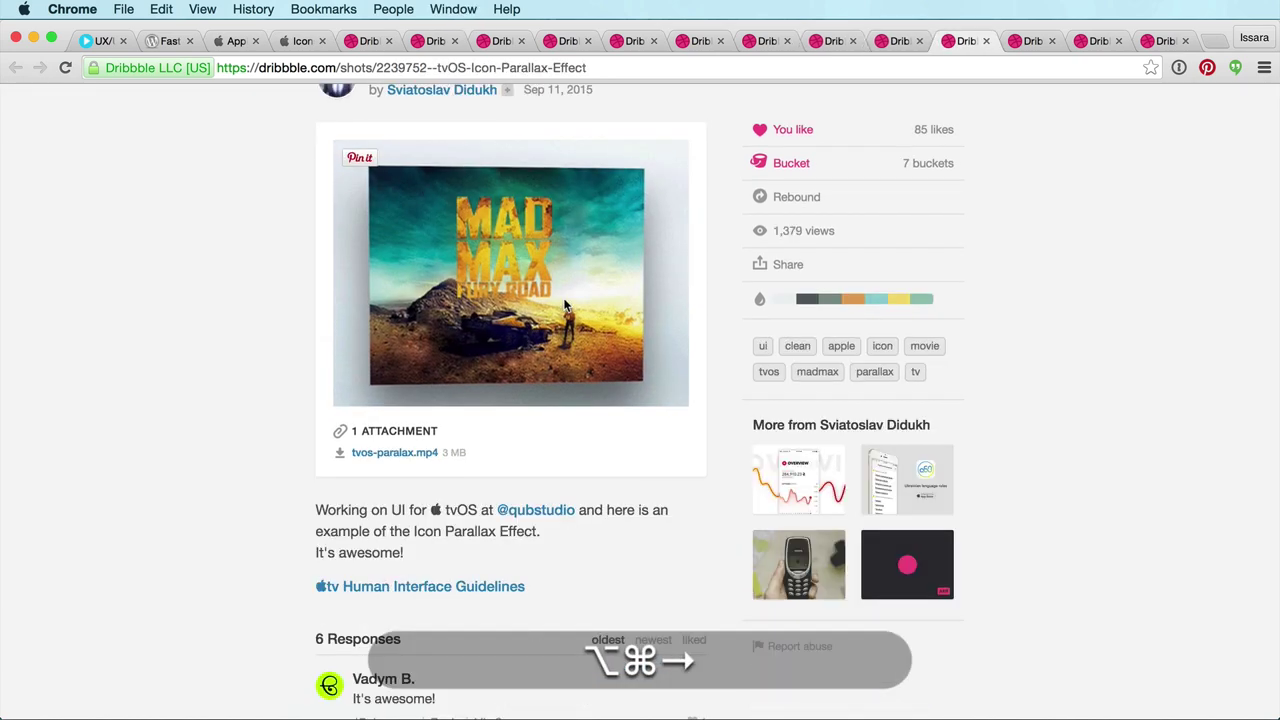
key("alt+super+Right")
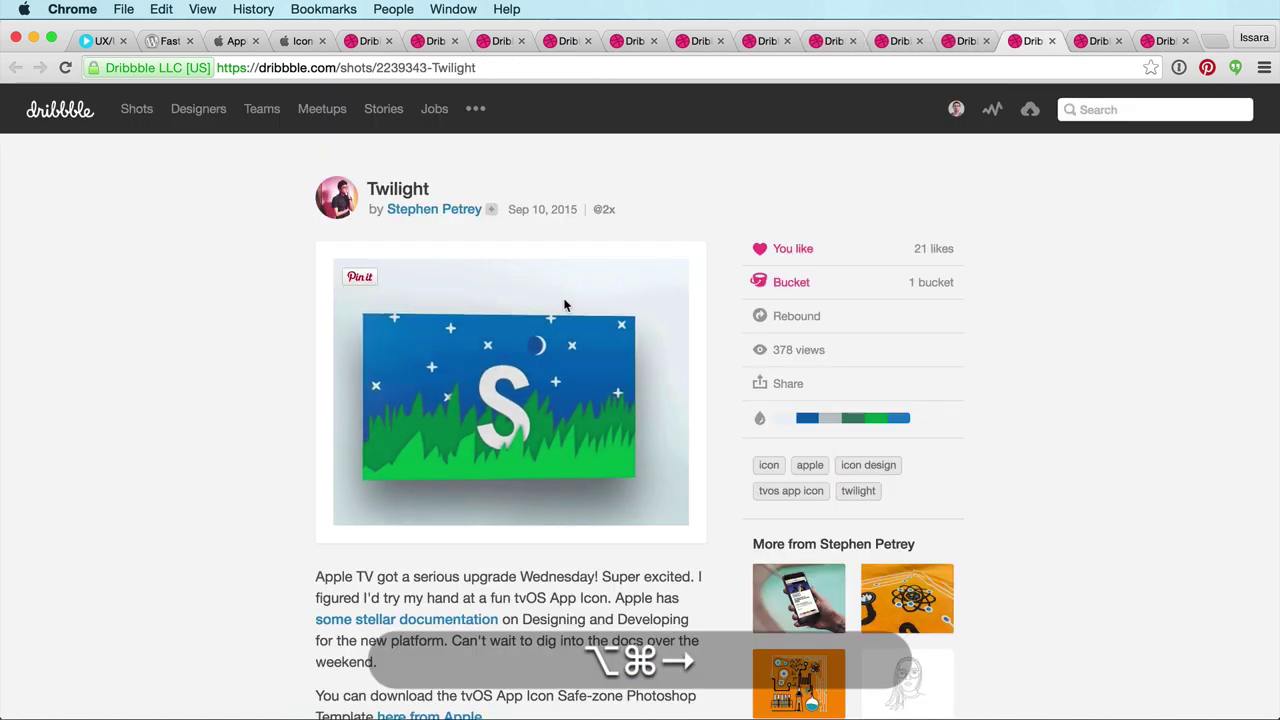
key("alt+super+Right")
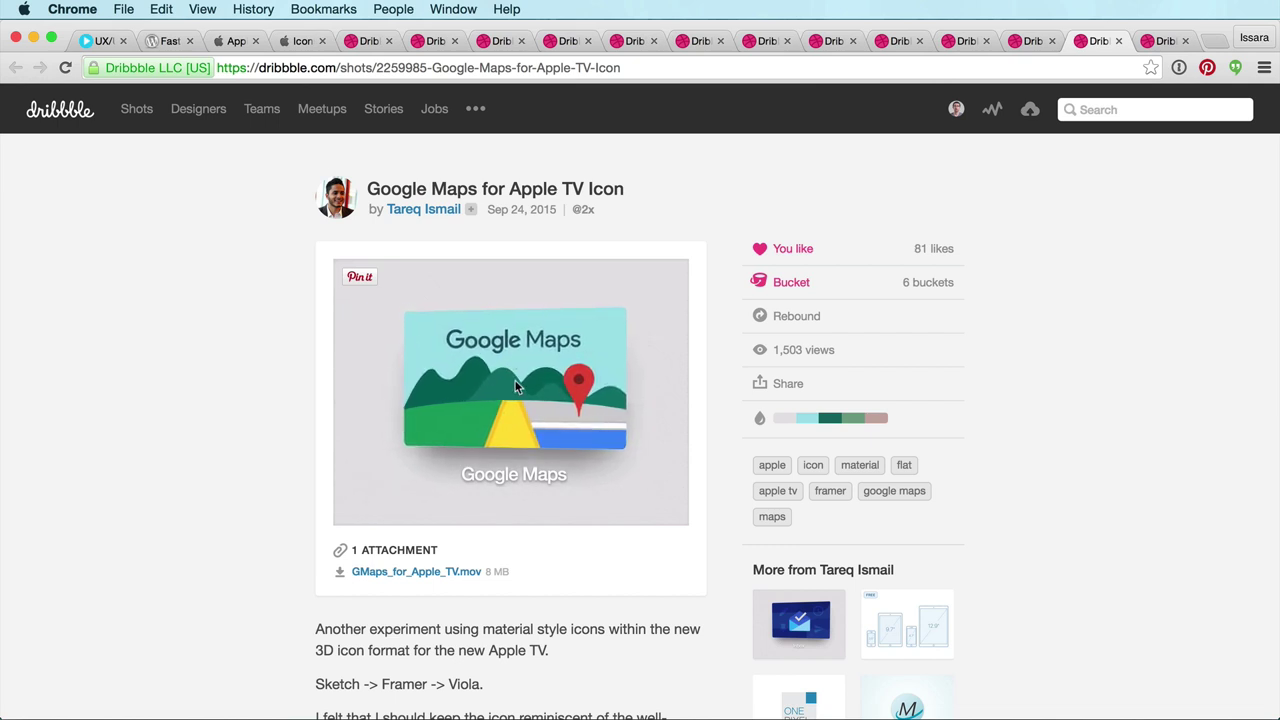
key("alt+super+Right")
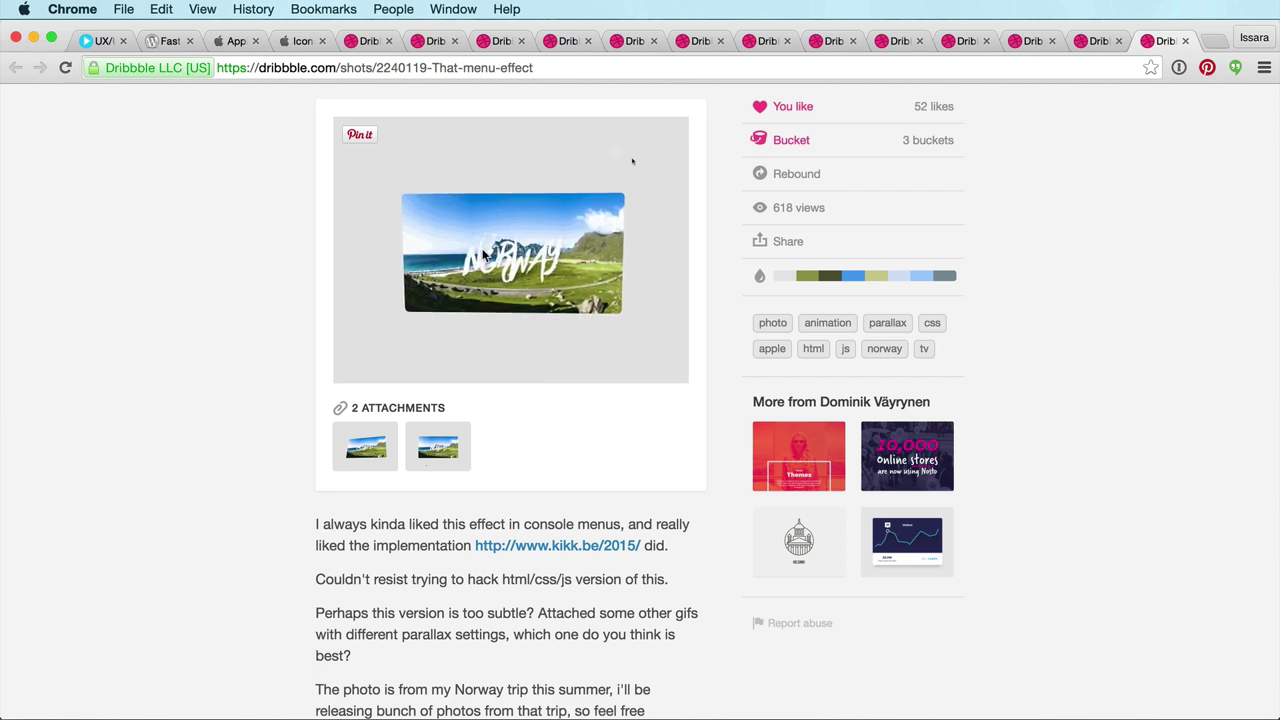
Switch to After Effects and choose tvOS Cloud.ai from the PSD folder of Apple TV Part 1 for import.
key("super+Tab")
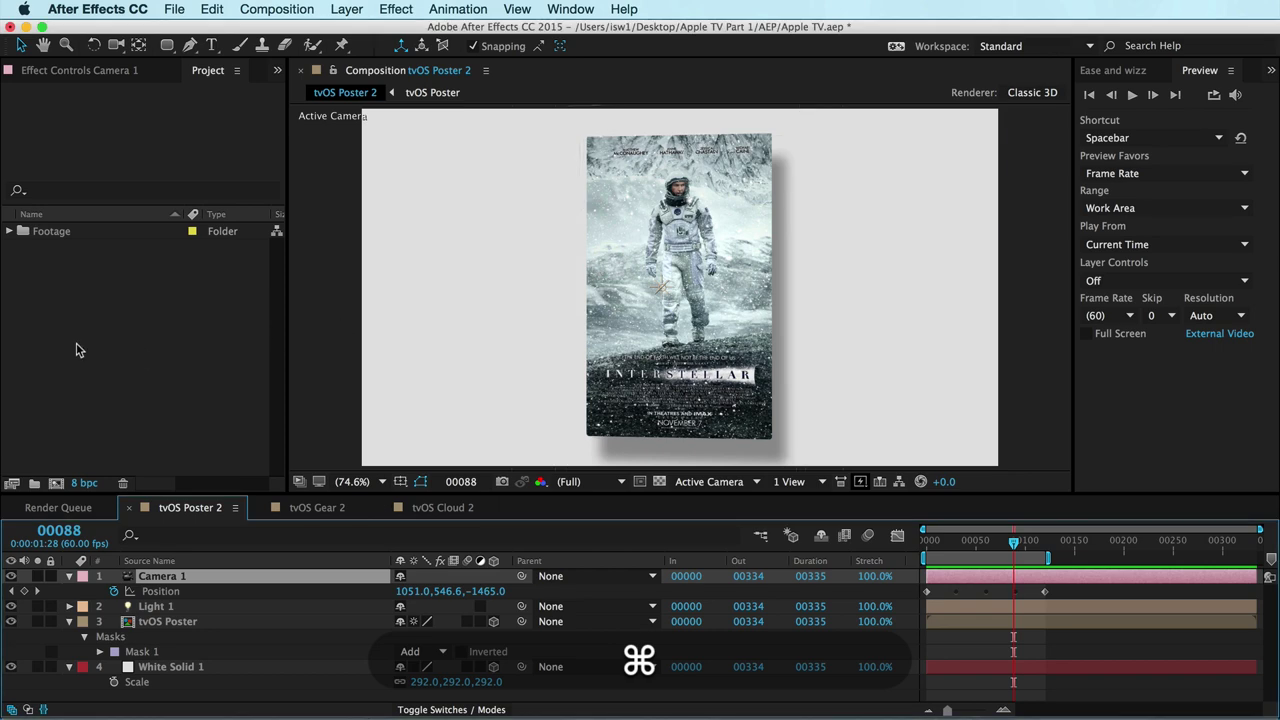
left_click(69, 322)
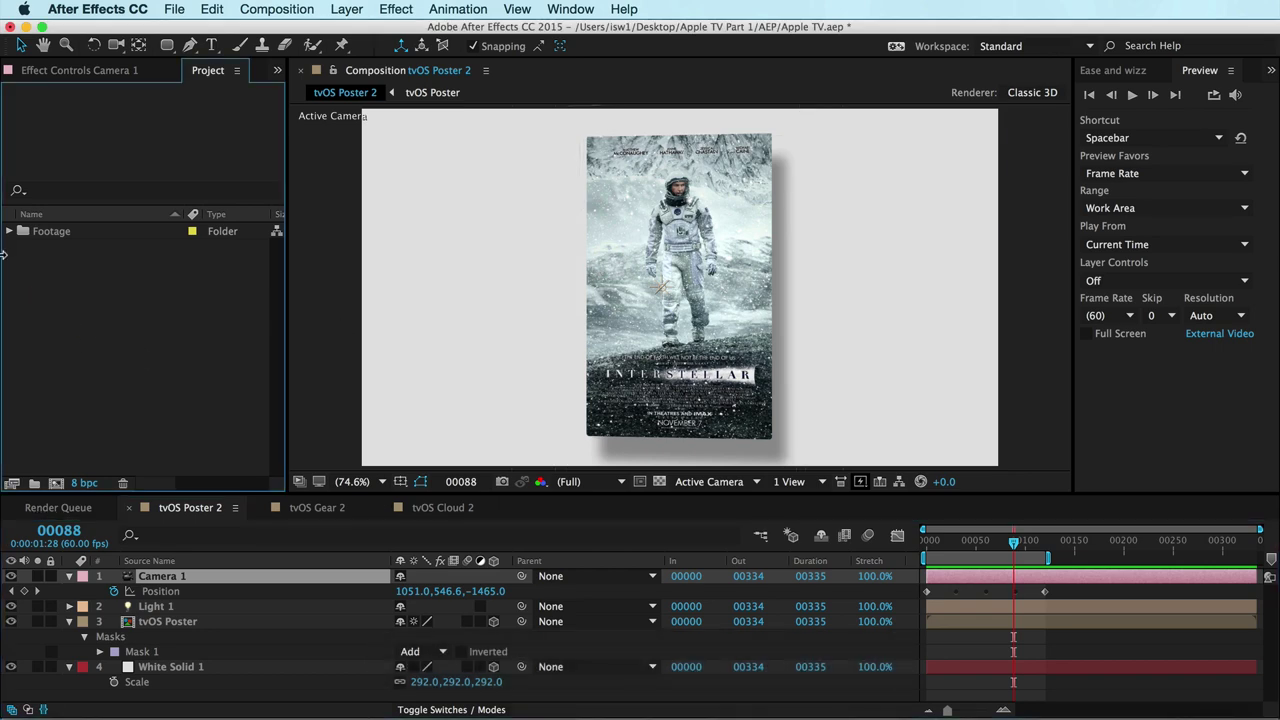
key("super+i")
key("Right")
key("Right")
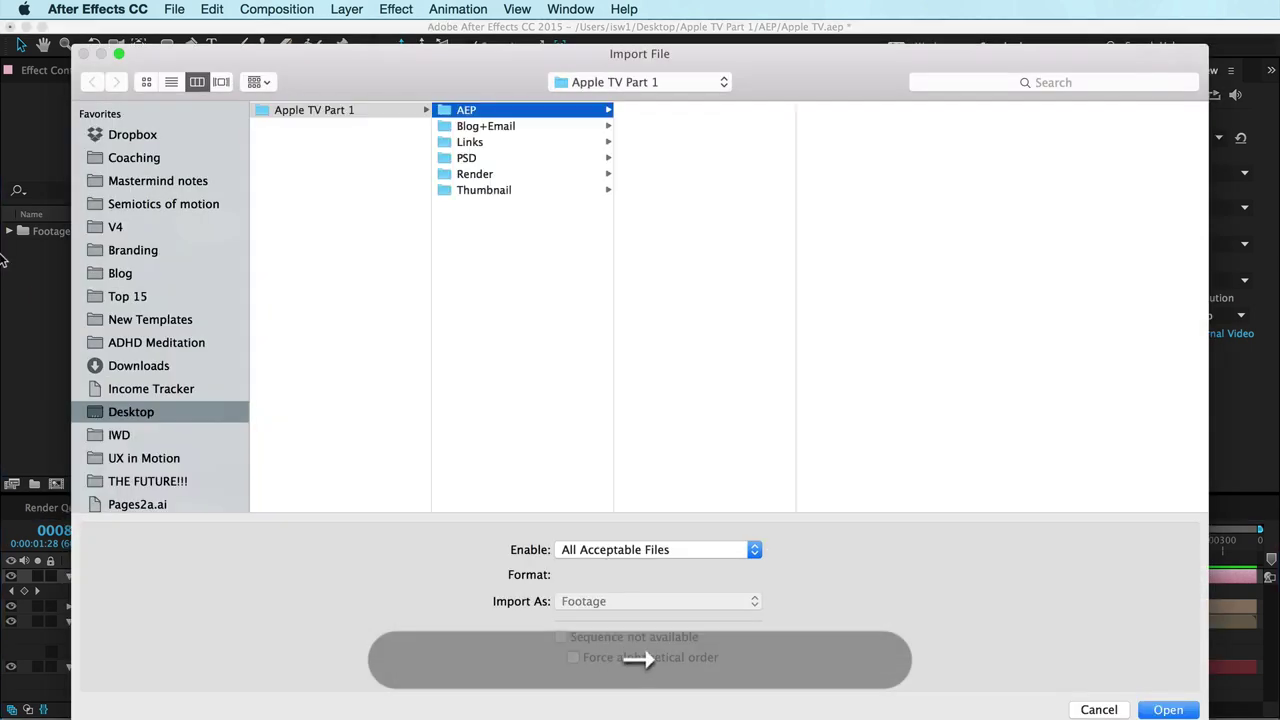
key("Down")
key("Down")
key("Down")
key("Right")
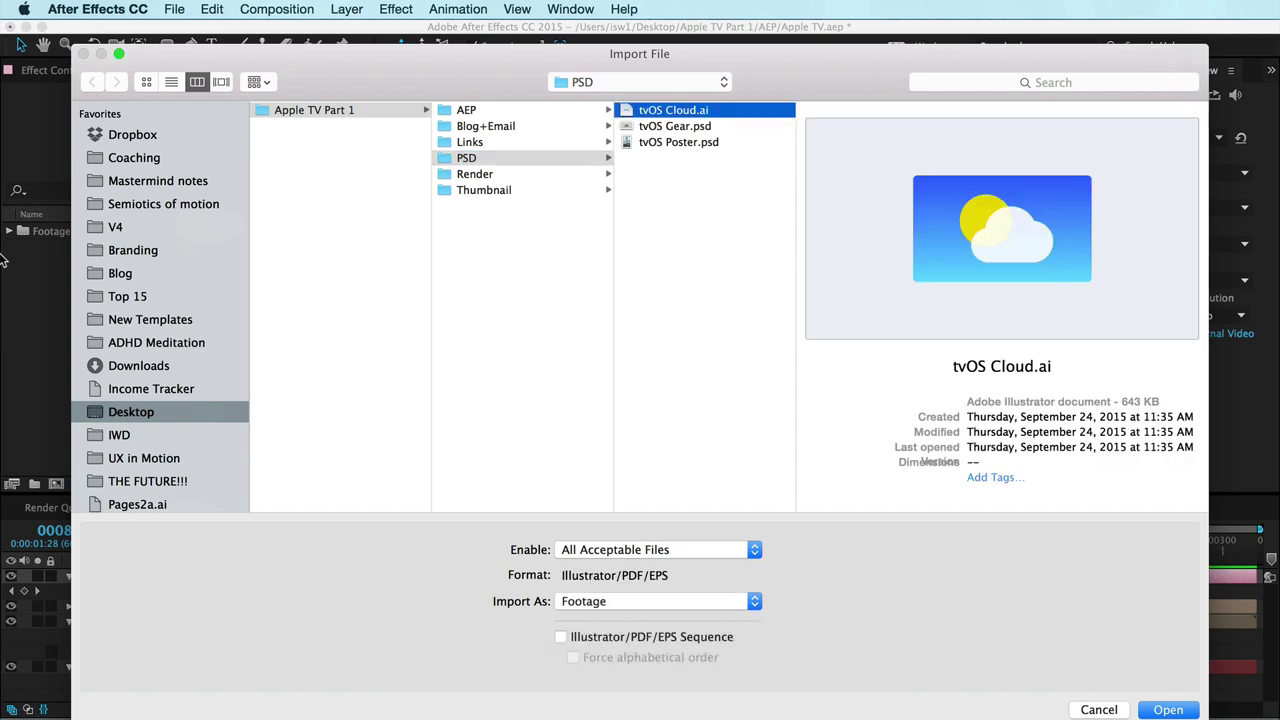
key("Return")
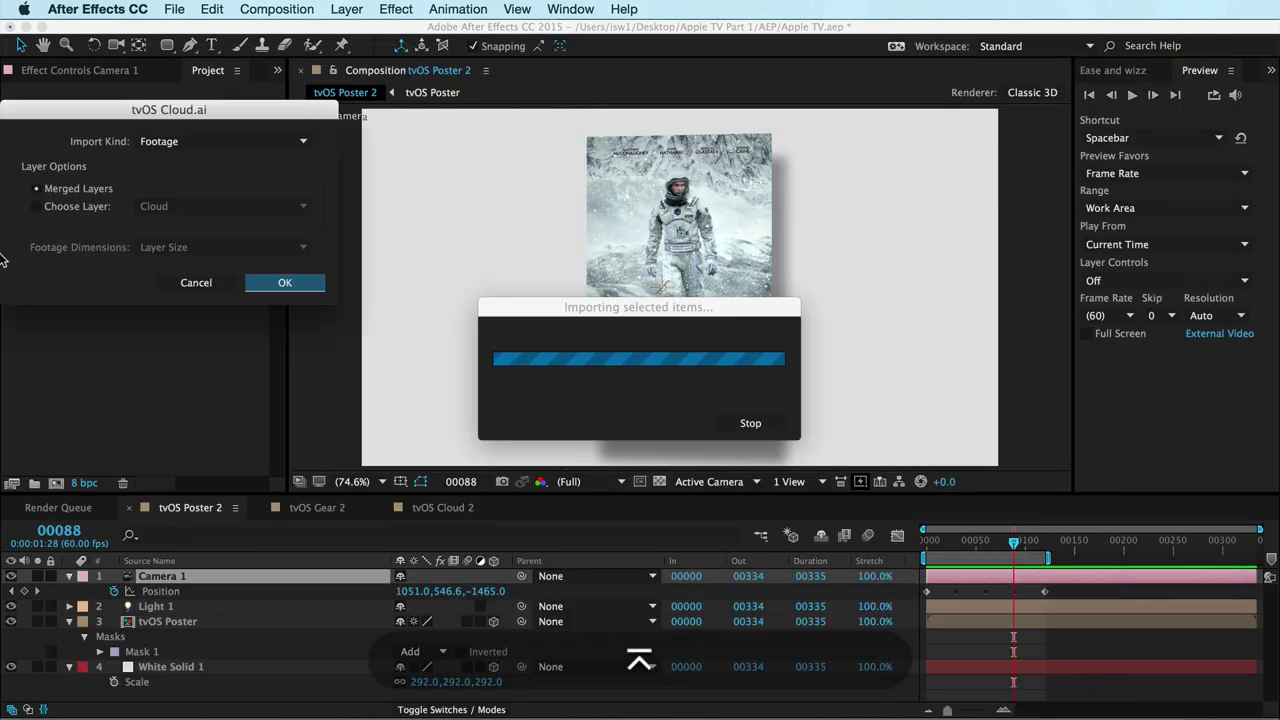
Import tvOS Cloud.ai as a composition with footage dimensions at Layer Size.
left_click(200, 148)
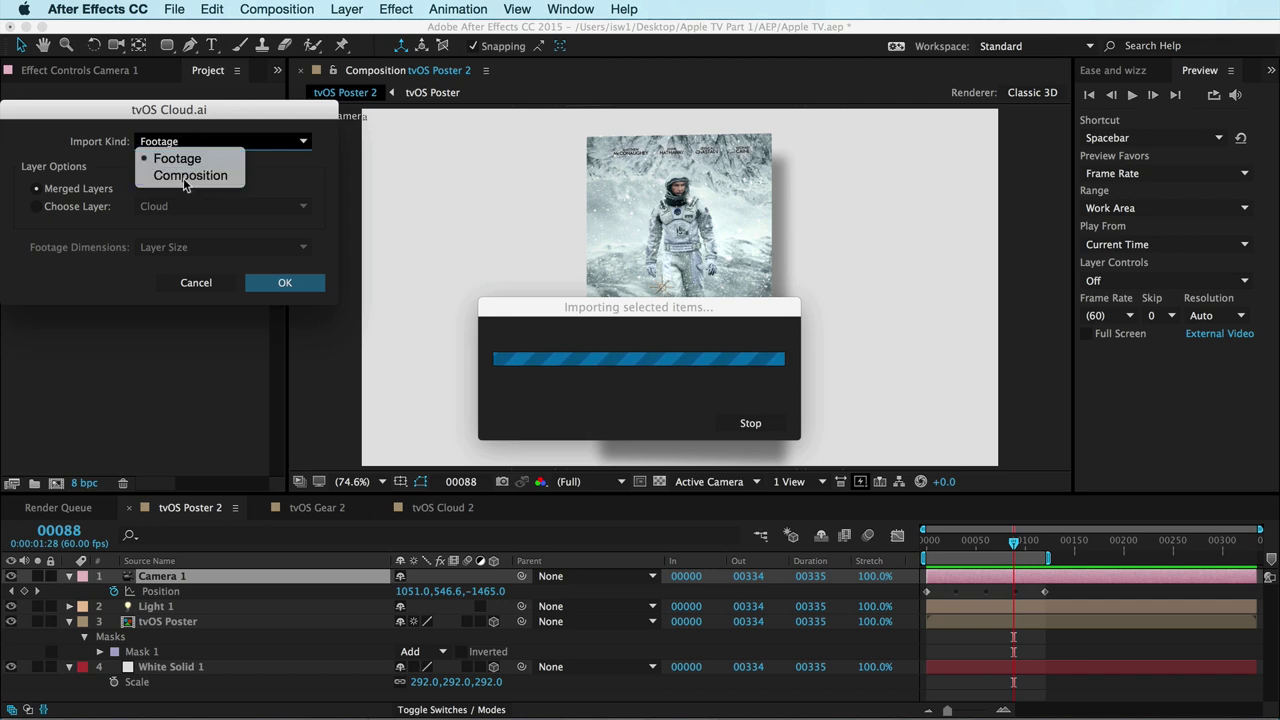
left_click(169, 172)
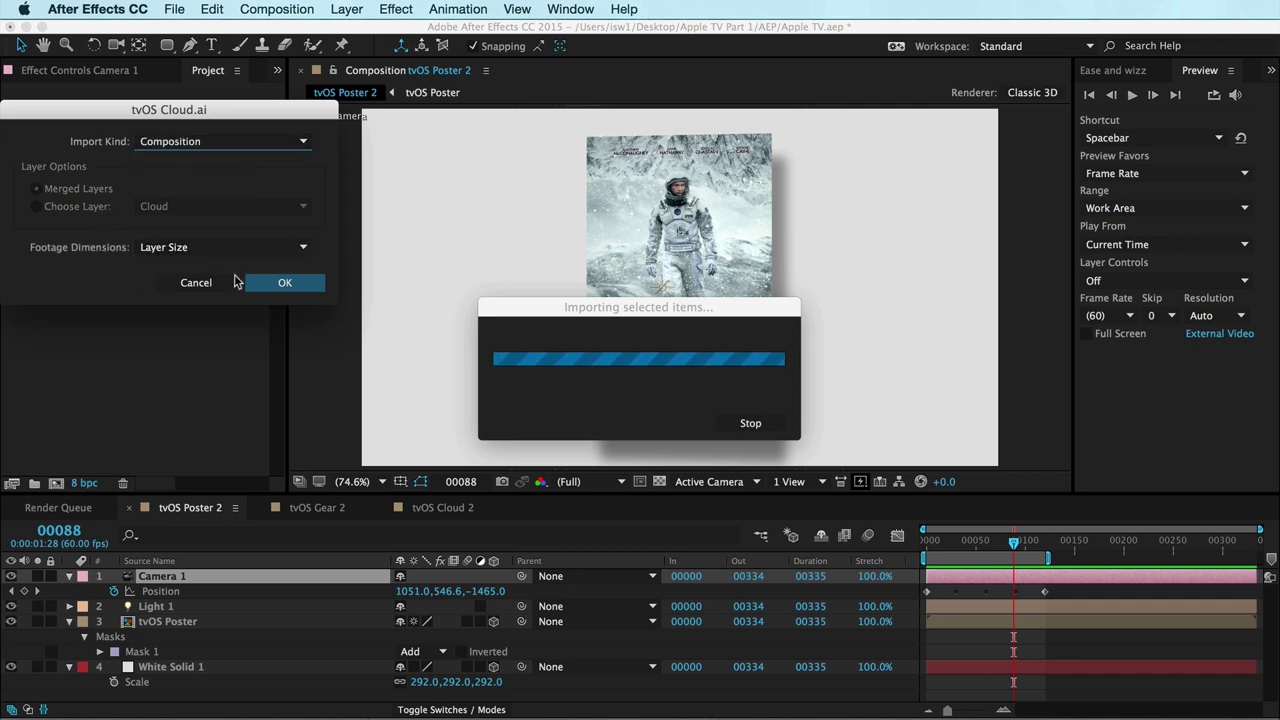
left_click(283, 285)
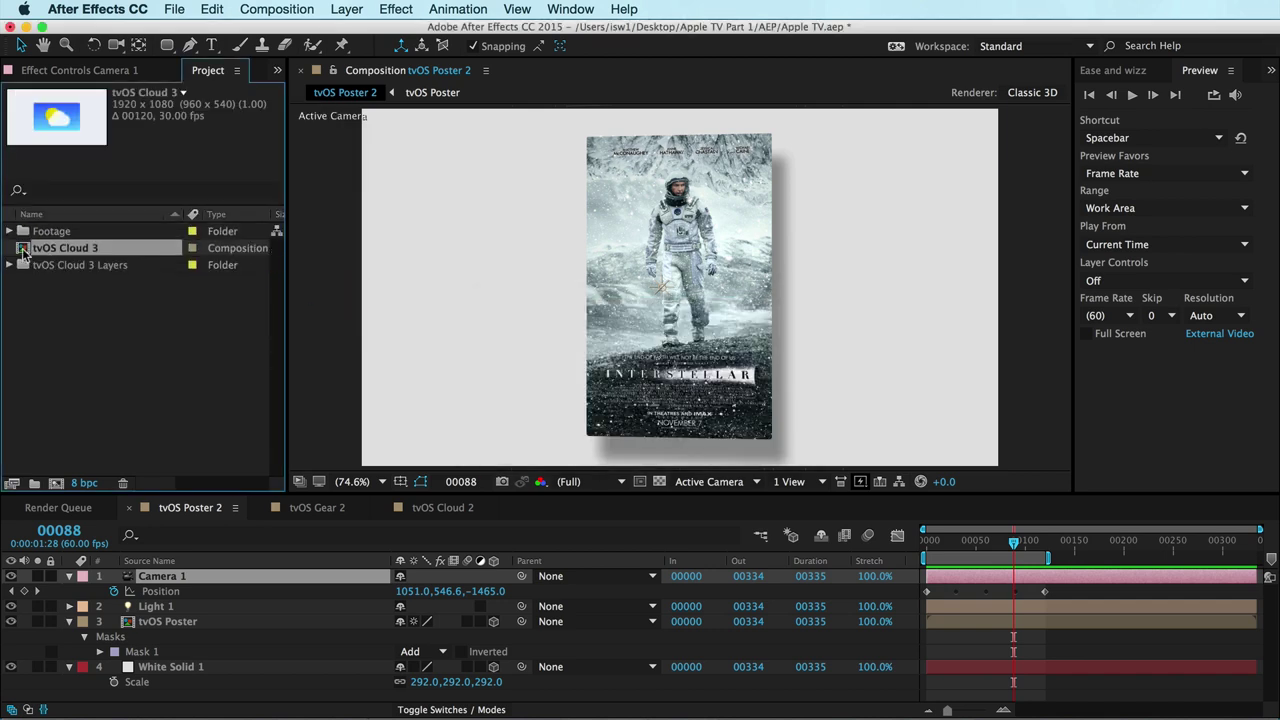
Open the tvOS Cloud 3 composition and edit its BG layer's original artwork in Illustrator.
double_click(22, 250)
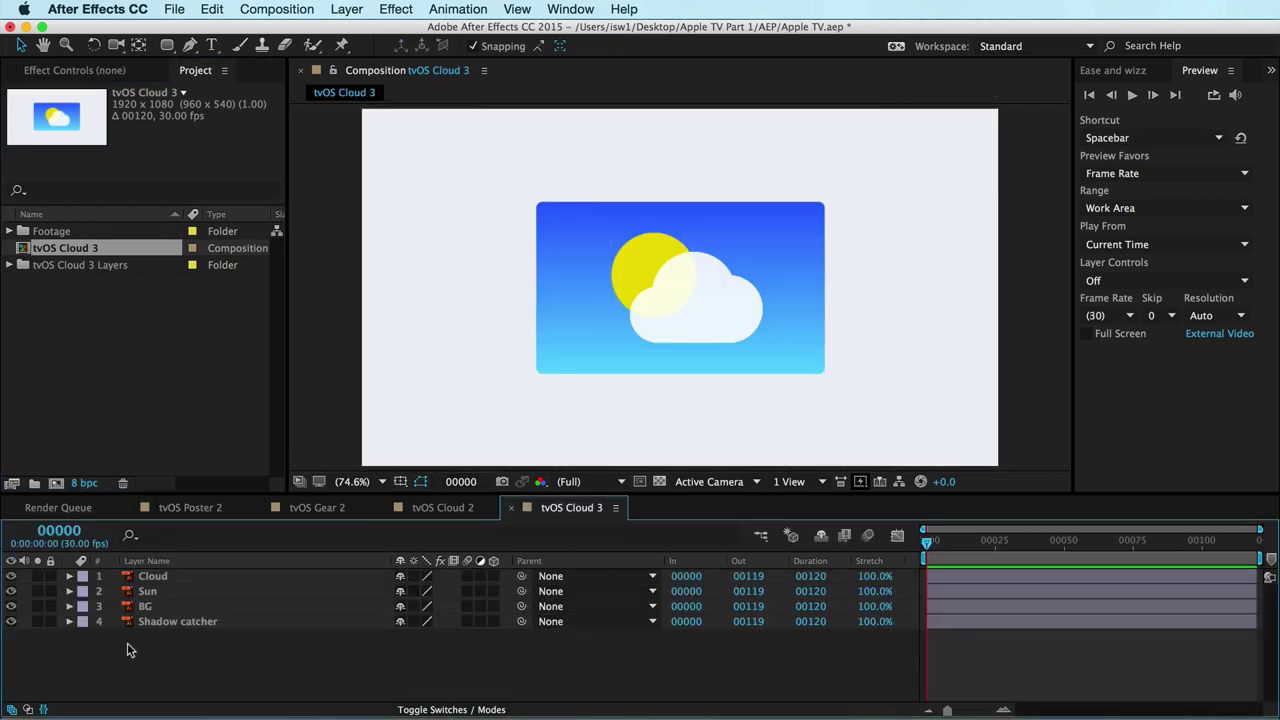
left_click(129, 607)
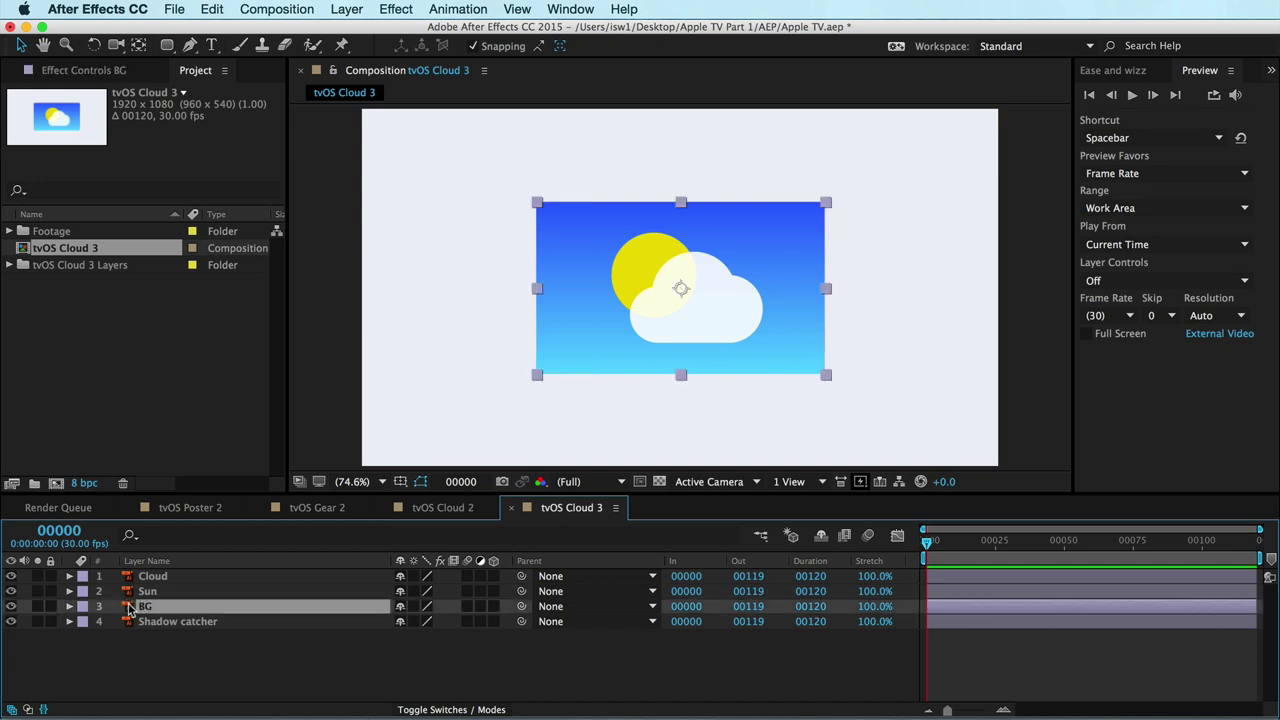
key("super+e")
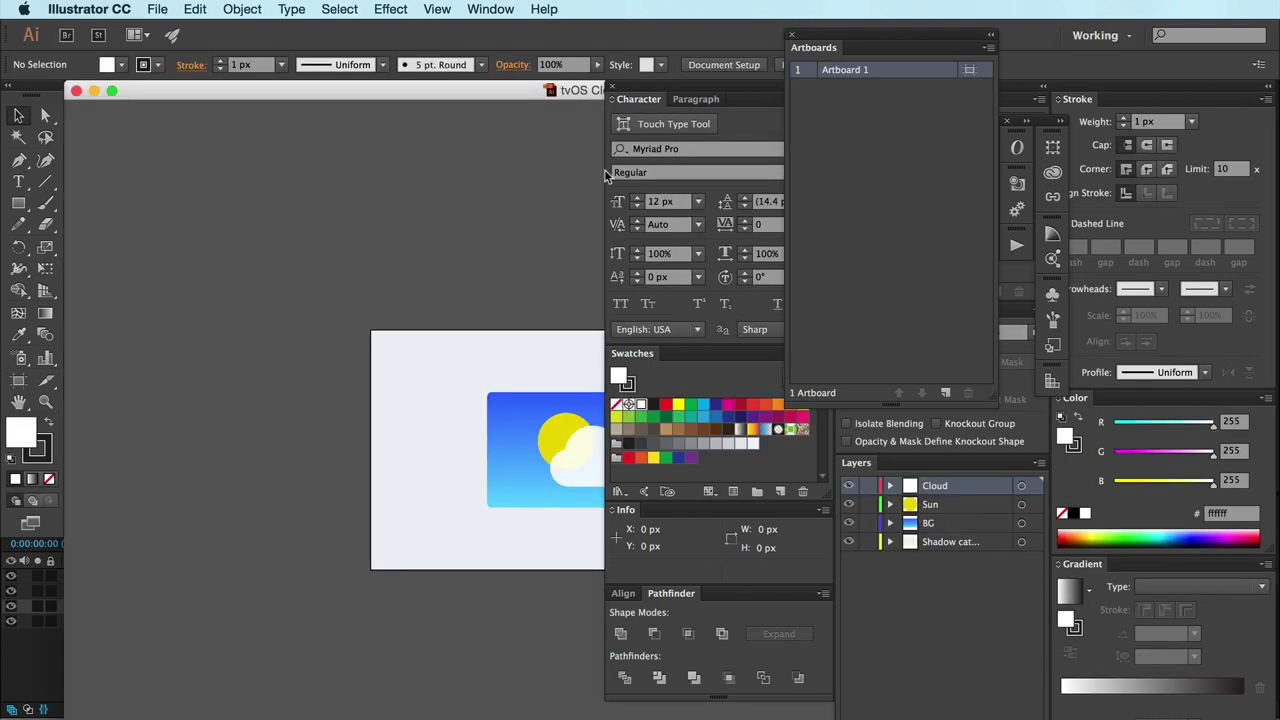
Examine the Illustrator layer structure by hiding and restoring the Cloud, BG and Shadow catcher layers in turn.
key("super+0")
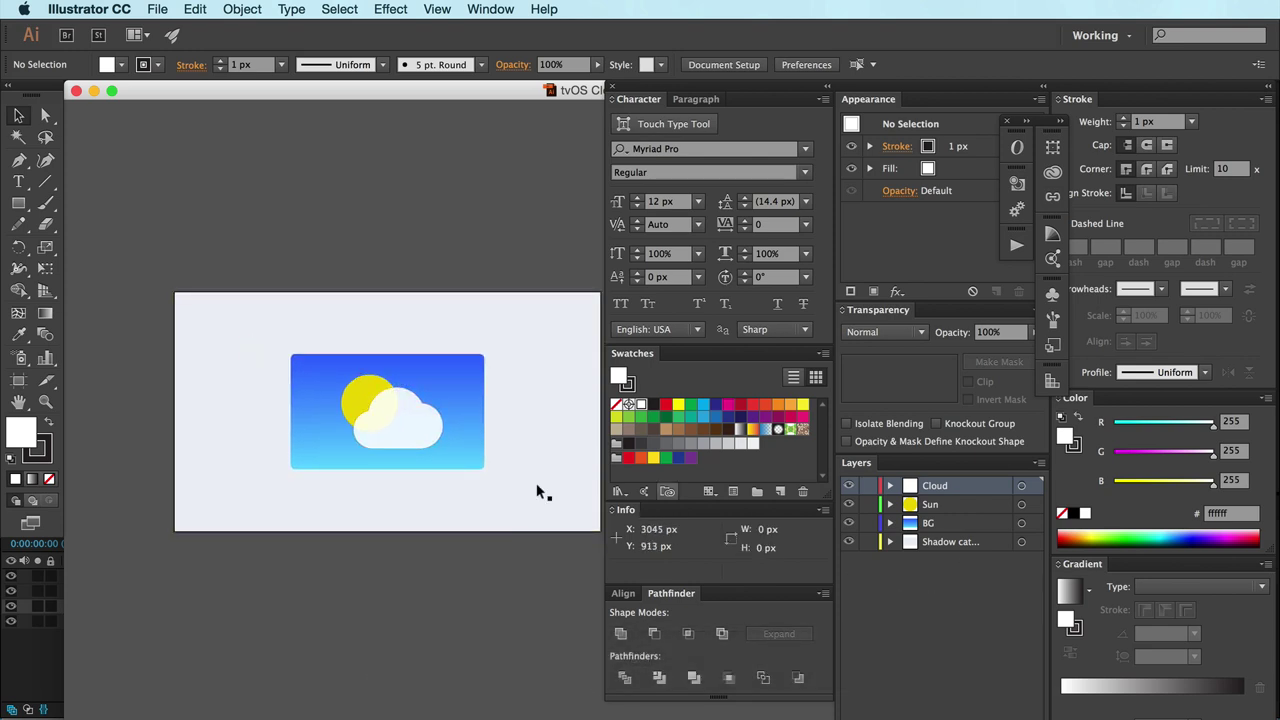
key("v")
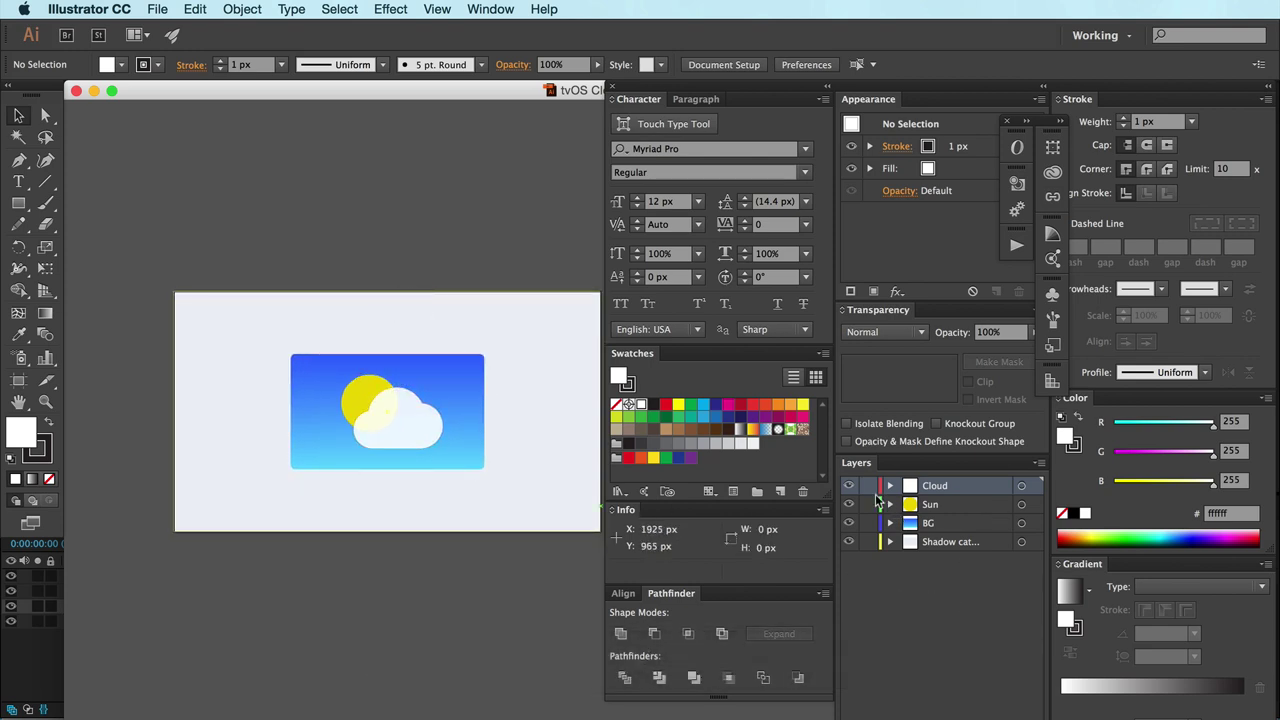
left_click(848, 485)
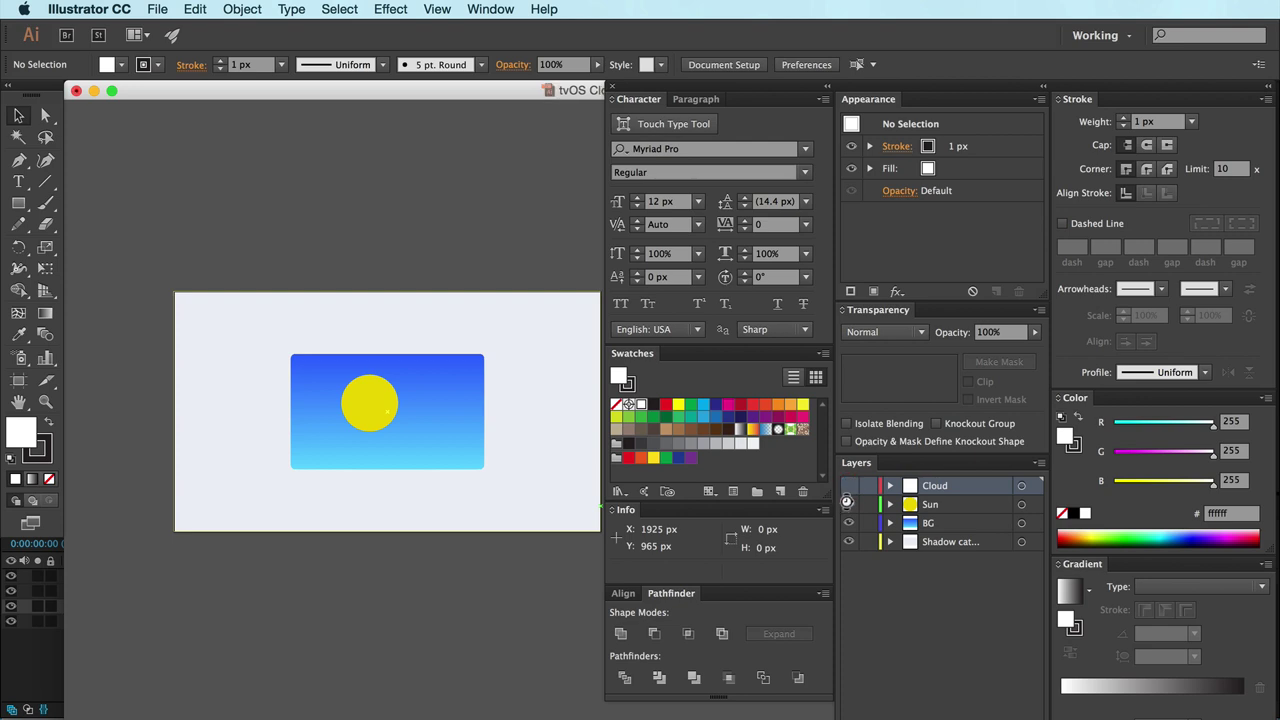
left_click(848, 485)
left_click(848, 522)
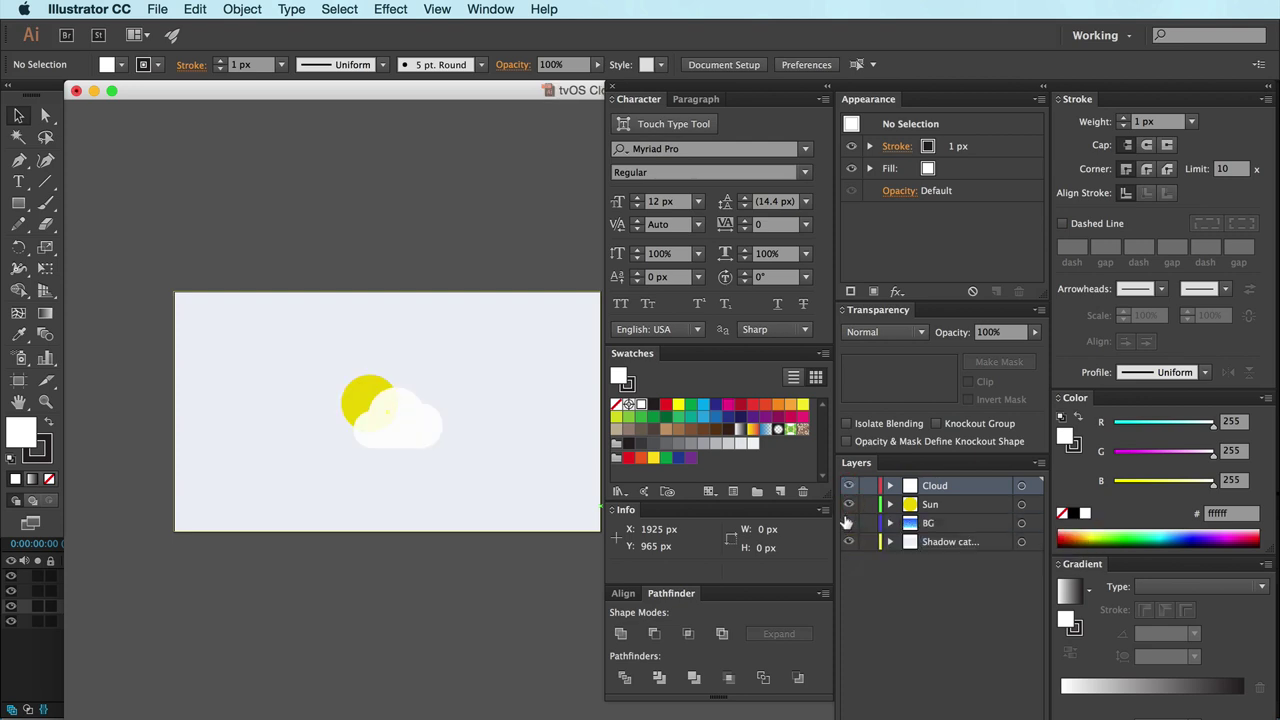
left_click(848, 522)
left_click(848, 541)
left_click(848, 541)
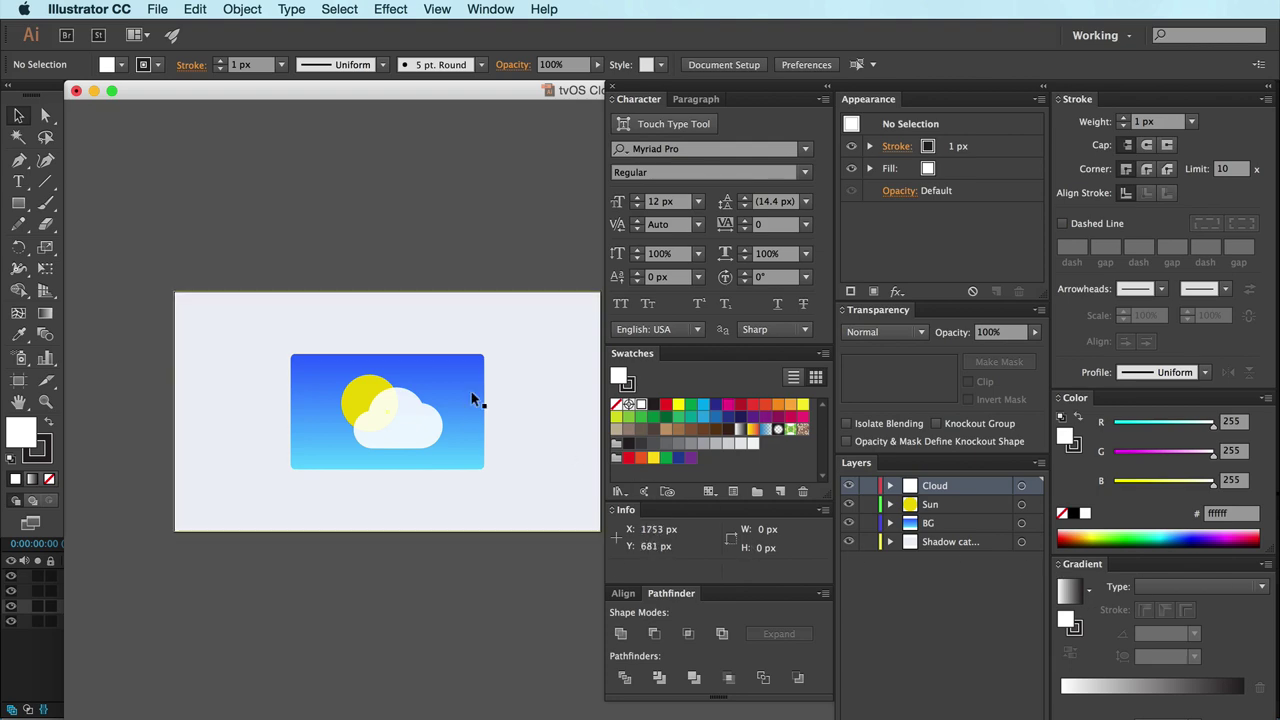
Switch back to After Effects and nest the tvOS Cloud 3 composition inside a new composition.
key("super+Tab")
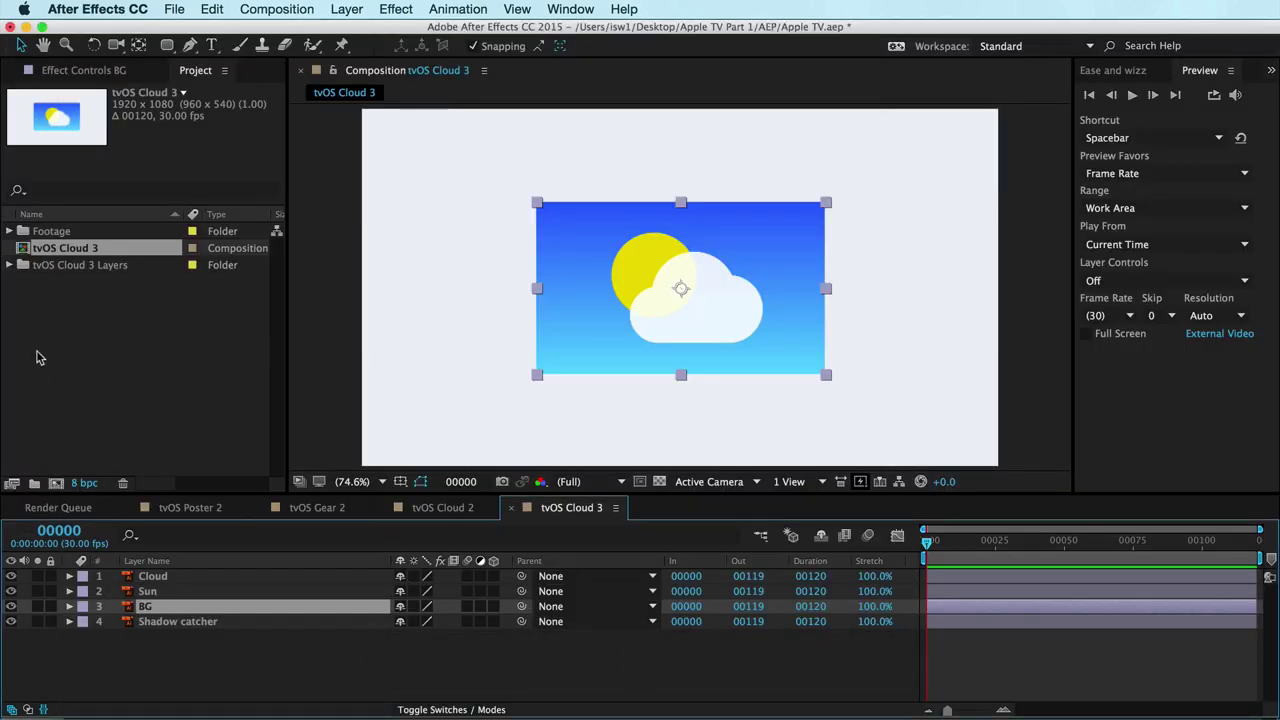
left_click(21, 249)
left_click(21, 249)
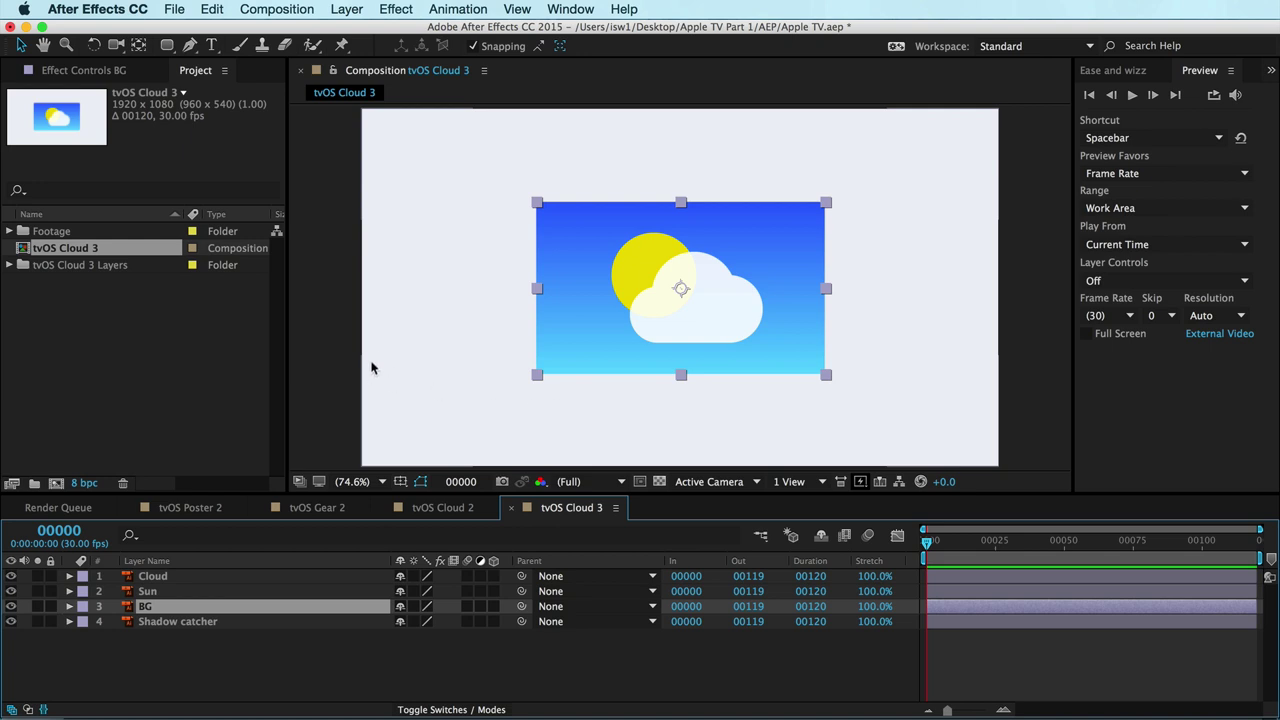
left_click(138, 340)
left_click(35, 252)
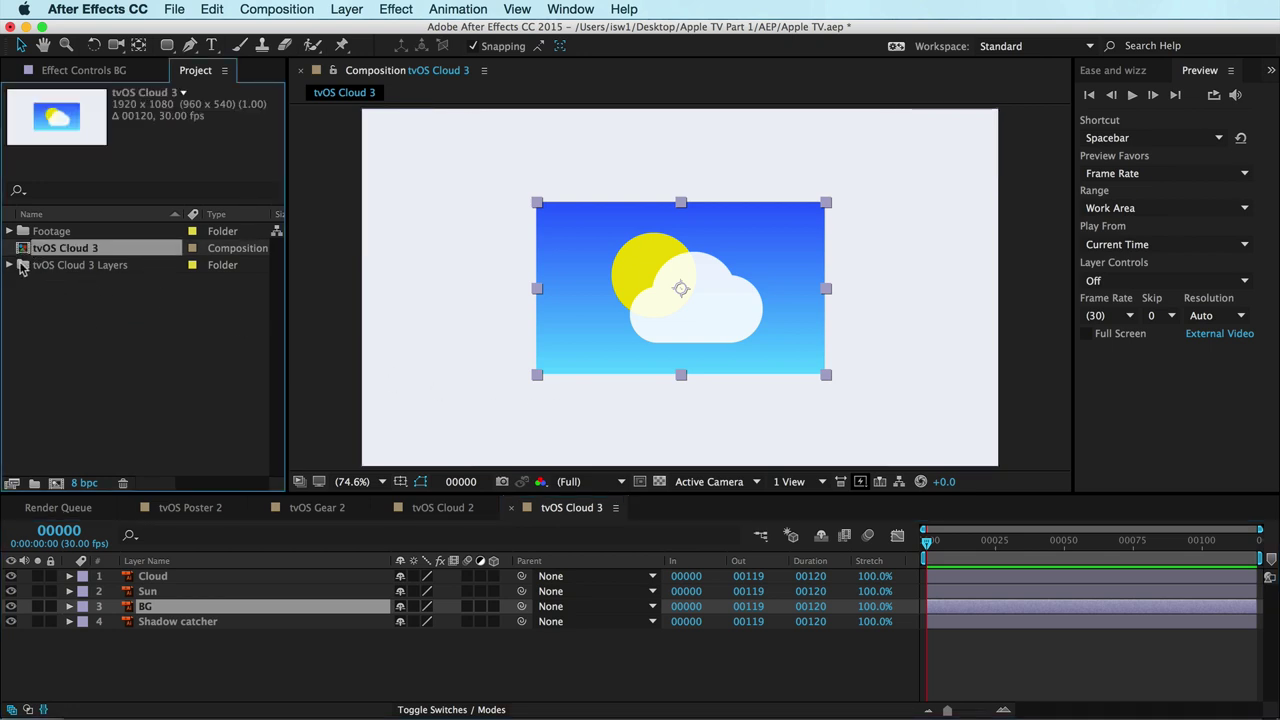
left_click_drag(20, 250, 55, 485)
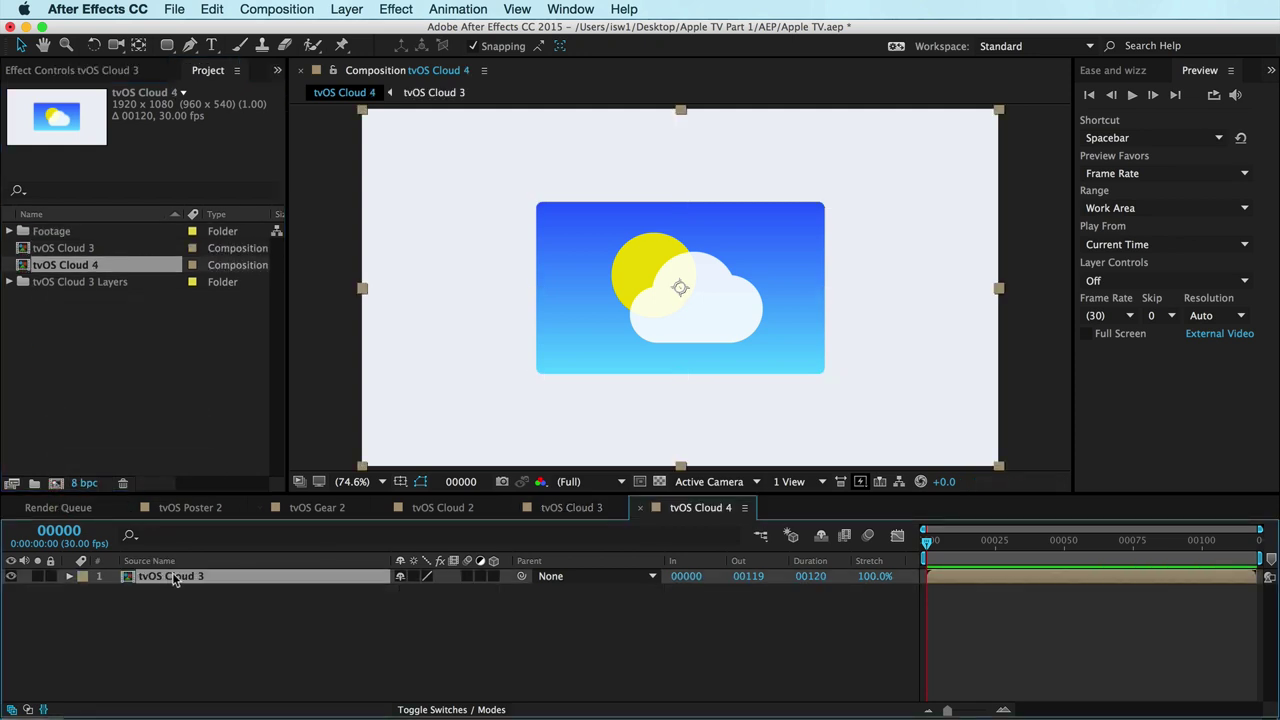
left_click(230, 600)
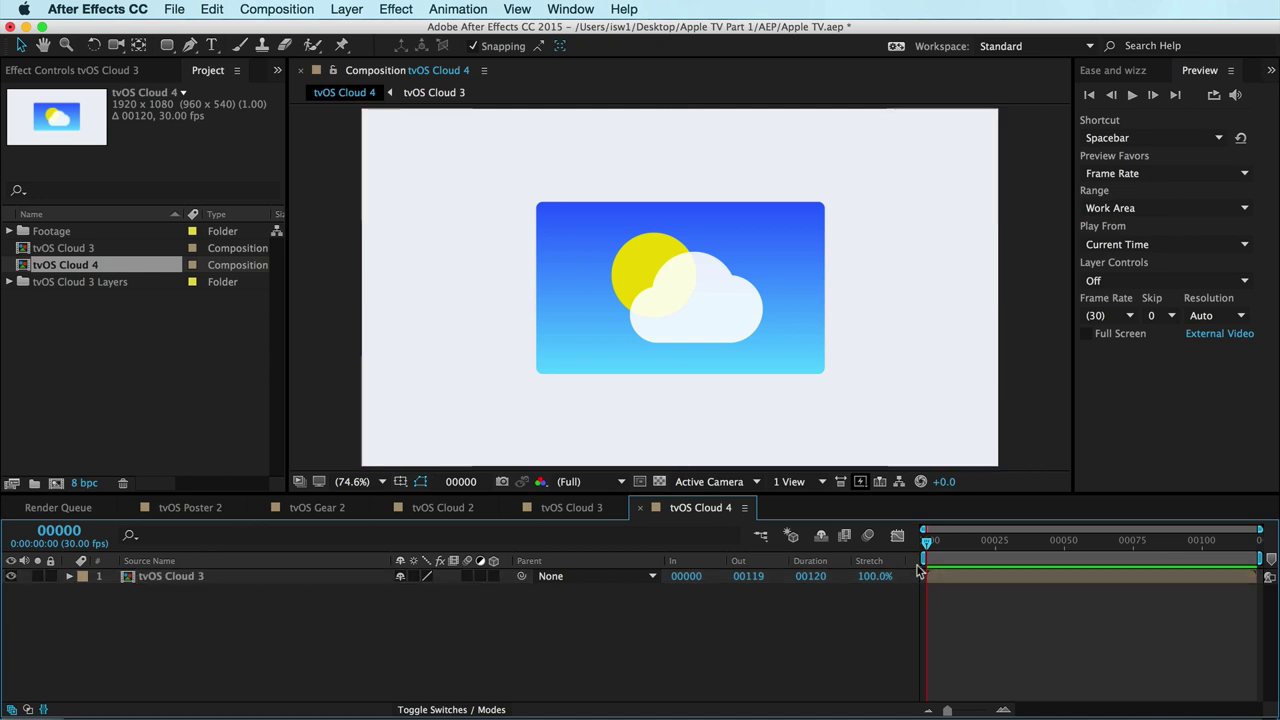
left_click(965, 582)
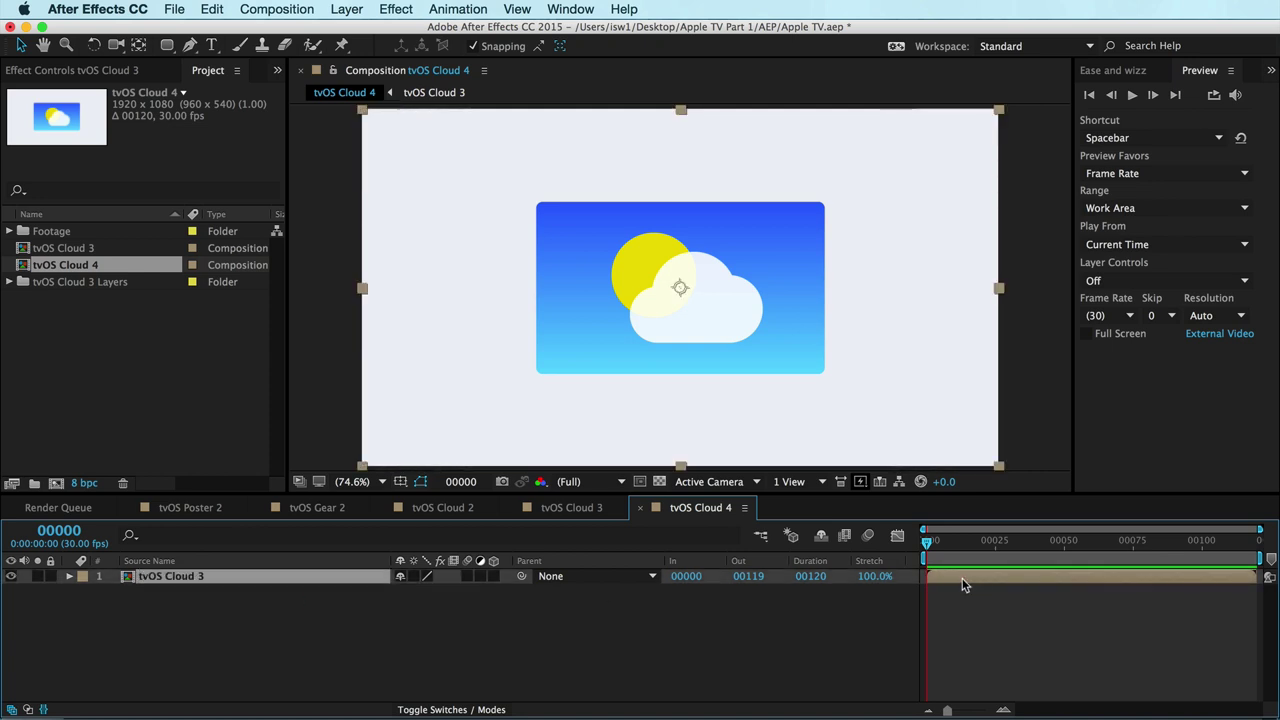
Open the nested tvOS Cloud 3 composition and delete its Shadow catcher layer.
double_click(125, 585)
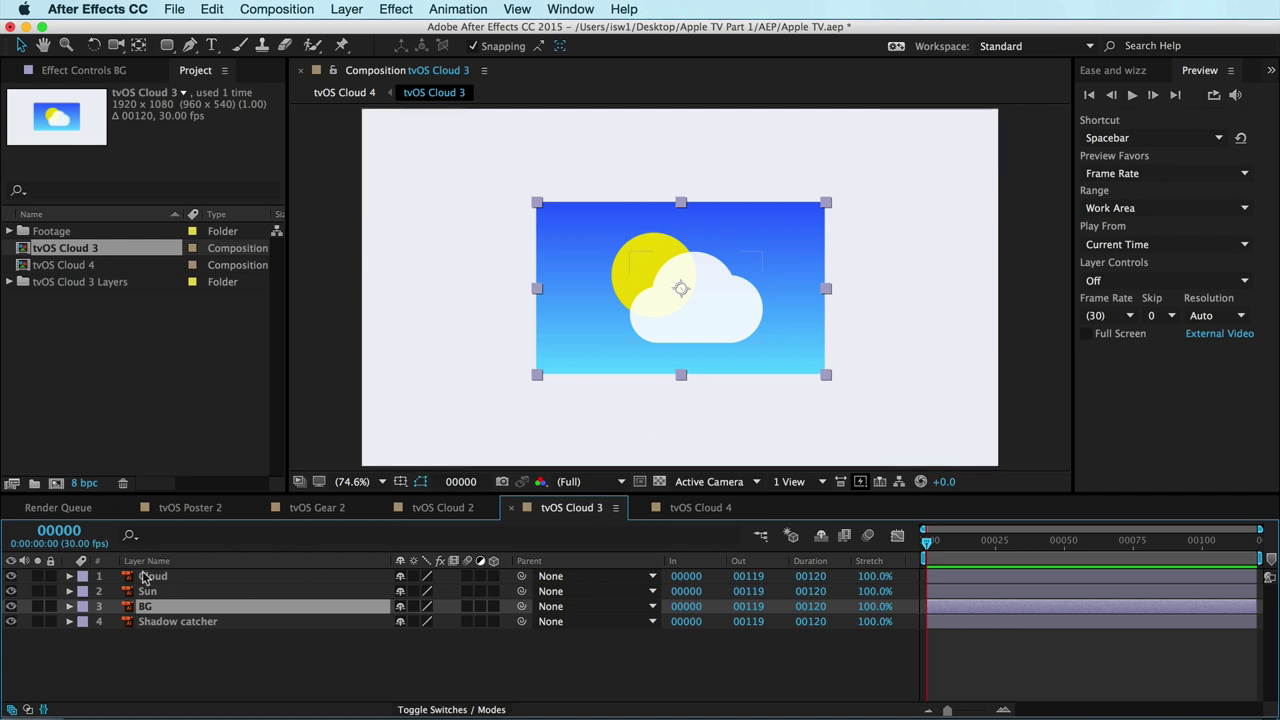
left_click(183, 624)
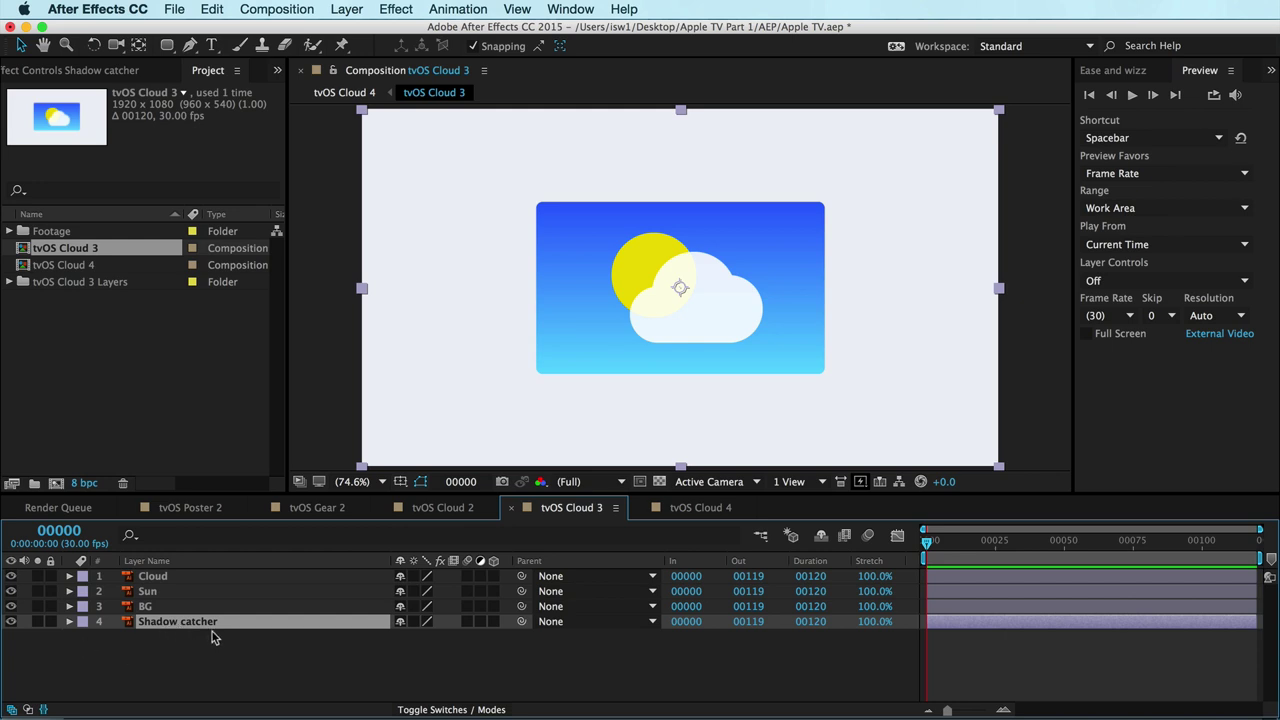
key("BackSpace")
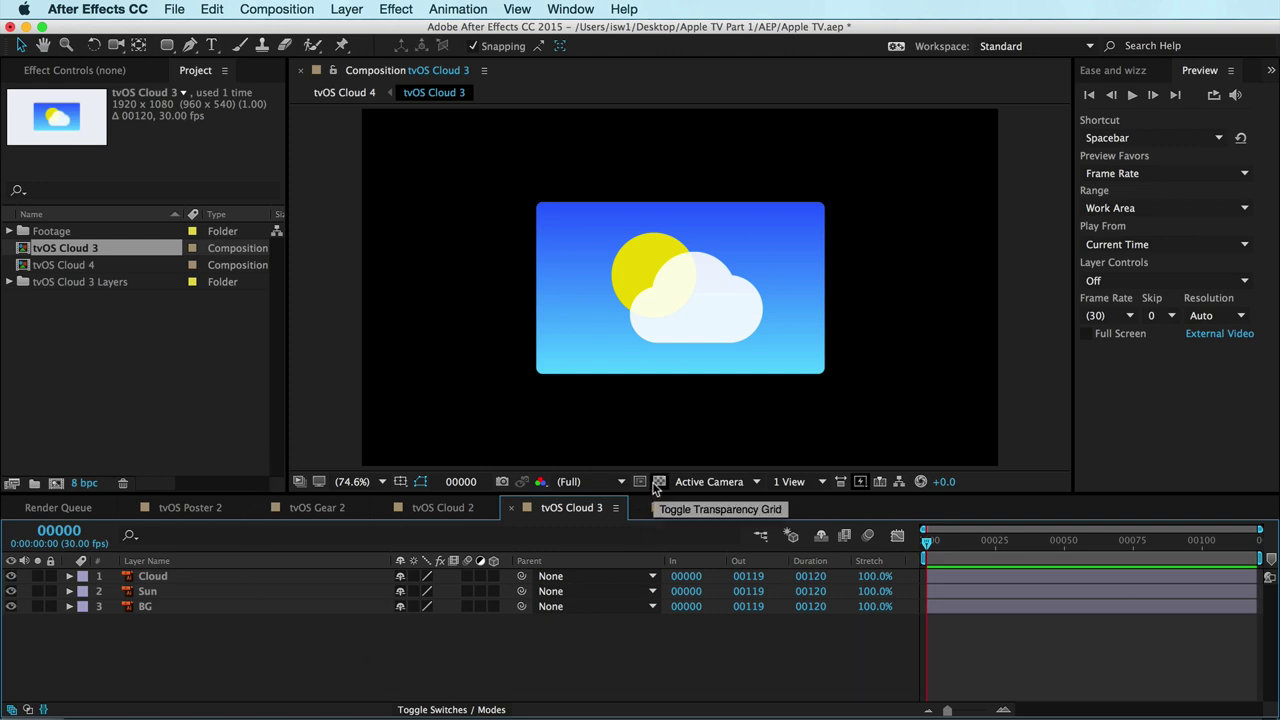
Set the tvOS Cloud 3 composition's background color to gray 828282 and its frame rate to 60 fps.
key("super+k")
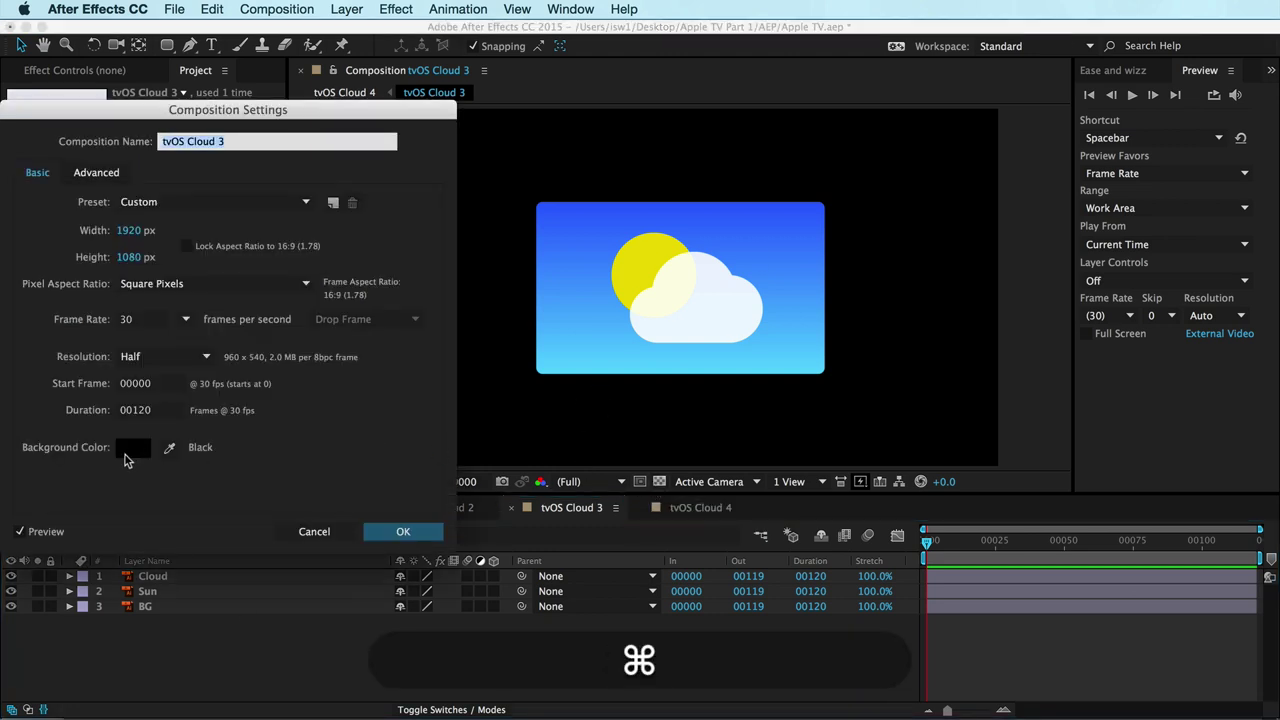
left_click(130, 447)
left_click_drag(40, 282, 8, 248)
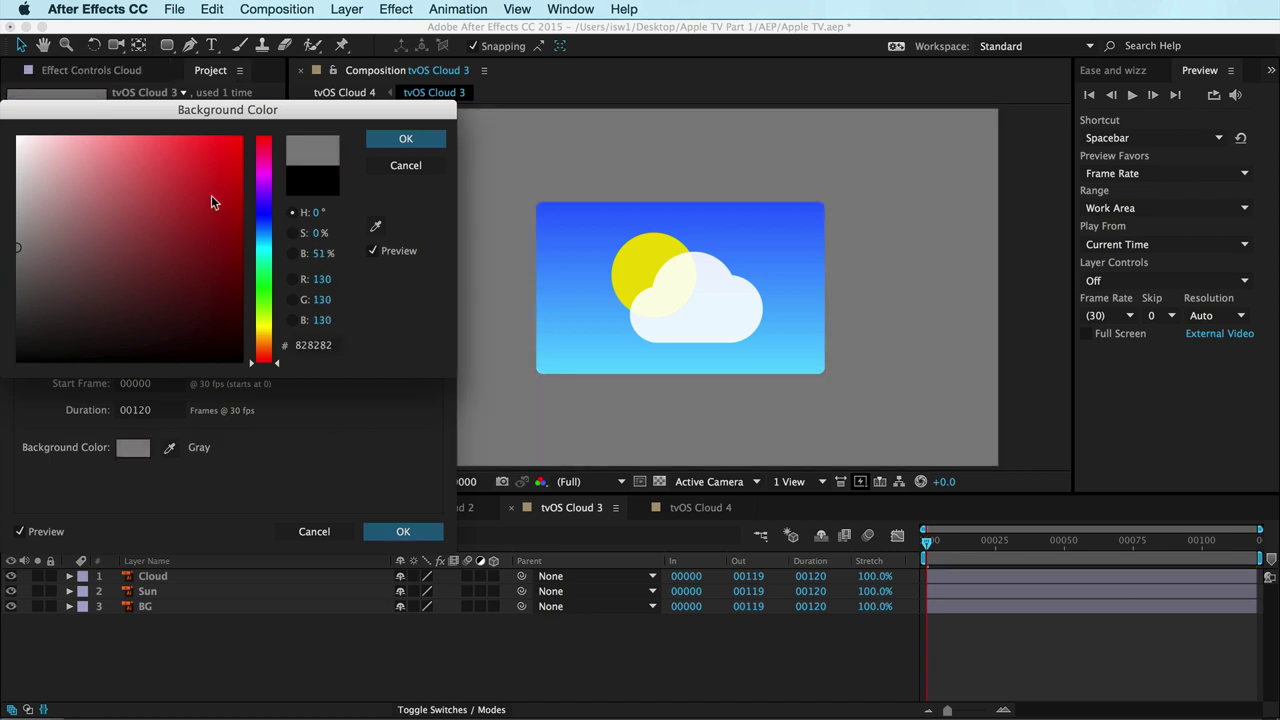
key("Return")
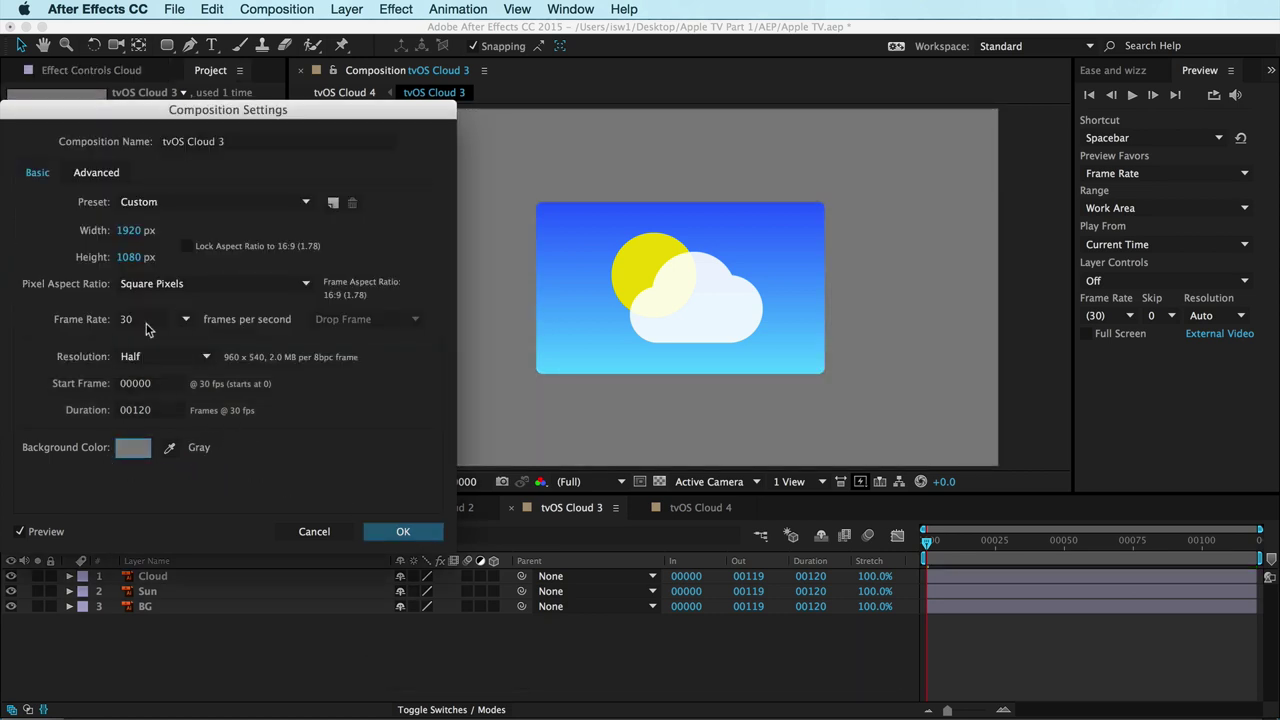
left_click(184, 322)
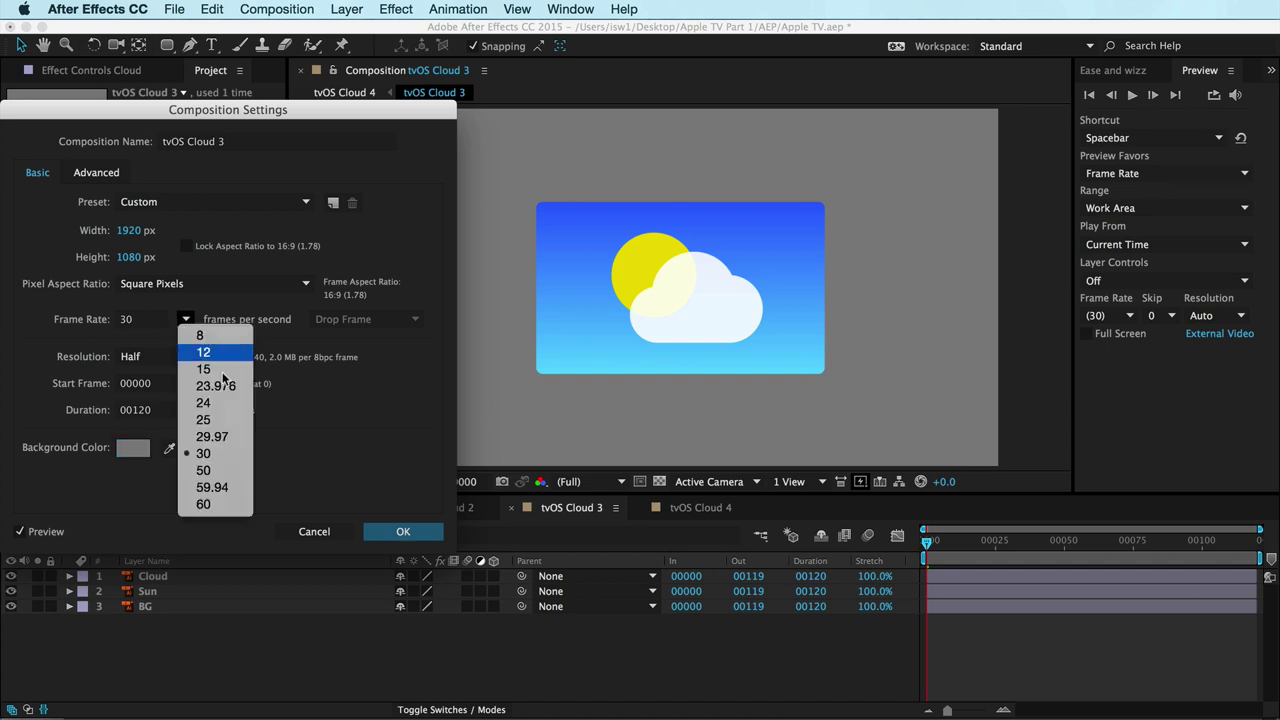
left_click(221, 512)
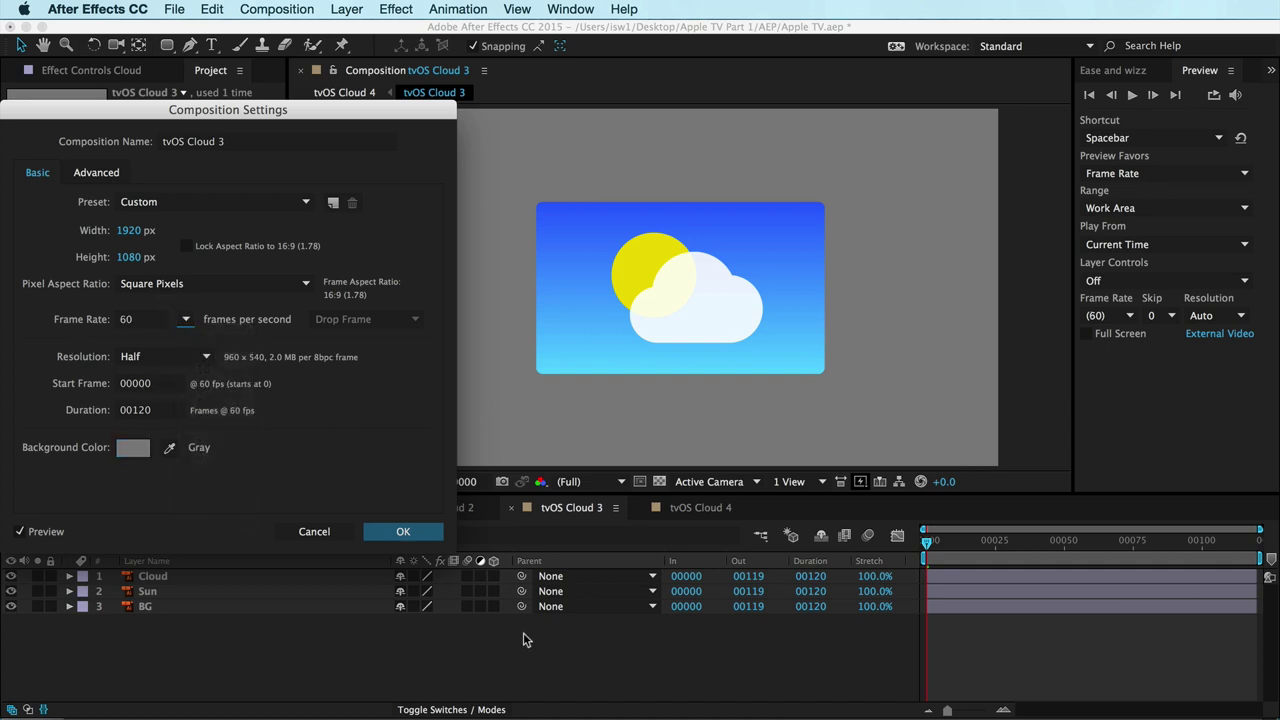
left_click(405, 531)
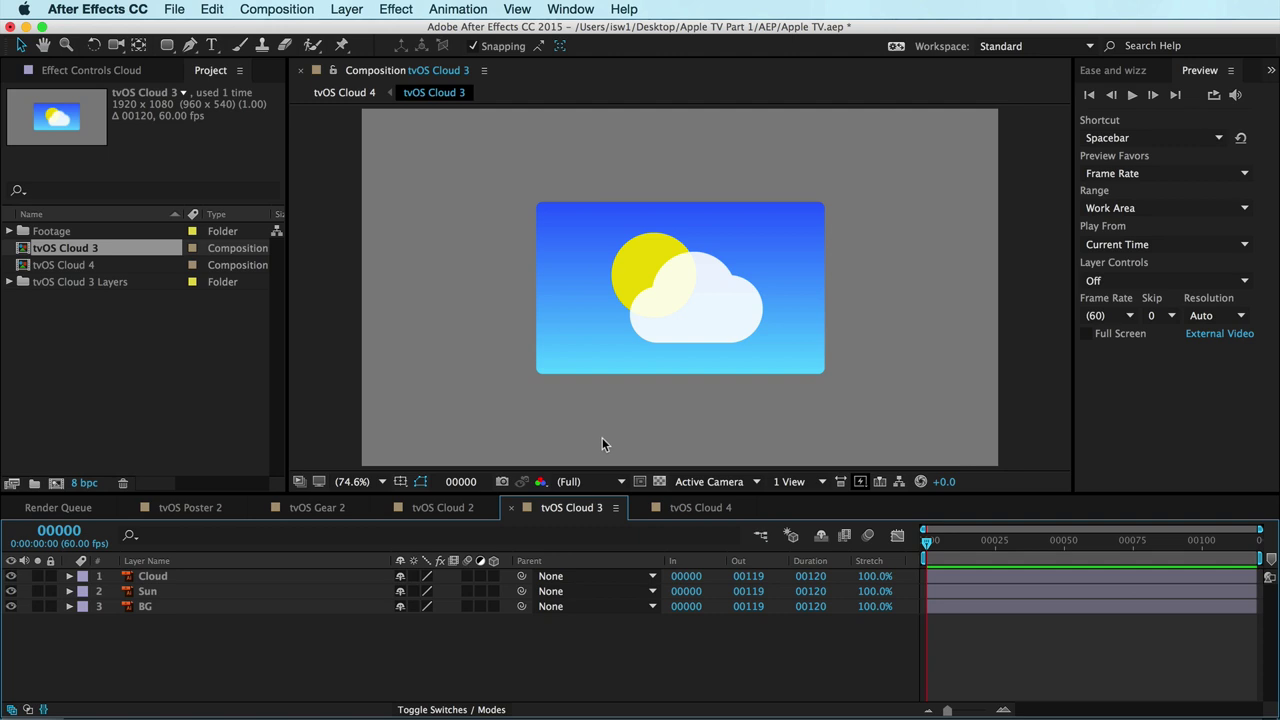
Check the transparency around the icon by showing and hiding the transparency grid.
left_click(660, 483)
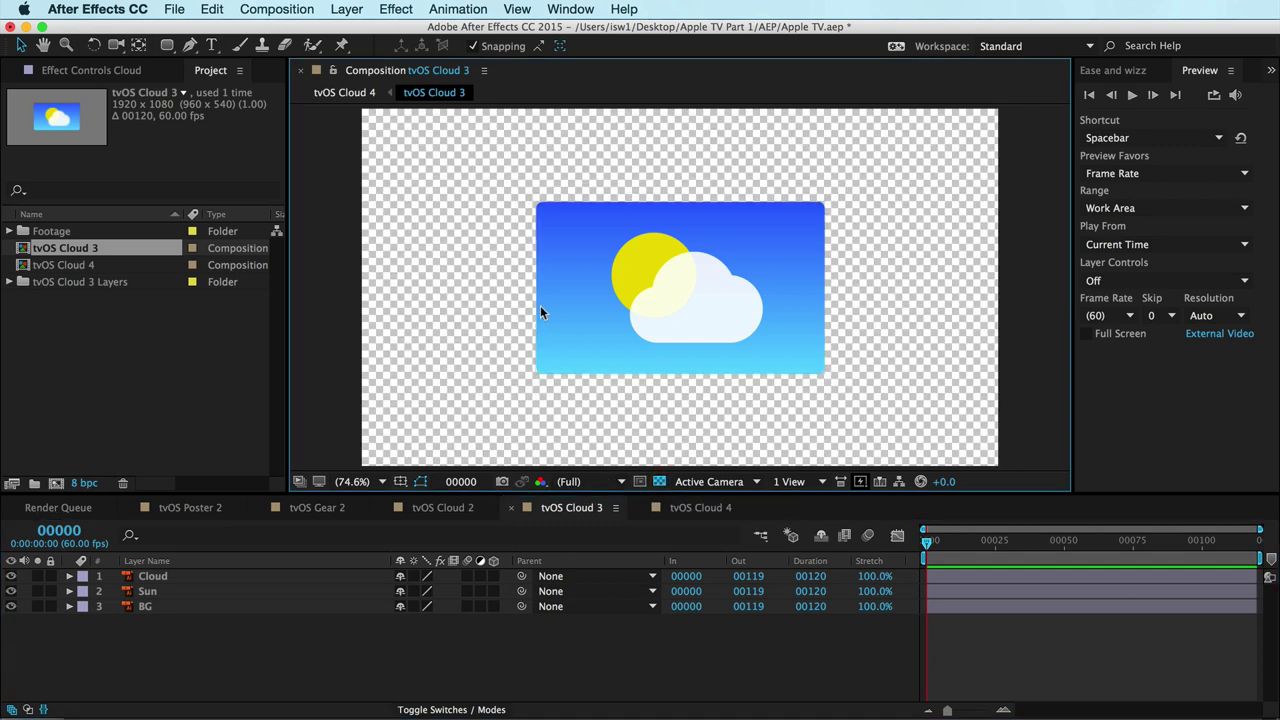
left_click(660, 483)
Convert the Cloud, Sun and BG layers to 3D layers.
left_click(149, 661)
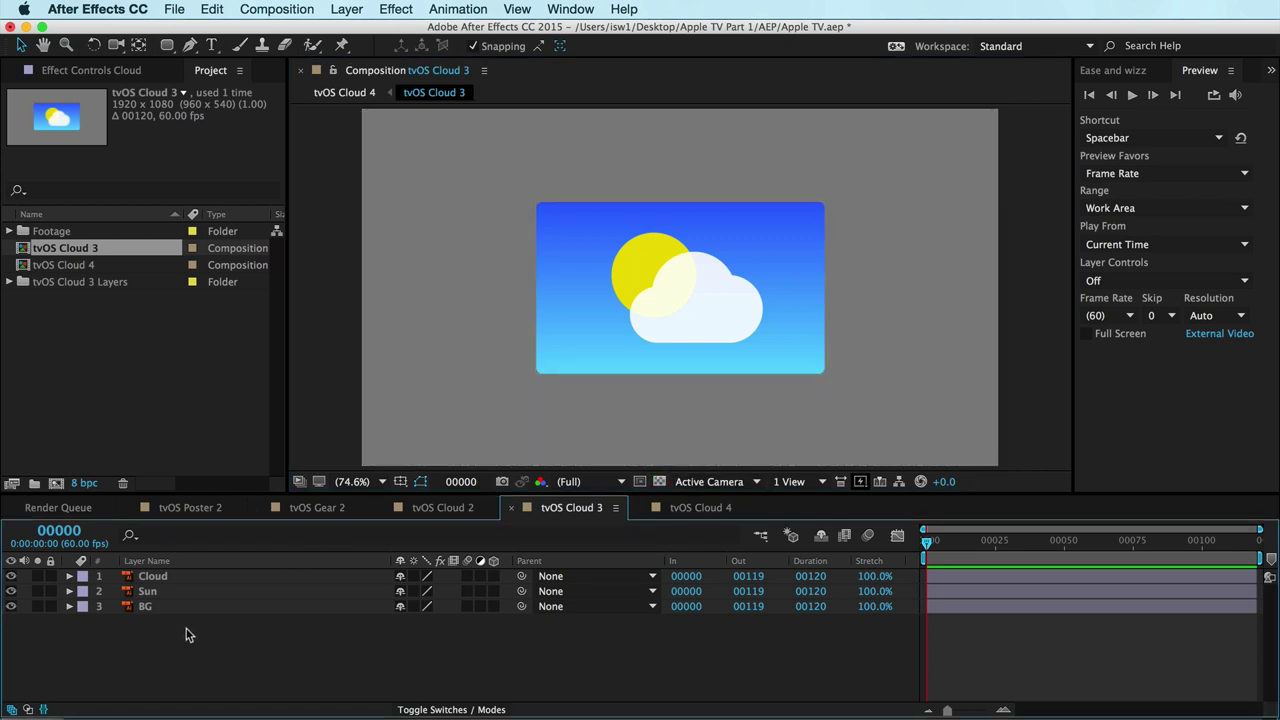
key("super+a")
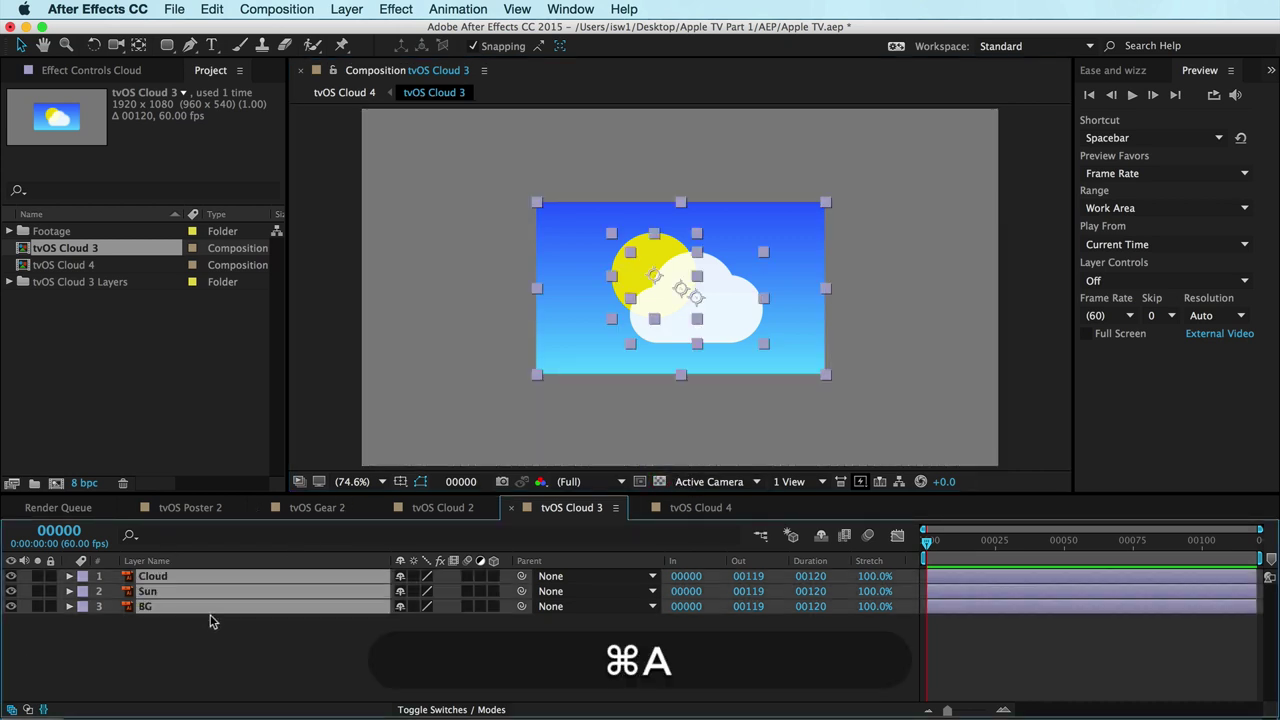
left_click(494, 577)
left_click(329, 633)
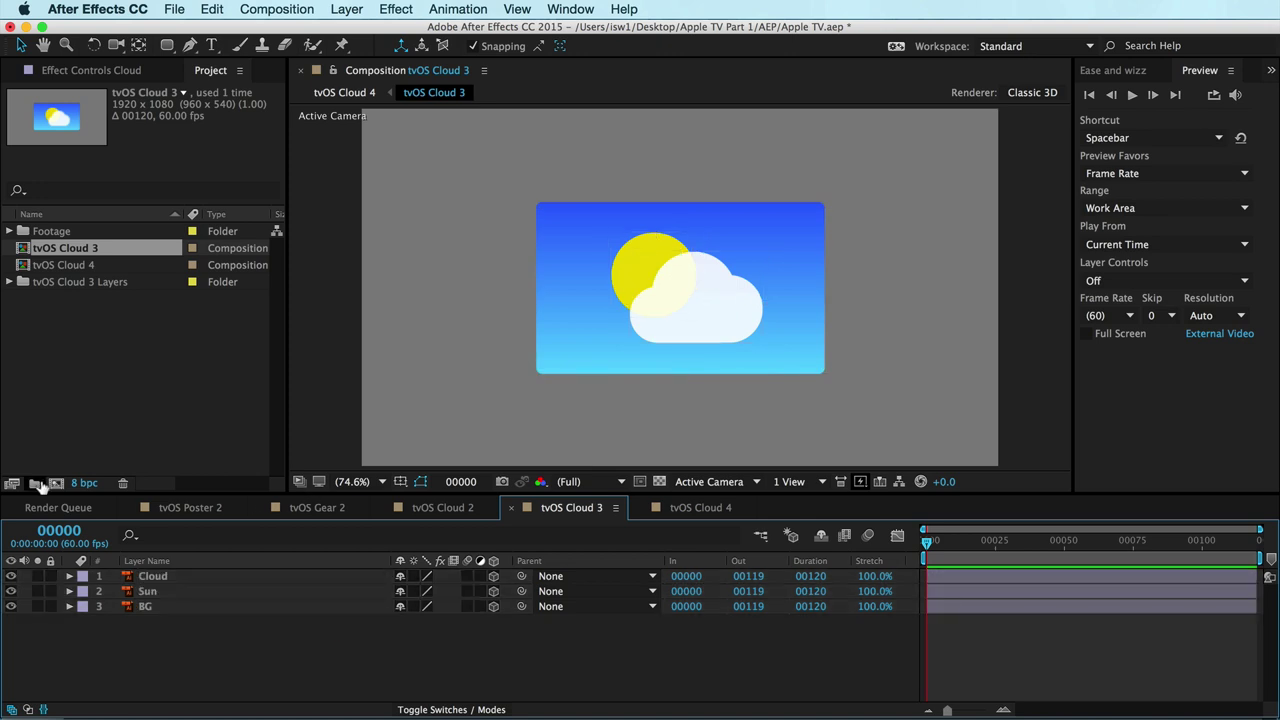
Review the camera motion in the finished tvOS Poster 2 and tvOS Cloud 2 compositions by scrubbing through their timelines.
left_click(190, 508)
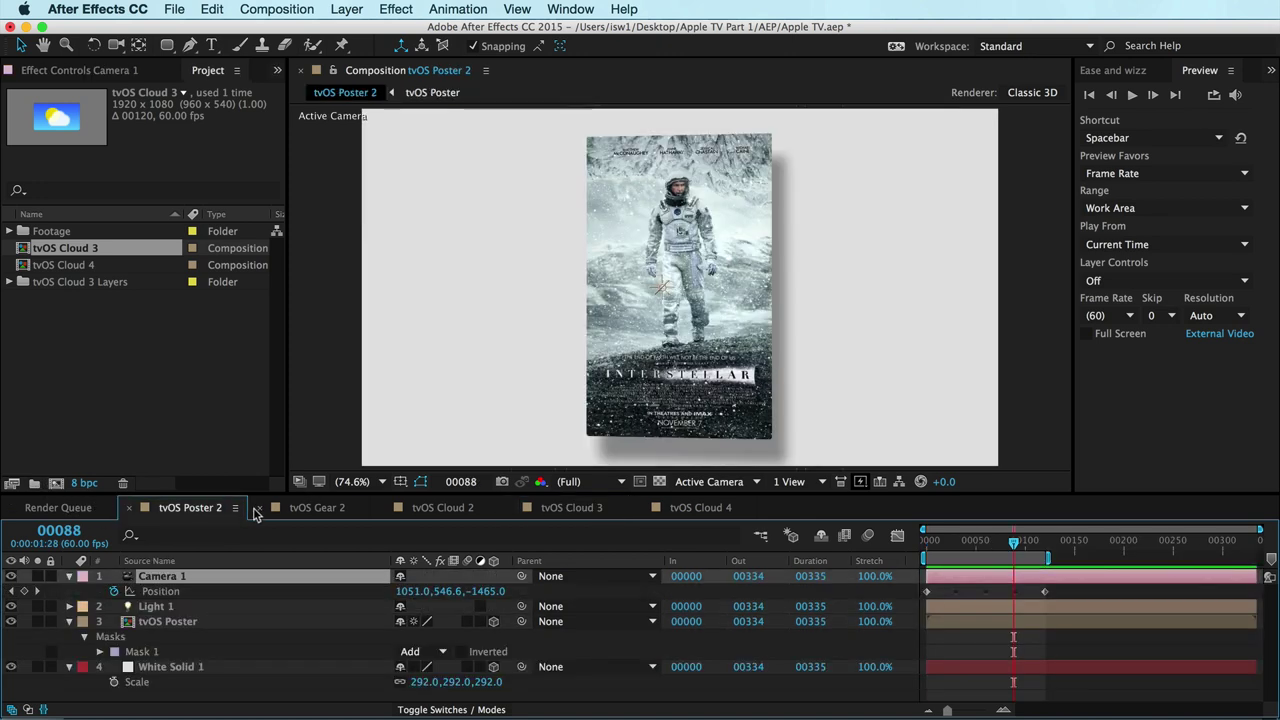
left_click(443, 508)
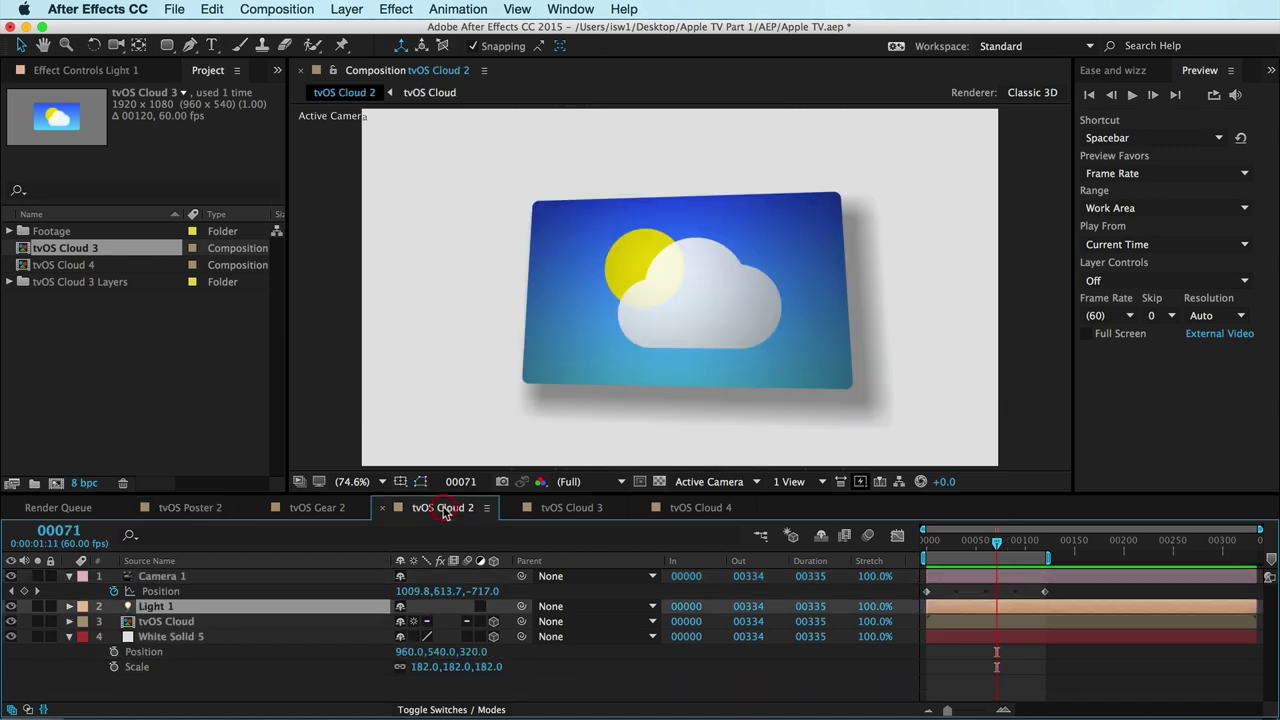
mouse_move(995, 545)
left_mouse_down()
mouse_move(944, 542)
mouse_move(1010, 541)
left_mouse_up()
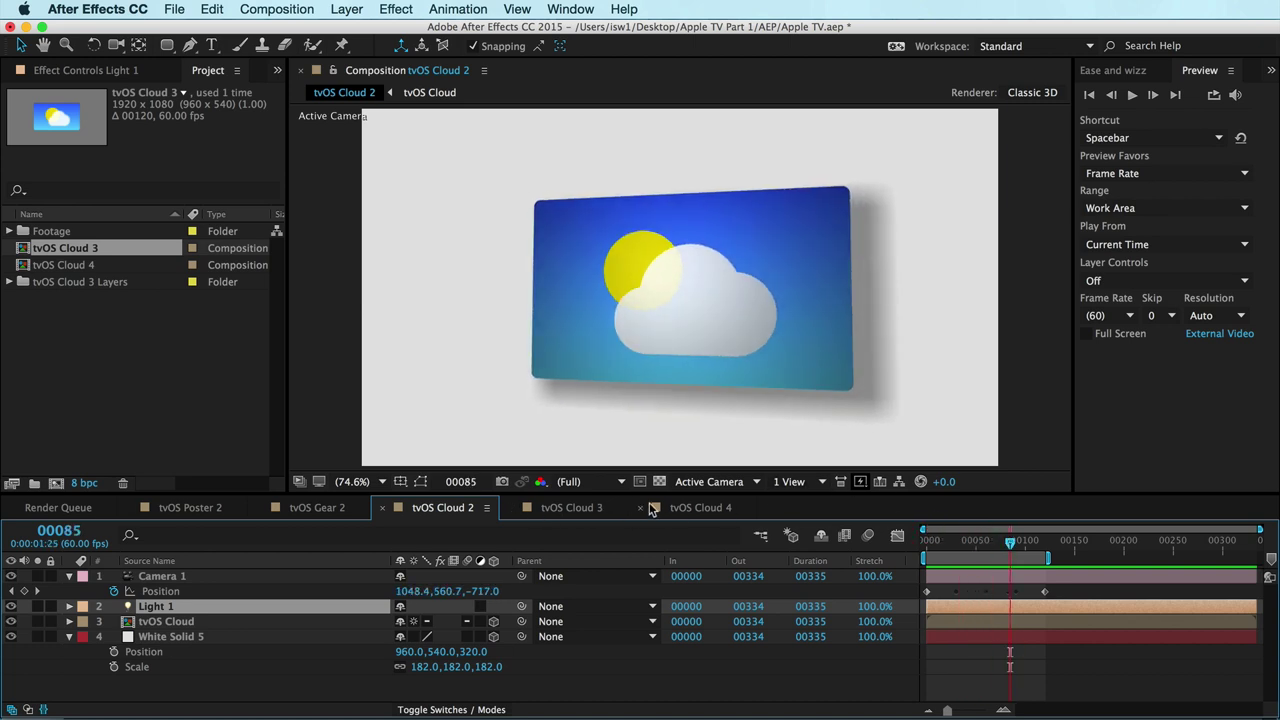
left_click(192, 508)
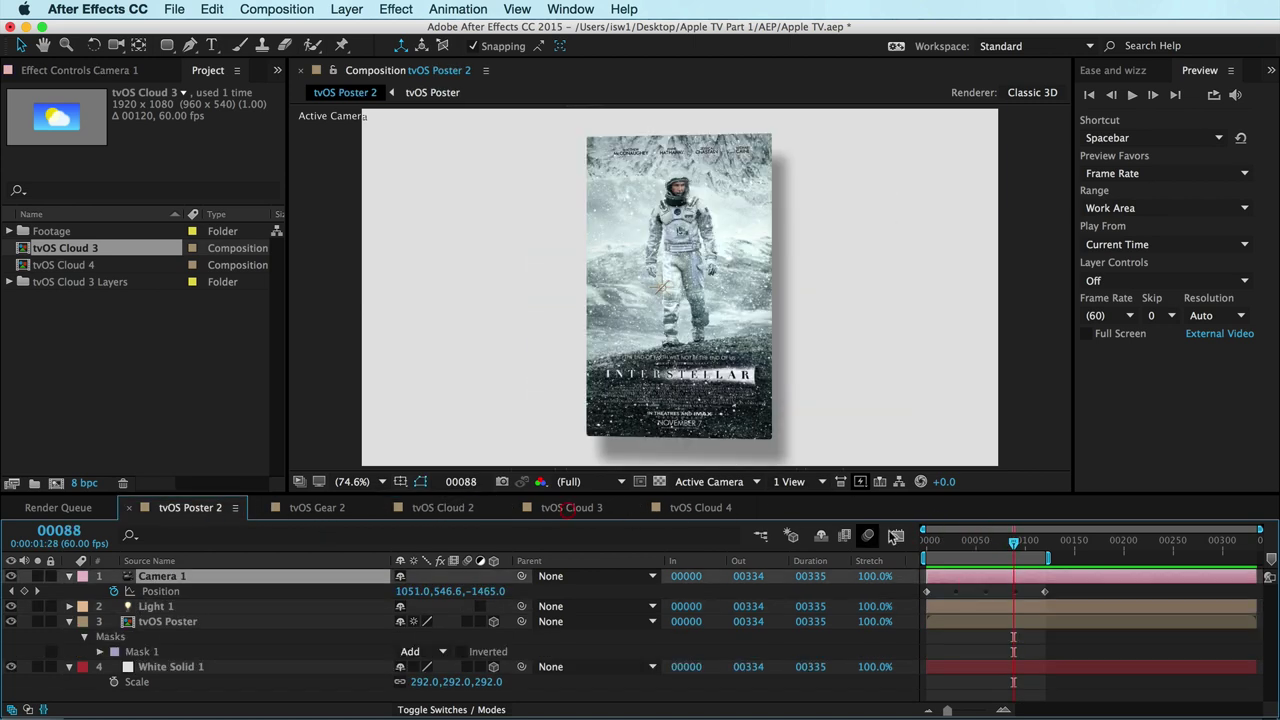
left_click_drag(1013, 543, 944, 541)
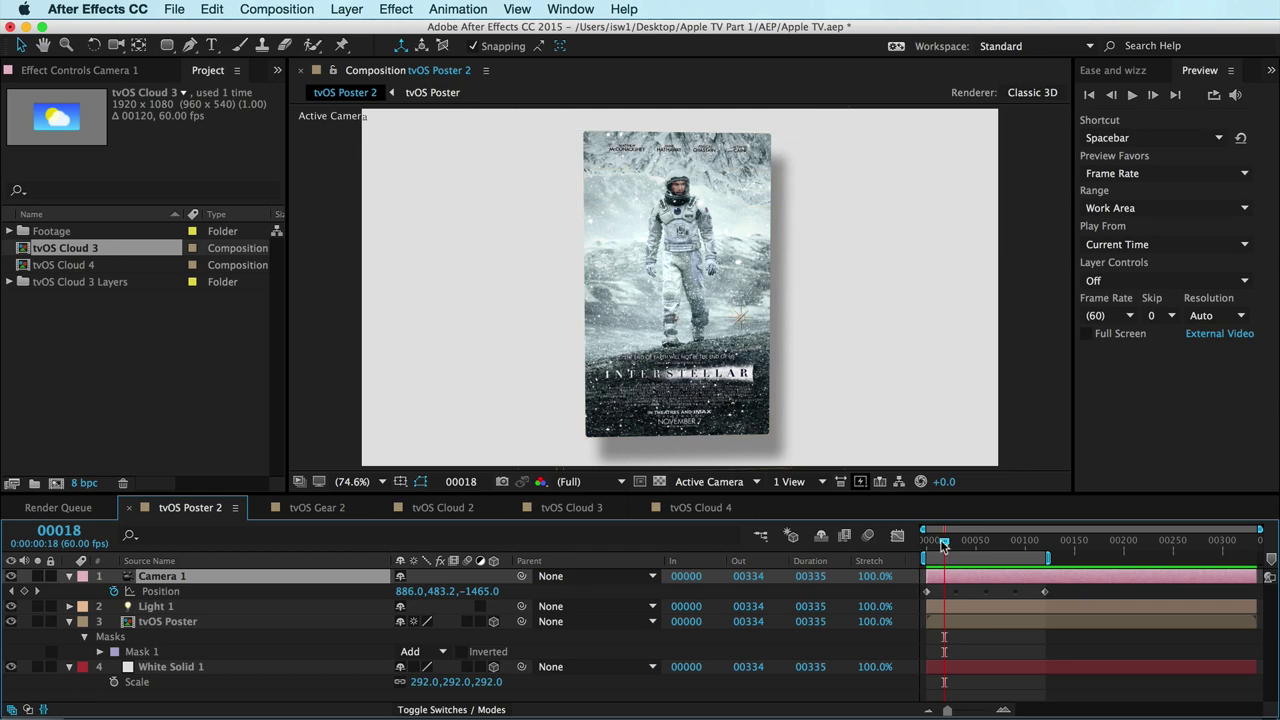
left_click_drag(944, 545, 1006, 545)
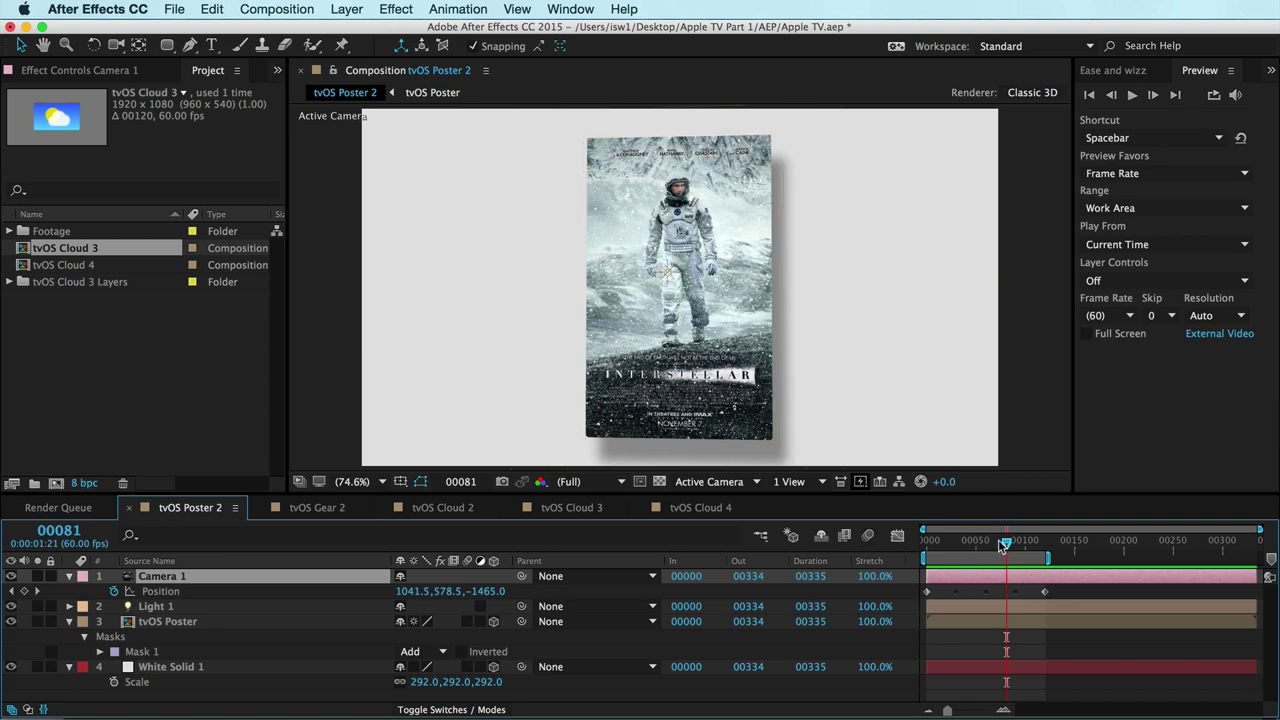
left_click_drag(1002, 545, 1037, 545)
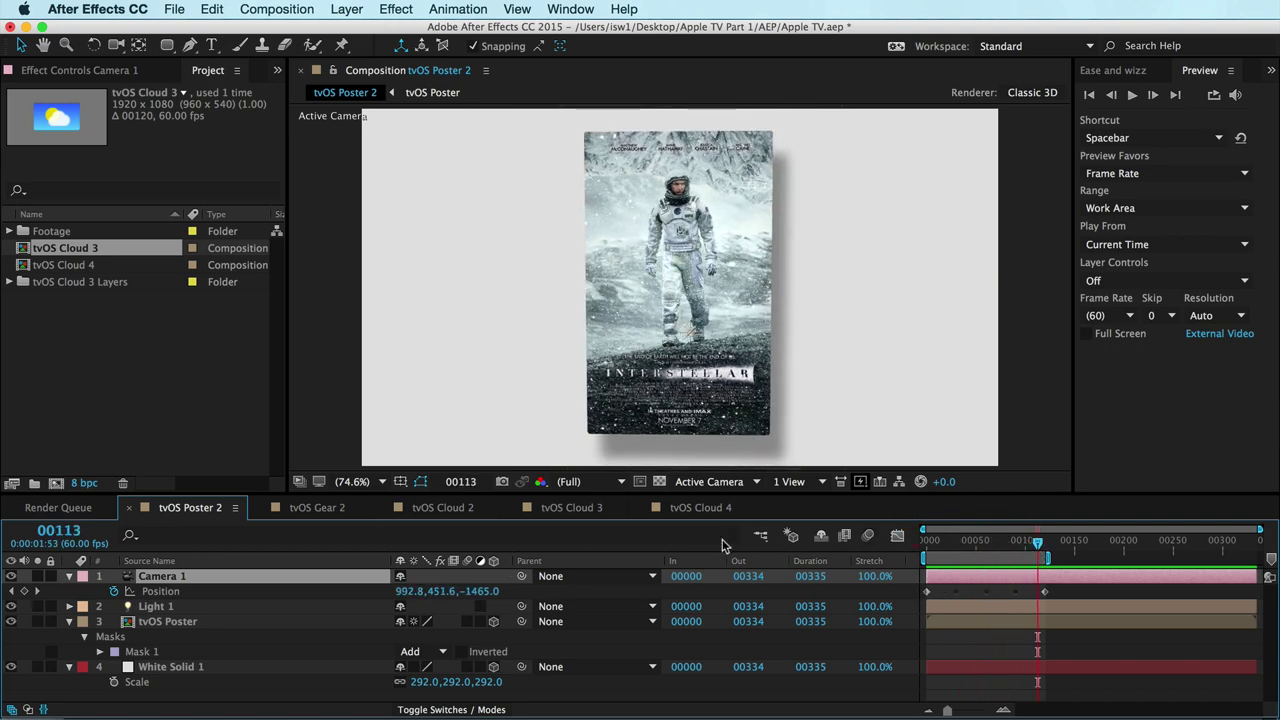
Reopen the nested tvOS Cloud 3 composition from tvOS Cloud 4 and reveal Position and Scale for the Cloud, Sun and BG layers.
left_click(700, 508)
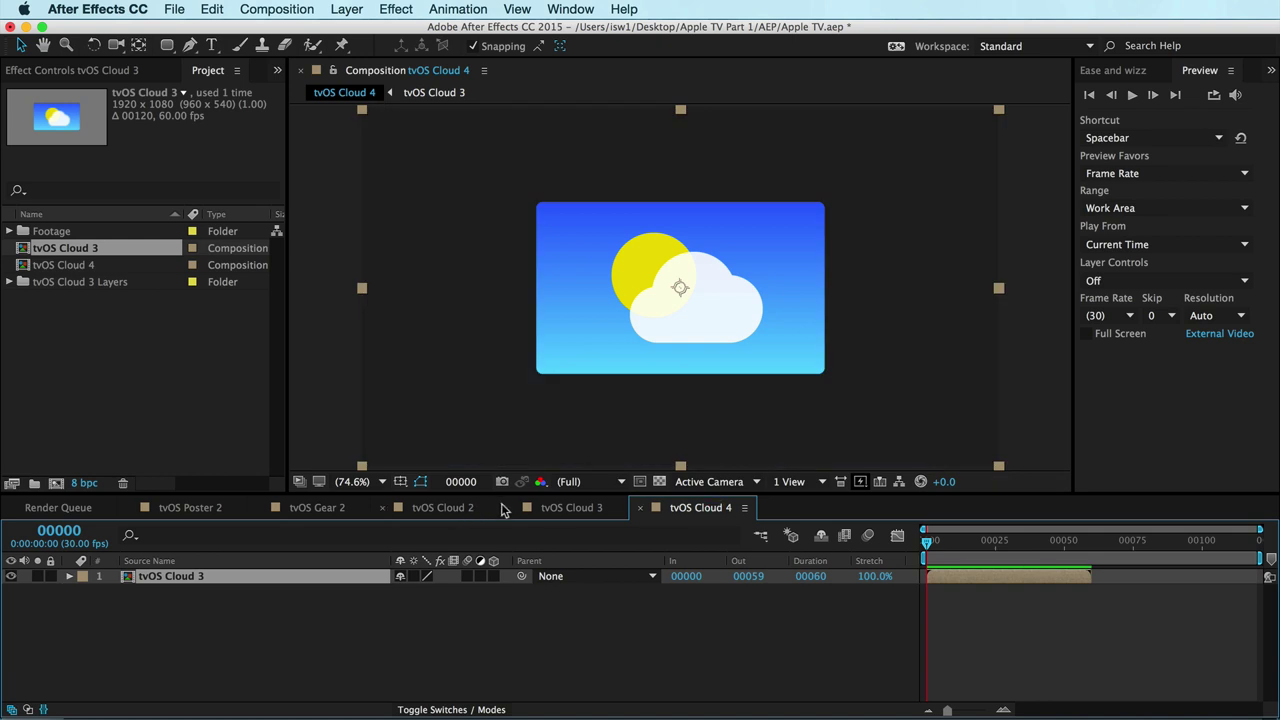
left_click(281, 659)
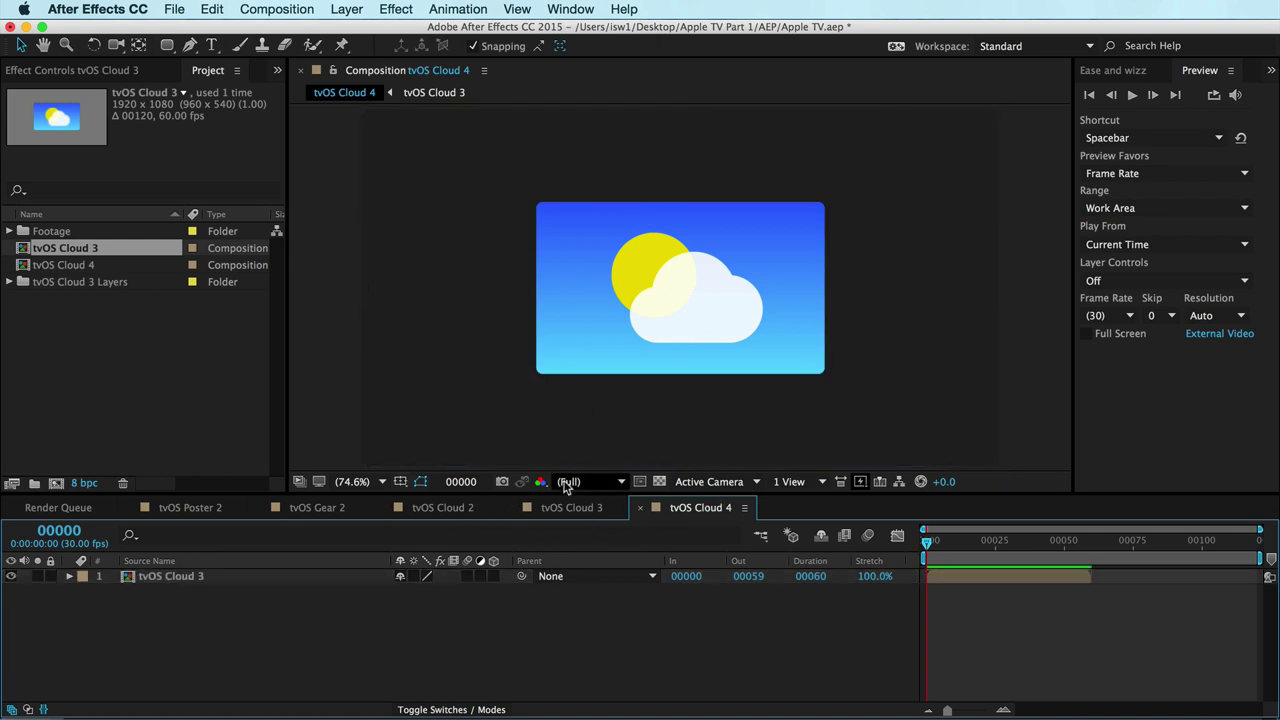
key("super+a")
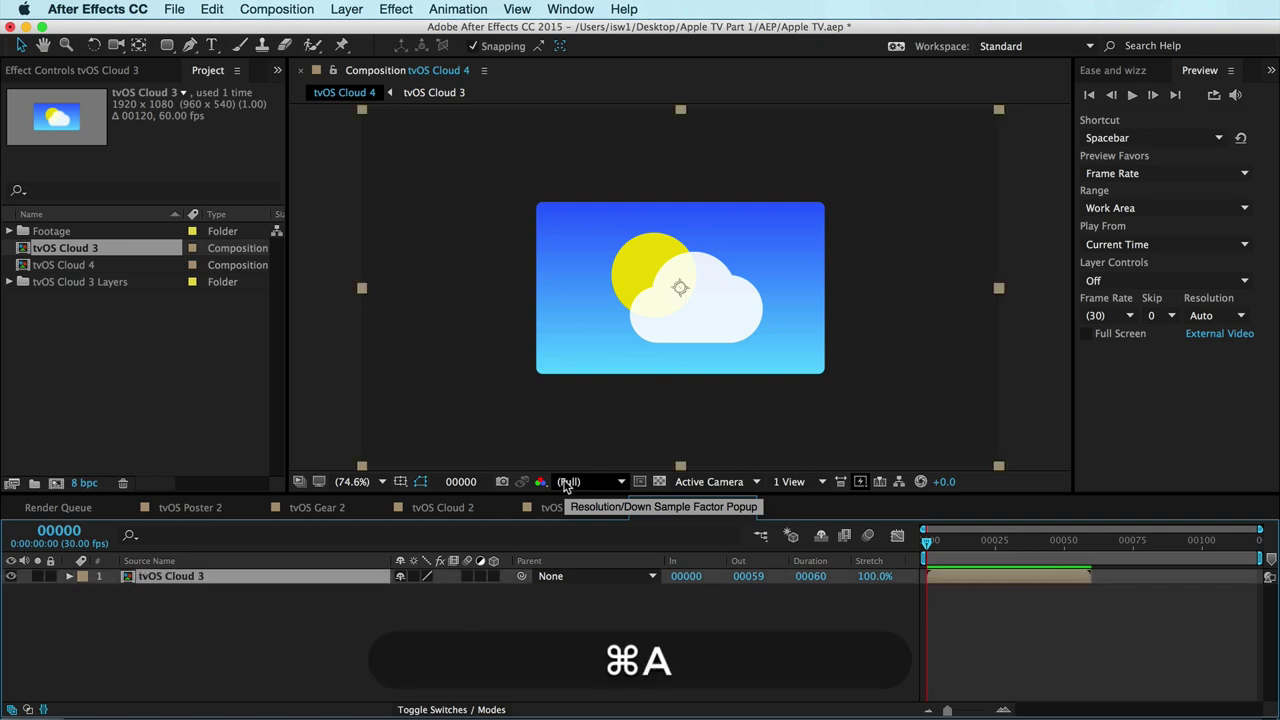
double_click(130, 578)
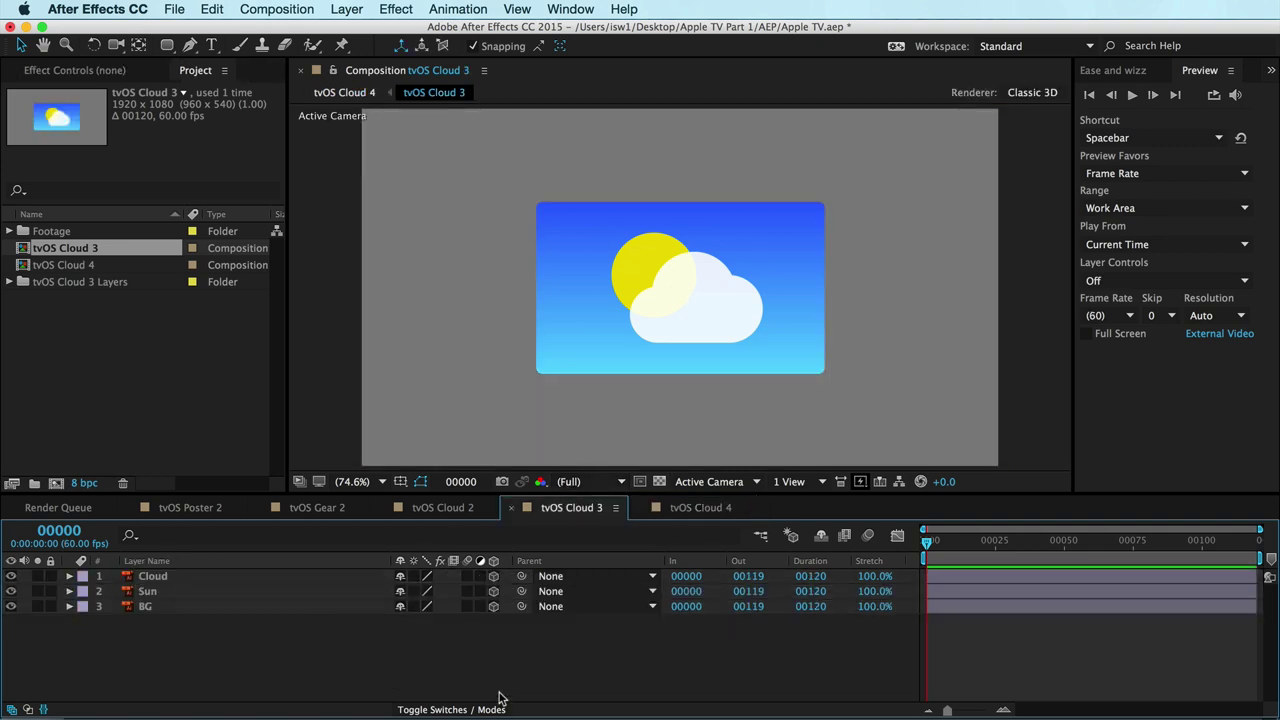
key("super")
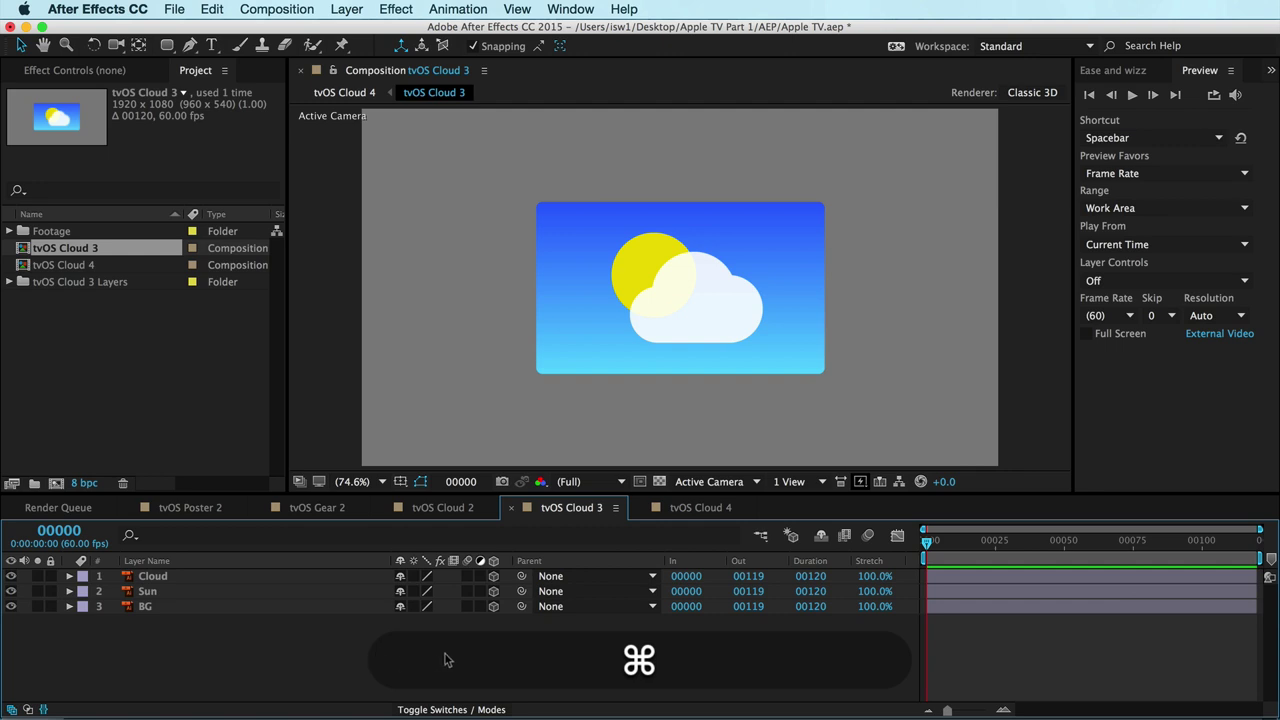
key("super+a")
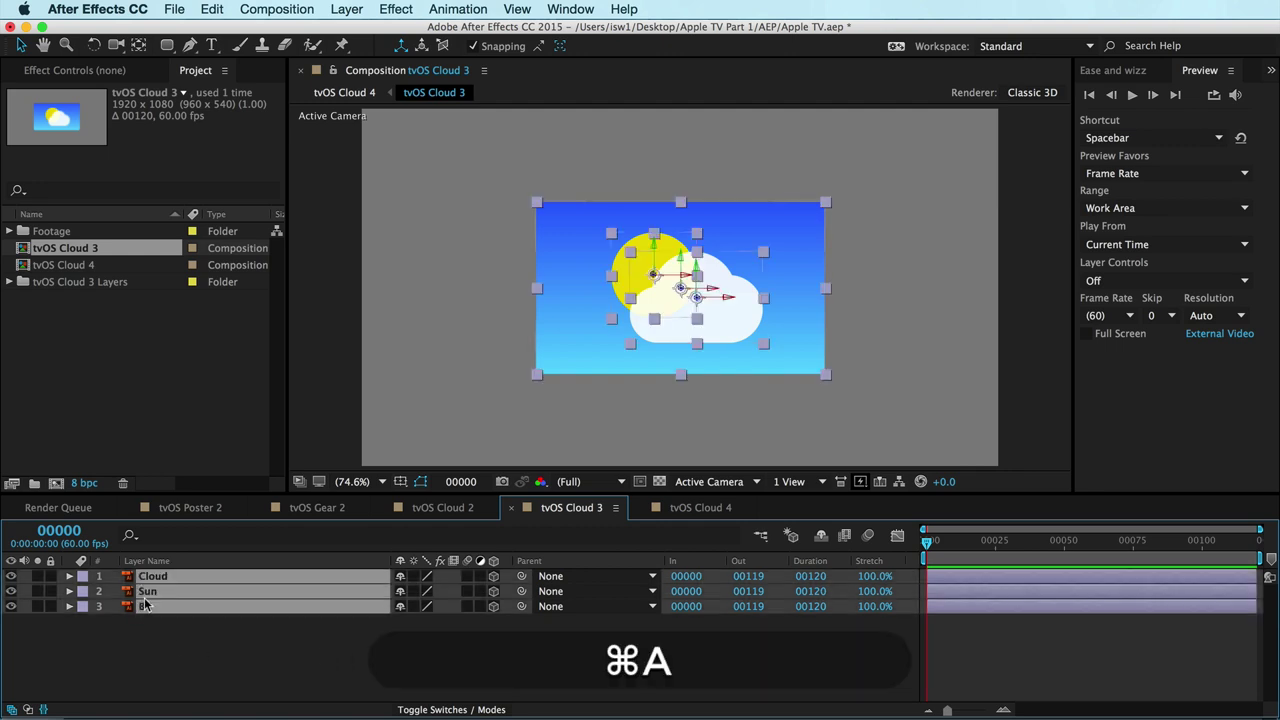
key("p")
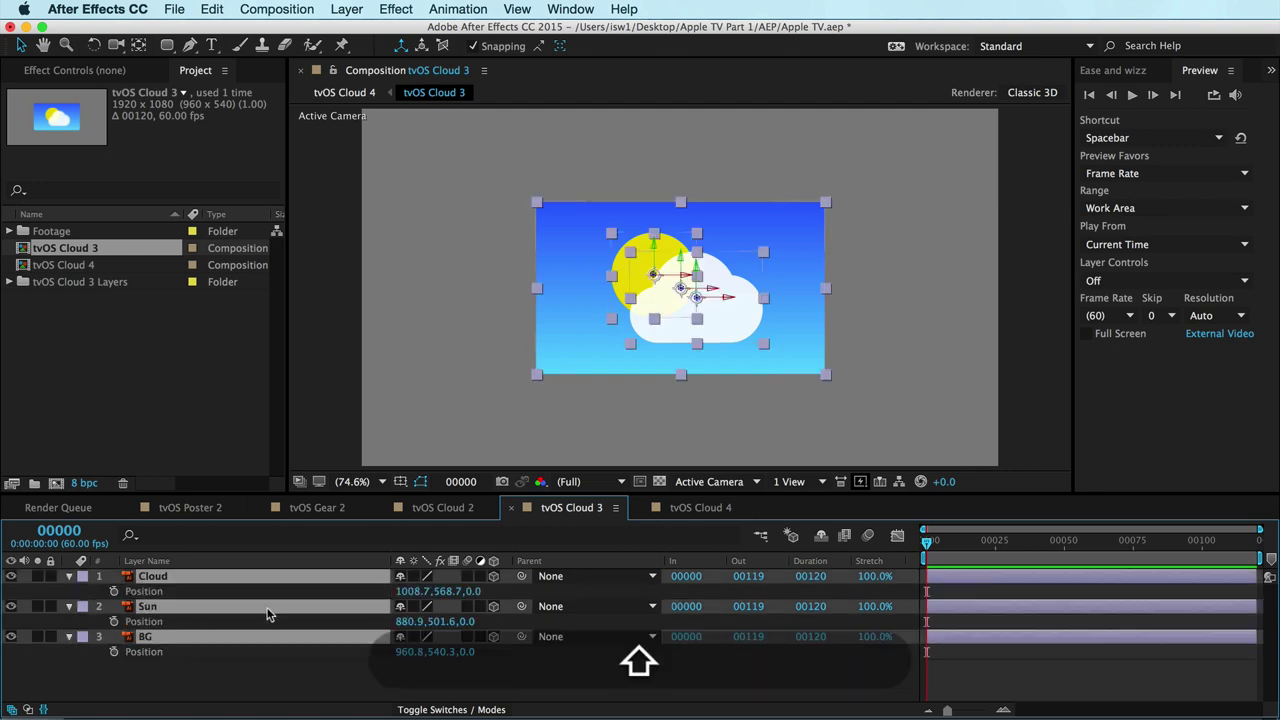
key("shift+s")
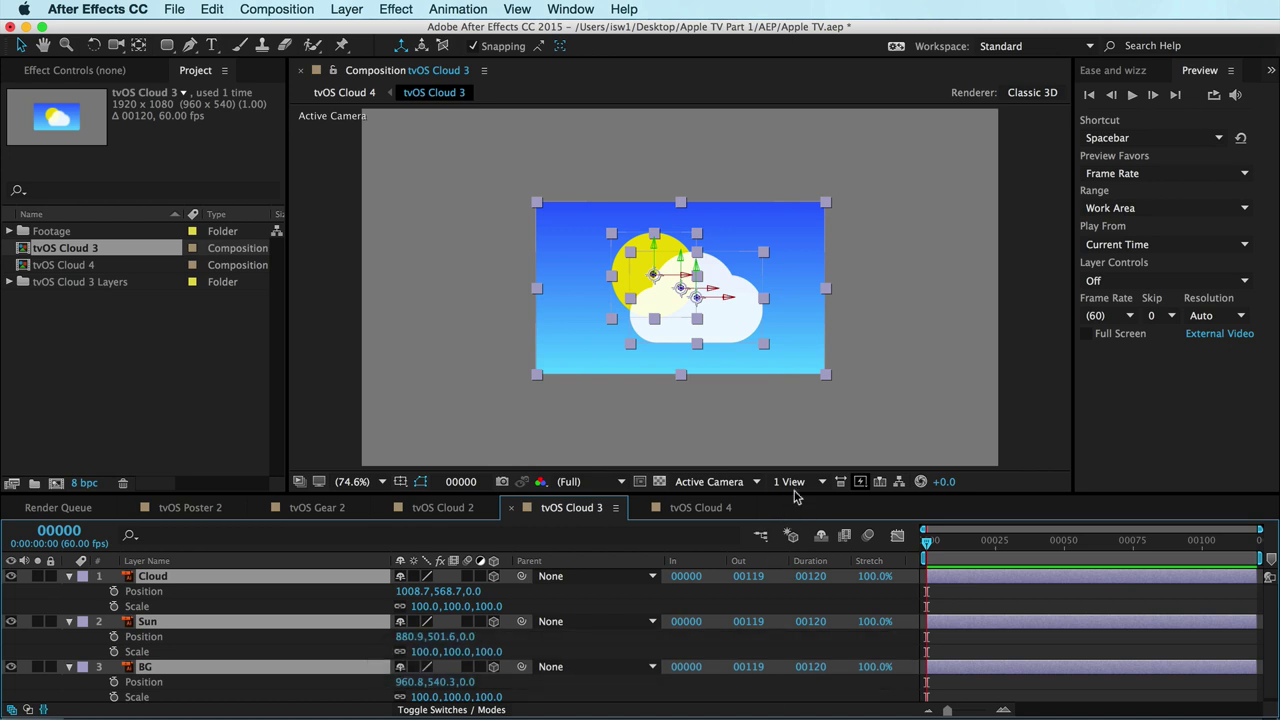
left_click_drag(790, 492, 782, 475)
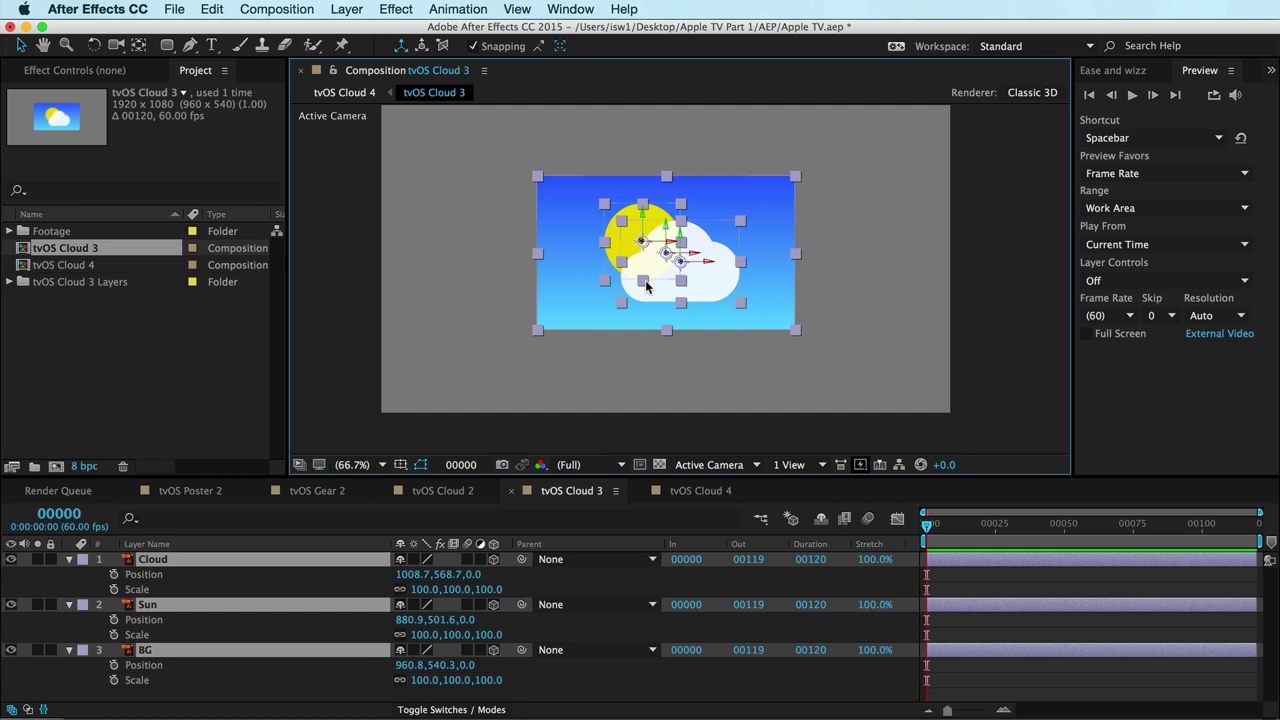
Show the rulers and Info panel, and frame the sun with guides on its four edges, including about X 753, Y 372 and Y 629.
left_click(476, 288)
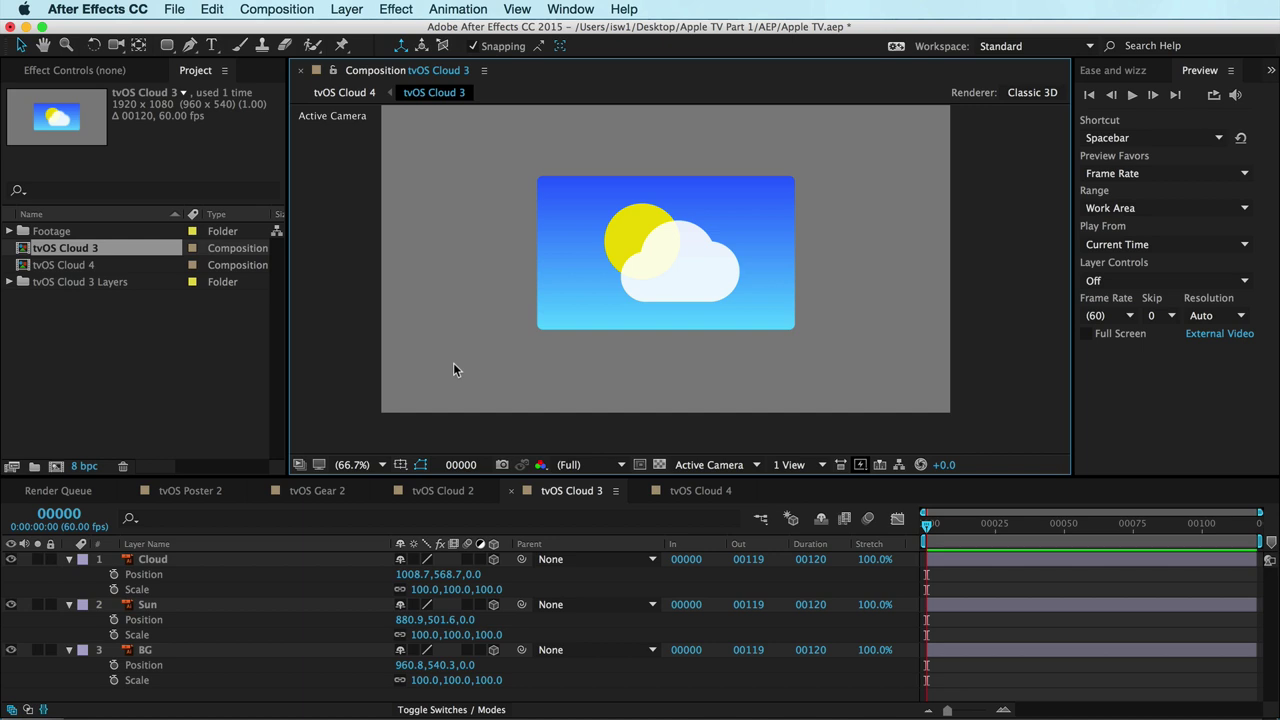
key("super+r")
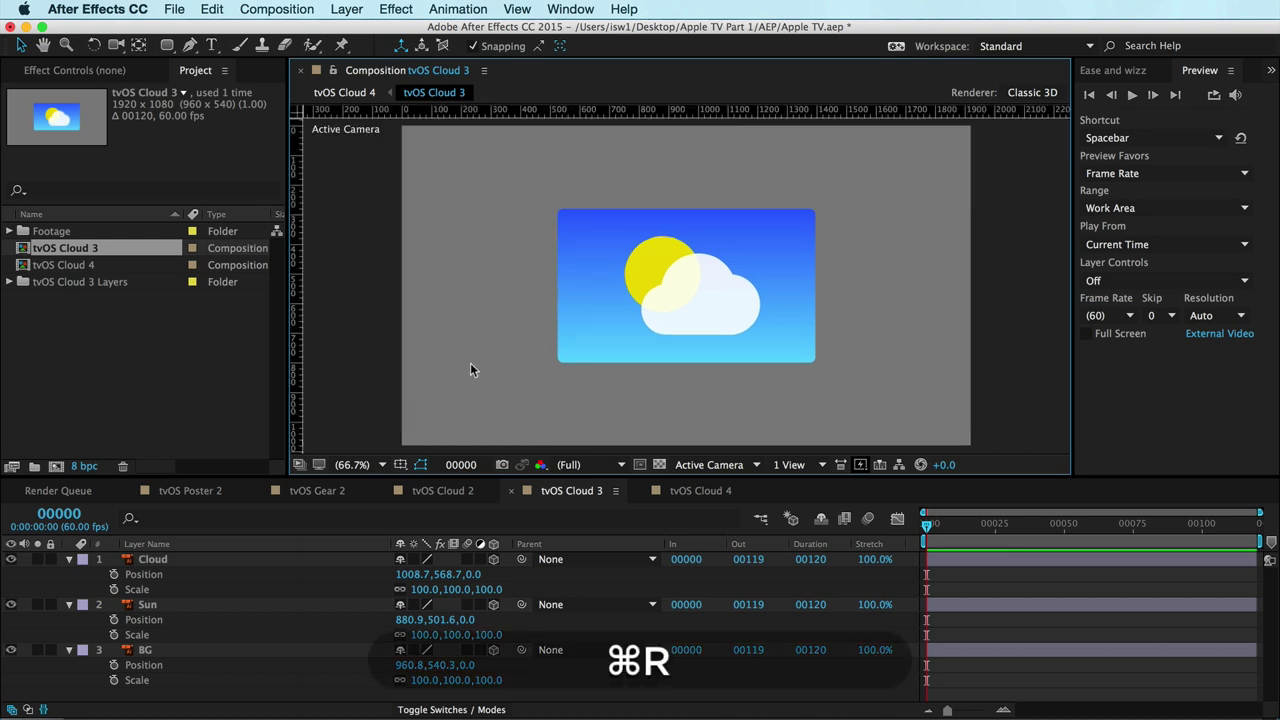
key("super+2")
left_click_drag(391, 302, 543, 305)
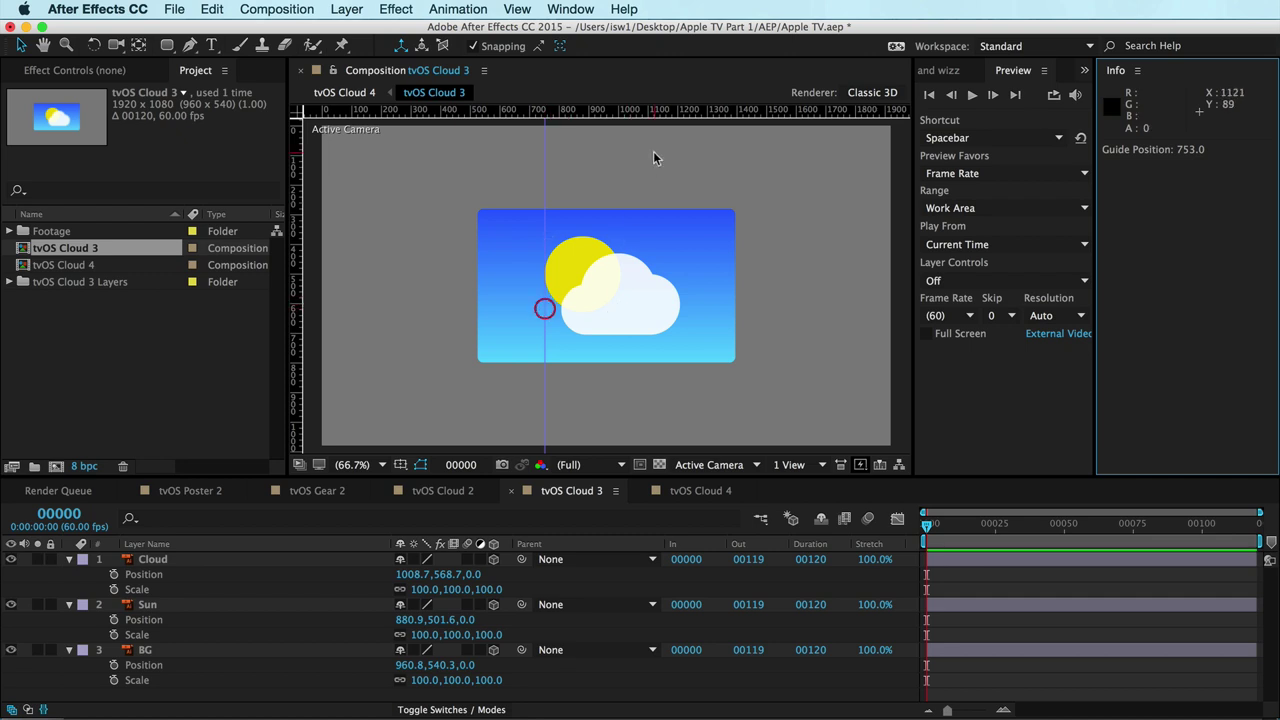
scroll(610, 222, "up", 3)
left_click_drag(590, 231, 632, 312)
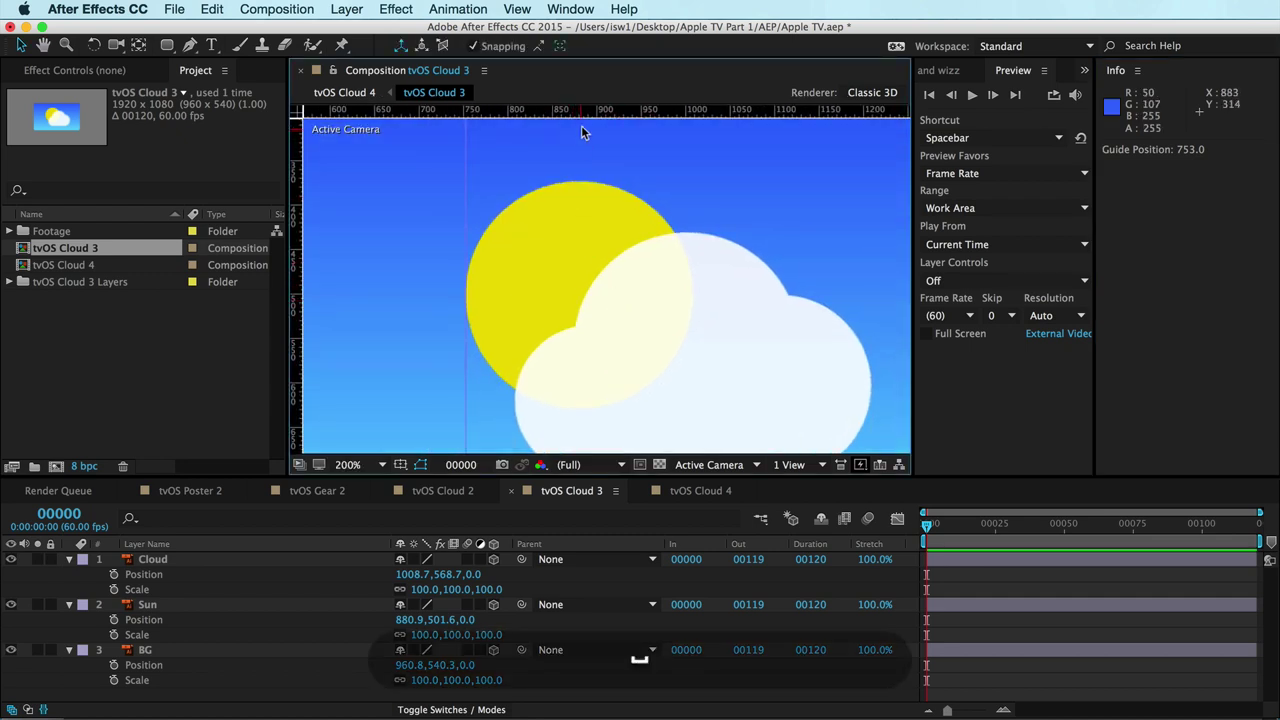
left_click_drag(590, 110, 604, 181)
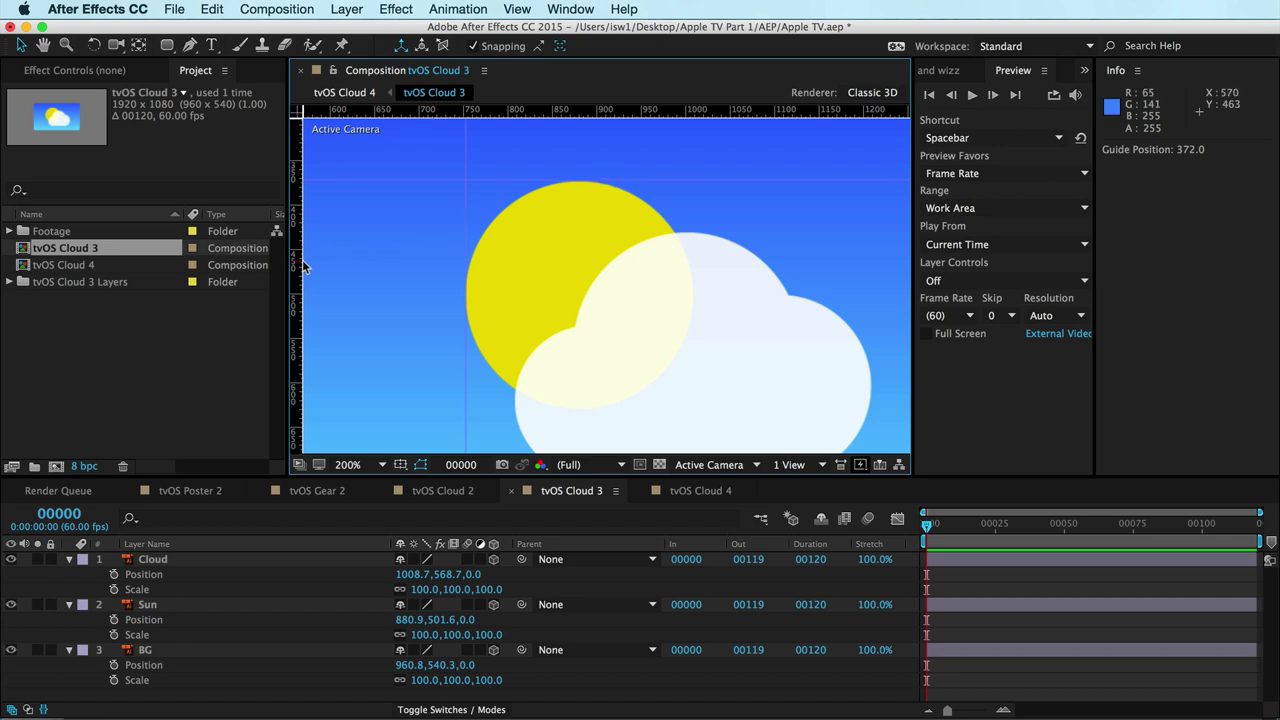
left_click_drag(297, 256, 691, 271)
left_click_drag(680, 108, 690, 407)
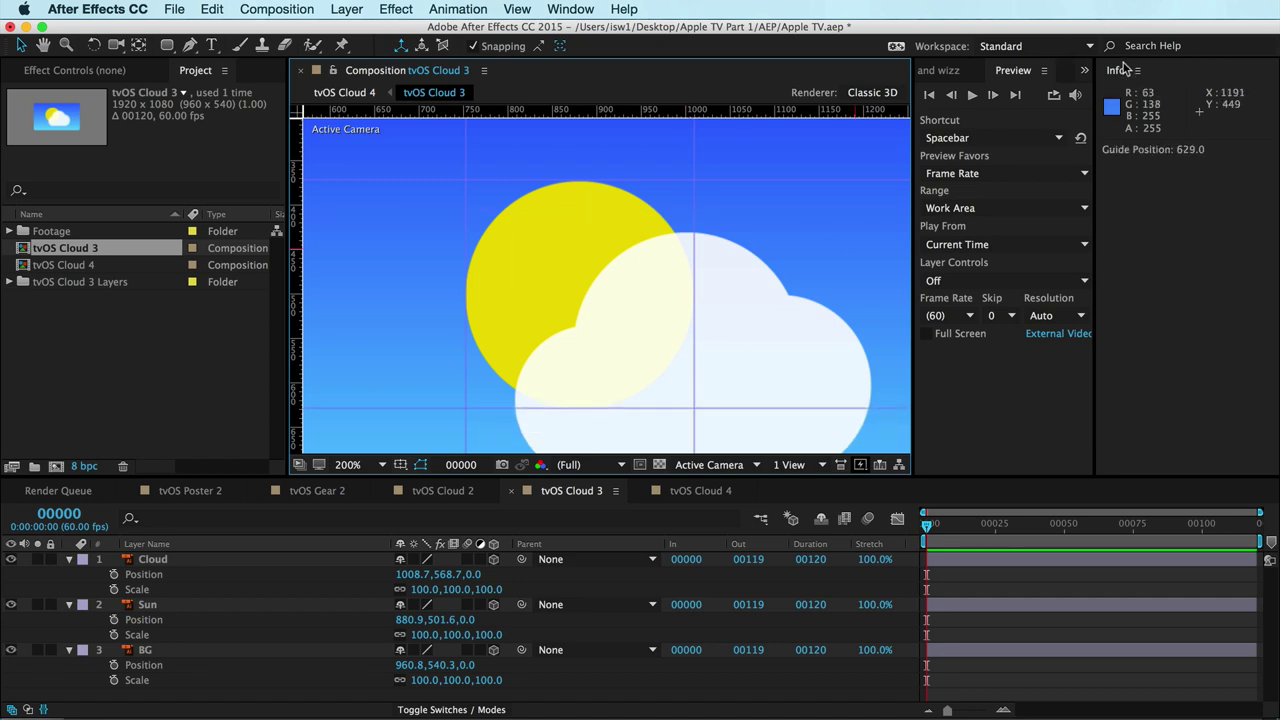
Dock the Info panel into the Preview panel's group, widen that group and close the Info panel.
left_click_drag(1116, 74, 1060, 64)
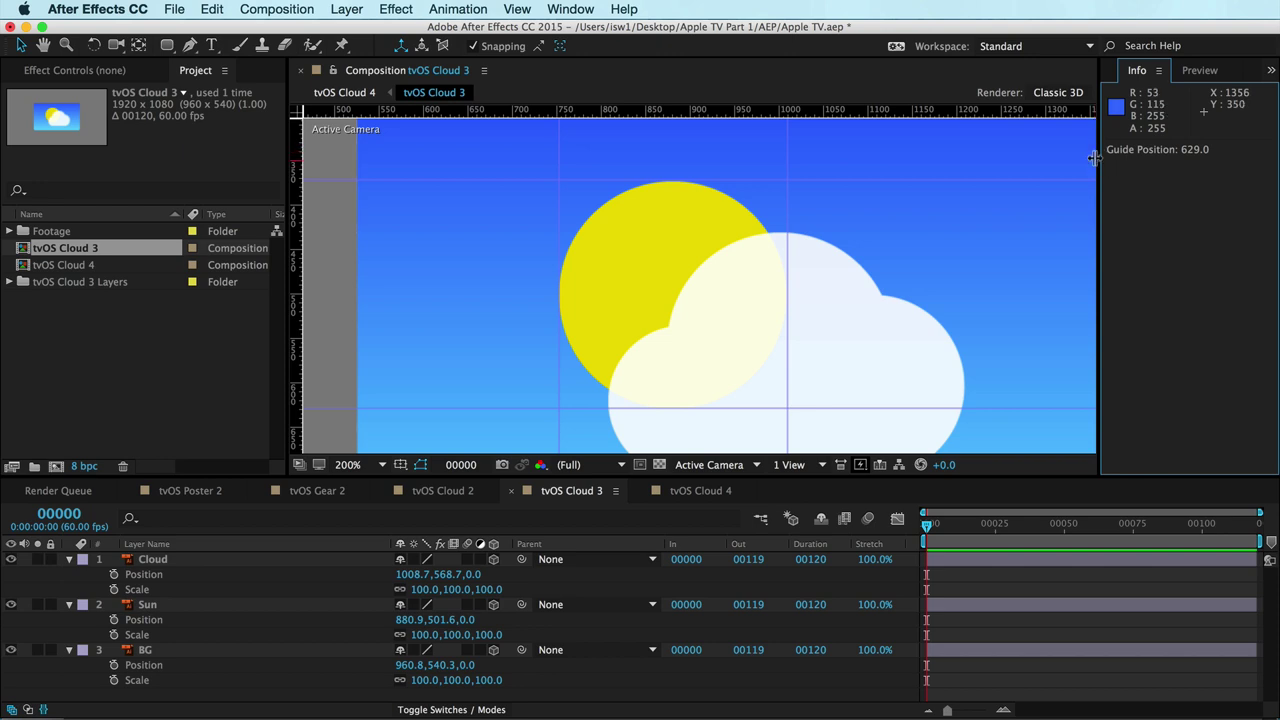
left_click_drag(1086, 163, 1003, 135)
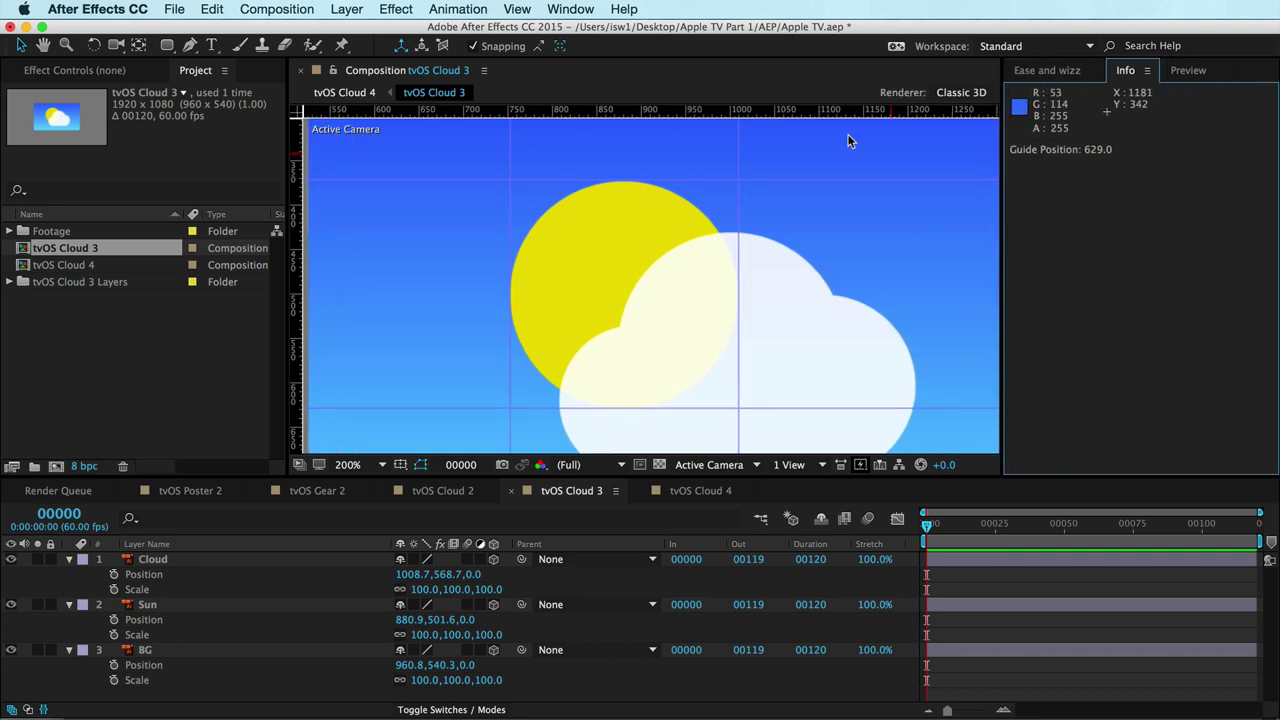
right_click(1122, 76)
left_click(1090, 84)
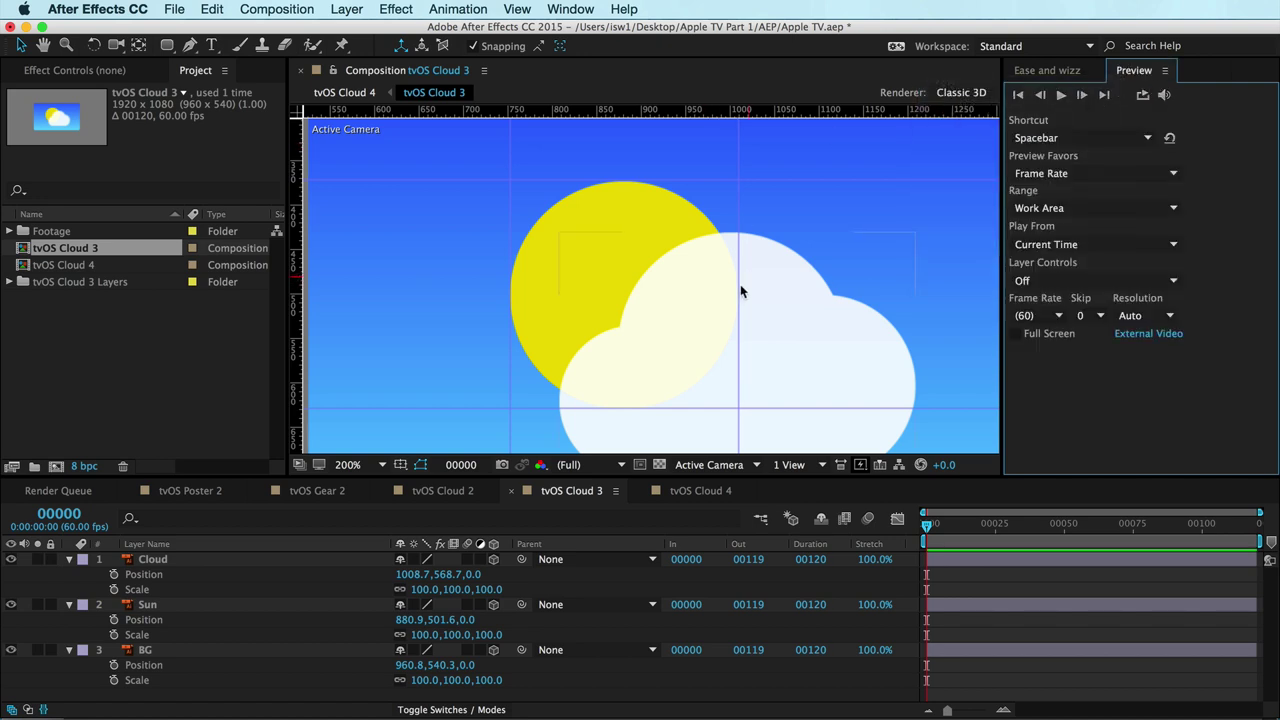
Set the Sun layer's Z position to -100.
left_click_drag(741, 291, 706, 260)
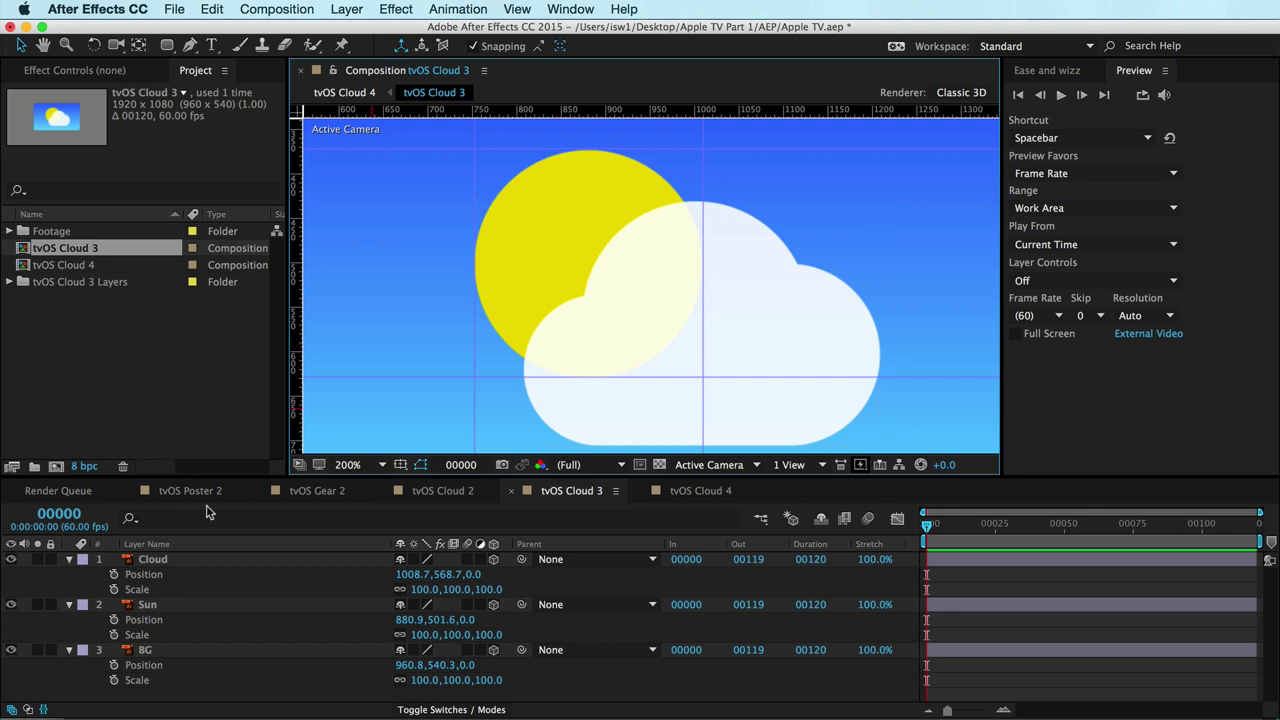
left_click(178, 566)
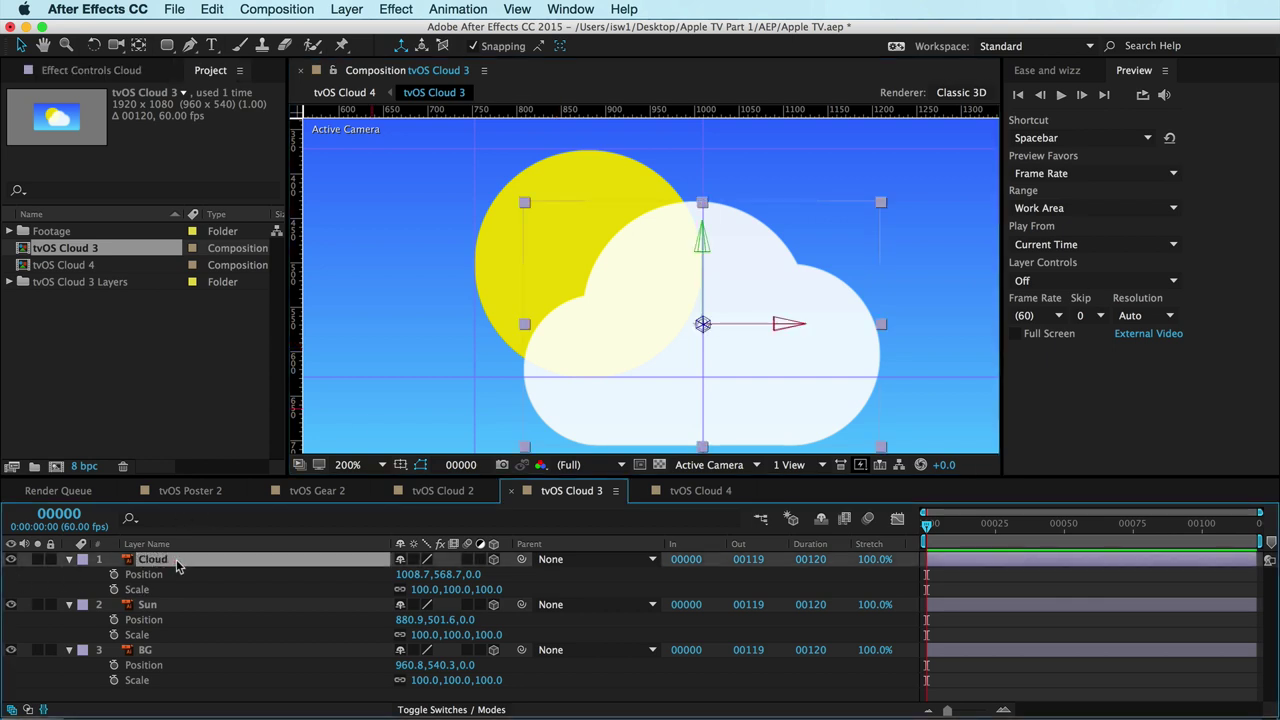
left_click(166, 606)
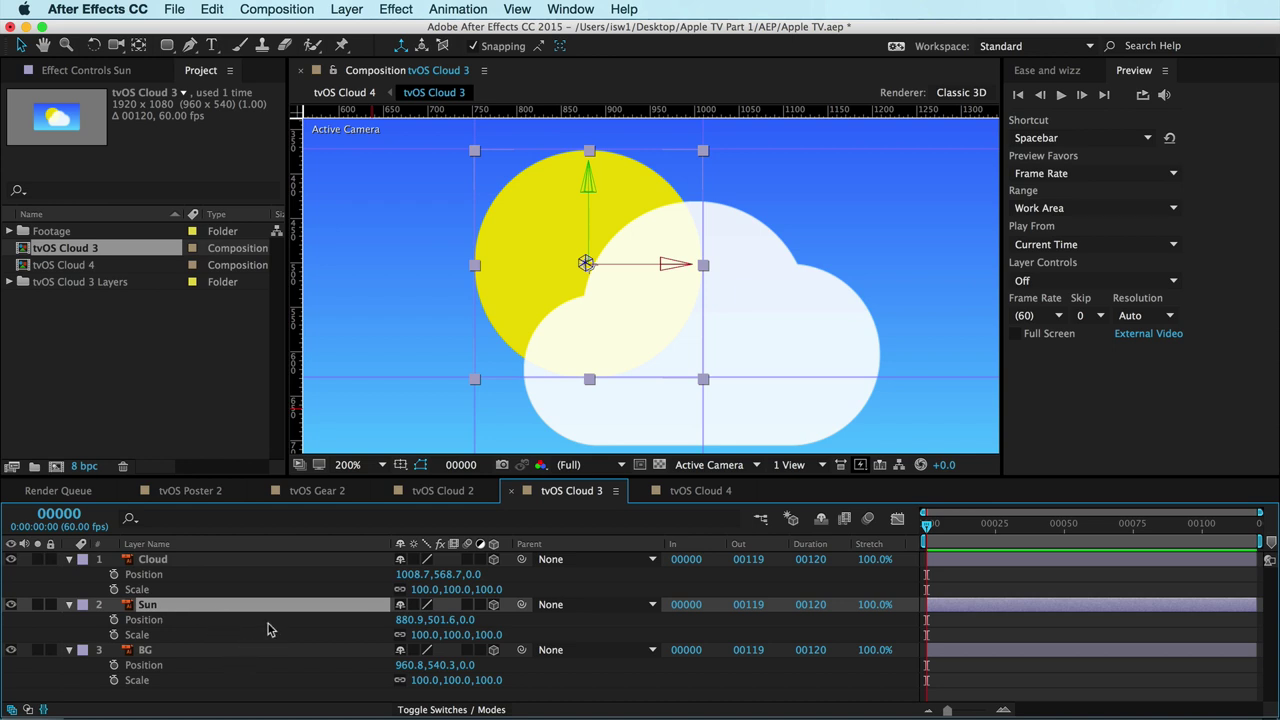
left_click_drag(466, 620, 598, 620)
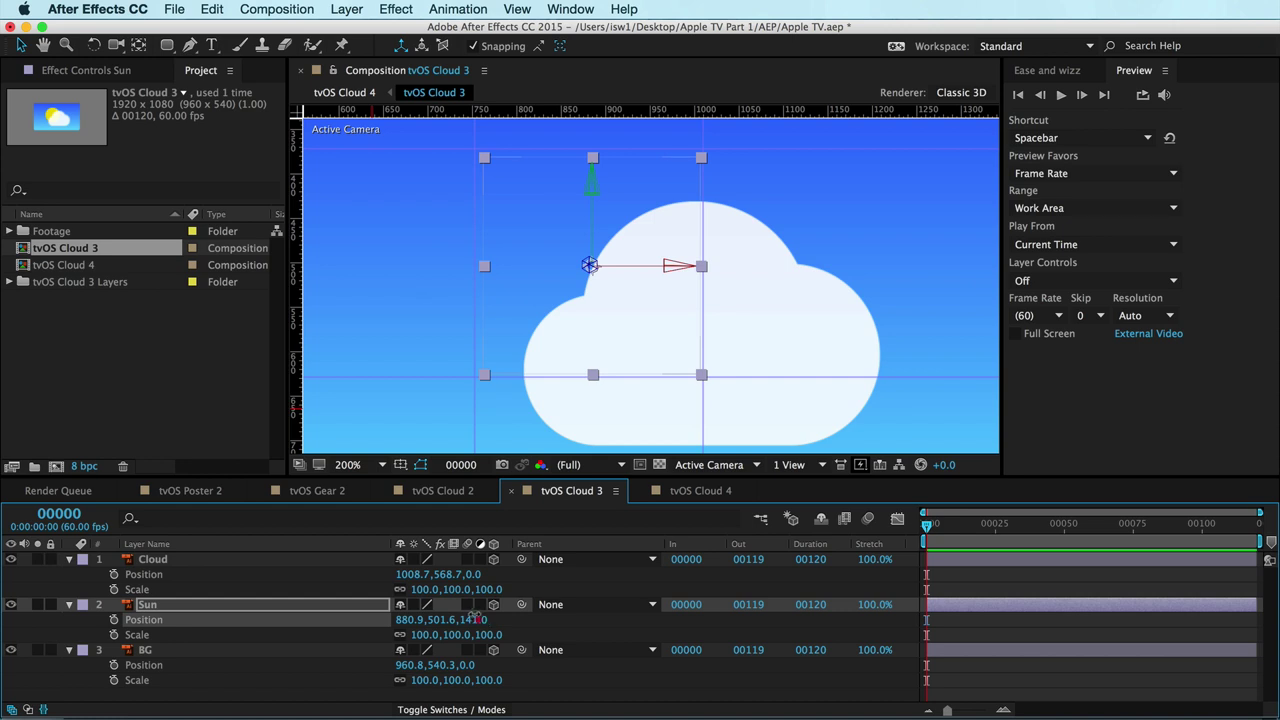
left_click_drag(475, 620, 350, 638)
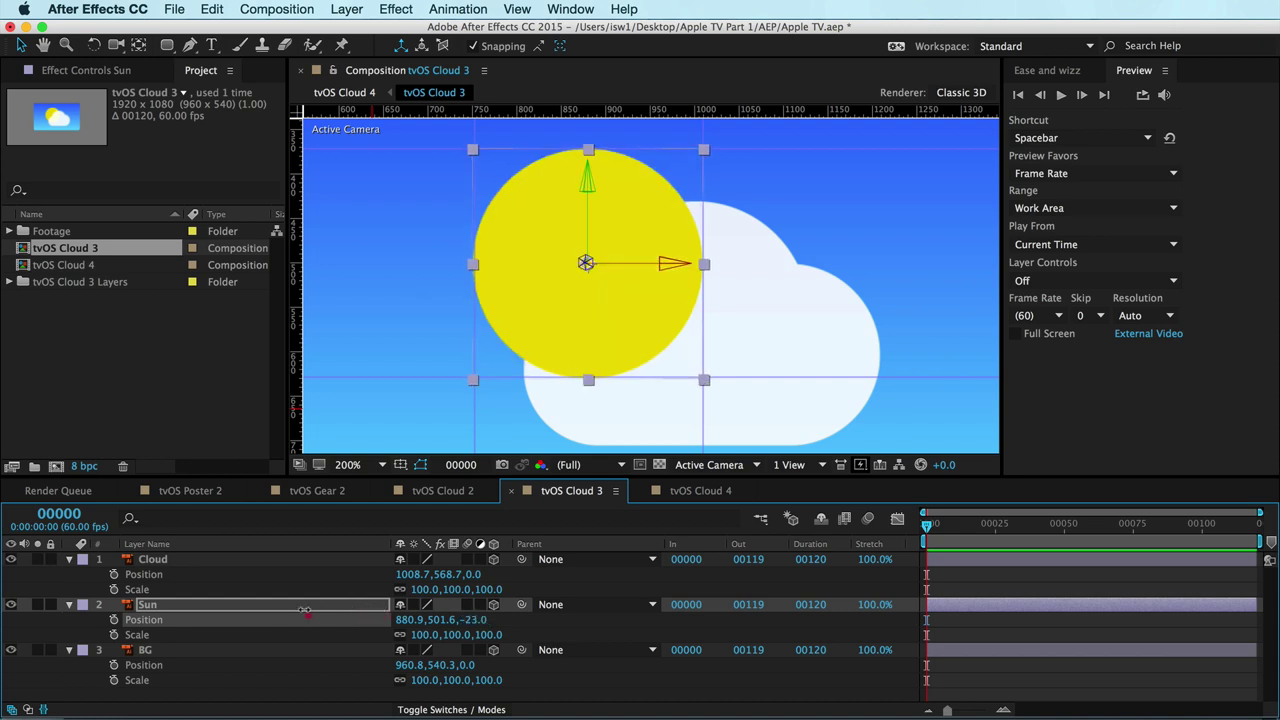
left_click(474, 621)
type("-100")
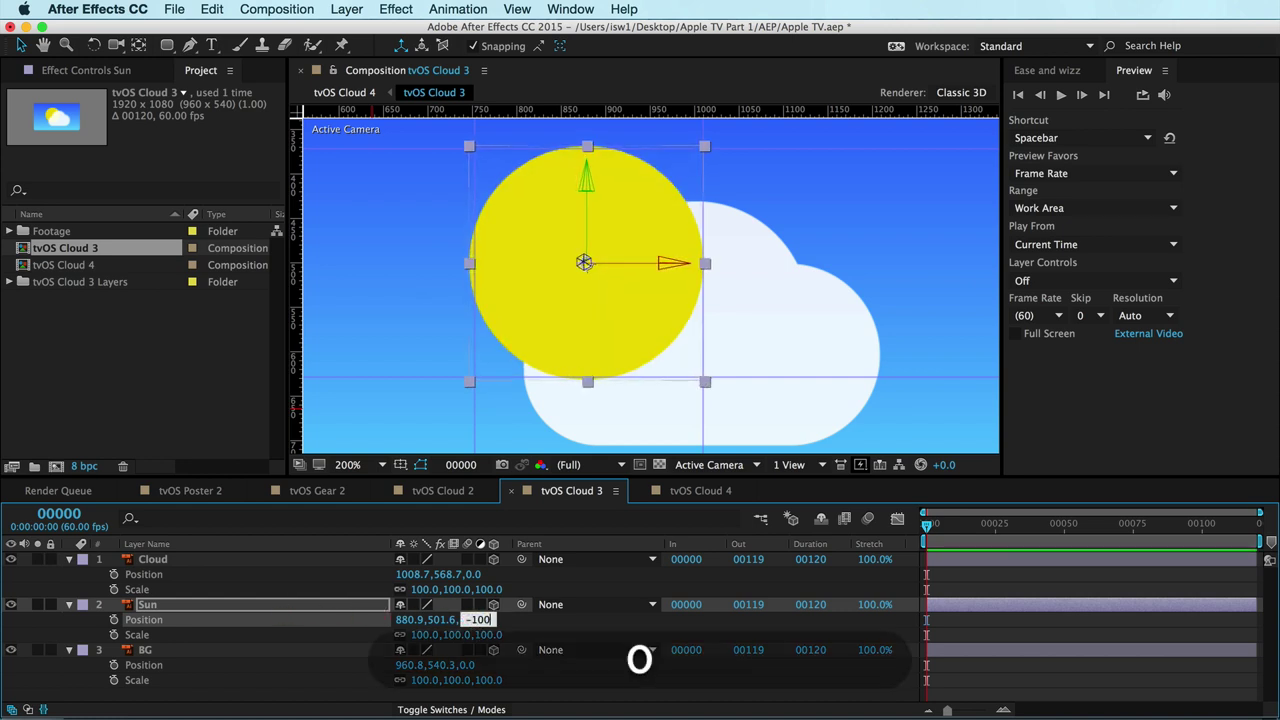
key("Return")
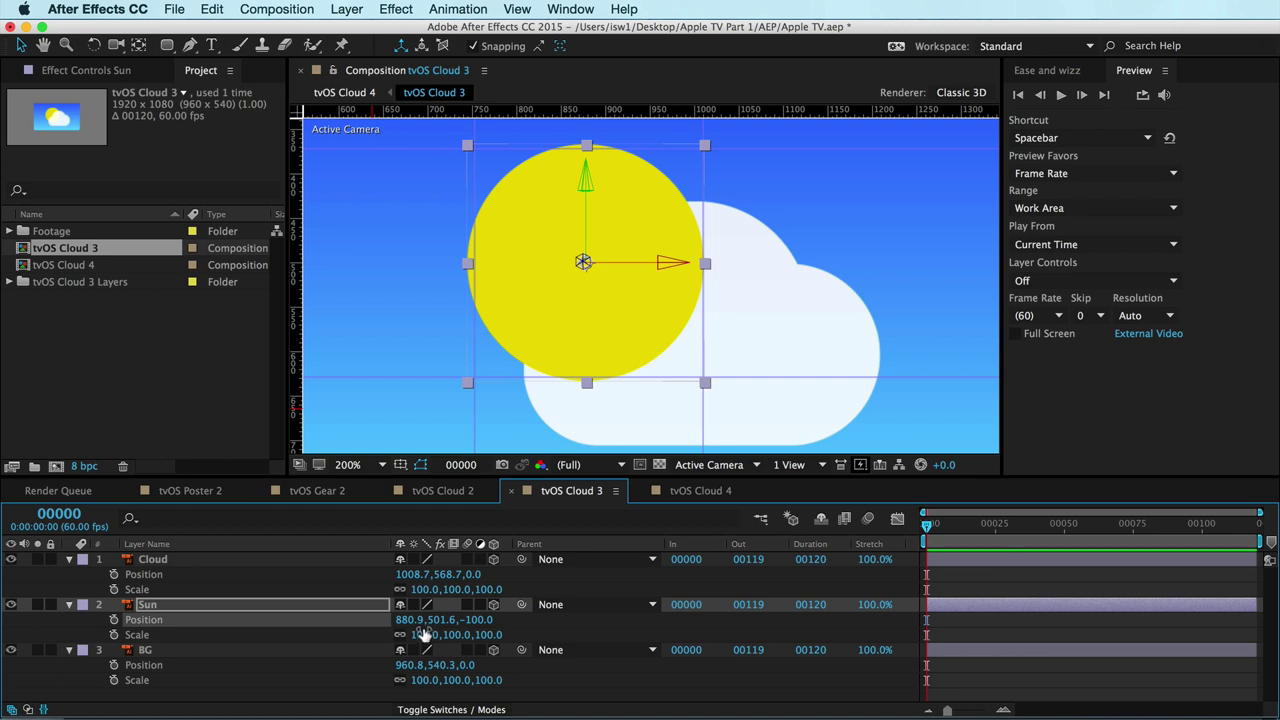
Fit the Sun layer to its guides by scaling it to 95.5% and nudging its X position to 886.9.
left_click_drag(415, 634, 421, 634)
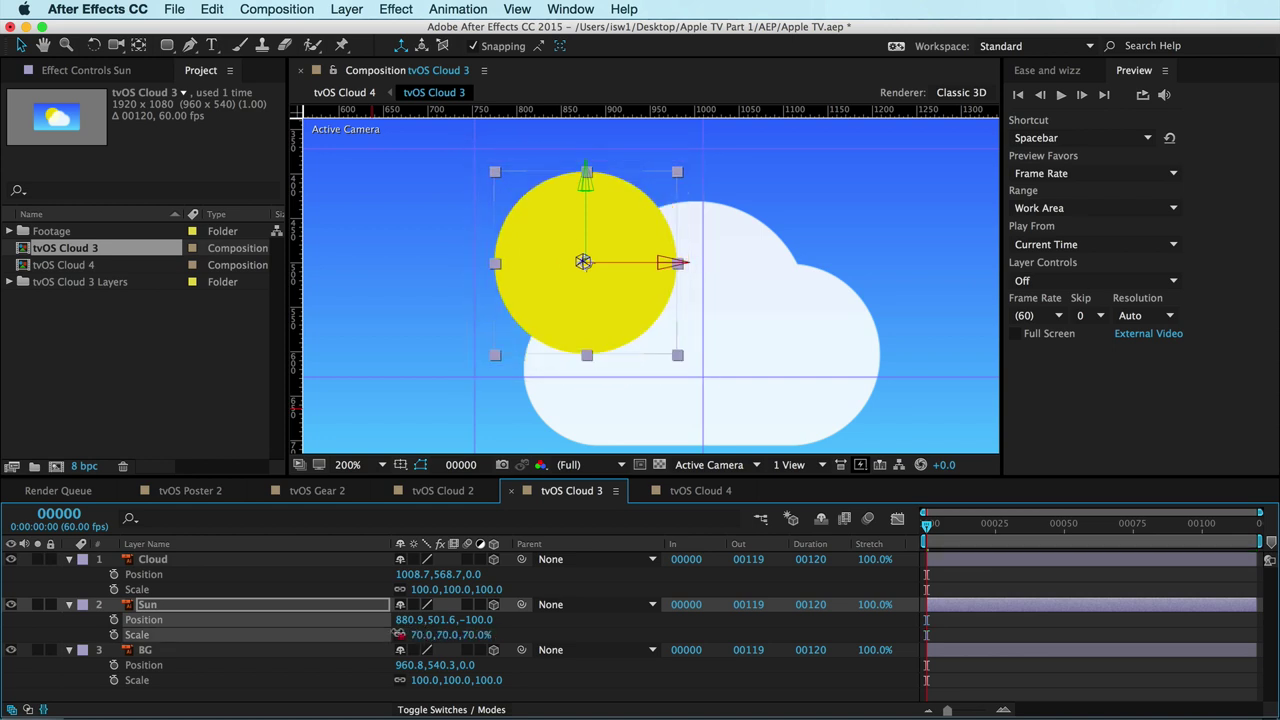
left_click_drag(437, 640, 408, 640)
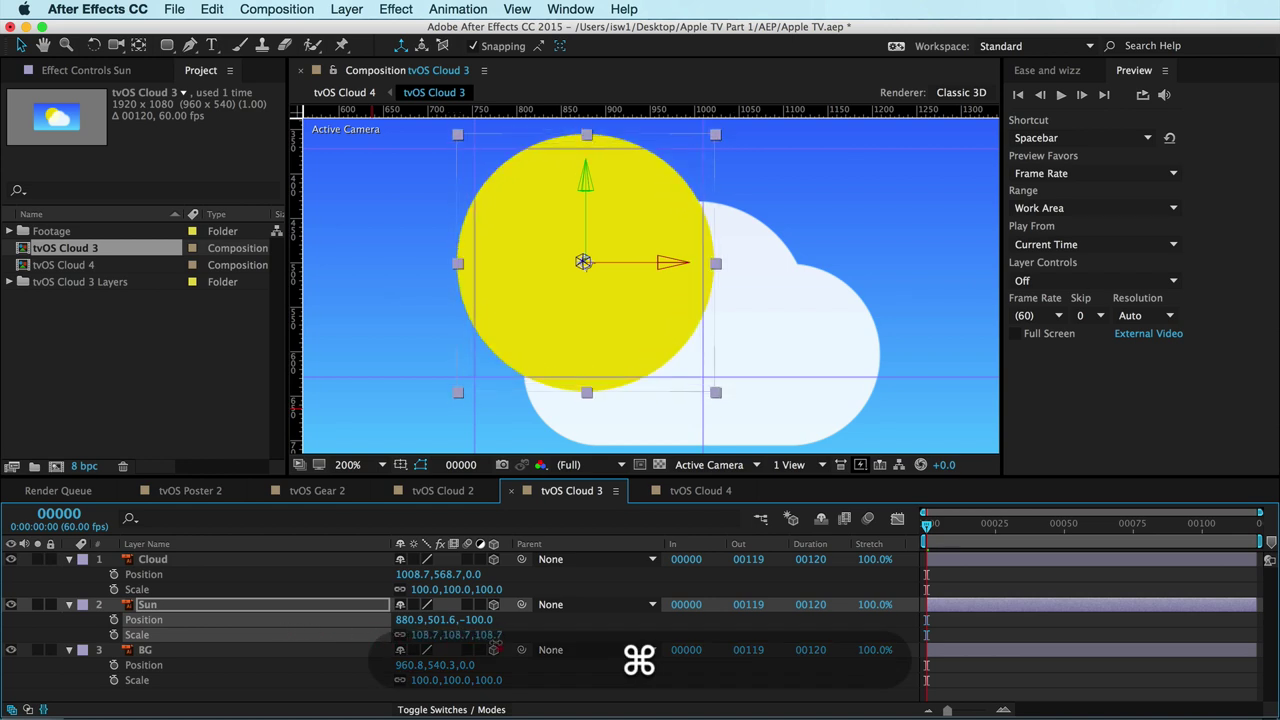
left_click_drag(370, 633, 487, 640)
key("super+z")
key("Right")
key("Right")
key("Right")
key("Right")
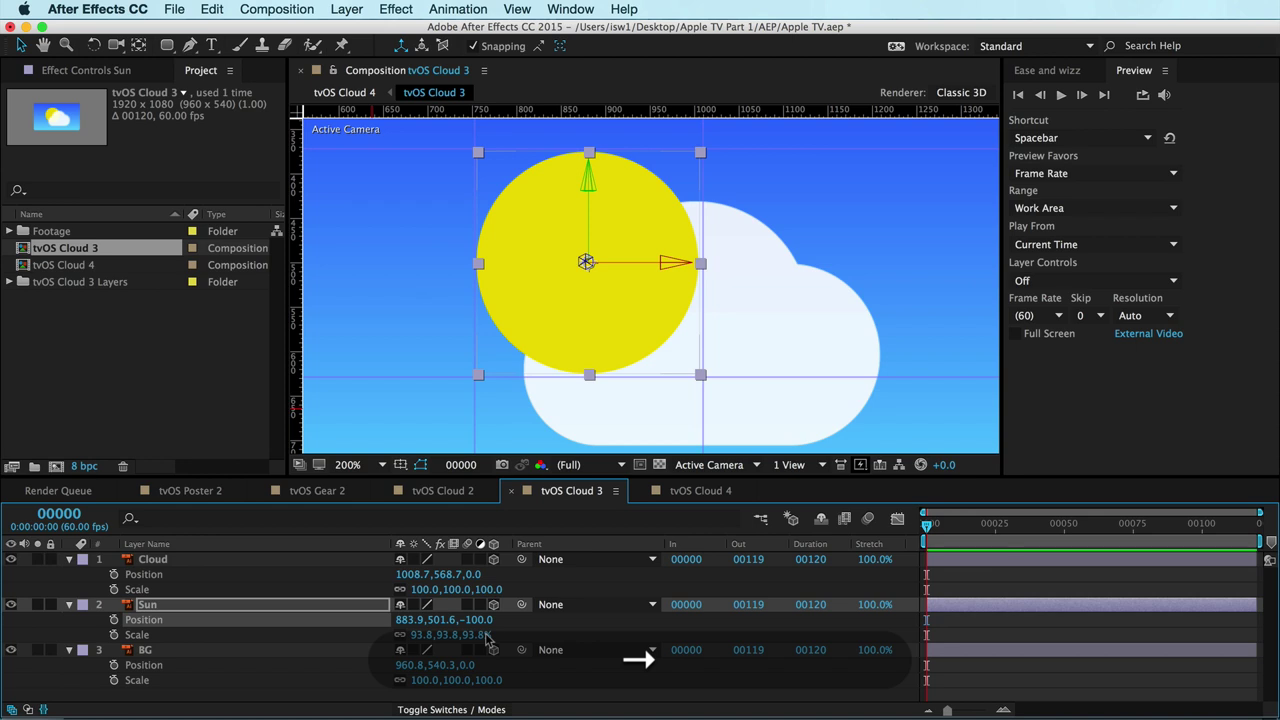
key("Right")
key("Right")
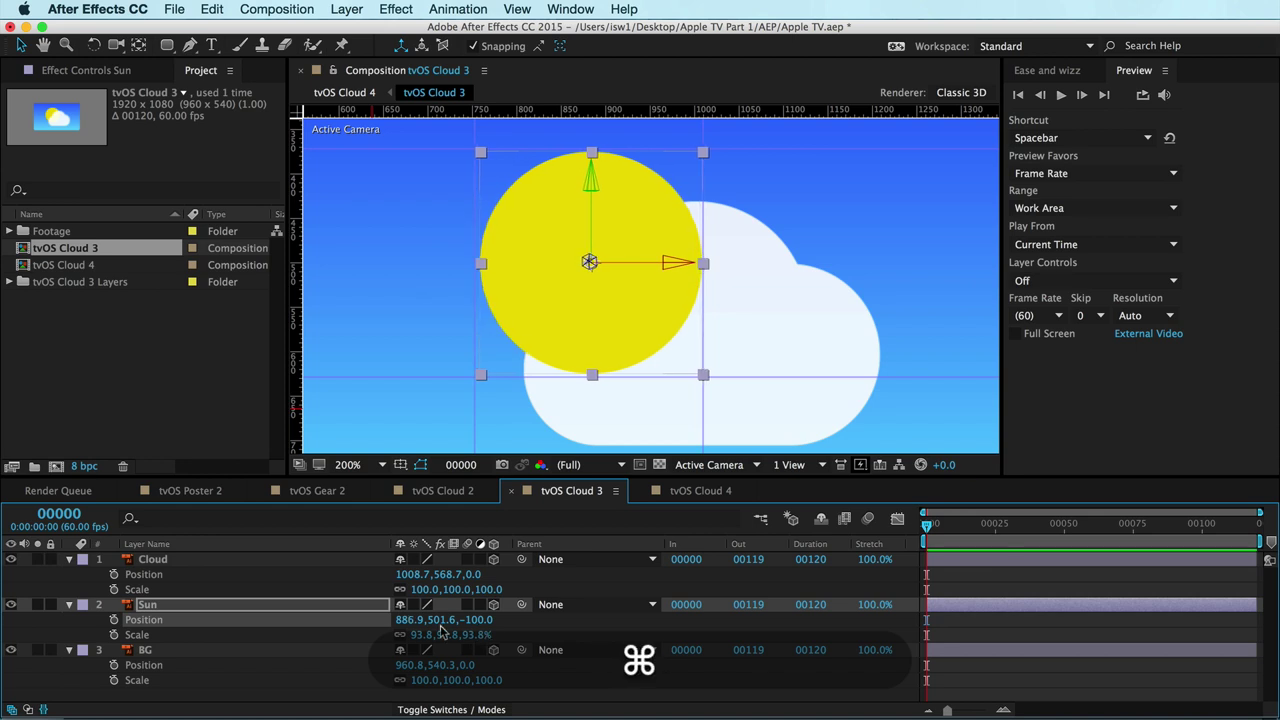
left_click_drag(424, 635, 438, 634)
Hide the Sun layer and move the guides onto the four outer edges of the cloud.
key("space")
left_click_drag(800, 302, 663, 247)
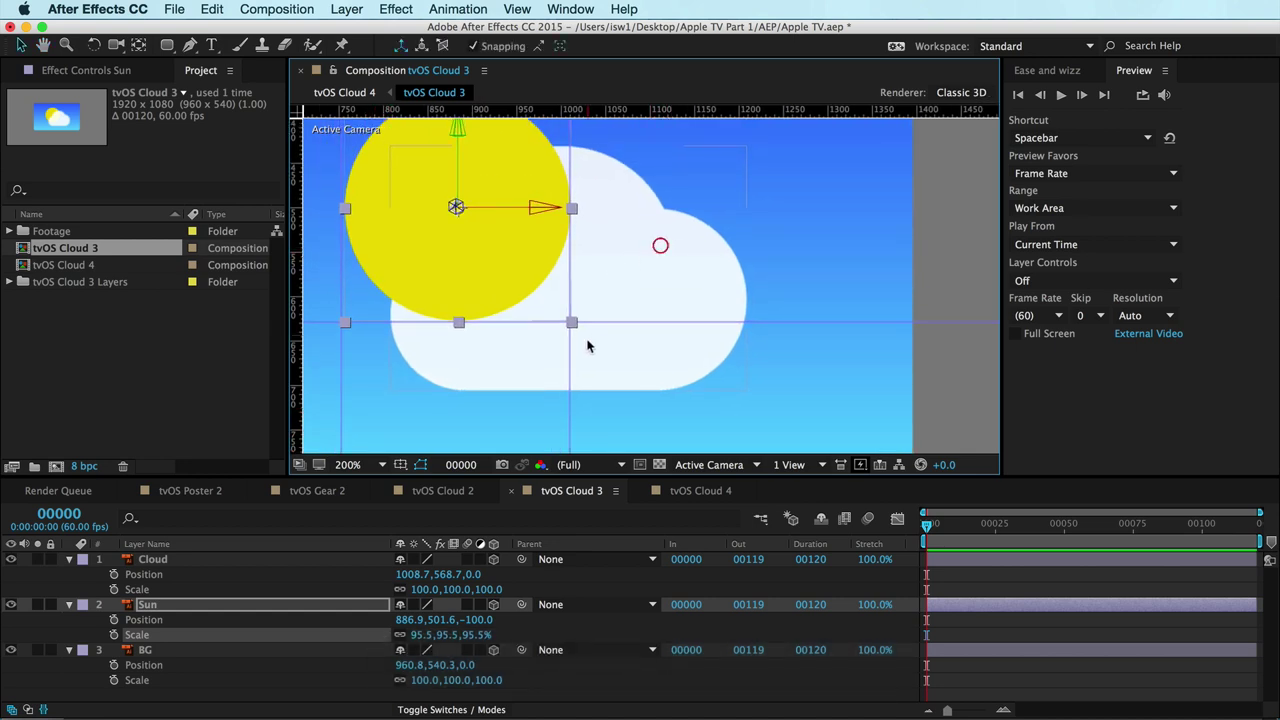
left_click_drag(566, 350, 743, 350)
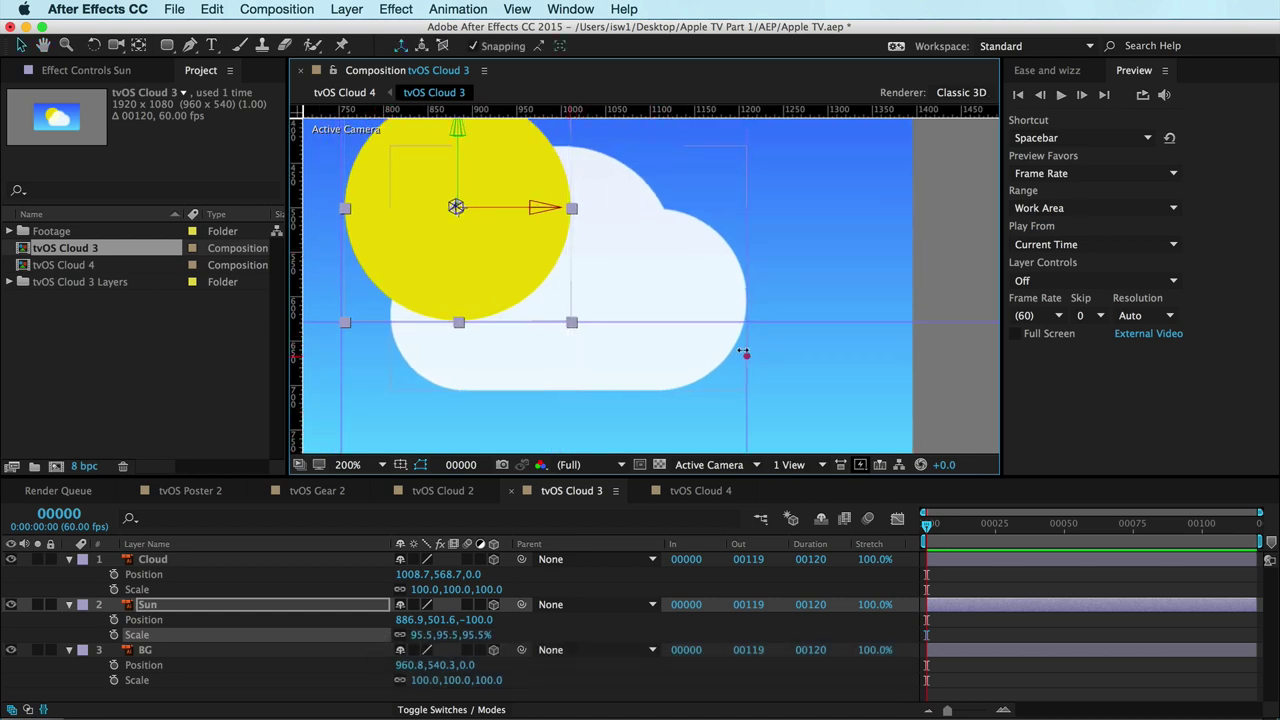
scroll(600, 340, "left", 5)
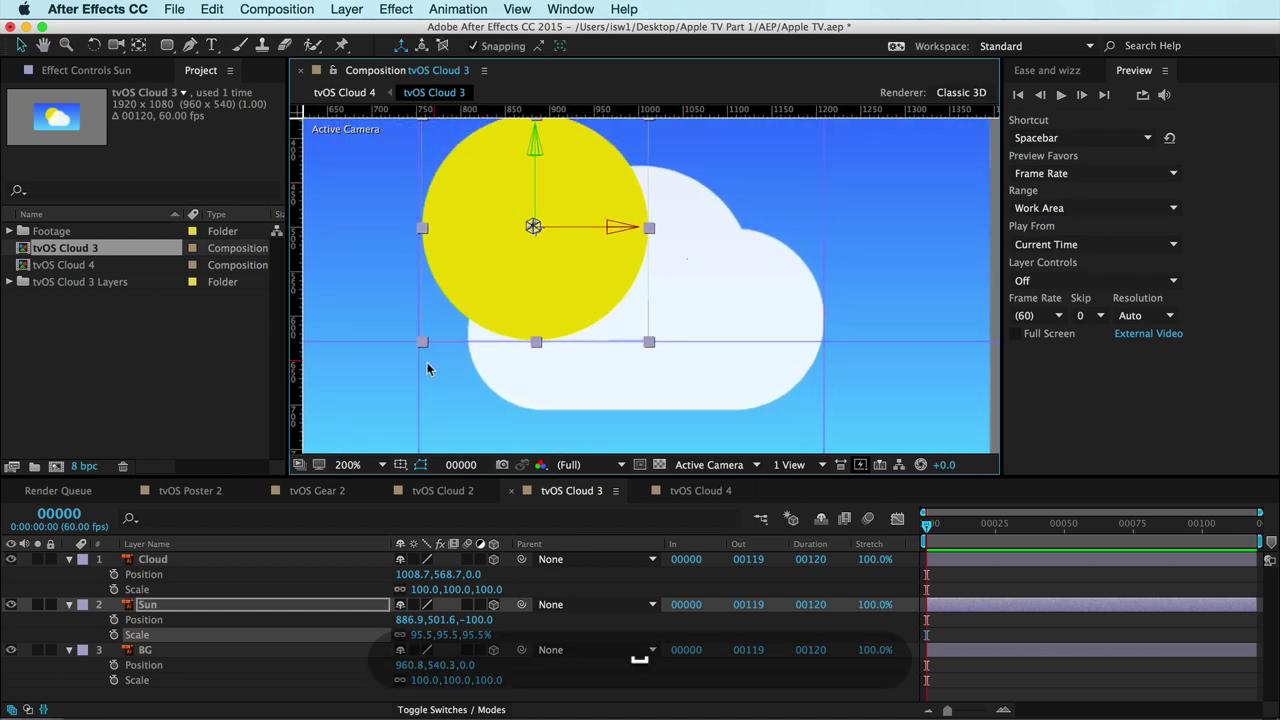
left_click_drag(414, 368, 465, 370)
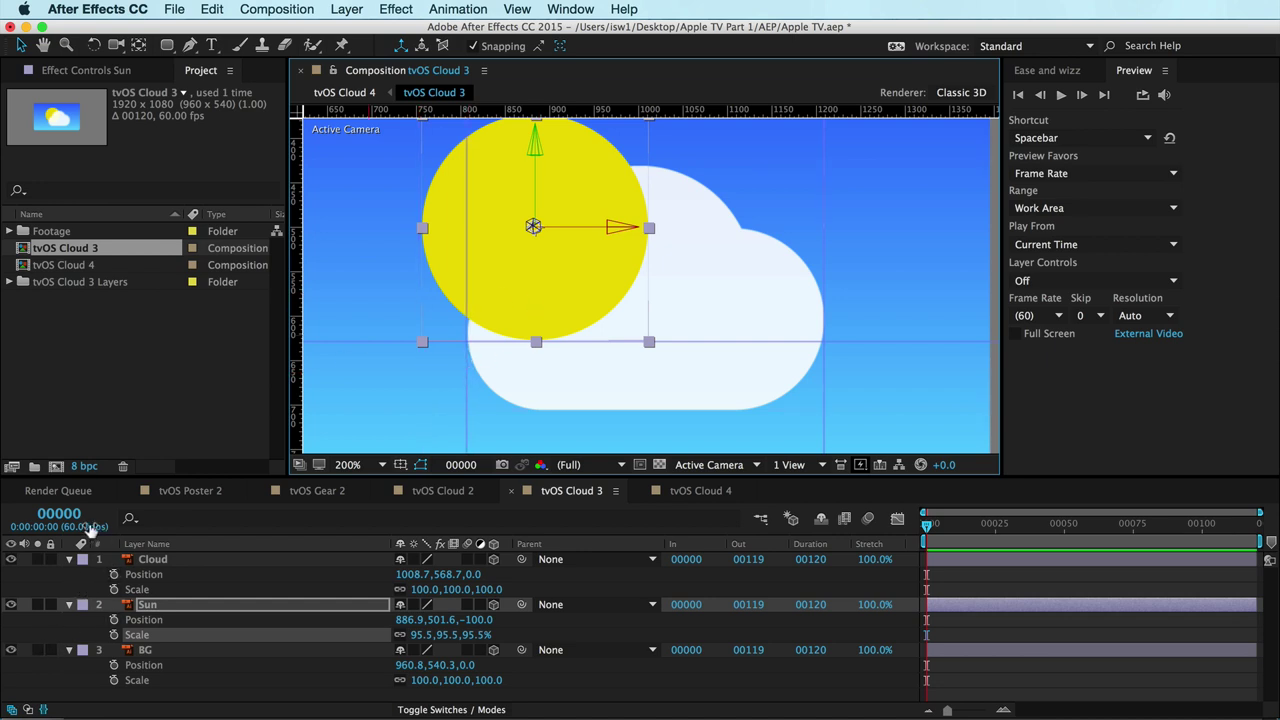
left_click(11, 604)
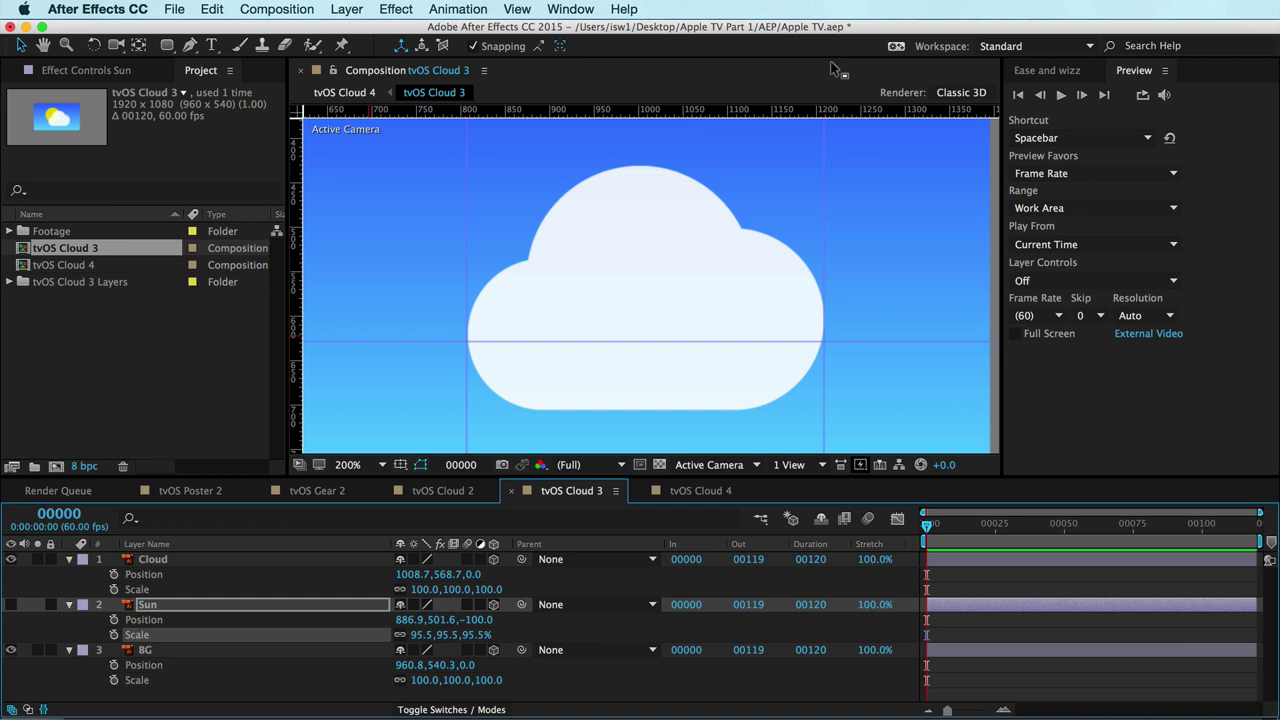
scroll(714, 163, "up", 3)
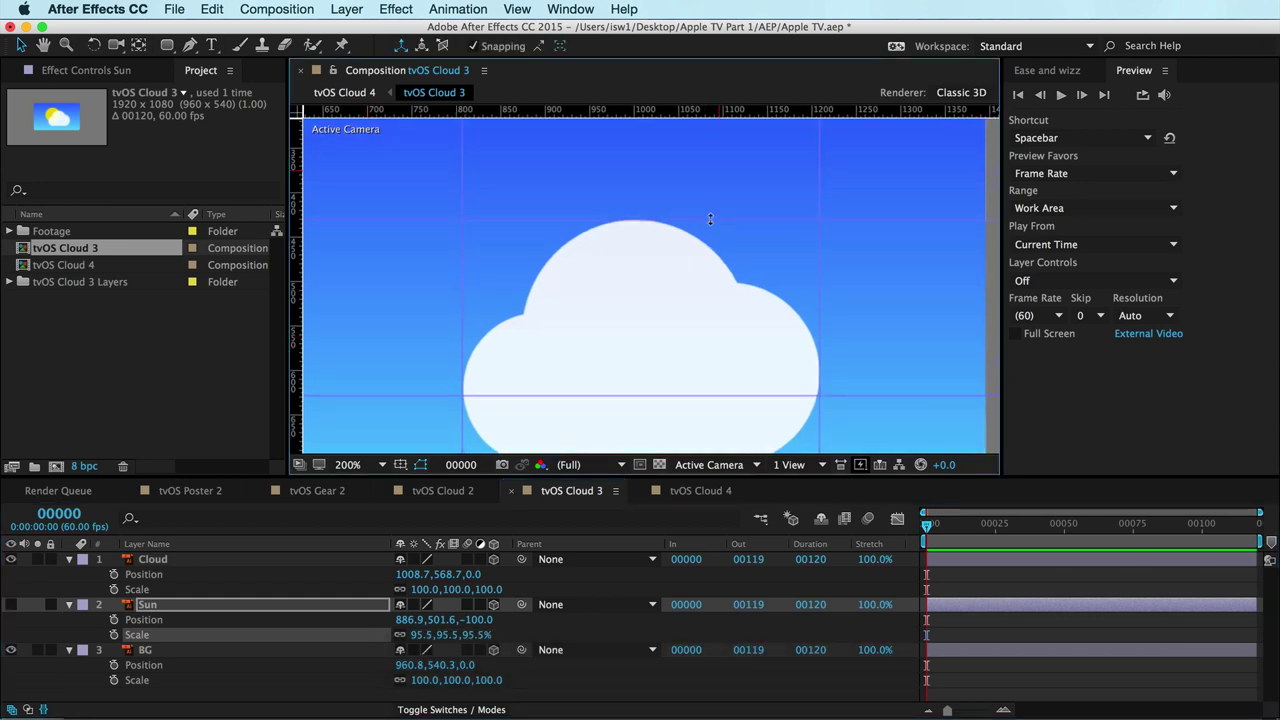
scroll(711, 220, "down", 5)
left_click_drag(716, 281, 724, 352)
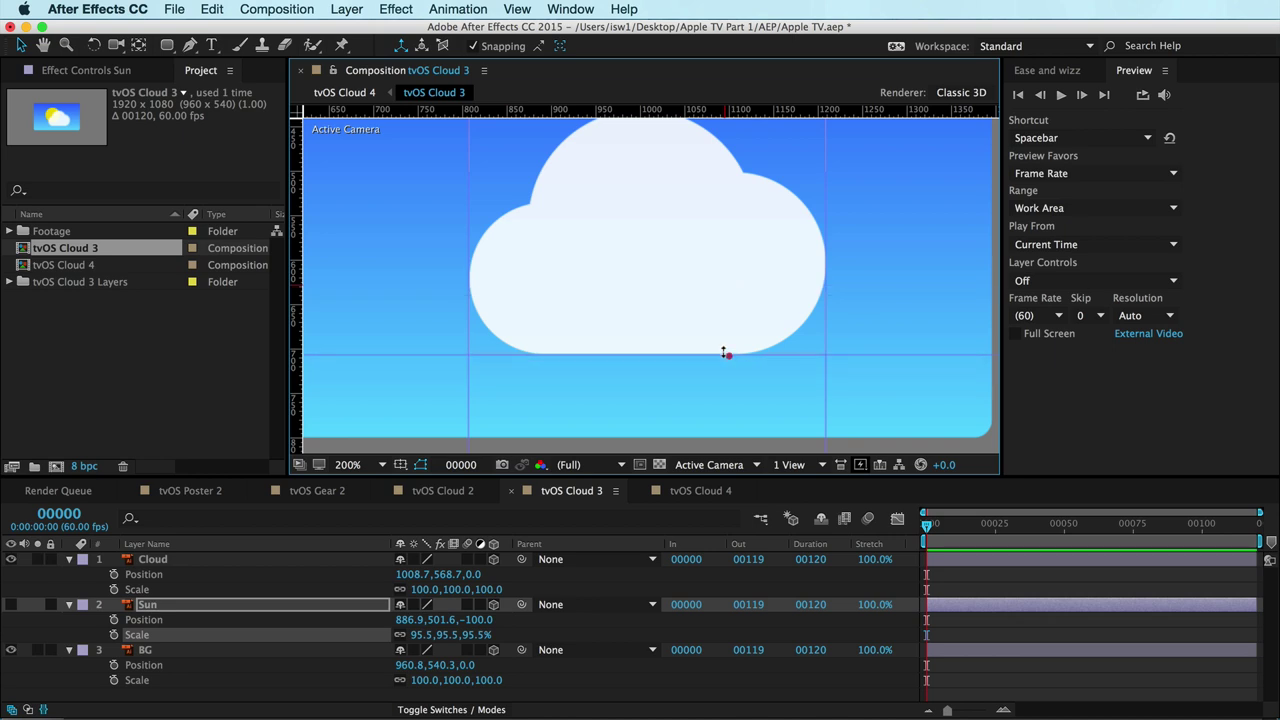
Set the Cloud layer's Z position to -200.
left_click(153, 560)
left_click(472, 574)
type("-200")
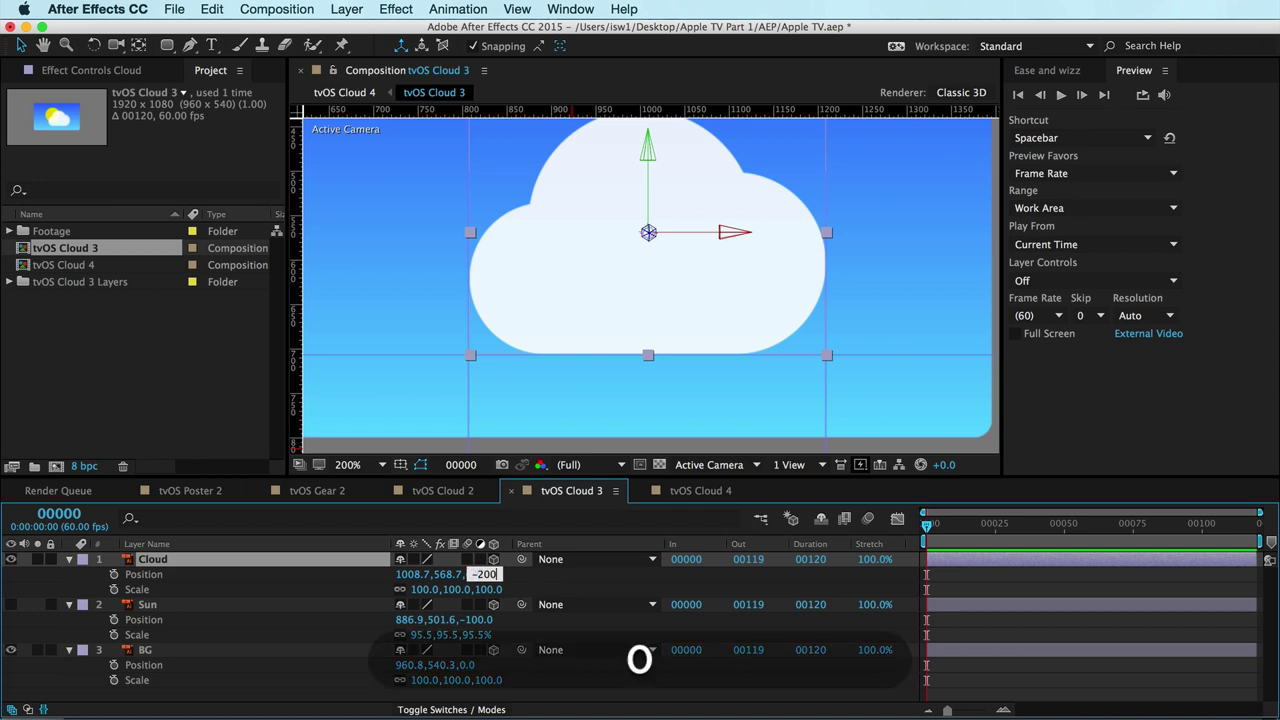
key("Return")
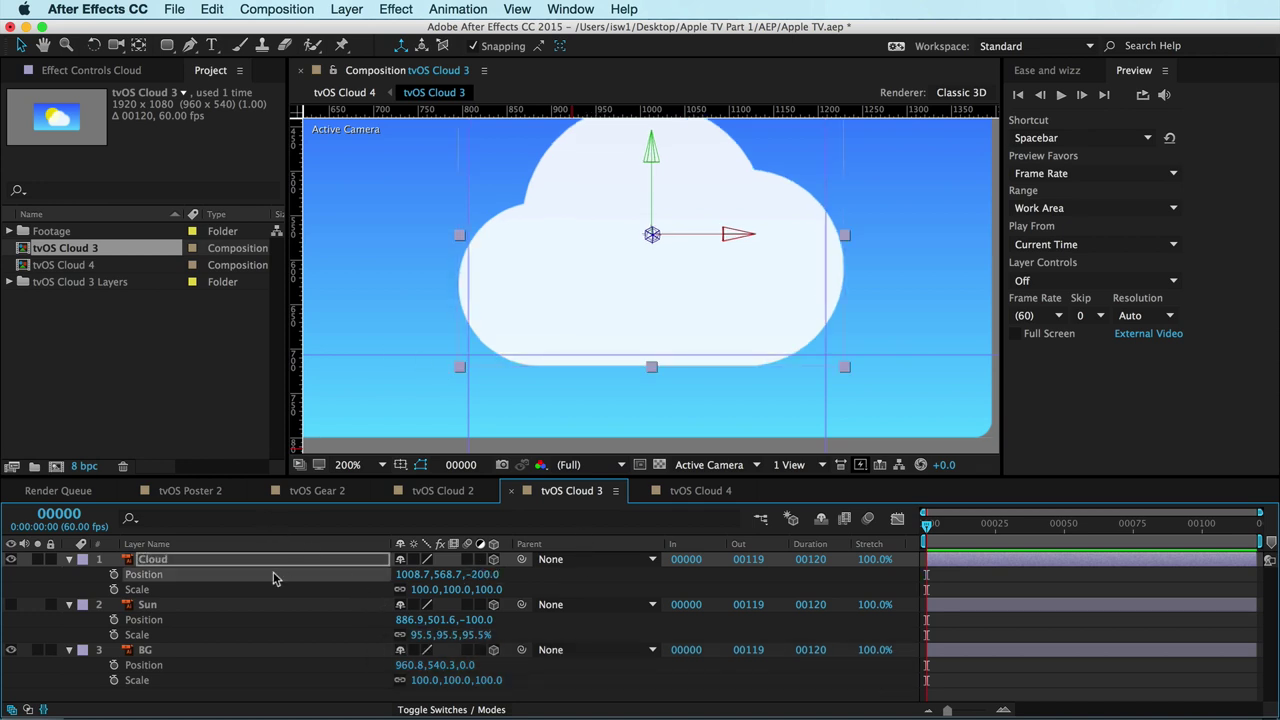
Fit the Cloud layer to its guides by scaling it to 92.8% and nudging its position to 1004.7, 565.7.
left_click_drag(447, 589, 399, 589)
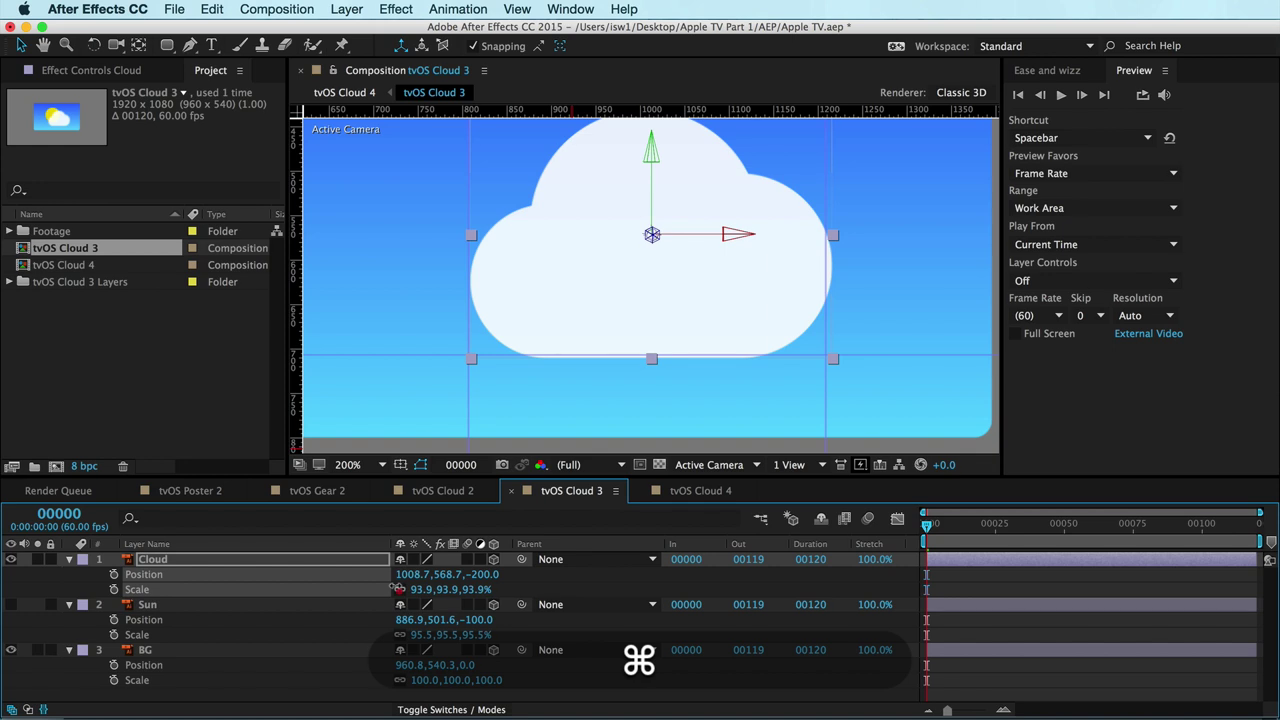
key("Left")
key("Left")
key("Left")
key("Left")
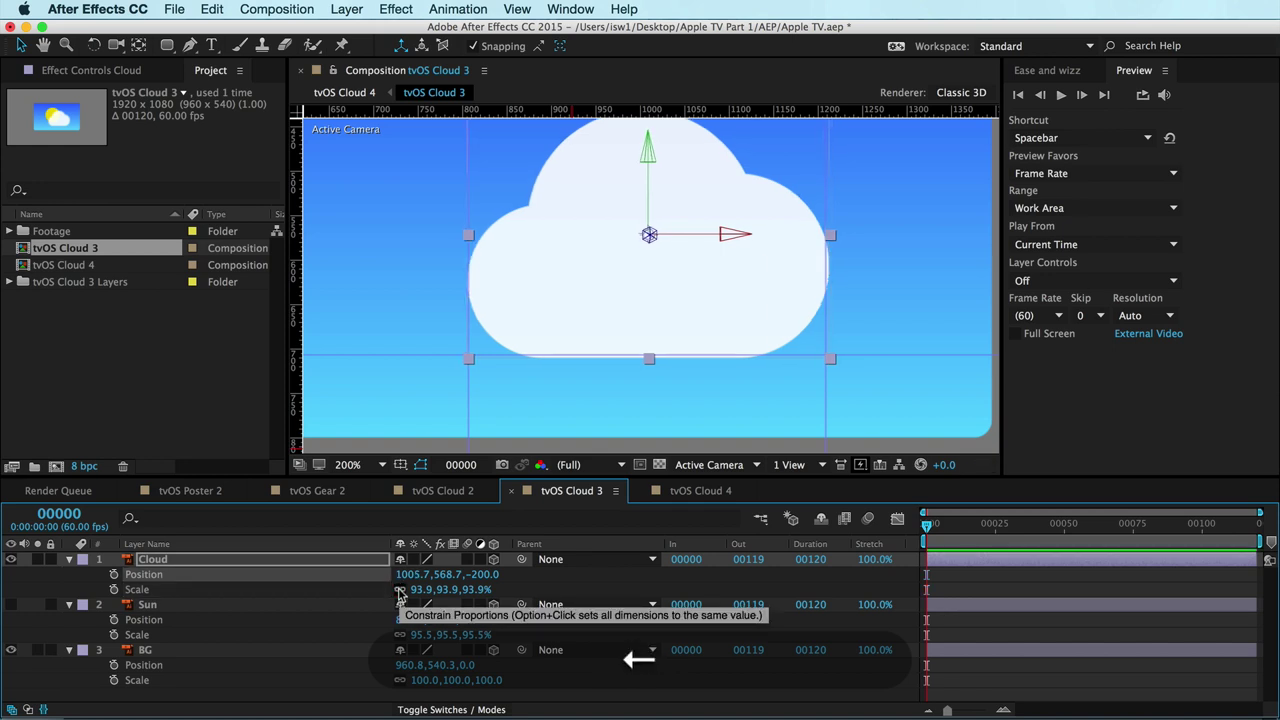
key("Up")
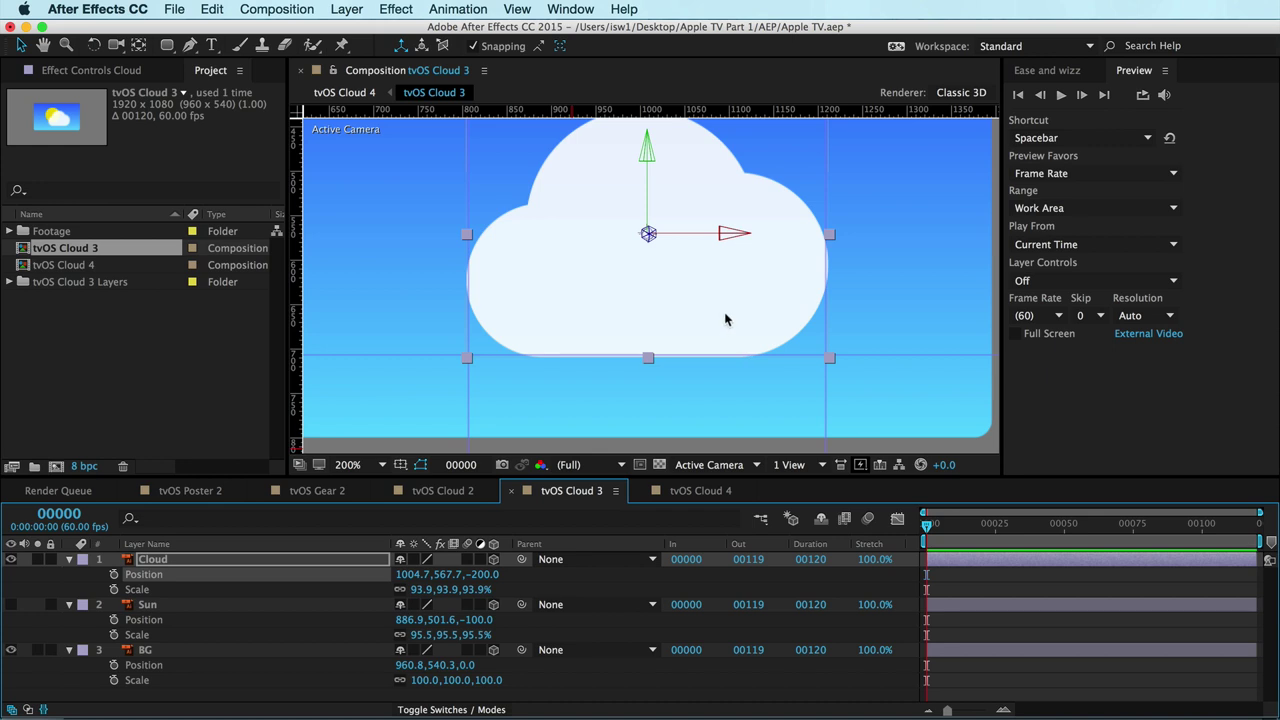
key("Up")
key("Up")
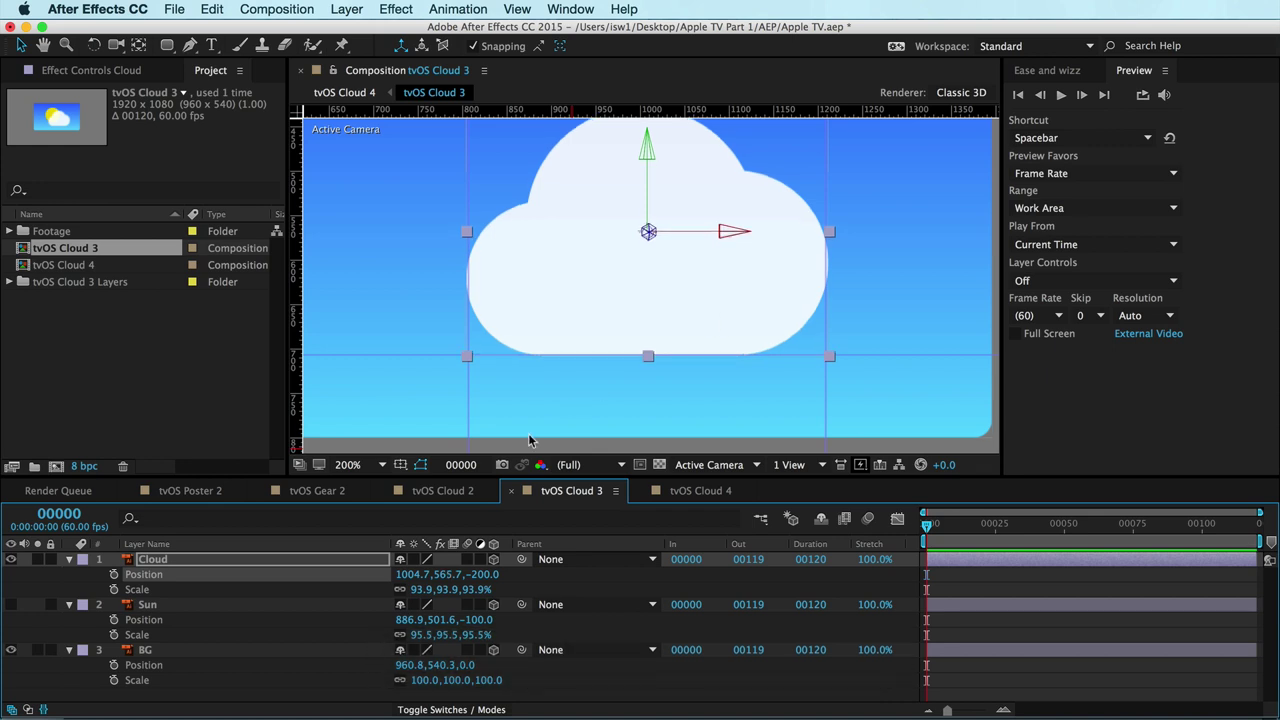
left_click_drag(417, 588, 407, 590)
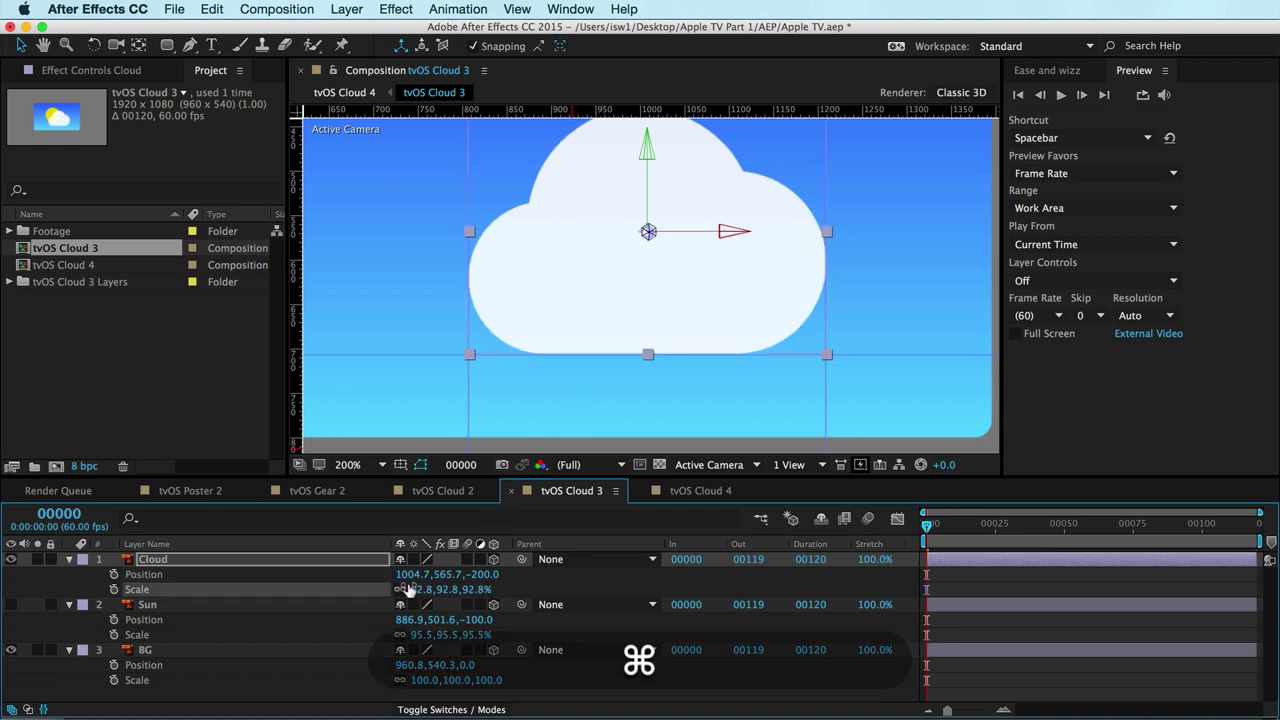
scroll(720, 186, "down", 2)
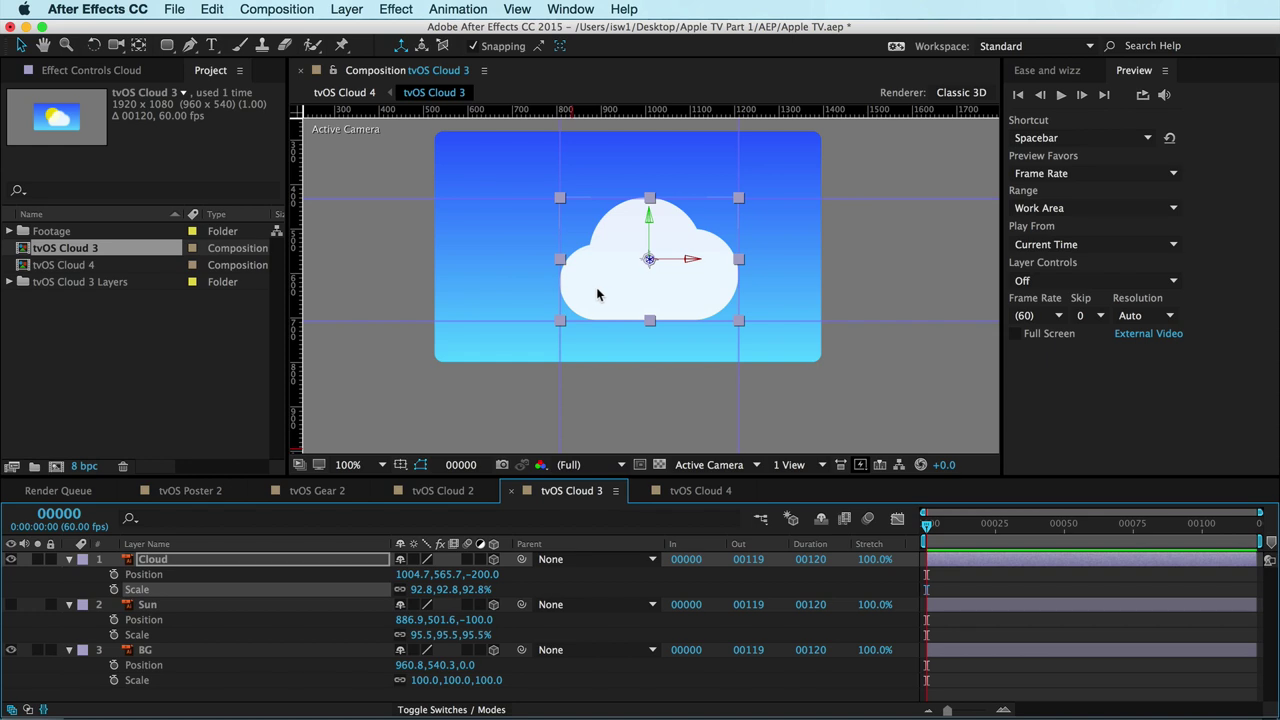
left_click_drag(601, 292, 523, 280)
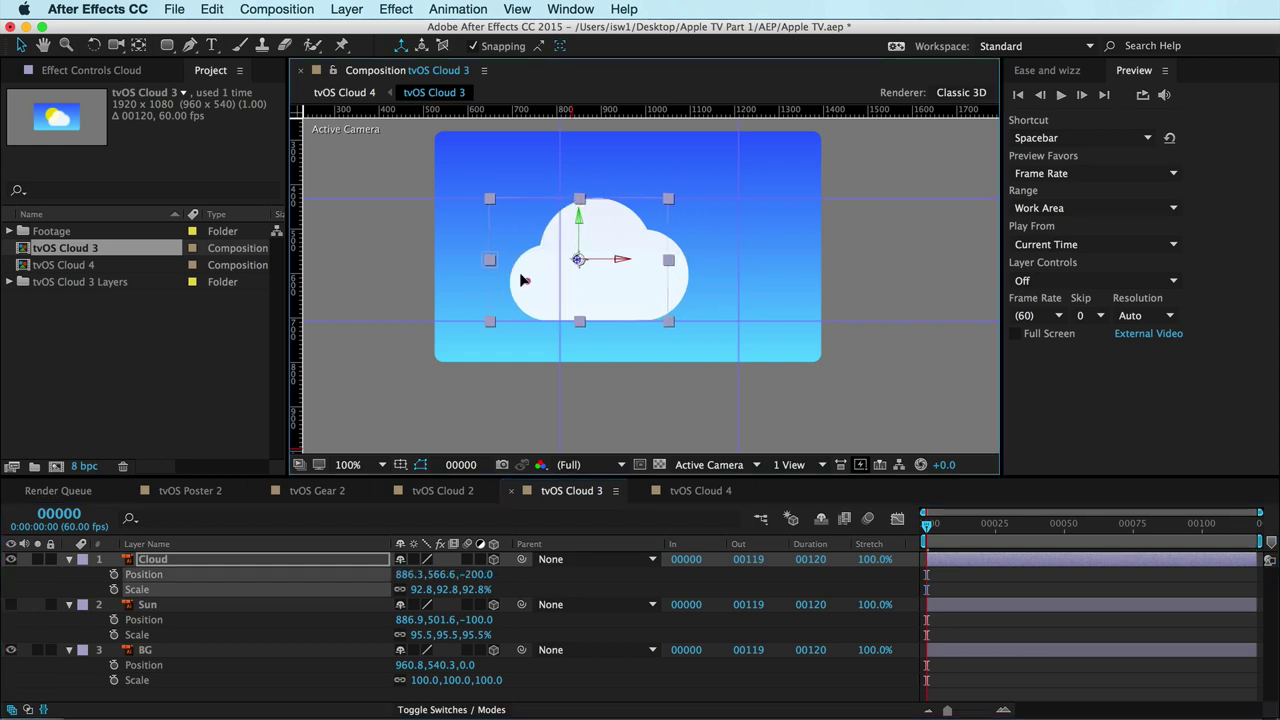
key("super+z")
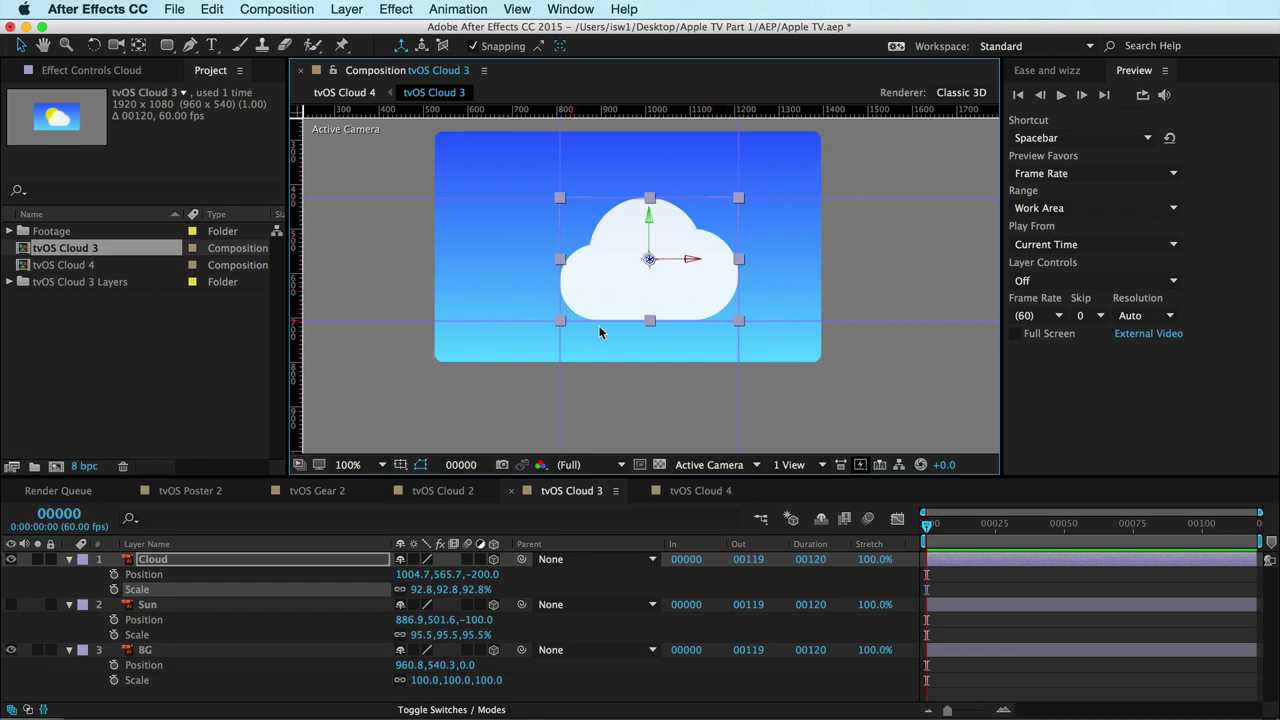
Show the Sun layer again, deselect all layers, and hide the guides and rulers.
left_click(10, 604)
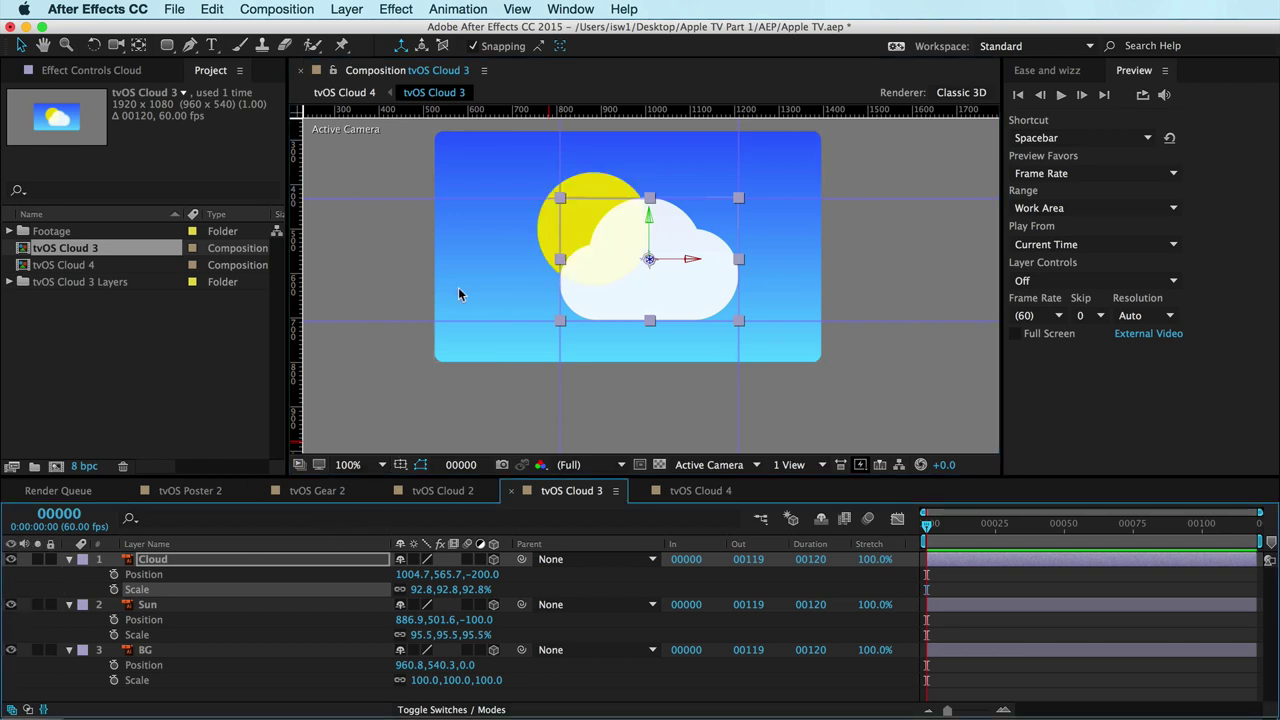
key("shift+super+a")
key("shift+super+space")
left_click_drag(692, 294, 698, 307)
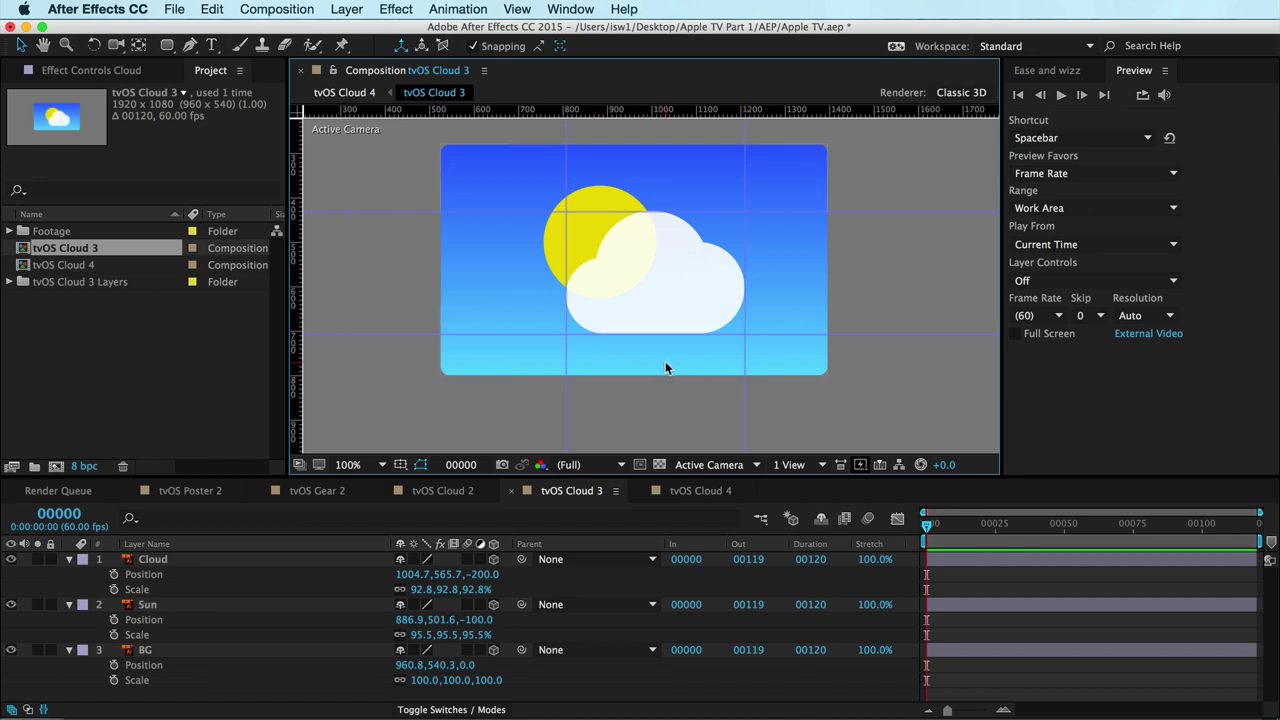
key("super")
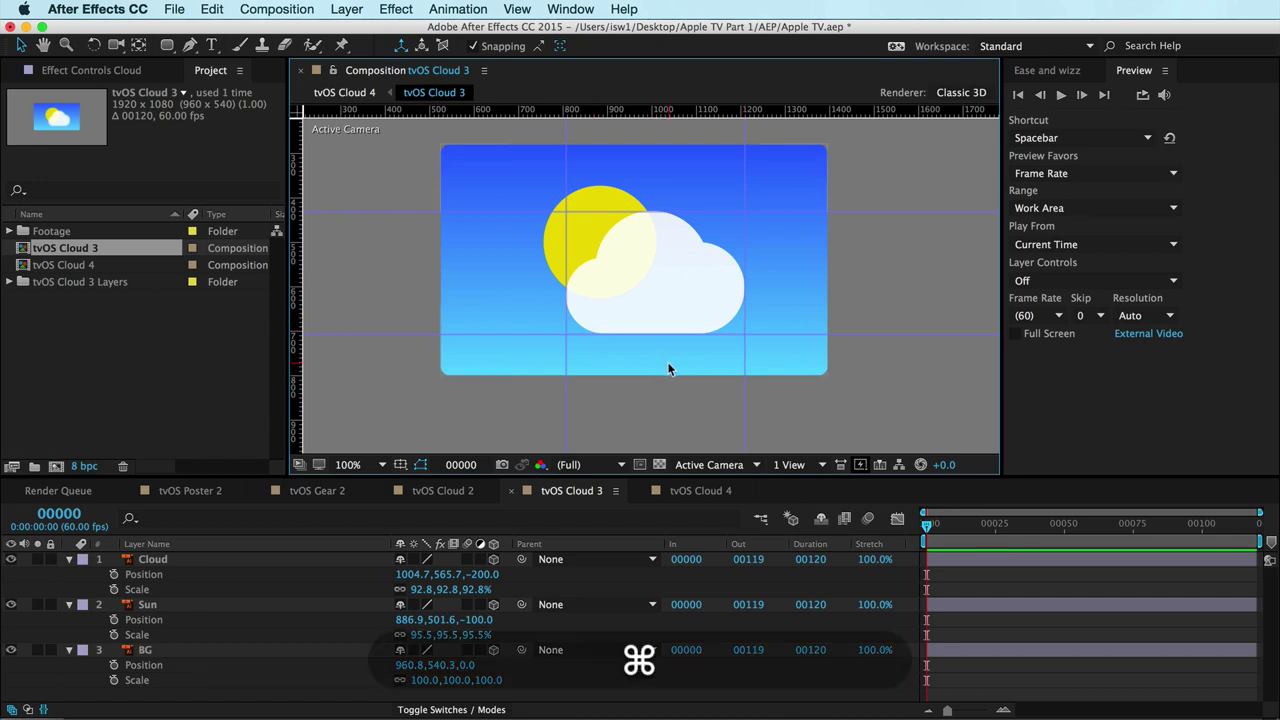
key("super+semicolon")
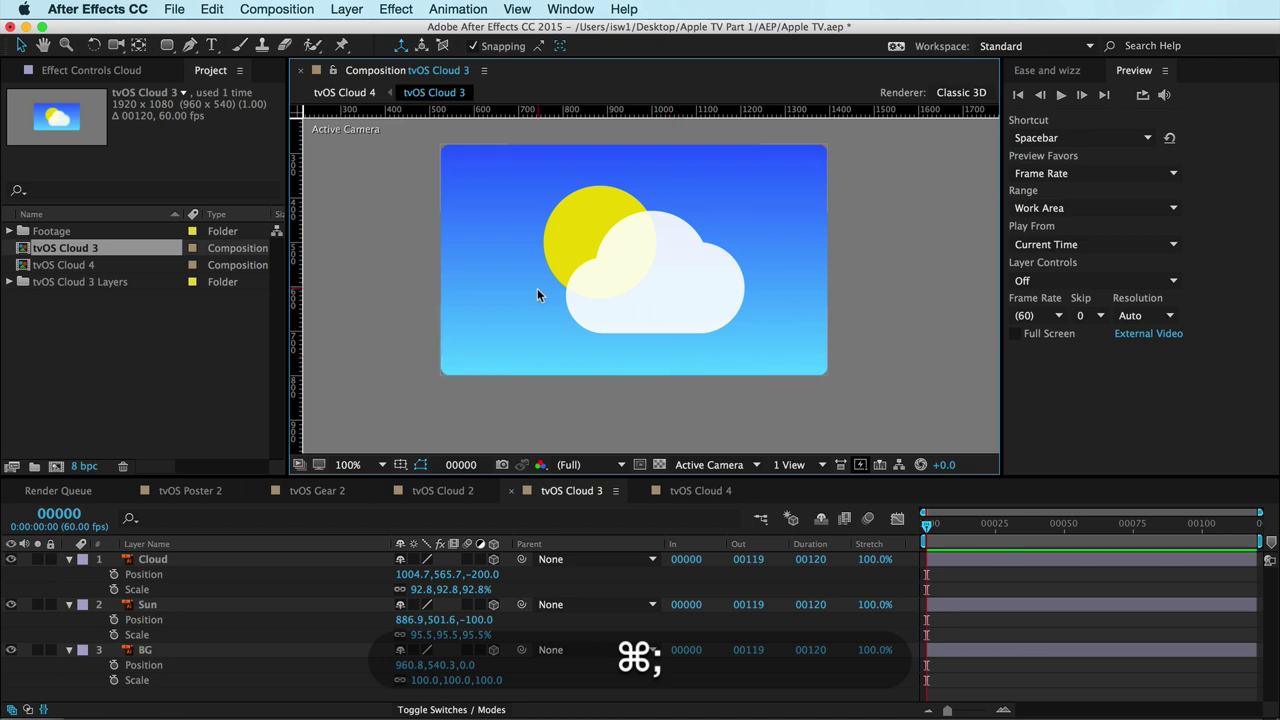
key("super+r")
key("super+apostrophe")
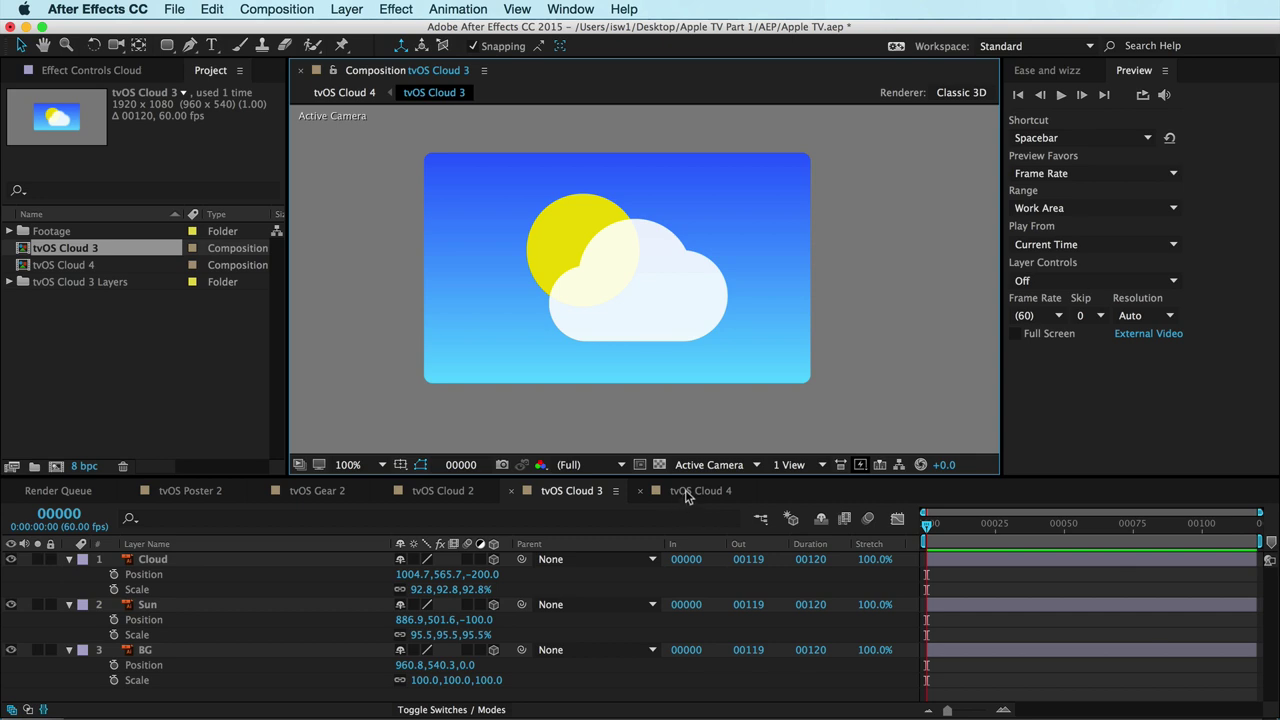
Switch to the tvOS Cloud 4 composition and go to frame 00019.
left_click(690, 494)
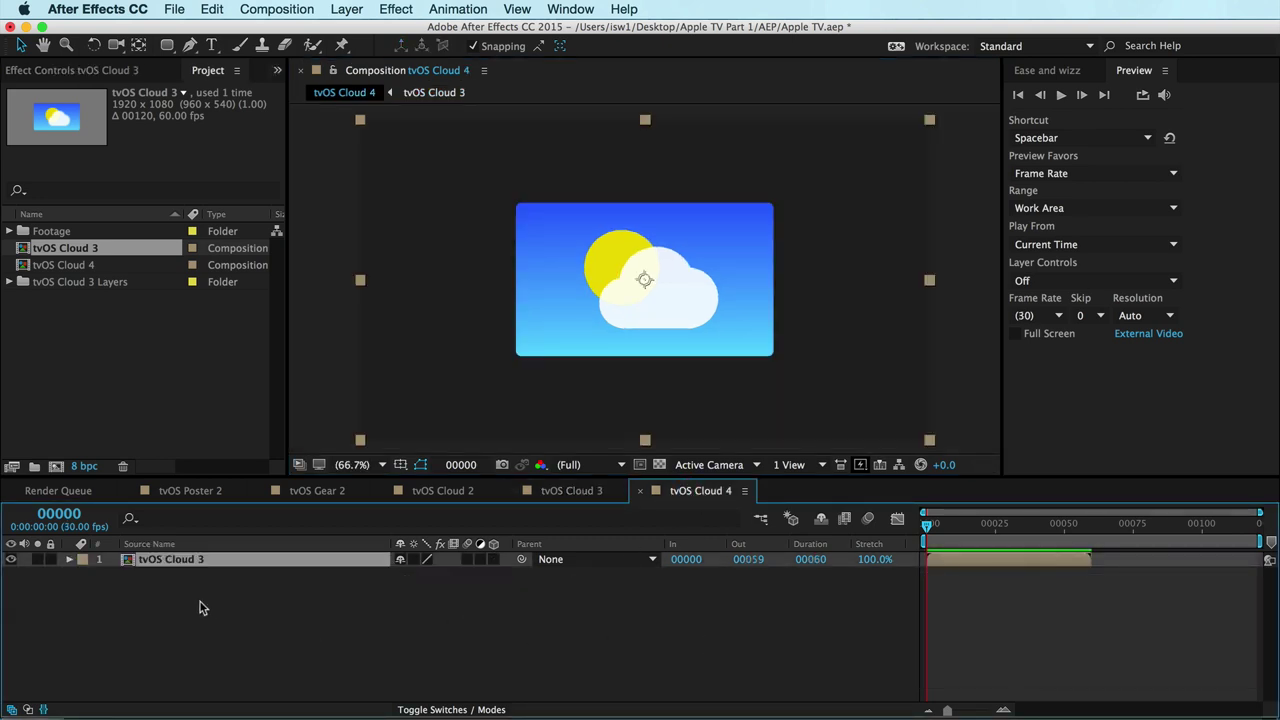
left_click(729, 641)
left_click(977, 527)
left_click(714, 281)
left_click_drag(671, 277, 623, 290)
key("super+z")
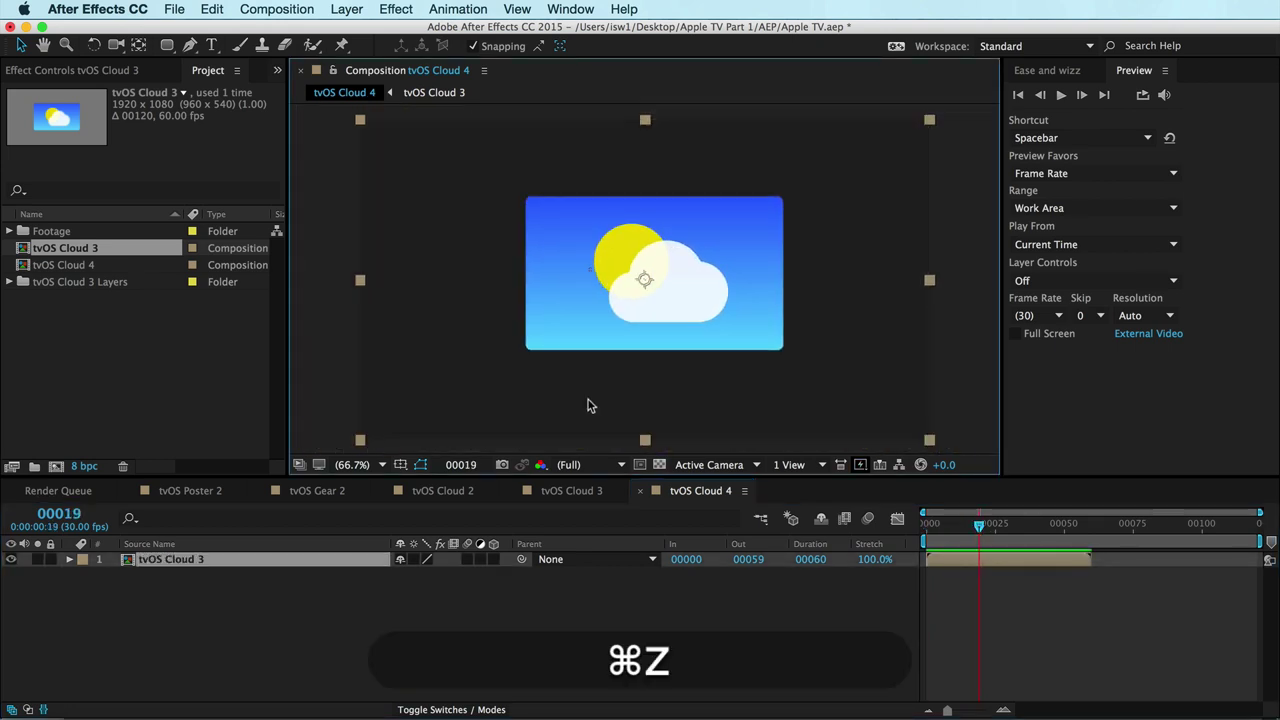
Collapse transformations on the nested tvOS Cloud 3 layer and make it a 3D layer.
left_click(420, 559)
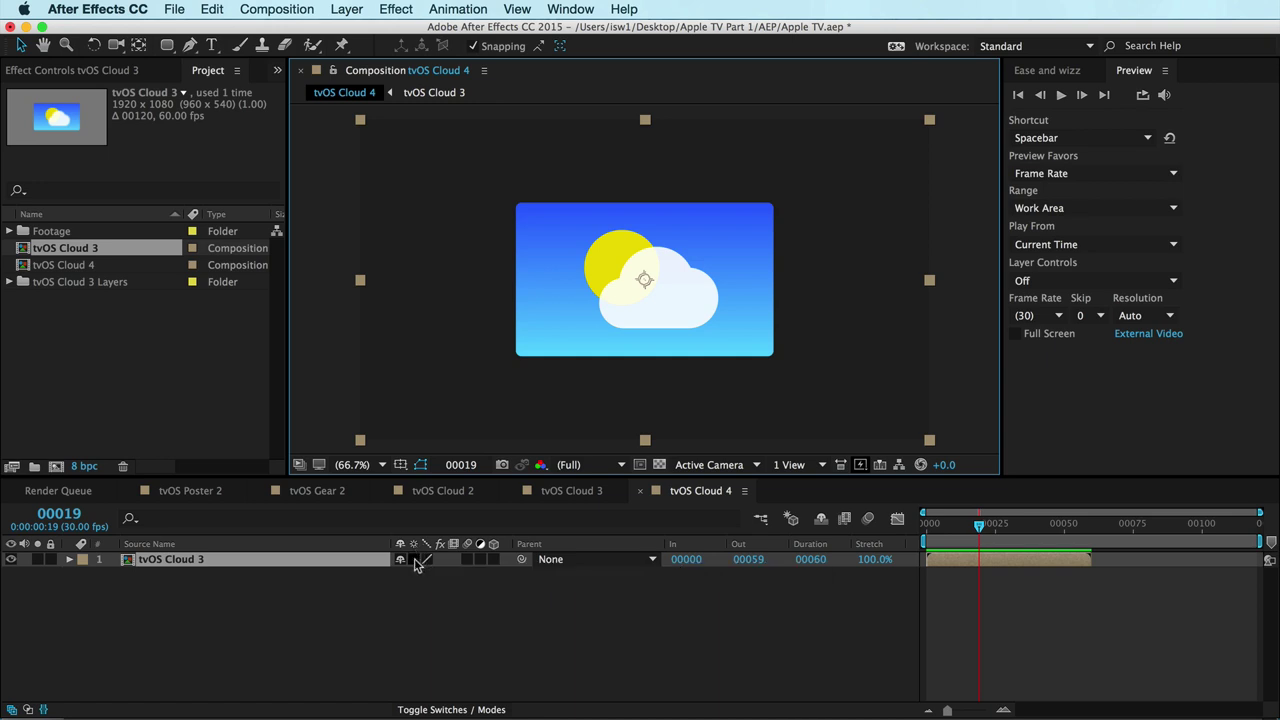
left_click(494, 559)
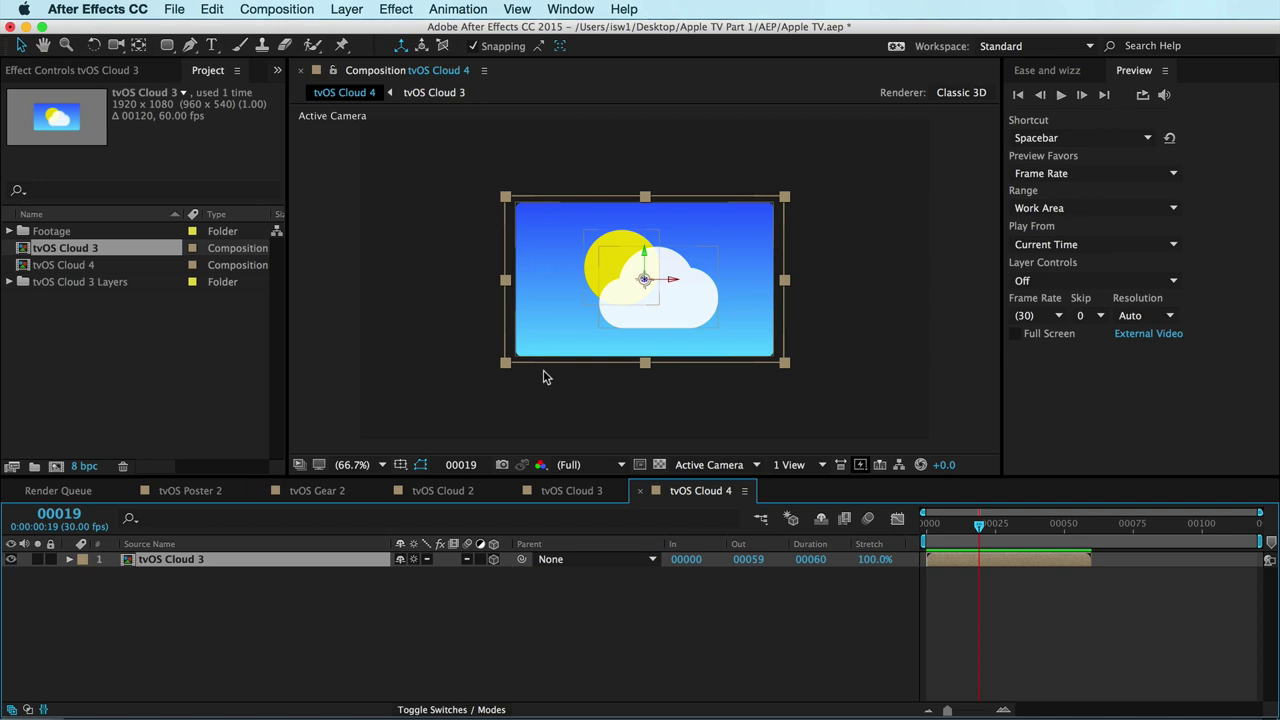
Show the composition in Custom View 1 and orbit it to examine the depth spacing of the nested icon layers.
left_click(744, 468)
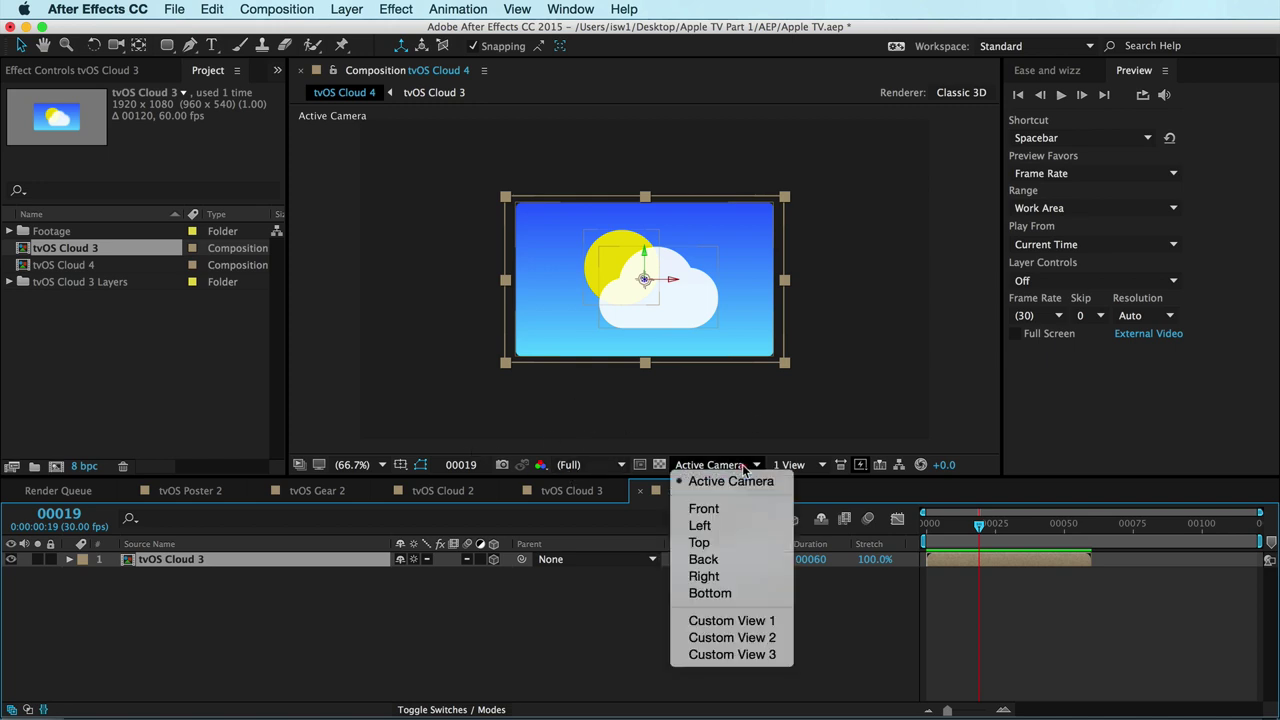
left_click(563, 620)
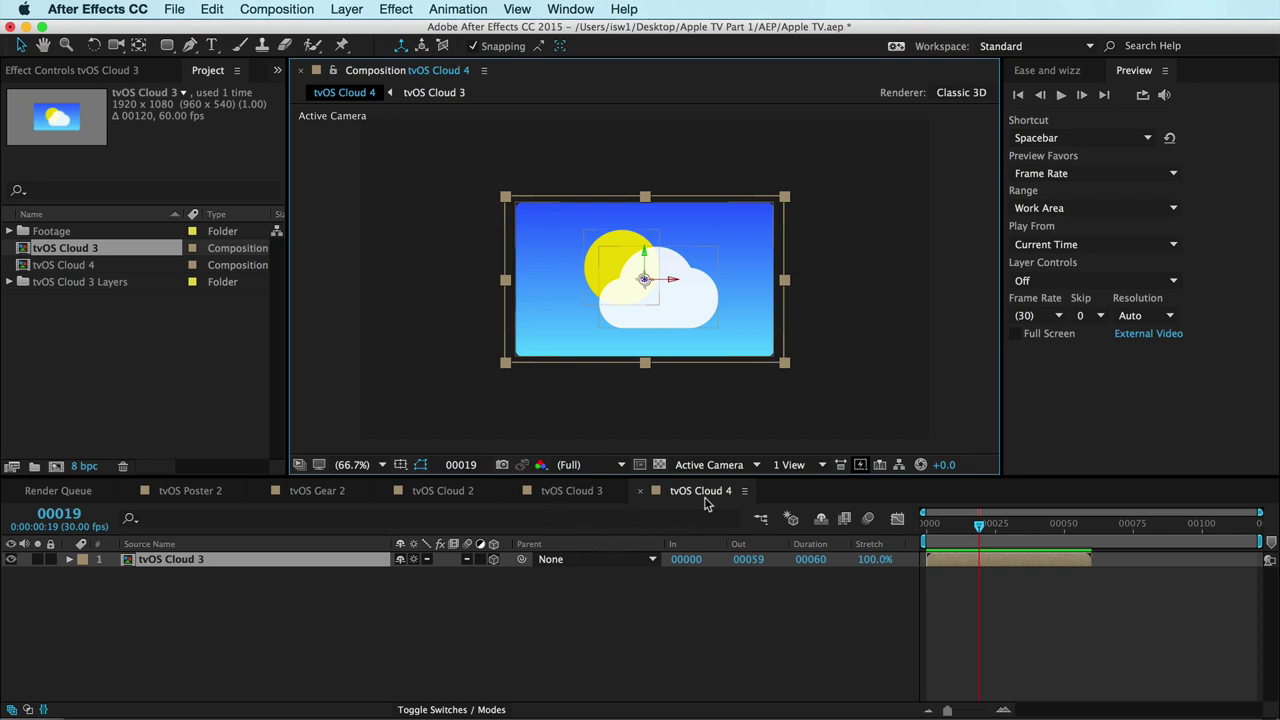
left_click(741, 466)
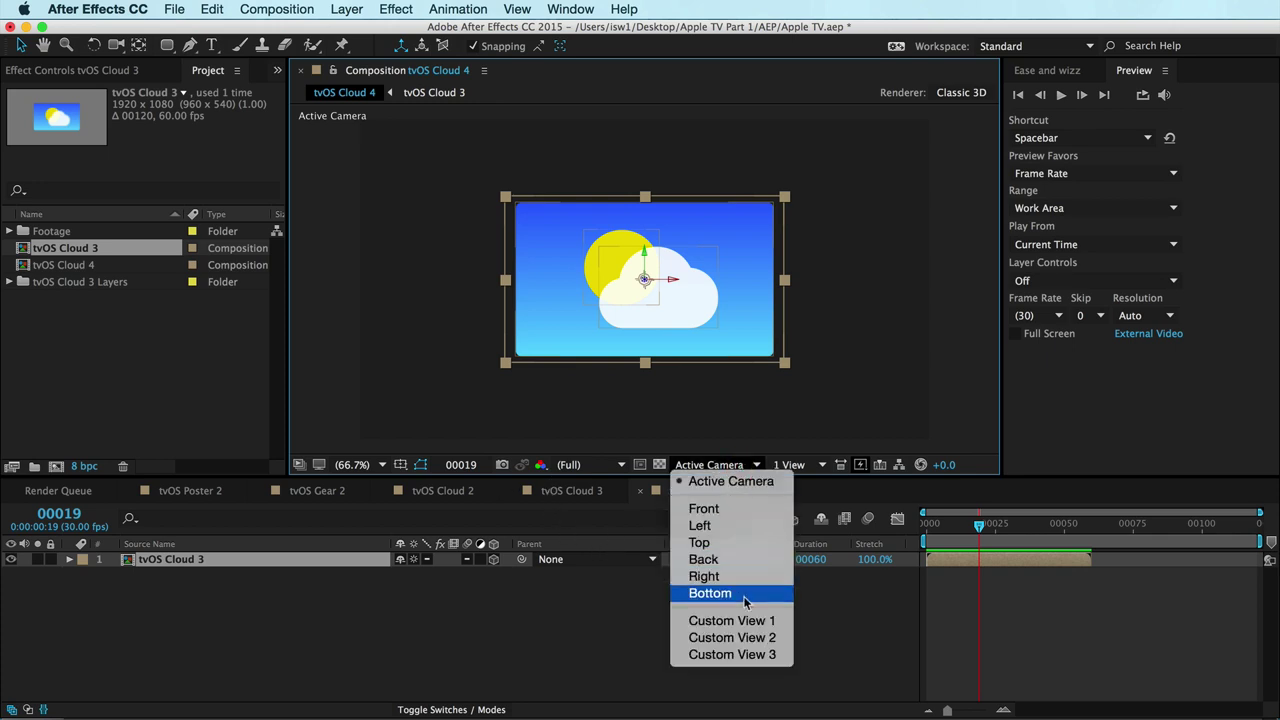
left_click(518, 632)
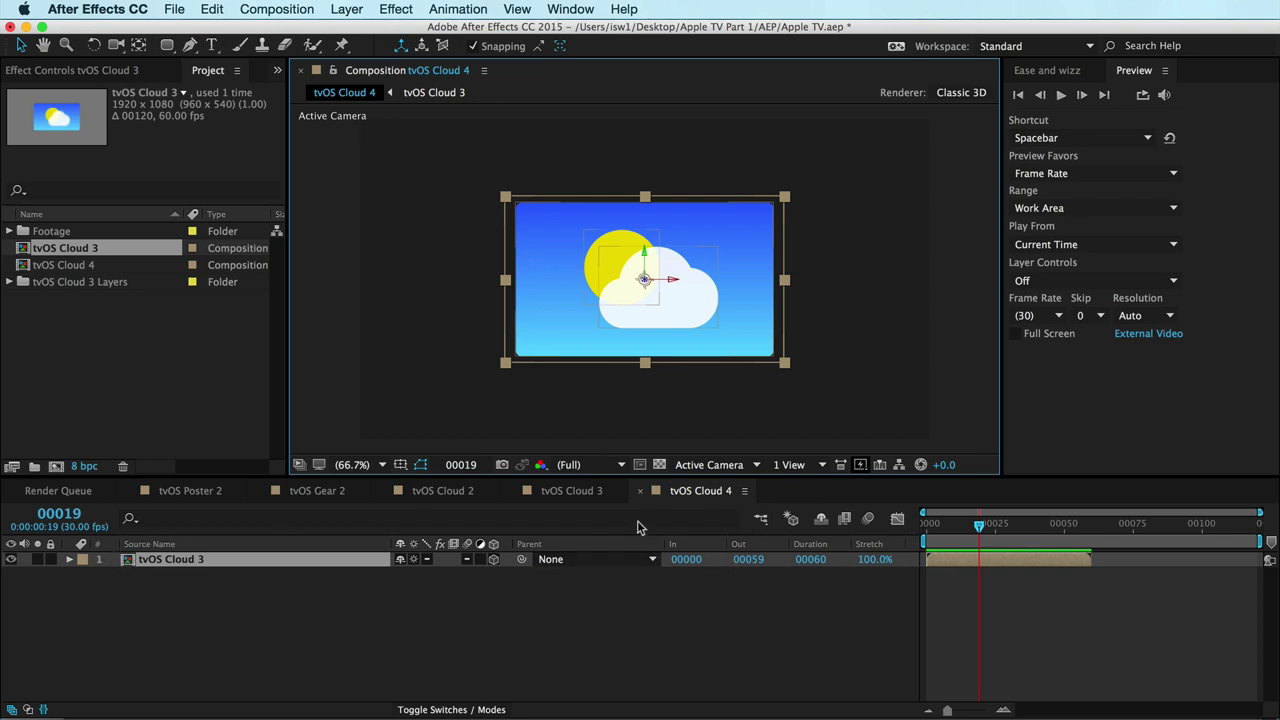
left_click(737, 466)
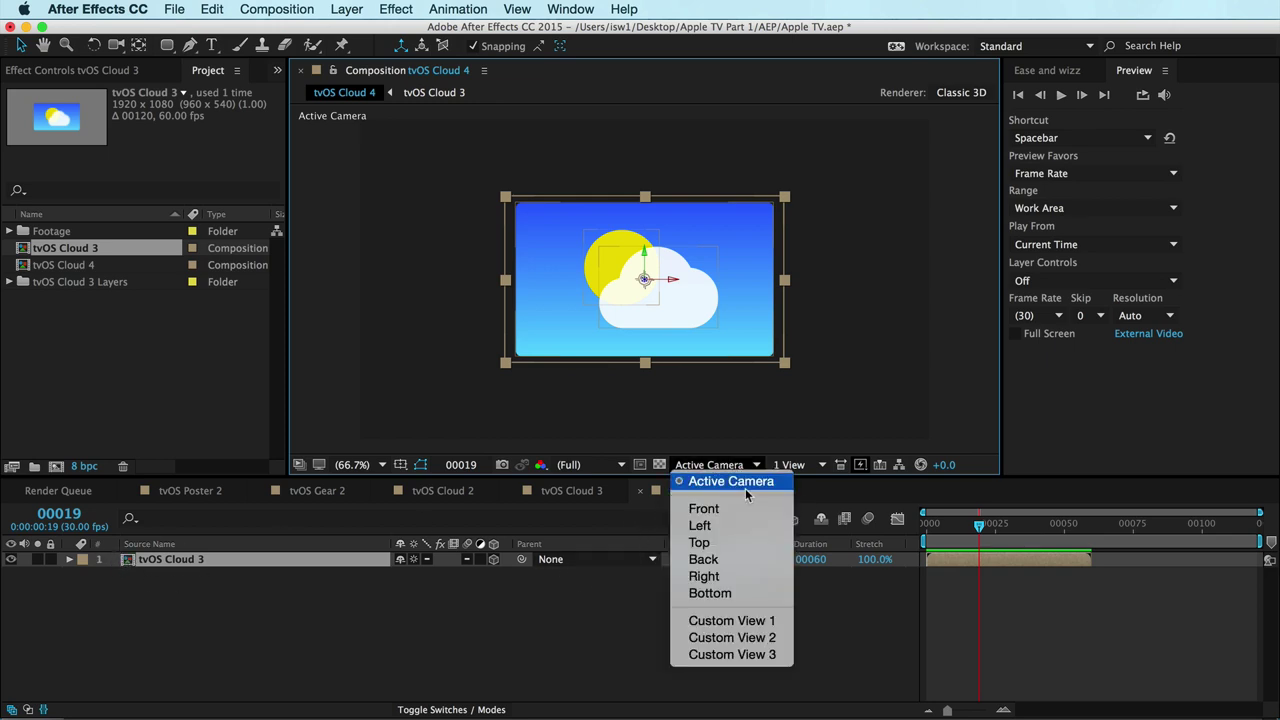
left_click(733, 621)
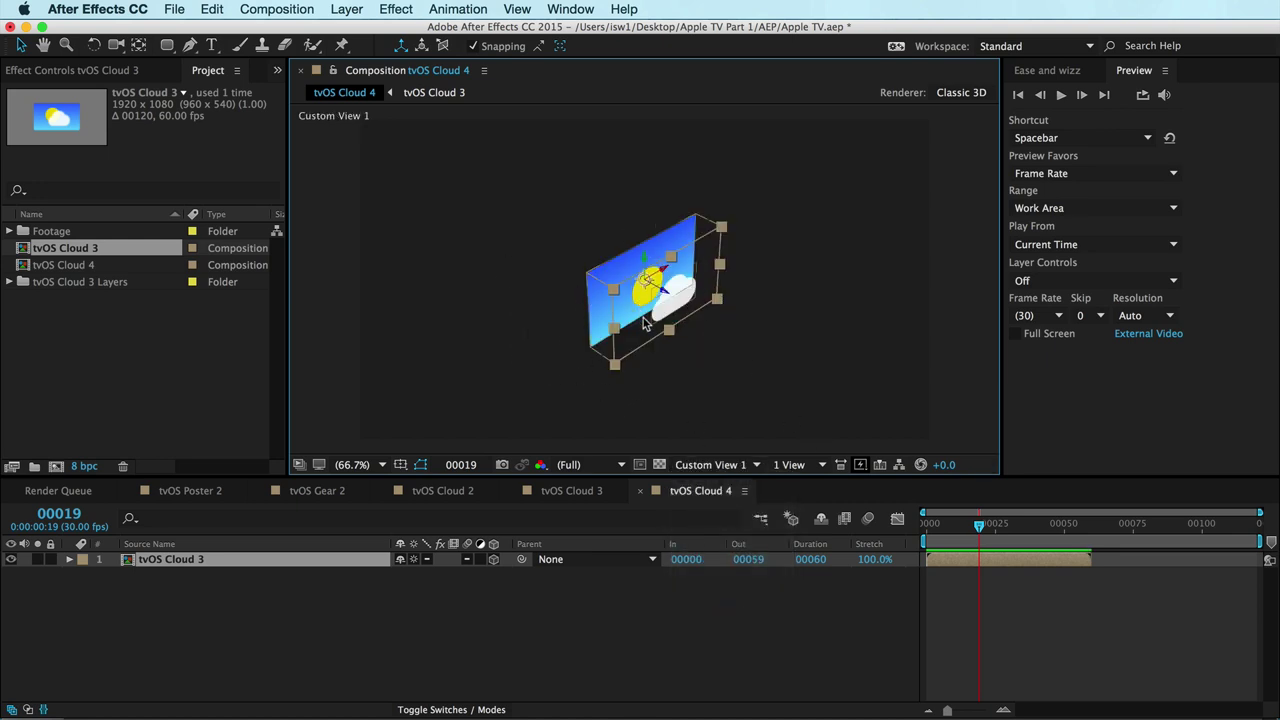
key("c")
left_click_drag(655, 277, 694, 325)
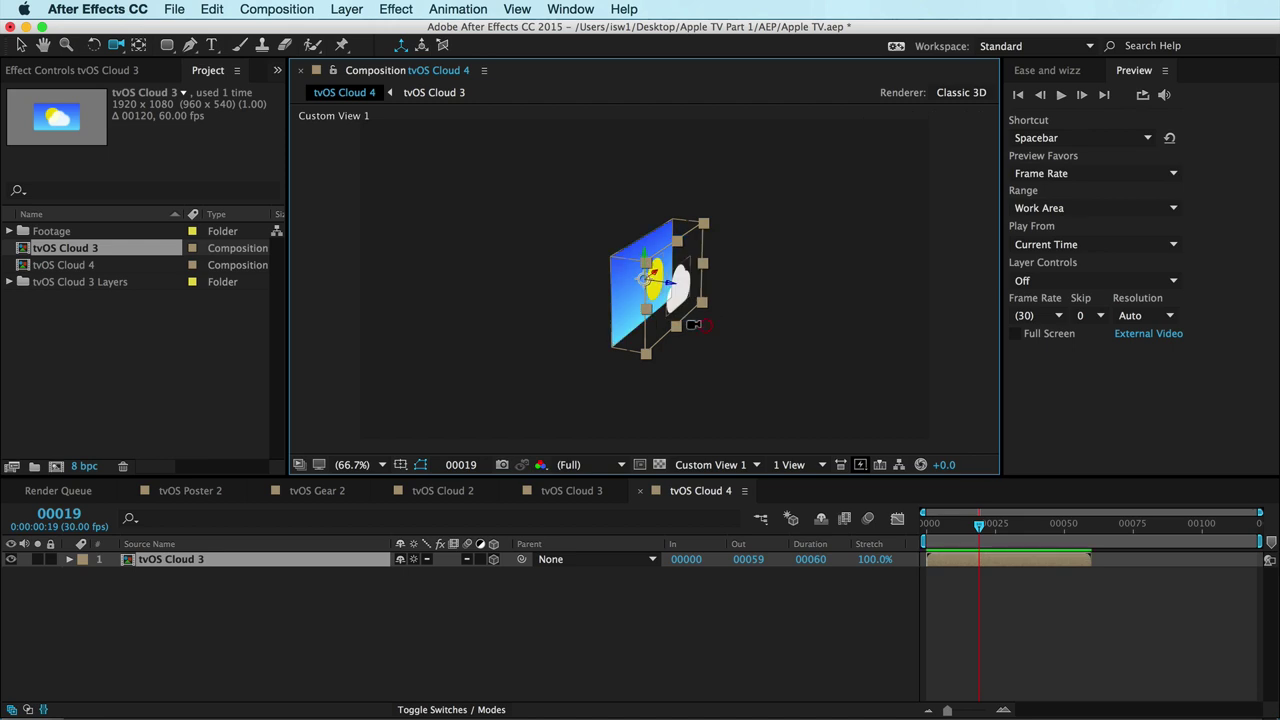
Set Fast Previews to Off (Final Quality), orbit the custom view to check the layers, and return to Active Camera.
left_click(860, 466)
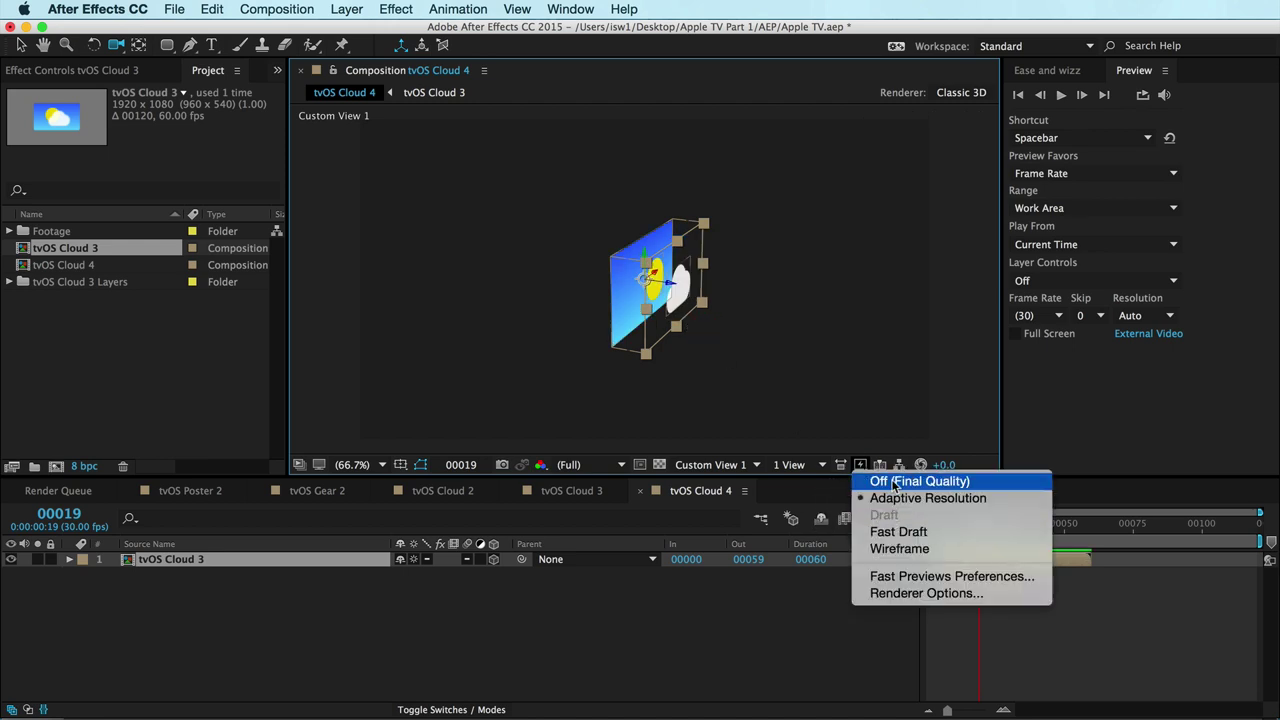
left_click(894, 484)
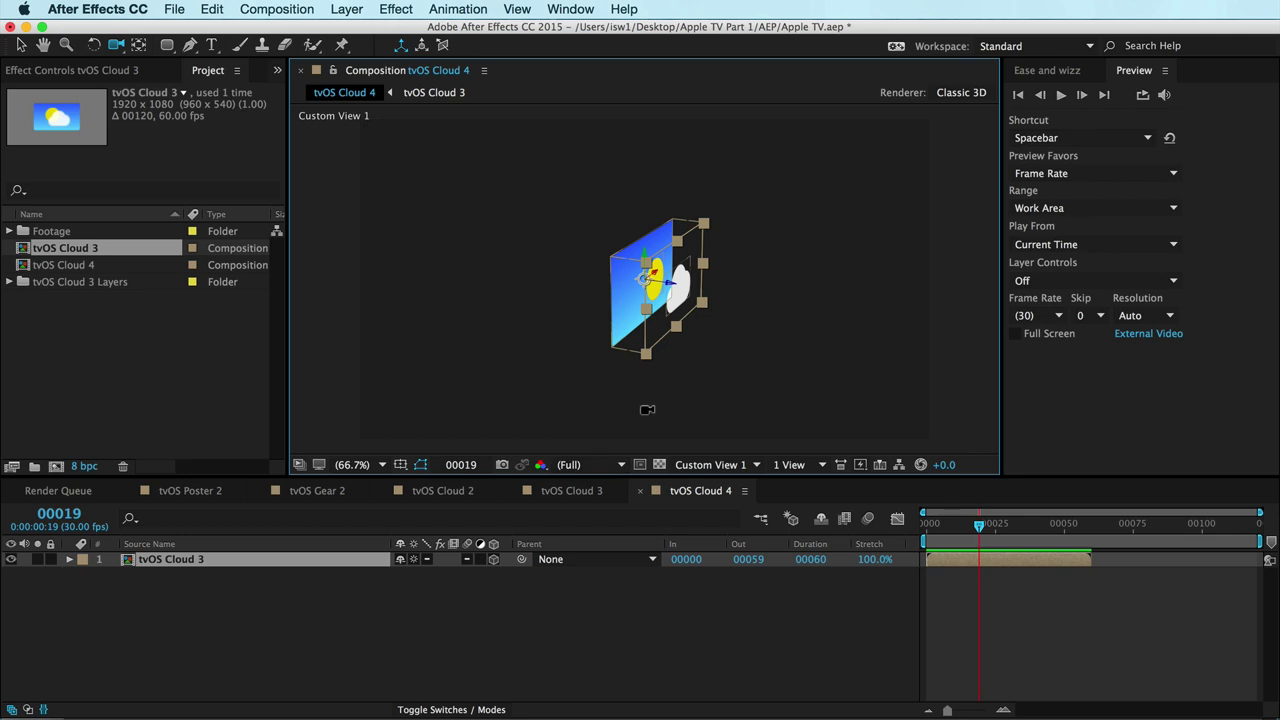
left_click_drag(658, 312, 672, 402)
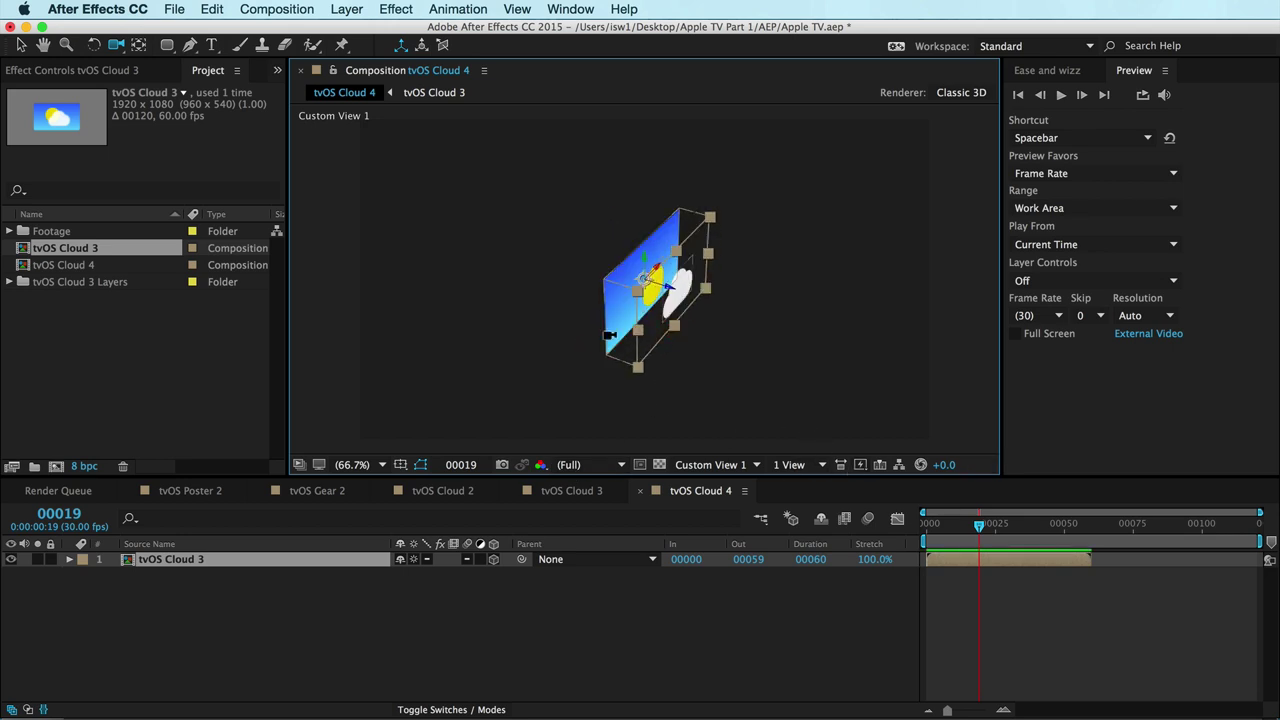
mouse_move(660, 311)
left_mouse_down()
mouse_move(646, 288)
mouse_move(646, 304)
left_mouse_up()
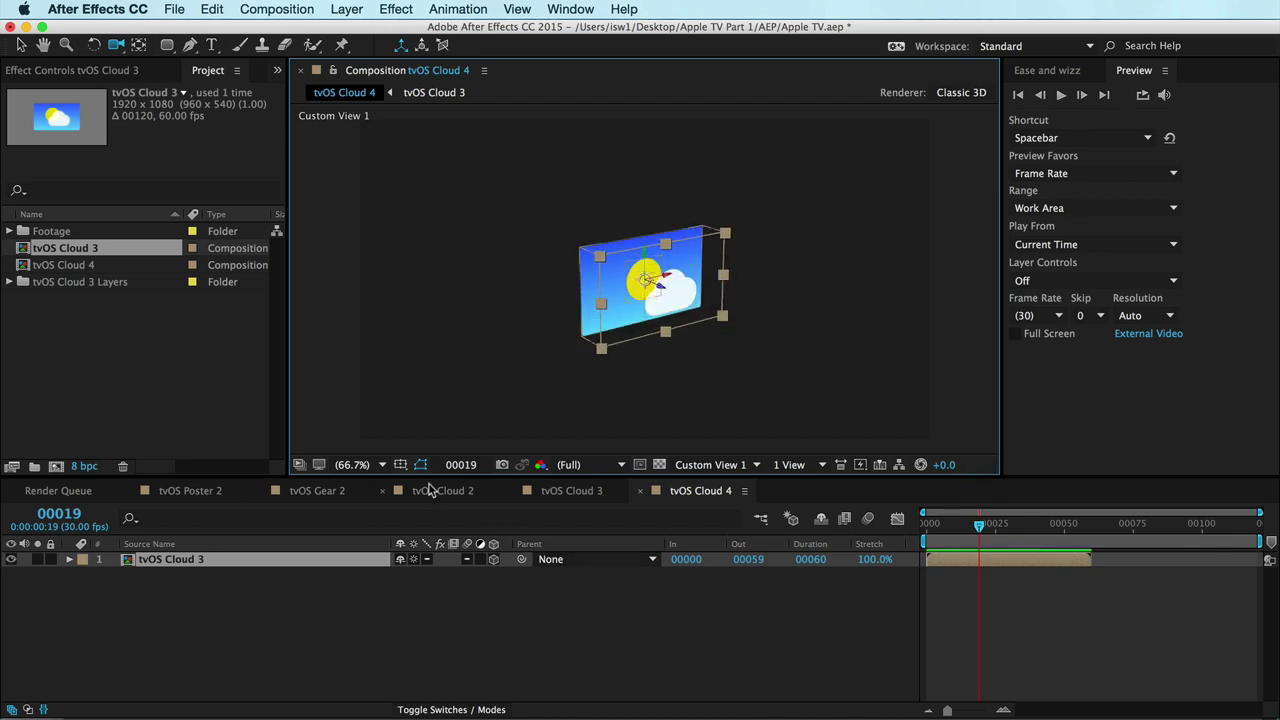
left_click(737, 470)
left_click(735, 479)
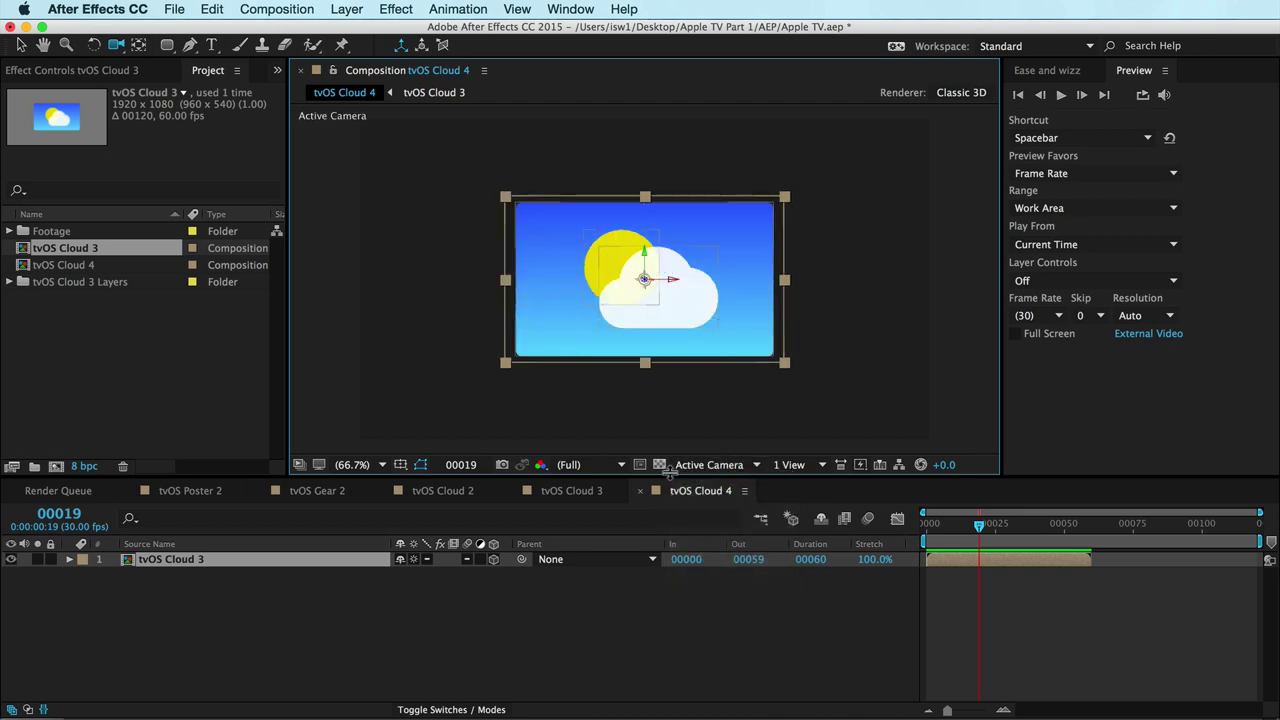
Add a two-node camera to tvOS Cloud 4 using the 24mm preset.
right_click(83, 613)
mouse_move(126, 630)
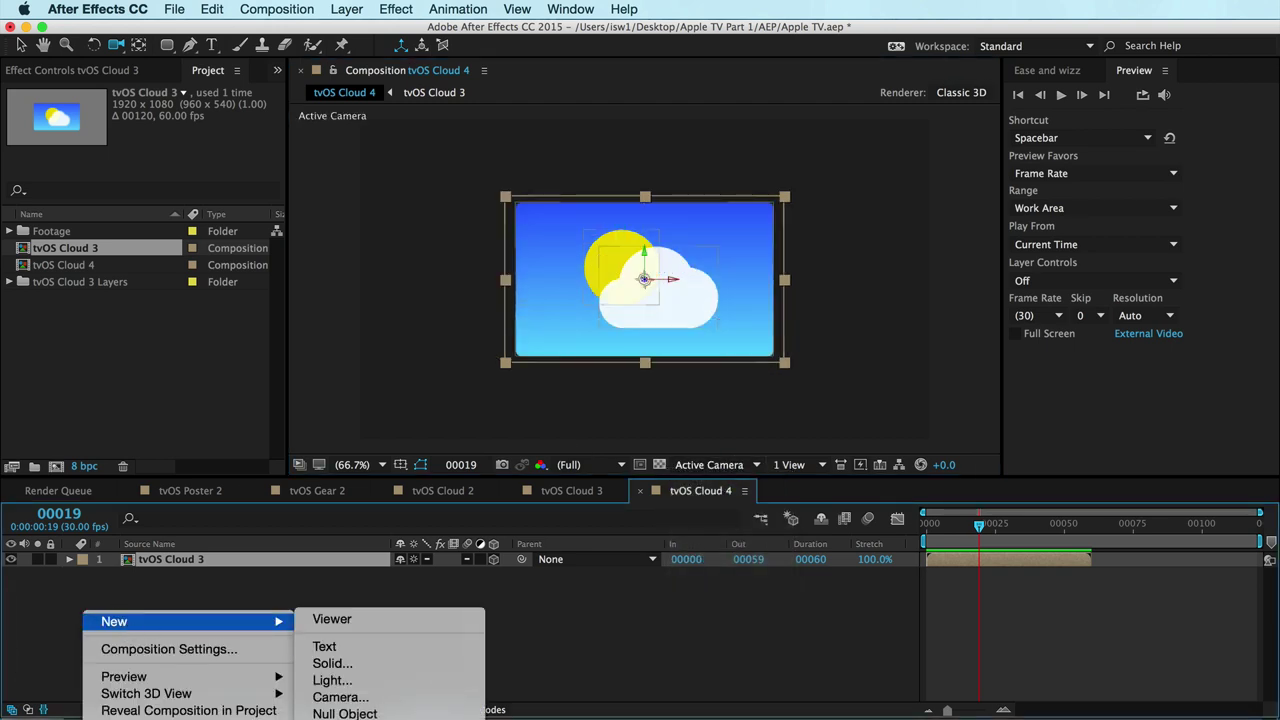
left_click(445, 699)
left_click(598, 521)
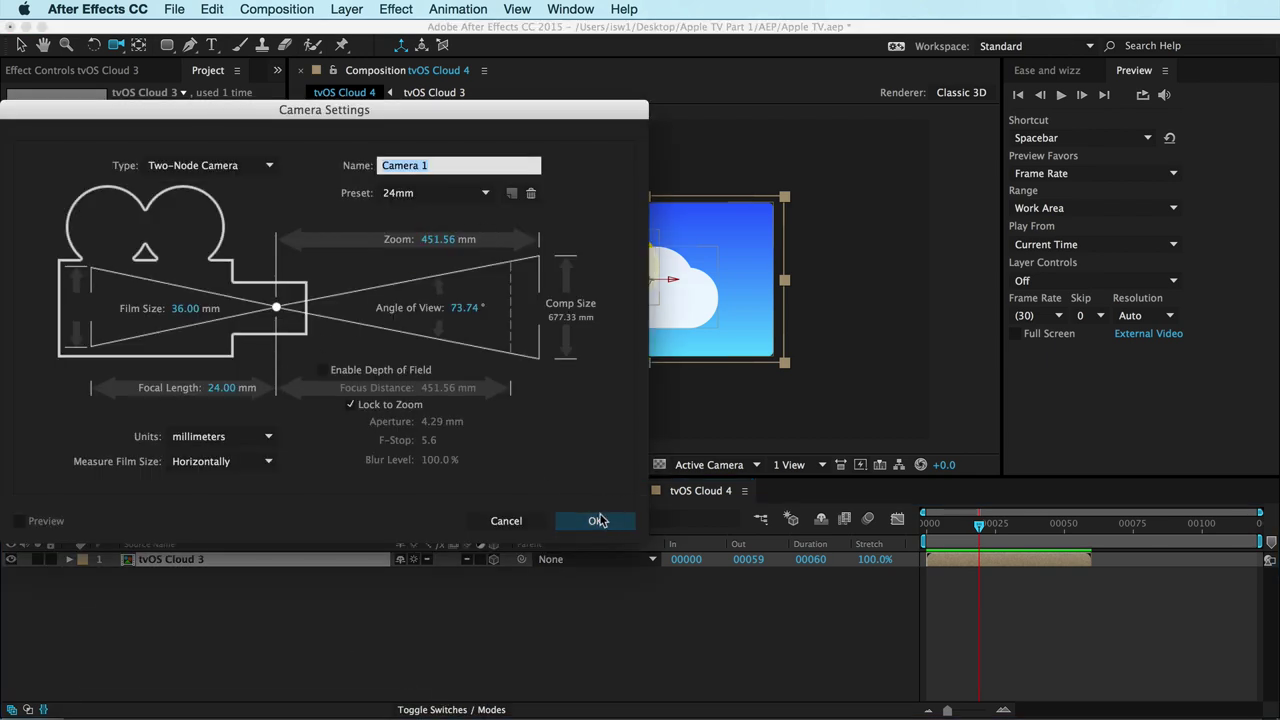
left_click(485, 195)
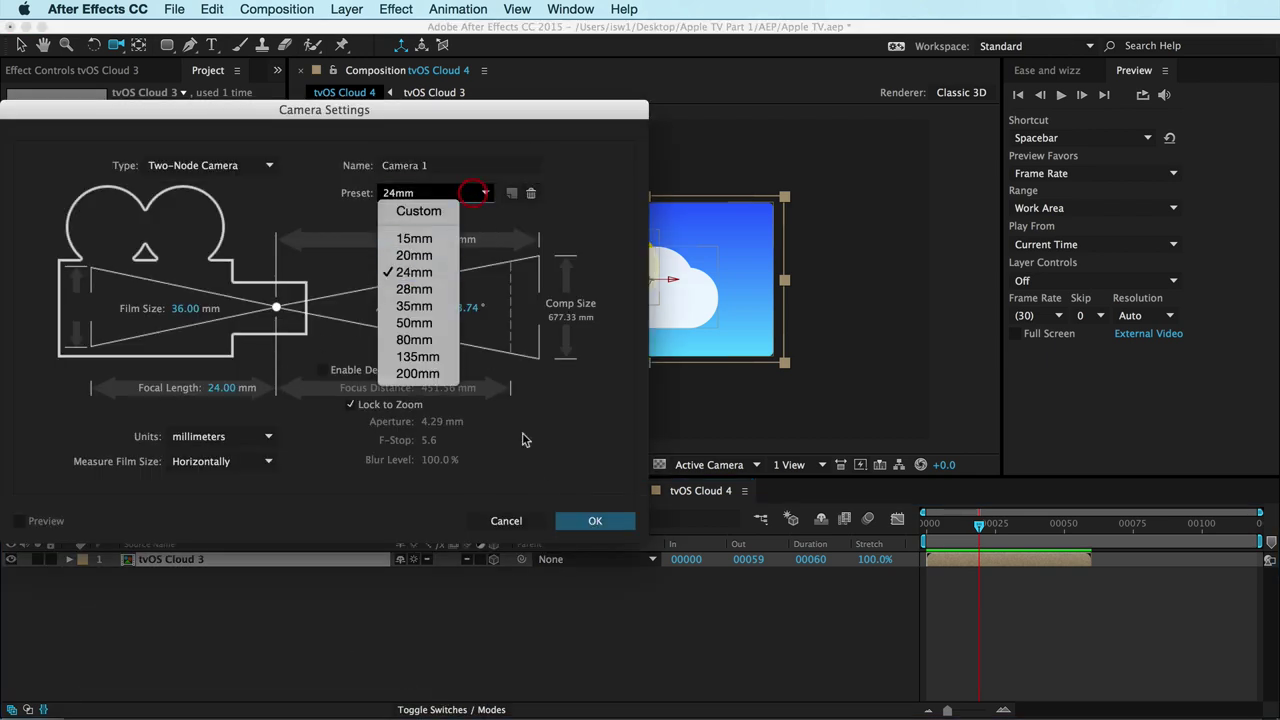
left_click(592, 523)
left_click(595, 522)
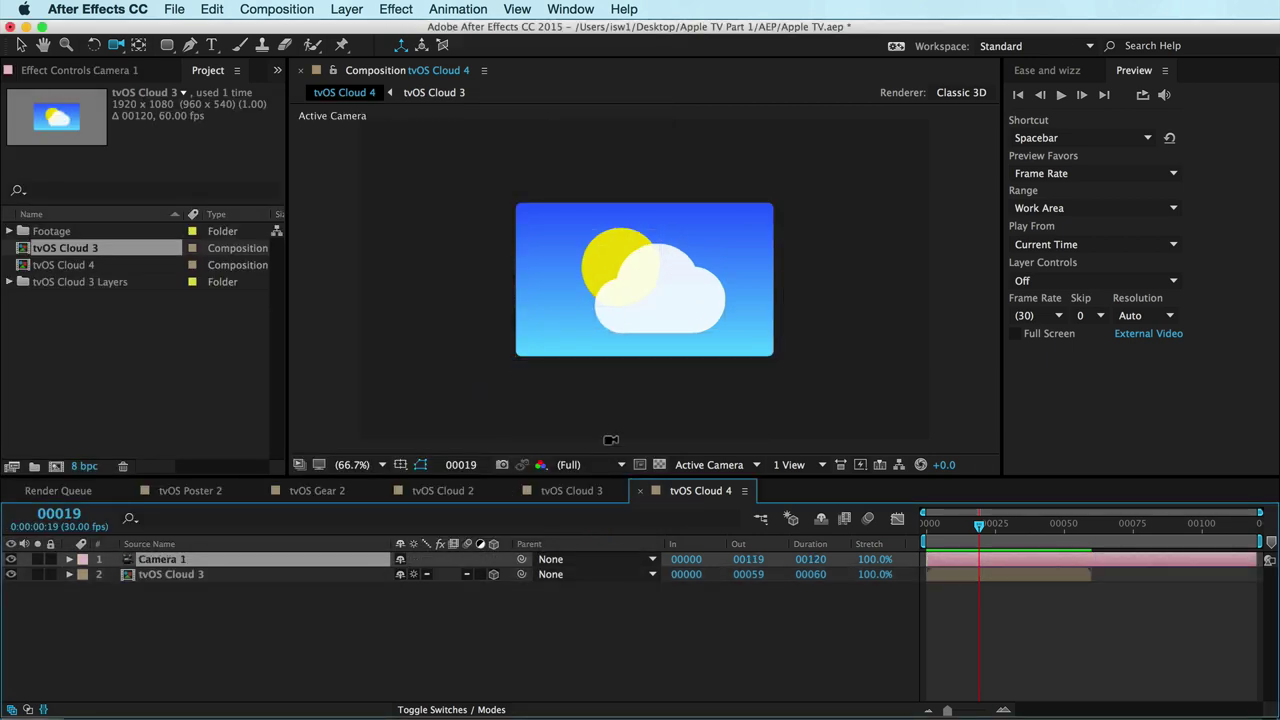
Add a white point light at 100% intensity that casts shadows with 35% darkness and 100 px diffusion, and deselect it.
right_click(198, 618)
mouse_move(358, 627)
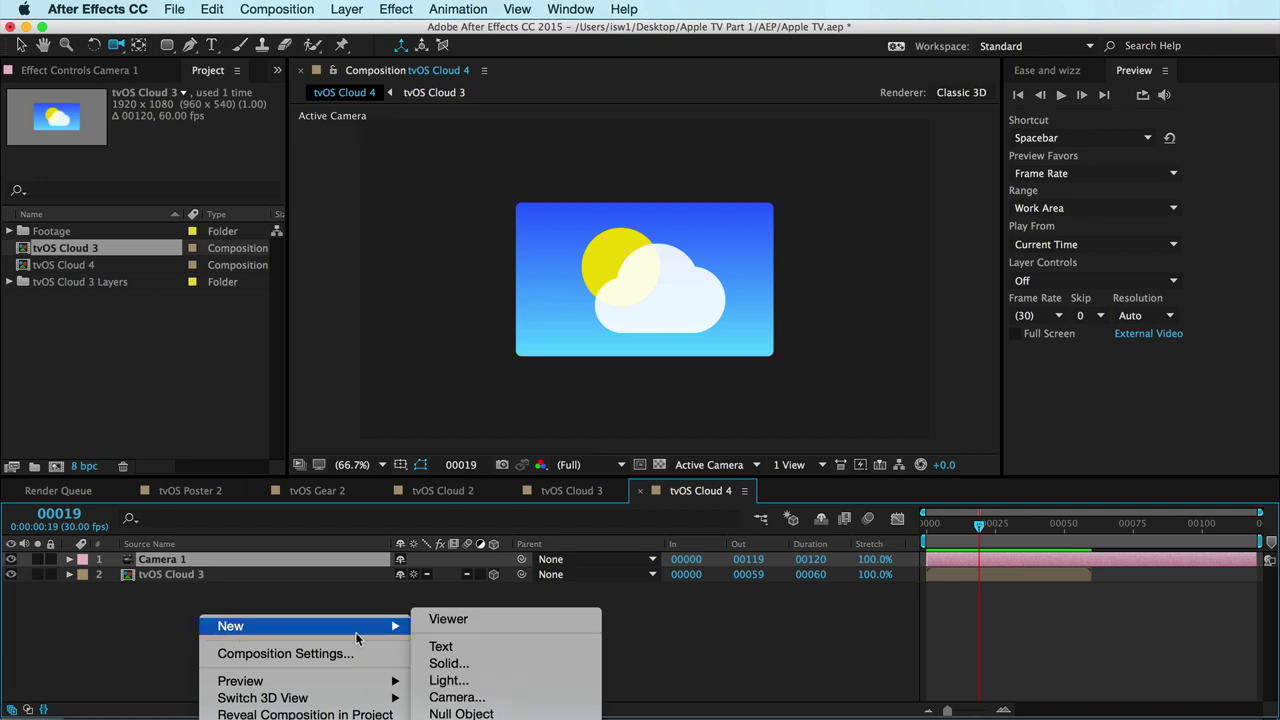
left_click(518, 686)
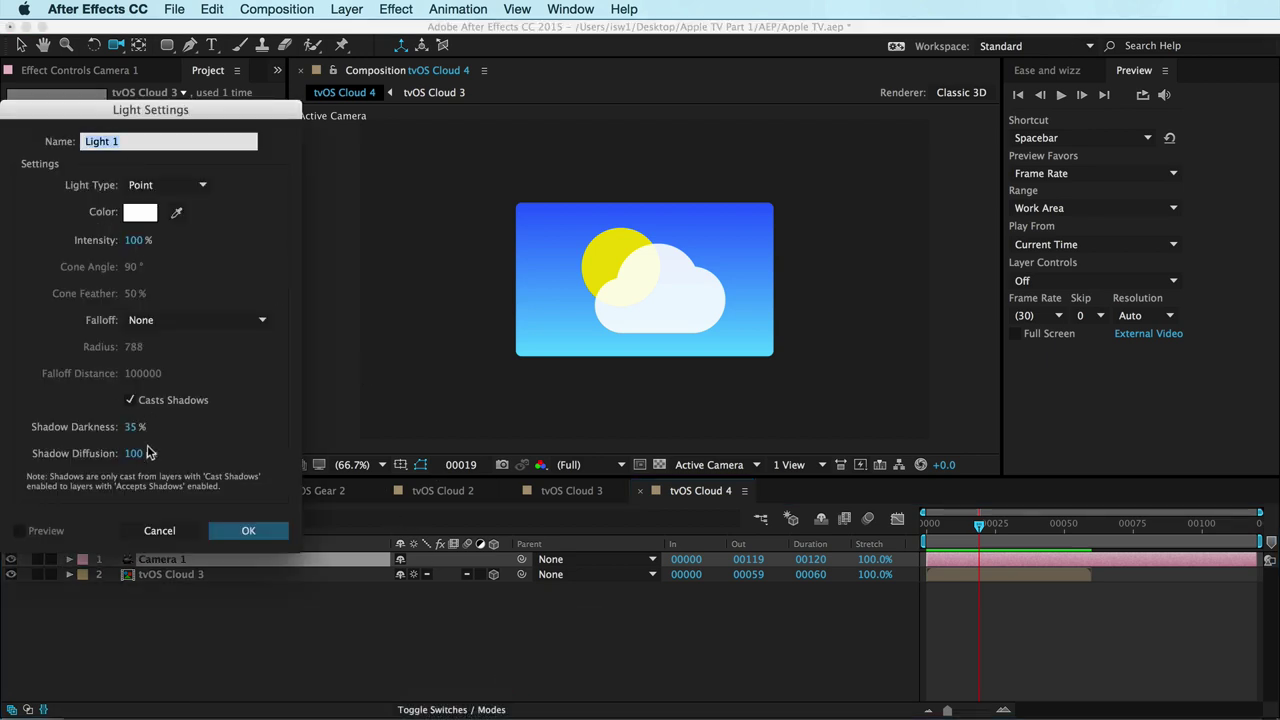
left_click(250, 530)
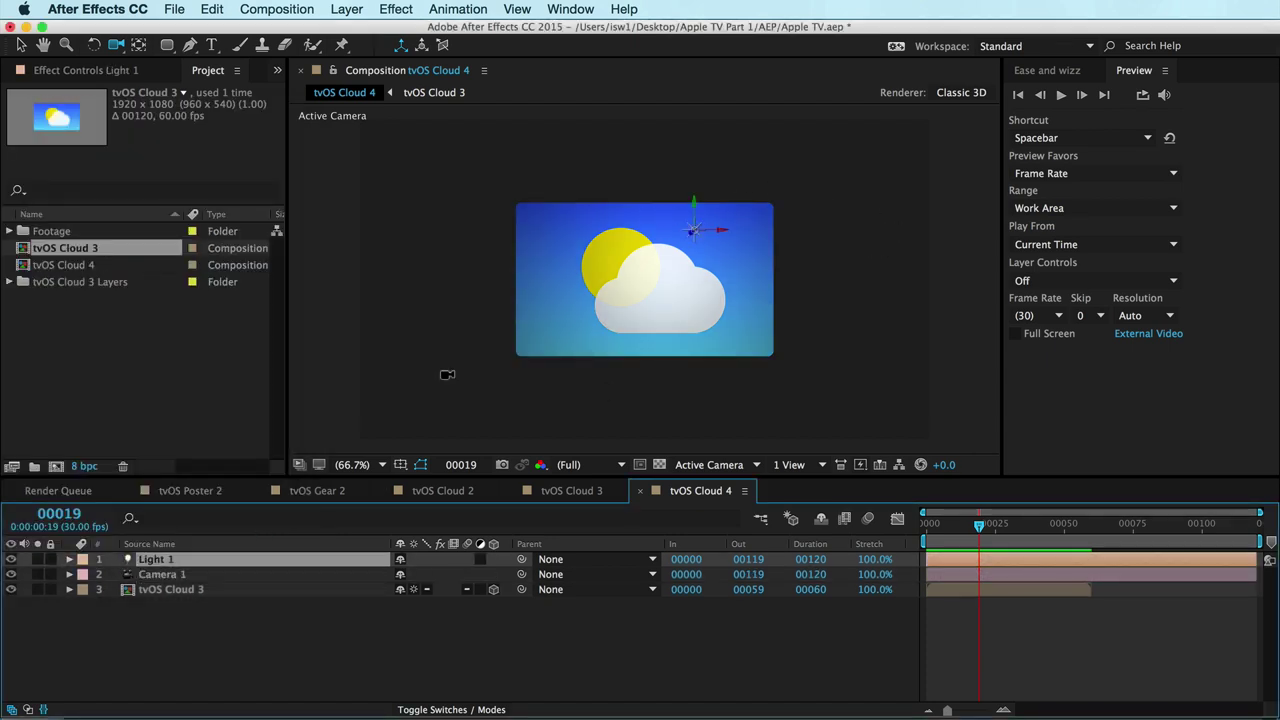
left_click(266, 648)
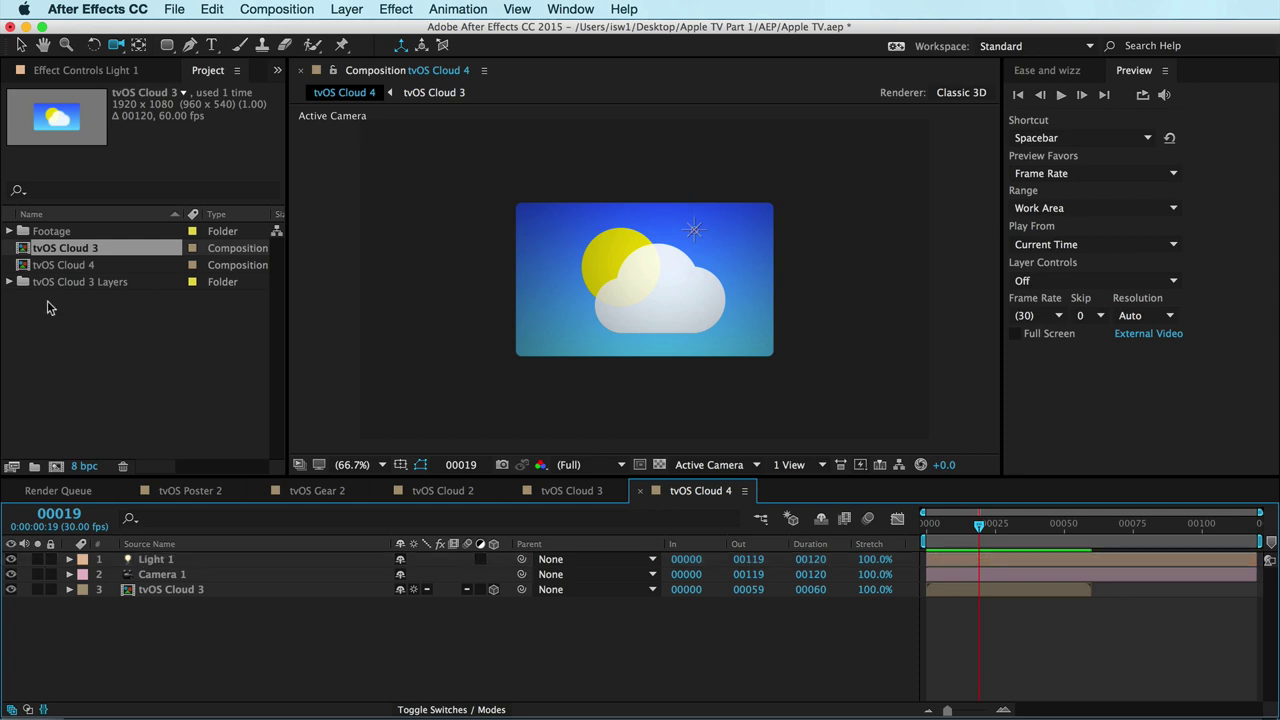
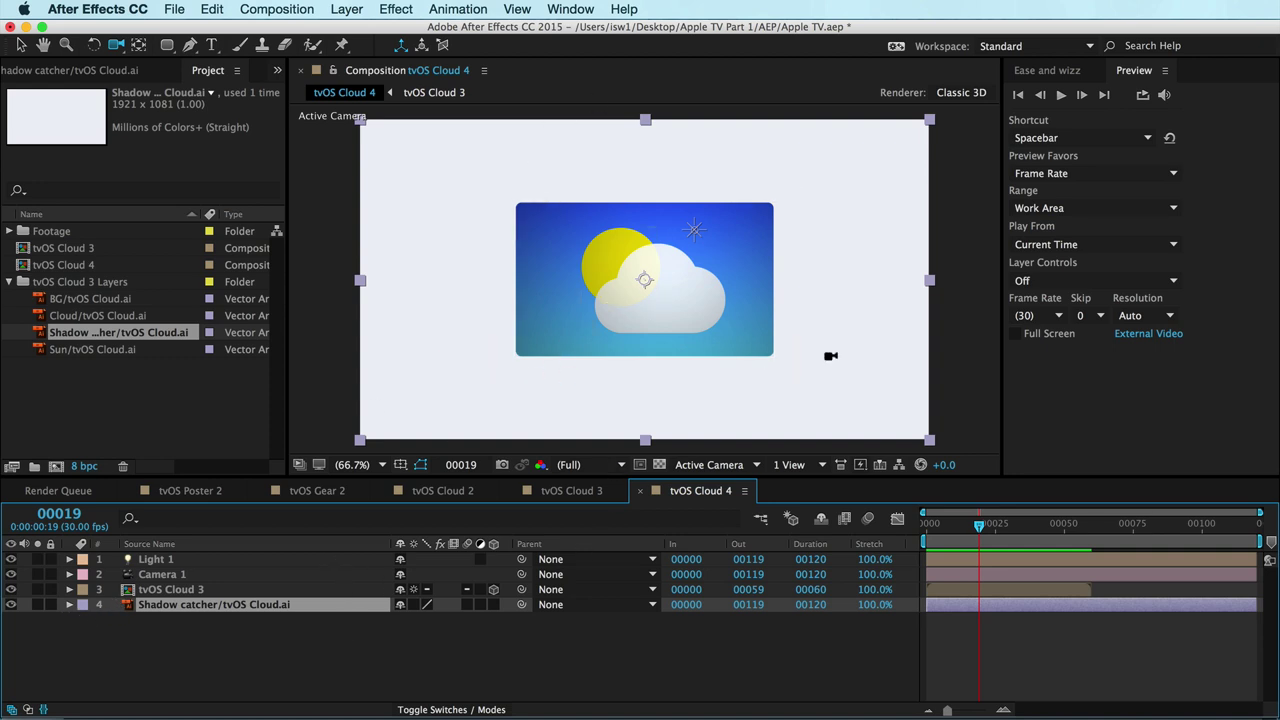
Check that the light casts shadows, and make the Shadow catcher layer a 3D layer.
double_click(128, 568)
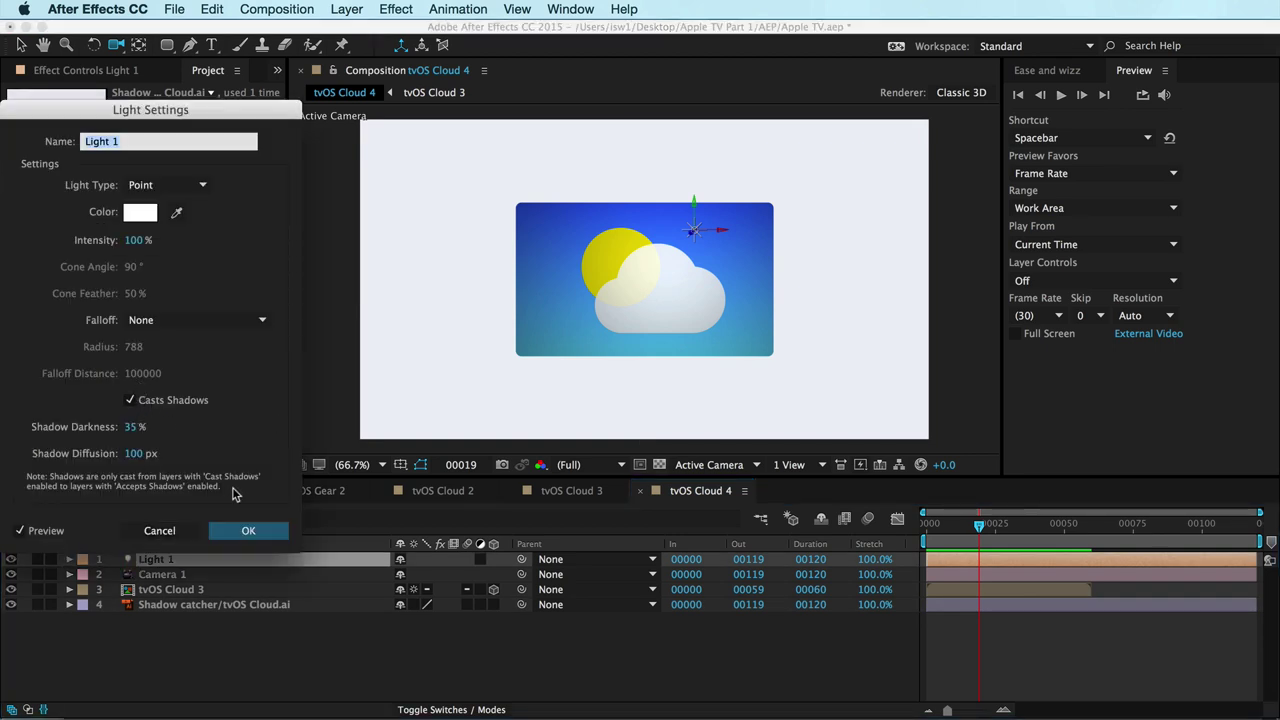
left_click(248, 530)
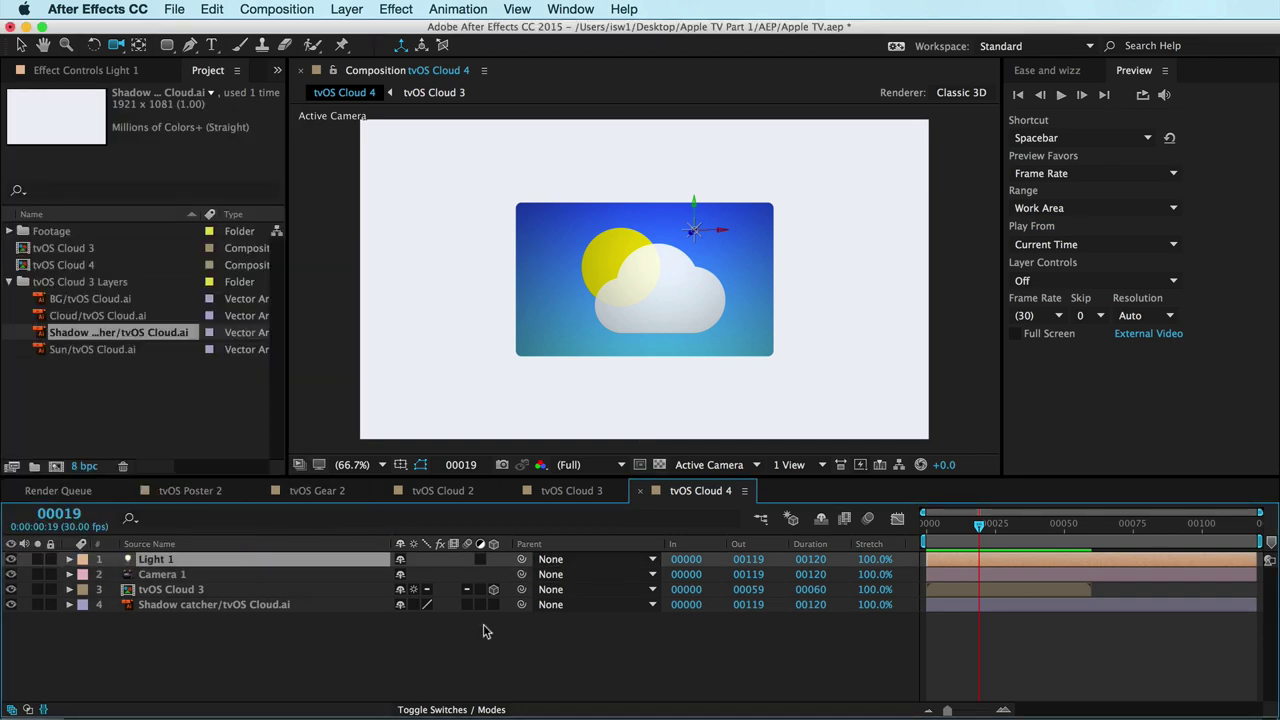
left_click(152, 607)
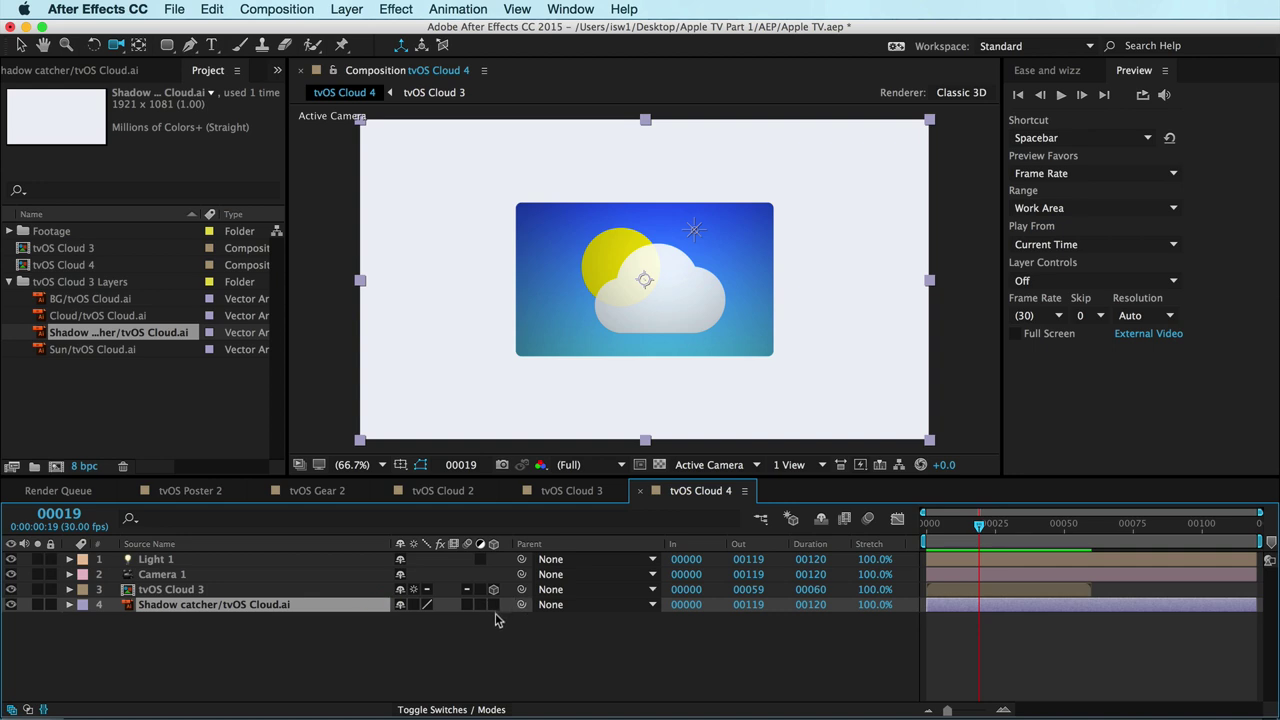
left_click(493, 605)
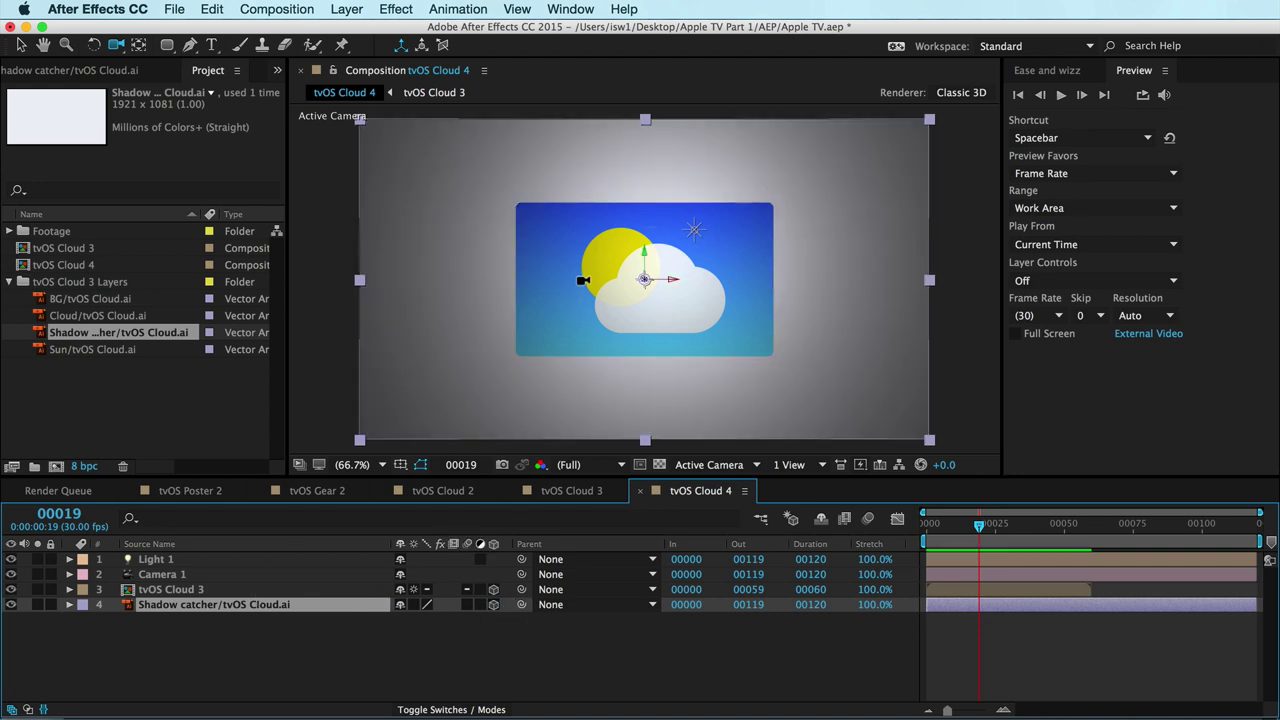
Turn off Accepts Lights in the Shadow catcher layer's material options.
left_click(69, 604)
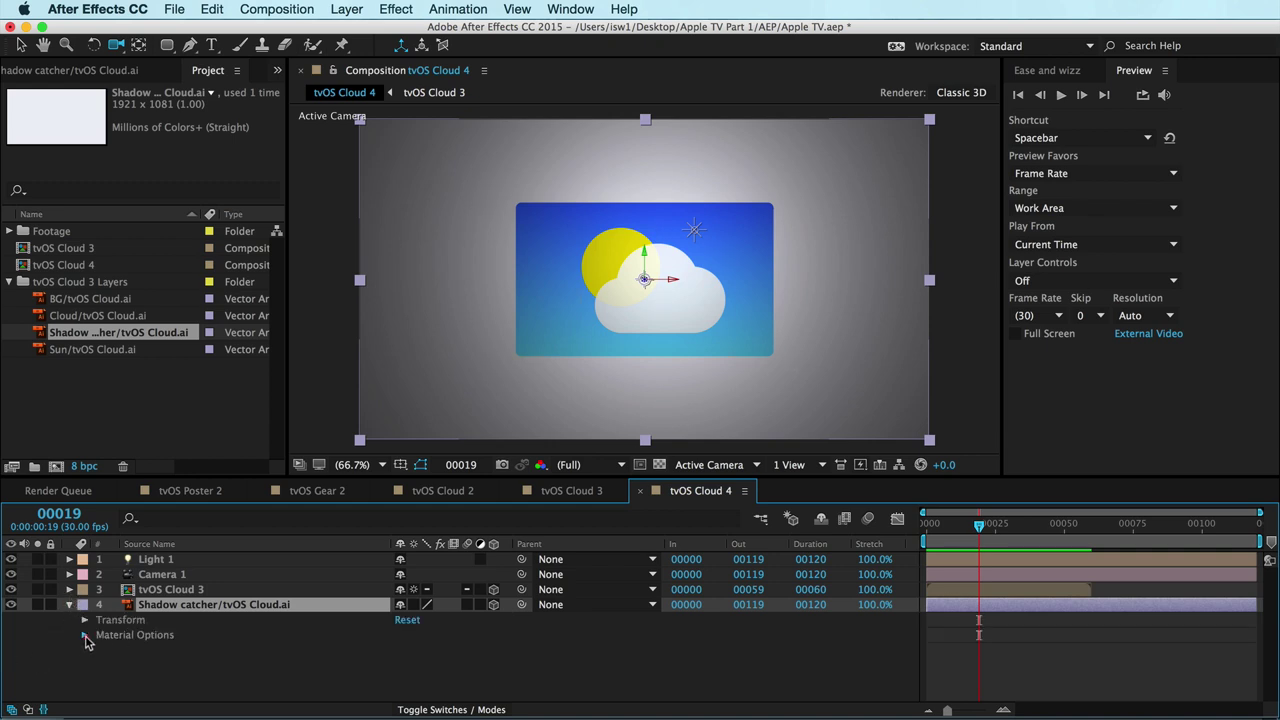
left_click(85, 636)
scroll(130, 645, "down", 2)
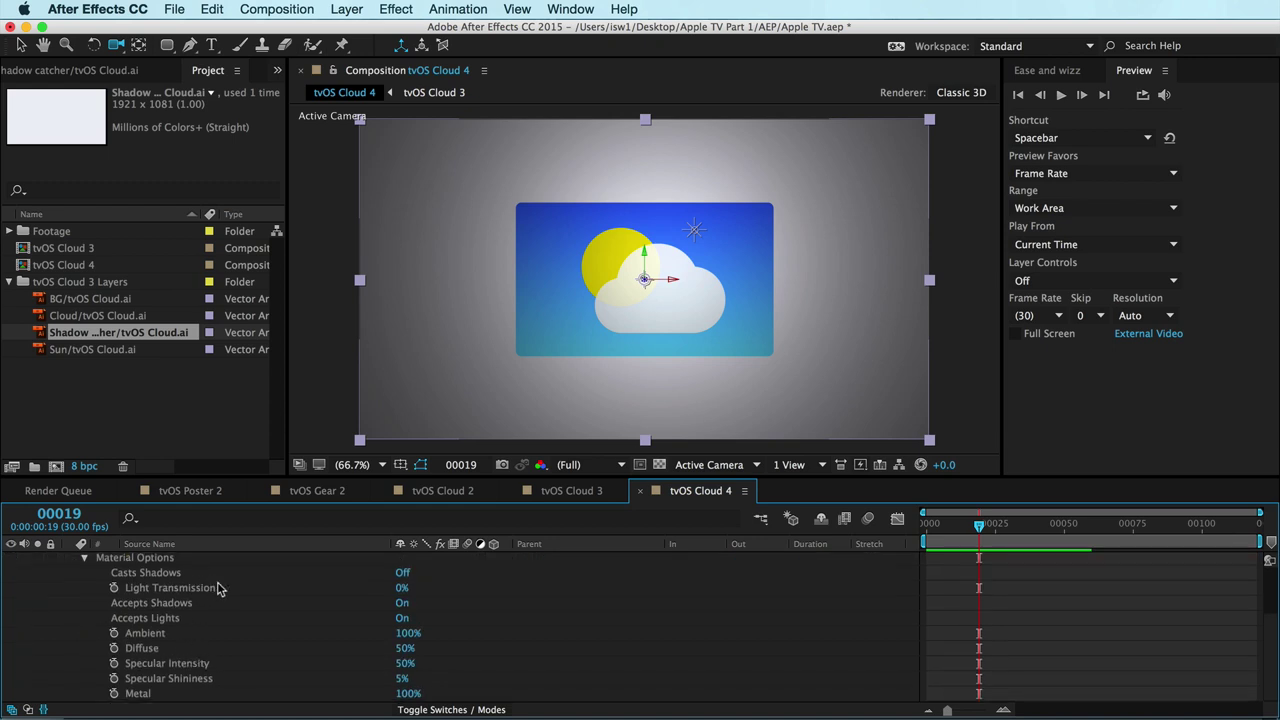
left_click(182, 624)
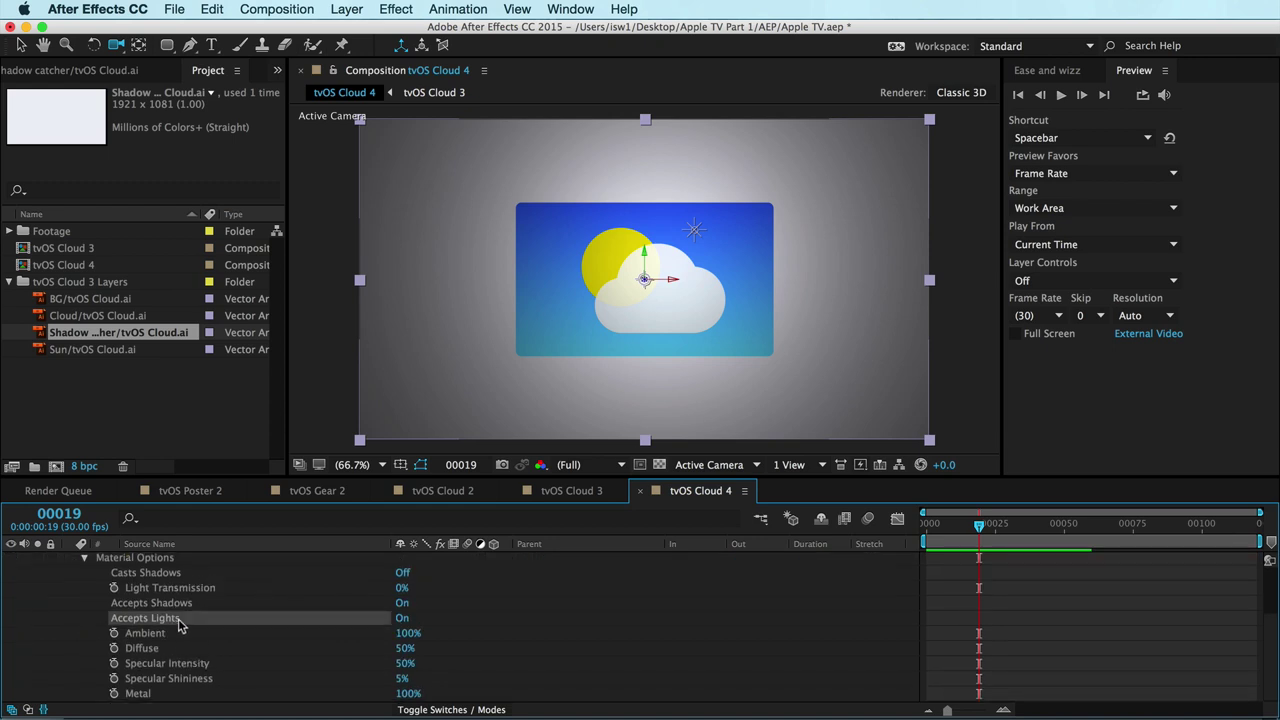
left_click(401, 618)
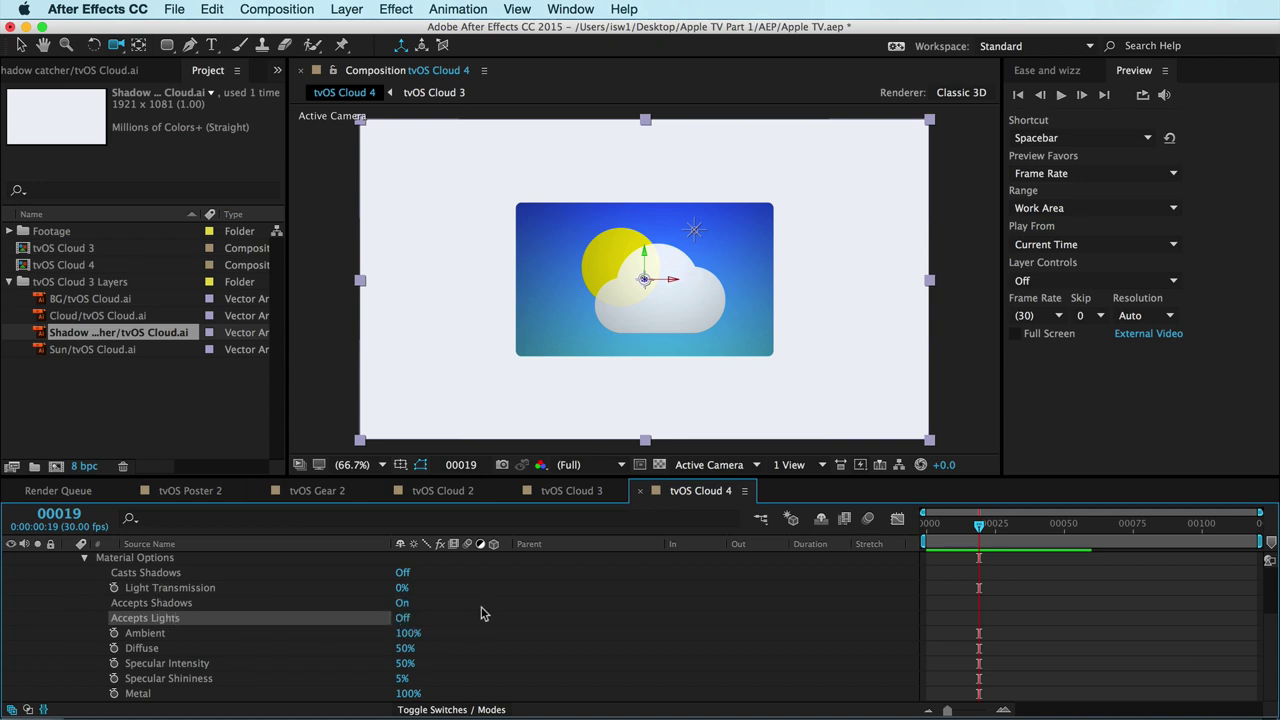
left_click(82, 558)
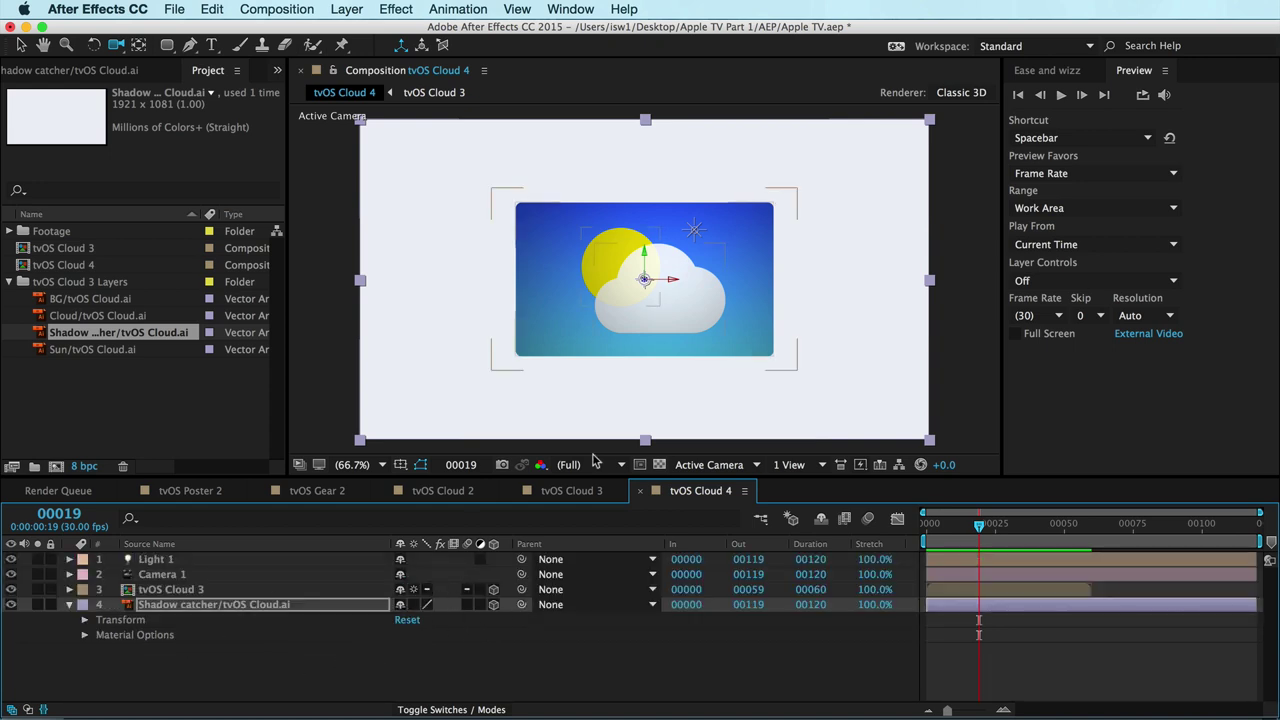
View the scene in Custom View 1 and move the Shadow catcher layer back to a Z position of 318.
left_click(712, 465)
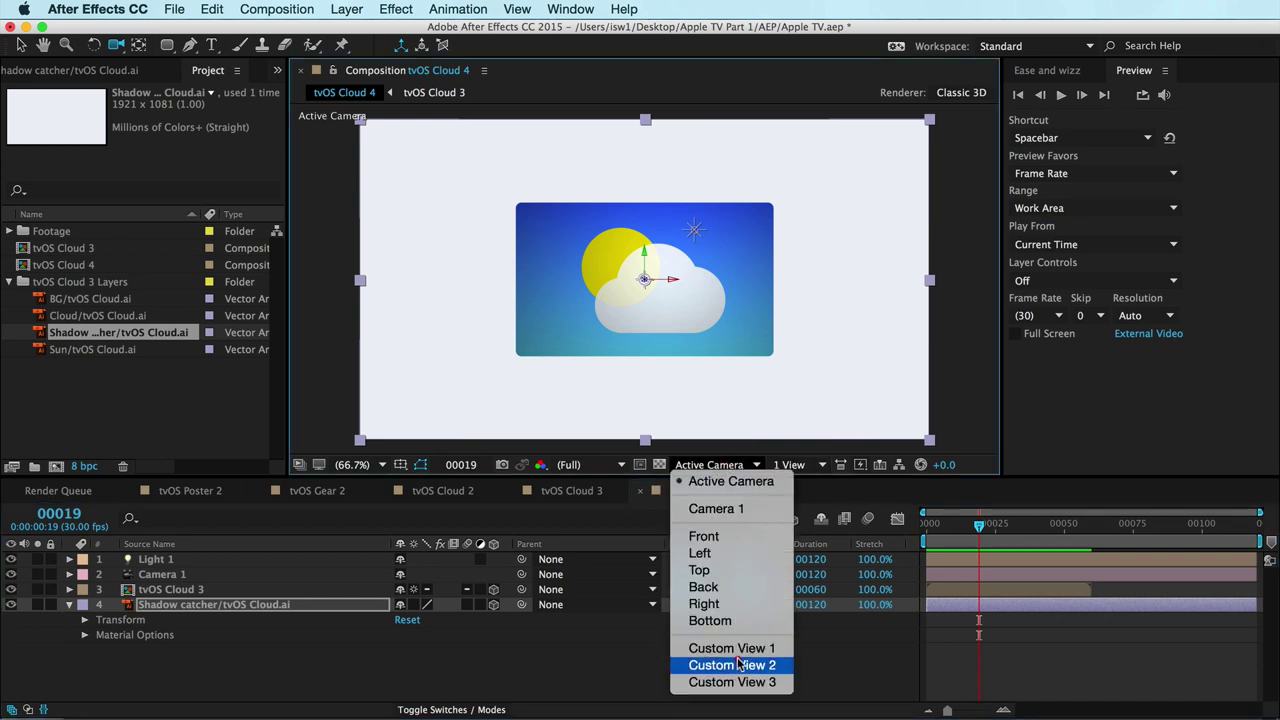
left_click(735, 648)
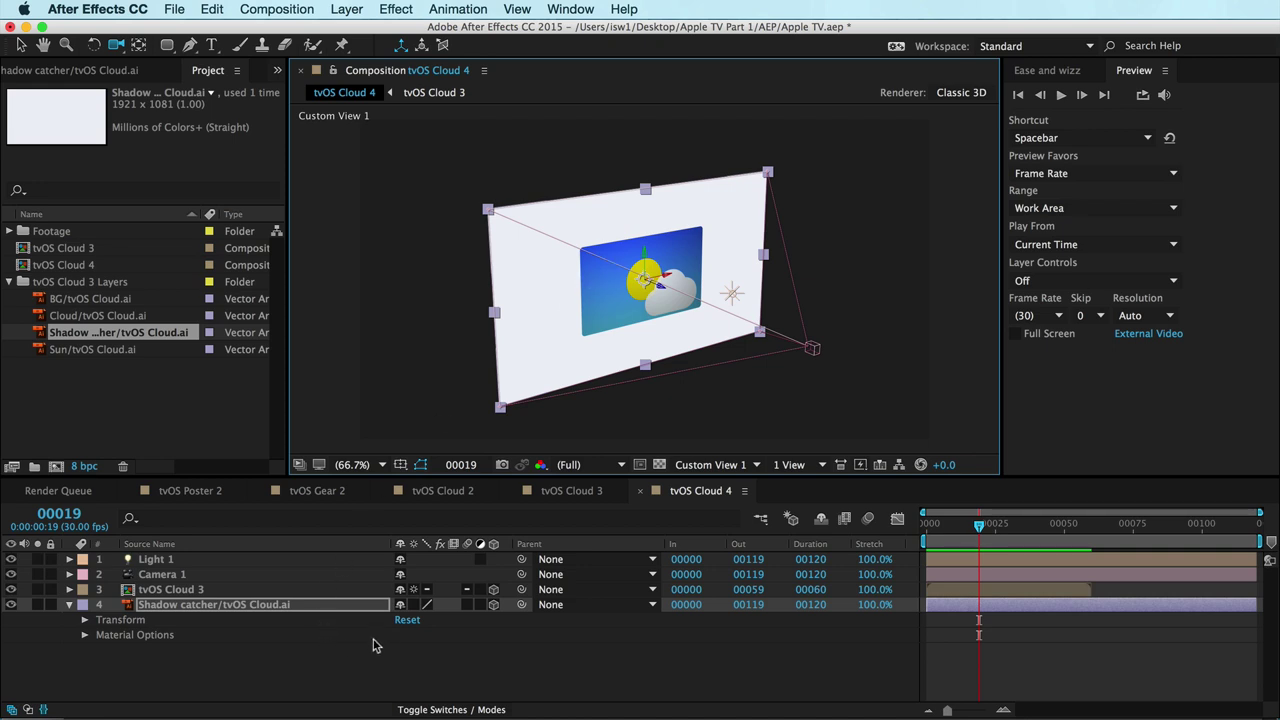
left_click(183, 618)
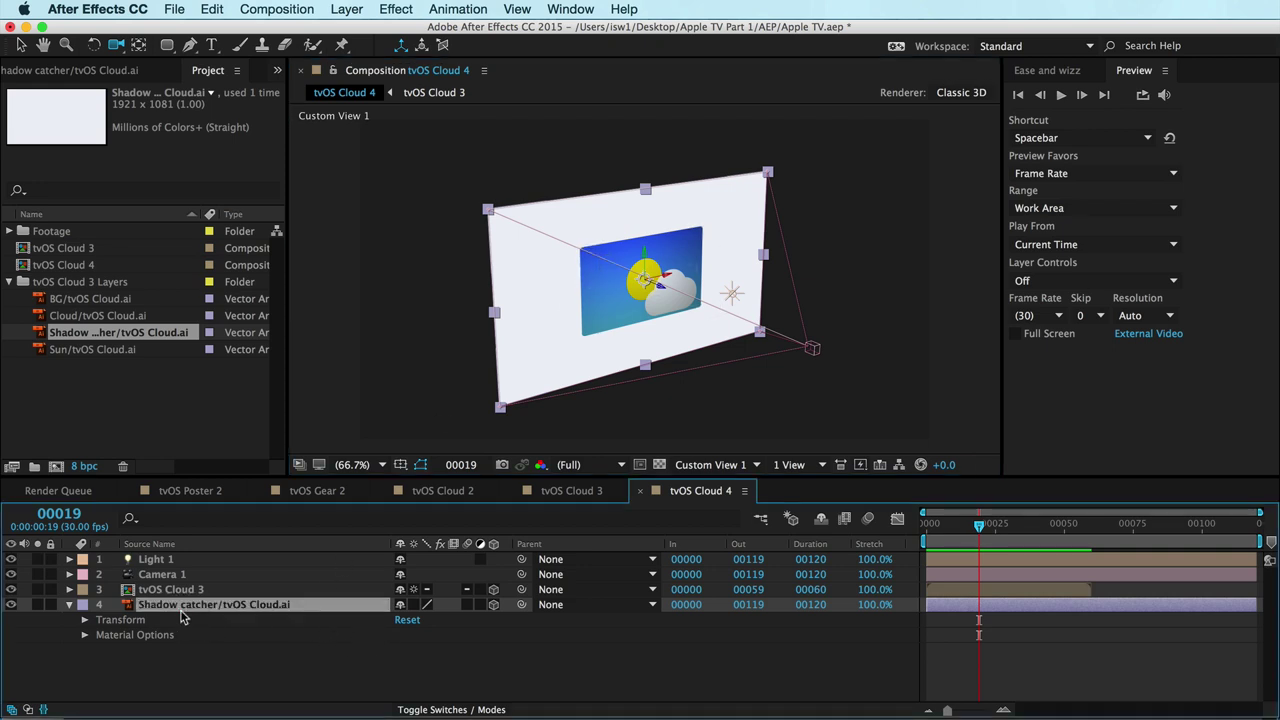
key("p")
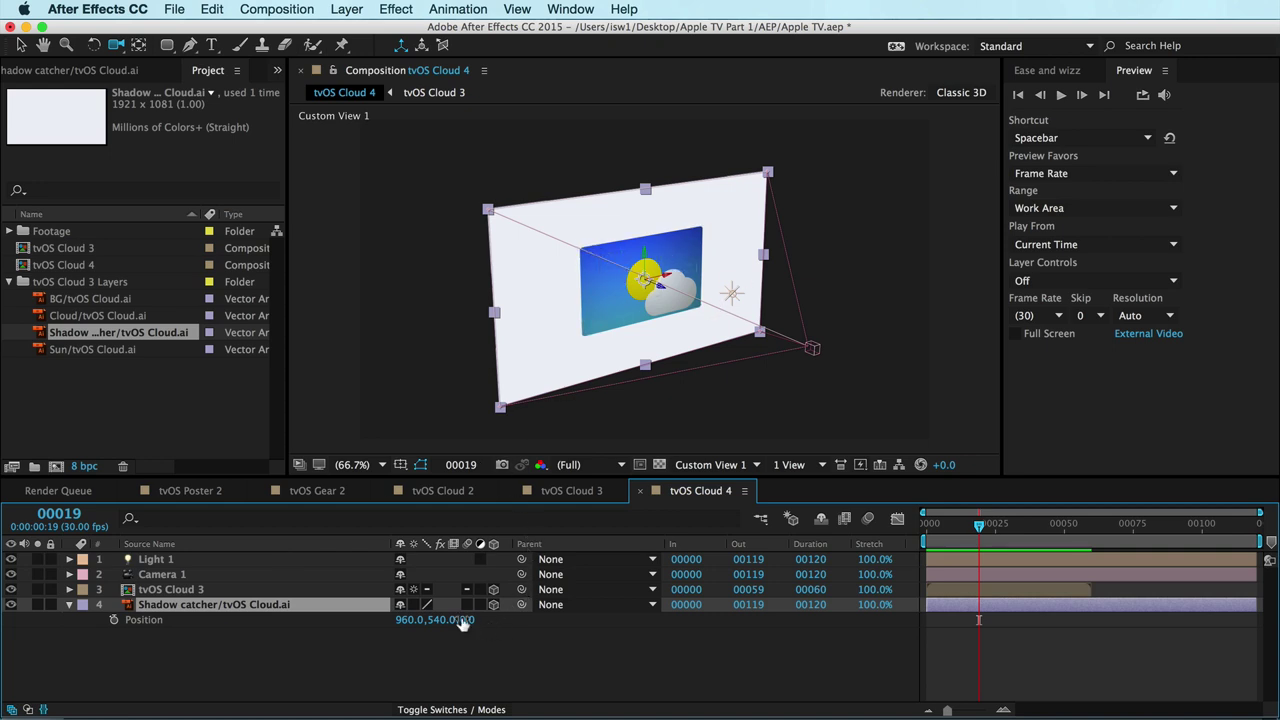
left_click_drag(463, 622, 732, 614)
key("Return")
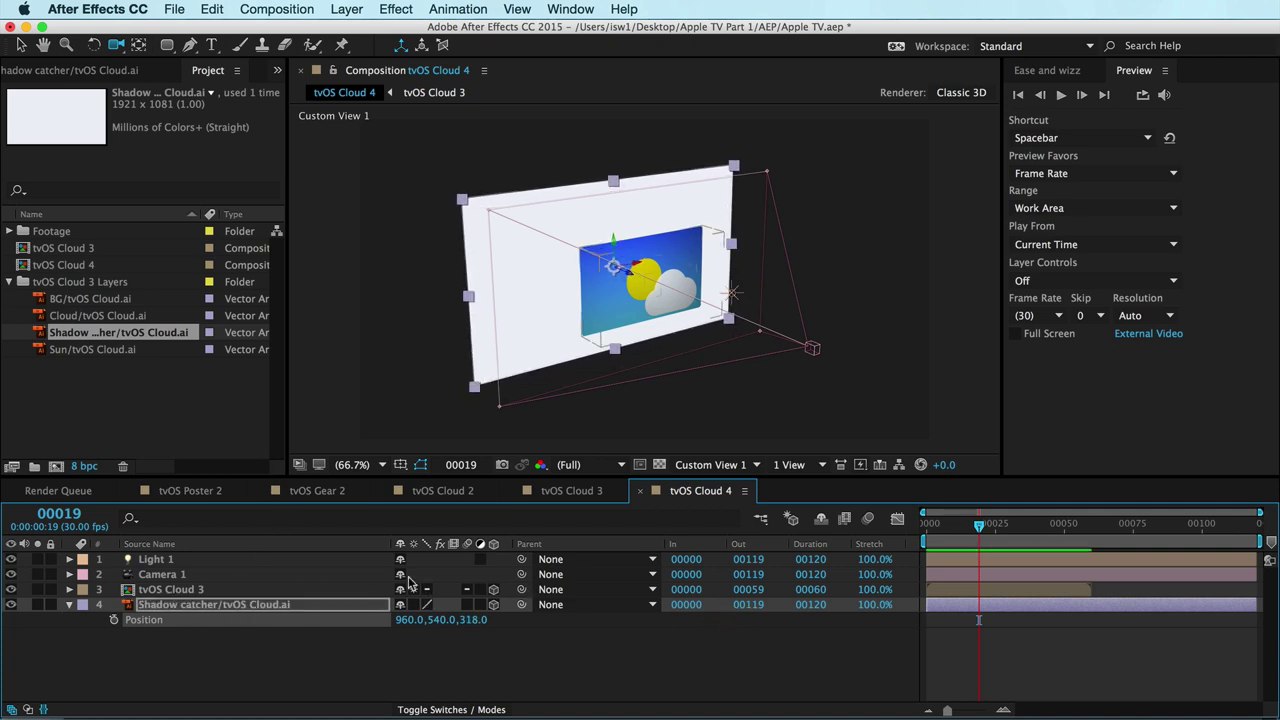
Switch back to the Active Camera view and scale the Shadow catcher layer to 160% so it fills the frame.
left_click(722, 467)
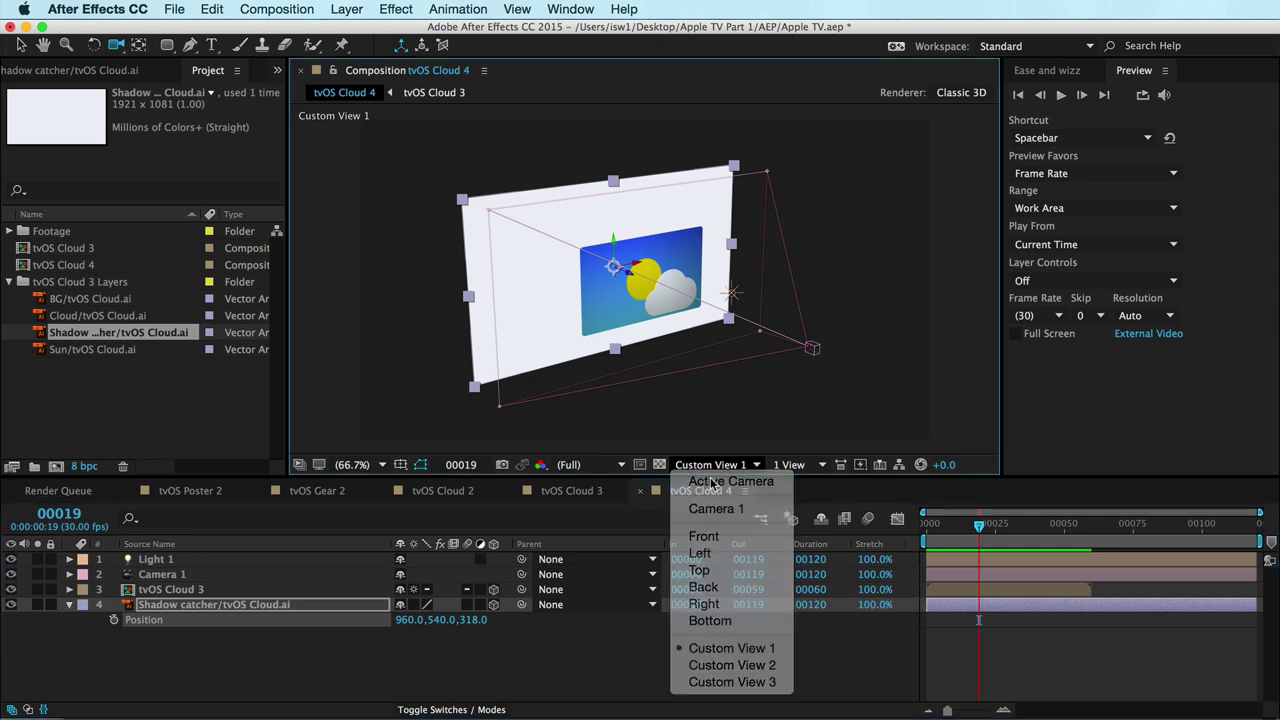
left_click(726, 480)
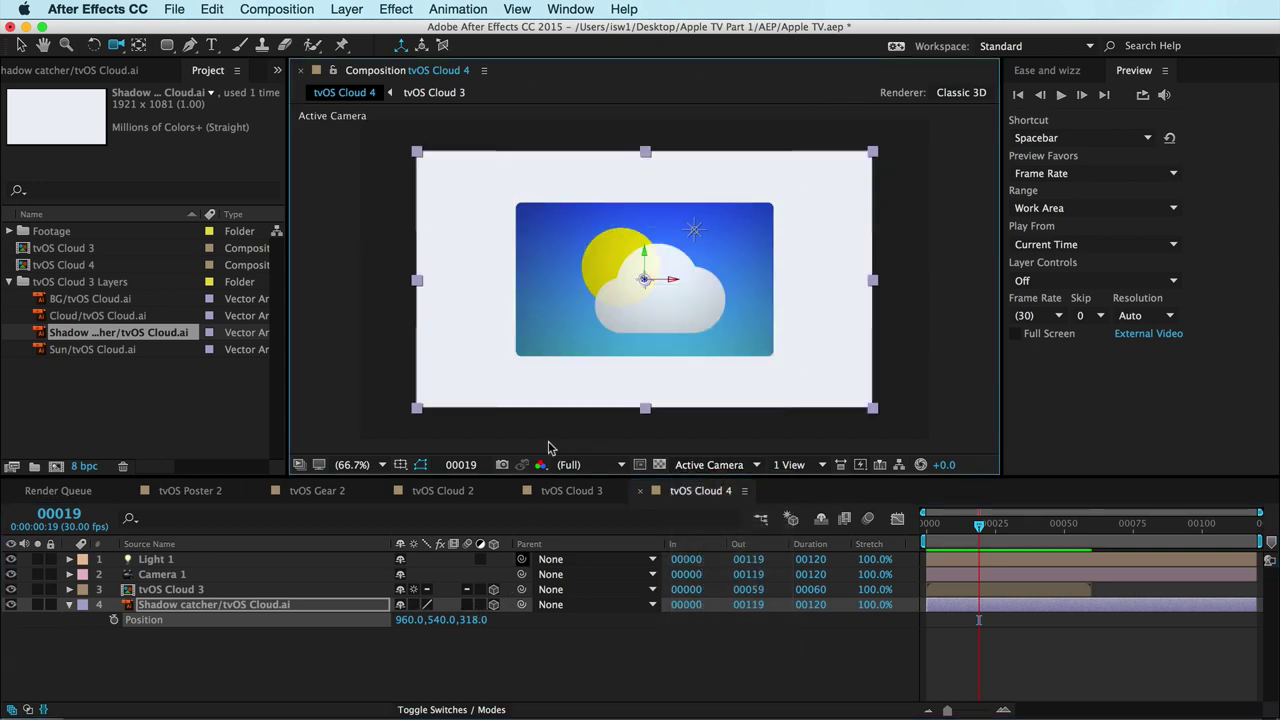
key("s")
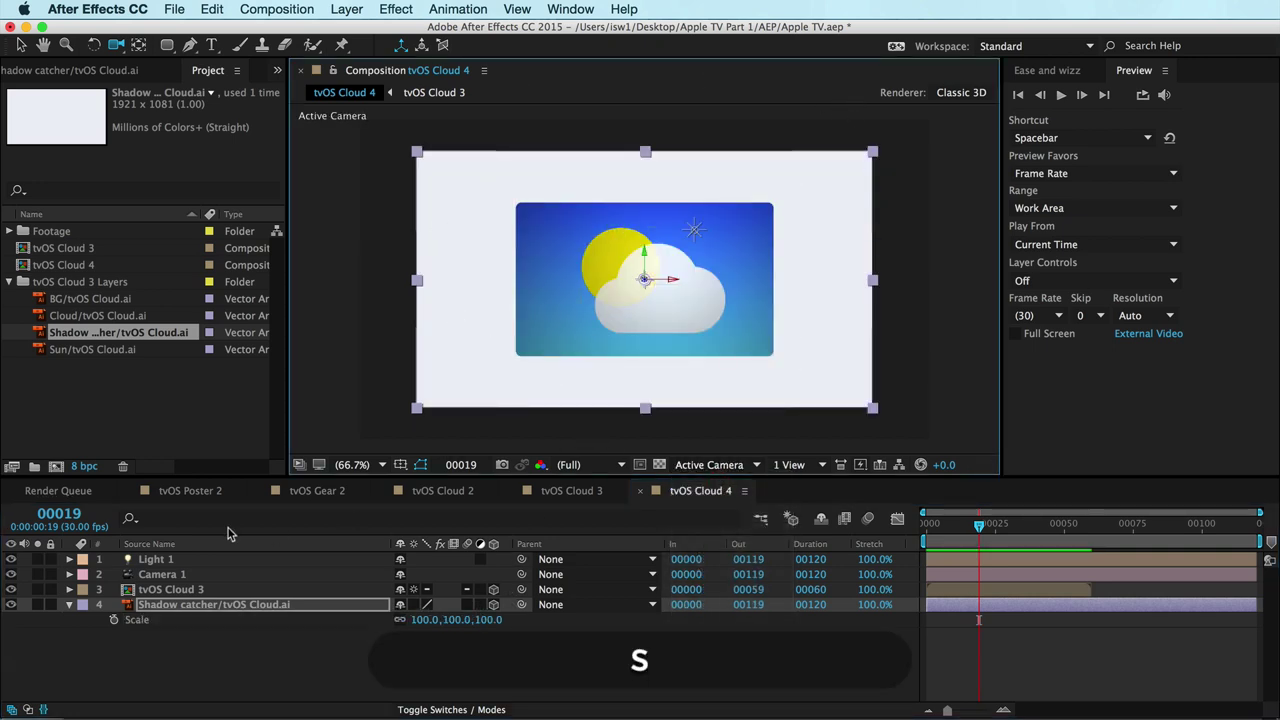
left_click_drag(428, 619, 476, 619)
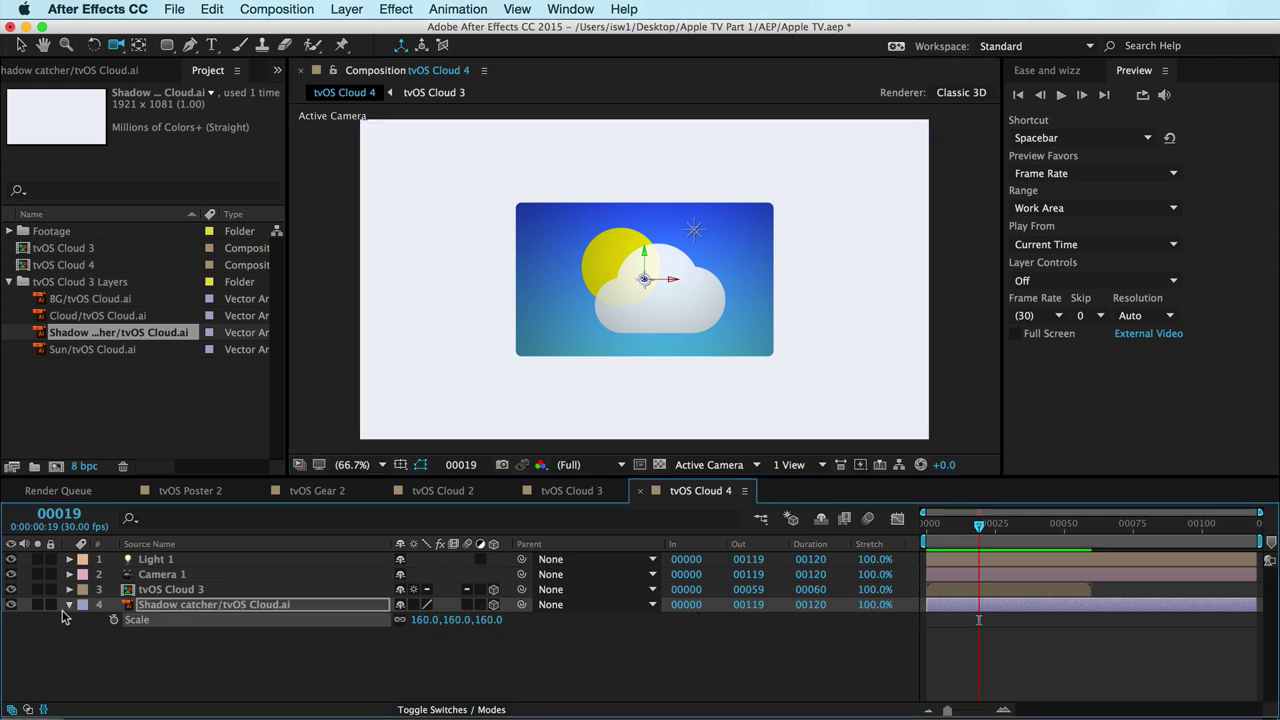
Turn on Casts Shadows in the BG layer's material options inside tvOS Cloud 3, and return to the tvOS Cloud 4 composition.
double_click(130, 594)
left_click(145, 652)
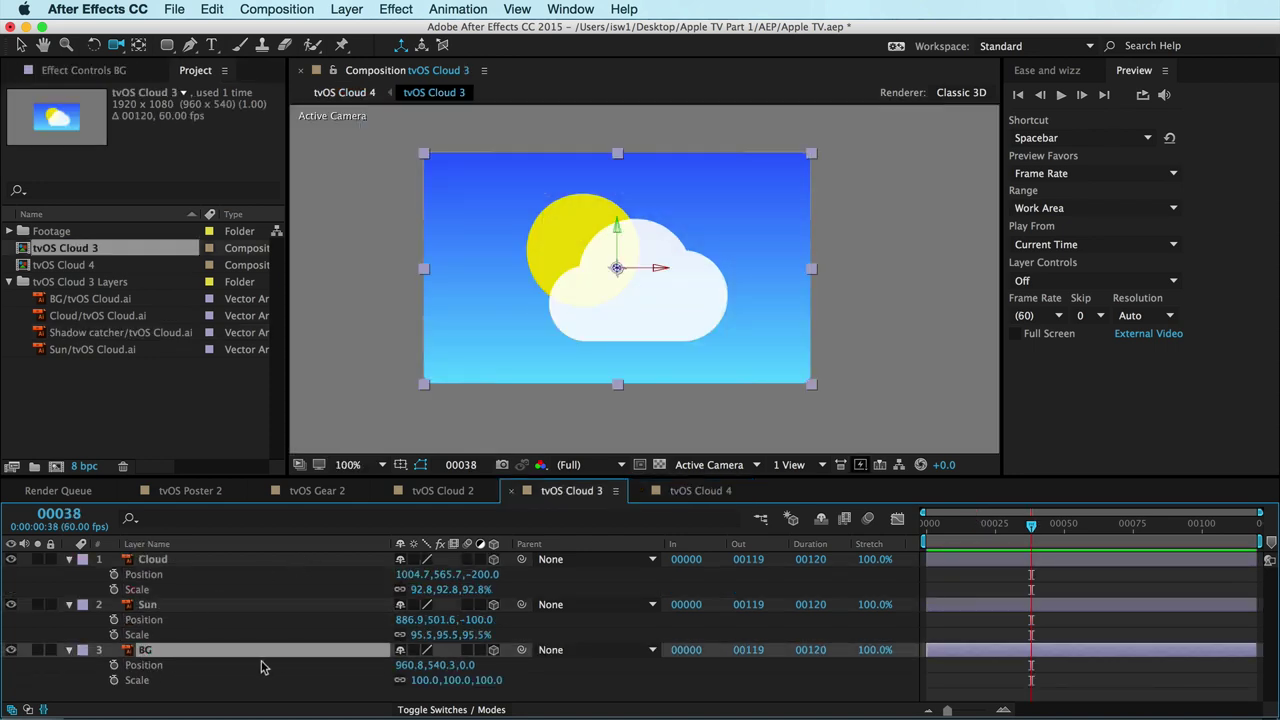
left_click(68, 651)
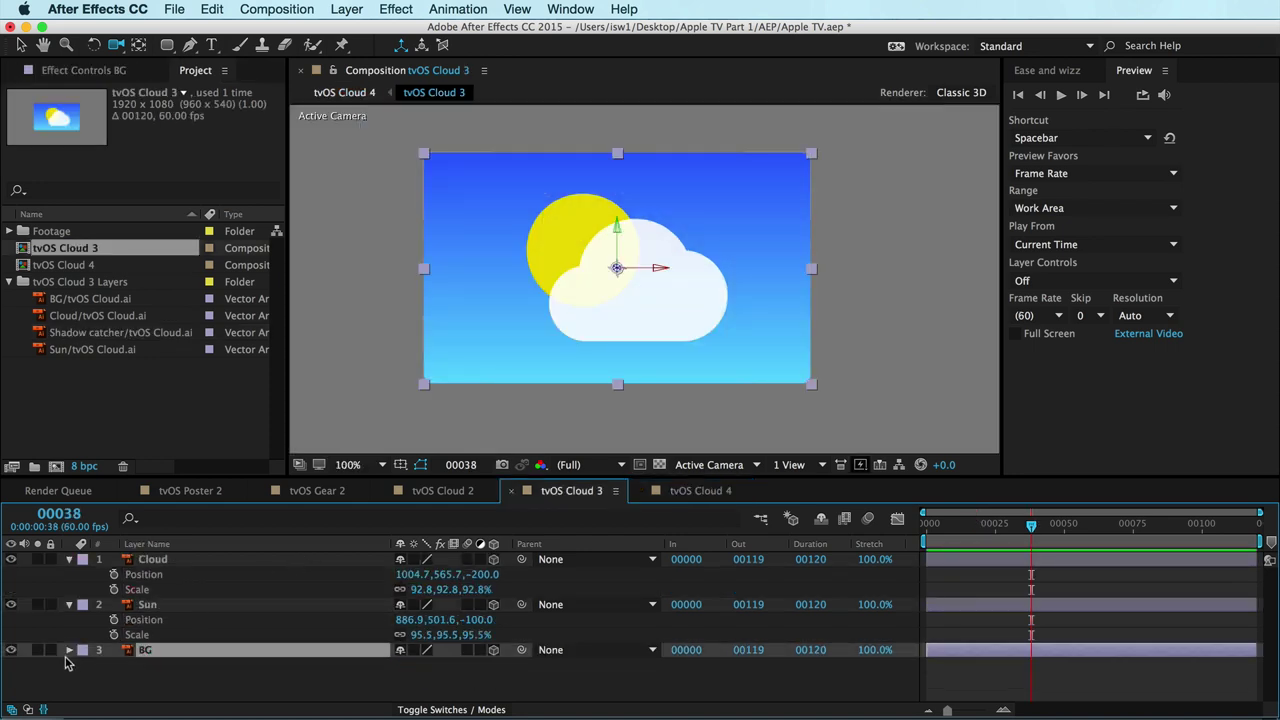
left_click(68, 651)
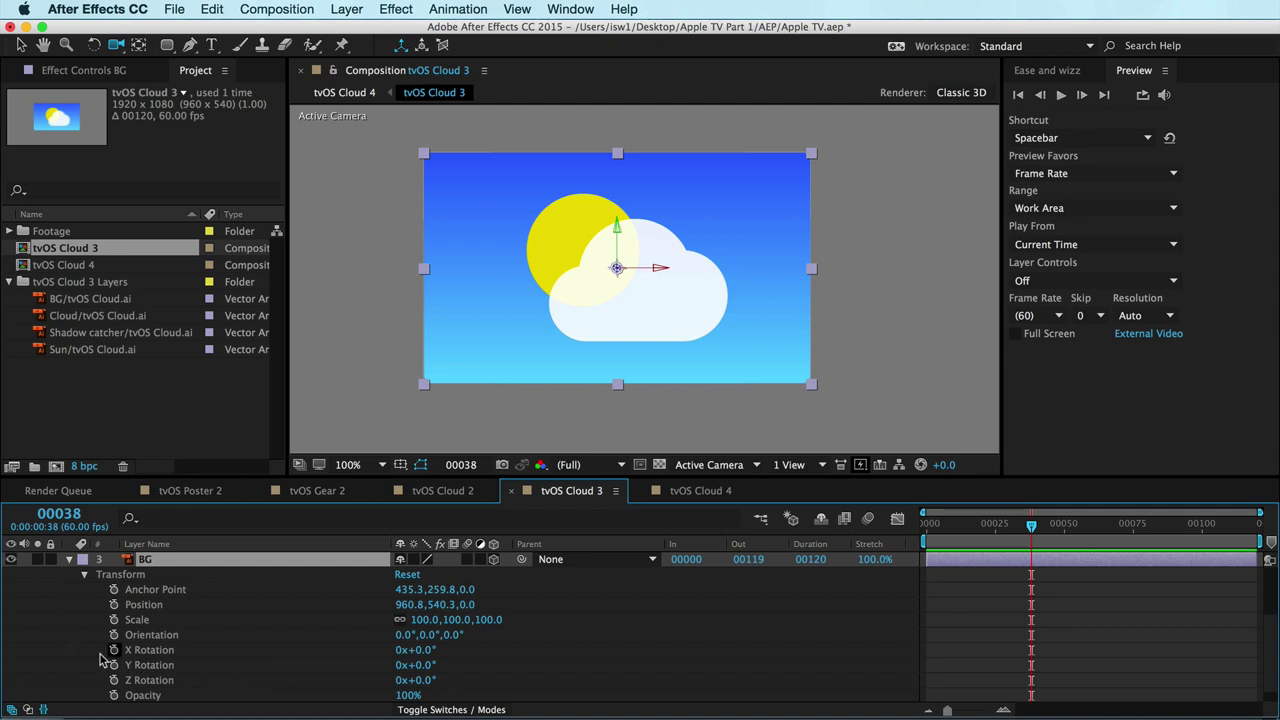
left_click(85, 576)
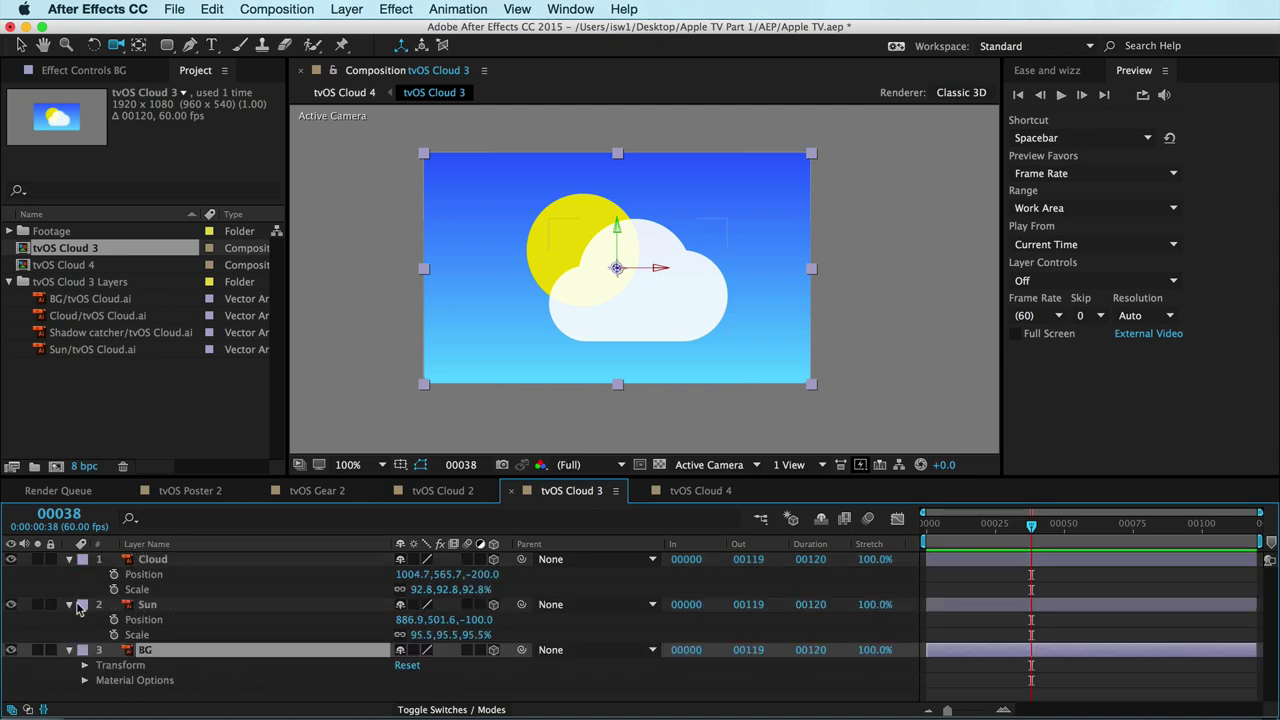
left_click(85, 680)
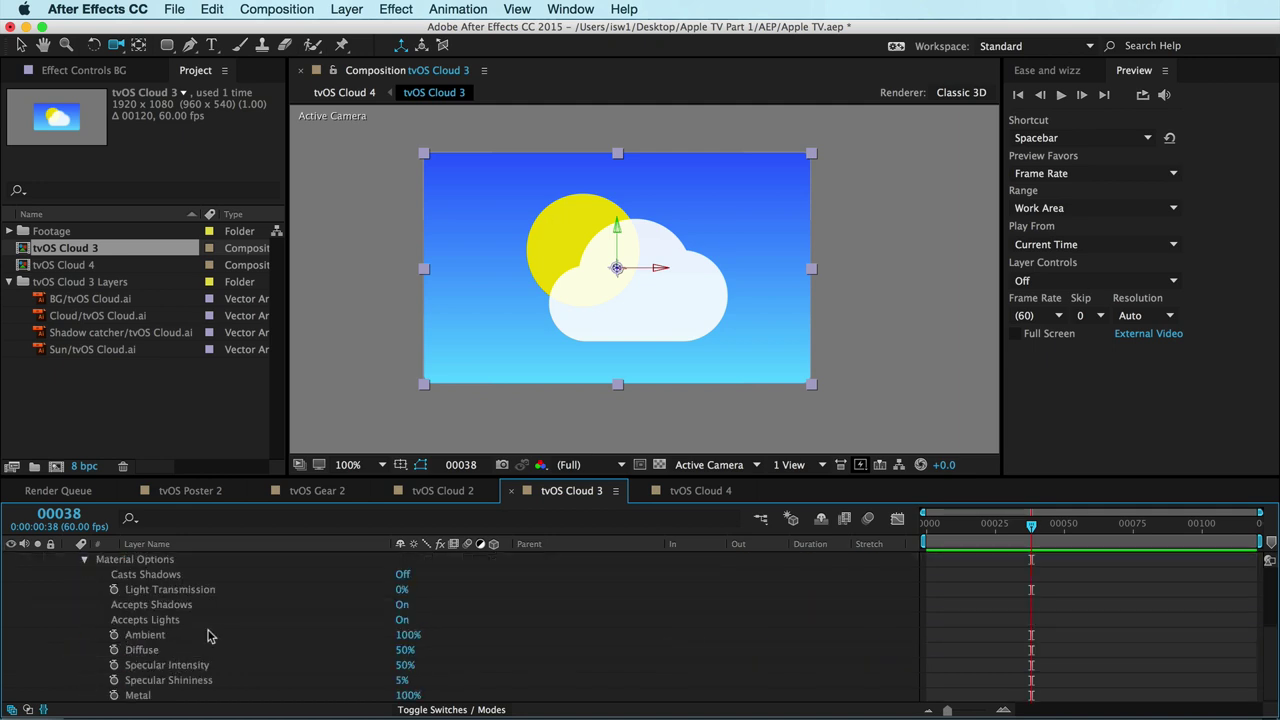
left_click(401, 575)
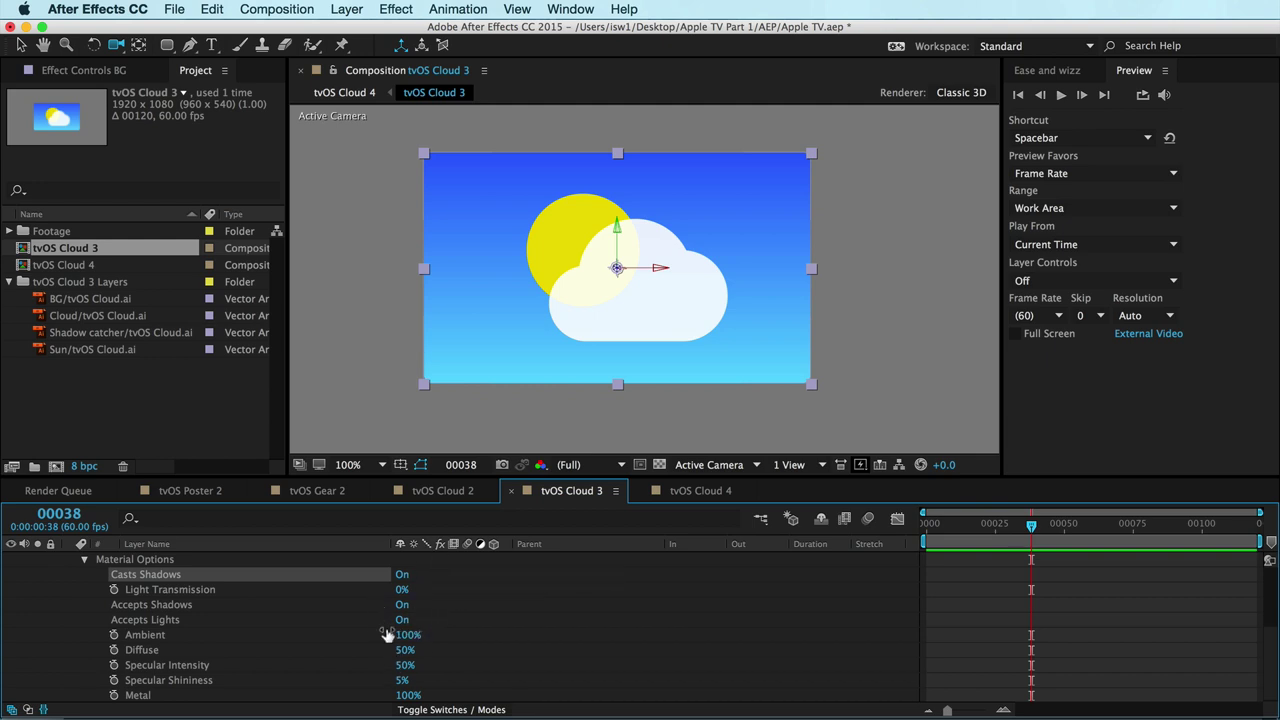
left_click(693, 492)
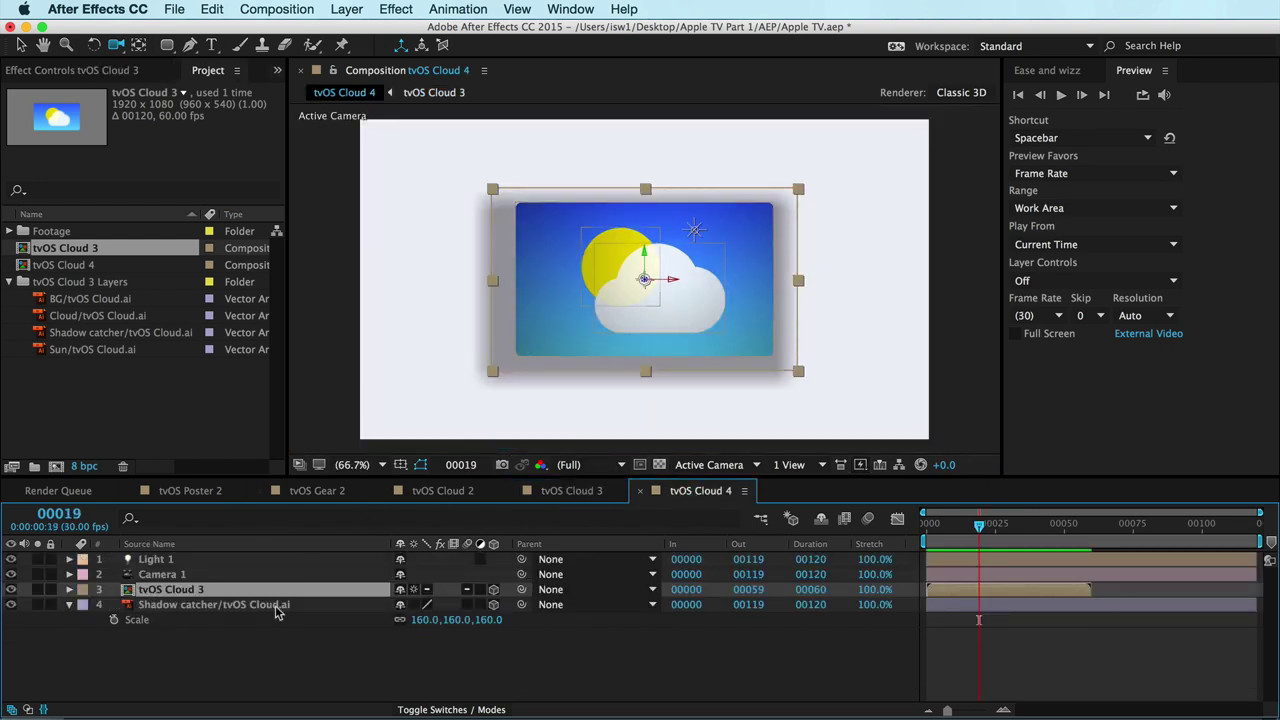
Set Light 1's shadow darkness to 100% and its shadow diffusion to 0 px.
double_click(127, 565)
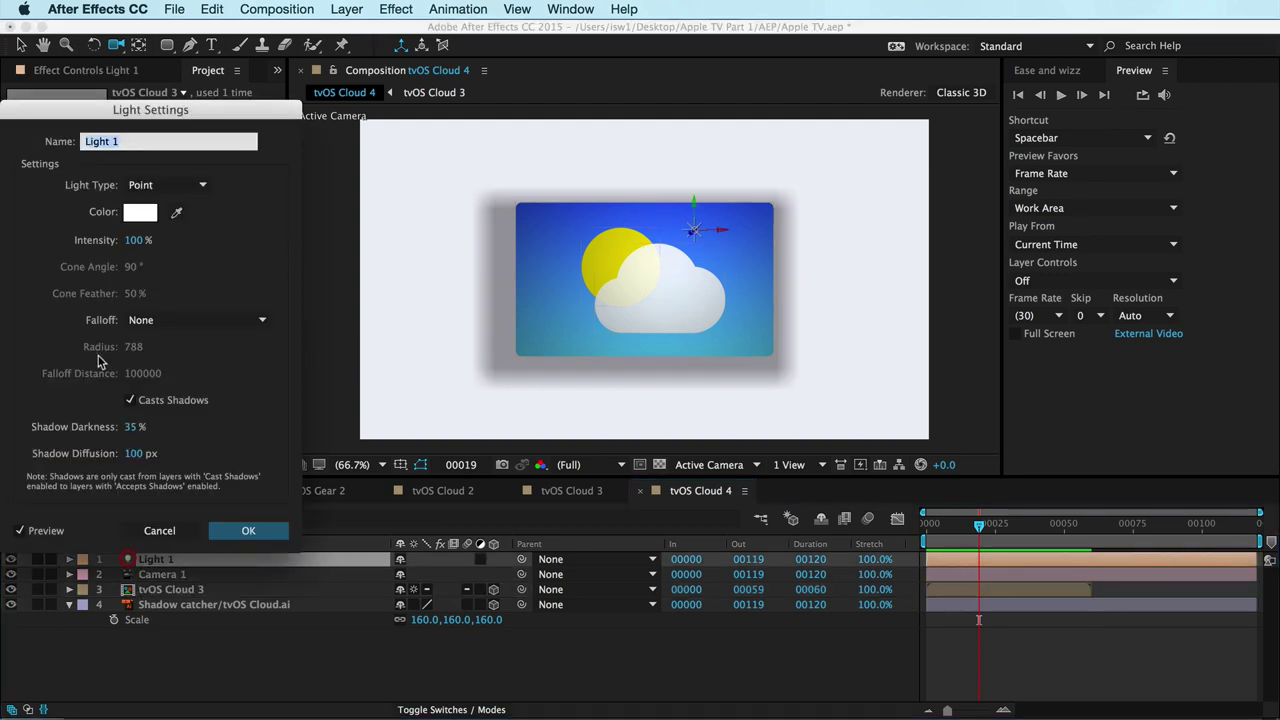
left_click(133, 427)
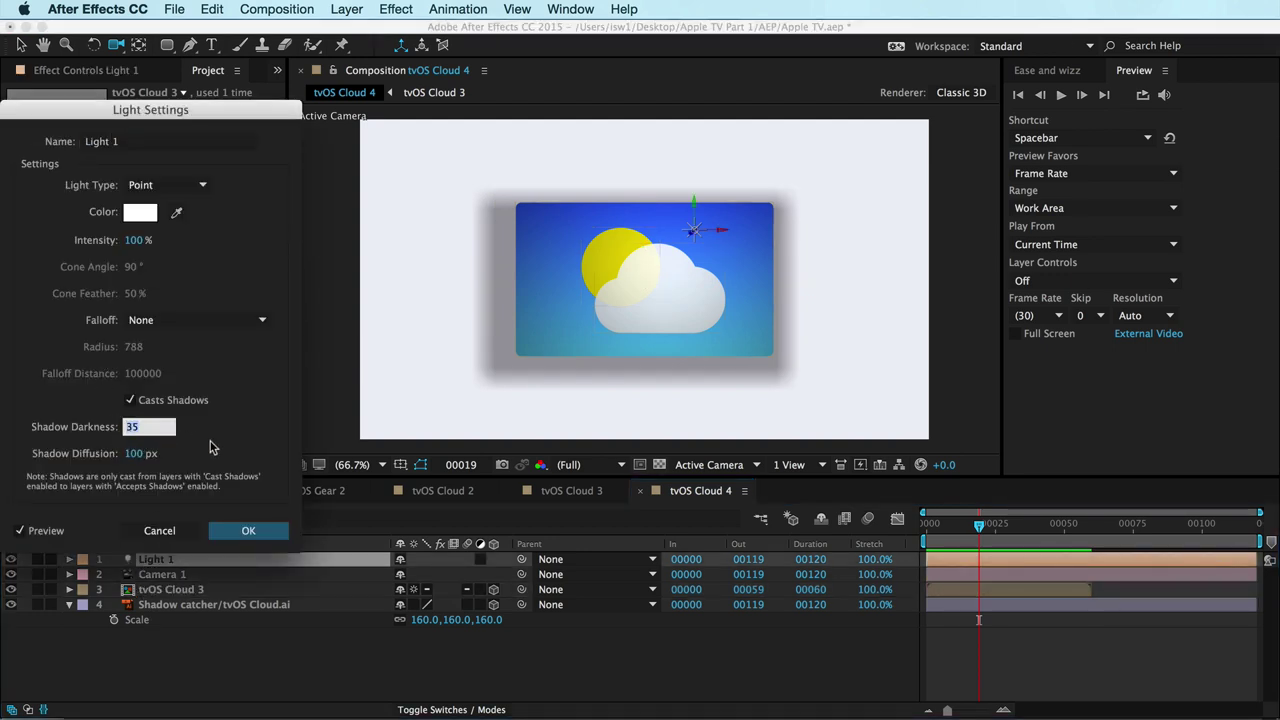
type("100")
key("Tab")
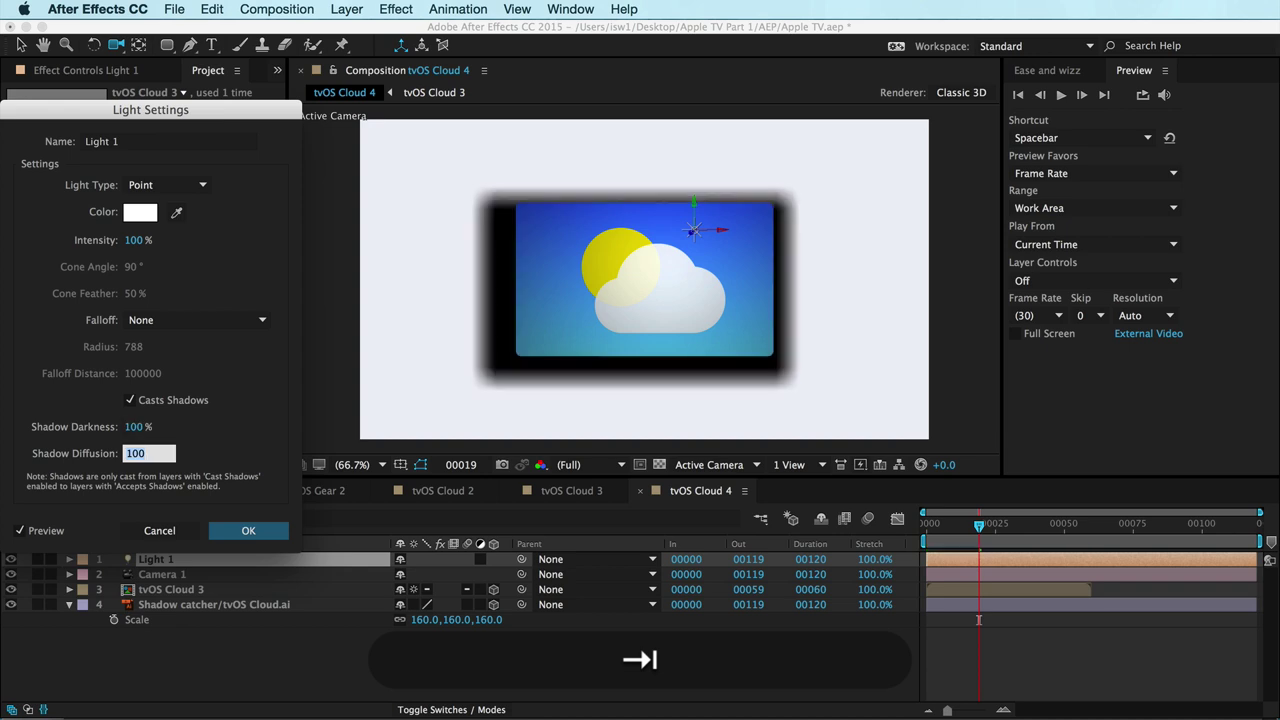
key("Tab")
key("Tab")
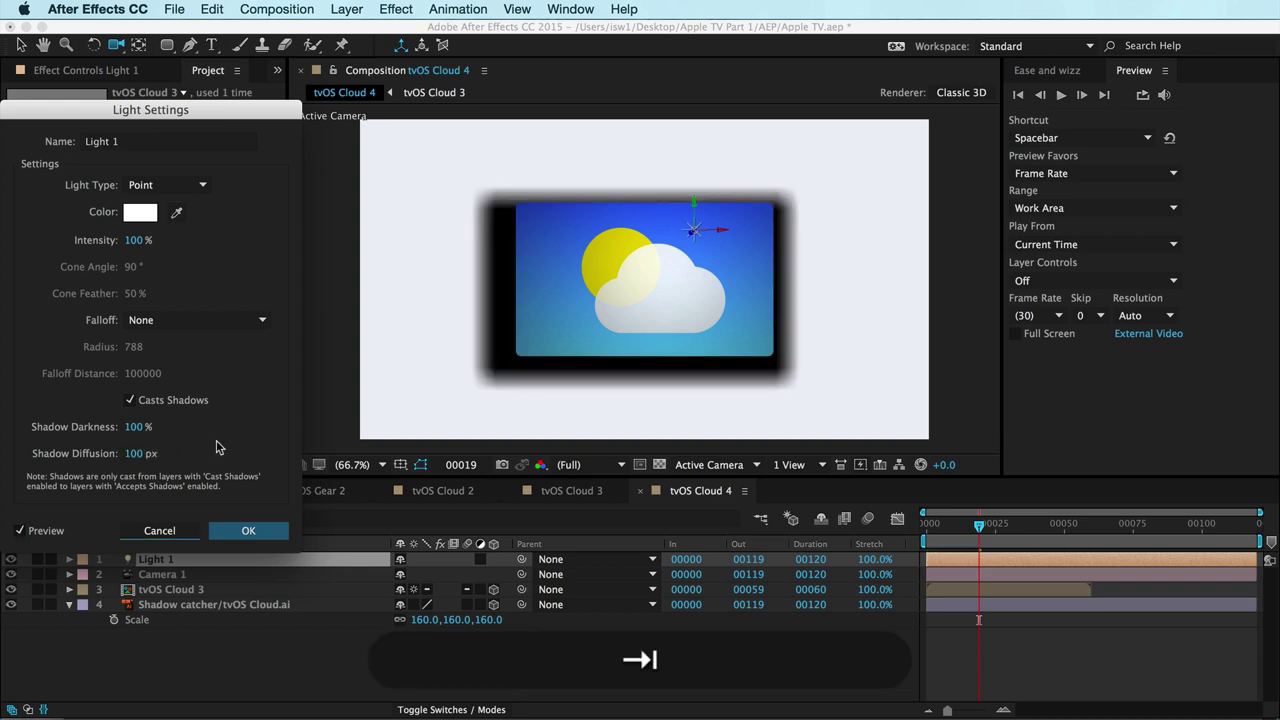
key("shift+Tab")
key("shift+Tab")
type("0")
key("Tab")
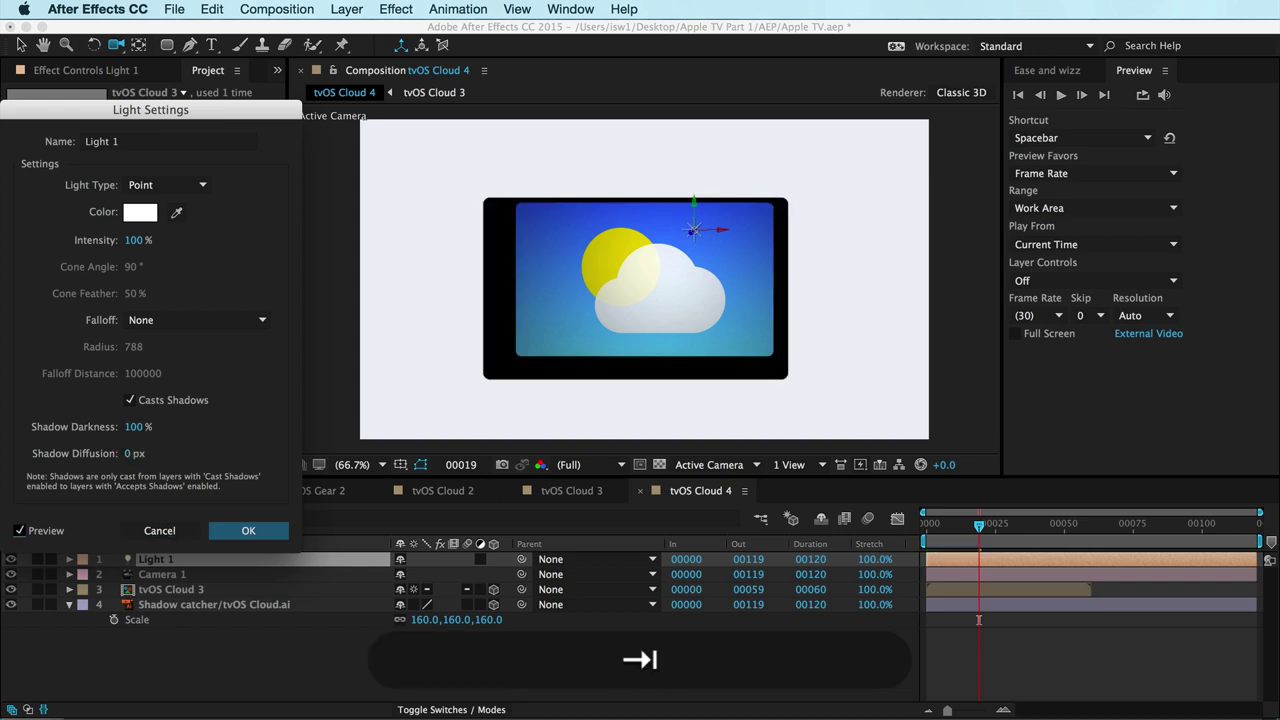
left_click(266, 533)
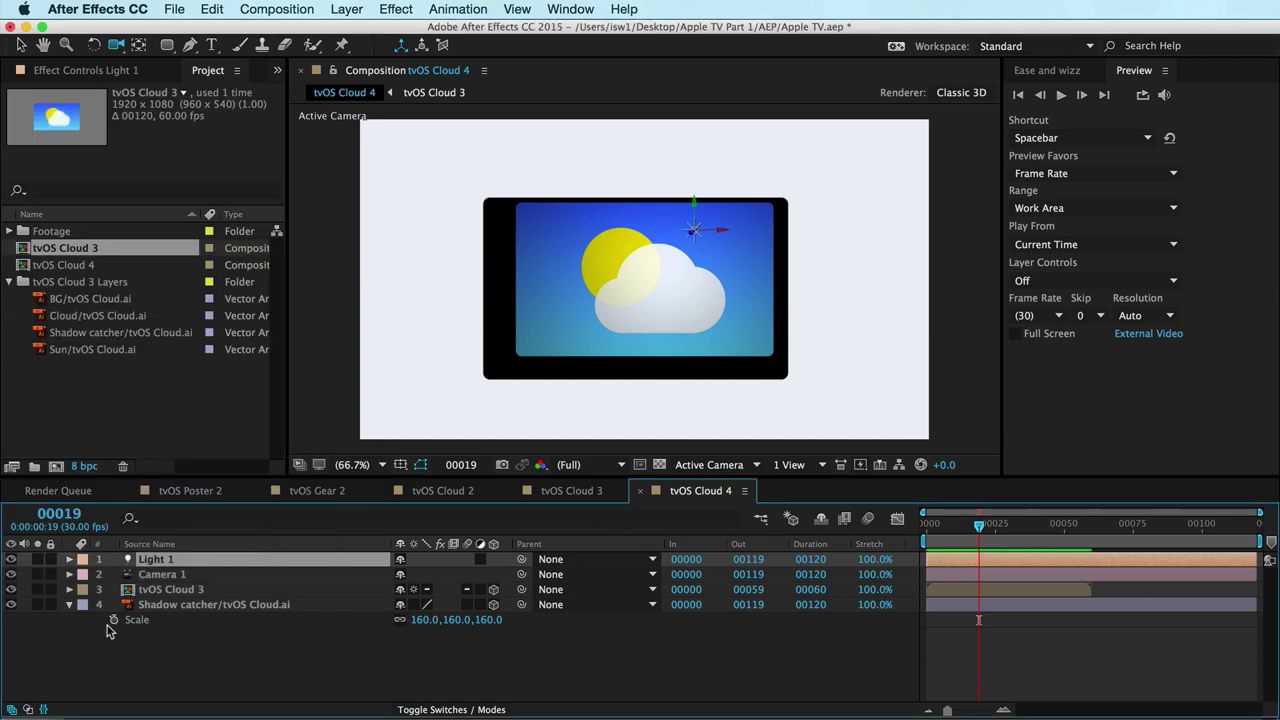
Reveal the rotation properties of the tvOS Cloud 3 layer and set its Y orientation to 1°.
left_click(160, 590)
key("r")
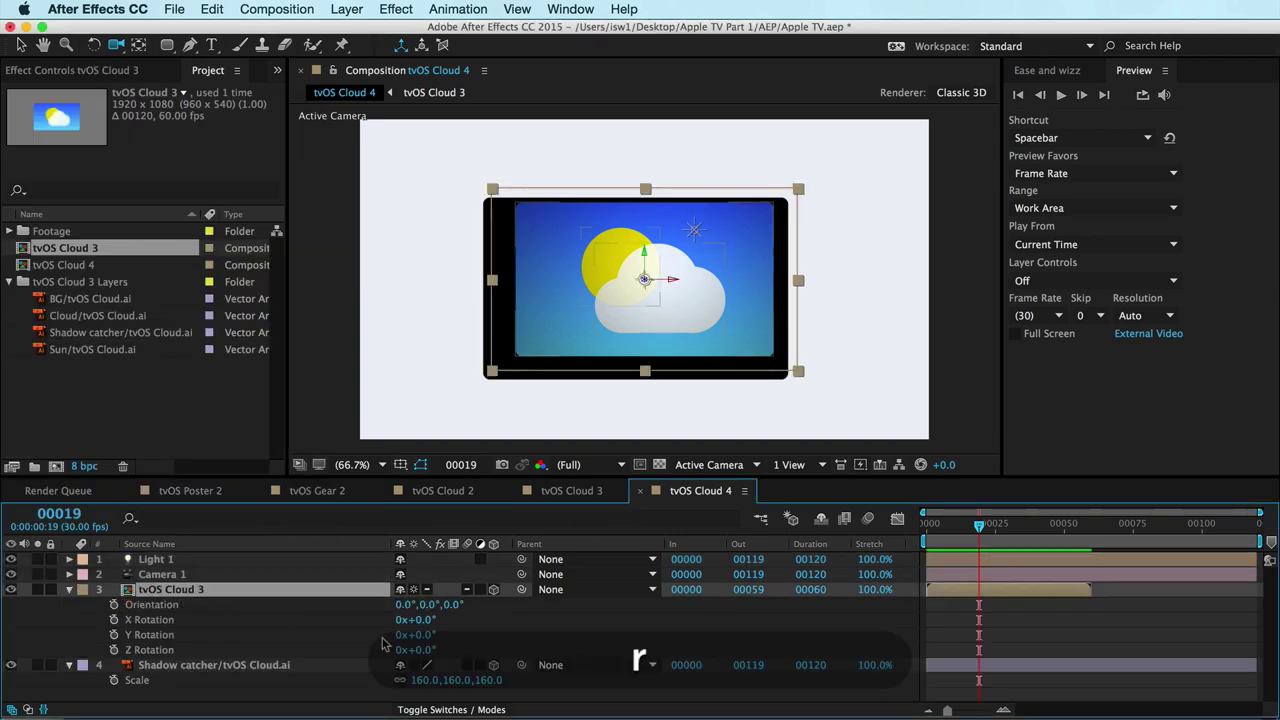
mouse_move(420, 604)
left_mouse_down()
mouse_move(394, 600)
mouse_move(435, 590)
left_mouse_up()
Set Light 1's shadow darkness to 35% and its shadow diffusion to 70 px.
double_click(128, 561)
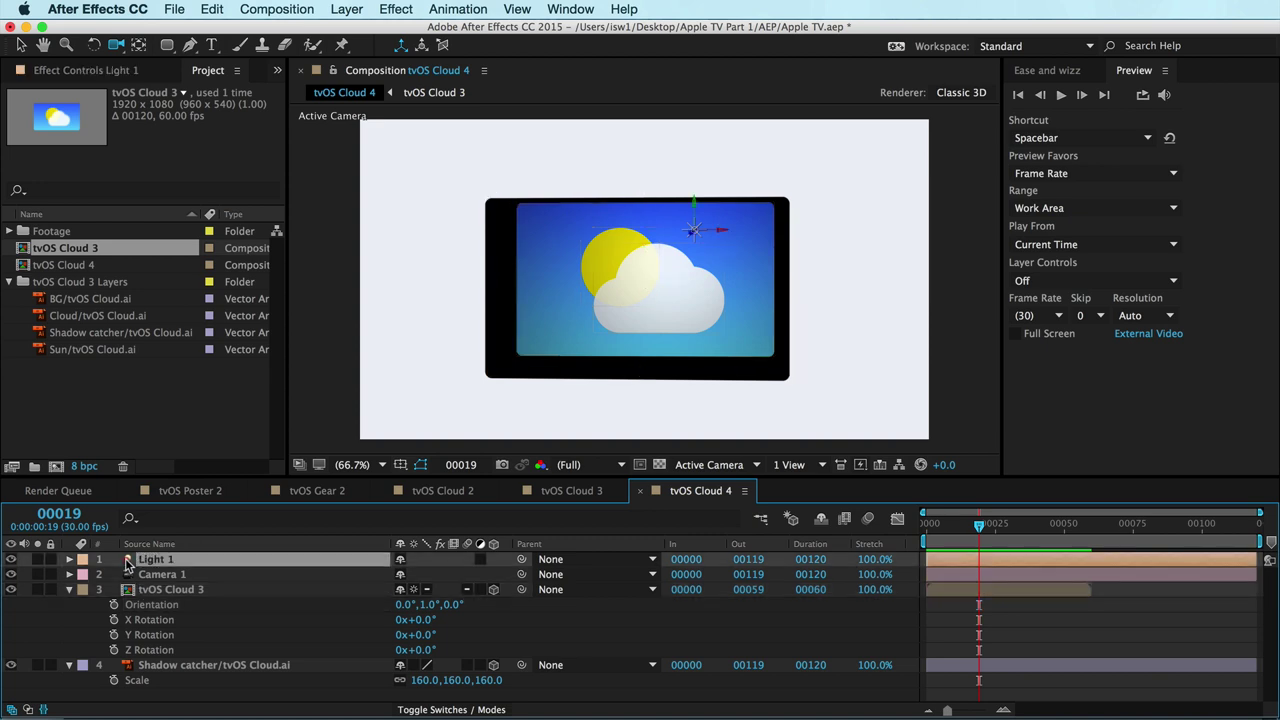
left_click(134, 428)
type("35")
key("Tab")
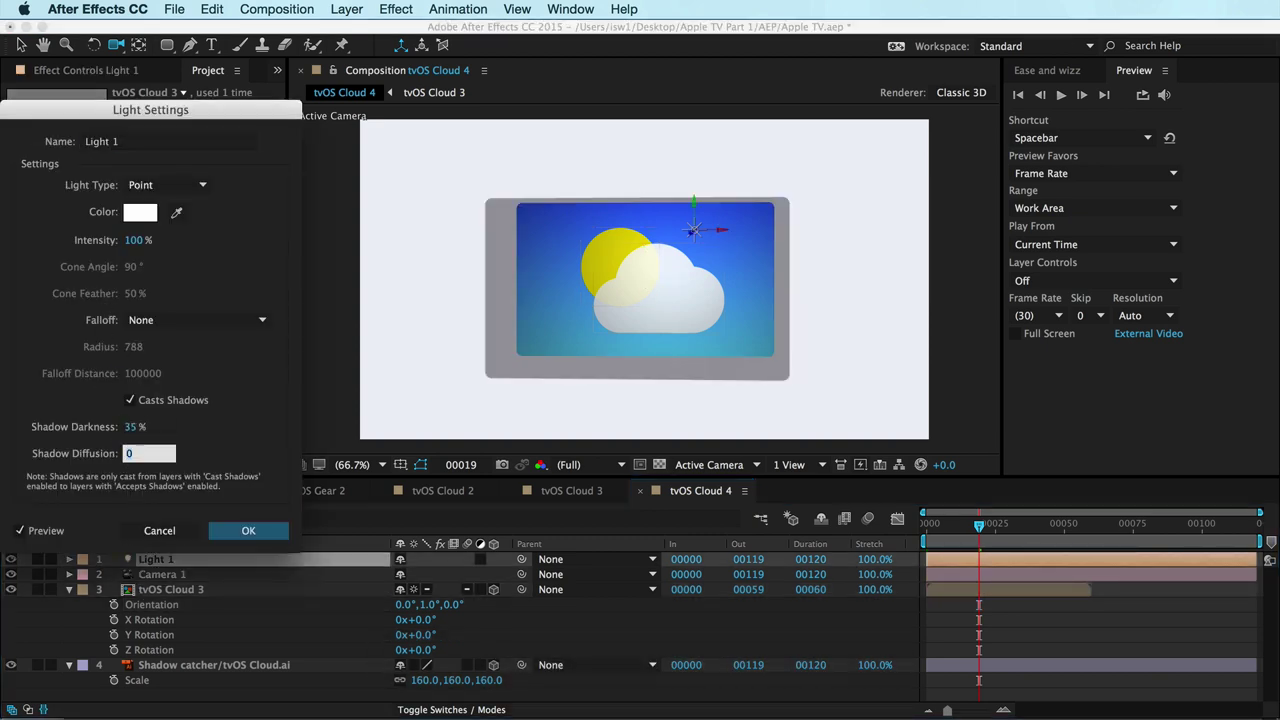
type("70")
key("Return")
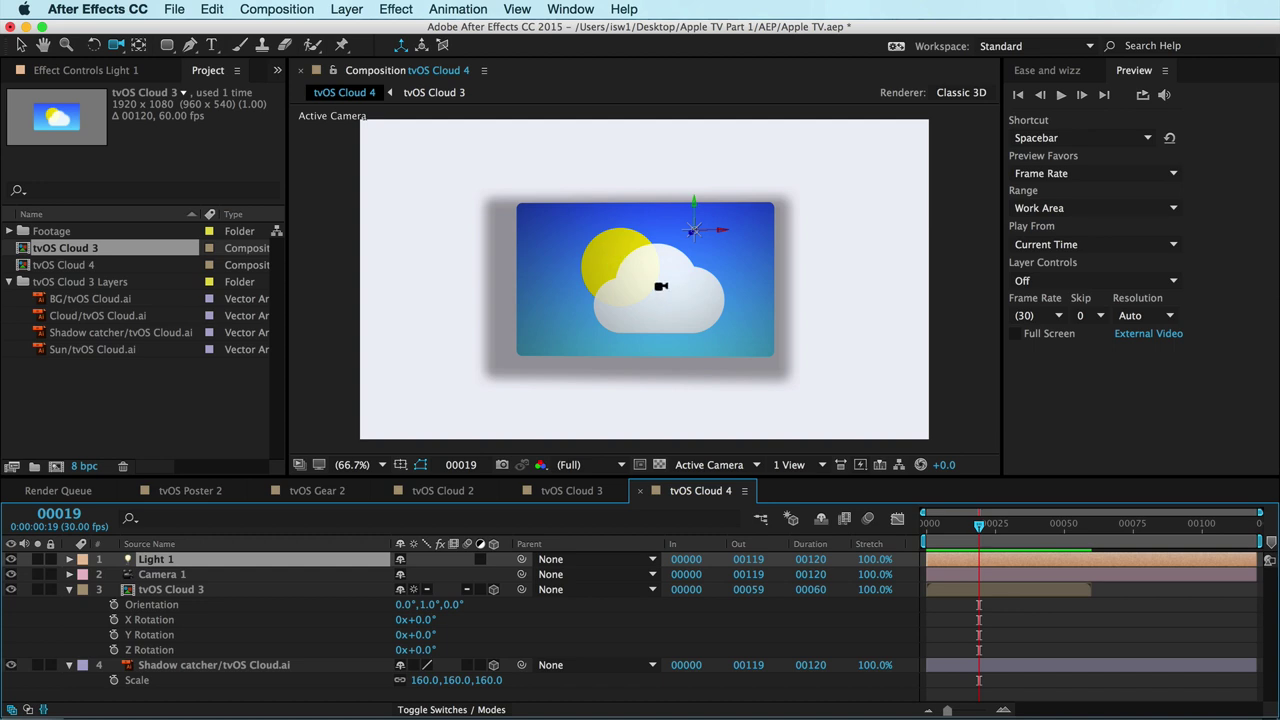
Turn off Accepts Lights for the Cloud and Sun layers inside tvOS Cloud 3, and return to the tvOS Cloud 4 composition.
double_click(128, 592)
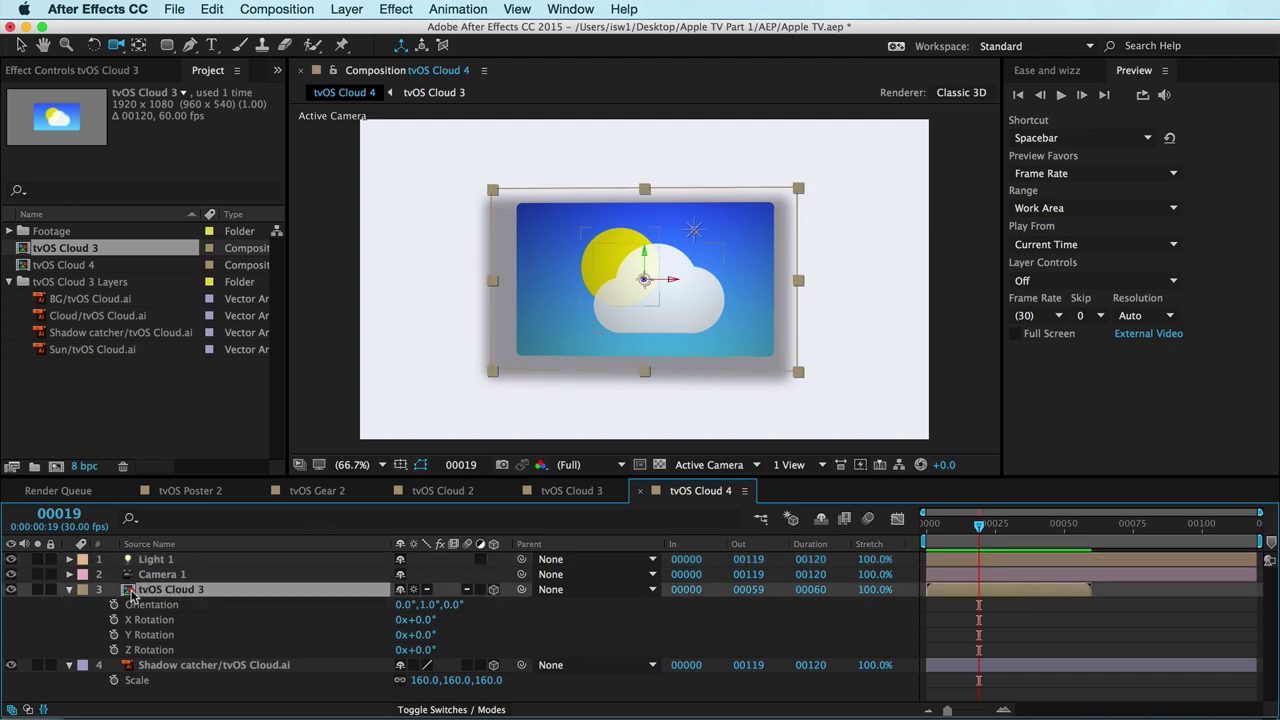
key("super+a")
key("super+u")
key("u")
left_click(113, 661)
left_click(174, 562)
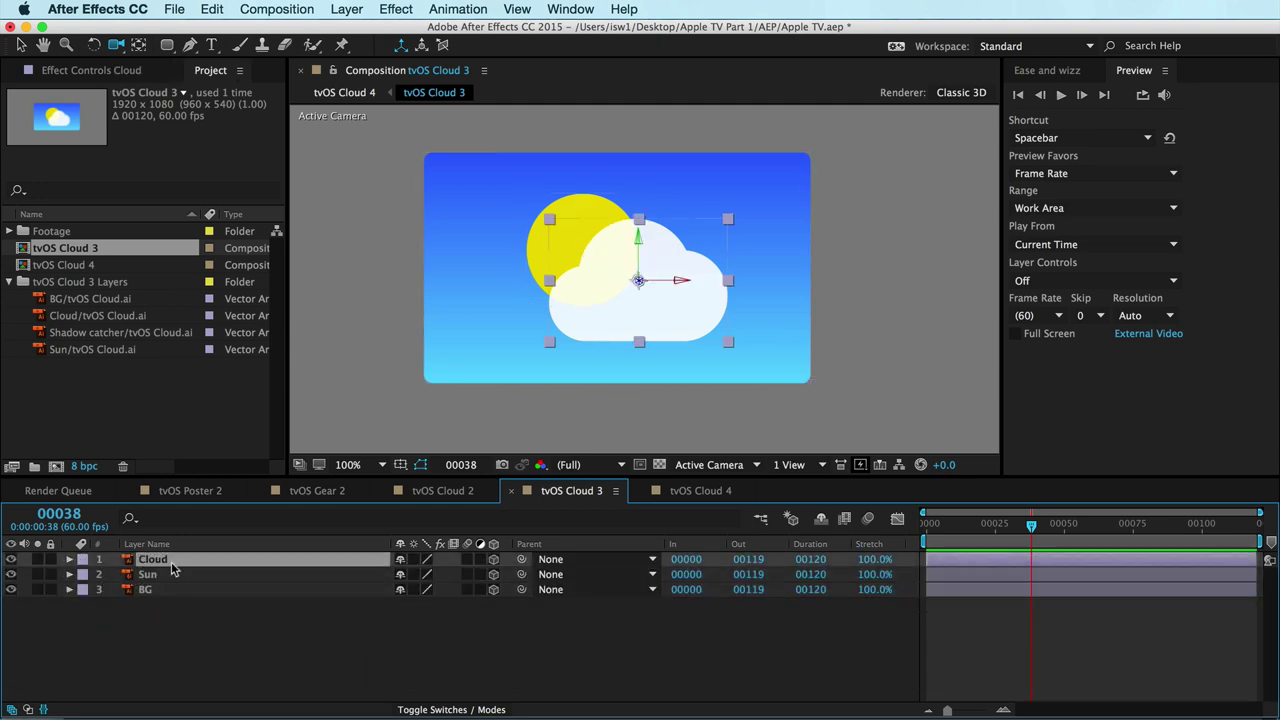
left_click(161, 578, "super")
left_click(68, 562)
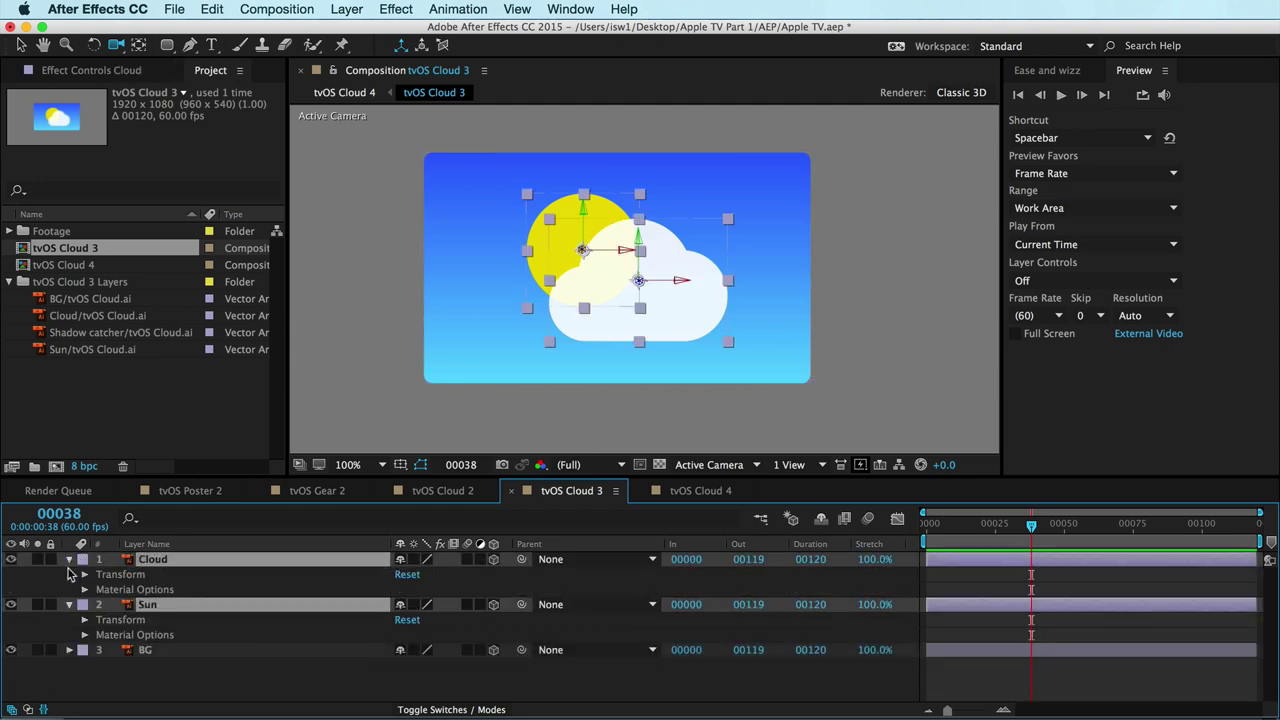
left_click(85, 589)
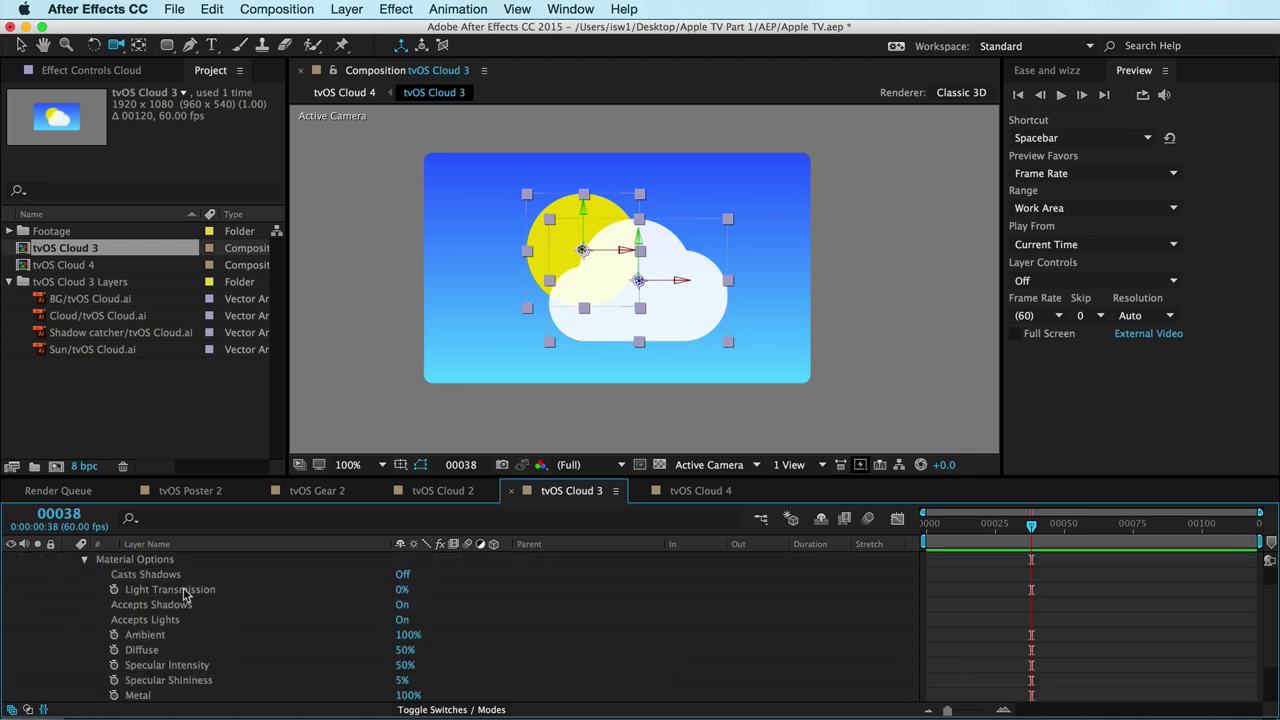
left_click(400, 620)
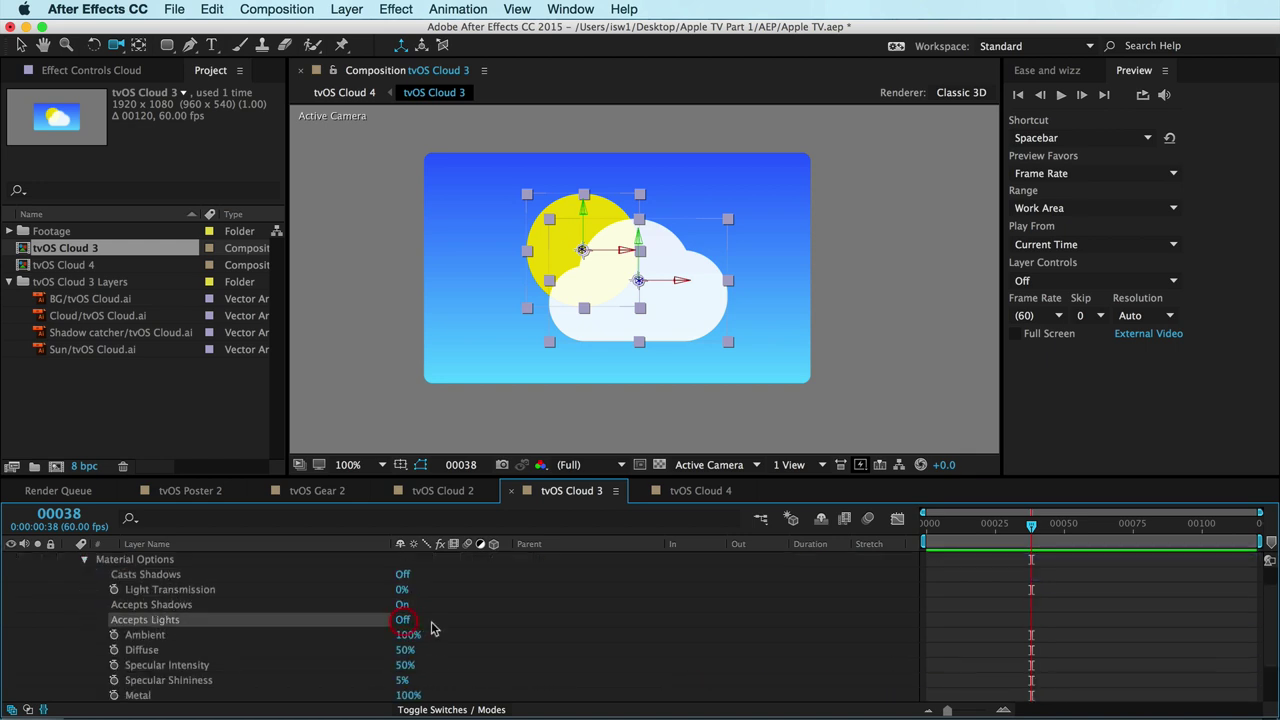
left_click(700, 491)
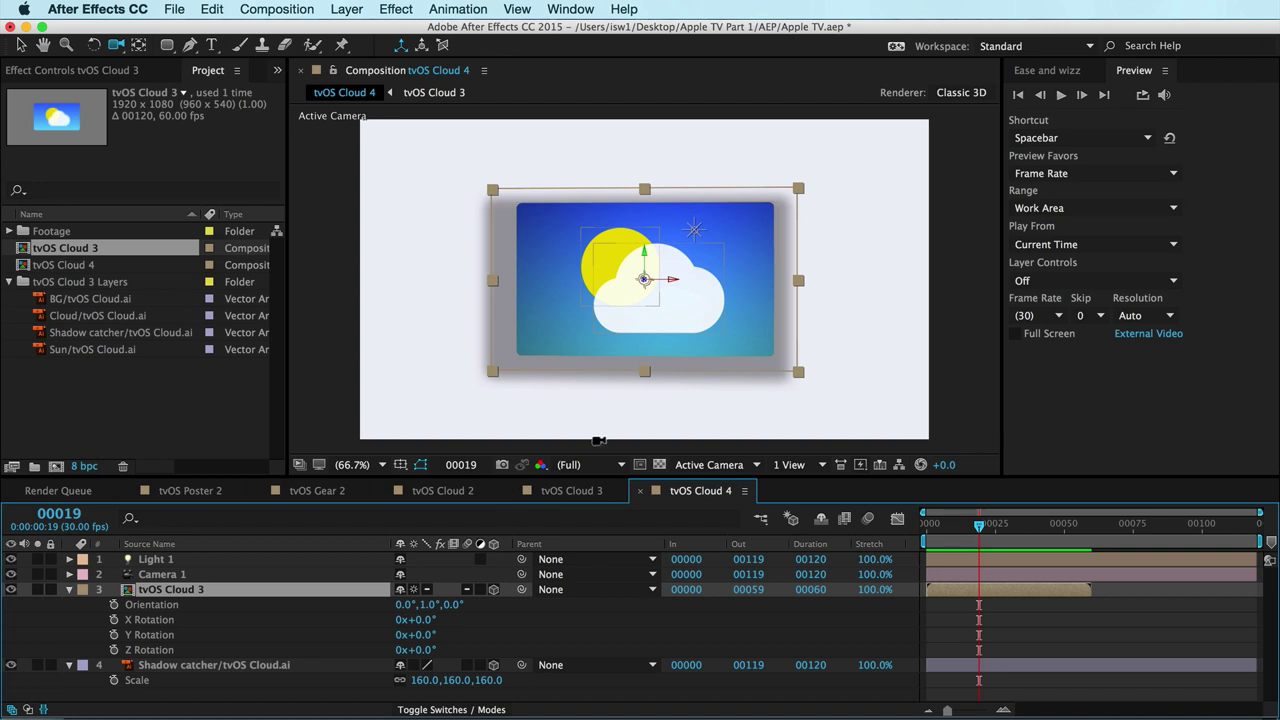
Add the expression wiggle(1,10) to the tvOS Cloud 3 layer's Orientation and preview the animation.
left_click(1015, 640)
left_click(900, 588)
mouse_move(979, 530)
left_mouse_down()
mouse_move(945, 528)
mouse_move(995, 527)
left_mouse_up()
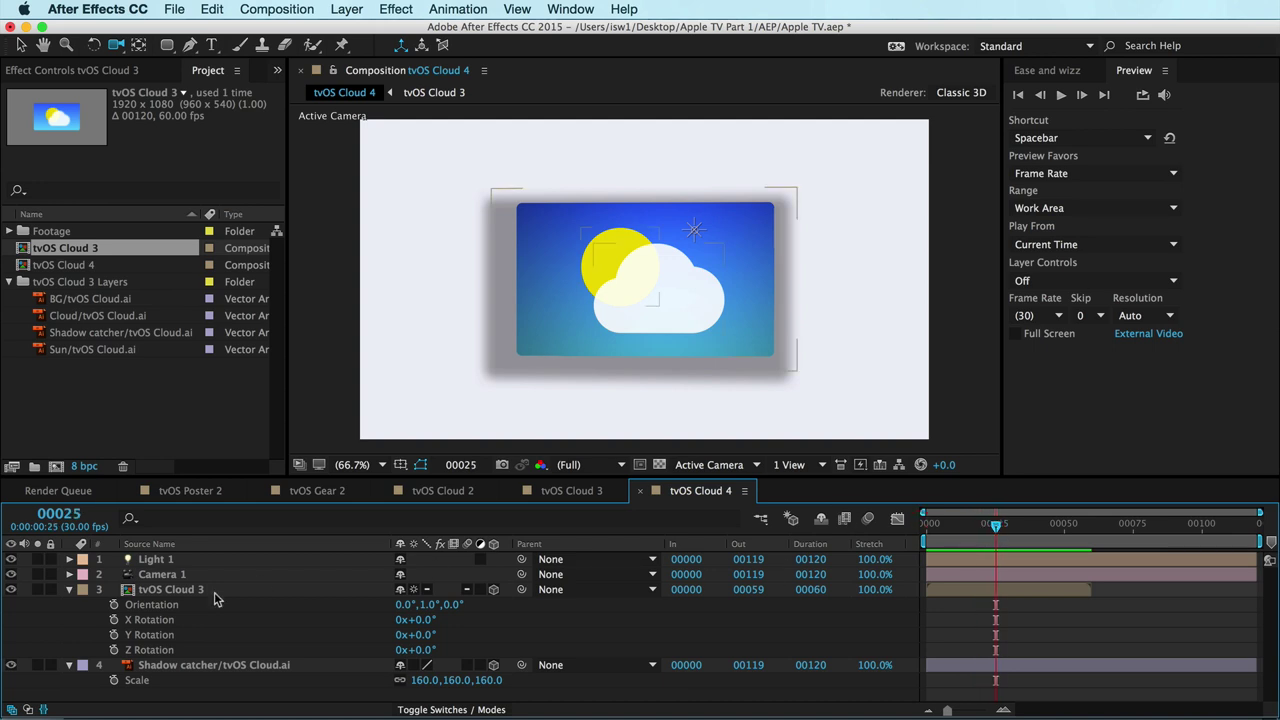
left_click(113, 605, "alt")
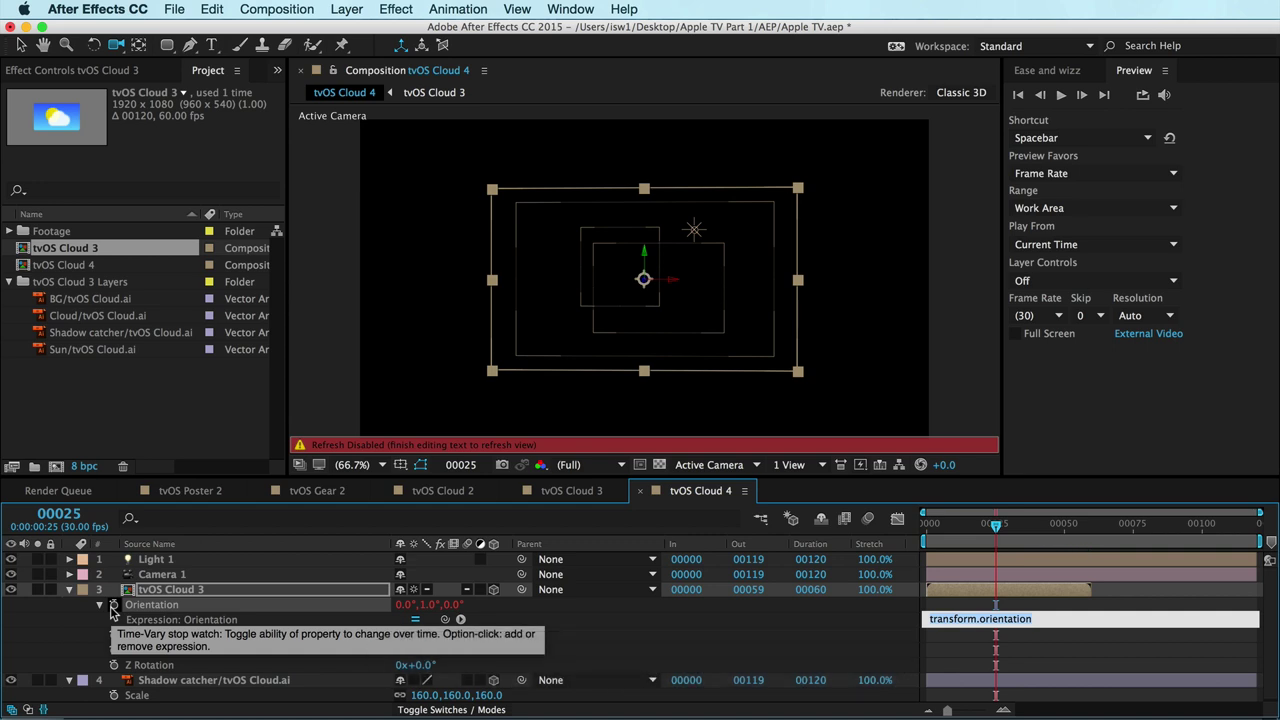
type("wit")
key("BackSpace")
type("ggle(1")
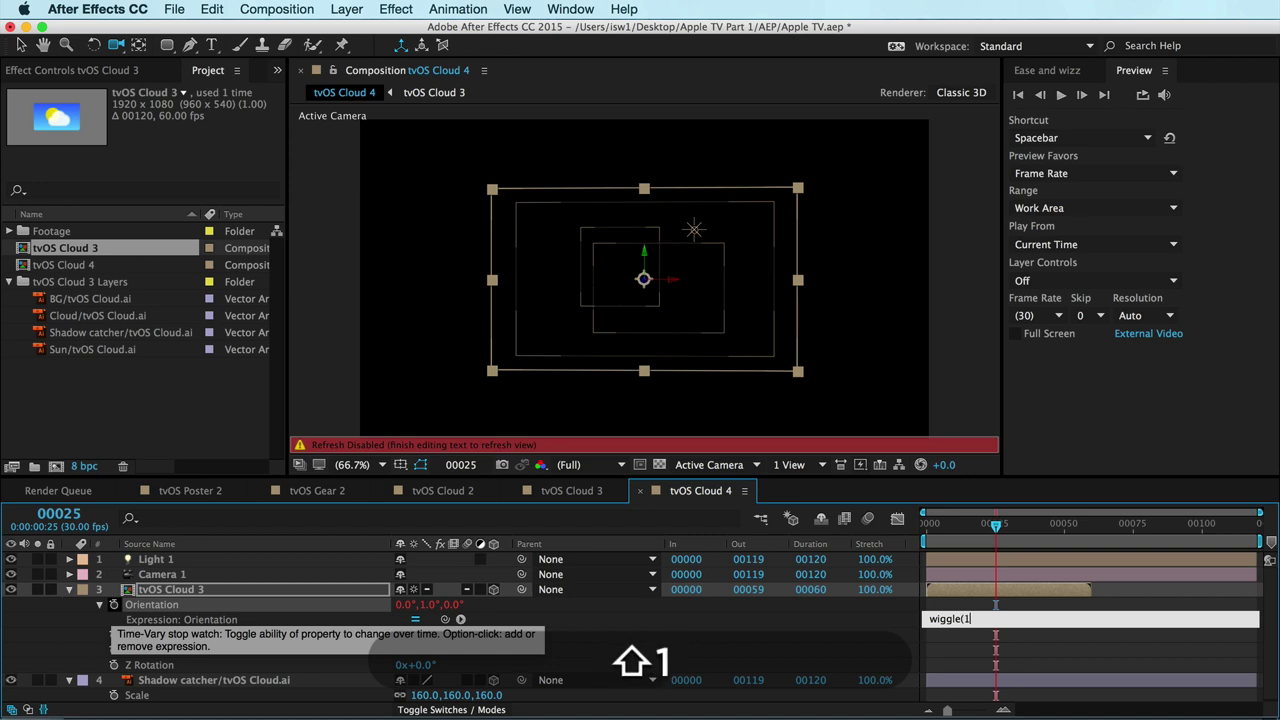
type(",10")
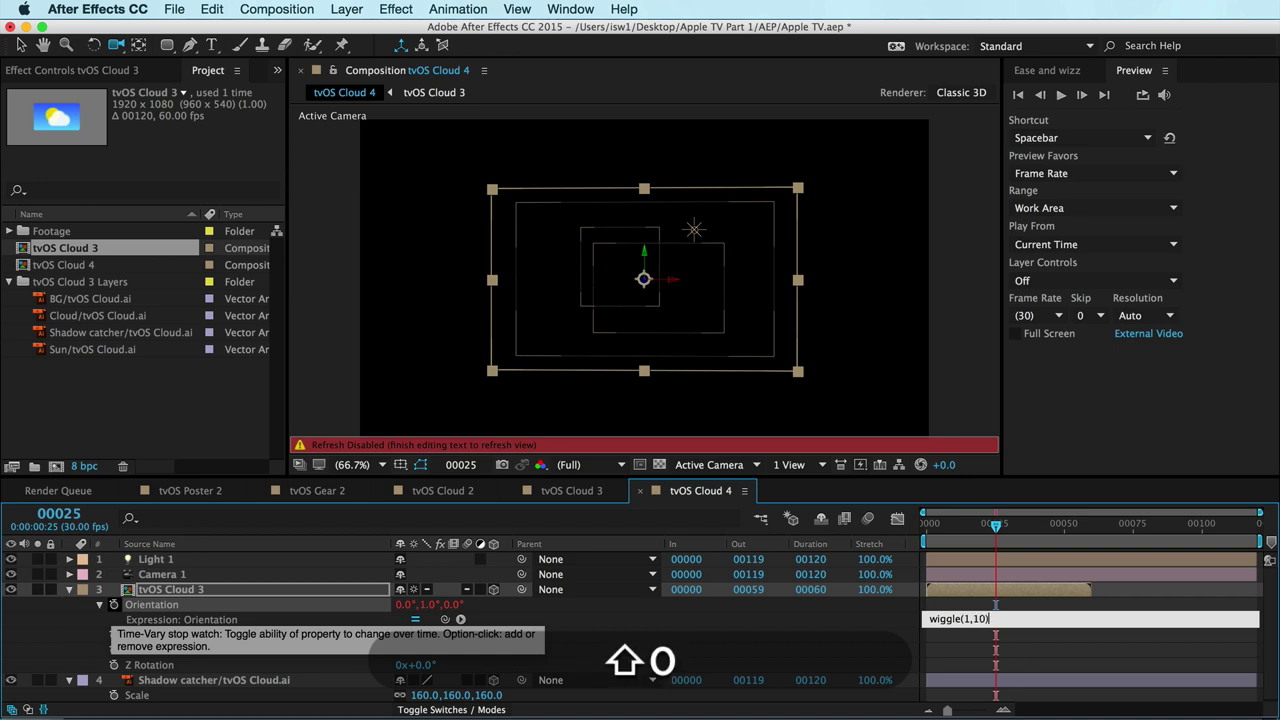
left_click(960, 645)
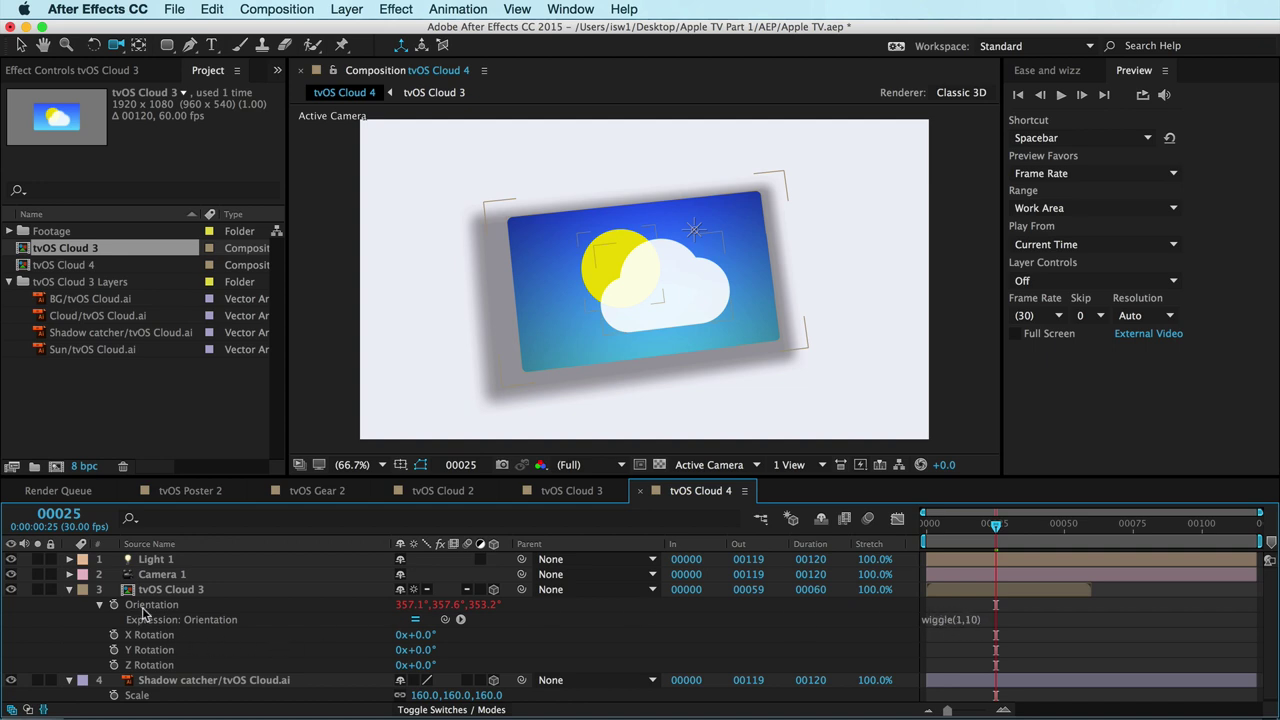
key("0")
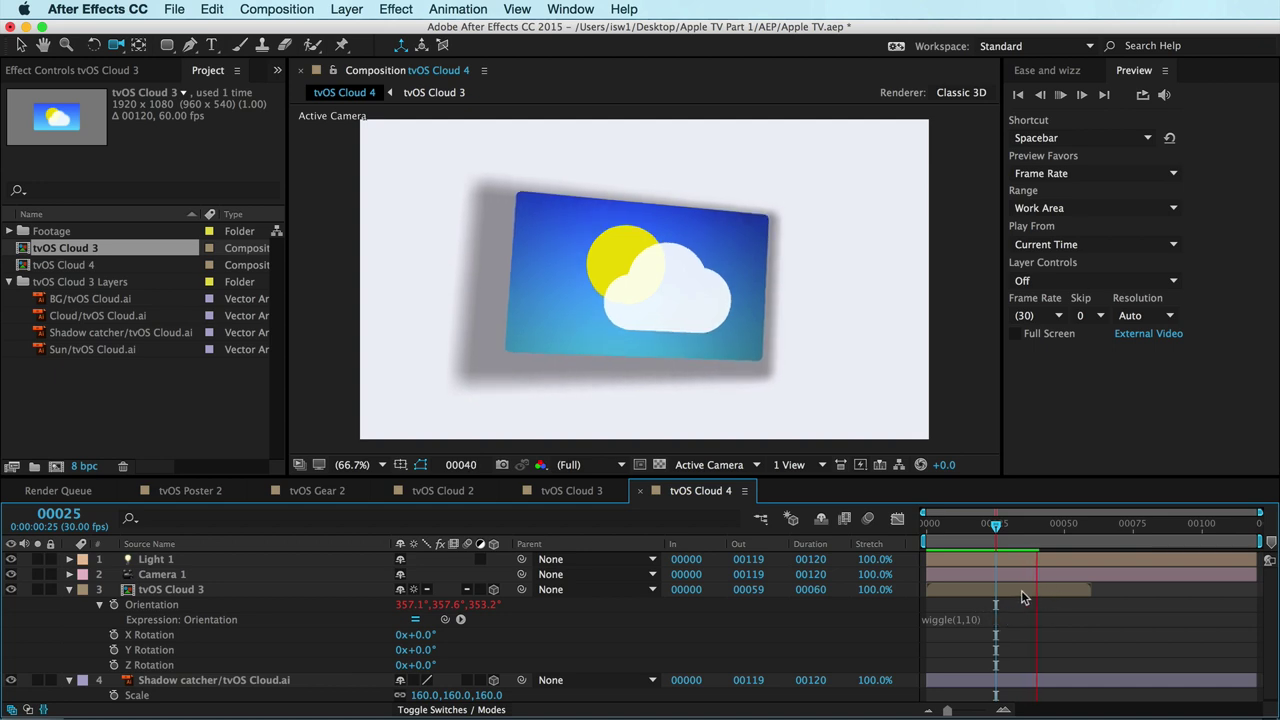
key("space")
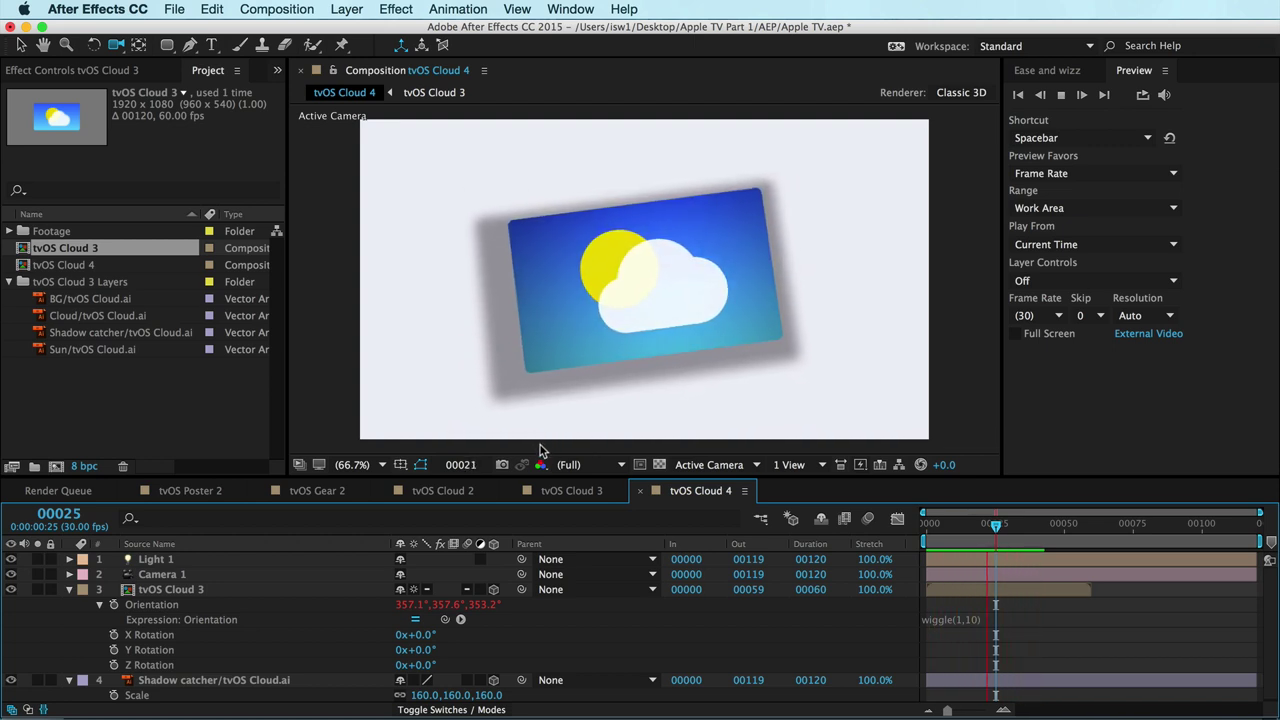
Import tvOS Poster.psd as Composition - Retain Layer Sizes with layer styles merged into footage, and open the resulting tvOS Poster 3 composition.
left_click(97, 418)
key("super+i")
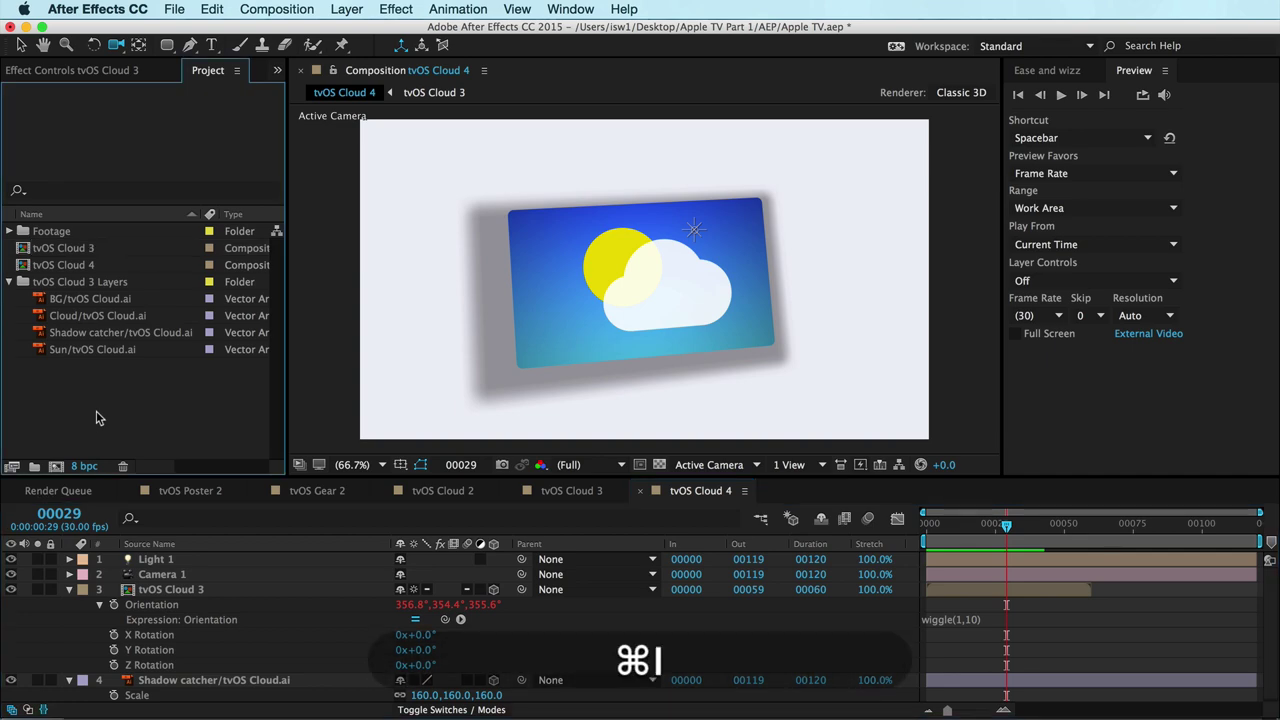
key("Right")
key("Down")
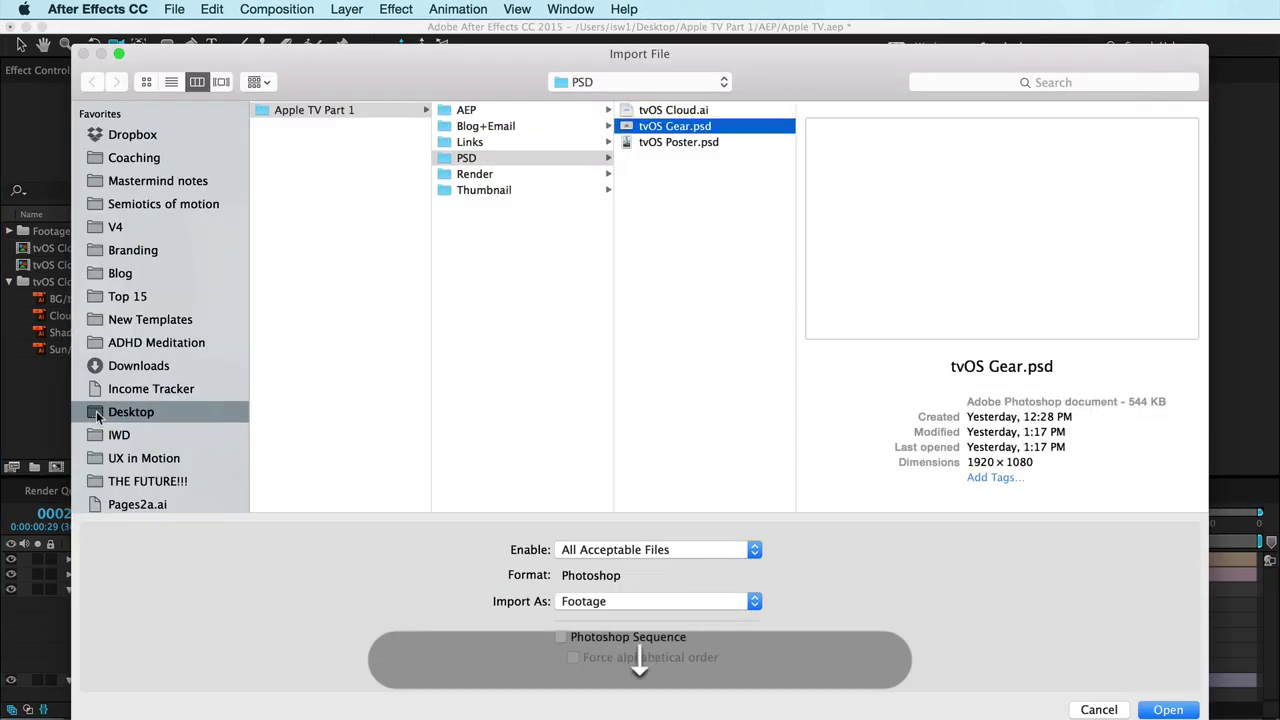
key("Down")
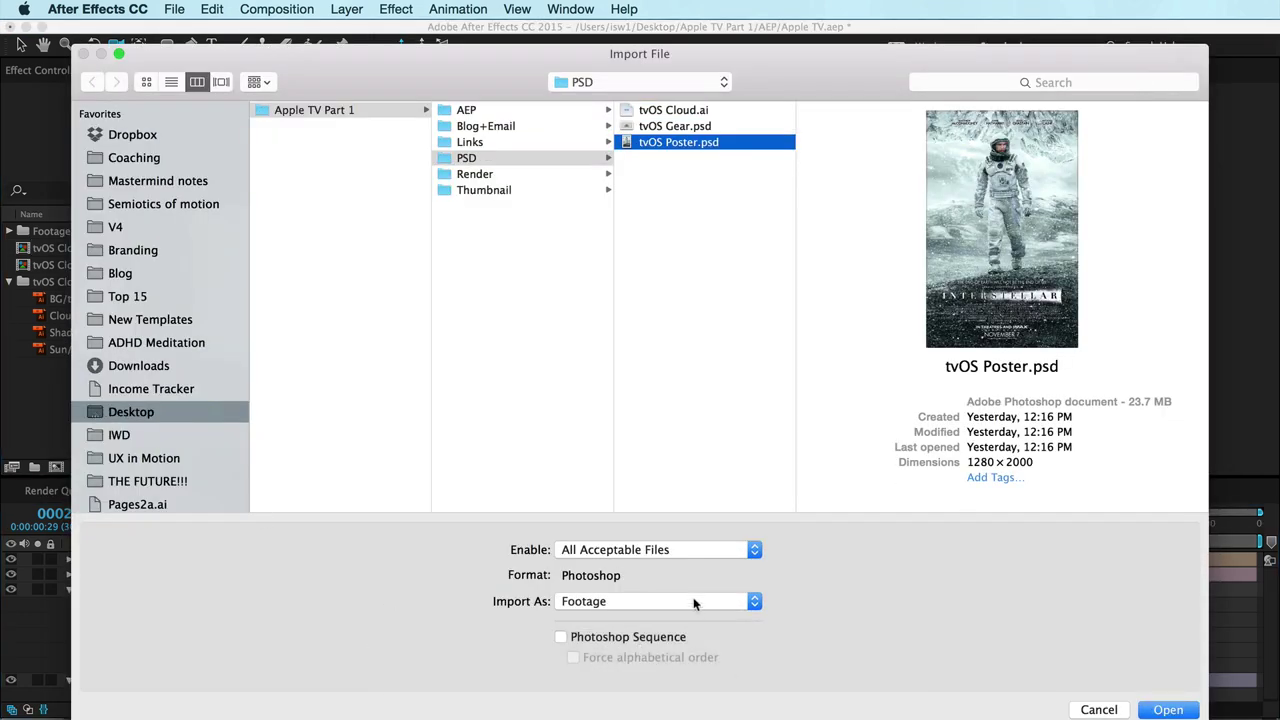
left_click(685, 601)
left_click(686, 636)
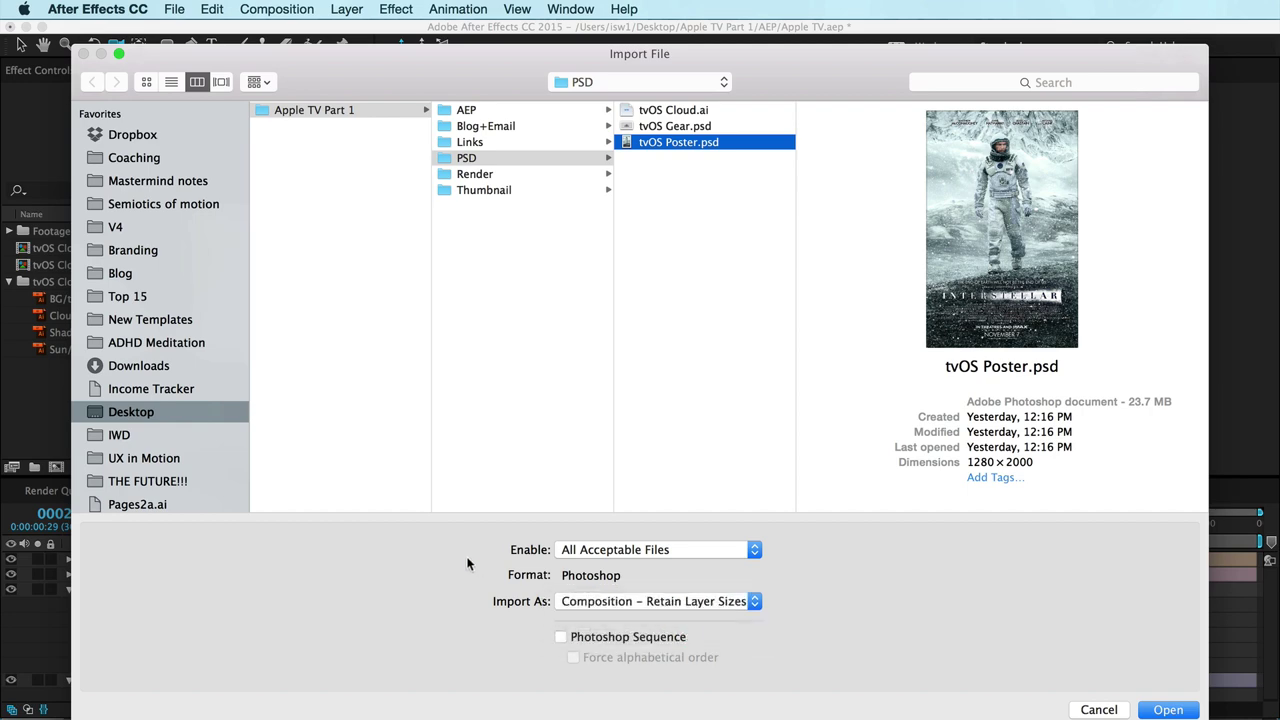
key("Return")
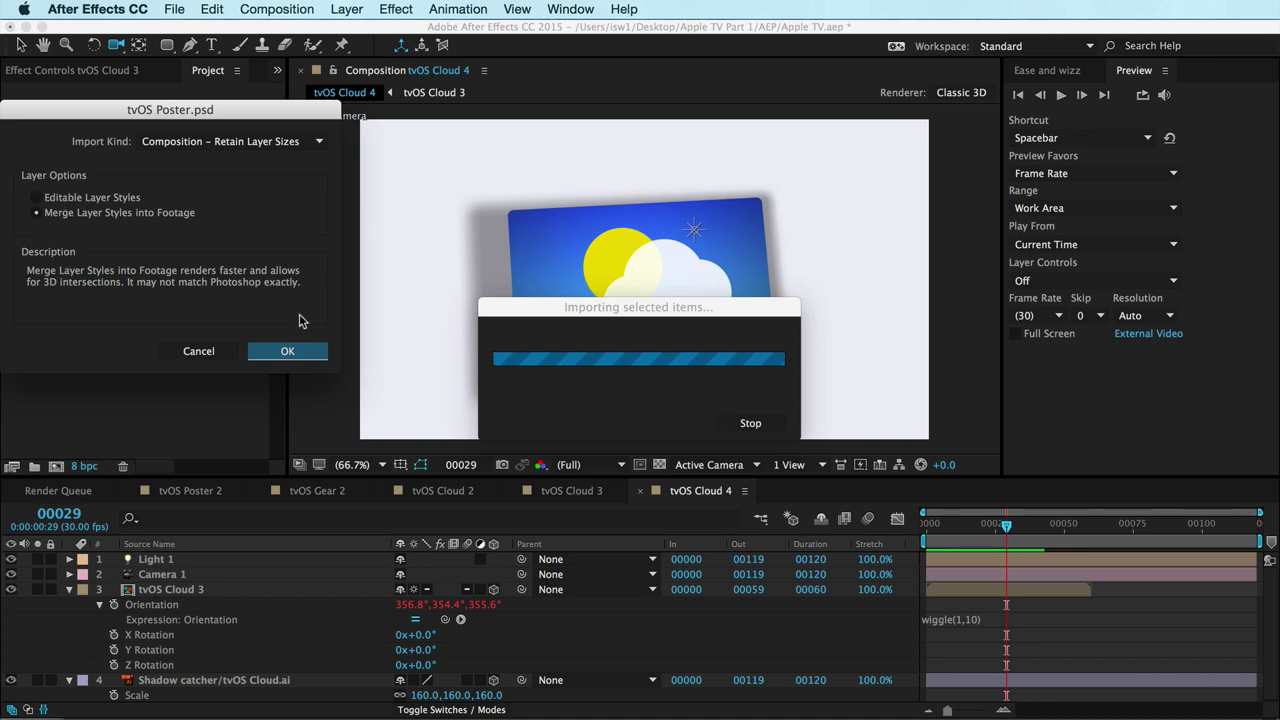
left_click(289, 351)
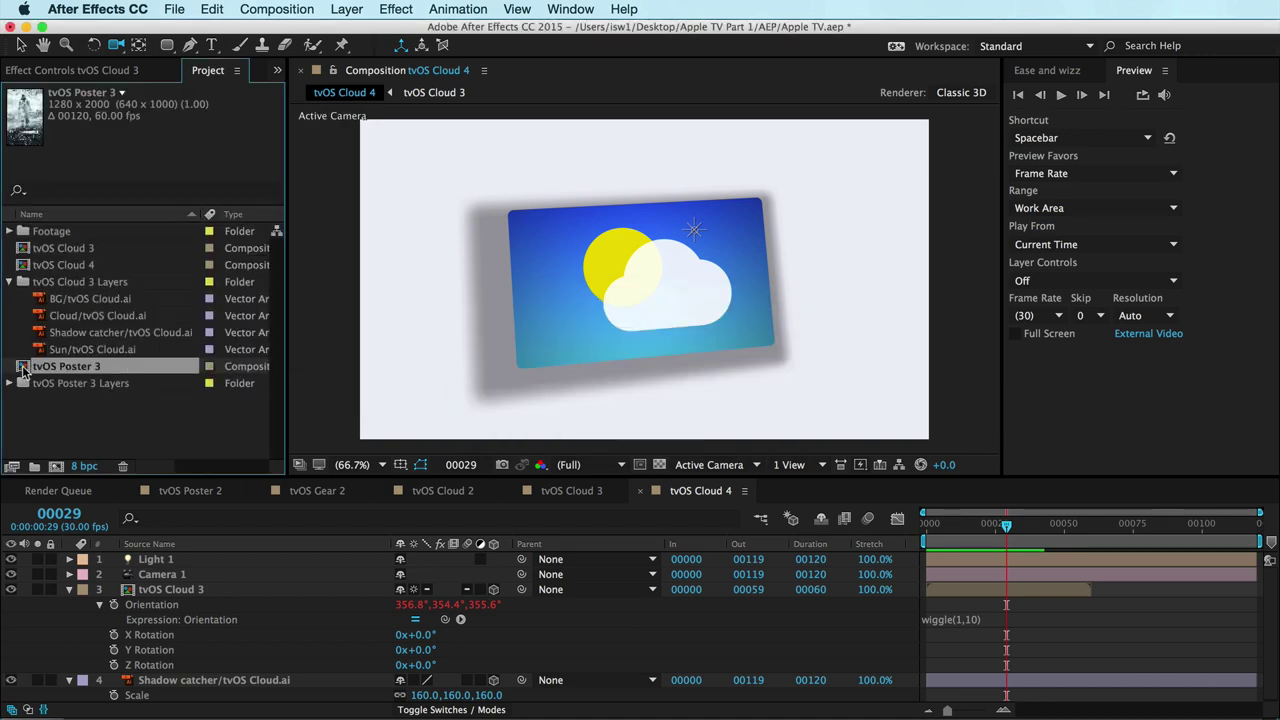
double_click(24, 369)
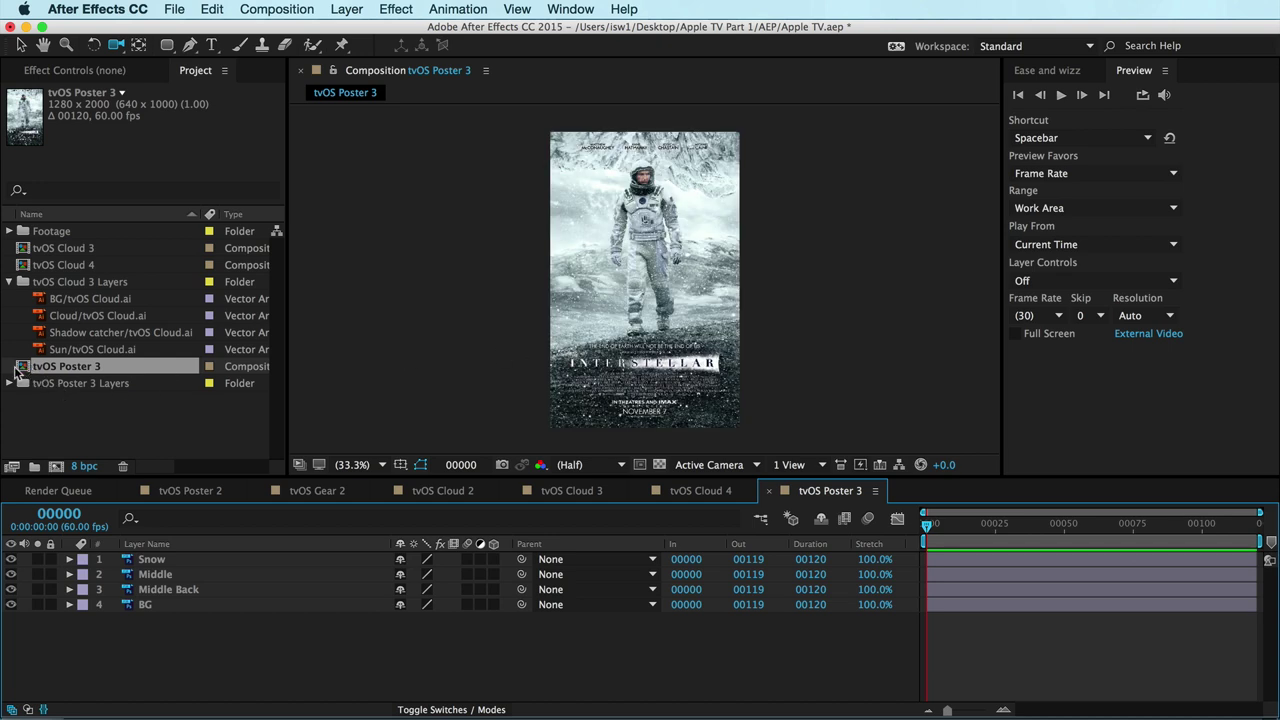
left_click(20, 368)
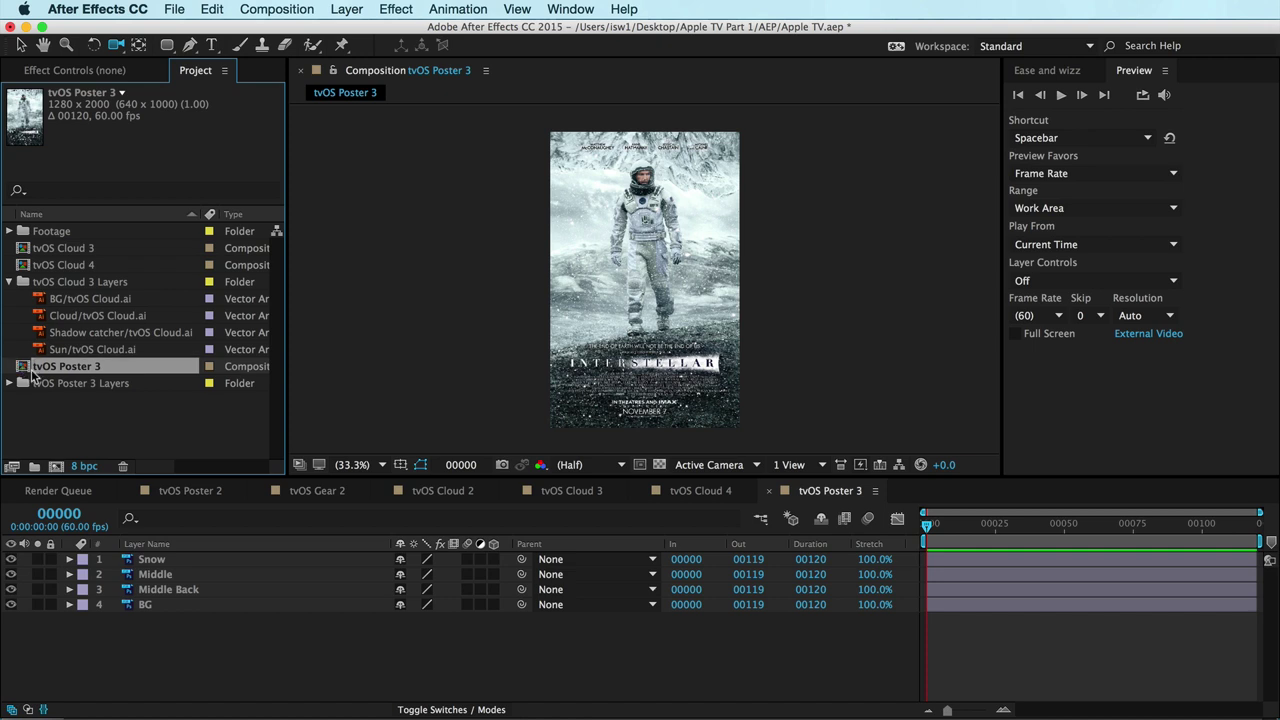
Create a new 1920 × 1080 composition at 60 fps with a duration of 120 frames.
left_click(83, 415)
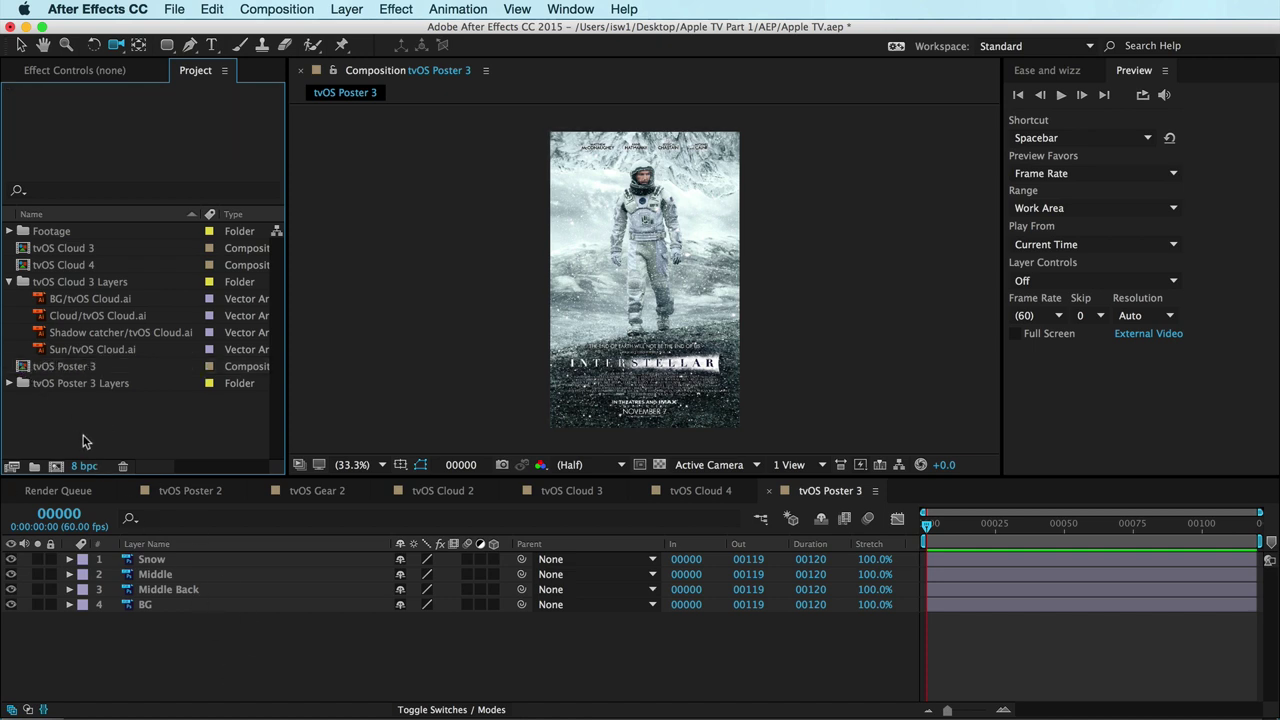
key("super")
left_click(22, 368)
key("super+n")
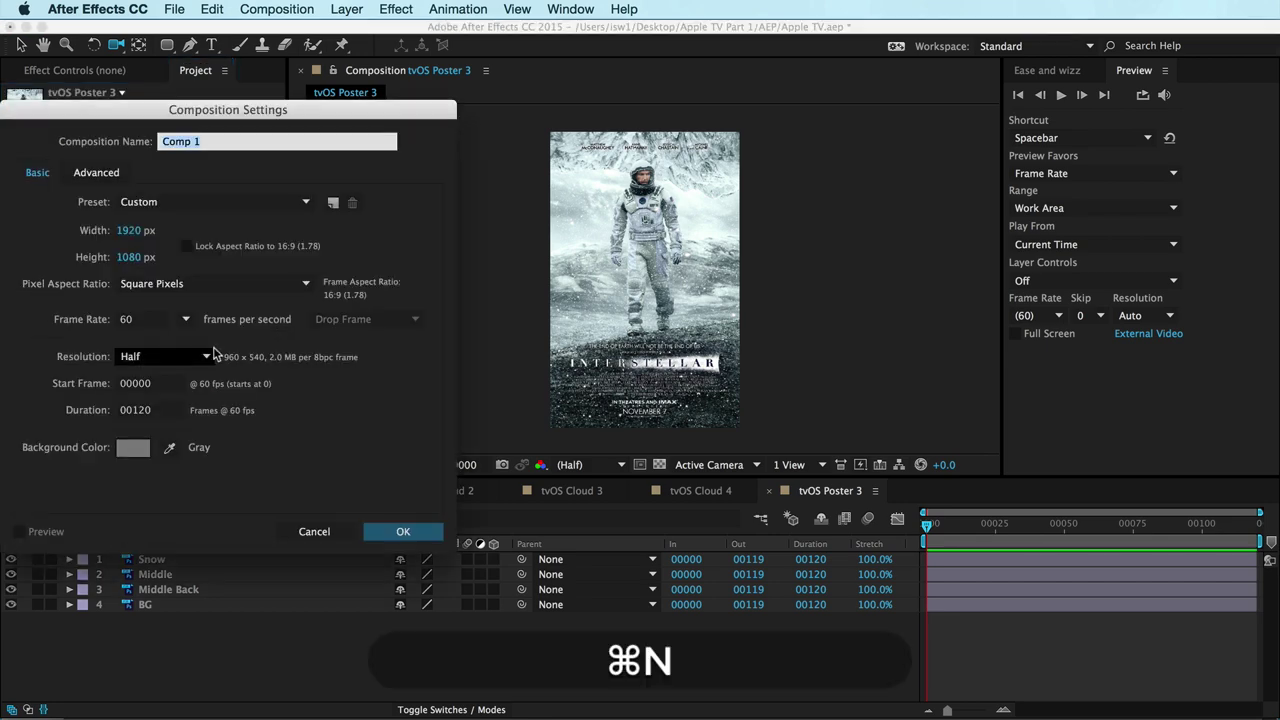
key("Return")
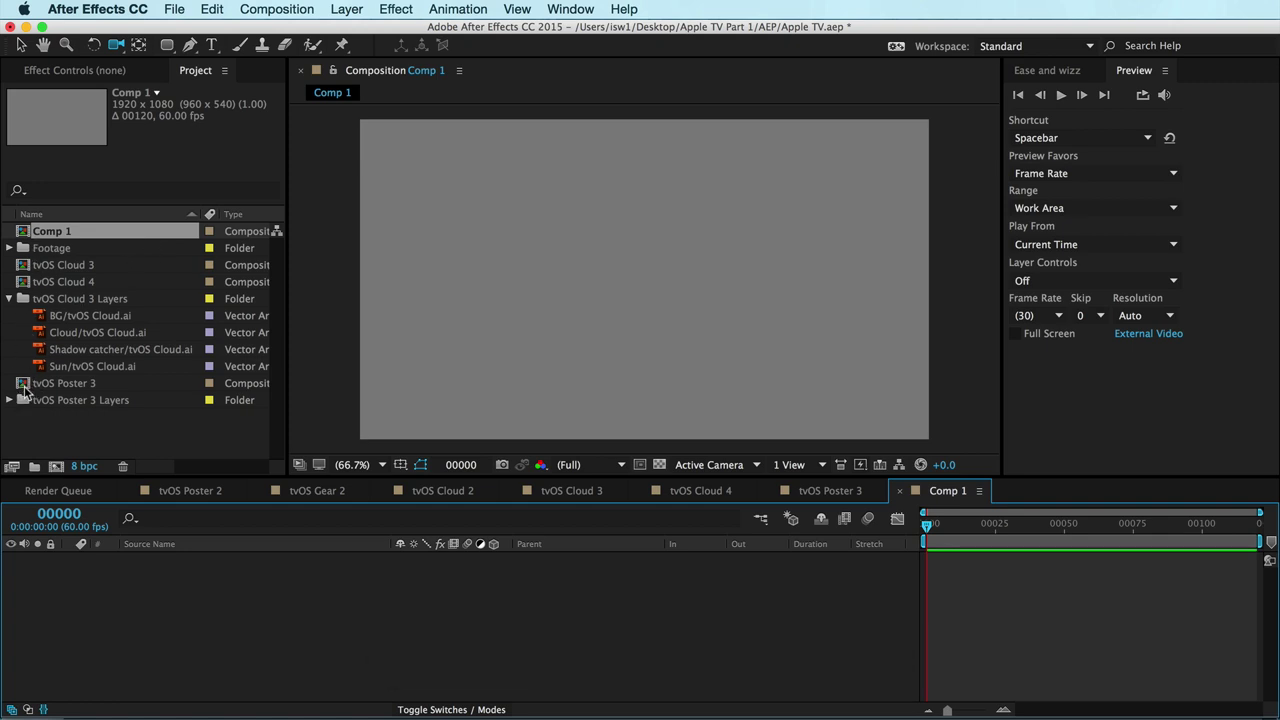
Place the tvOS Poster 3 composition in Comp 1 and scale it to 36%.
left_click_drag(25, 388, 625, 310)
key("s")
left_click_drag(414, 573, 358, 567)
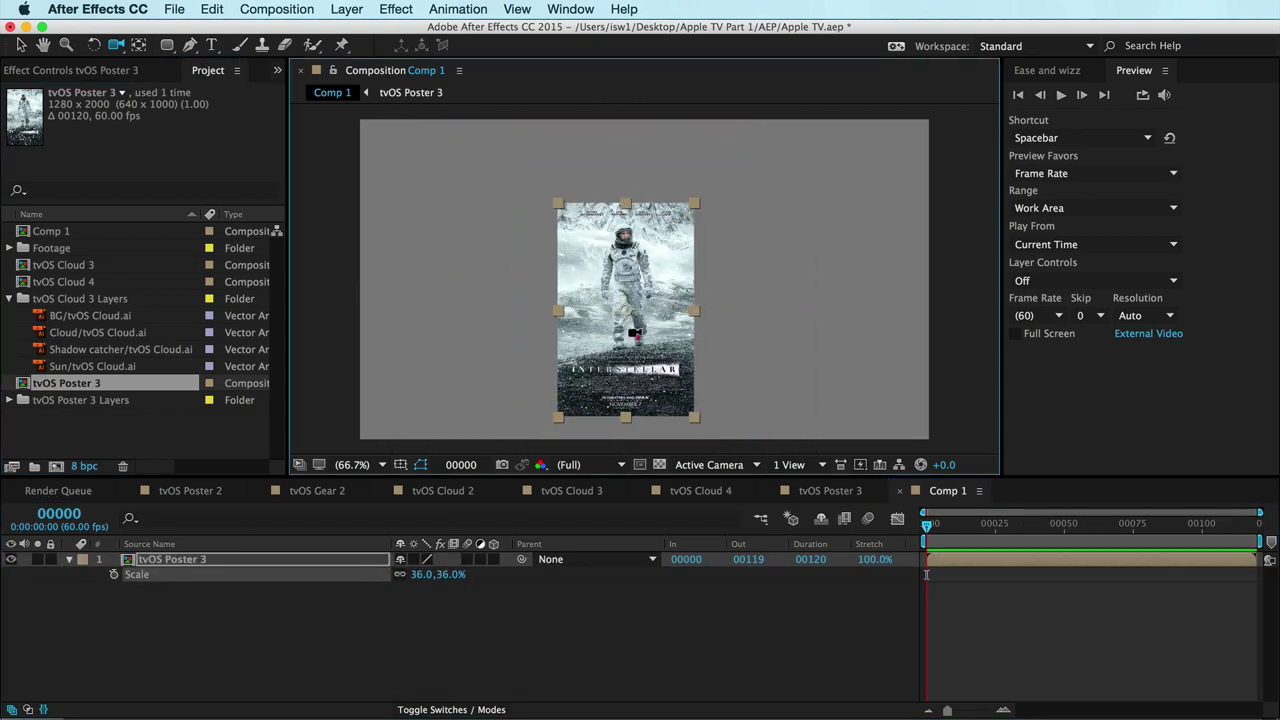
Reposition the poster layer to roughly the centre of the Comp 1 frame.
key("v")
mouse_move(620, 367)
left_mouse_down()
mouse_move(634, 335)
mouse_move(614, 344)
mouse_move(634, 335)
mouse_move(636, 365)
left_mouse_up()
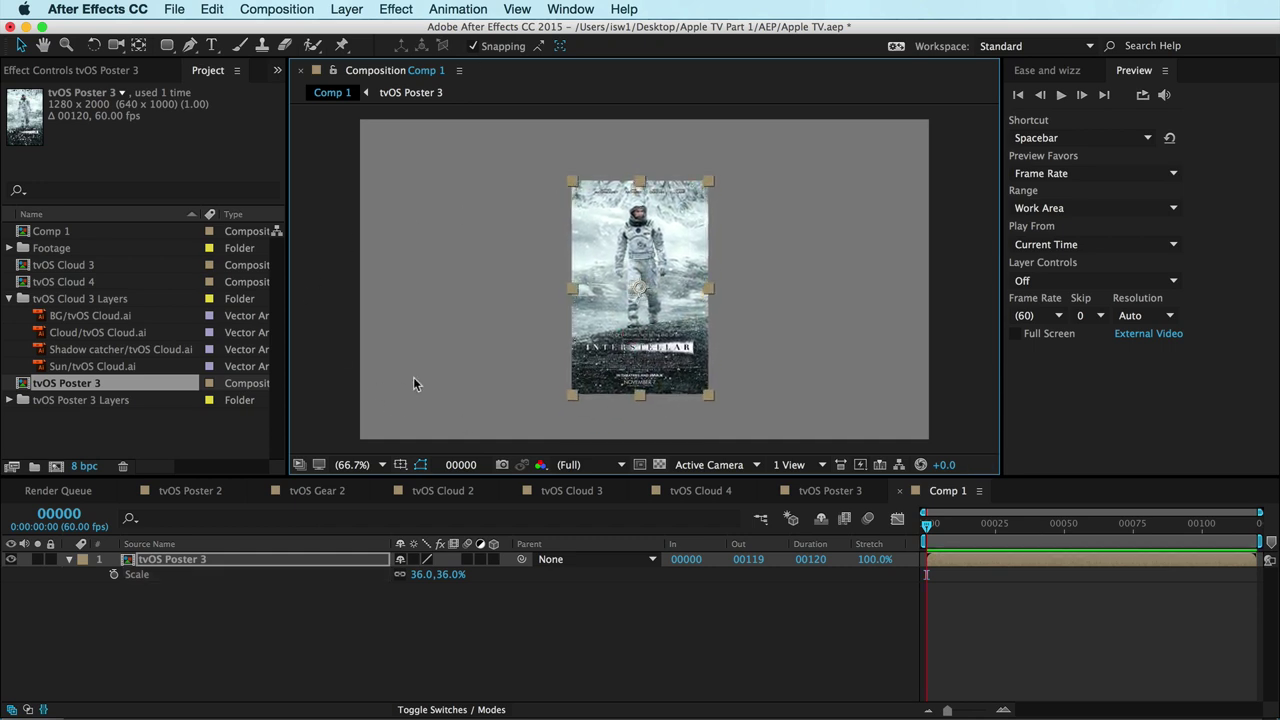
left_click(795, 267)
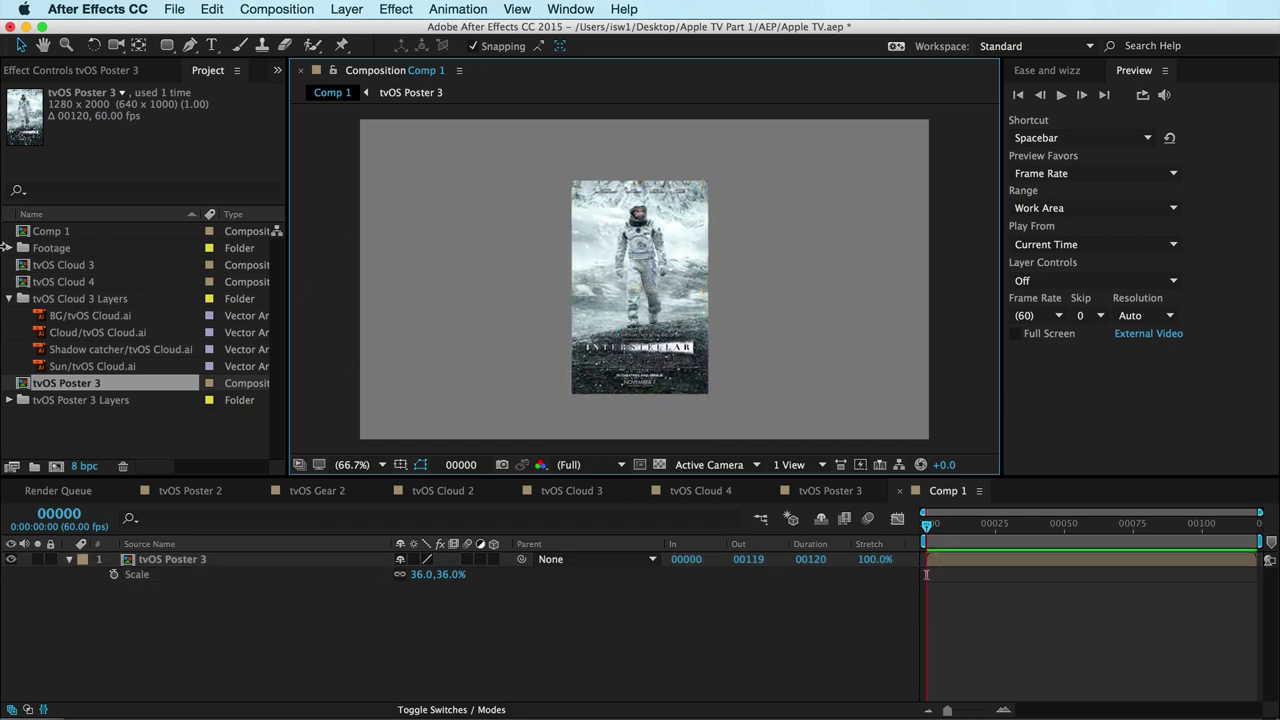
left_click_drag(650, 298, 639, 296)
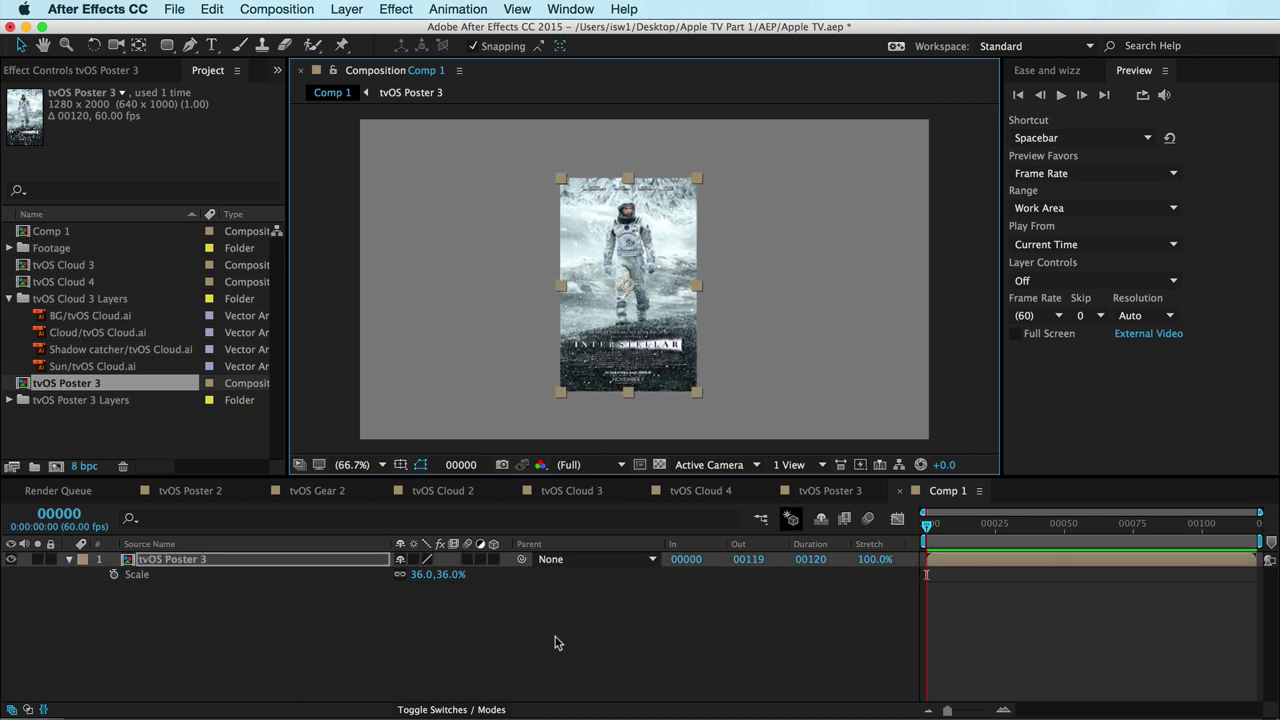
Turn on Collapse Transformations and 3D for the tvOS Poster 3 layer, and show the composition in Custom View 1.
left_click(413, 560)
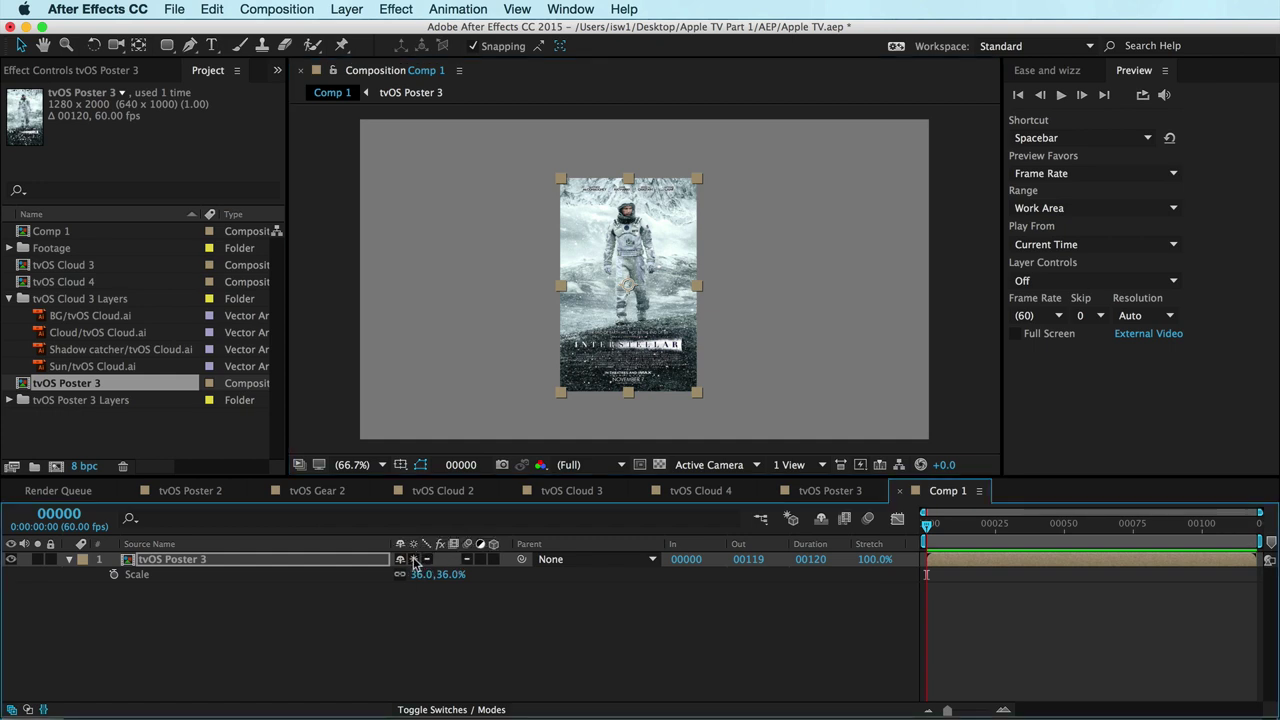
left_click(493, 559)
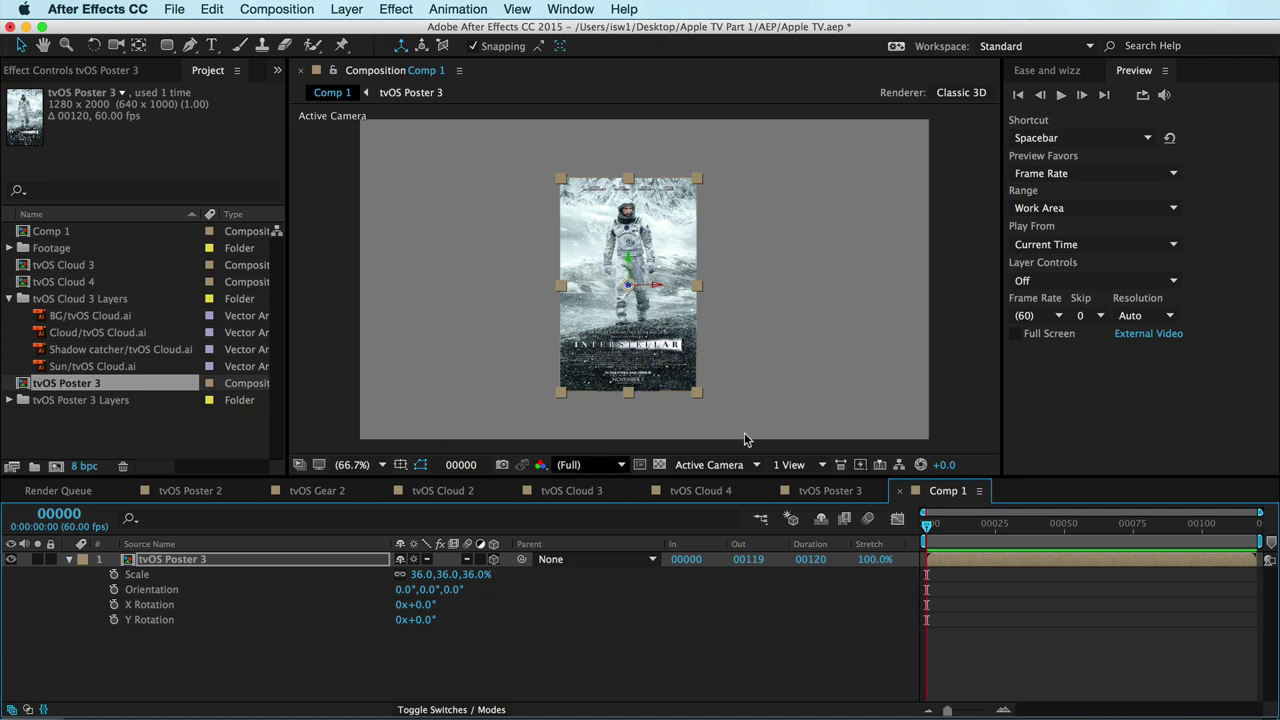
left_click(805, 465)
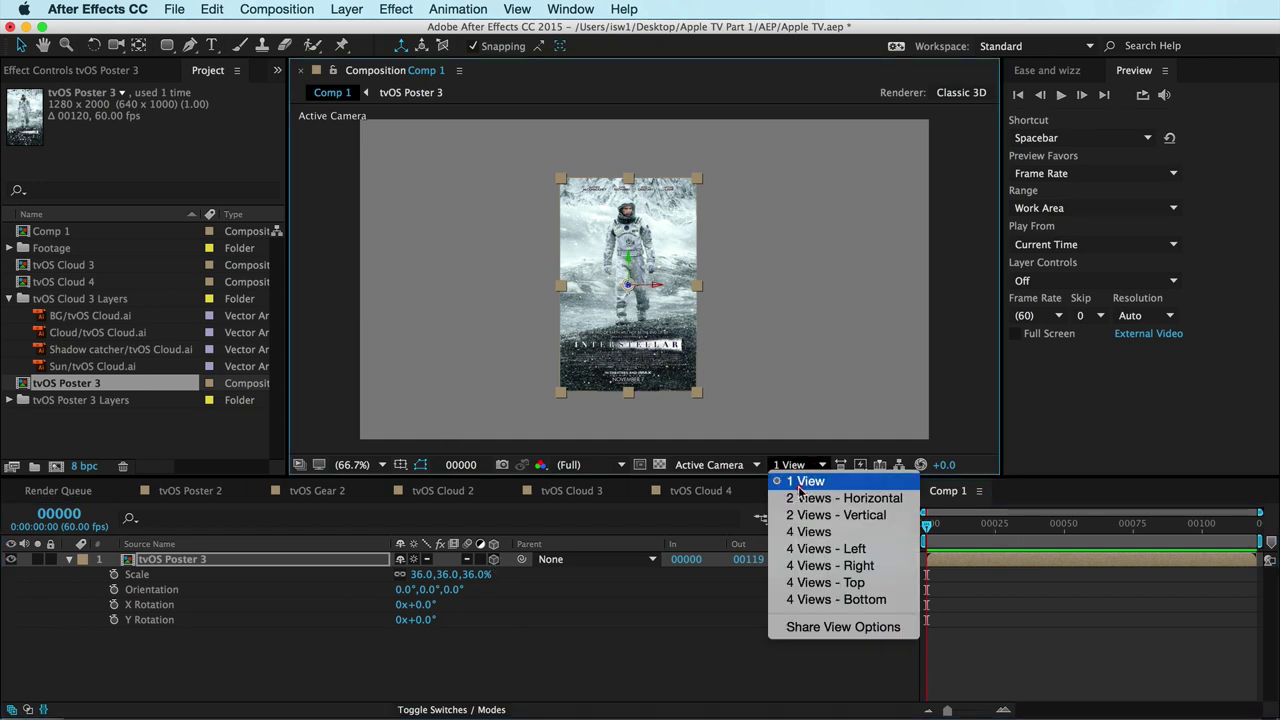
left_click(730, 465)
left_click(730, 462)
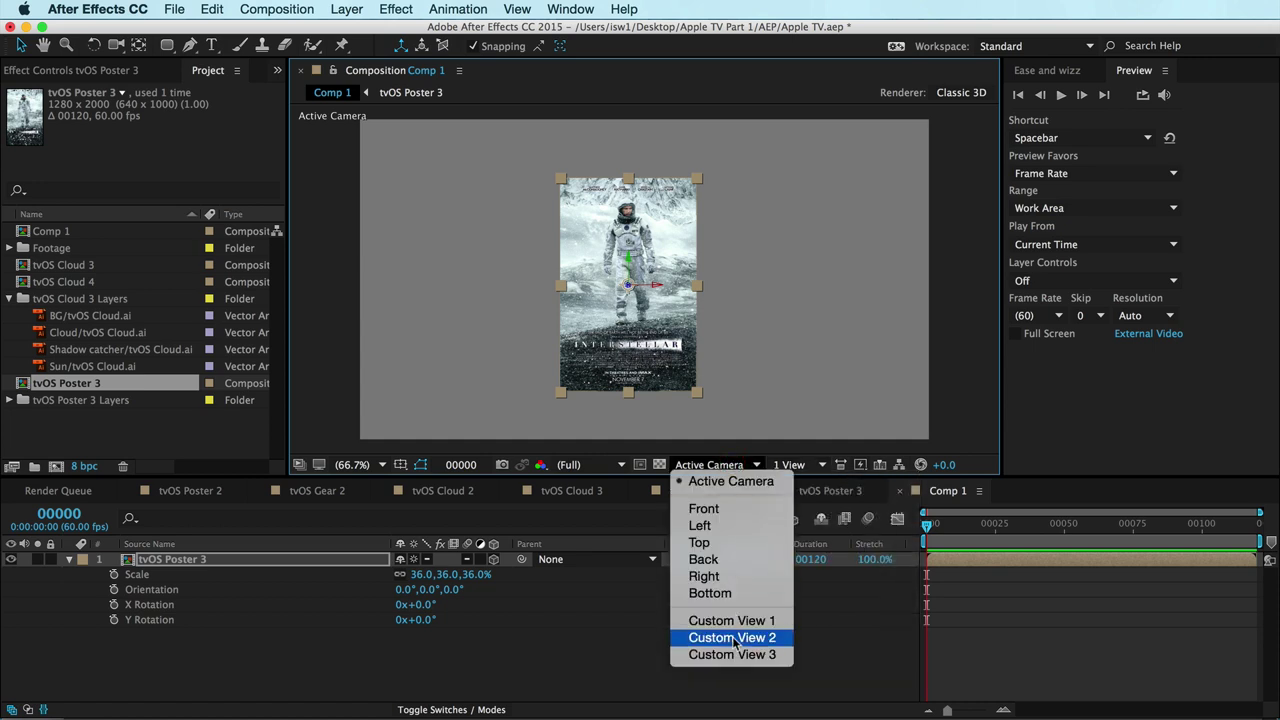
left_click(731, 620)
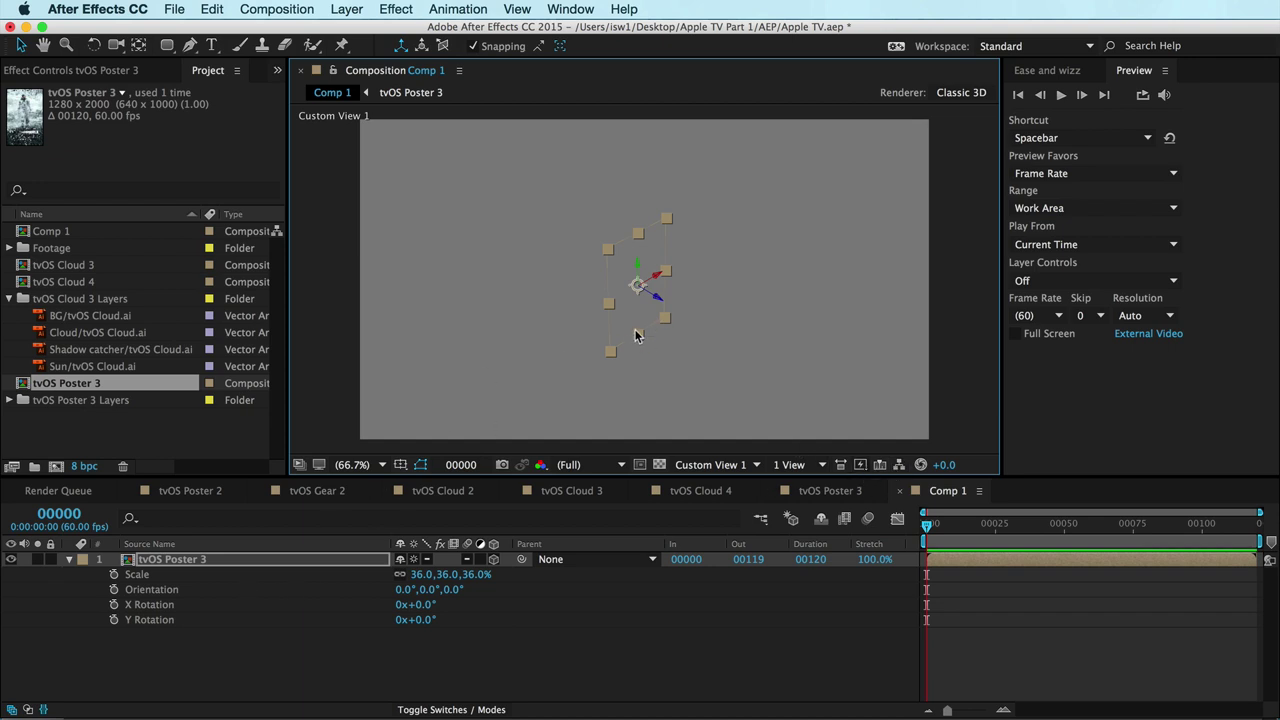
Open the nested tvOS Poster 3 composition and rename Comp 1 as Interstellar Master Comp.
double_click(127, 563)
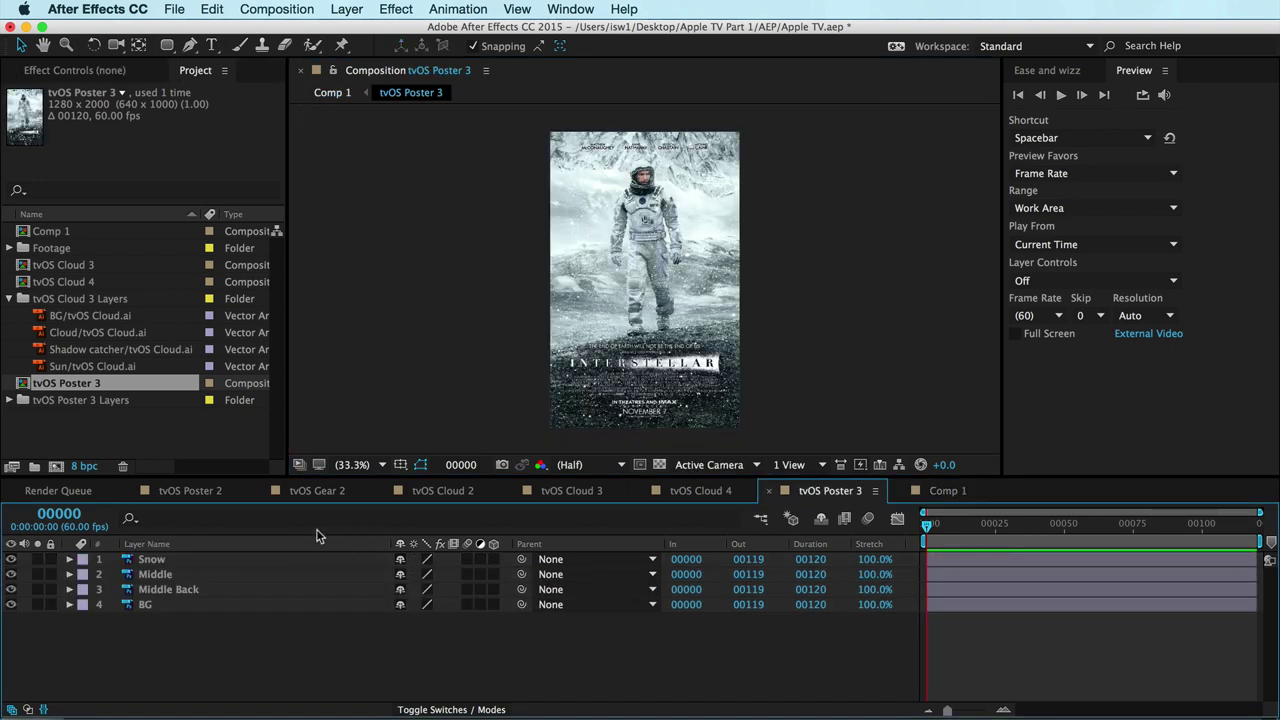
left_click(47, 233)
key("Return")
type("Interstellar Master ")
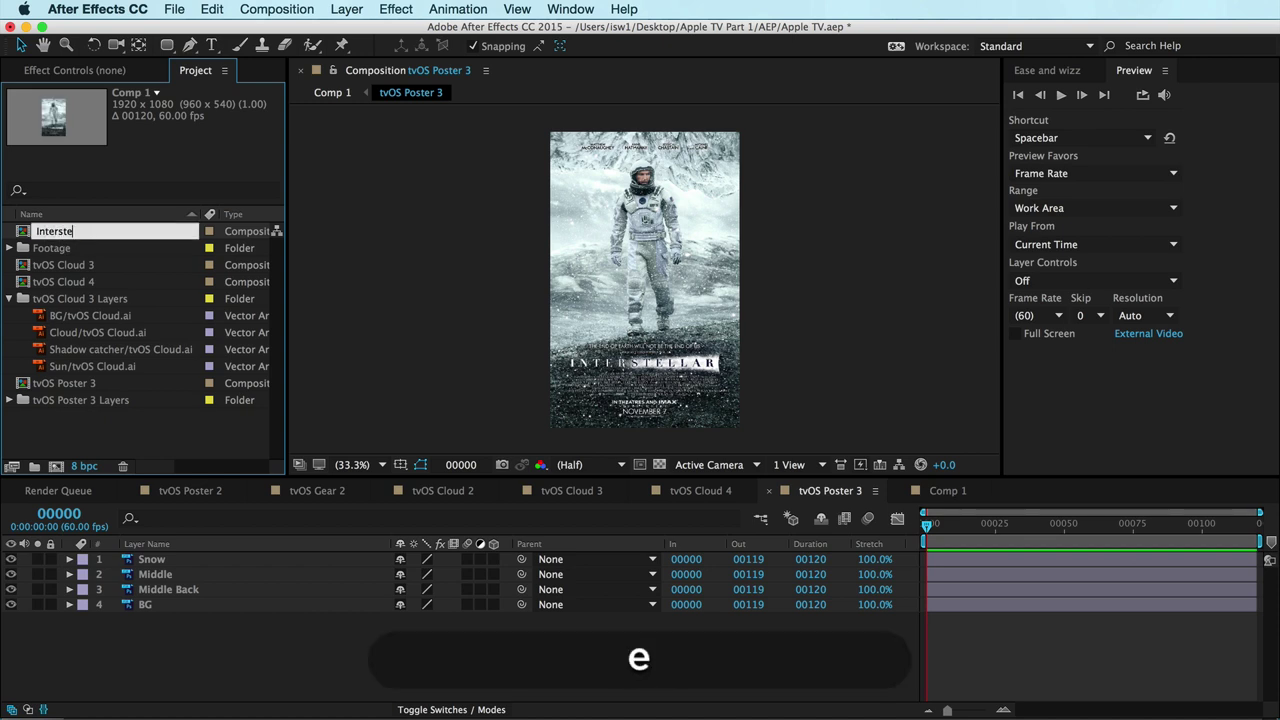
type("Comp")
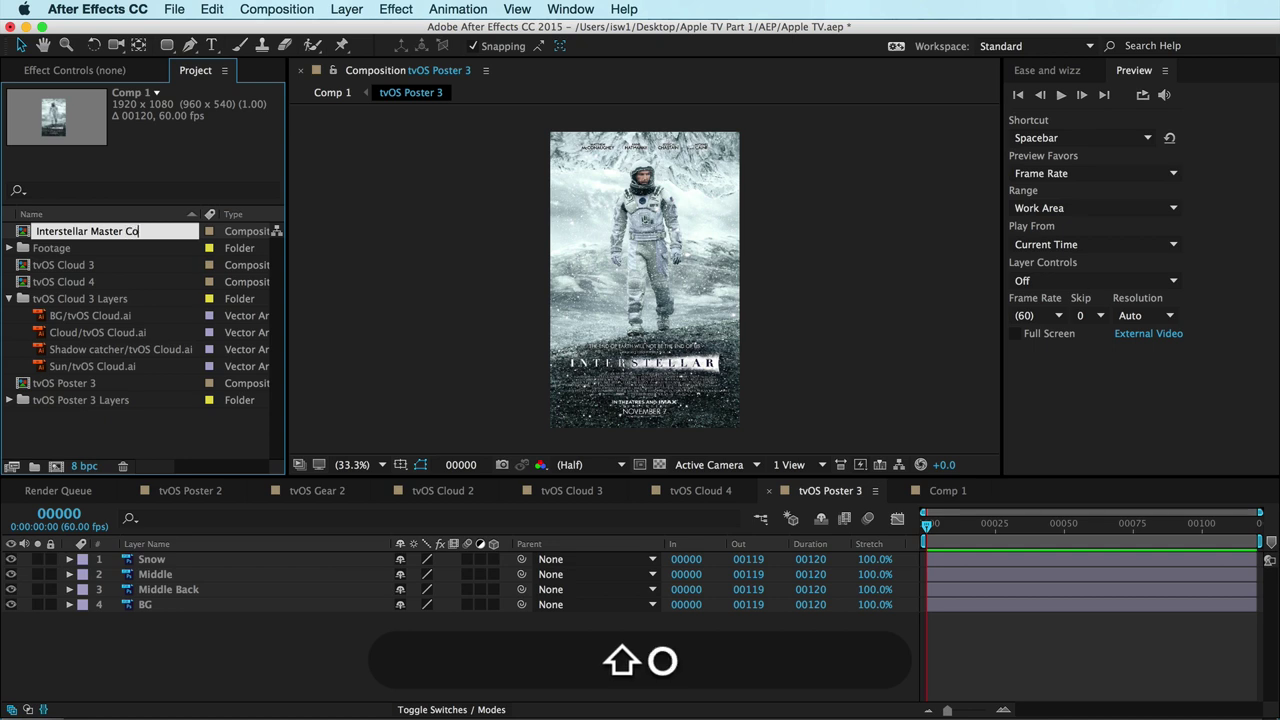
key("Return")
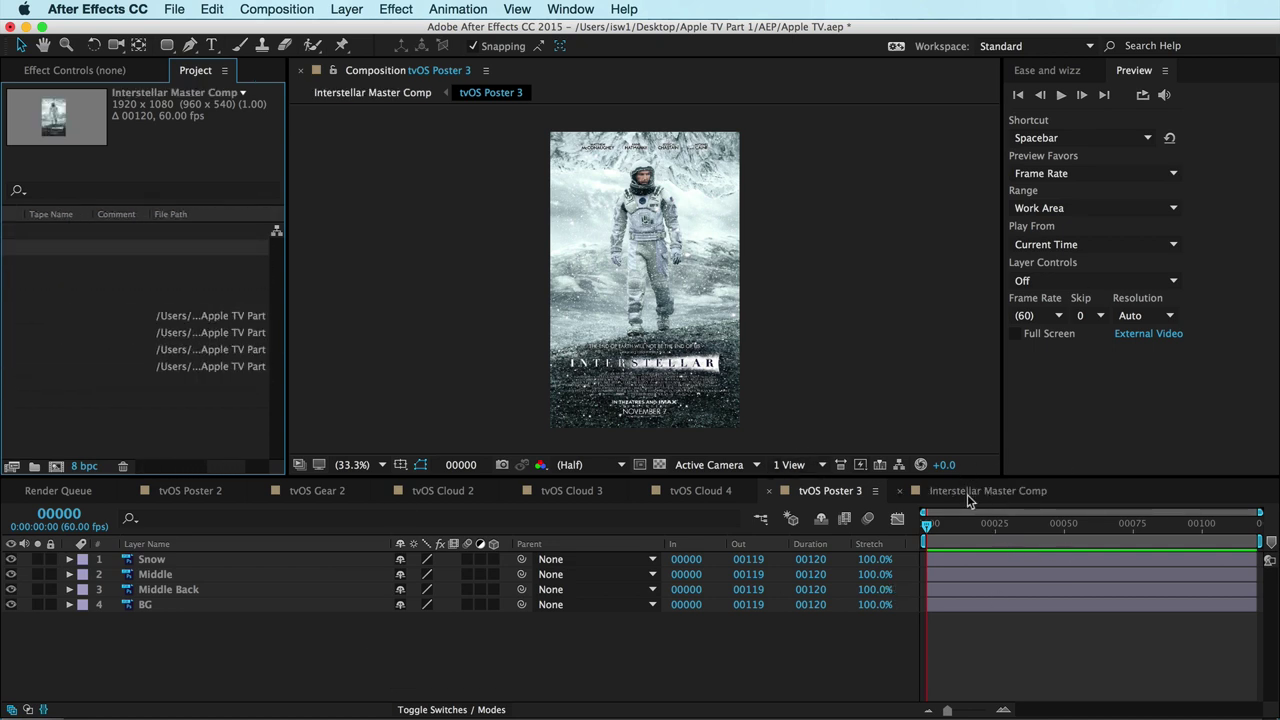
left_click(340, 656)
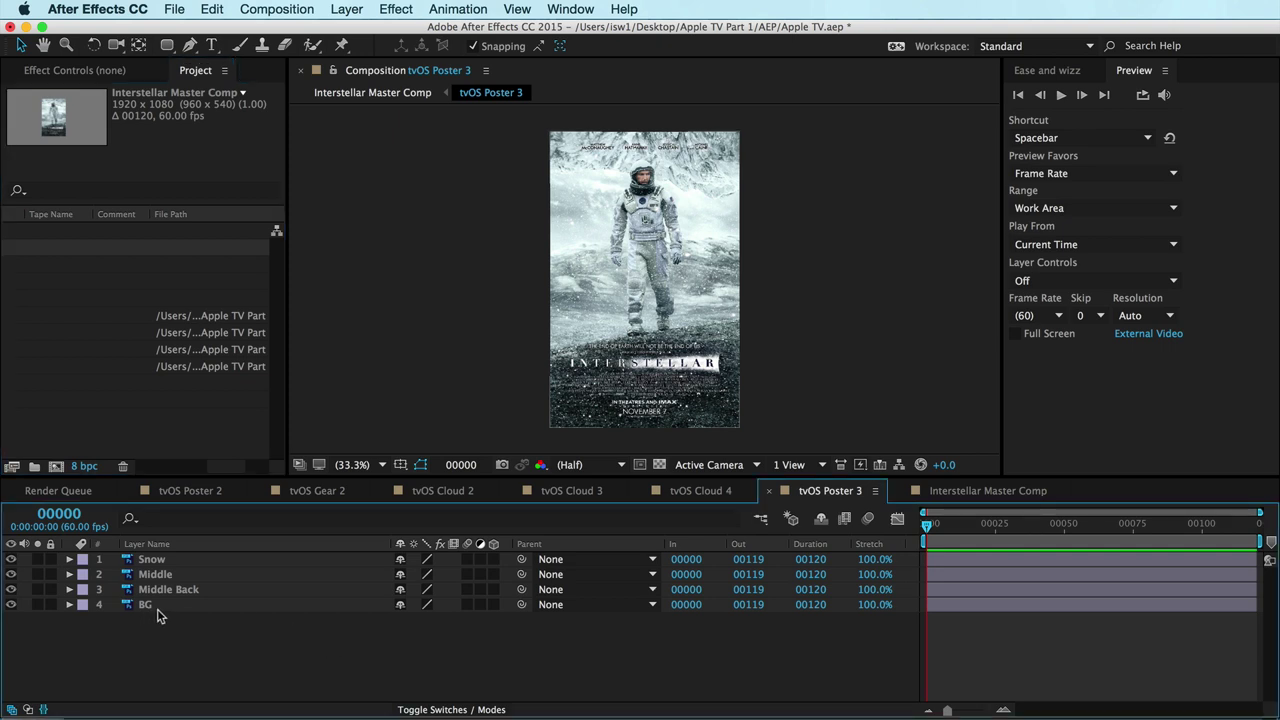
Turn on the 3D switch for the Snow, Middle, Middle Back and BG layers in tvOS Poster 3.
key("super+a")
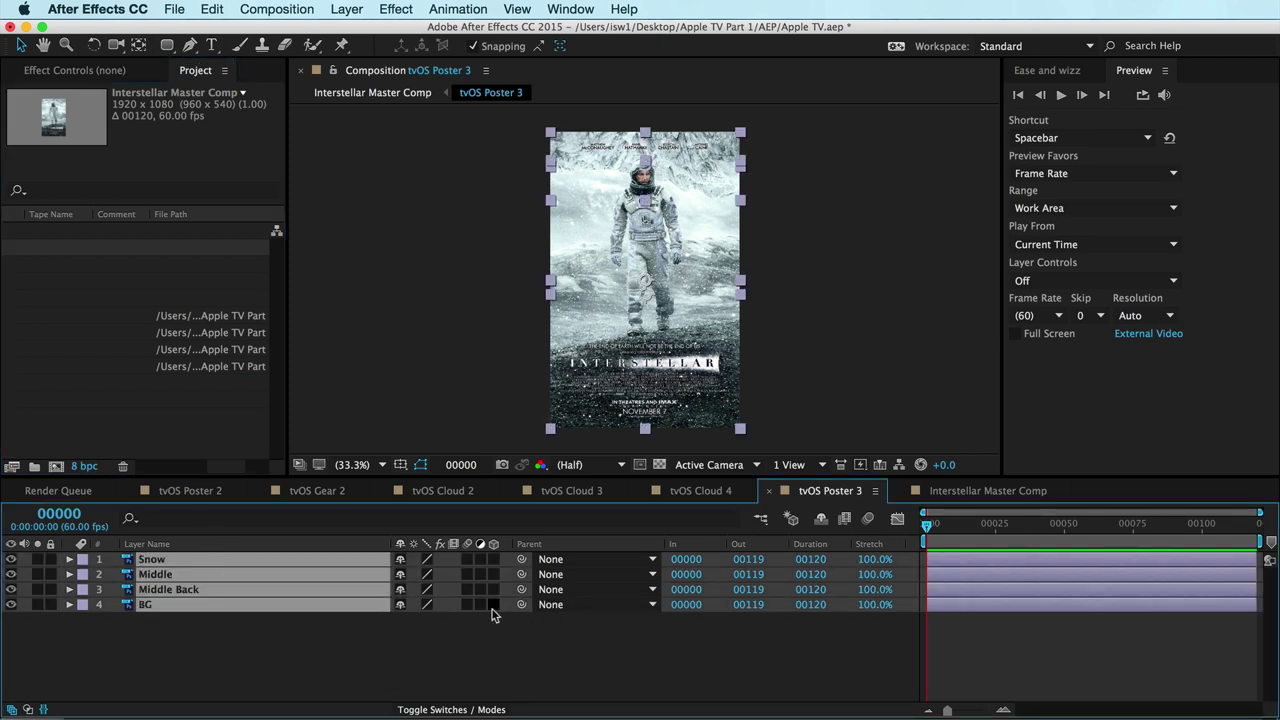
left_click(493, 605)
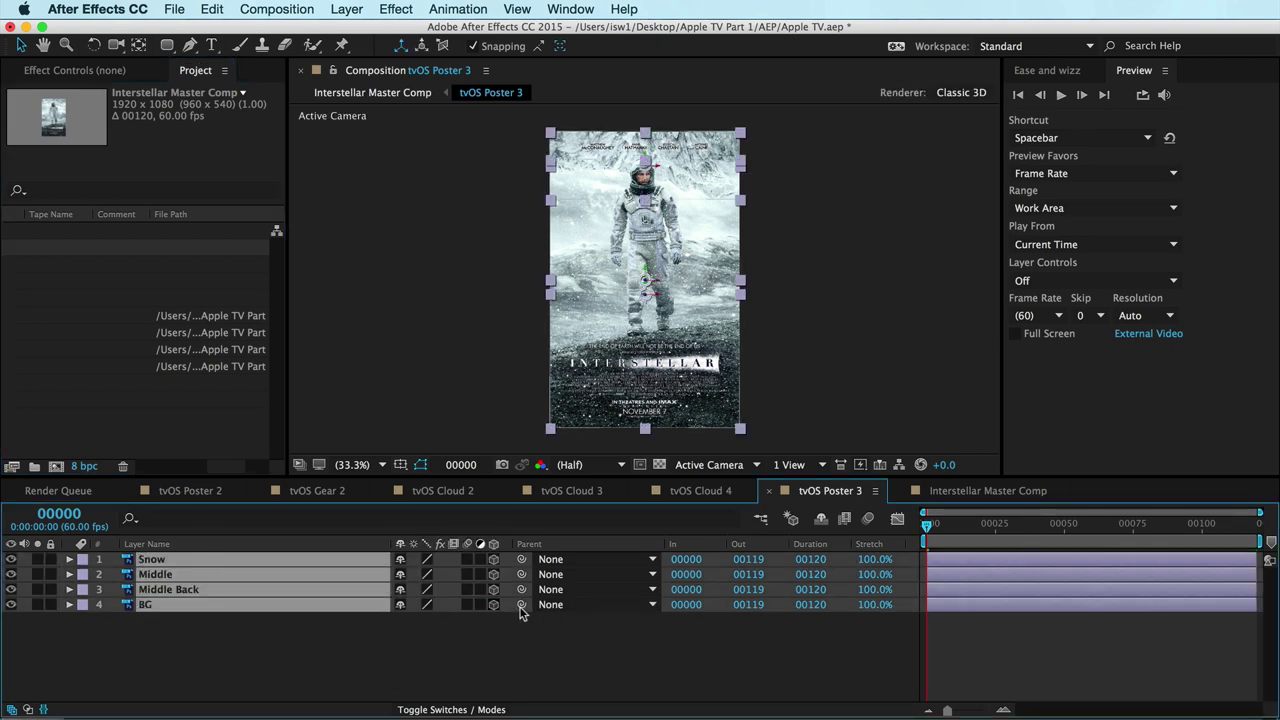
left_click(228, 652)
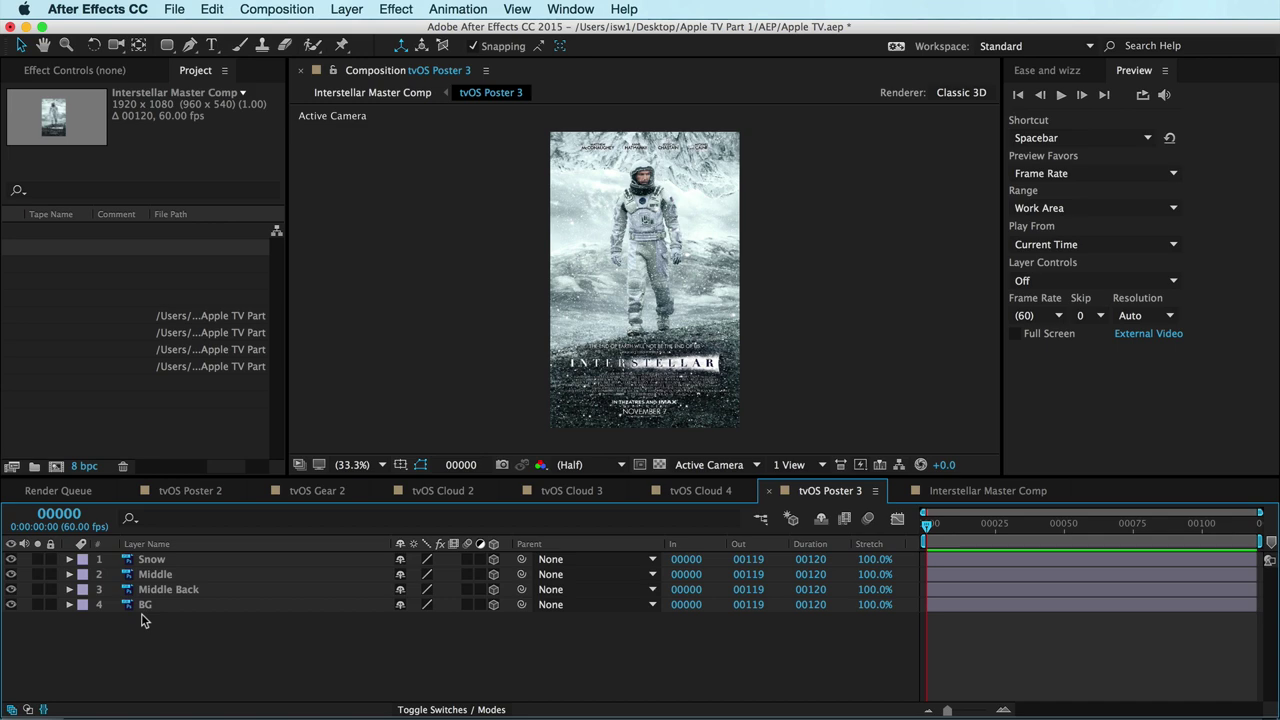
Review the reference poster animation in tvOS Poster 2 and return to tvOS Poster 3 through Interstellar Master Comp.
left_click(188, 491)
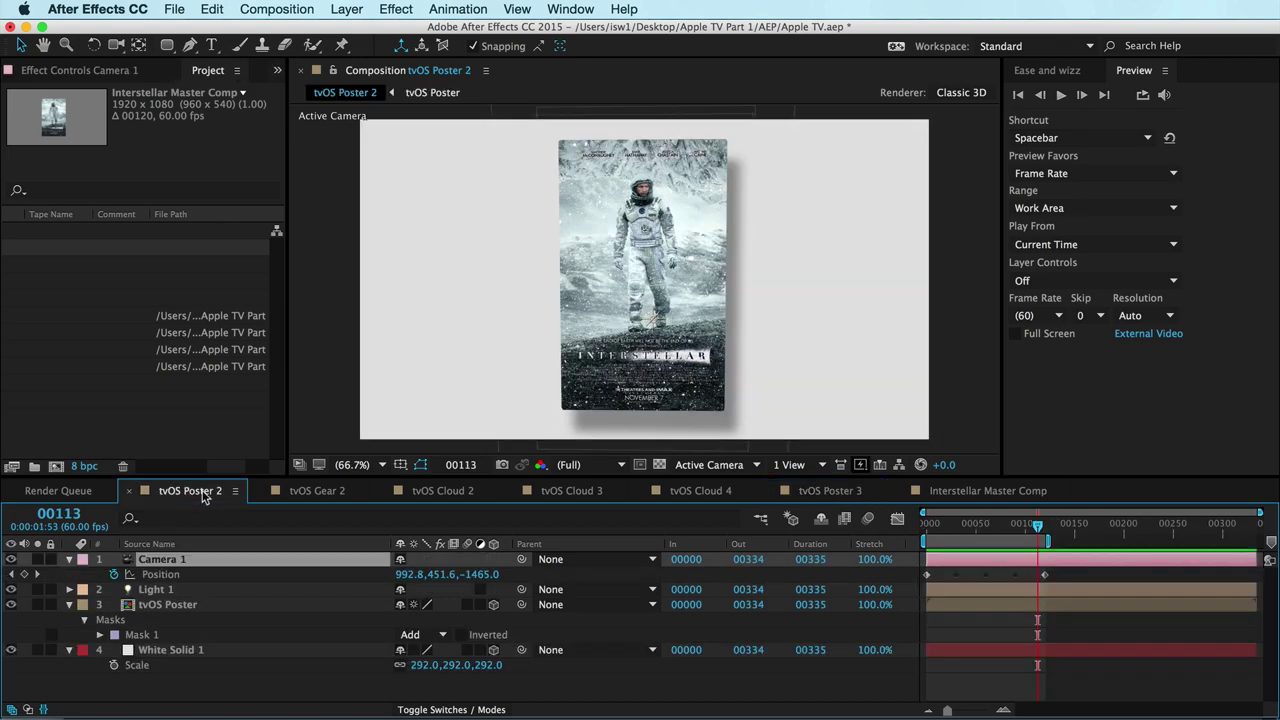
mouse_move(1022, 522)
left_mouse_down()
mouse_move(938, 525)
mouse_move(1047, 524)
mouse_move(944, 526)
mouse_move(1045, 532)
mouse_move(955, 538)
mouse_move(1010, 546)
mouse_move(1011, 530)
mouse_move(985, 530)
mouse_move(999, 530)
left_mouse_up()
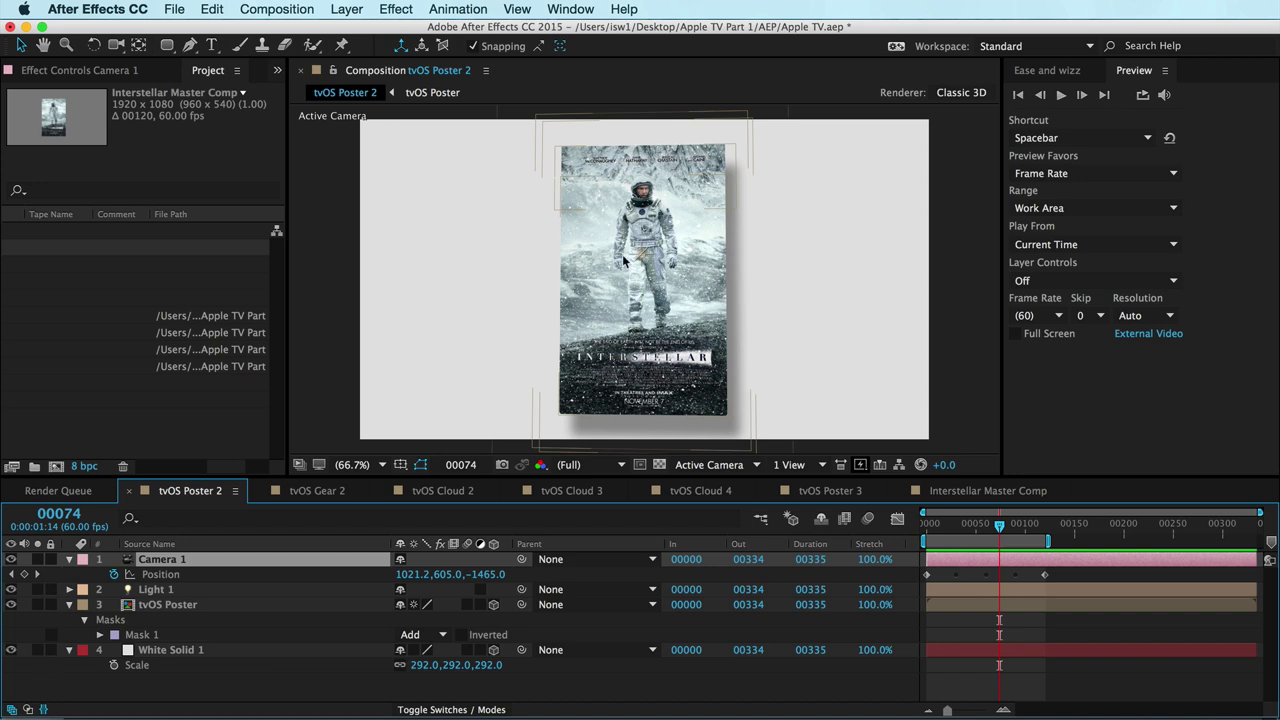
left_click(1012, 491)
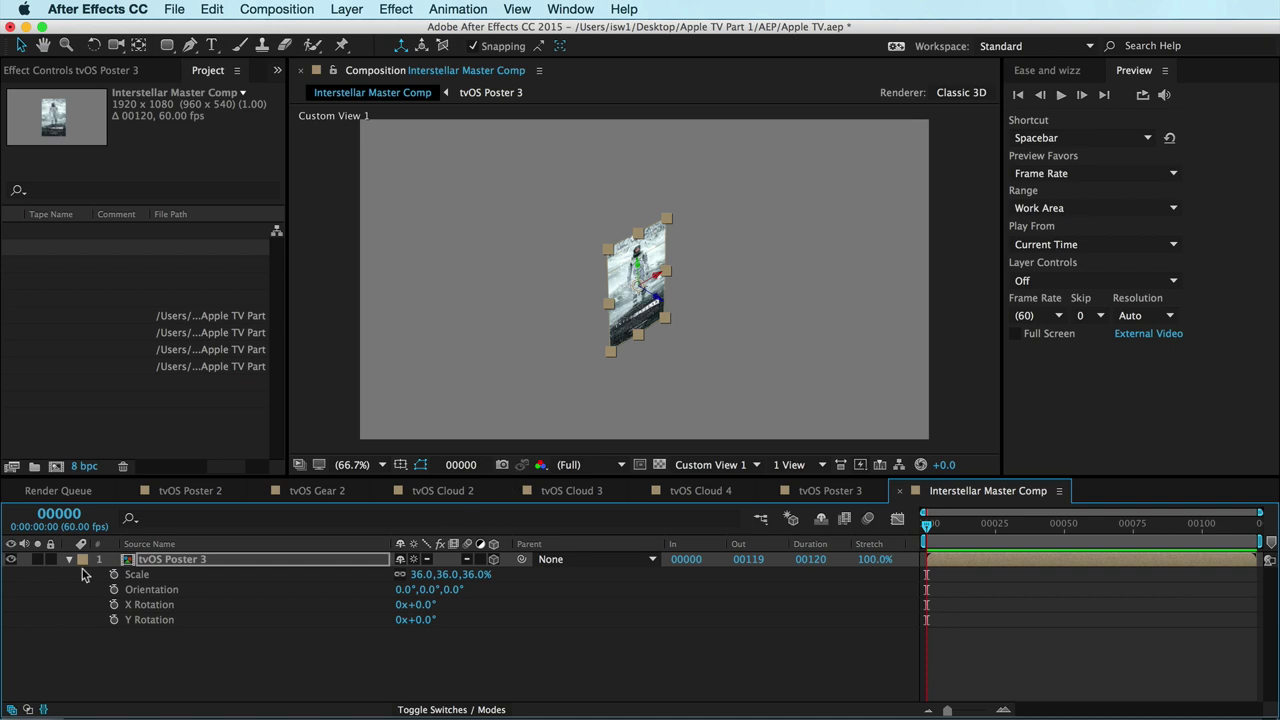
double_click(133, 562)
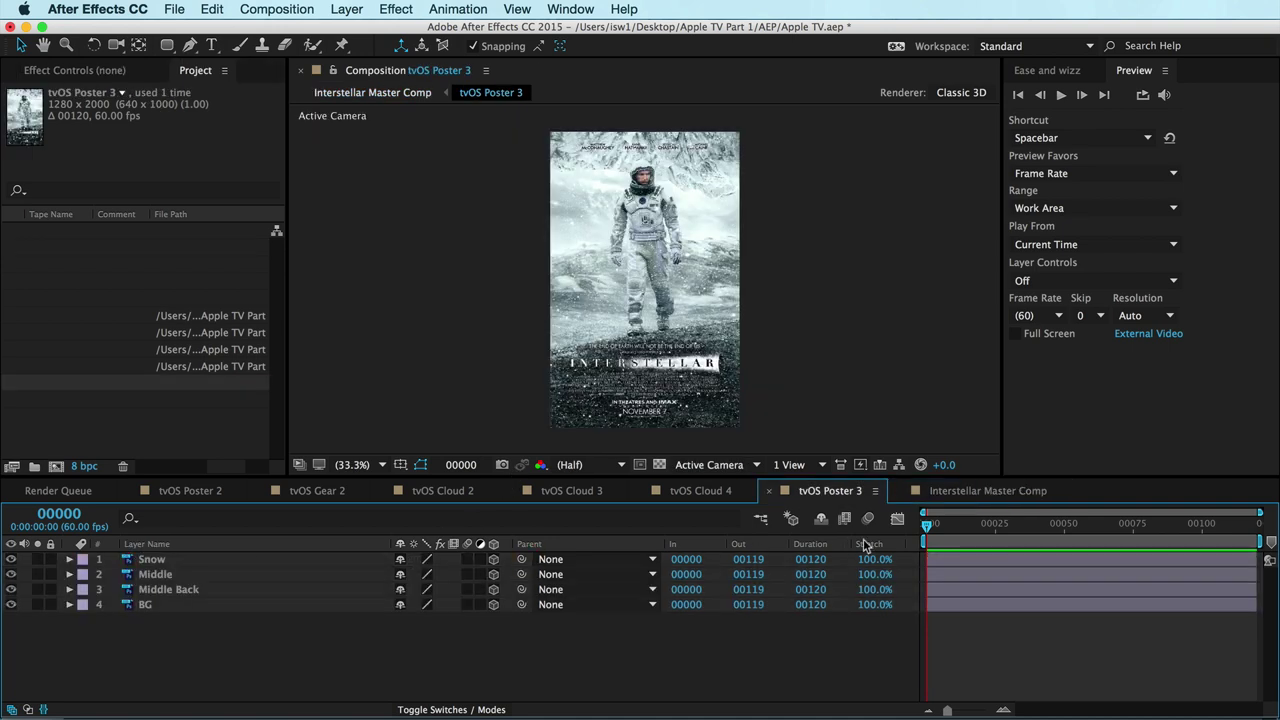
Reveal the Position property of all four poster layers.
left_click(162, 574)
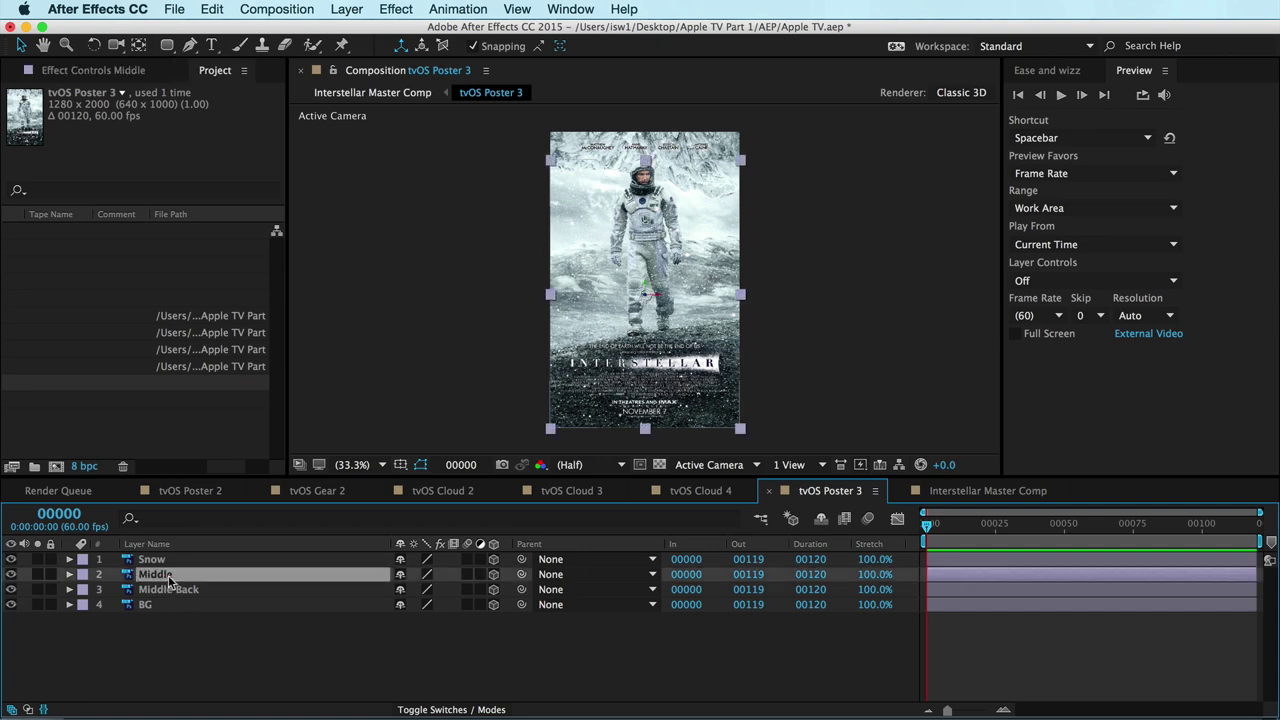
left_click(11, 575)
key("super+a")
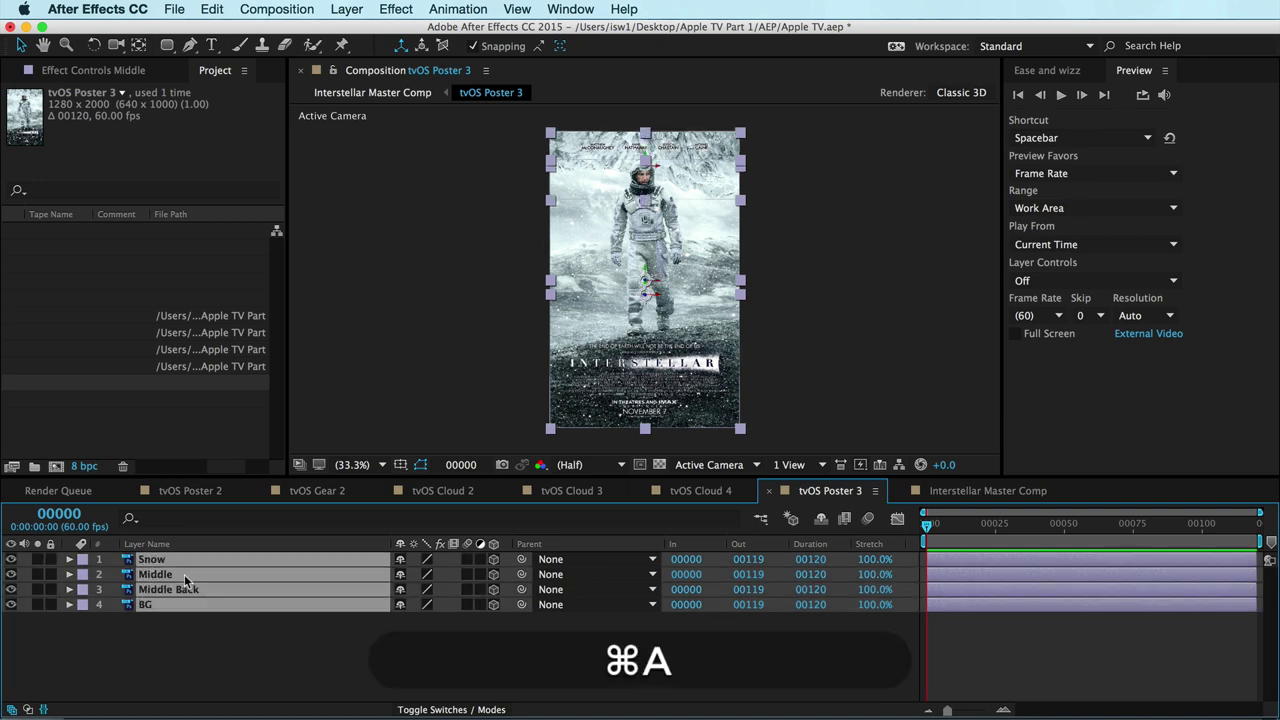
key("p")
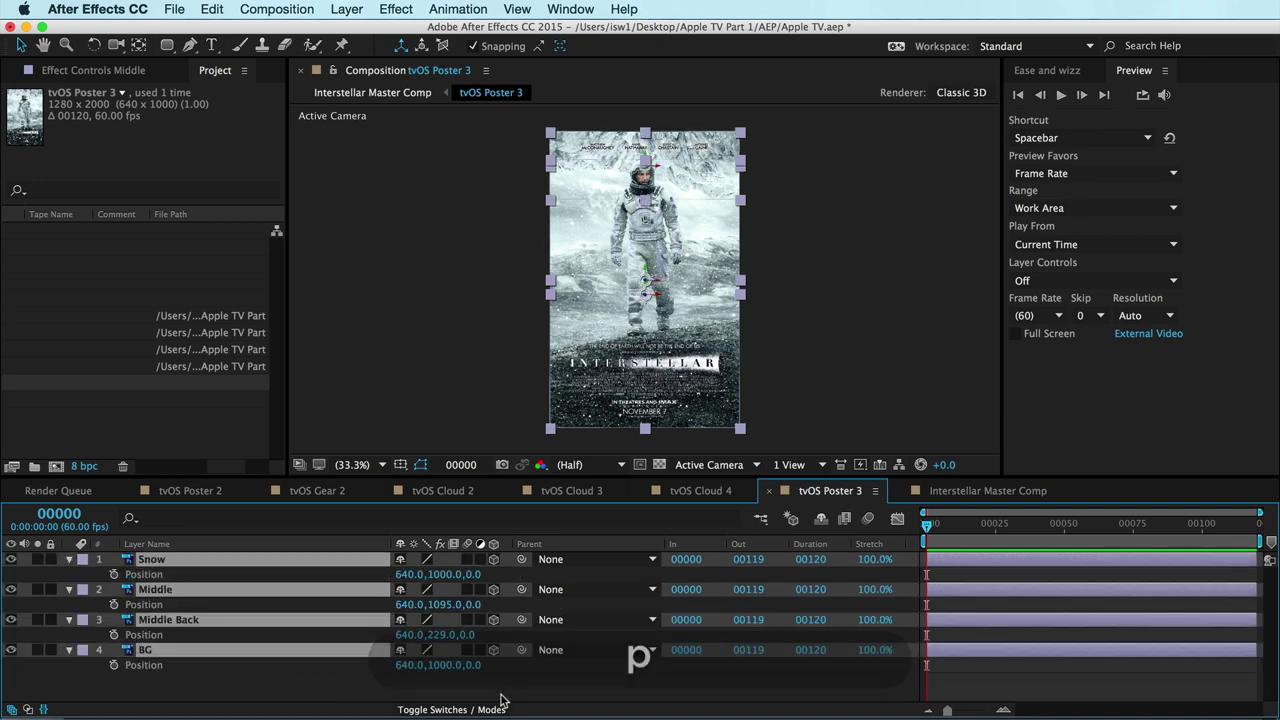
left_click(508, 680)
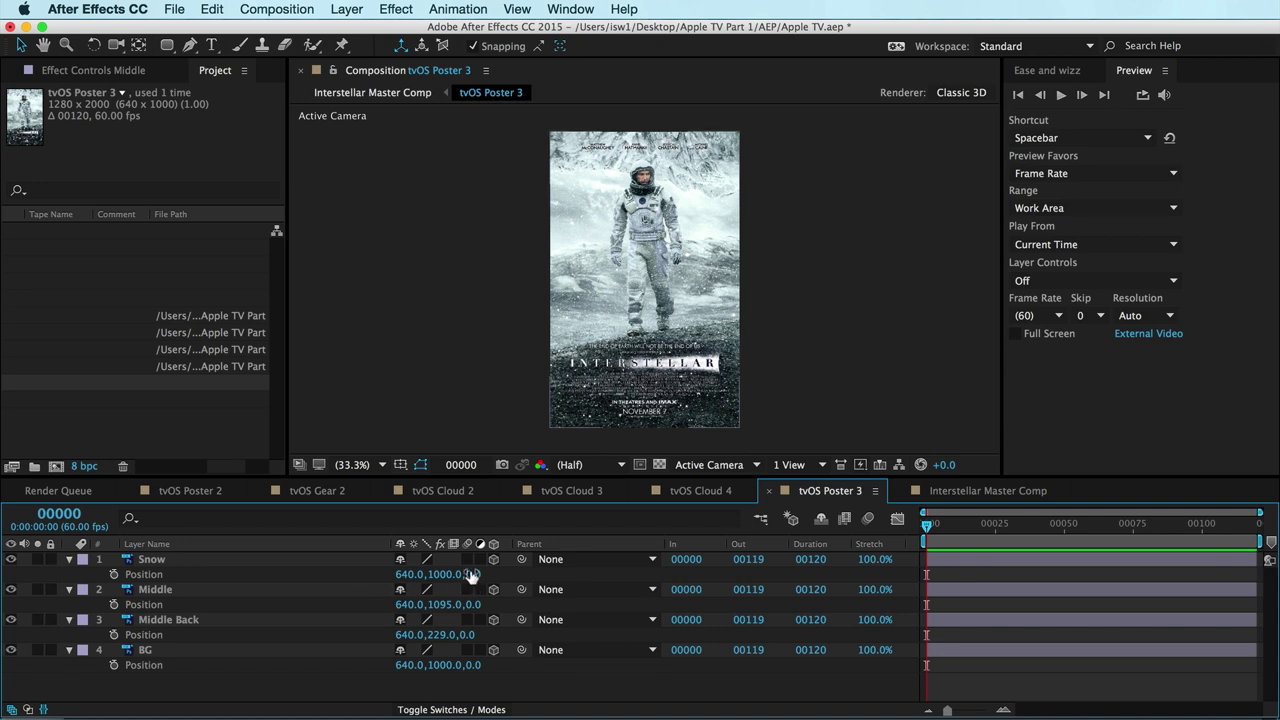
Set the Snow layer's Z position to -400 to bring it toward the viewer.
left_click_drag(470, 576, 262, 568)
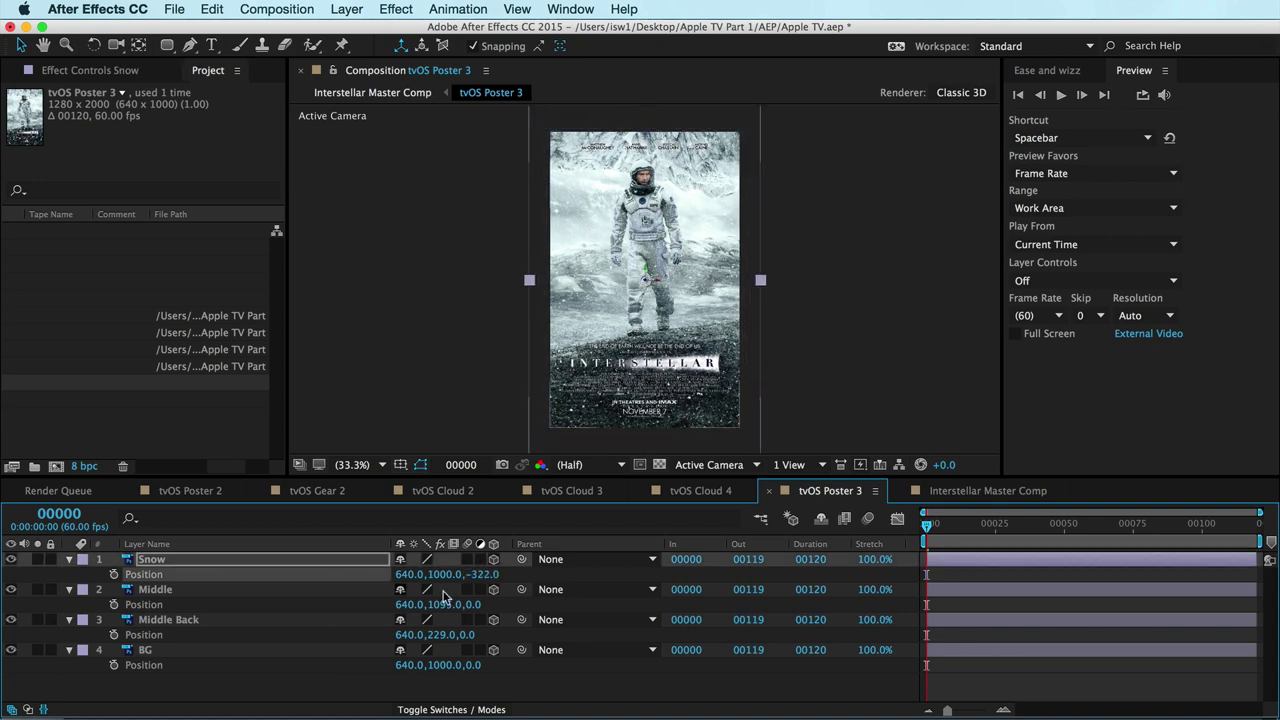
left_click(484, 574)
type("-400")
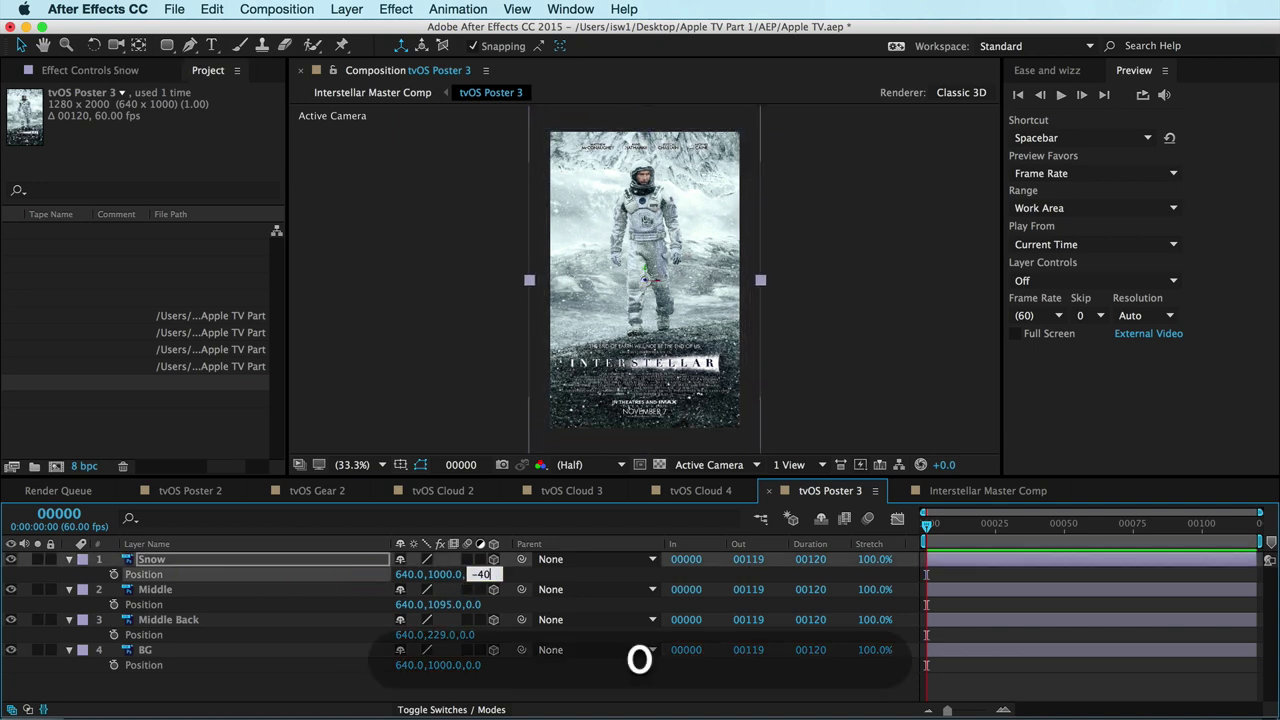
key("Return")
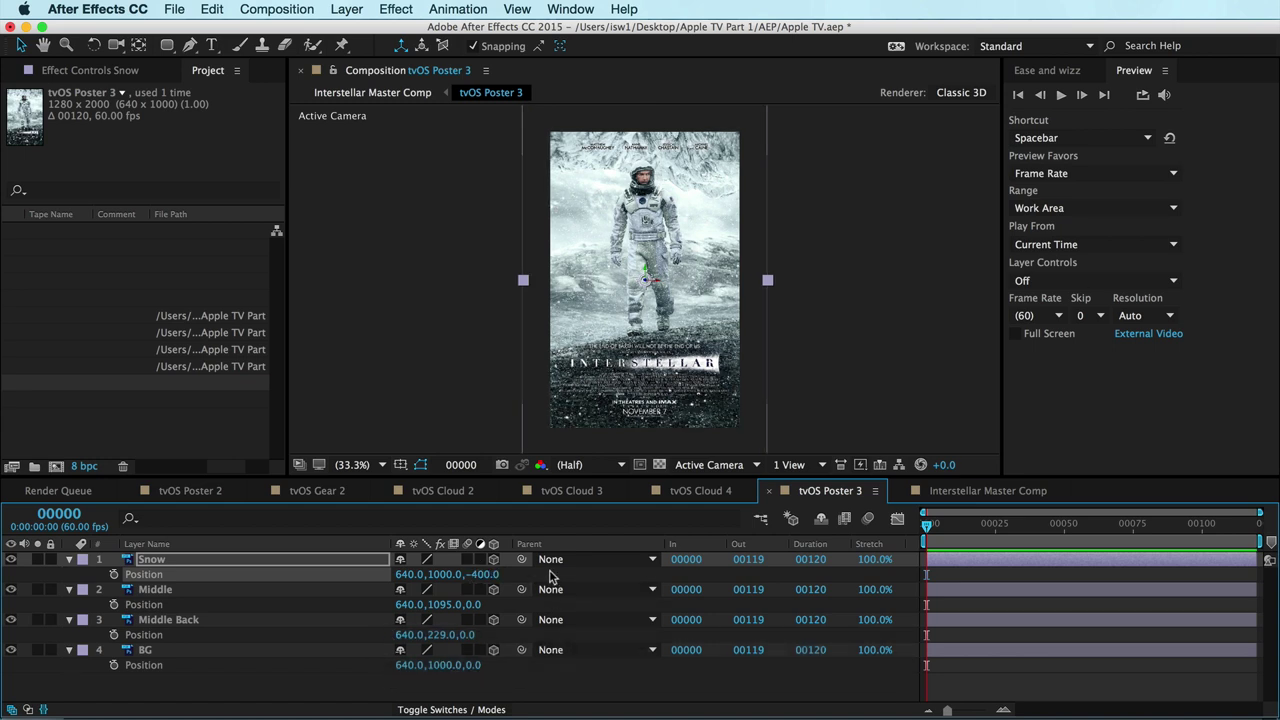
Set the Middle Back layer's Z position to 150 to push it behind the Middle layer.
left_click(157, 592)
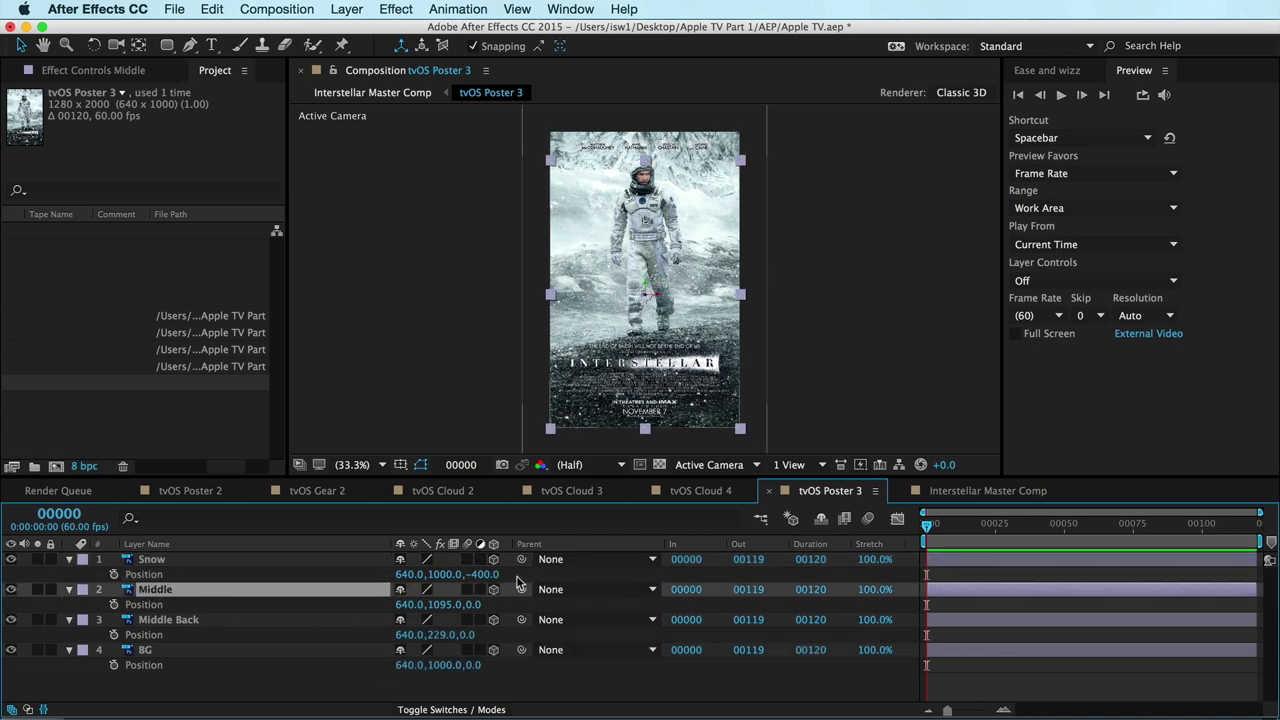
left_click(155, 621)
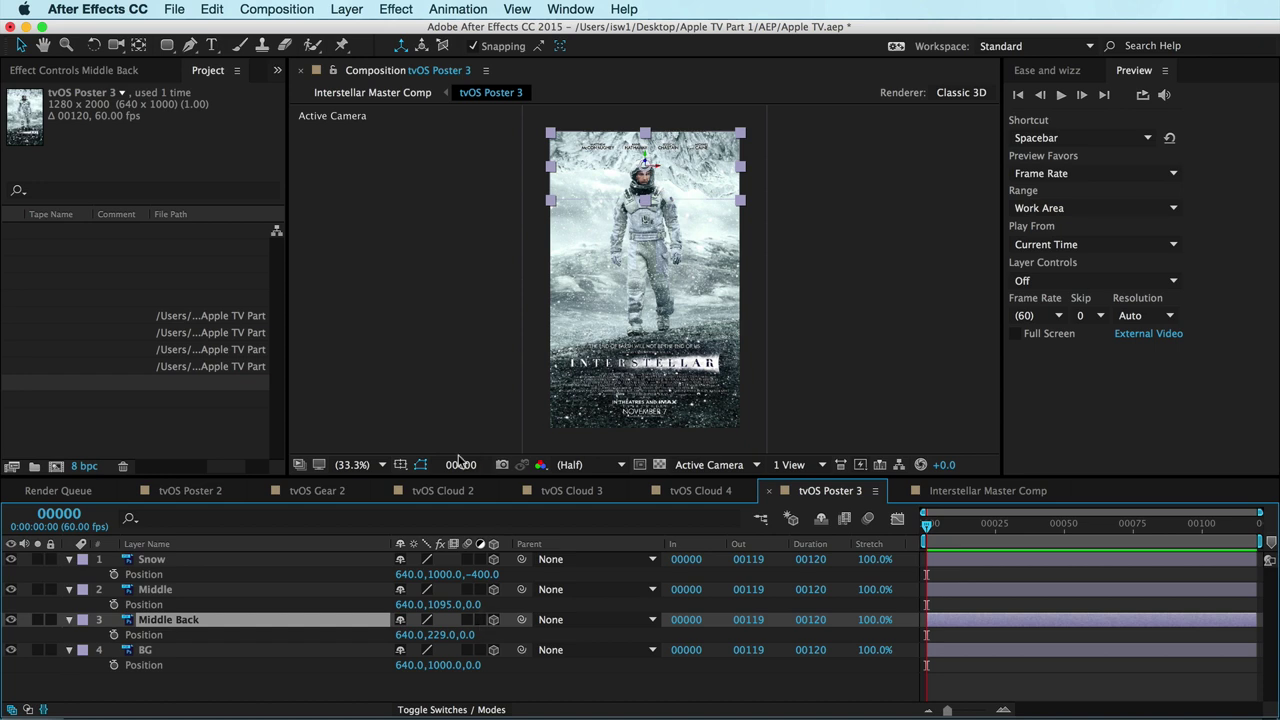
left_click(11, 620)
left_click(11, 620)
left_click(462, 634)
type("150")
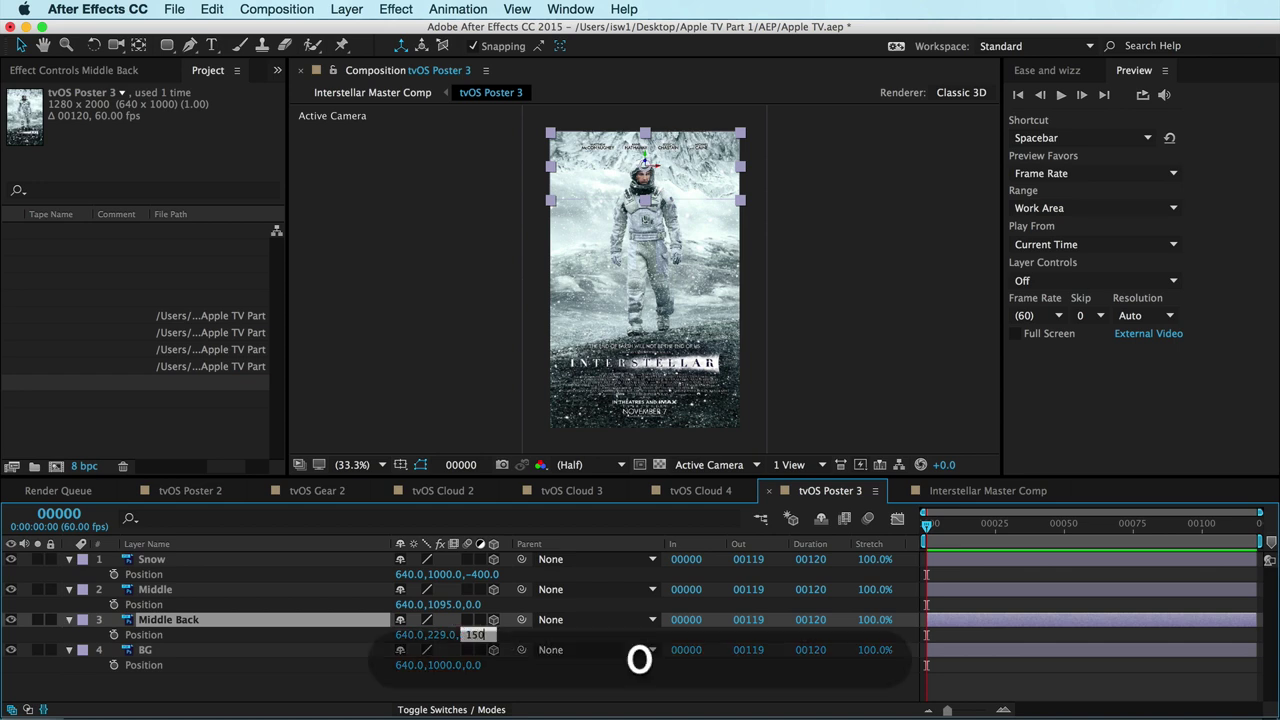
key("Return")
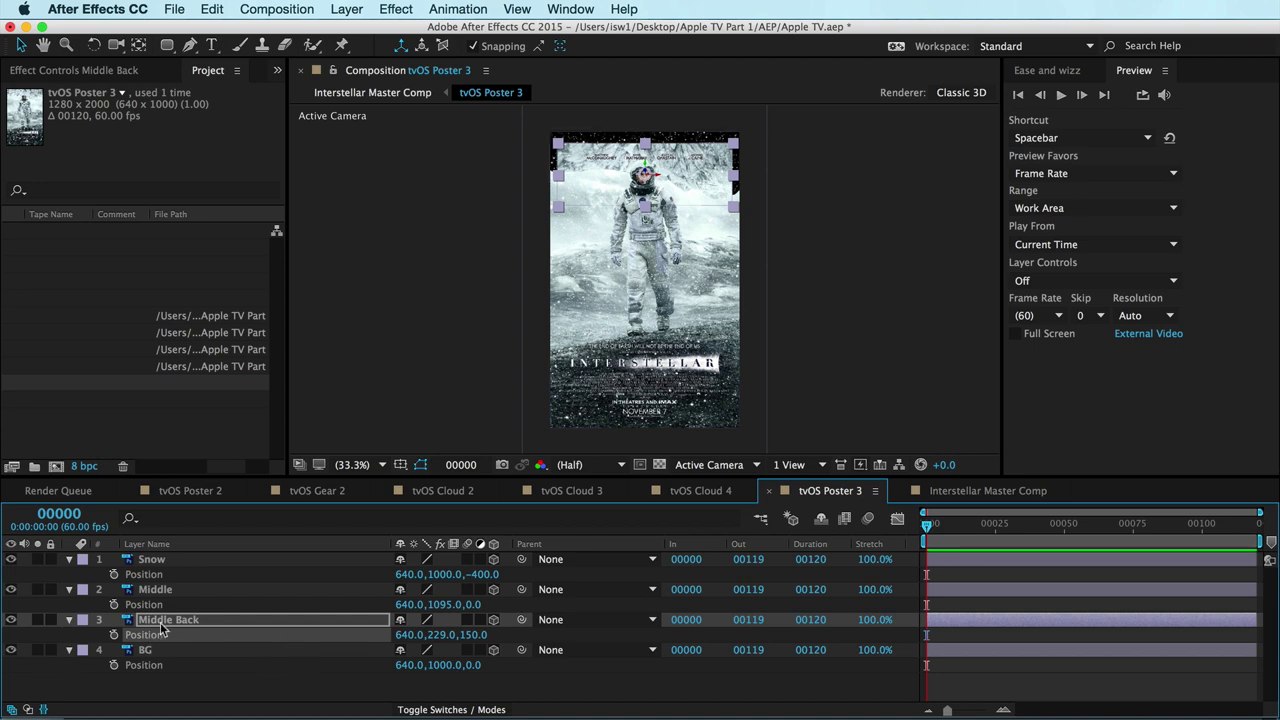
Scale the Middle Back layer to 112.5% and raise it to a Y position of 175 to fill the poster's upper area.
key("shift")
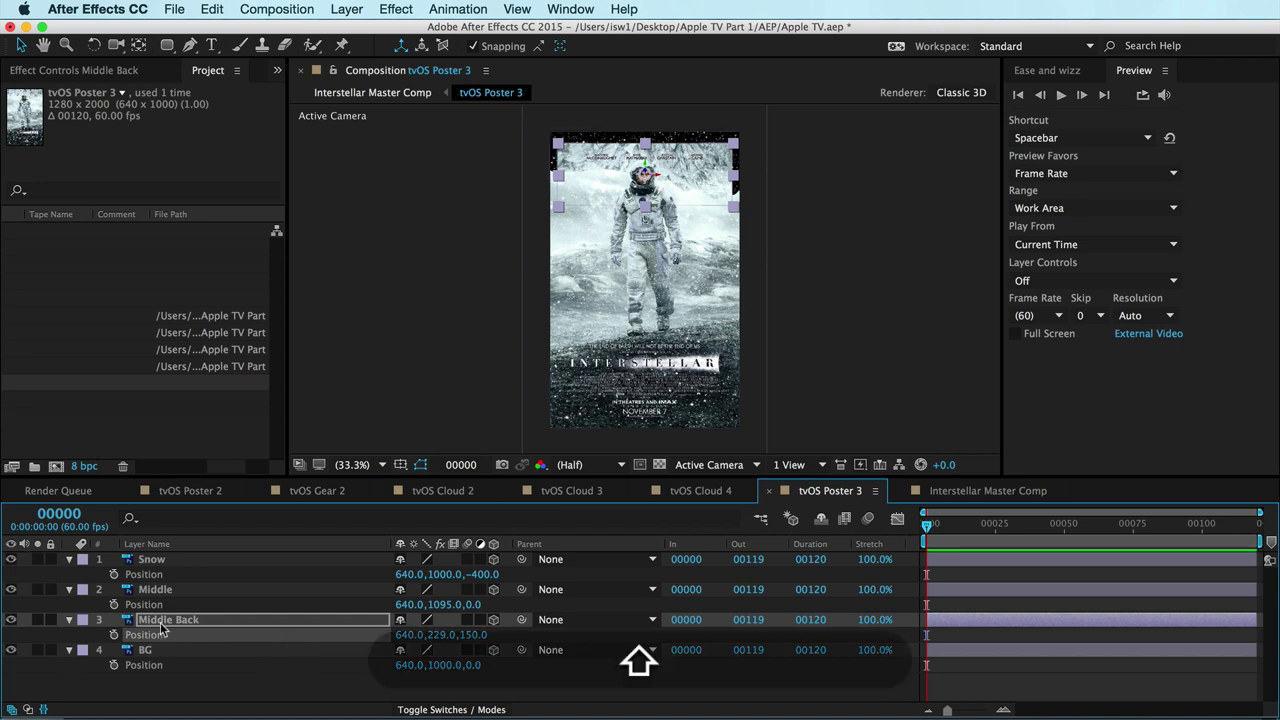
key("shift+s")
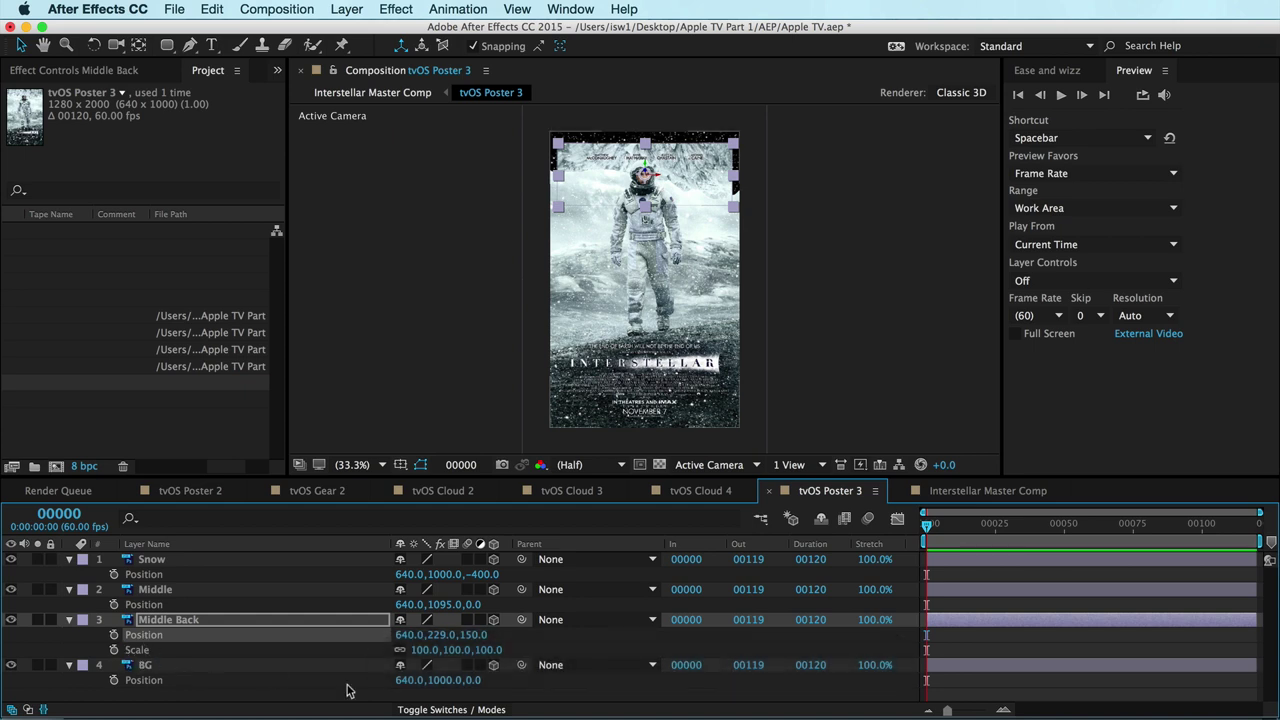
left_click_drag(428, 651, 443, 657)
key("shift+Up")
key("shift+Up")
key("shift+Up")
key("shift+Up")
key("shift+Up")
key("shift+Up")
key("shift+Up")
key("shift+Down")
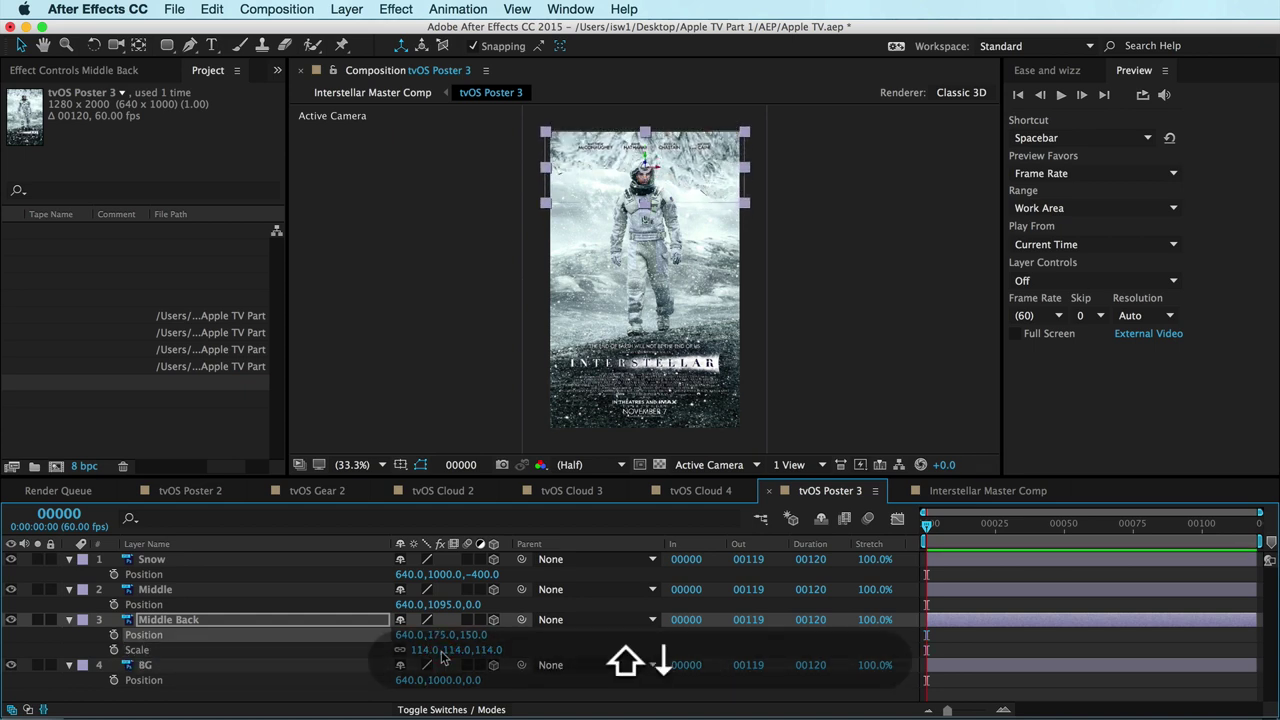
key("Down")
key("Down")
key("Down")
key("Down")
key("Down")
key("Down")
left_click_drag(425, 651, 417, 651)
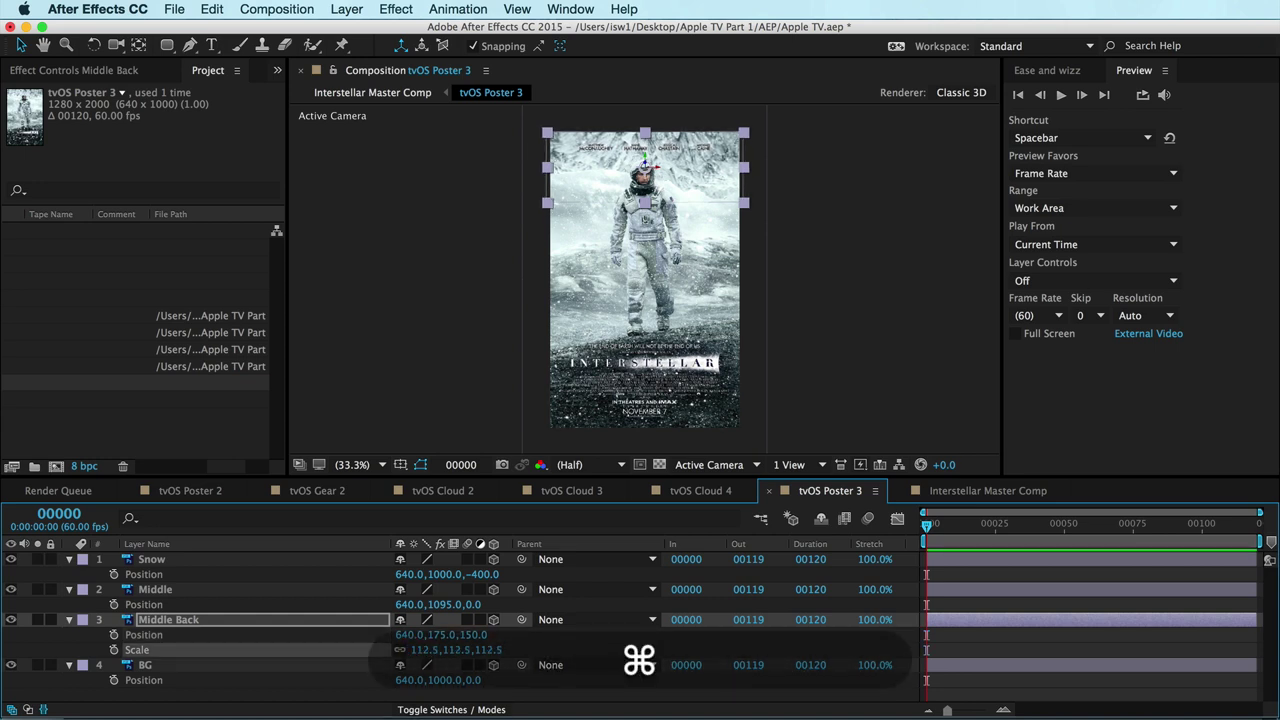
Set the BG layer's Z position to 400 and scale it to 137% so it covers the poster frame.
left_click(155, 667)
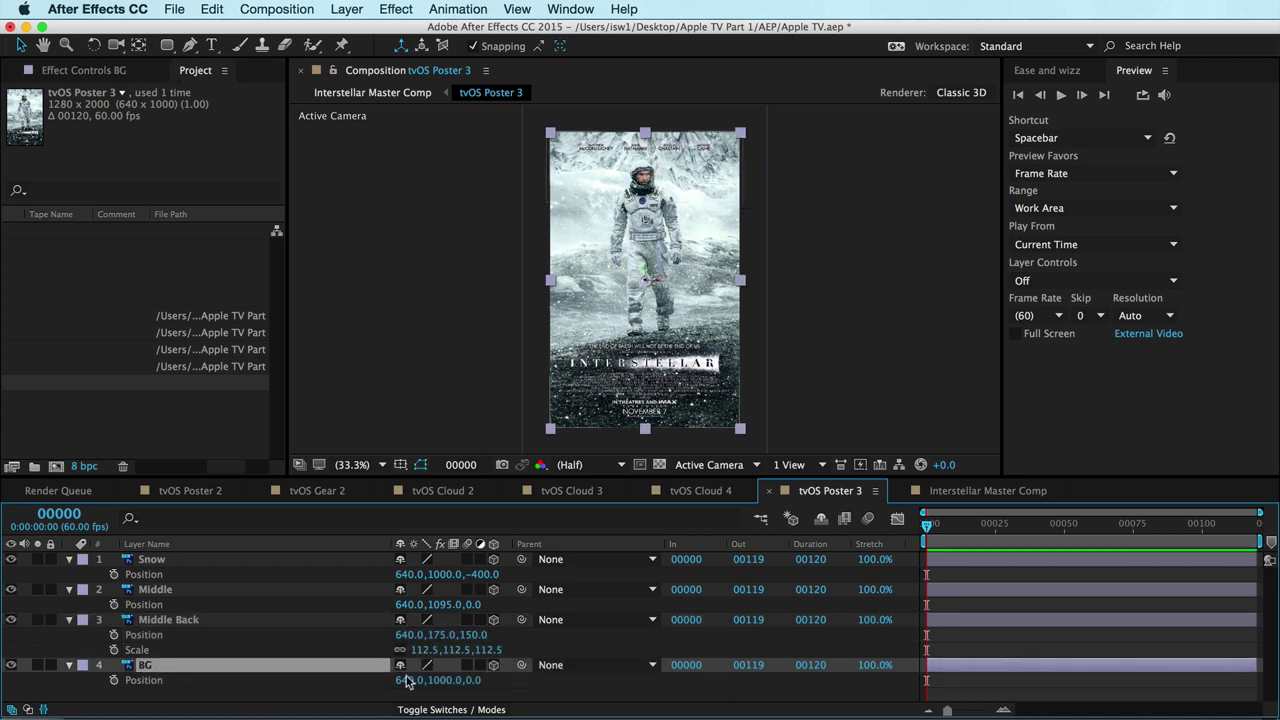
left_click(474, 680)
type("400")
key("Return")
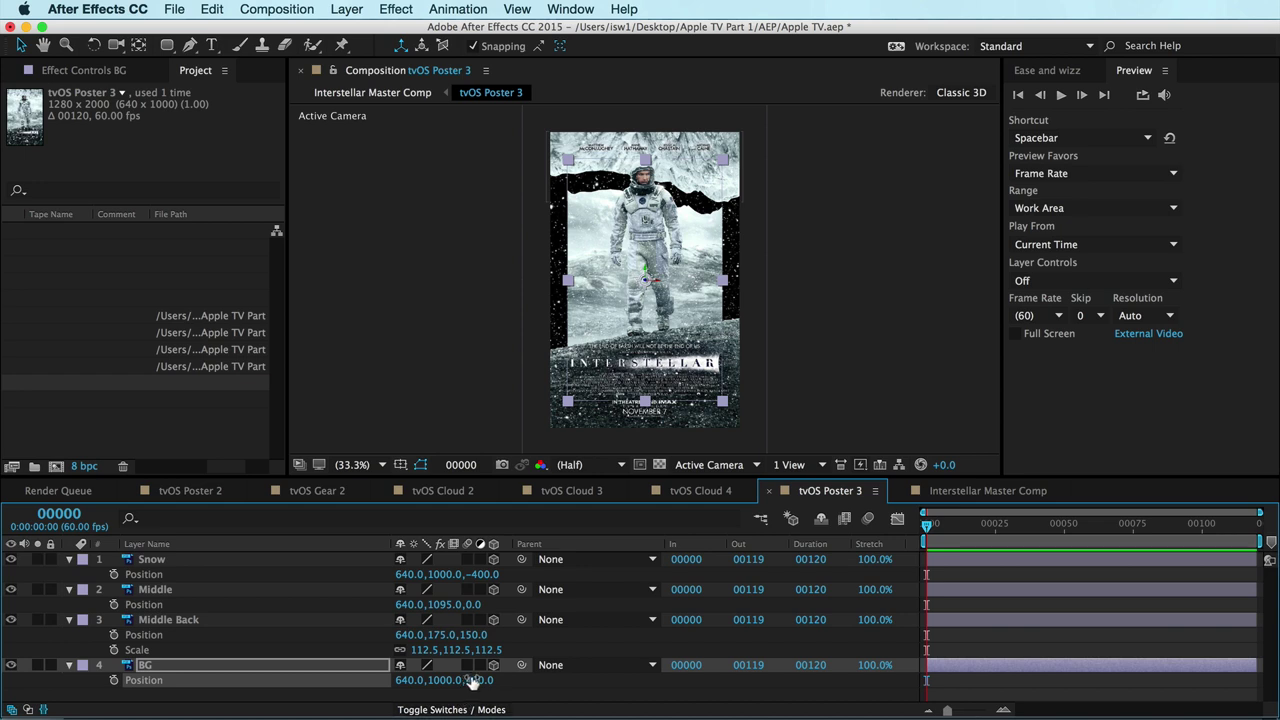
key("shift+s")
left_click_drag(480, 693, 520, 693)
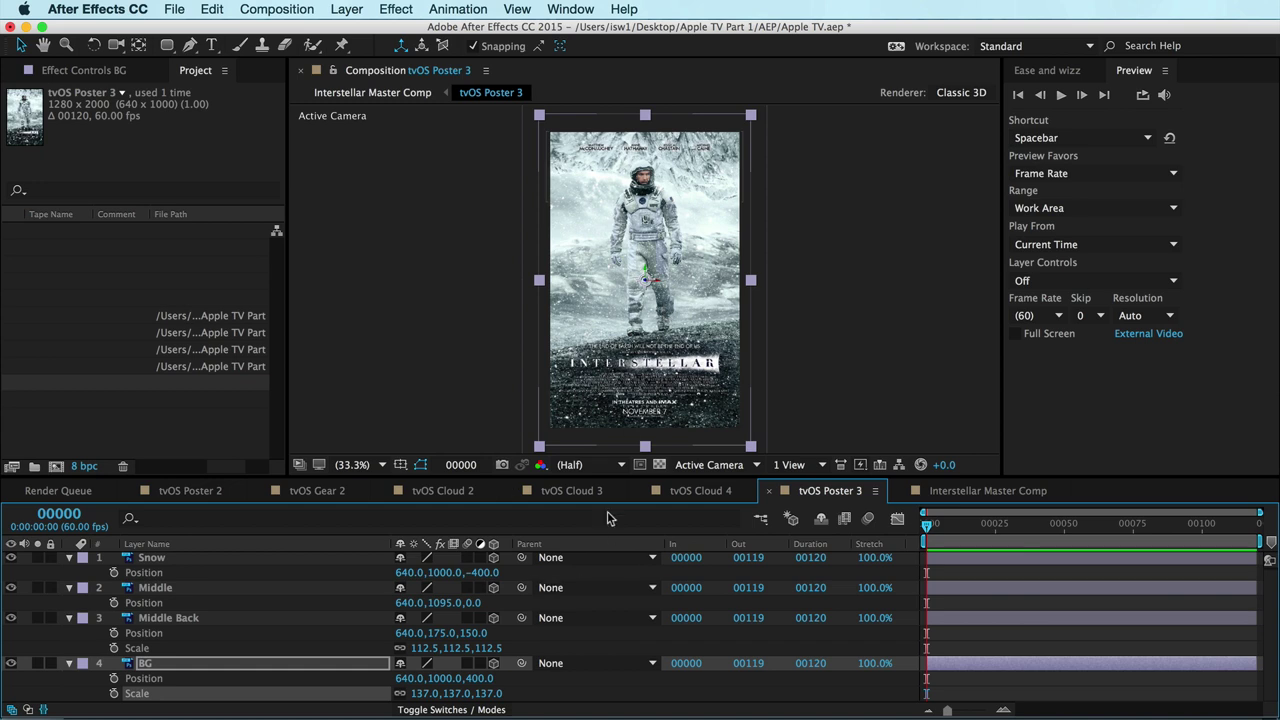
Examine the depth separation of the poster layers up close in Interstellar Master Comp from Custom View 1.
left_click(980, 492)
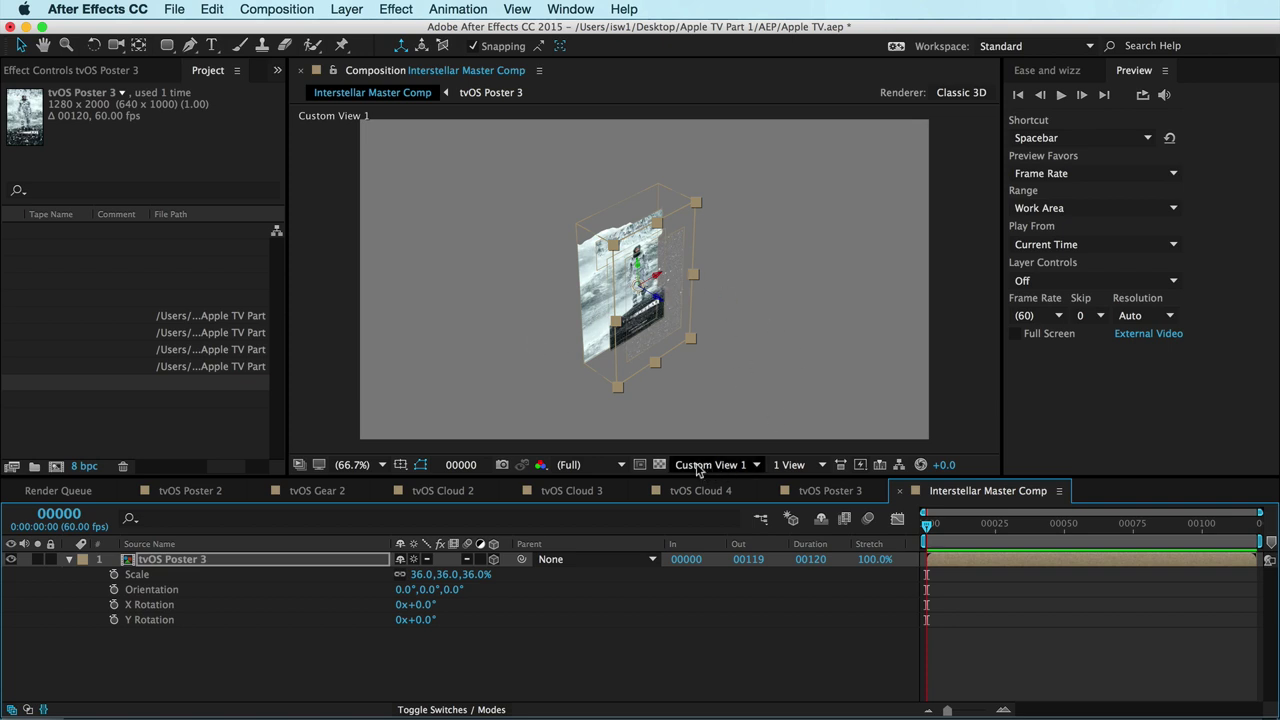
key("period")
key("period")
left_click_drag(675, 319, 773, 457)
Switch Interstellar Master Comp to the Active Camera view and fit the composition in the viewer.
left_click(745, 464)
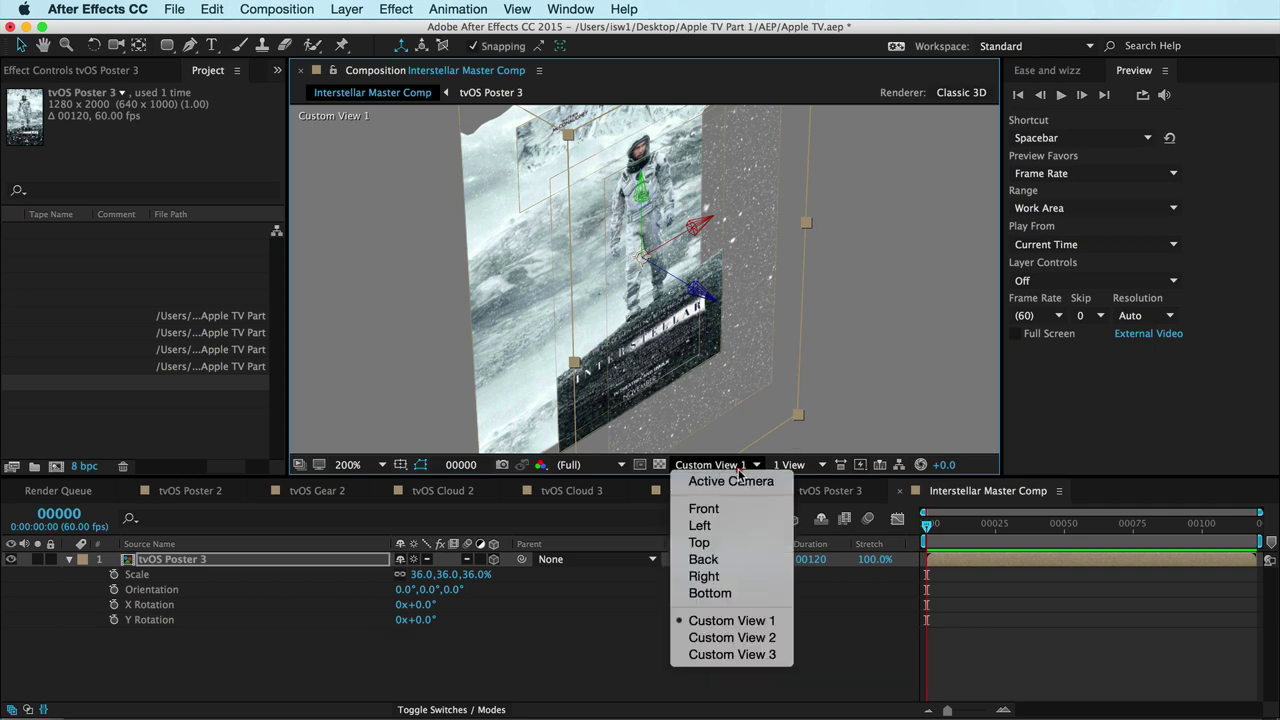
left_click(735, 479)
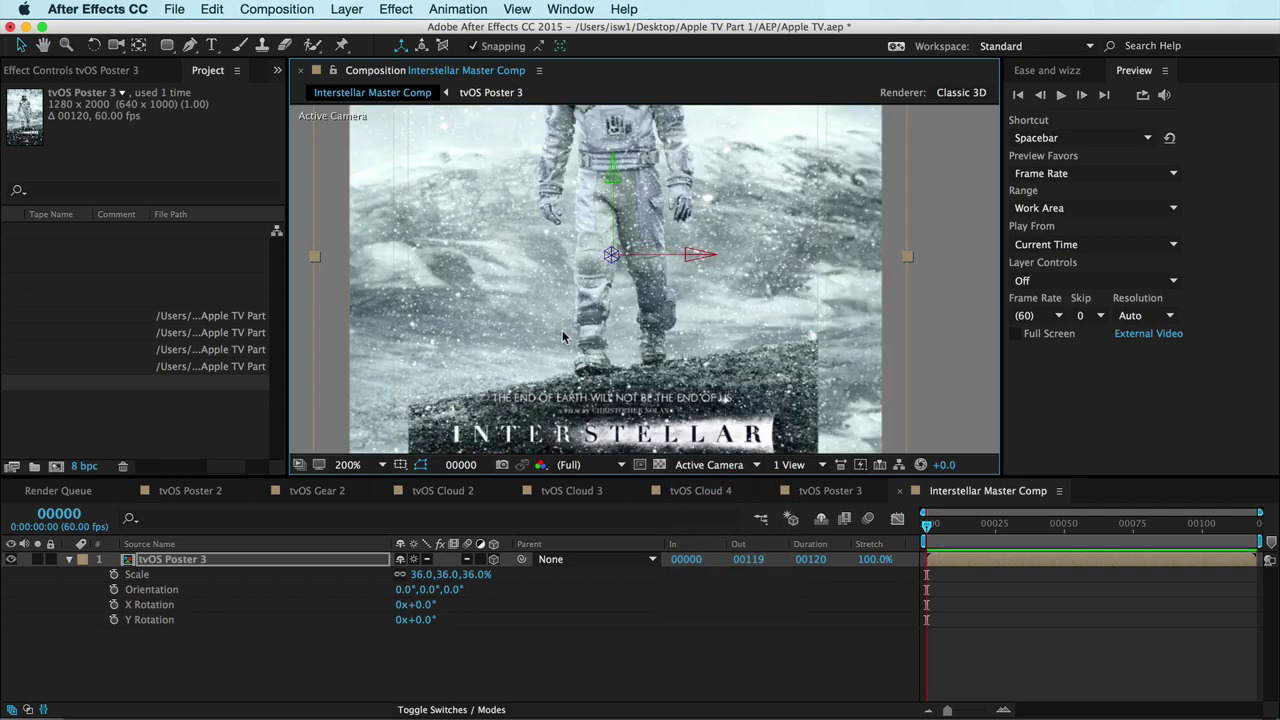
key("comma")
key("comma")
key("comma")
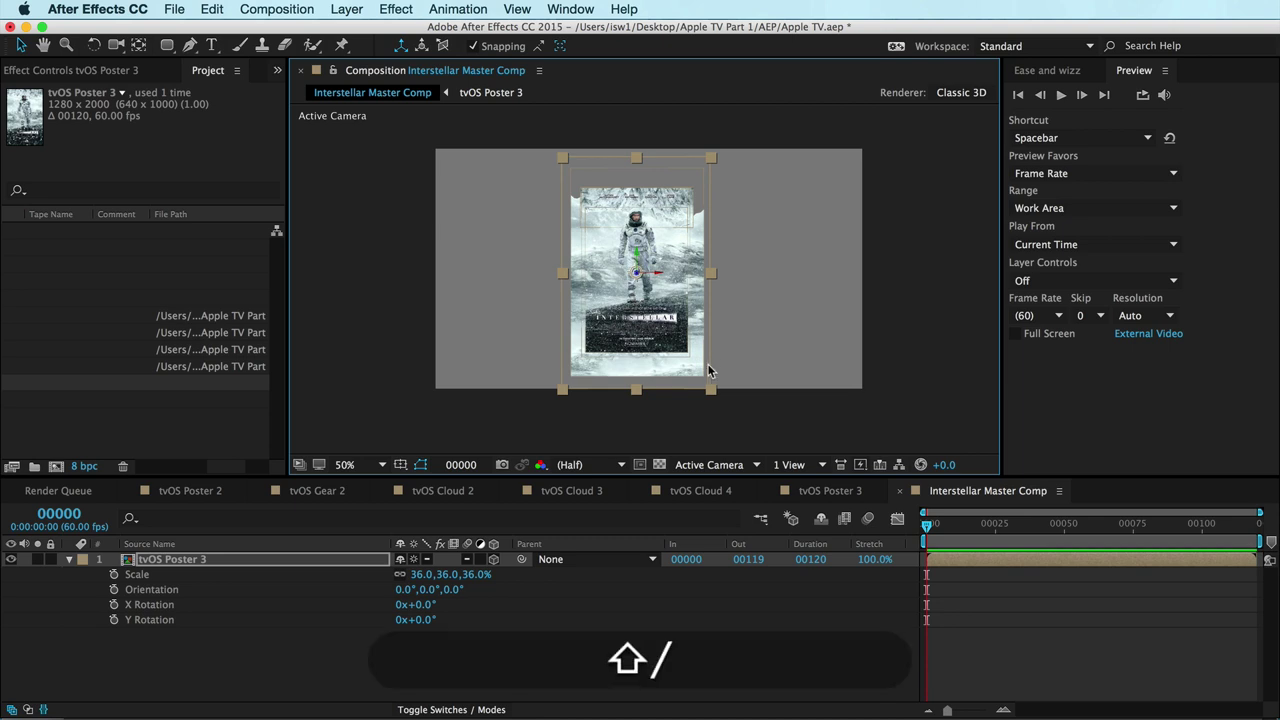
key("shift+slash")
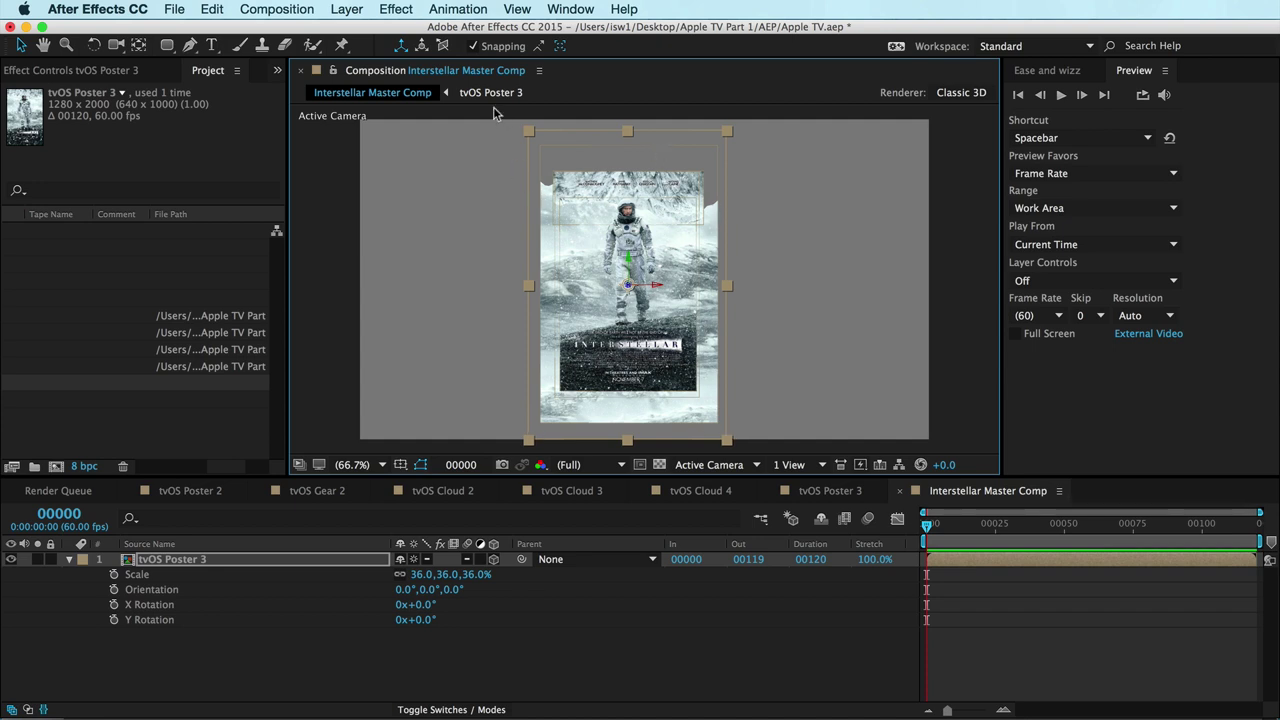
Draw a rectangular mask on the tvOS Poster 3 layer around the poster, cropping the oversized background edges, with the viewer maximized.
left_click(125, 570)
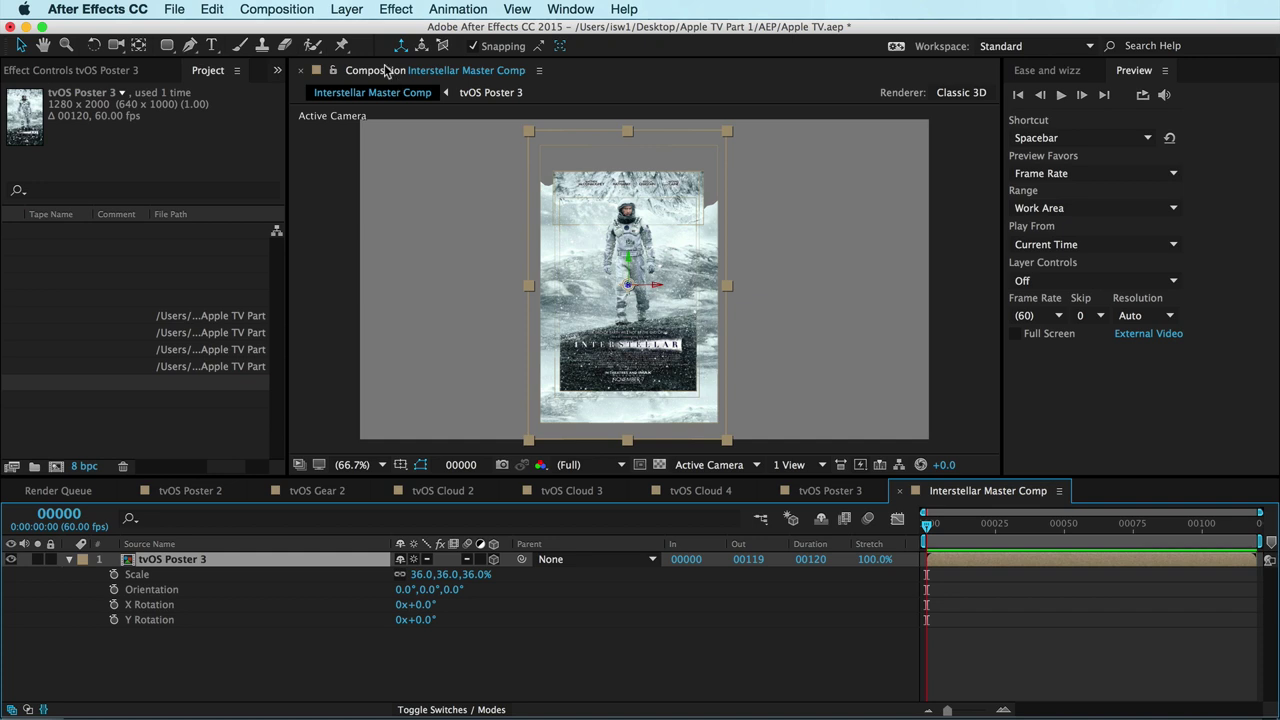
left_click(168, 47)
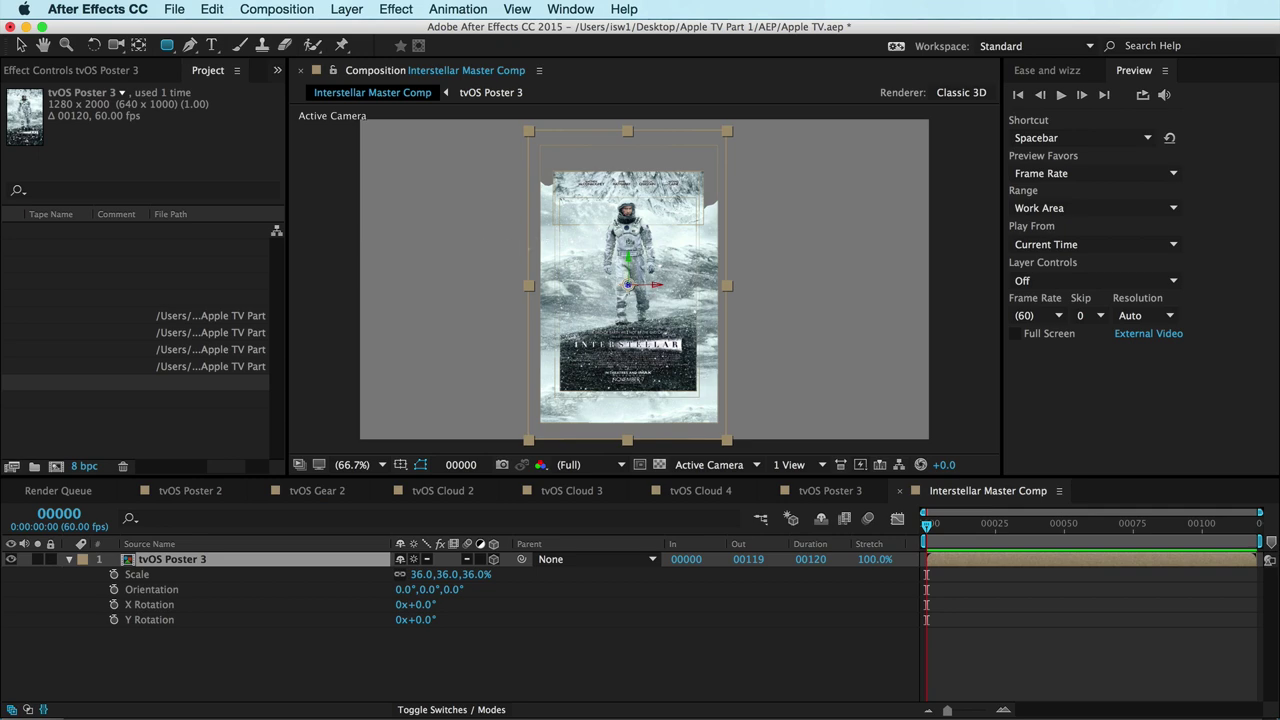
key("grave")
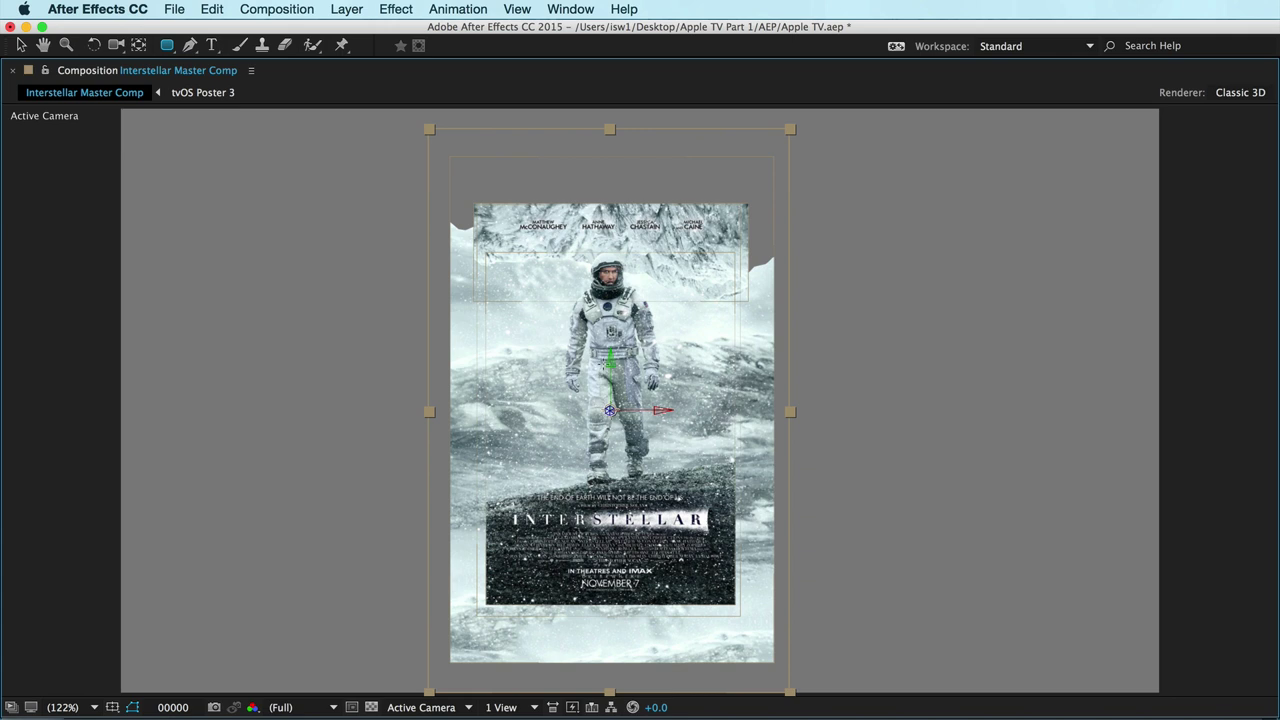
key("grave")
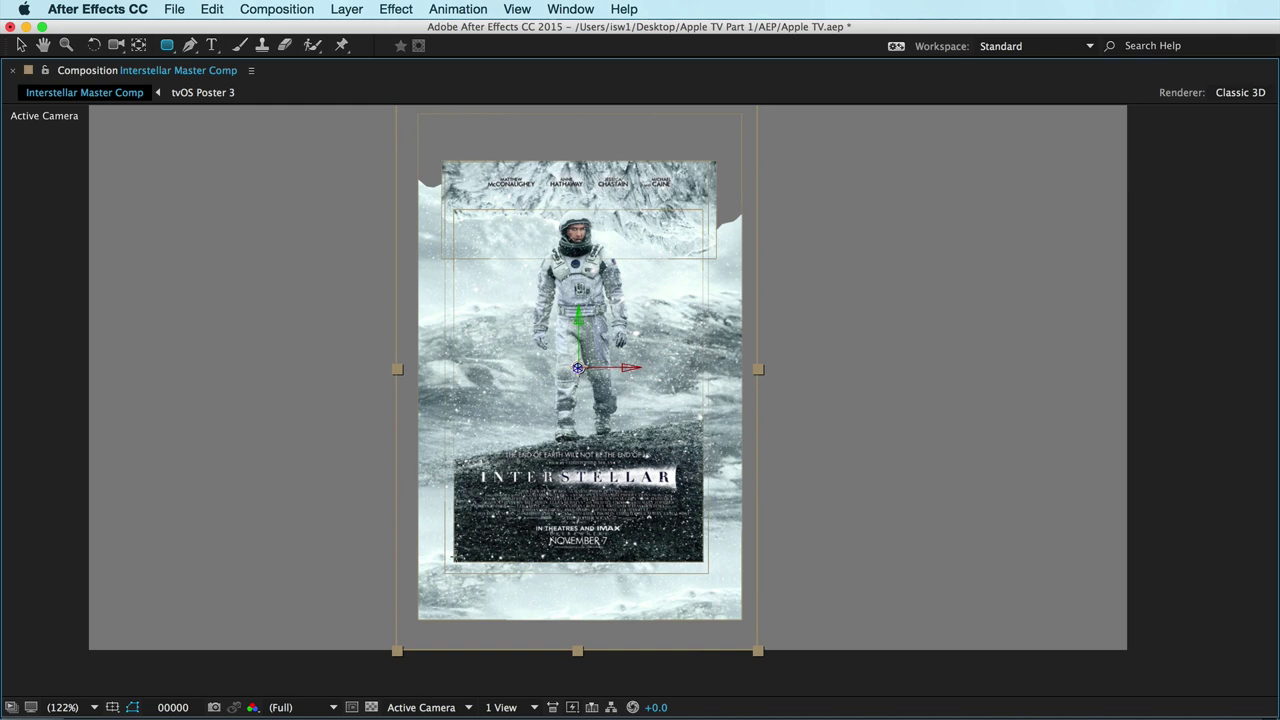
left_click_drag(454, 558, 697, 161)
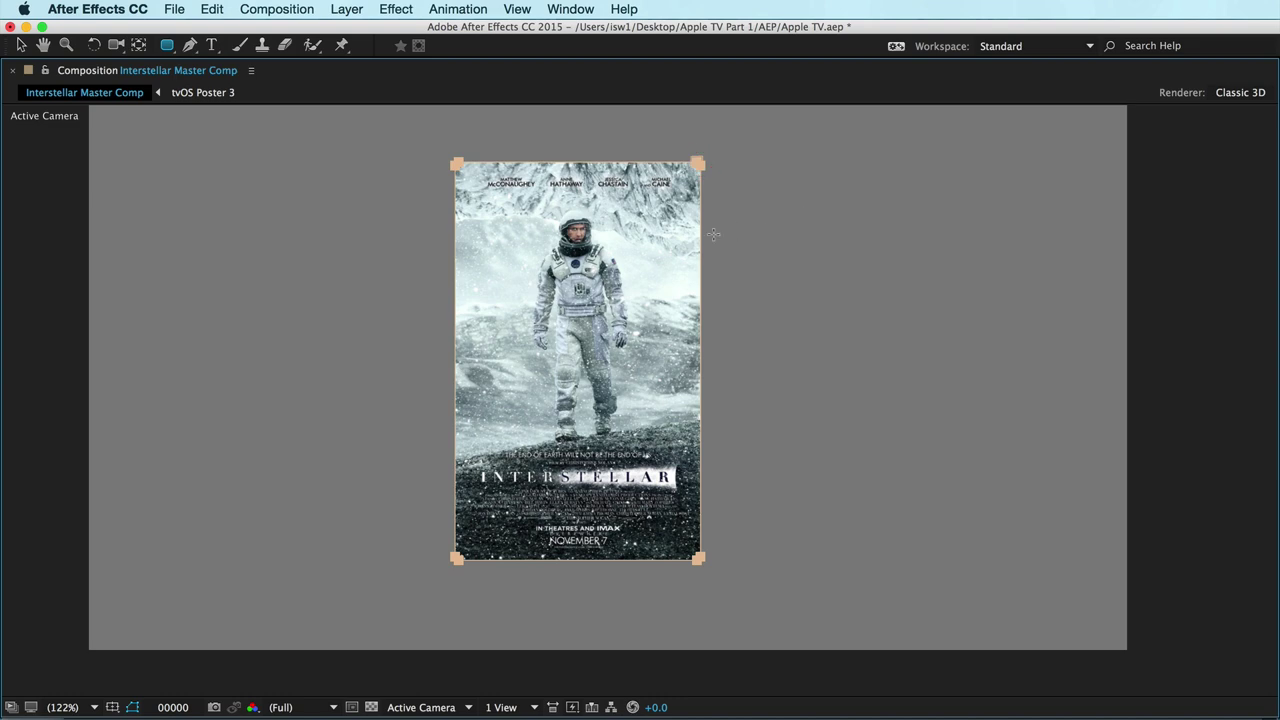
Deselect the mask and examine the cropped tvOS Poster 3 layer up close from Custom View 1.
key("grave")
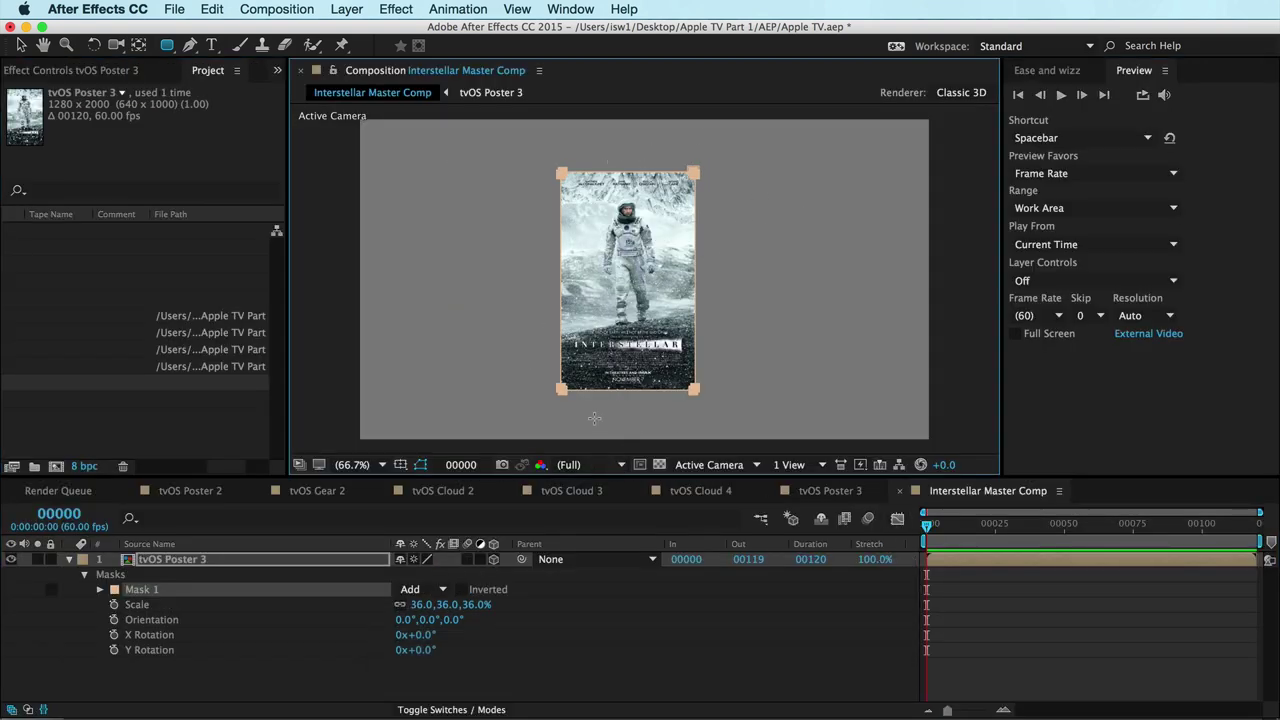
key("shift+super+a")
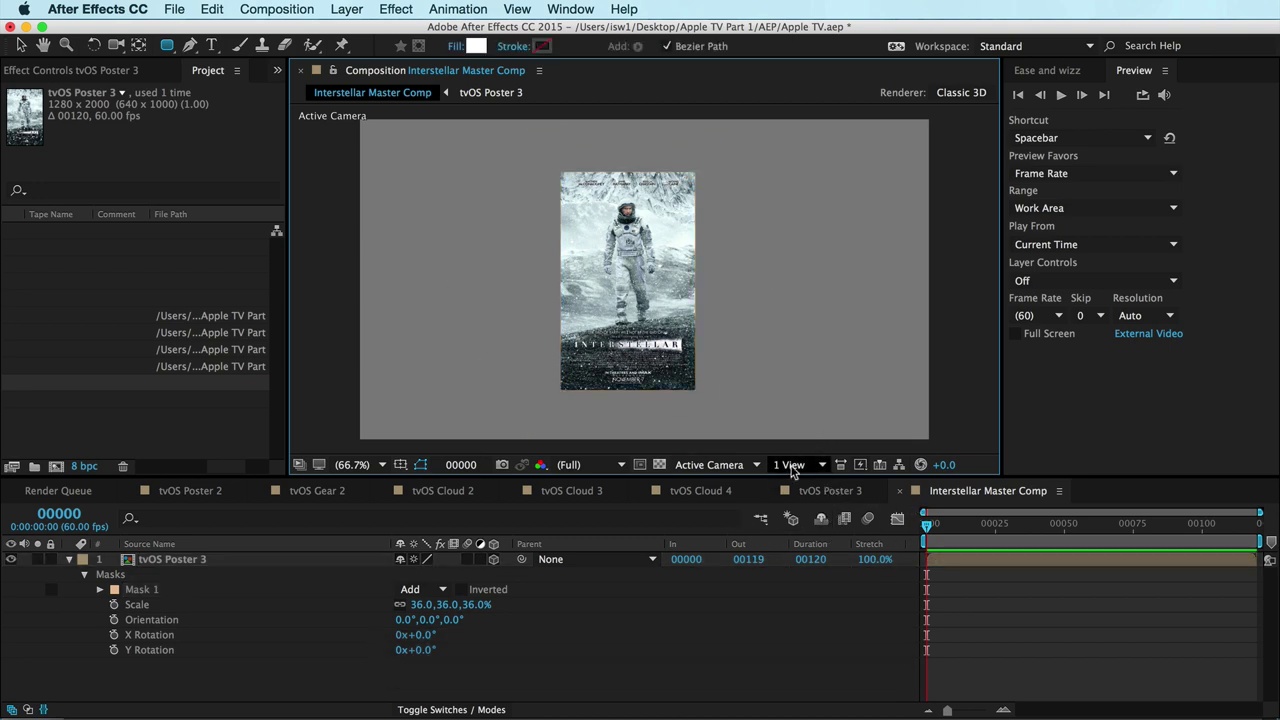
left_click(686, 462)
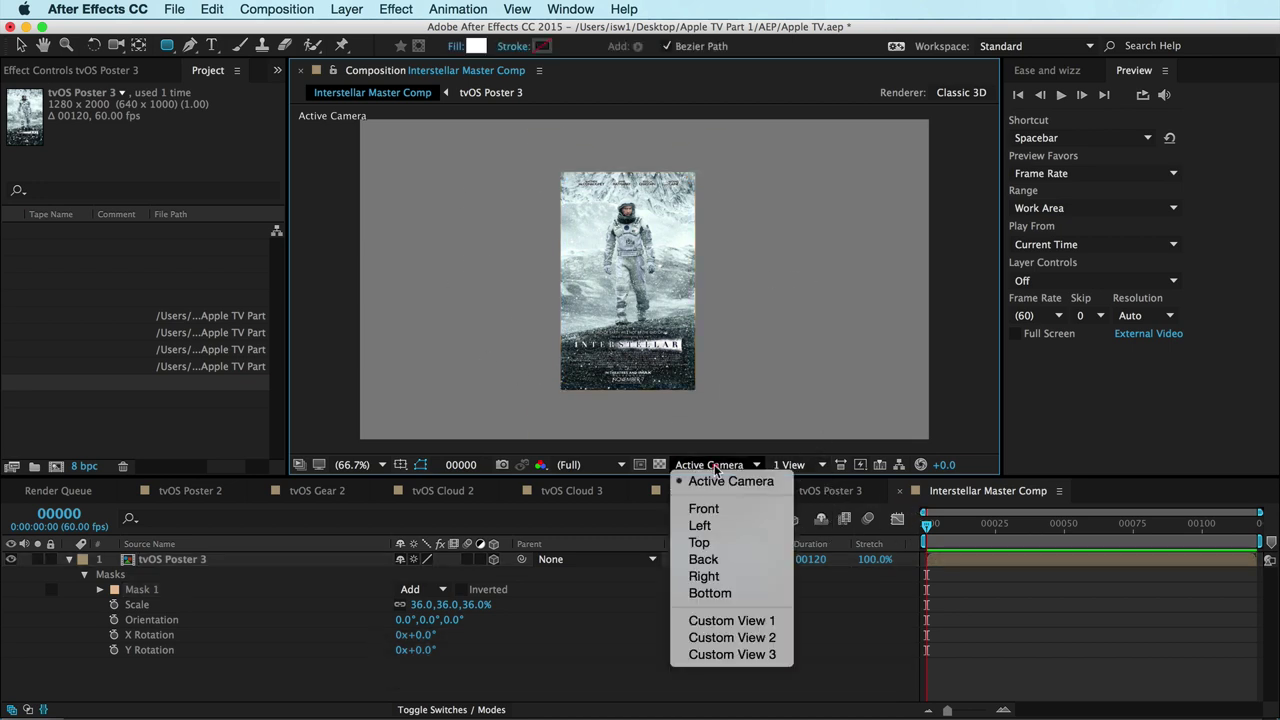
left_click(709, 621)
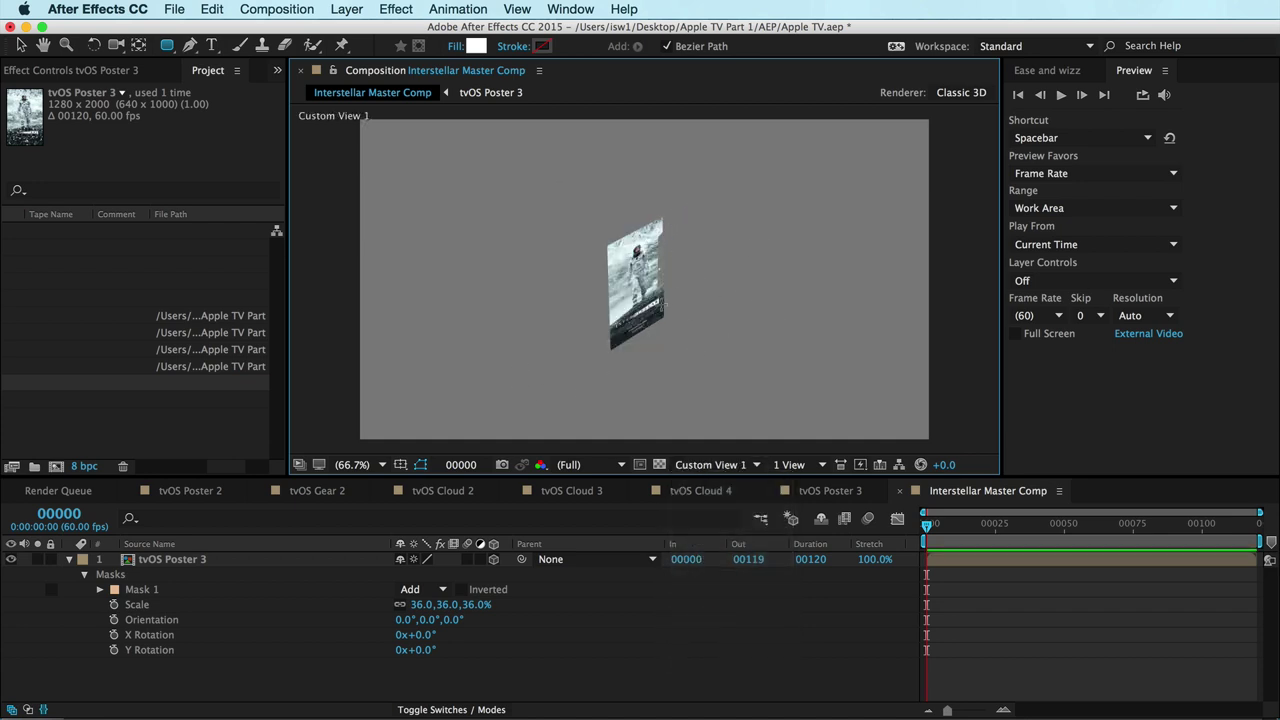
key("period")
key("period")
key("period")
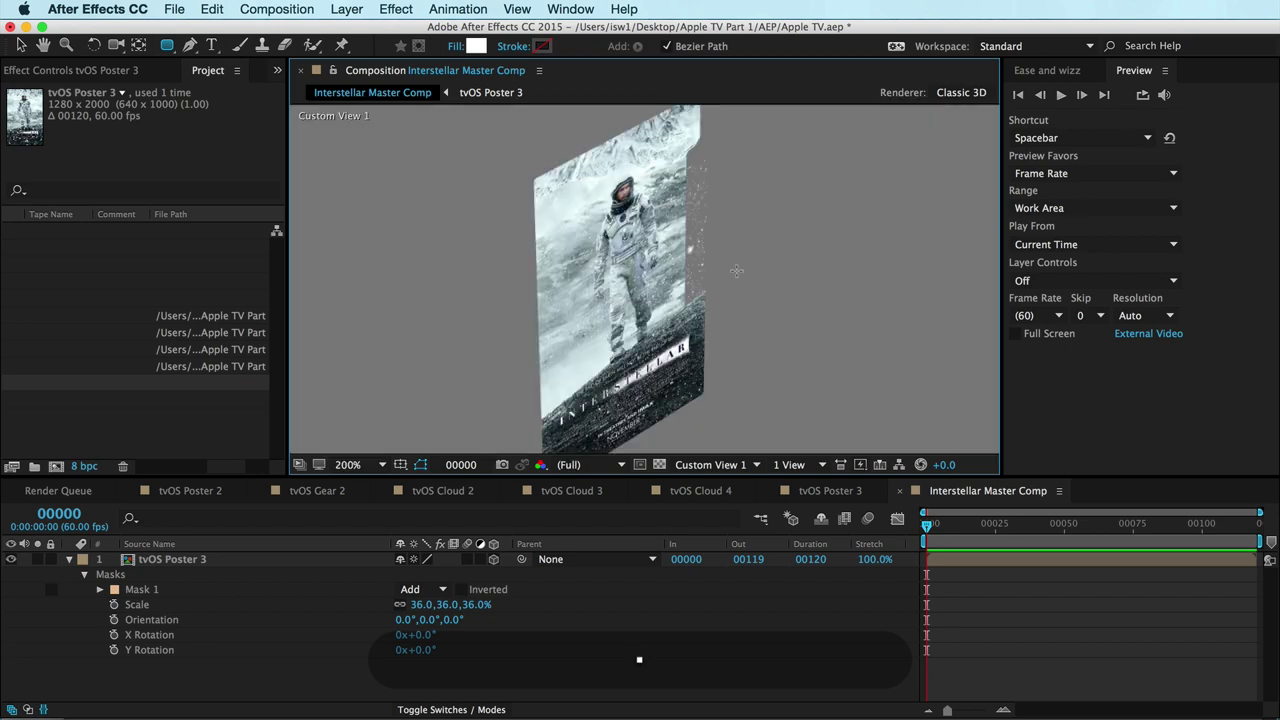
left_click_drag(736, 286, 698, 270)
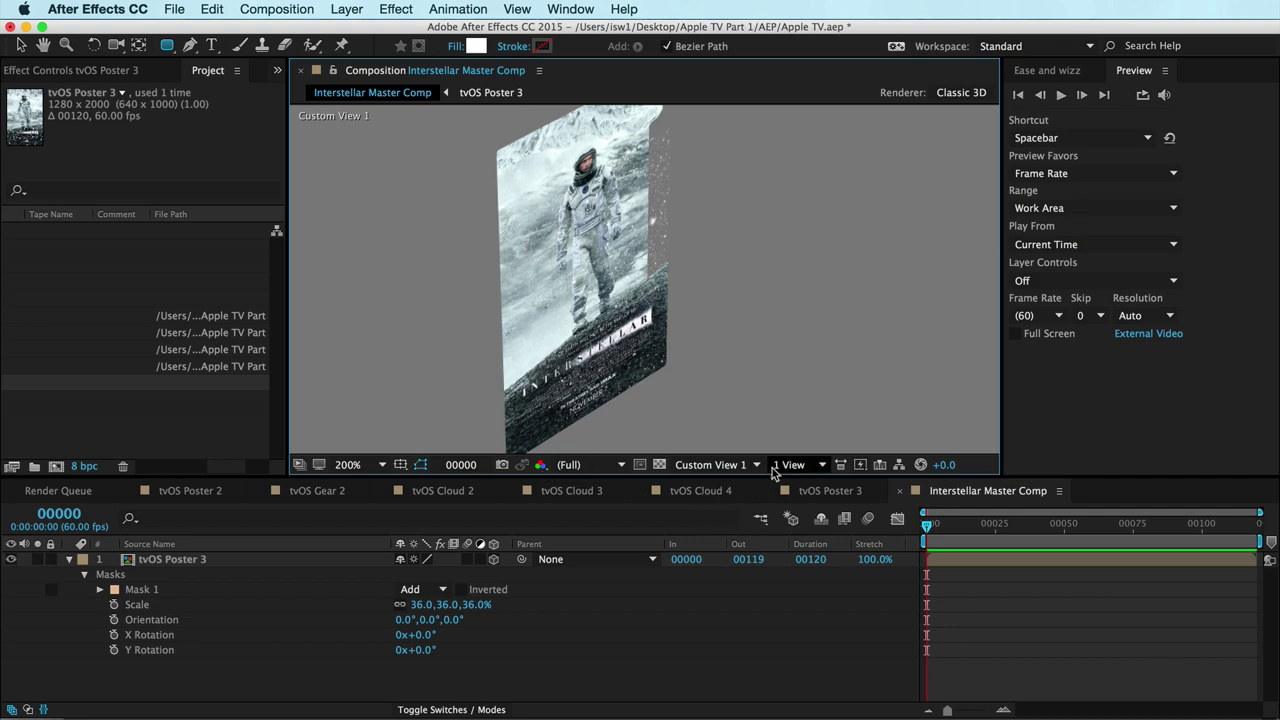
Return Interstellar Master Comp to the Active Camera view and fit the whole composition in the viewer.
left_click(750, 465)
left_click(745, 484)
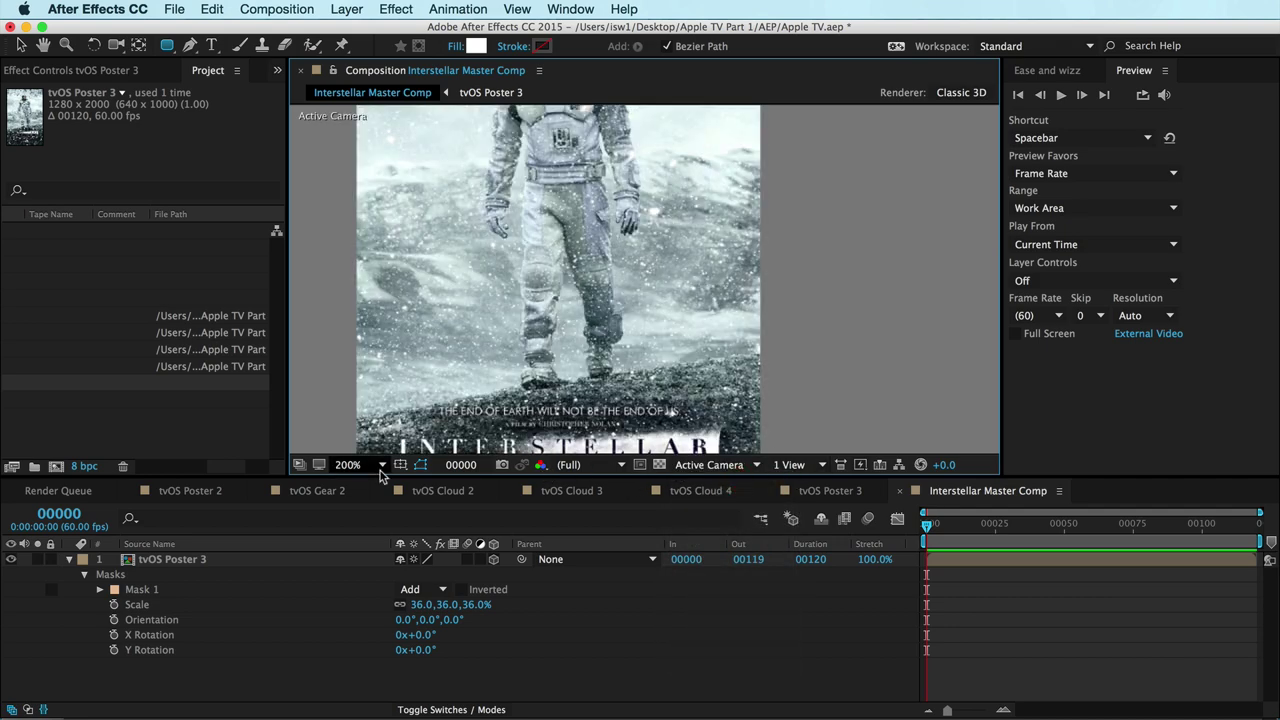
key("shift+slash")
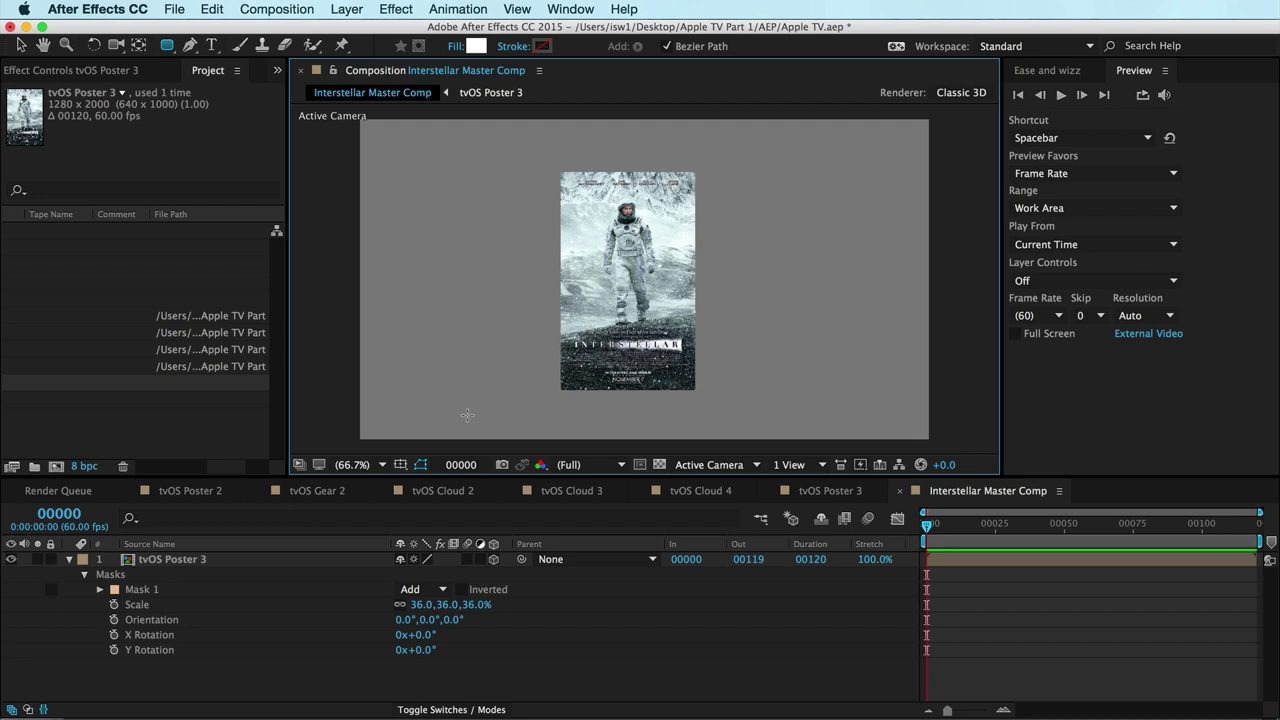
Add a two-node camera with the 24mm preset to Interstellar Master Comp.
right_click(72, 674)
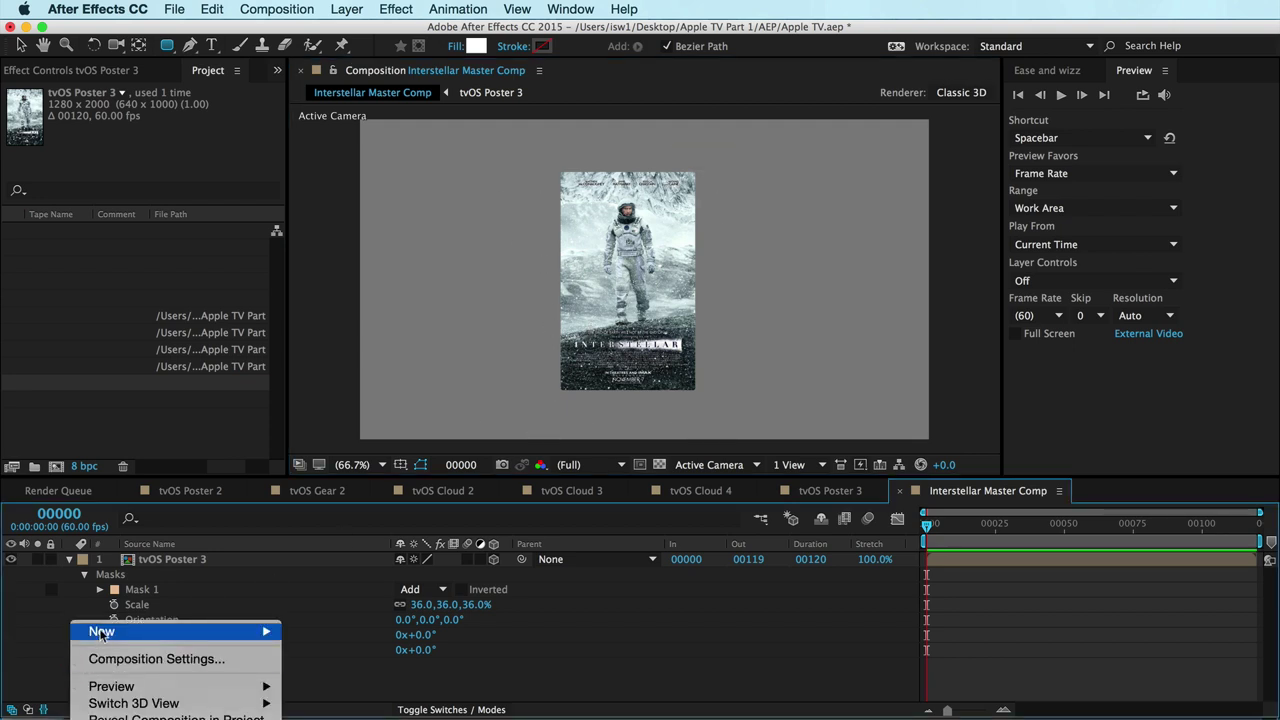
mouse_move(101, 633)
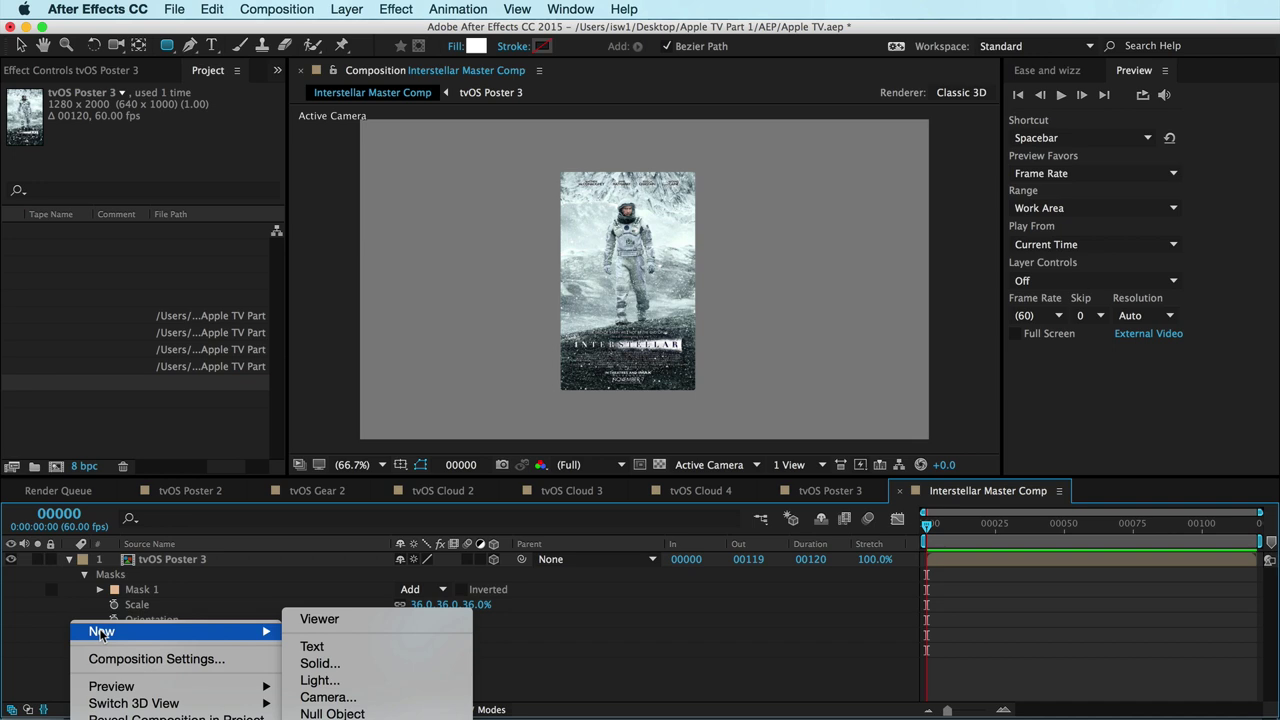
left_click(382, 703)
left_click(414, 194)
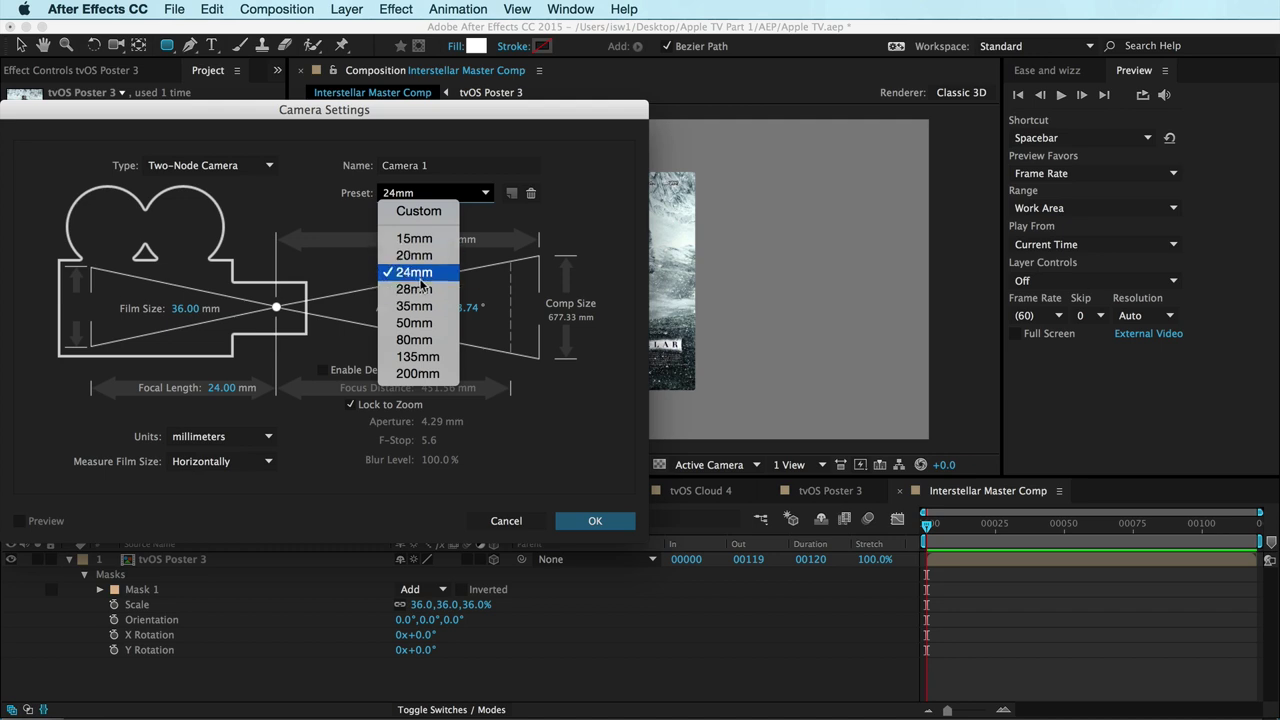
left_click(598, 528)
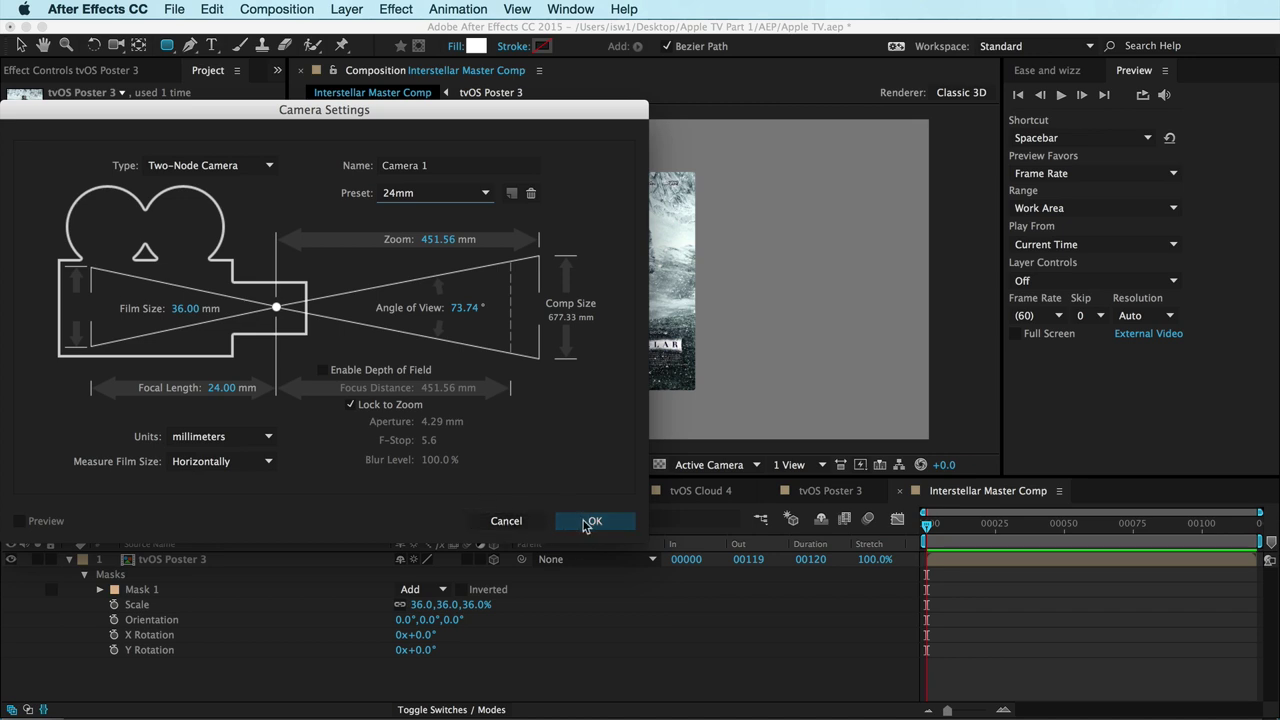
left_click(592, 522)
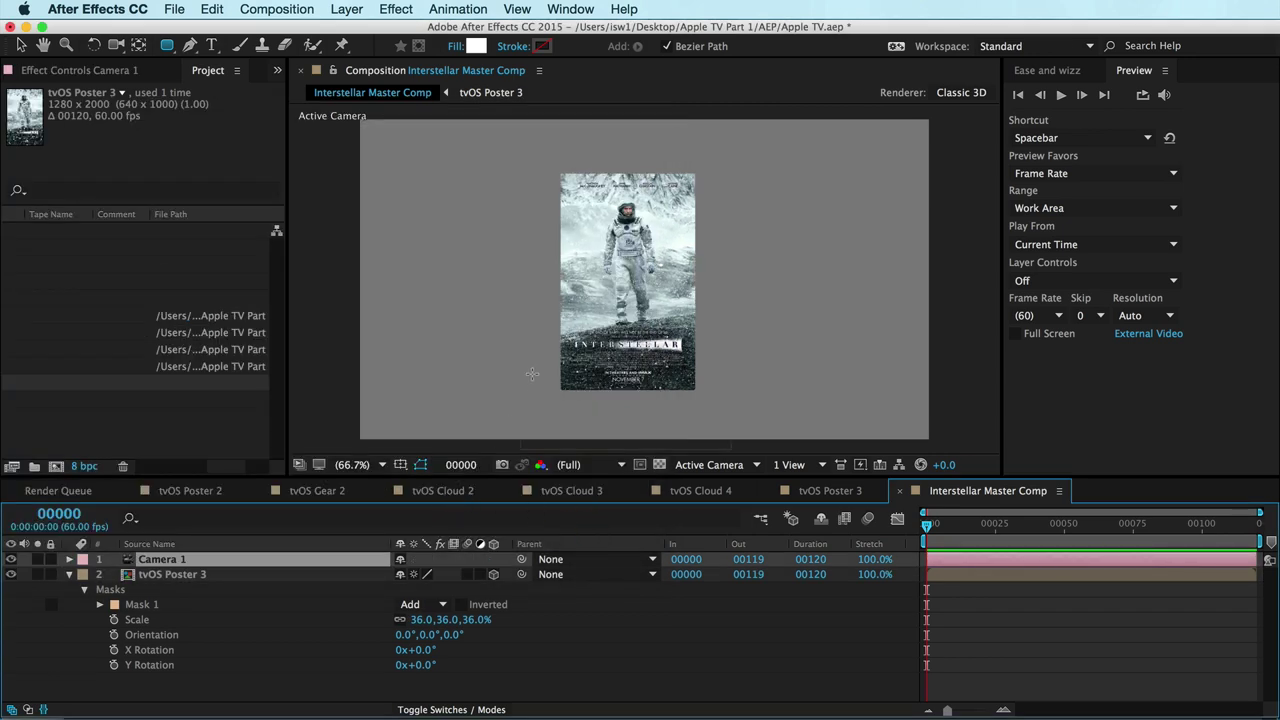
Check the camera settings of Camera 1 without changing them, and delete the camera layer.
double_click(126, 562)
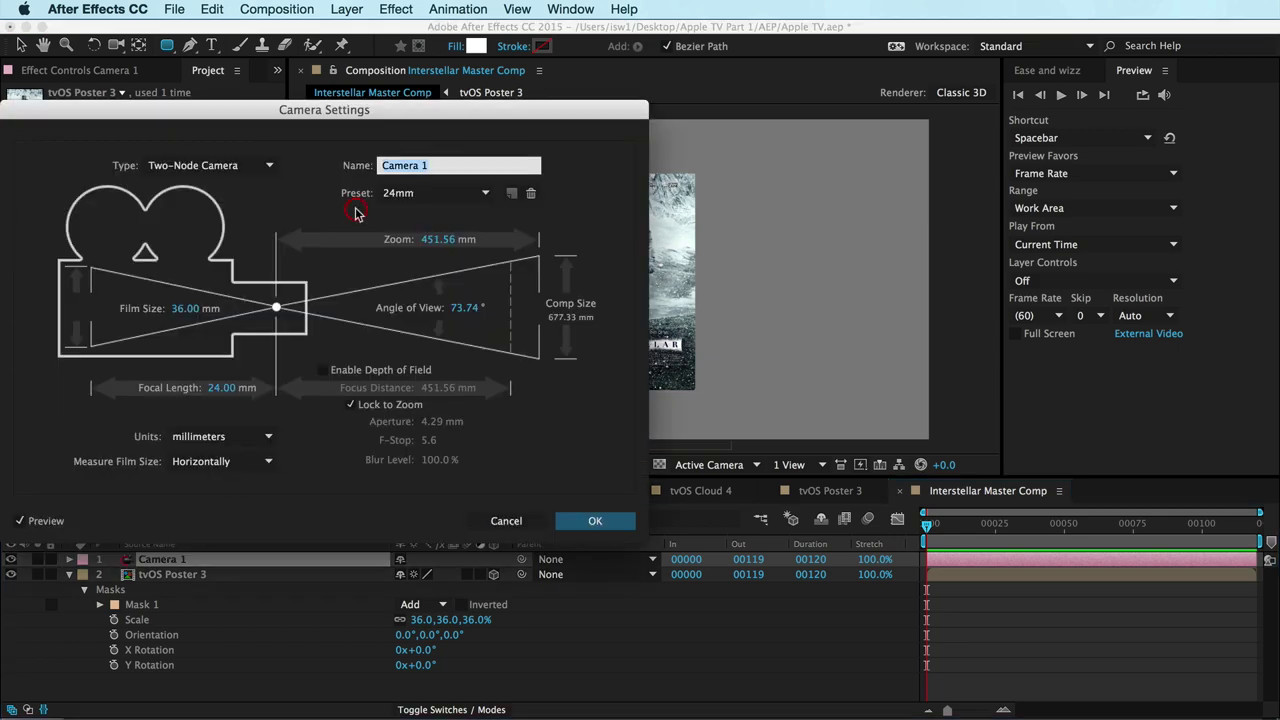
key("Escape")
key("BackSpace")
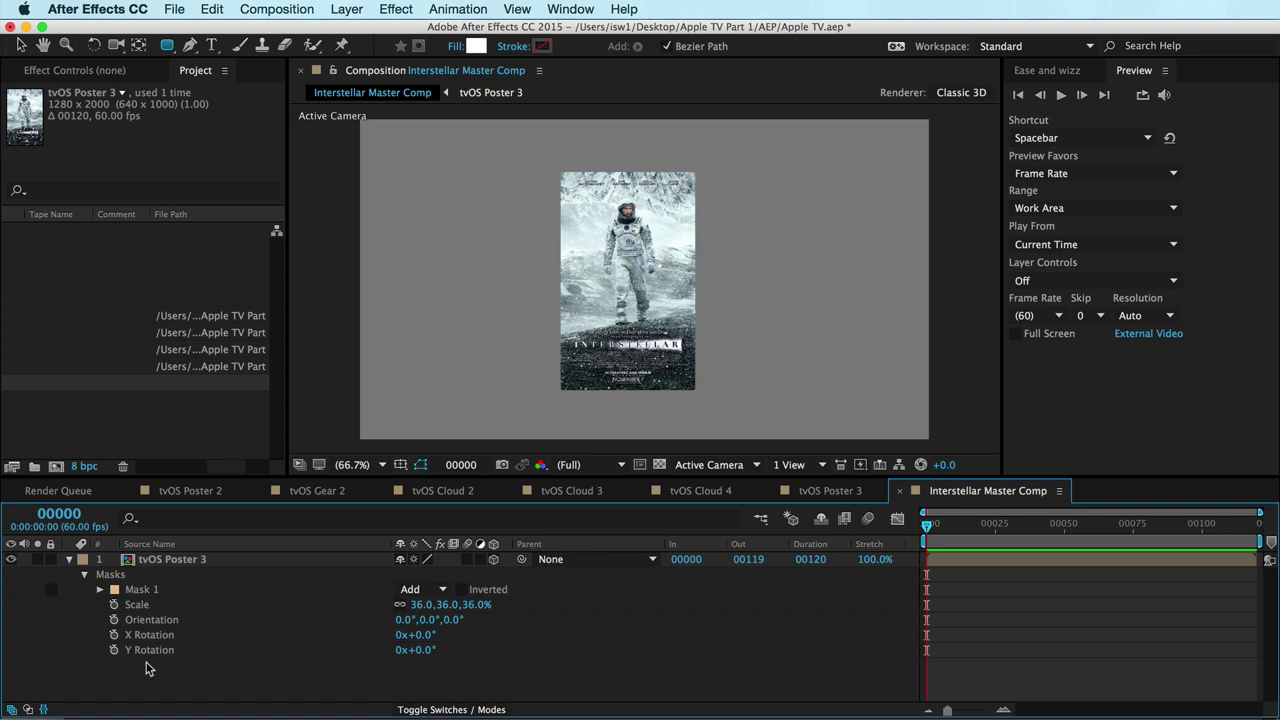
Try a new two-node camera with the 15mm preset in the composition, and undo its creation.
key("super+alt+shift+c")
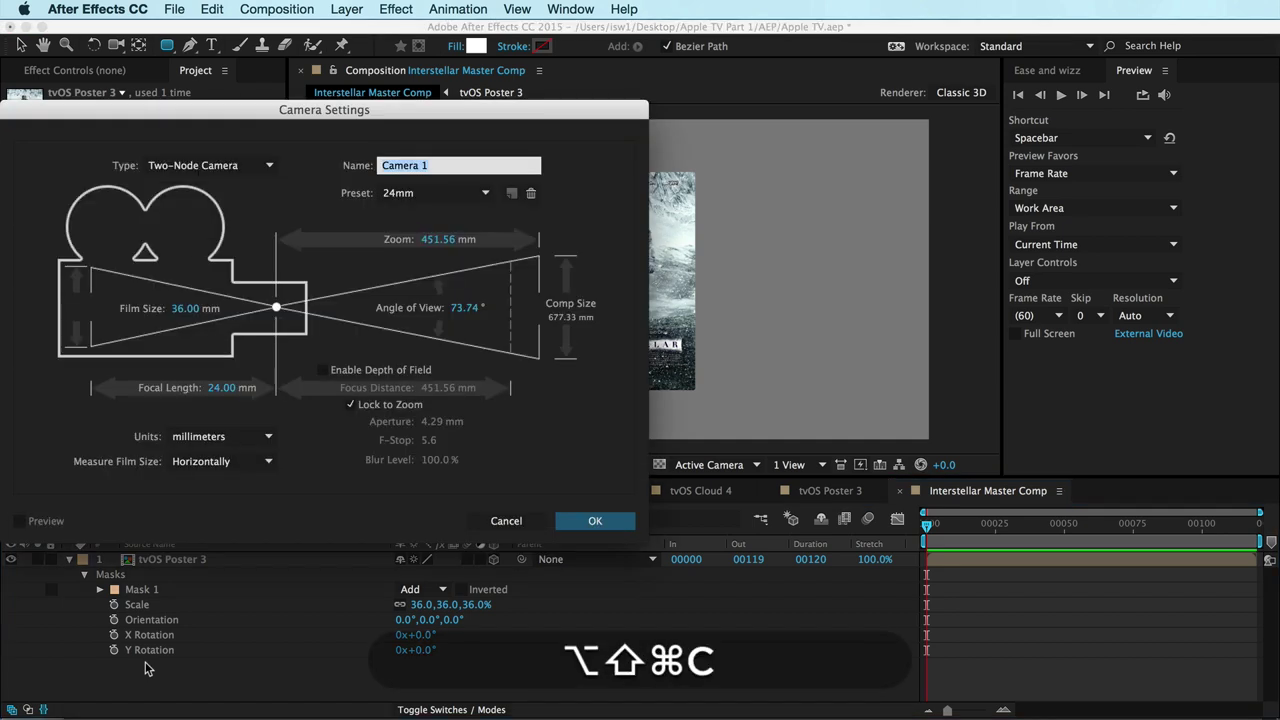
left_click(488, 194)
left_click(445, 239)
left_click(588, 521)
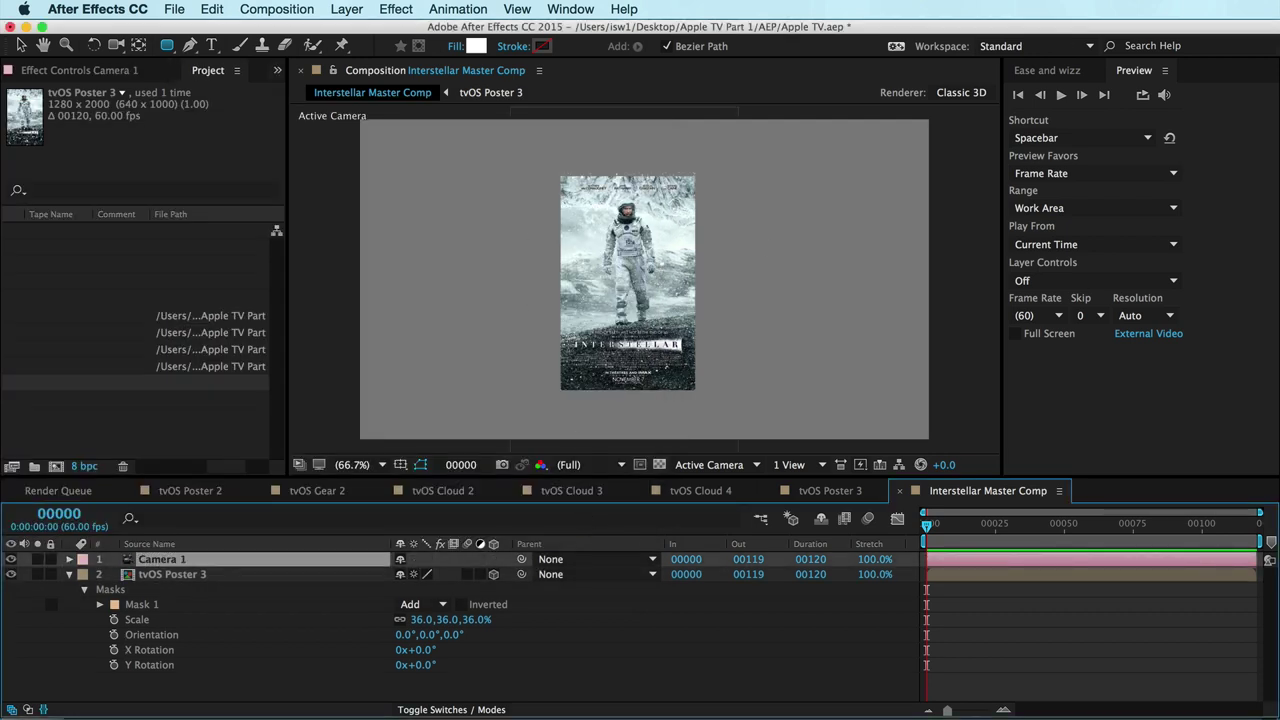
key("shift+super+z")
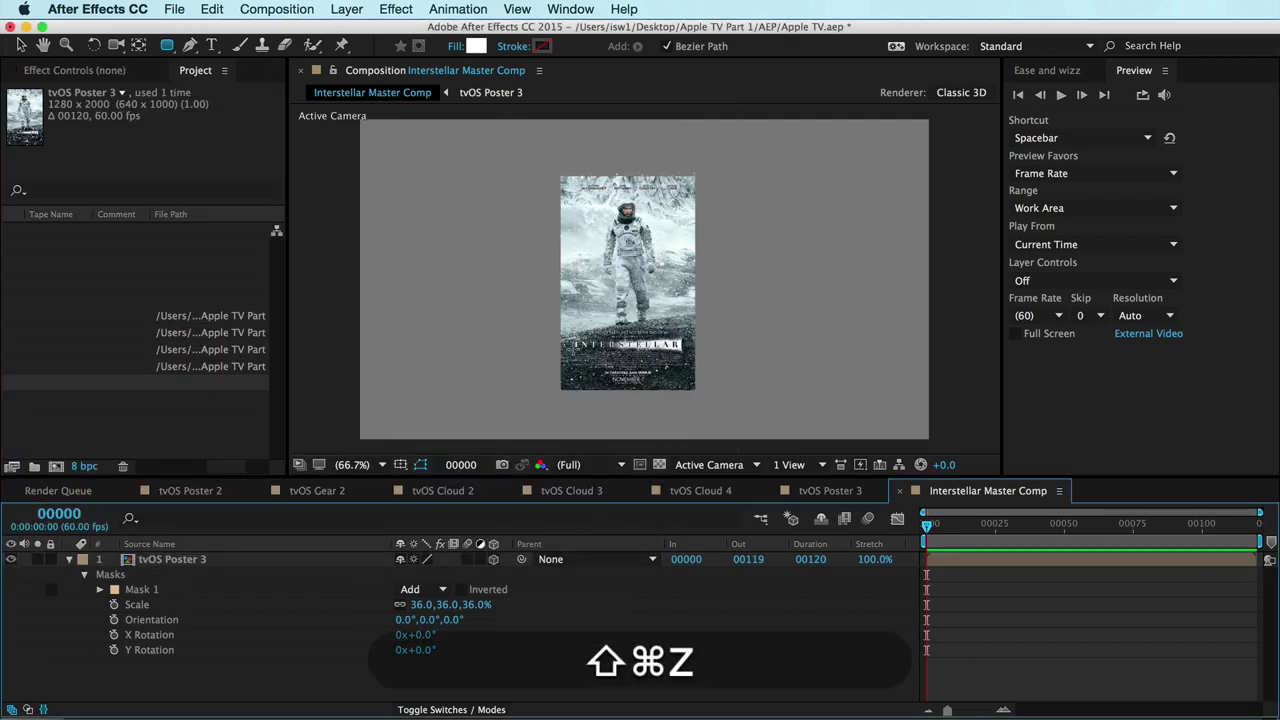
key("super+z")
Create a new two-node camera in Interstellar Master Comp using the 35mm preset.
key("alt+shift+super+c")
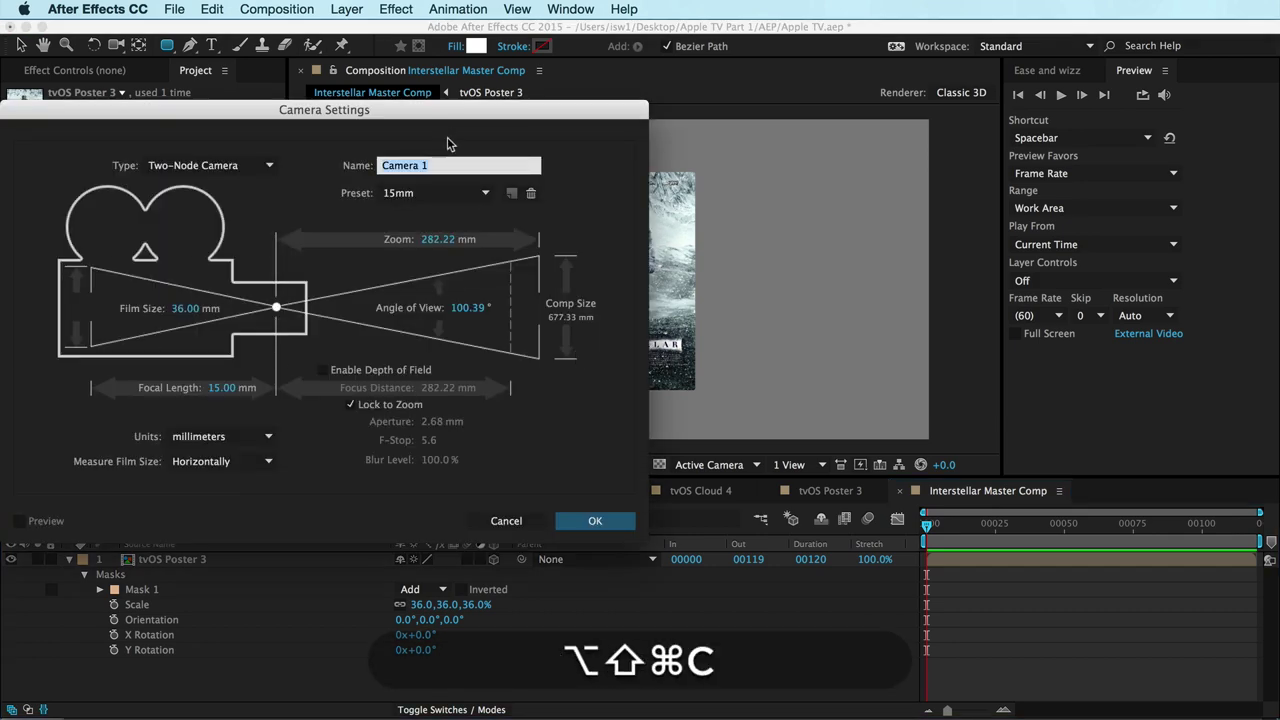
left_click(480, 193)
left_click(443, 301)
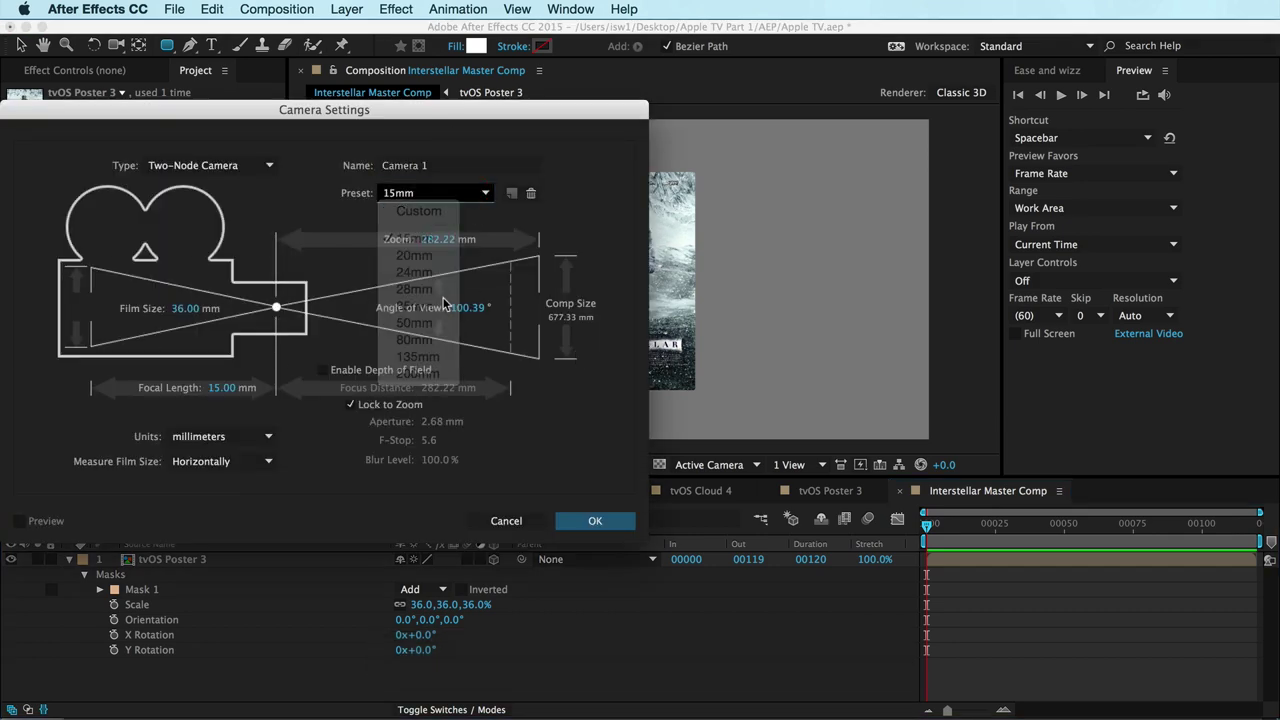
key("Return")
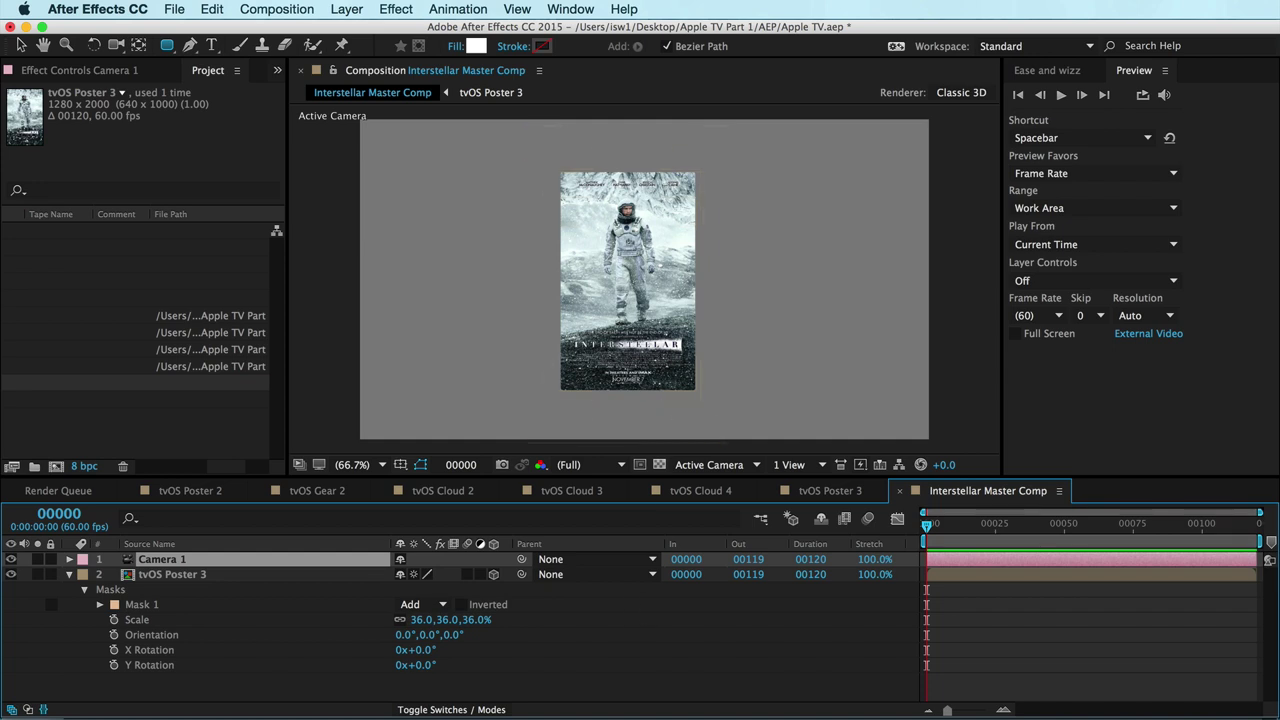
Reveal the rotation properties of tvOS Poster 3, try turning its Y orientation to 29°, and undo the orientation changes.
left_click(207, 576)
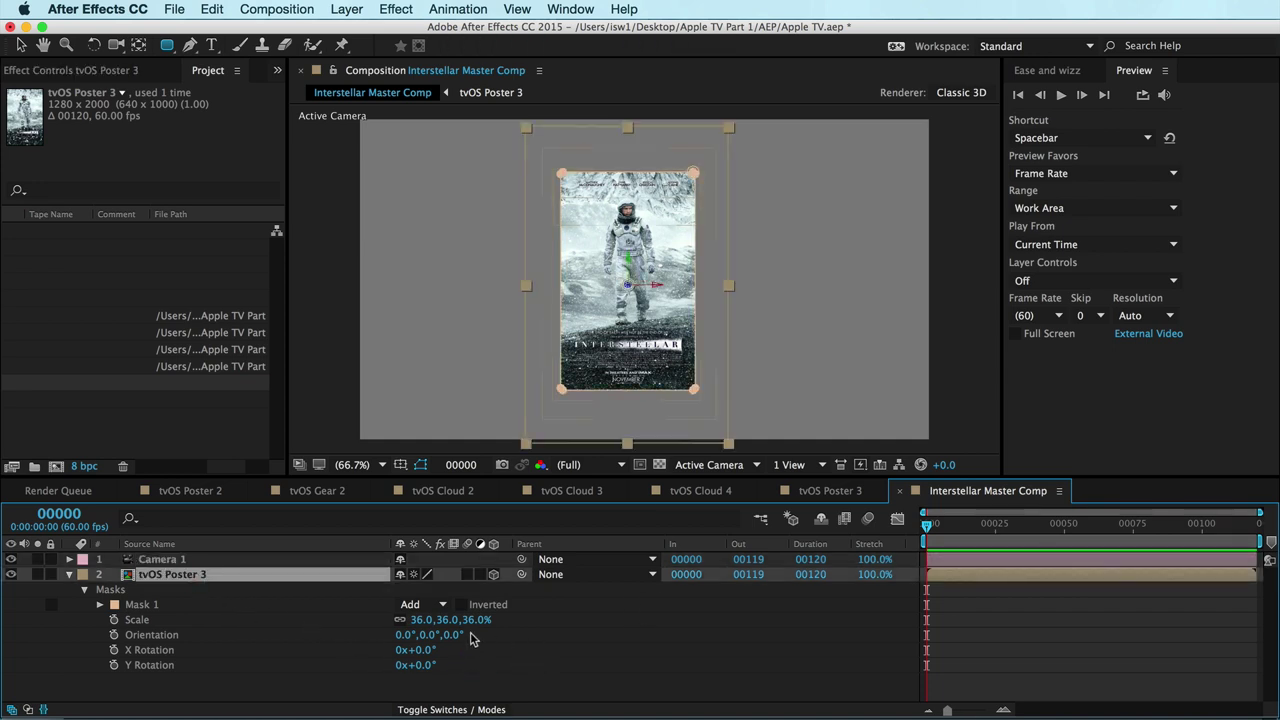
key("r")
left_click_drag(430, 589, 410, 582)
left_click_drag(449, 589, 589, 591)
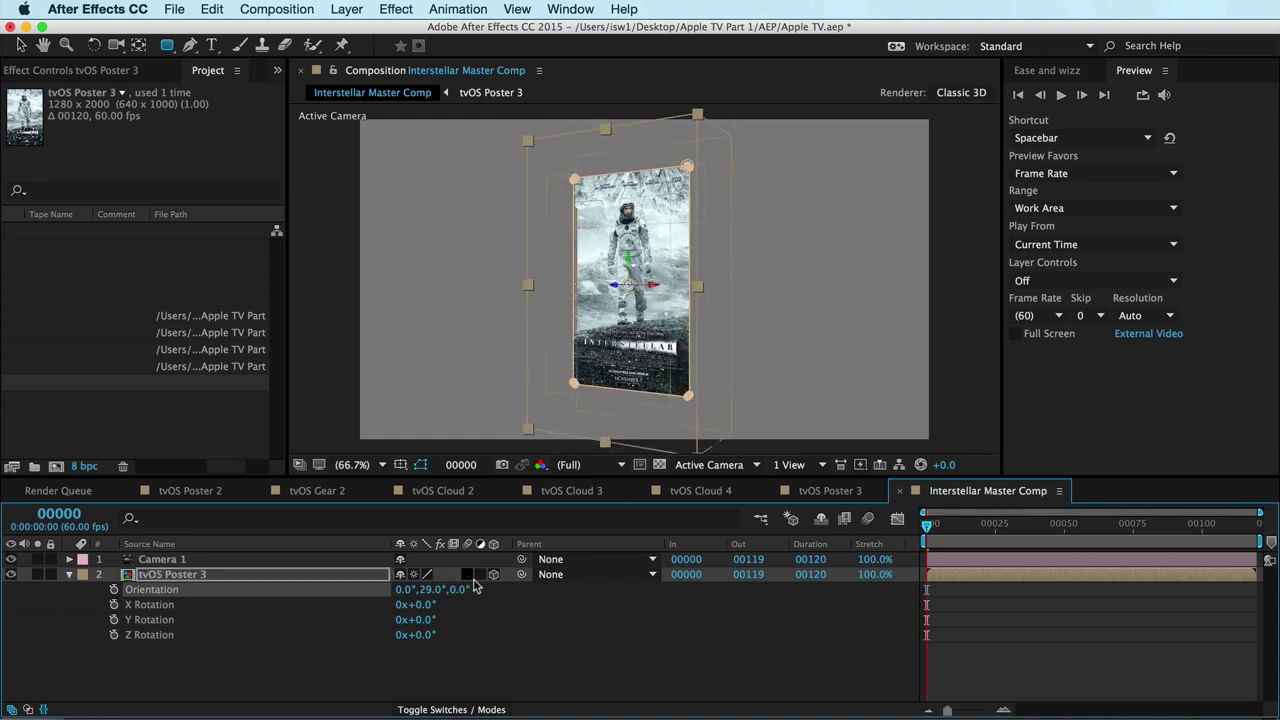
key("super+z")
key("super+z")
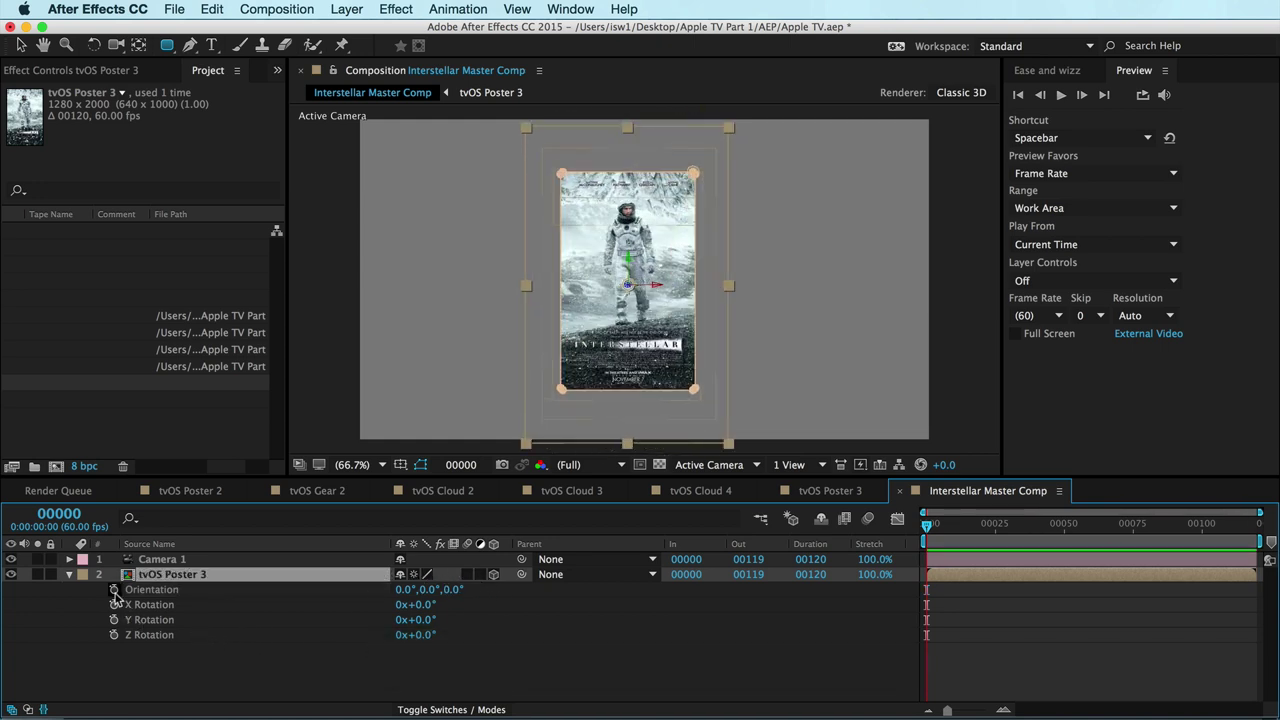
Add the expression wiggle(1,10) to the Orientation property of the tvOS Poster 3 layer.
left_click(114, 591, "alt")
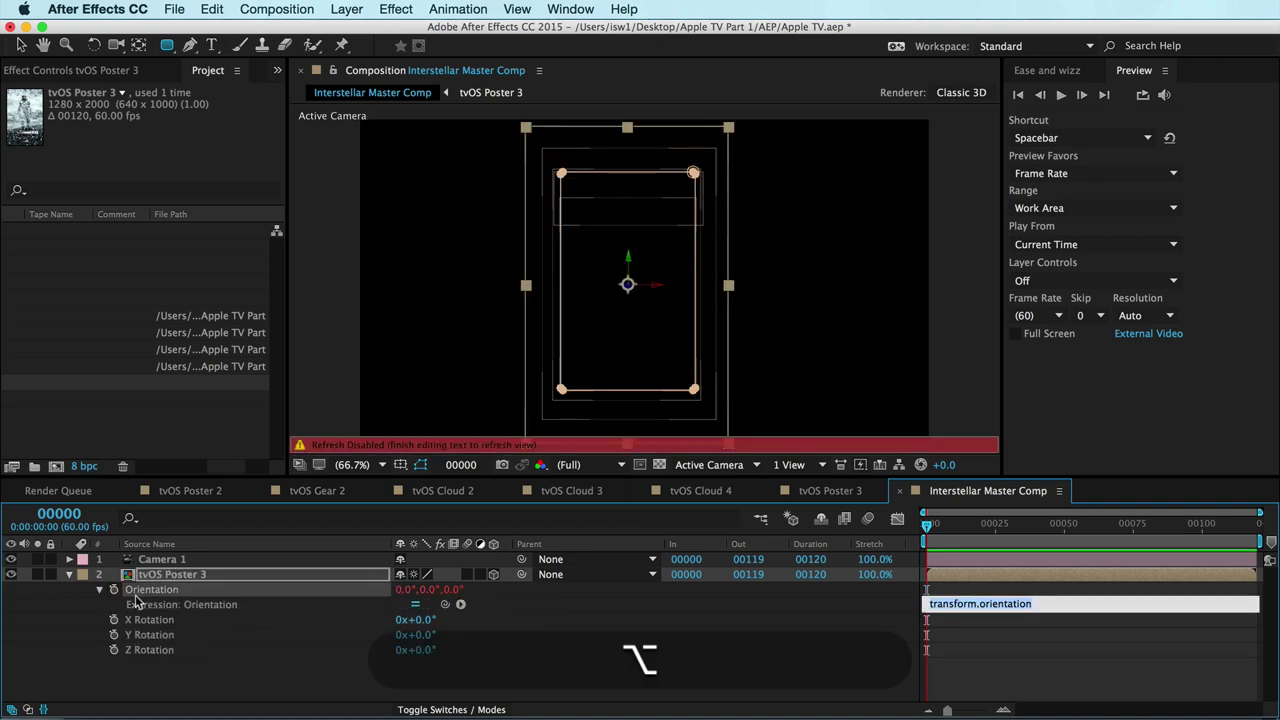
type("wiggle")
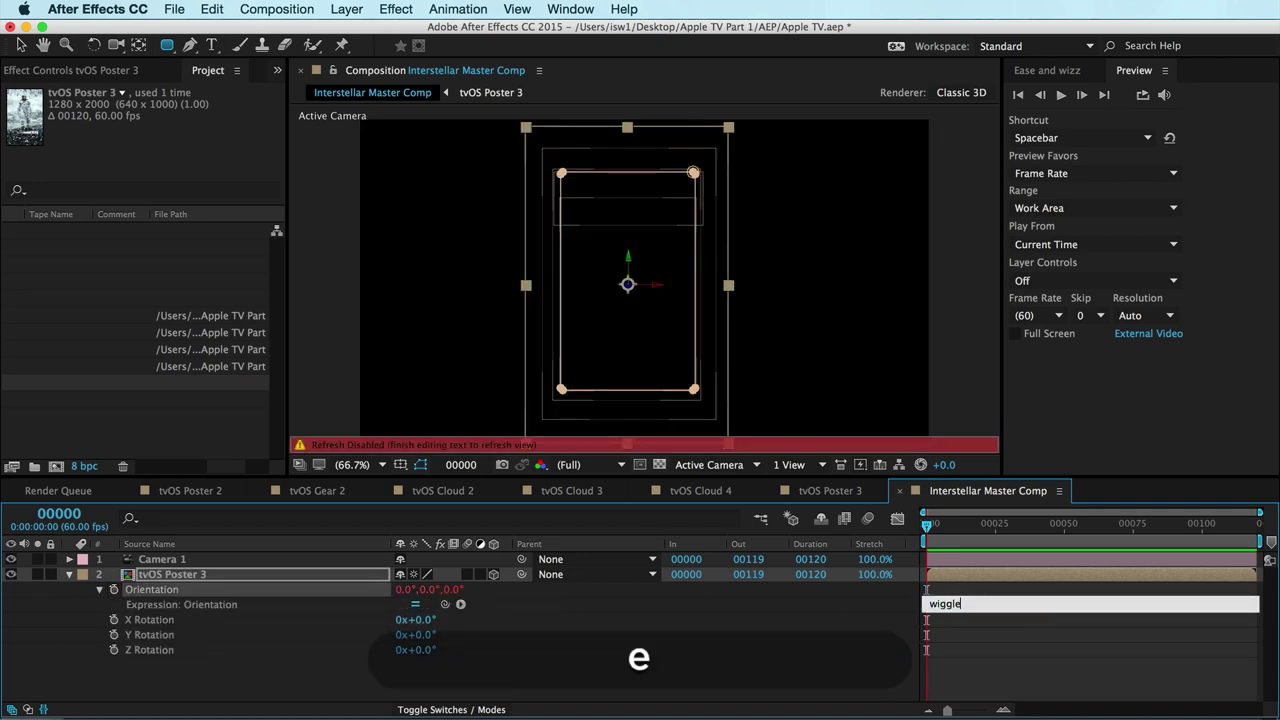
type("(1,10)")
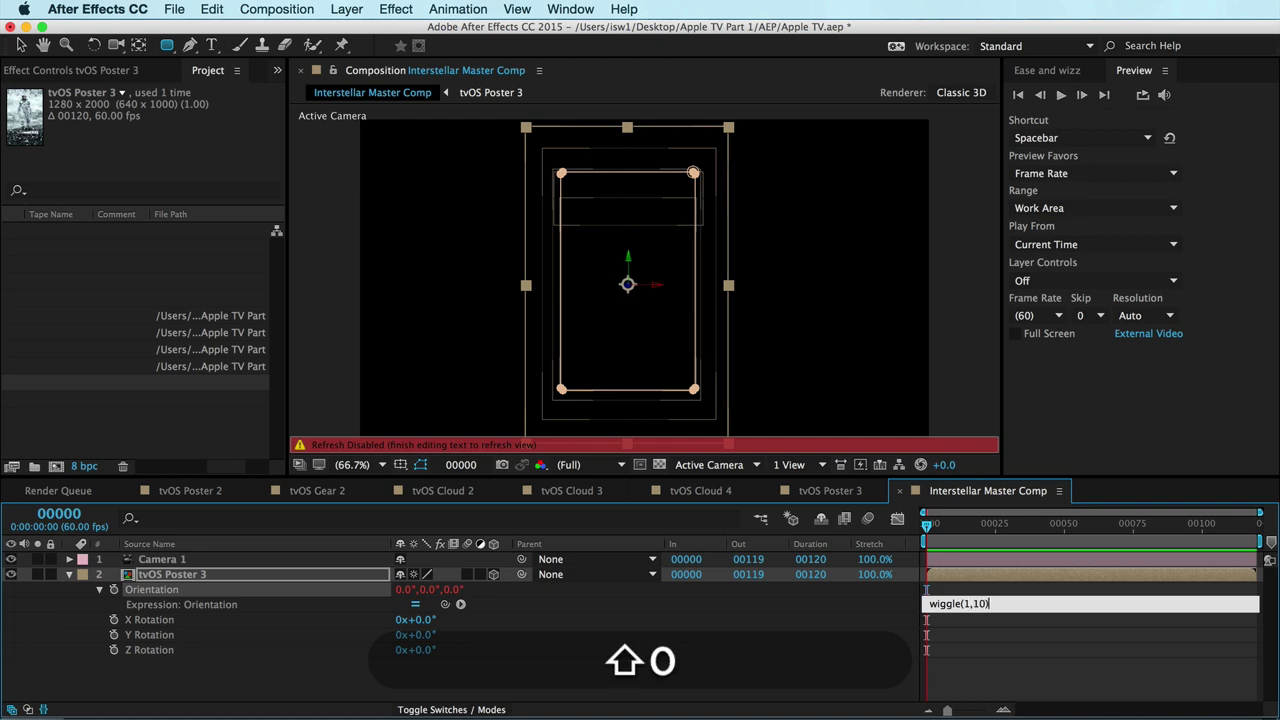
left_click(1130, 672)
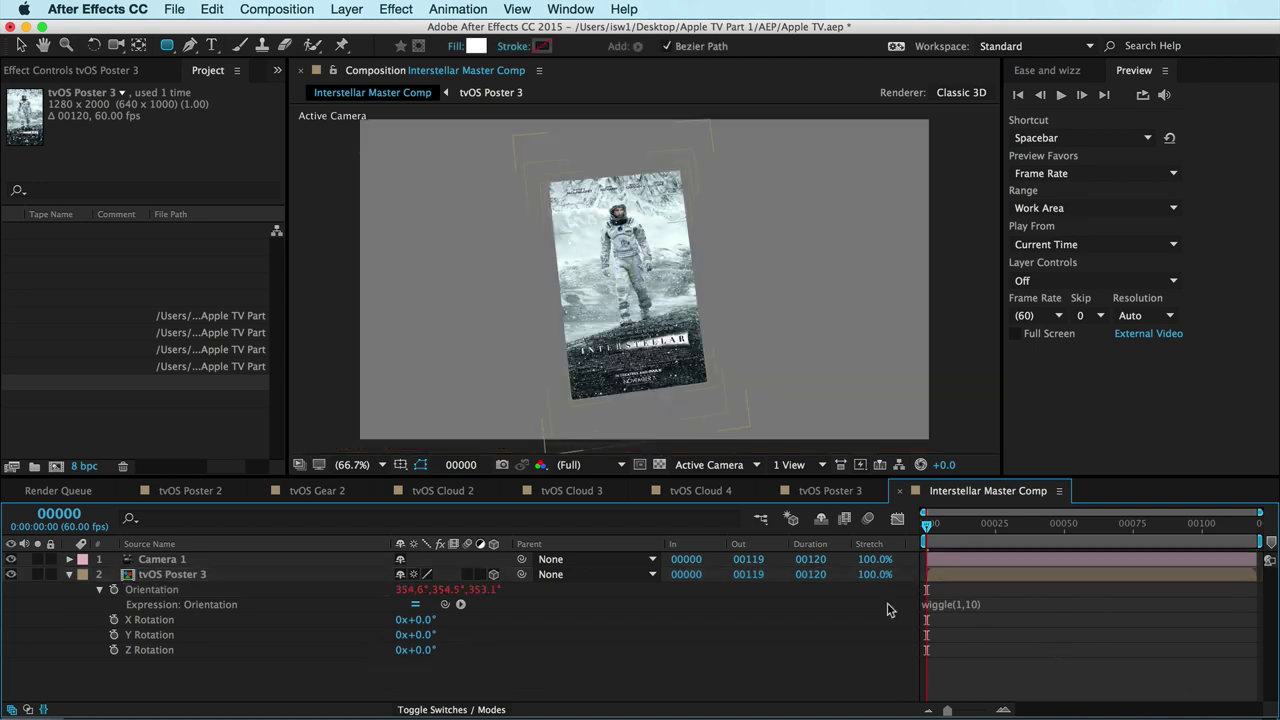
Preview the poster's wiggle animation in Interstellar Master Comp and stop the playback.
key("0")
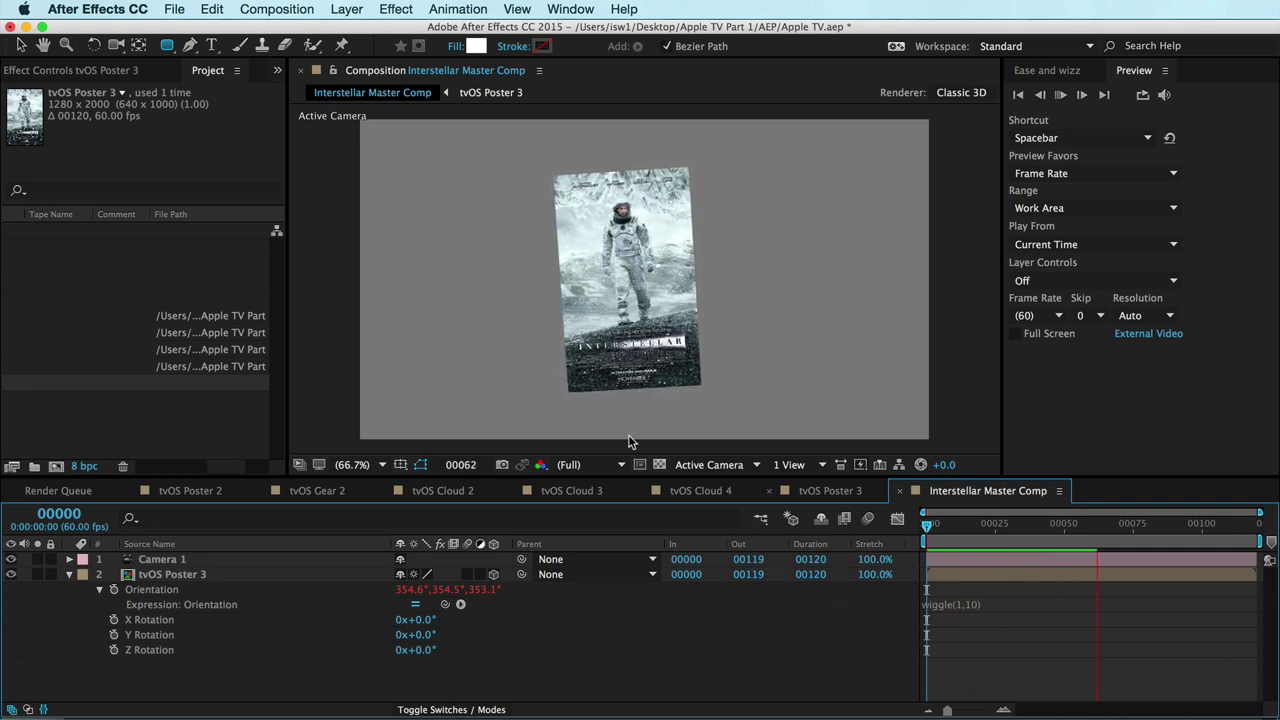
key("0")
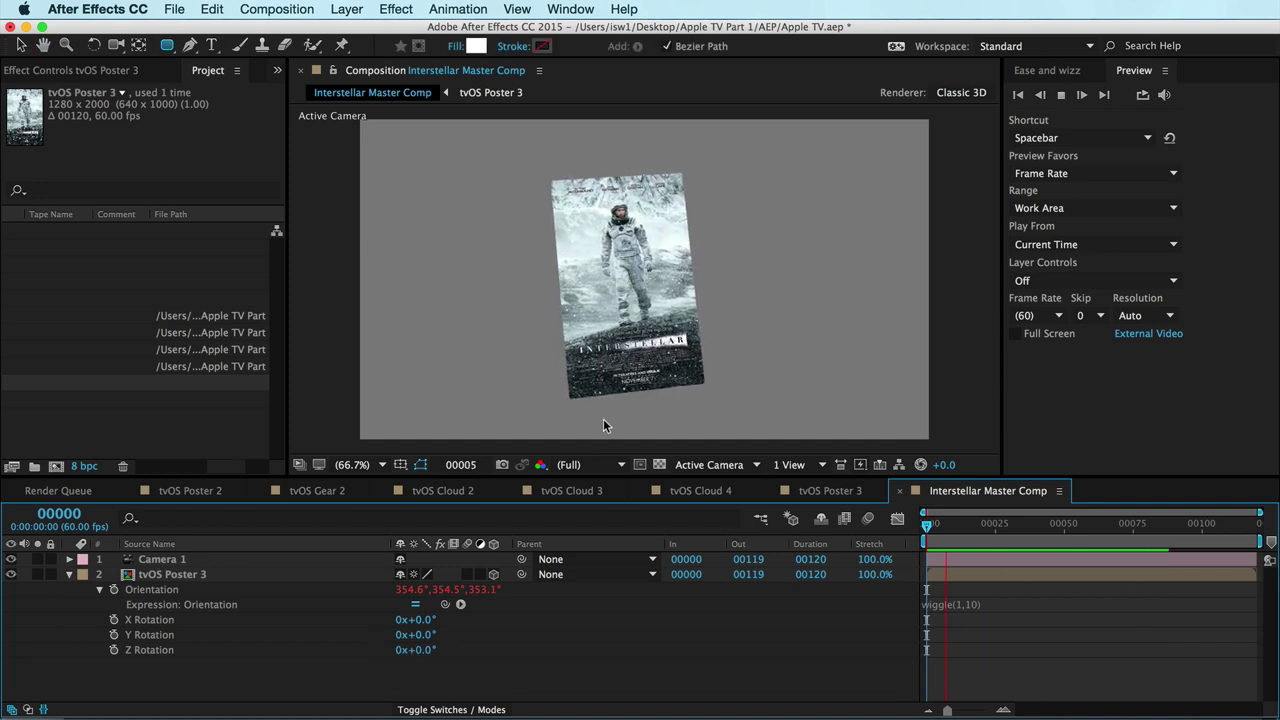
key("space")
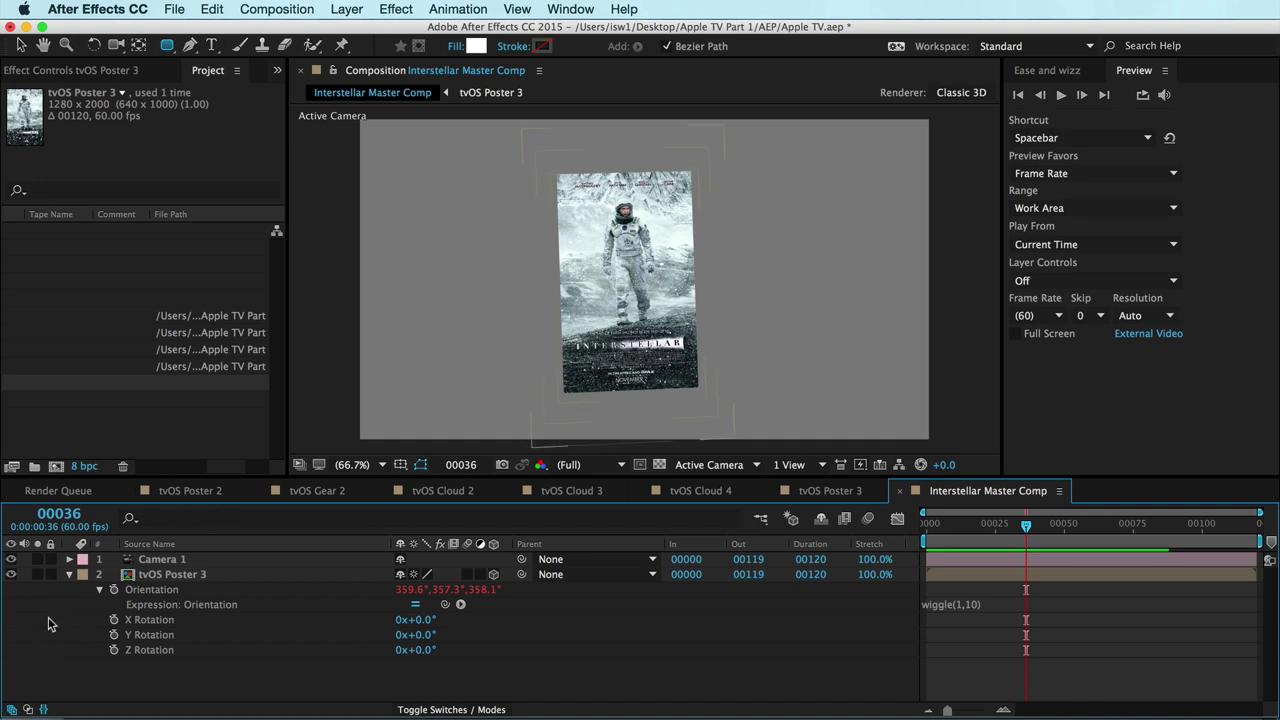
Add a Drop Shadow layer style to the tvOS Poster 3 layer and expand its properties.
left_click(190, 576)
key("v")
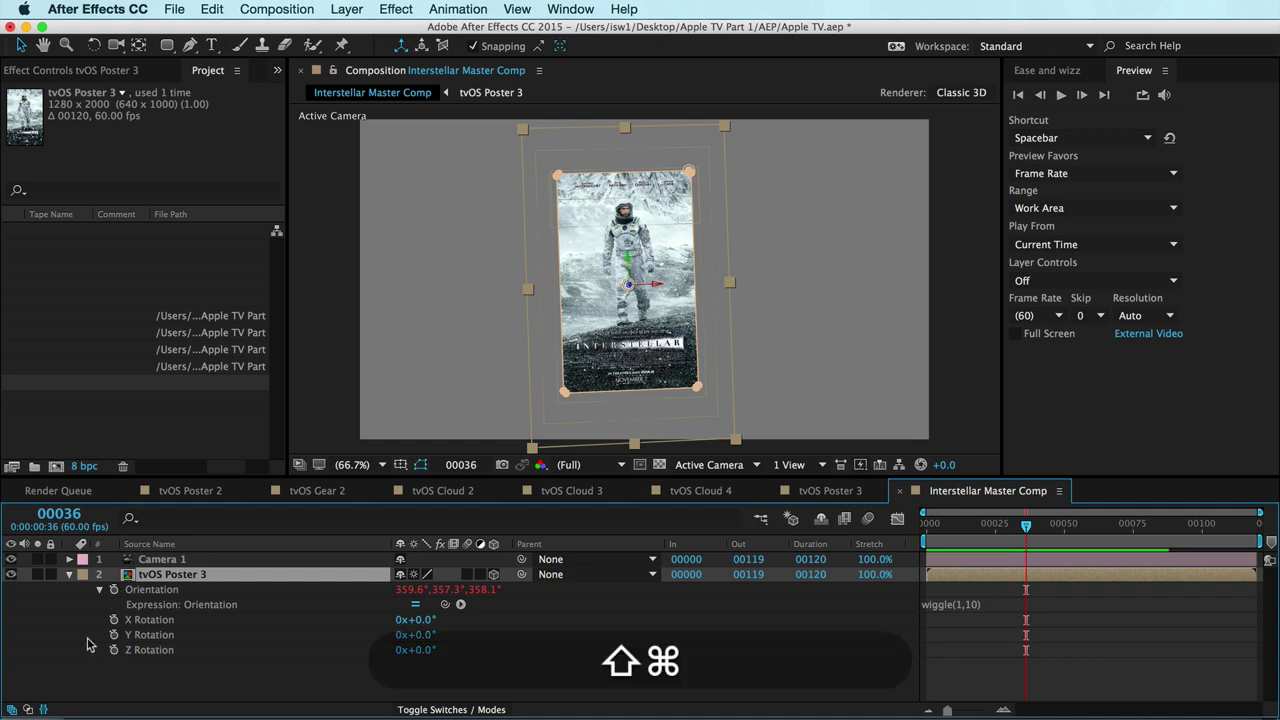
right_click(126, 583)
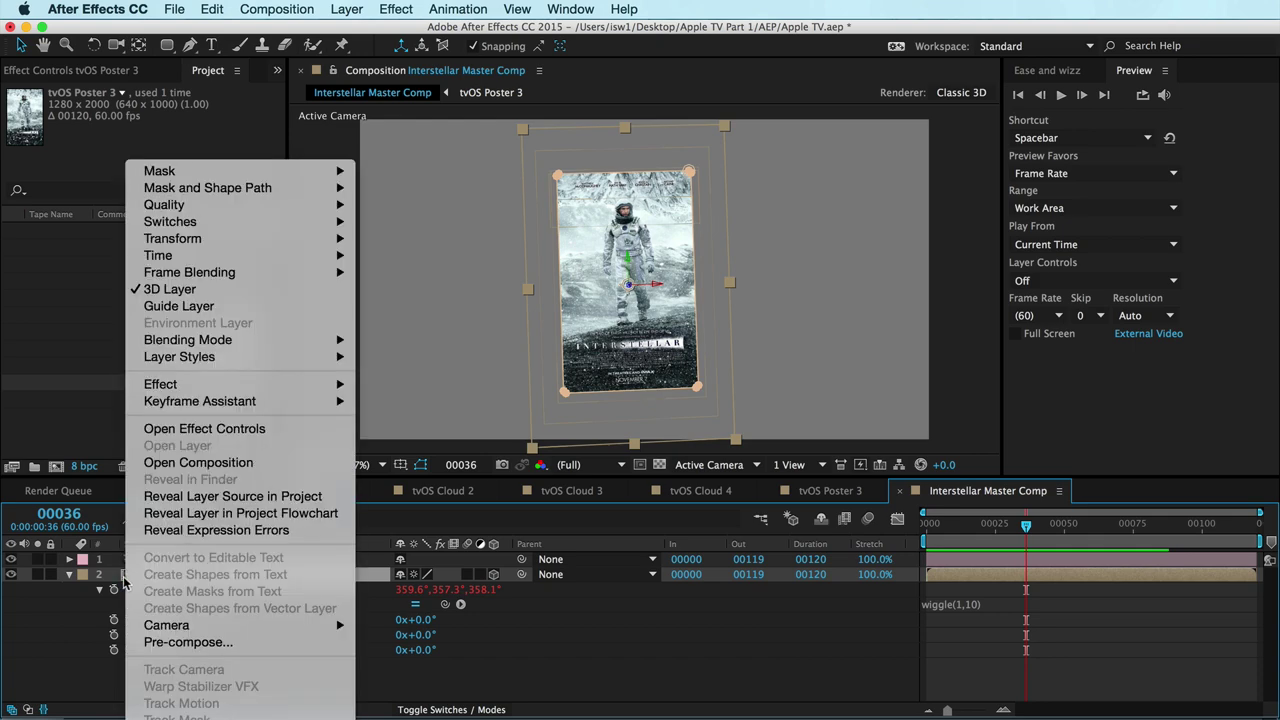
mouse_move(228, 358)
left_click(380, 420)
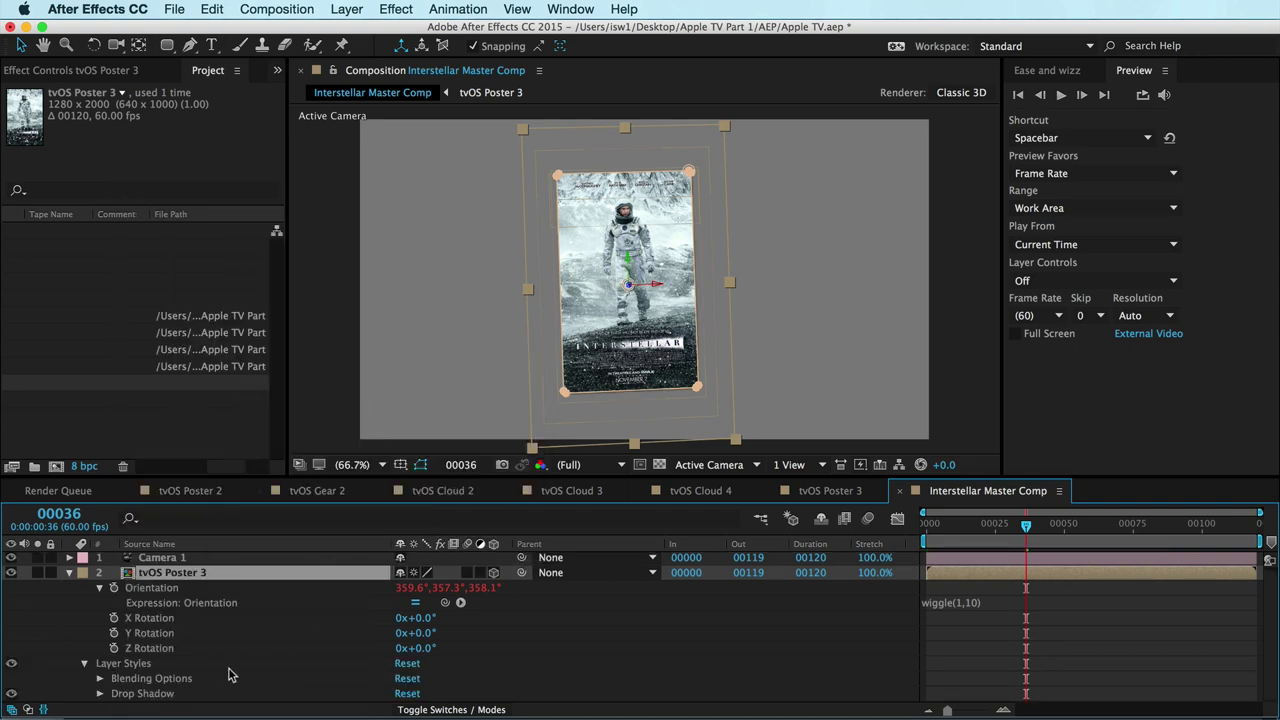
left_click(100, 693)
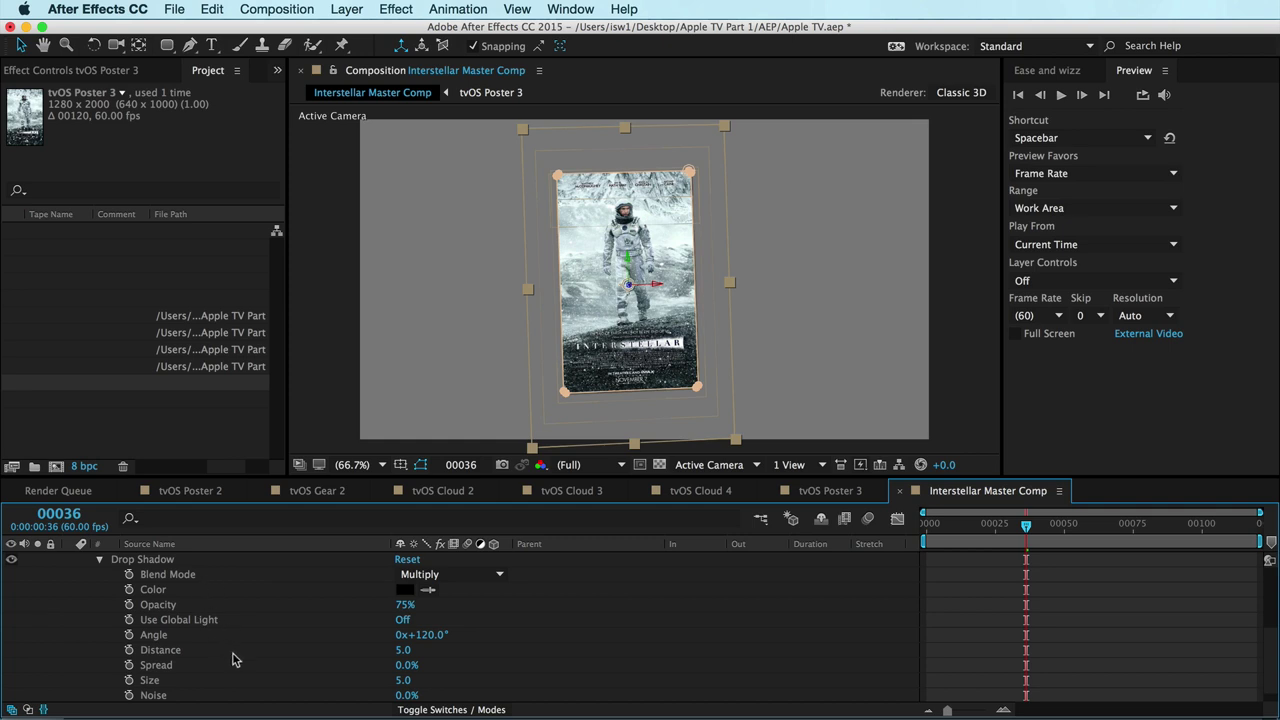
Set the tvOS Poster 3 drop shadow to distance 130, angle 311°, opacity 45% and size 53, and preview the animation.
left_click_drag(400, 655, 510, 647)
left_click_drag(428, 637, 609, 641)
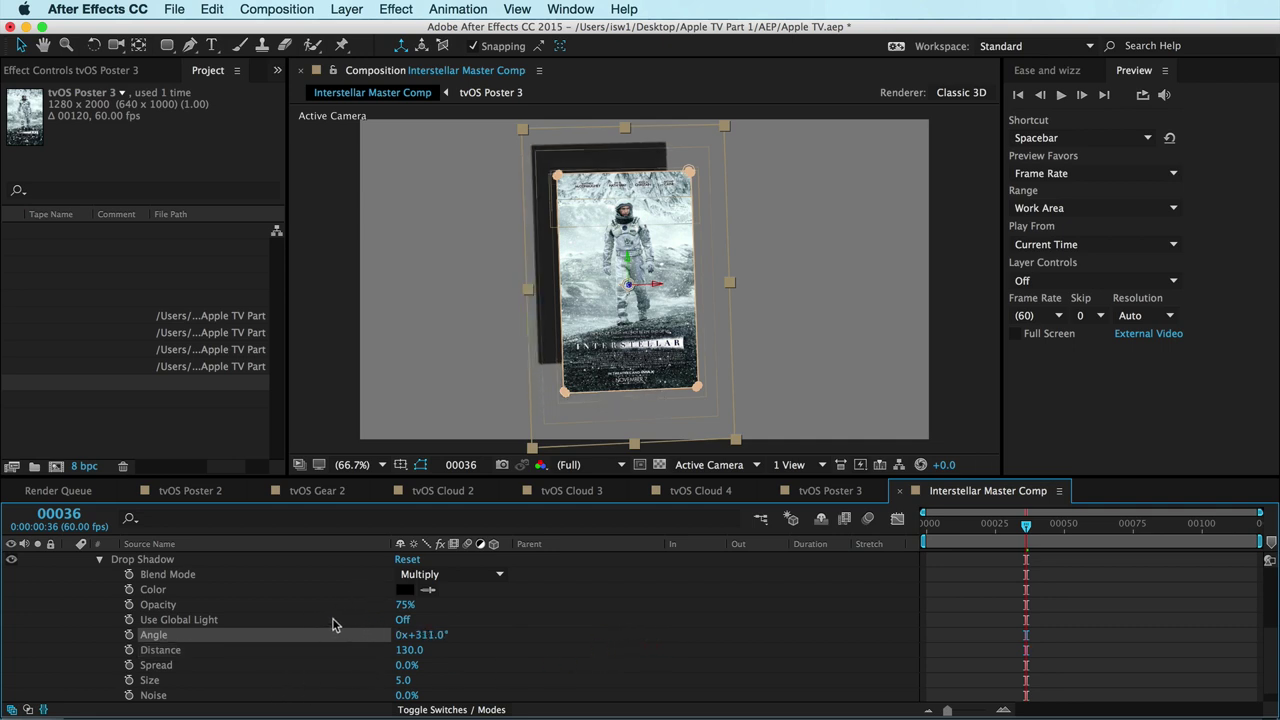
left_click_drag(400, 607, 372, 607)
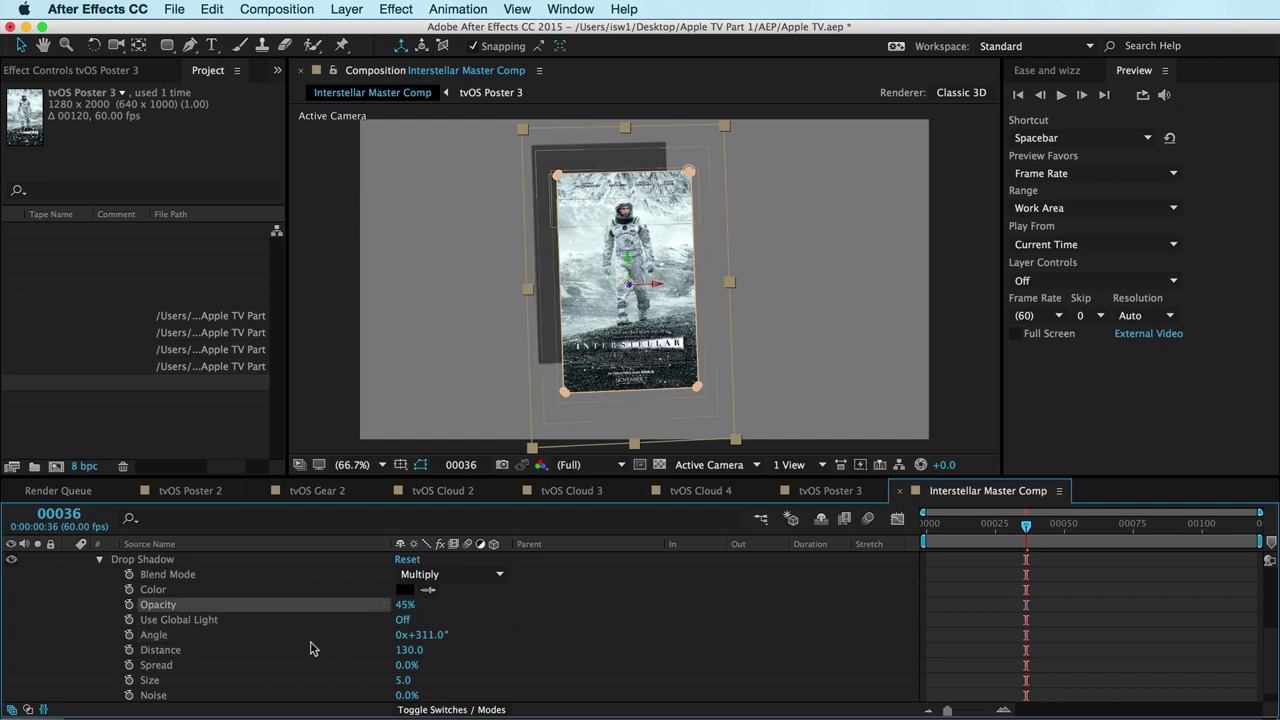
left_click_drag(402, 681, 445, 684)
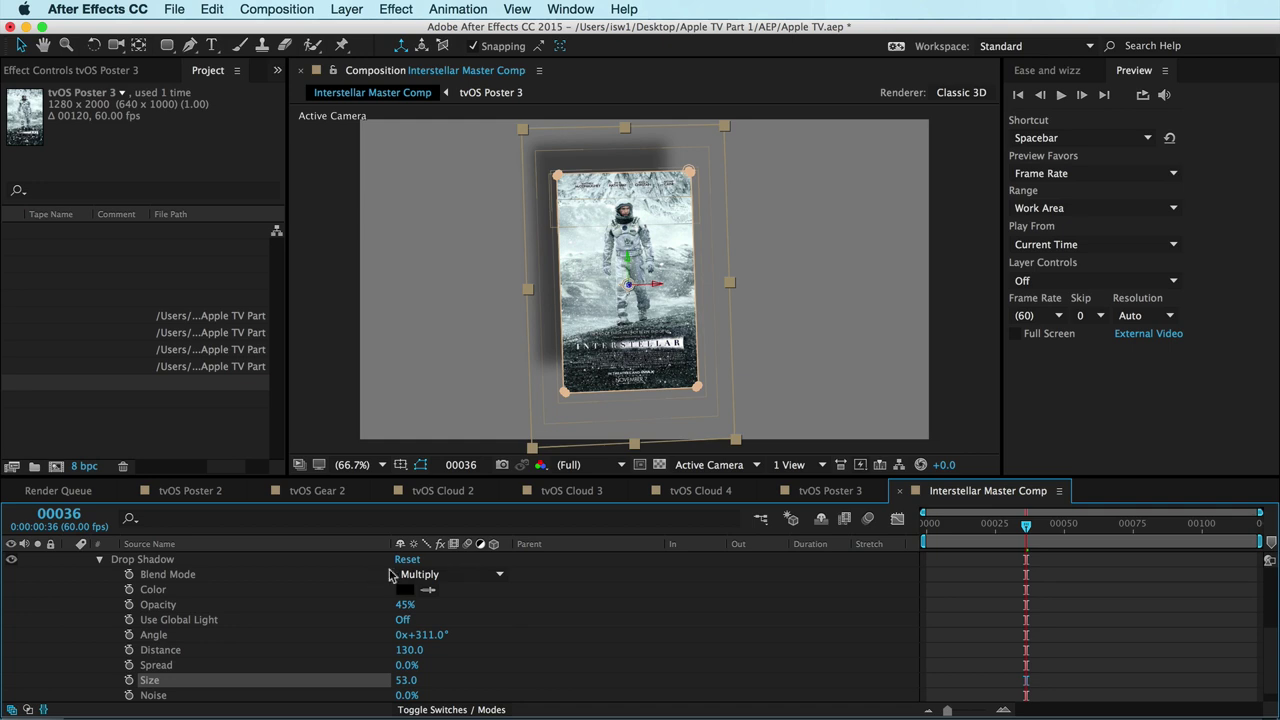
key("KP_0")
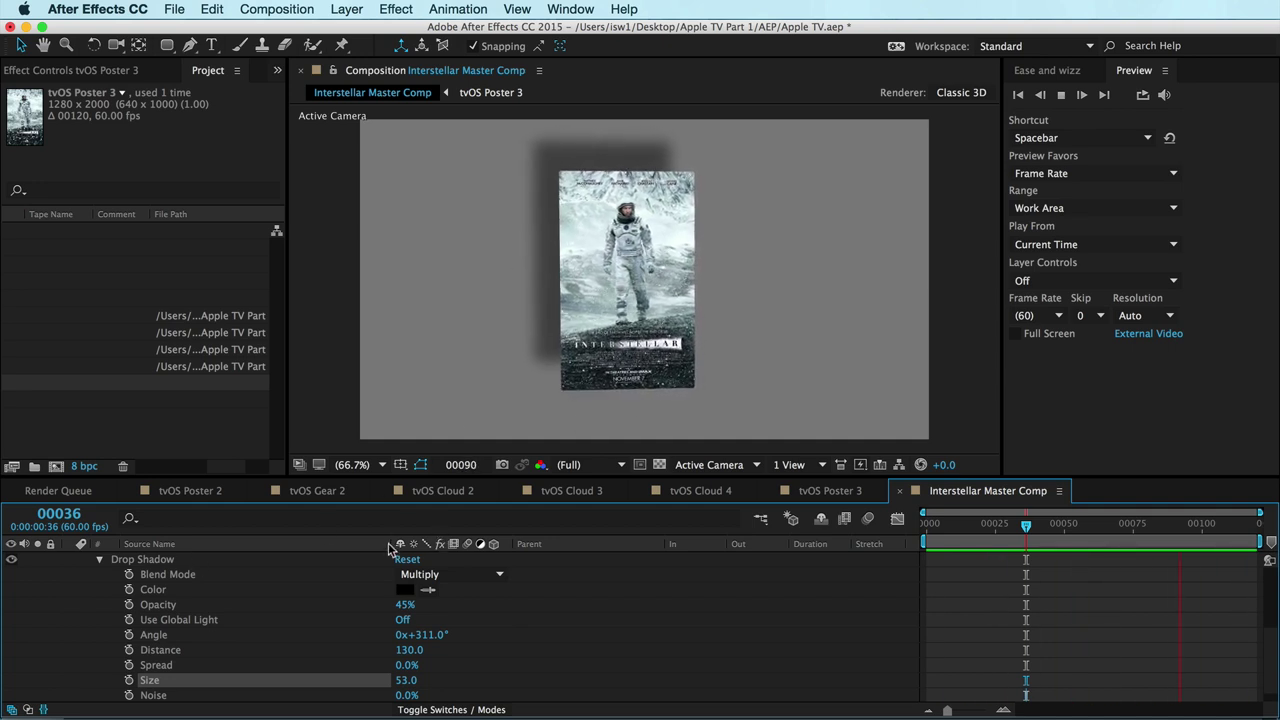
key("space")
Add a point light named Light 1 with Casts Shadows off to Interstellar Master Comp, and preview the animation.
right_click(57, 592)
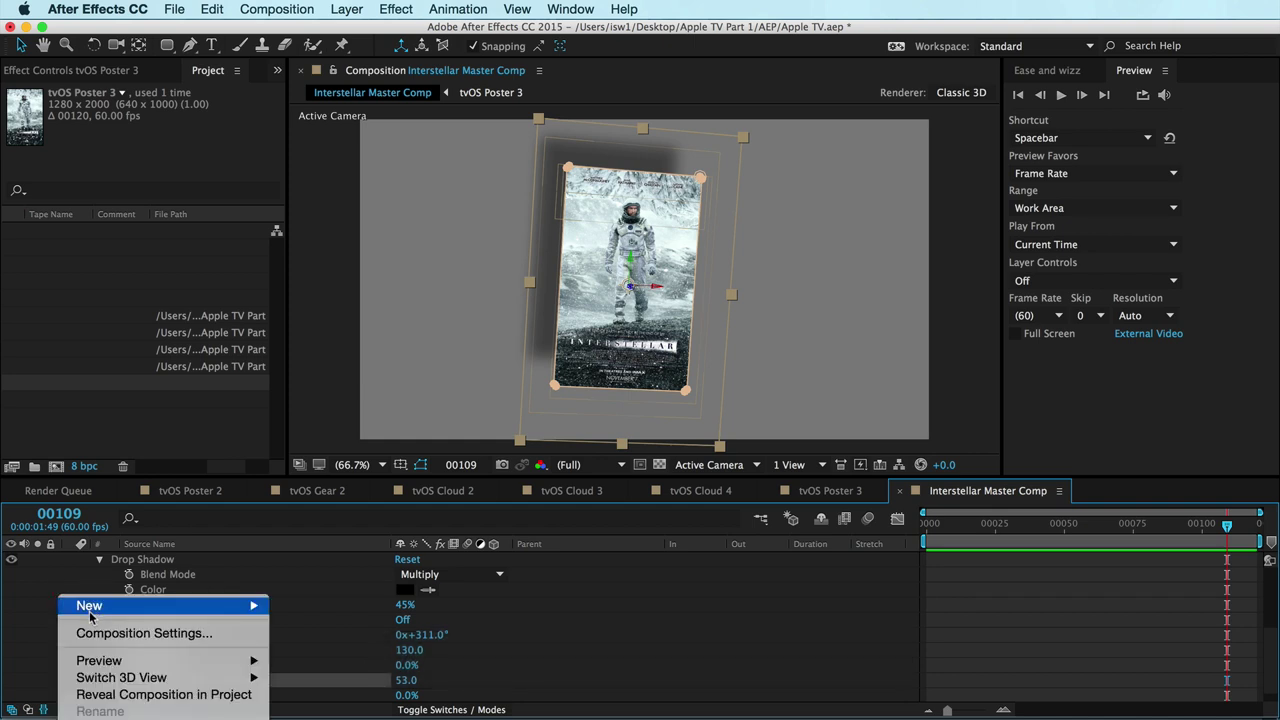
mouse_move(89, 611)
left_click(307, 666)
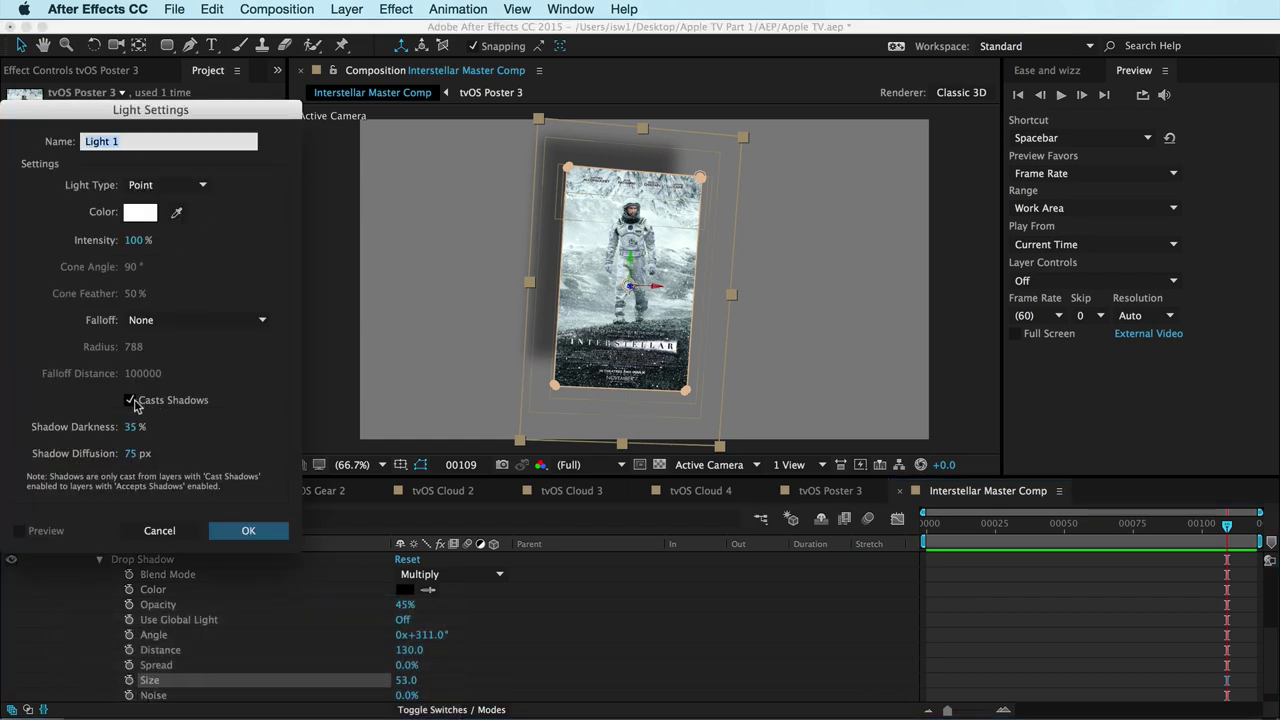
left_click(131, 400)
left_click(250, 530)
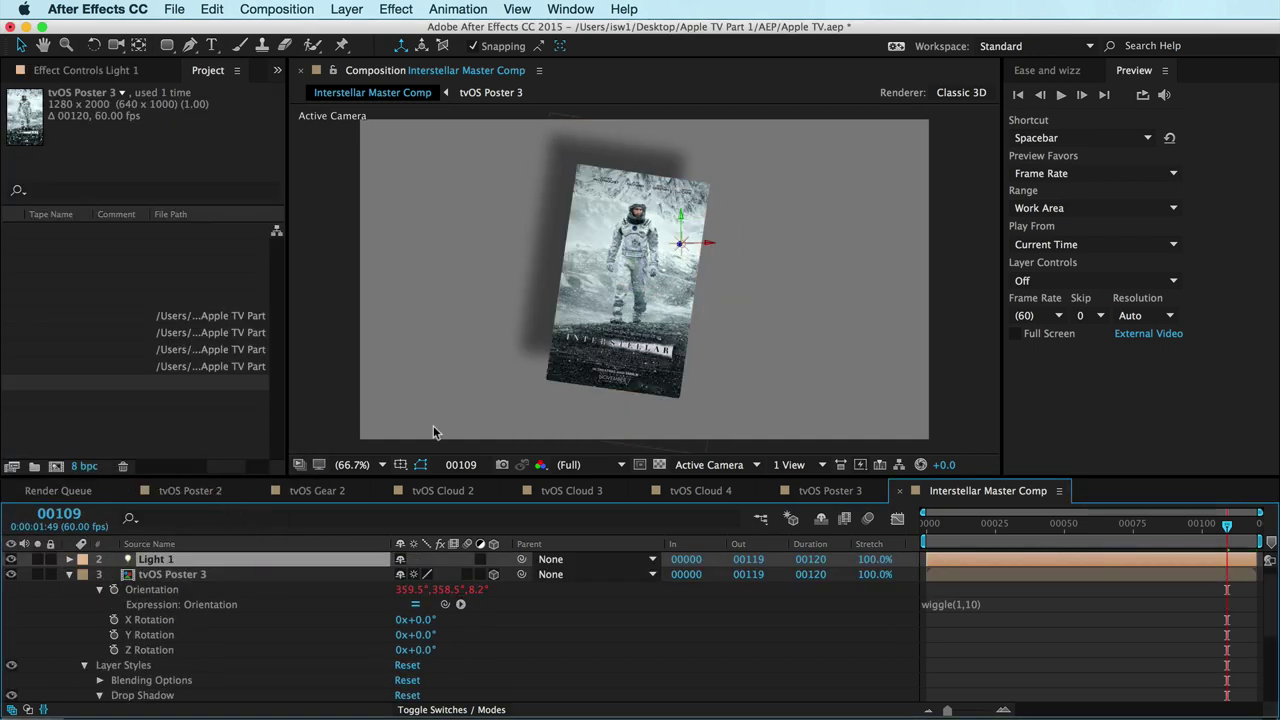
key("KP_0")
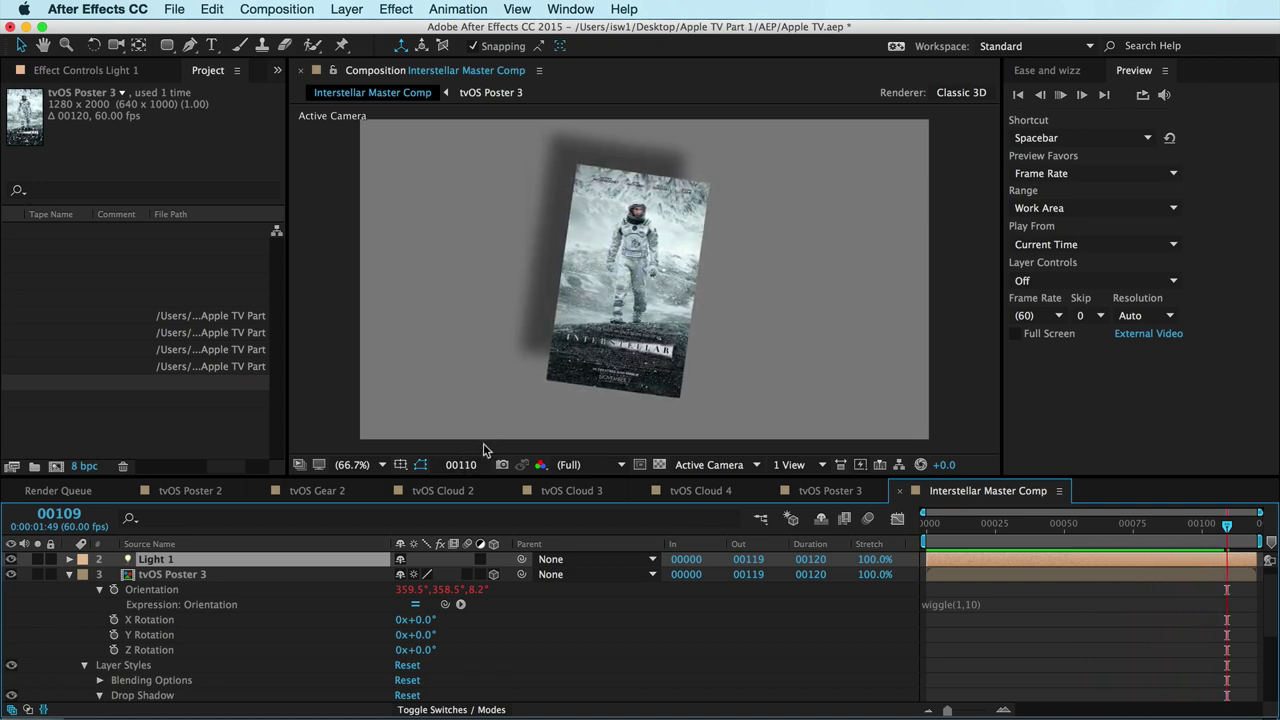
key("space")
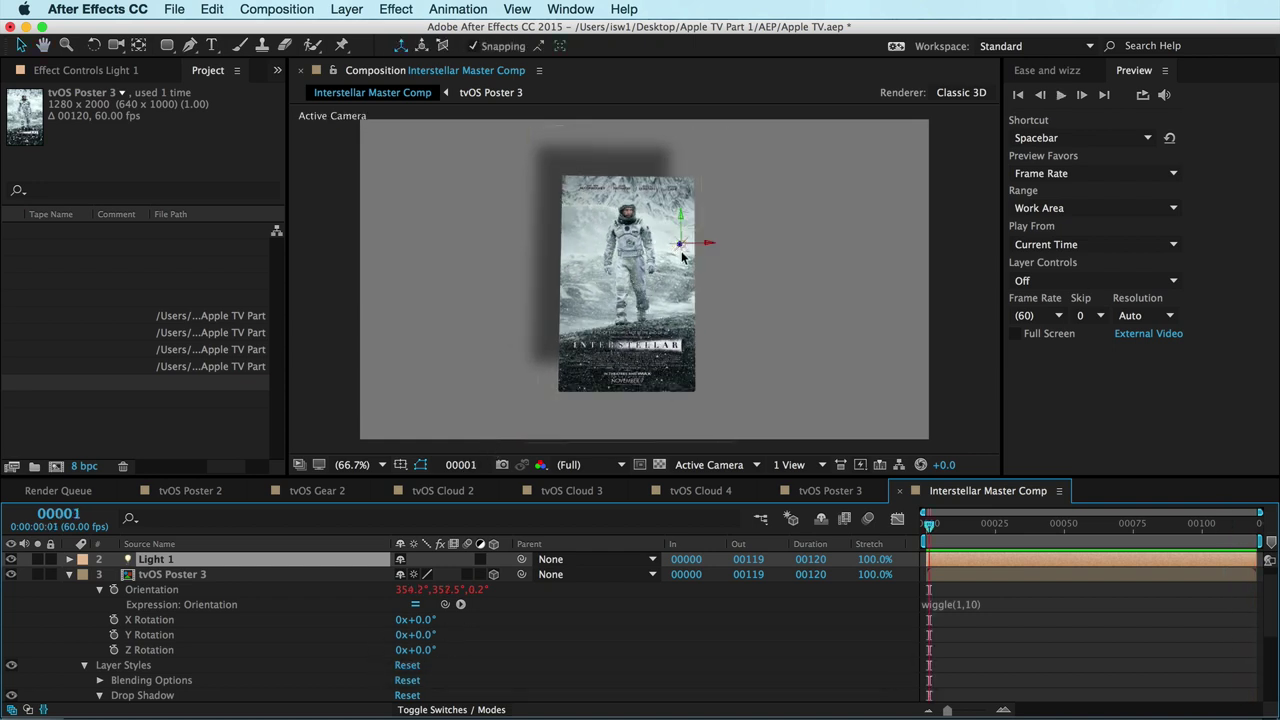
Try Light 1 in different places around the poster, undo the first move, and place it near the poster's upper right edge.
left_click_drag(684, 256, 752, 323)
key("super+z")
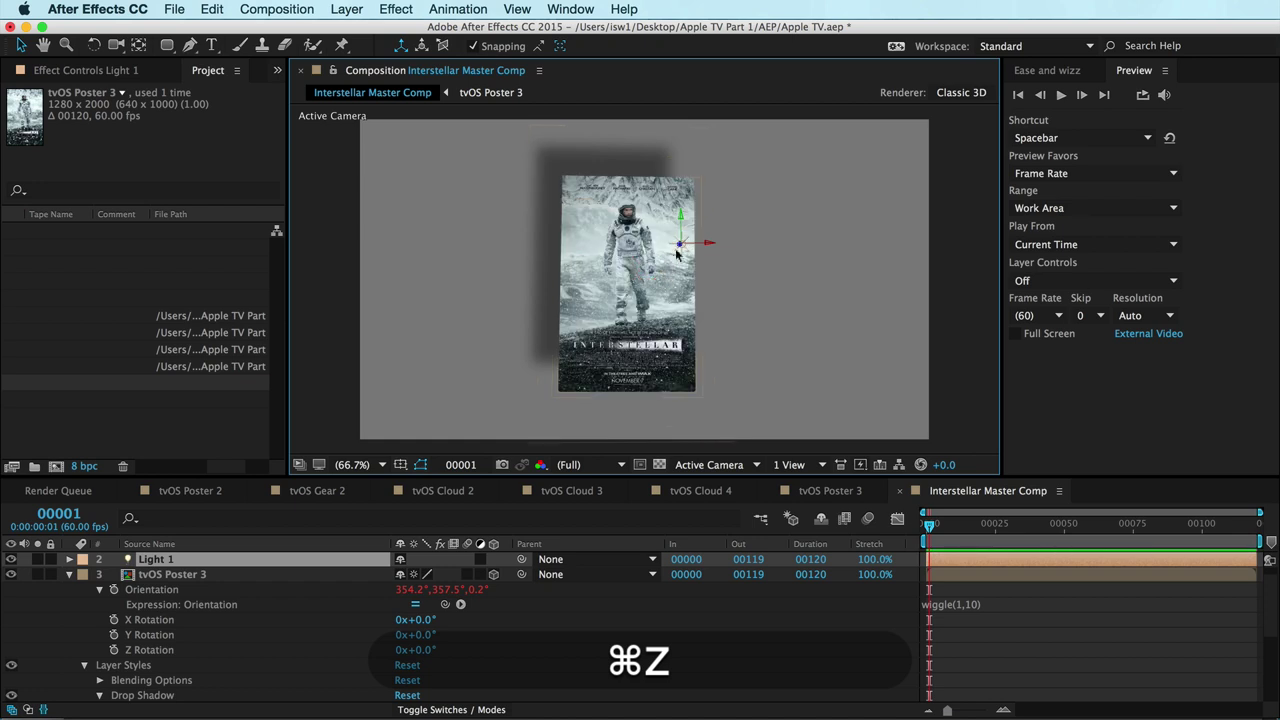
left_click_drag(676, 244, 348, 444)
mouse_move(688, 252)
left_mouse_down()
mouse_move(750, 228)
mouse_move(740, 220)
mouse_move(678, 265)
mouse_move(763, 222)
mouse_move(690, 245)
left_mouse_up()
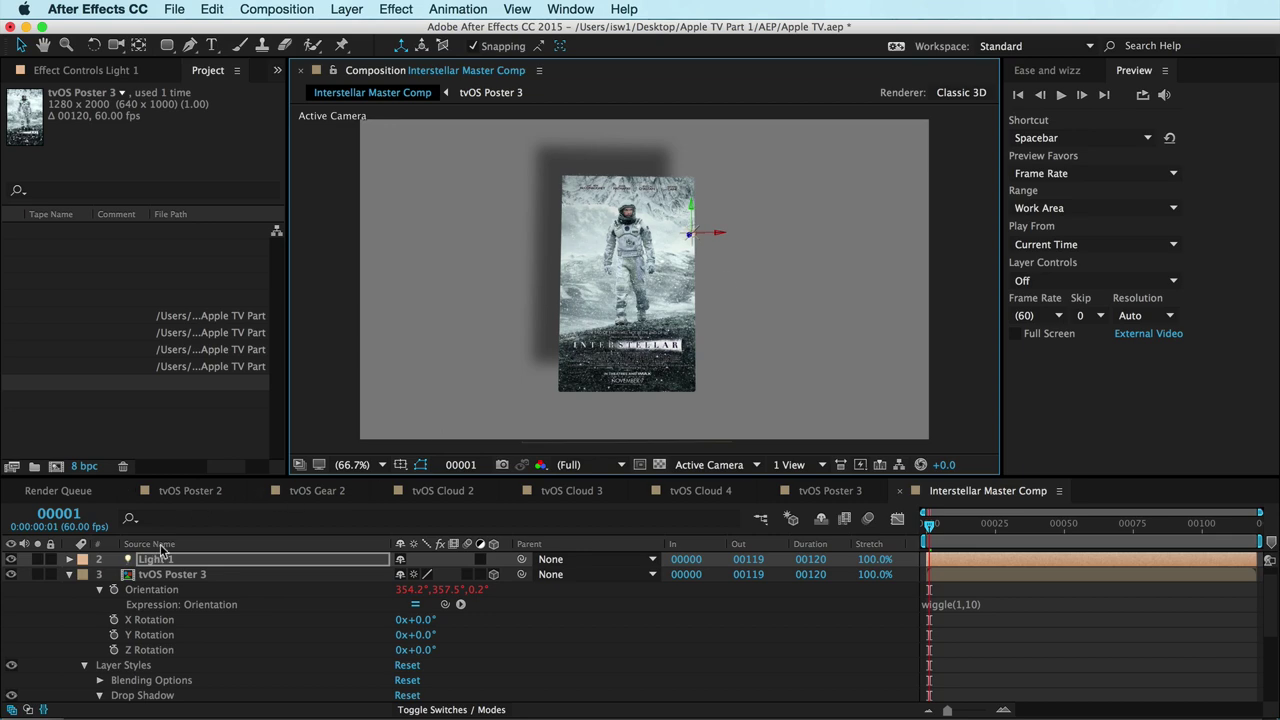
Switch to Chrome to examine the Dribbble parallax references Google Maps for Apple TV Icon and Twilight, and return to After Effects.
key("super+Tab")
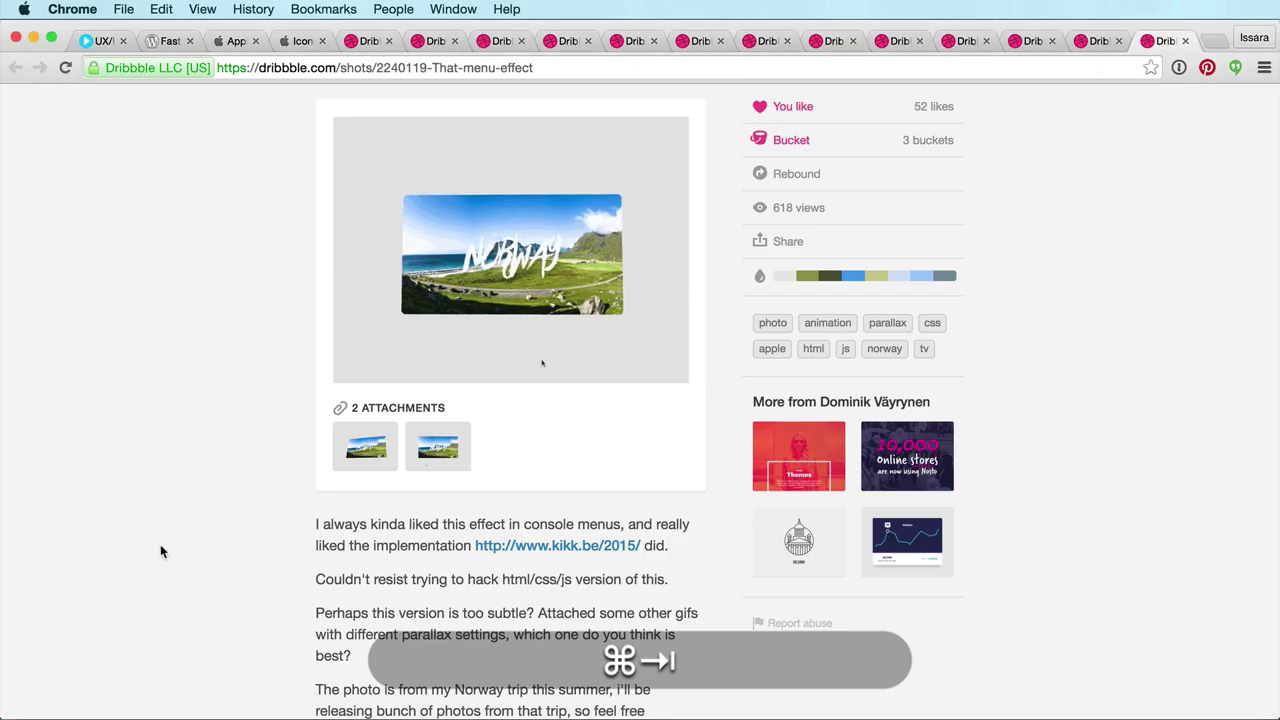
key("alt+super+Left")
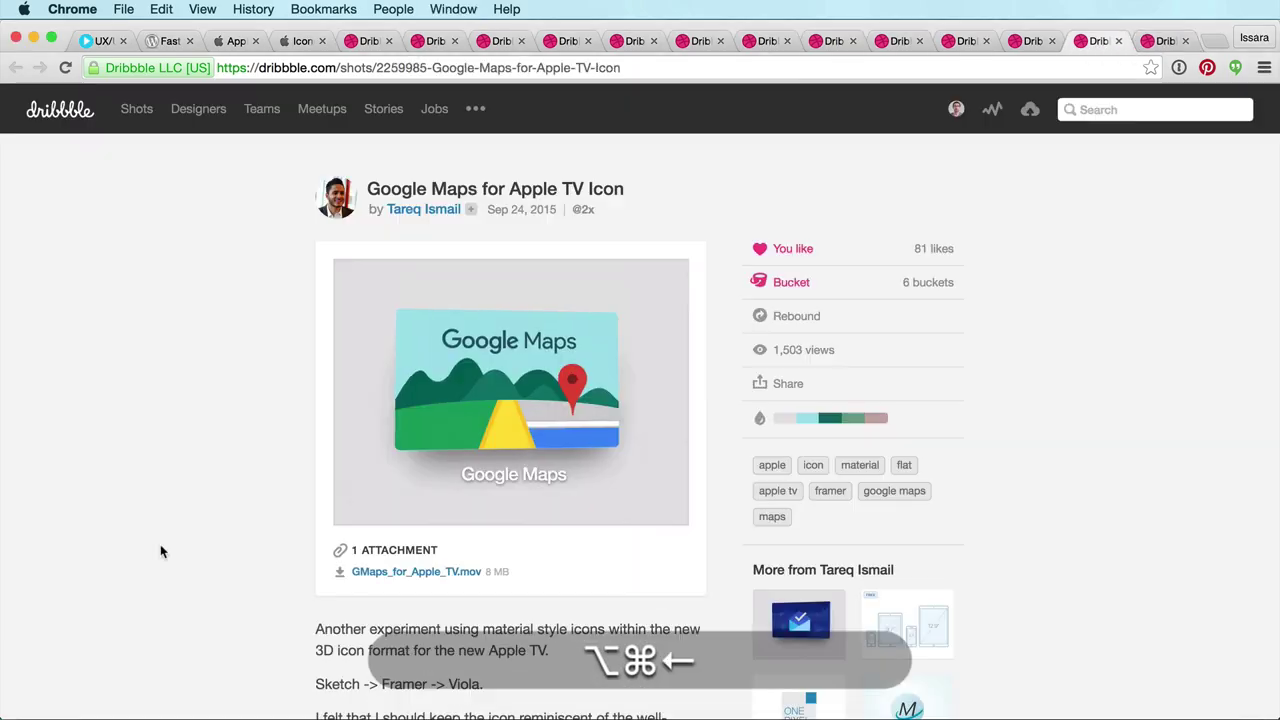
key("alt+super+Left")
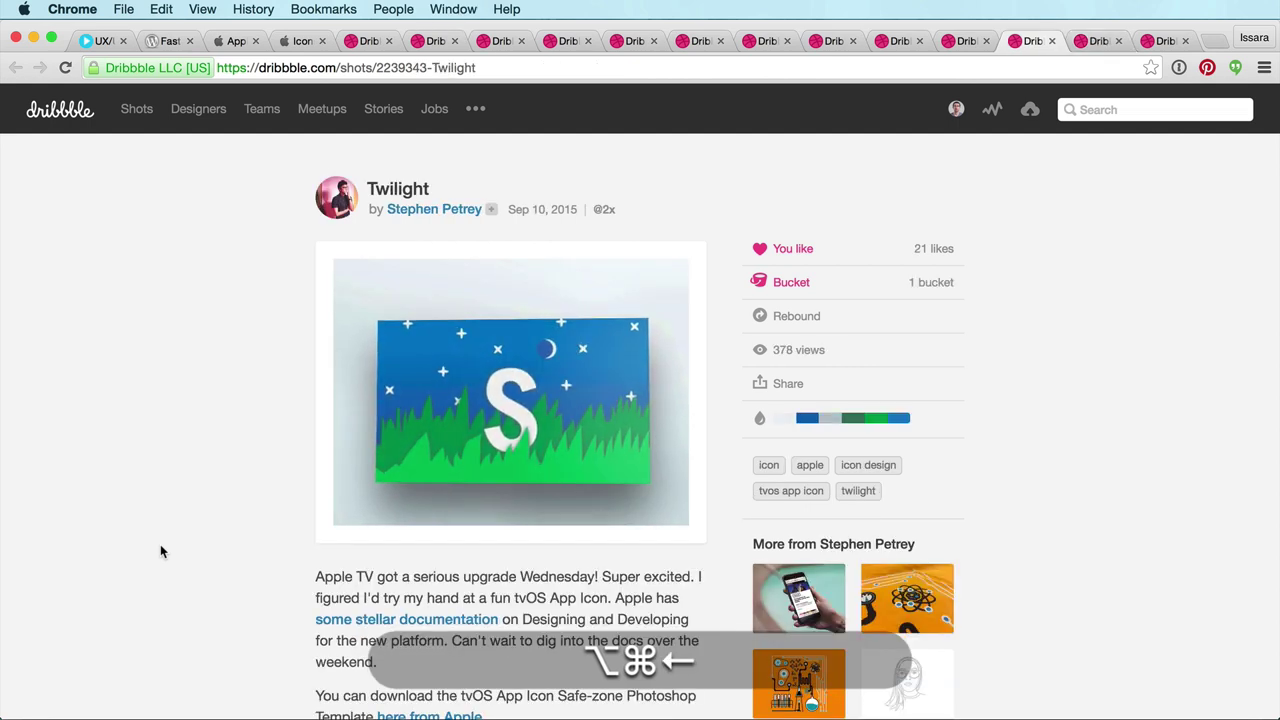
mouse_move(489, 386)
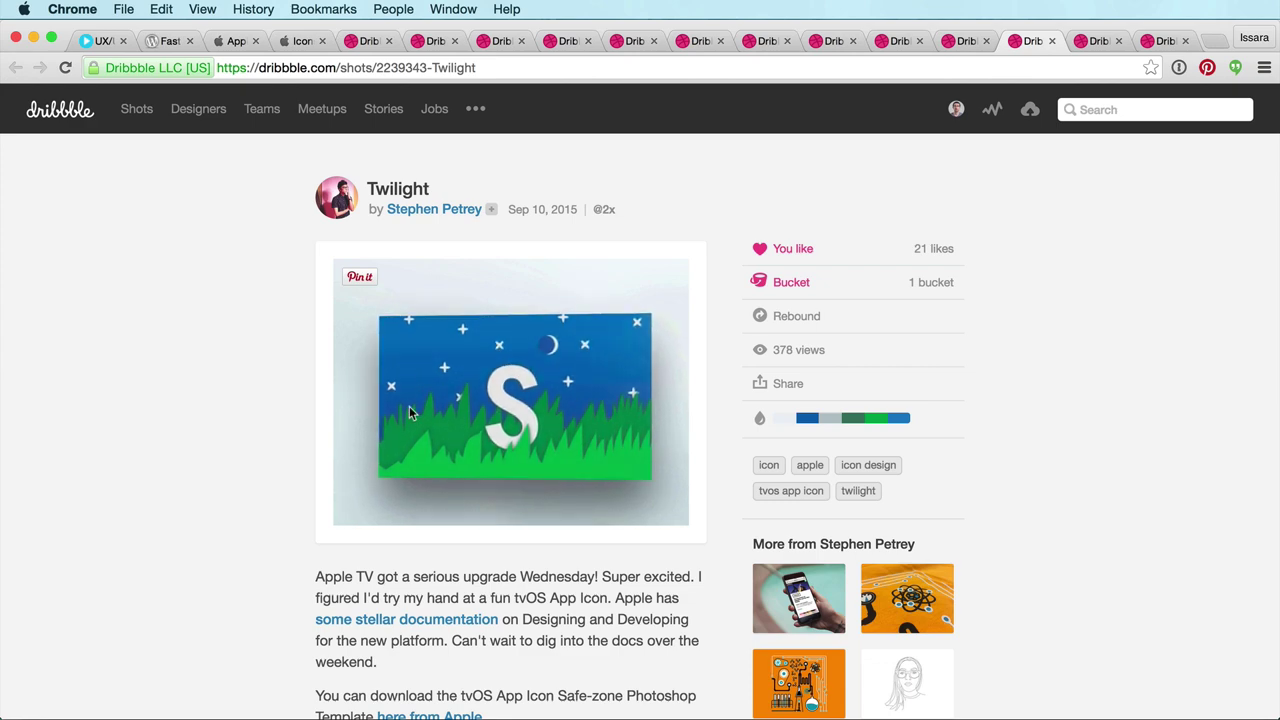
key("super+Tab")
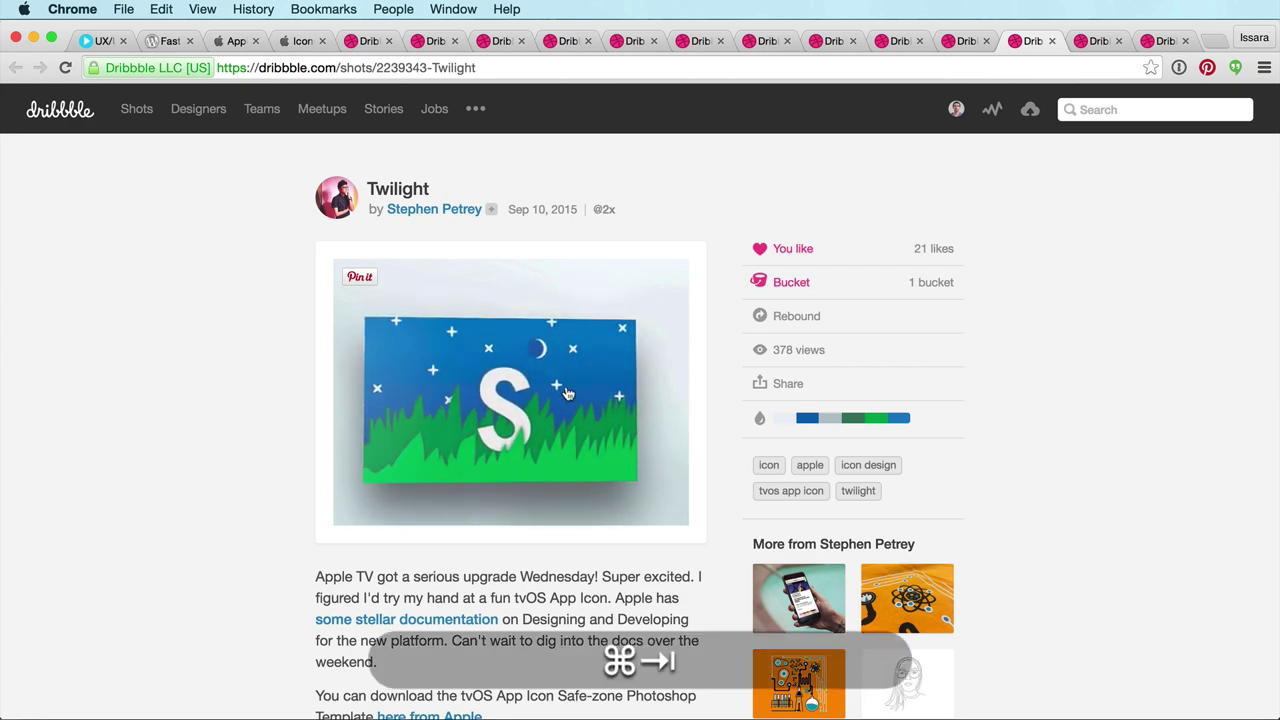
key("super+shift+Tab")
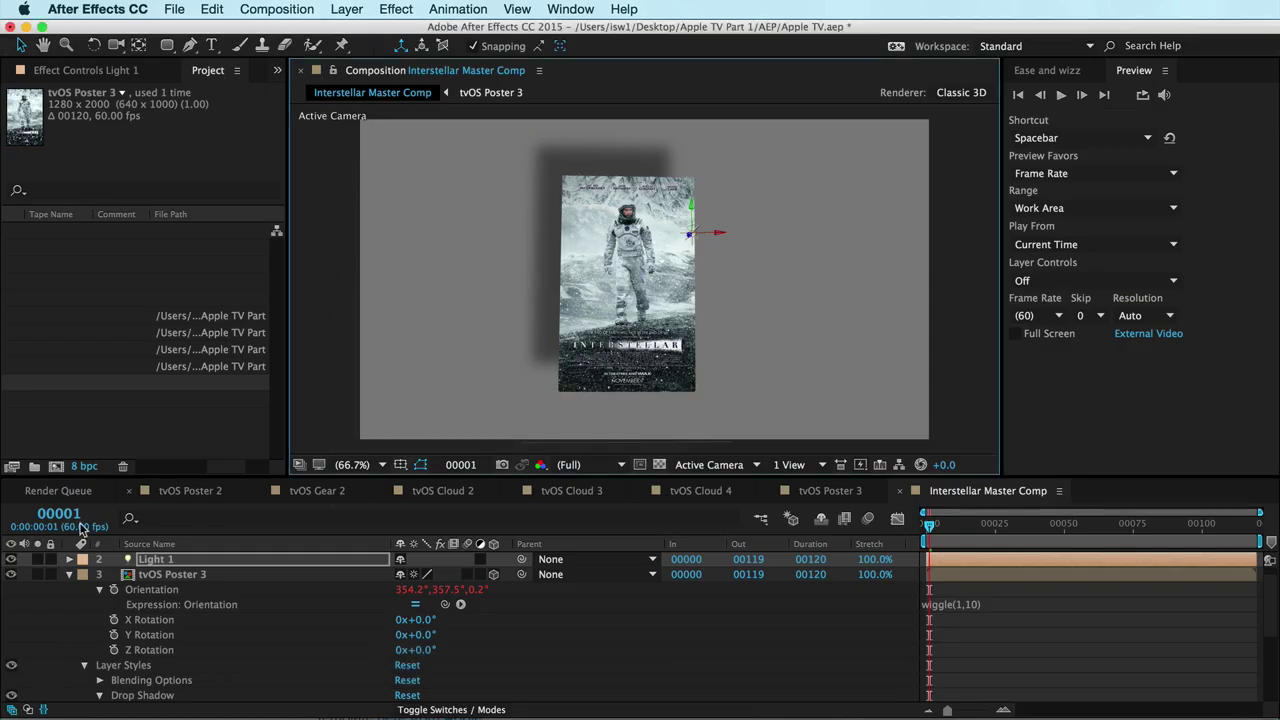
Open the tvOS Poster 3 composition, add a point light named Light 1 without shadows, and bring it to the top of the layer stack.
double_click(127, 577)
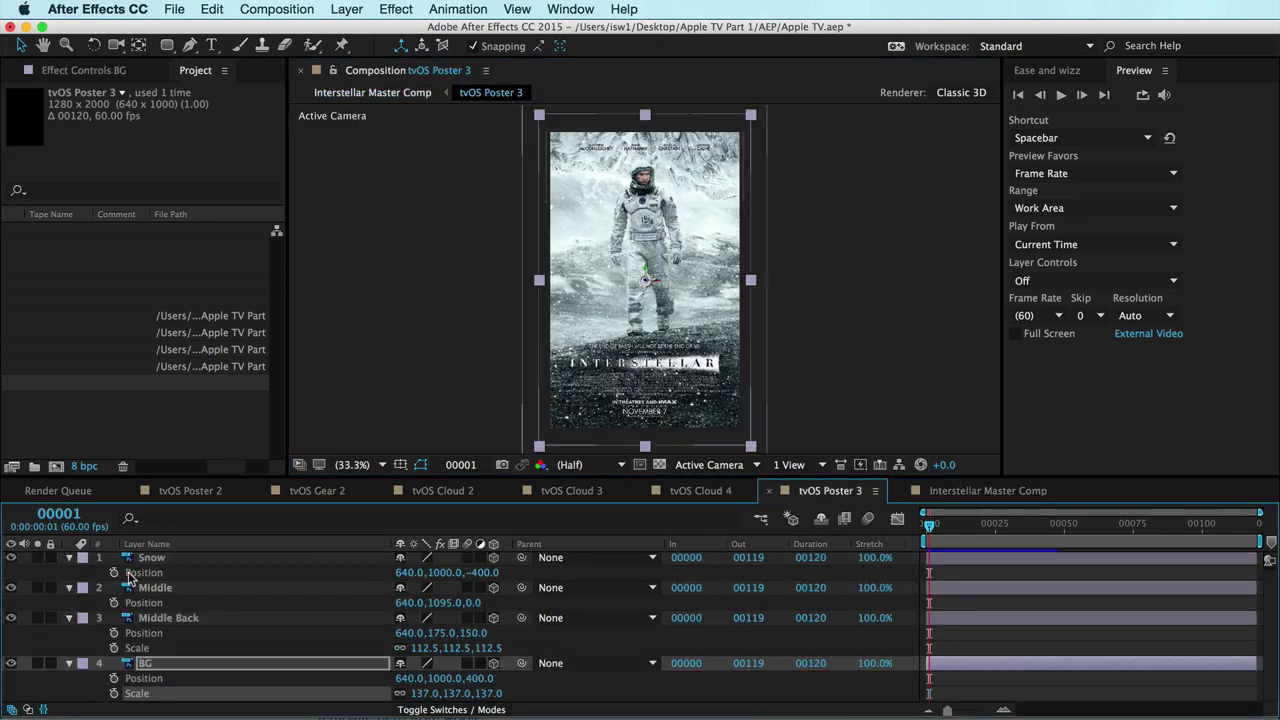
right_click(60, 574)
mouse_move(95, 587)
left_click(310, 646)
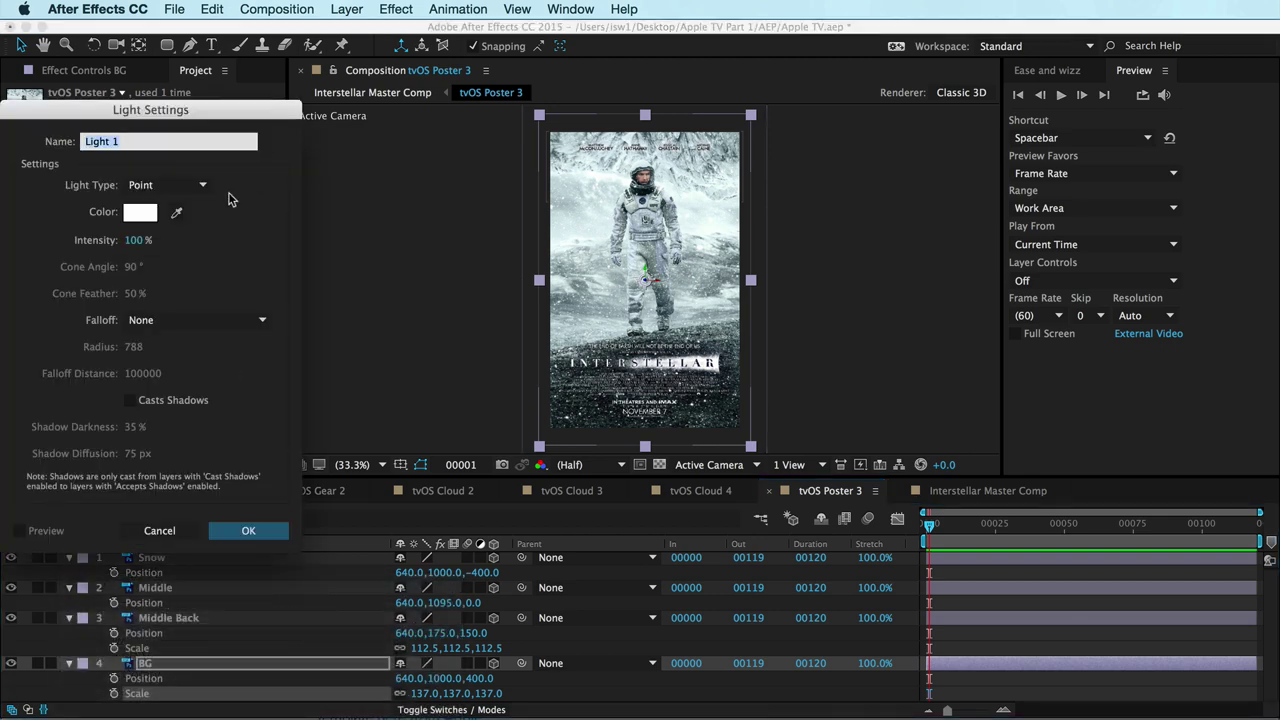
left_click(277, 532)
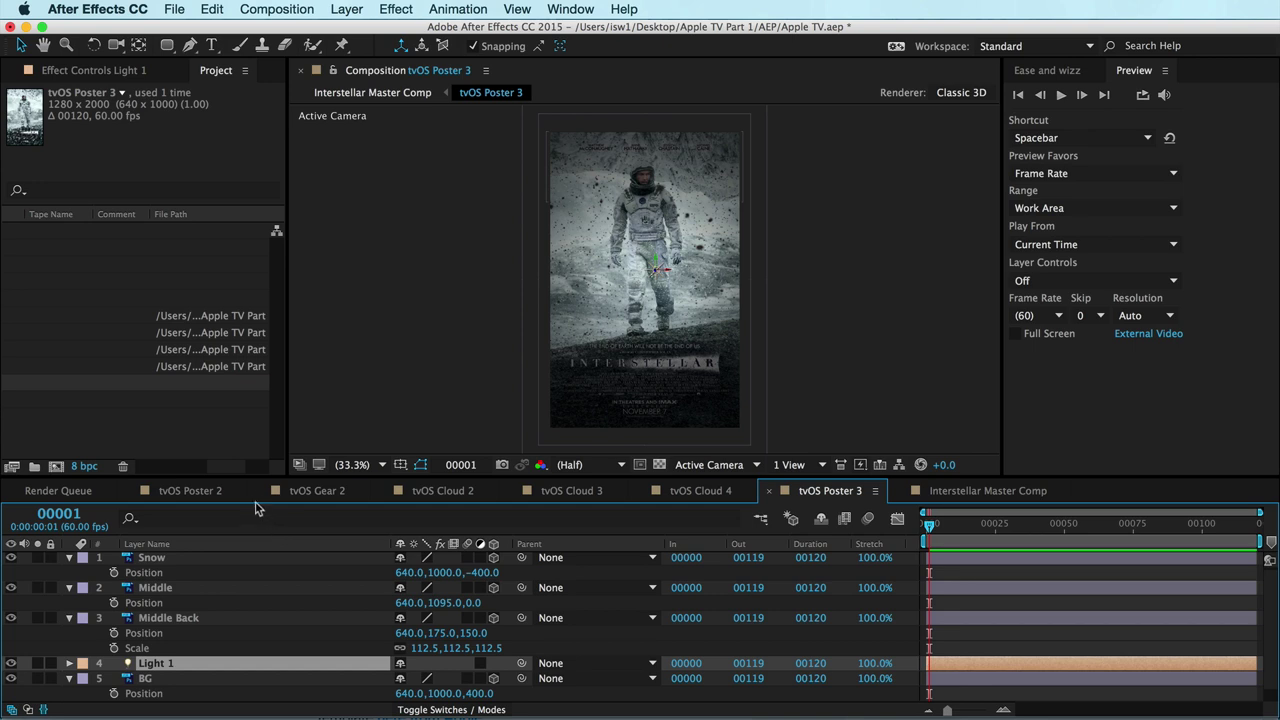
key("shift+super+bracketright")
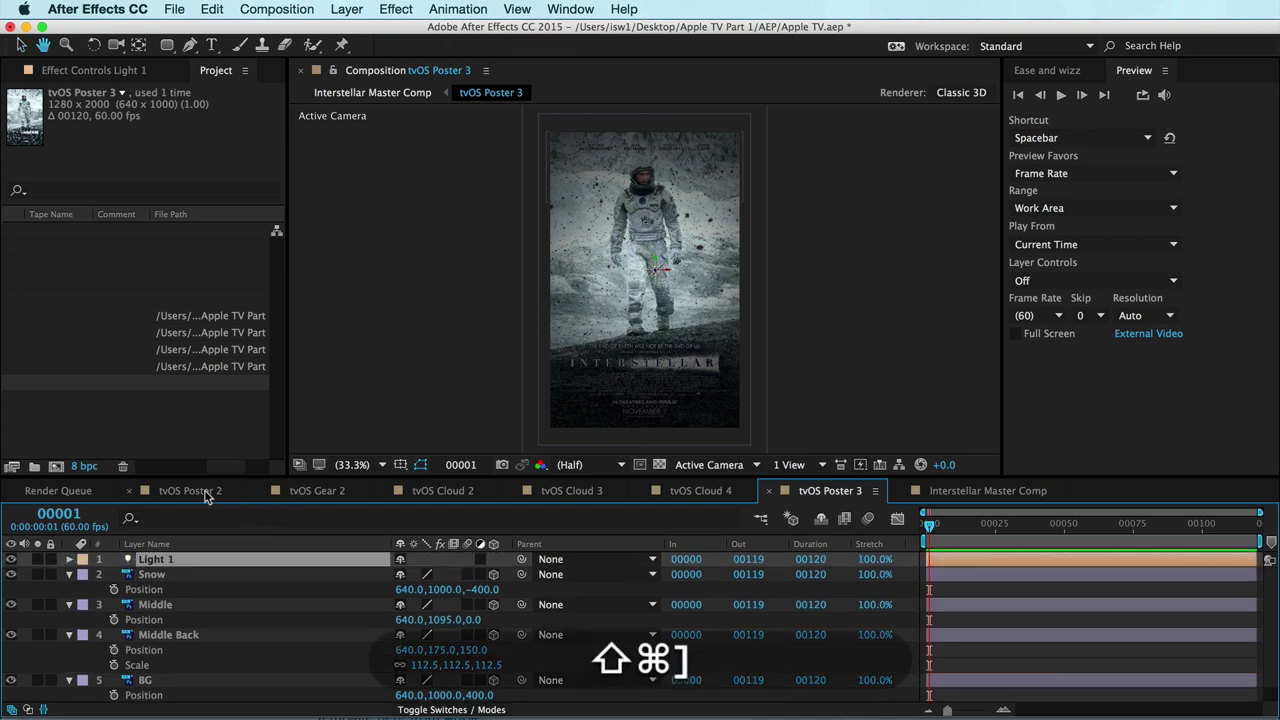
Reveal the Position of Light 1 and move the light away from the poster to about 693.3, 946.7, -2844.4.
key("v")
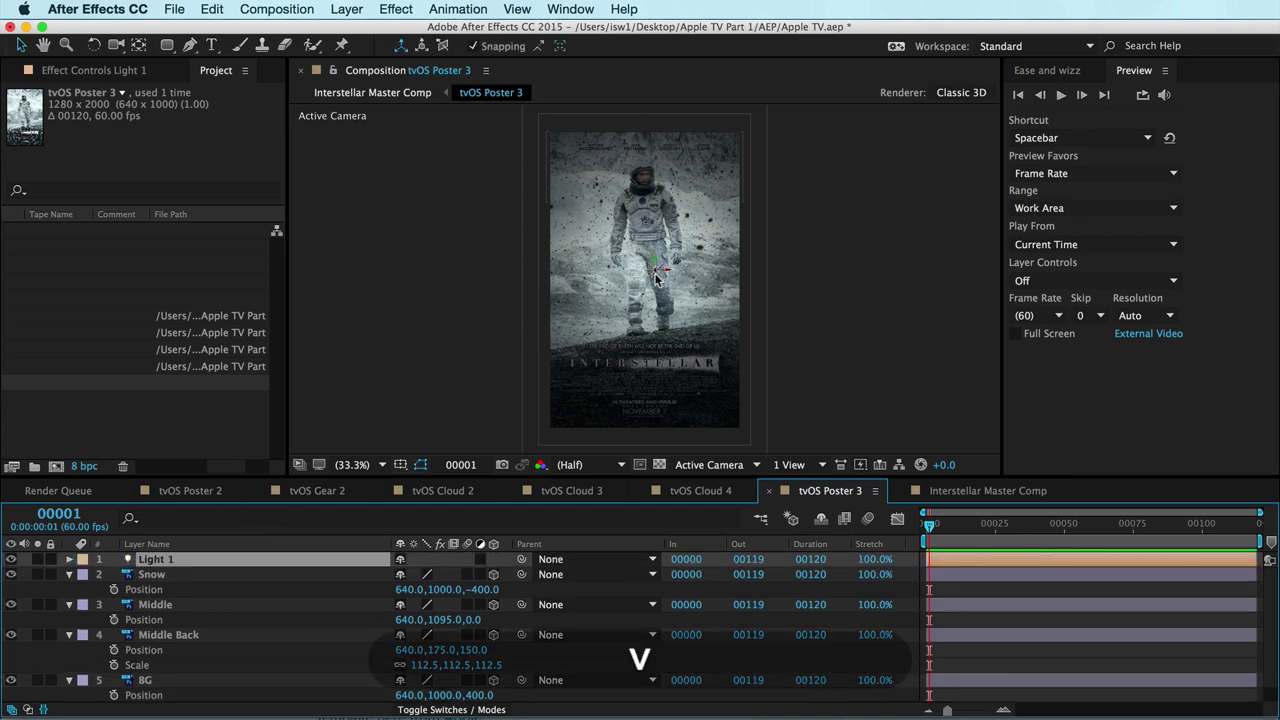
key("p")
left_click_drag(648, 268, 794, 266)
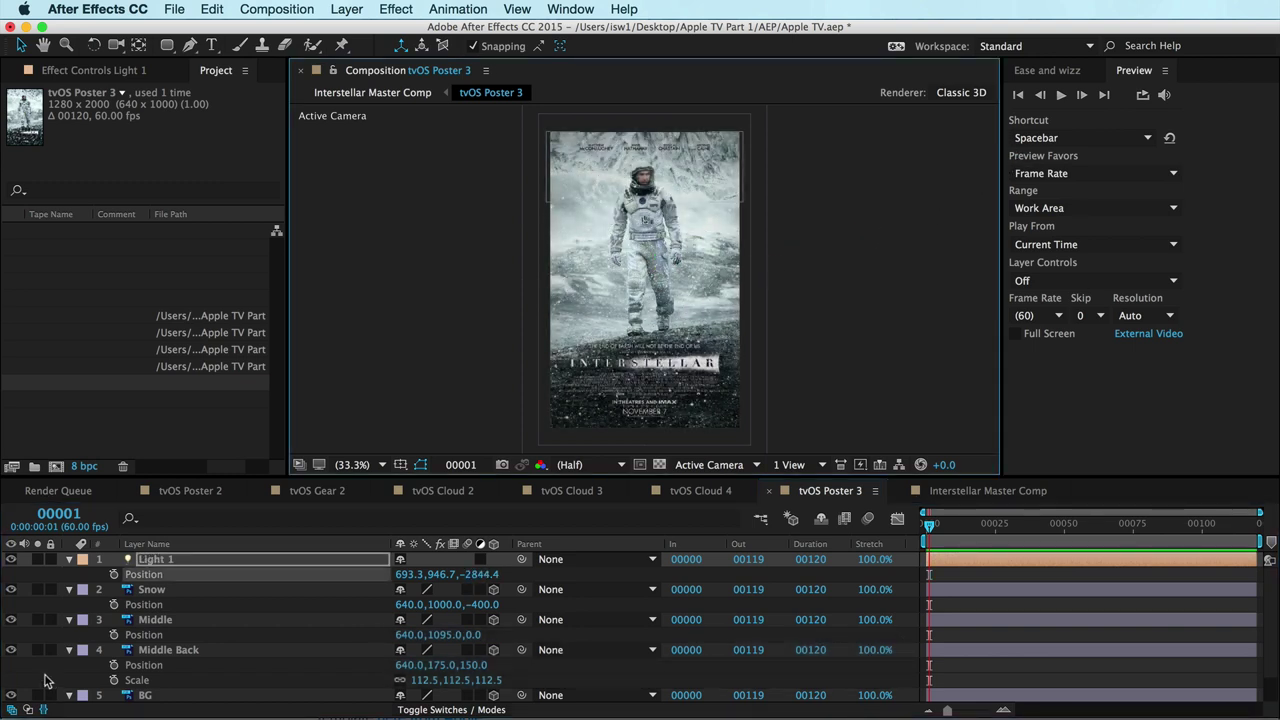
Select all layers in tvOS Poster 3, collapse their properties, and expand the Material Options of the Middle layer.
scroll(170, 653, "down", 2)
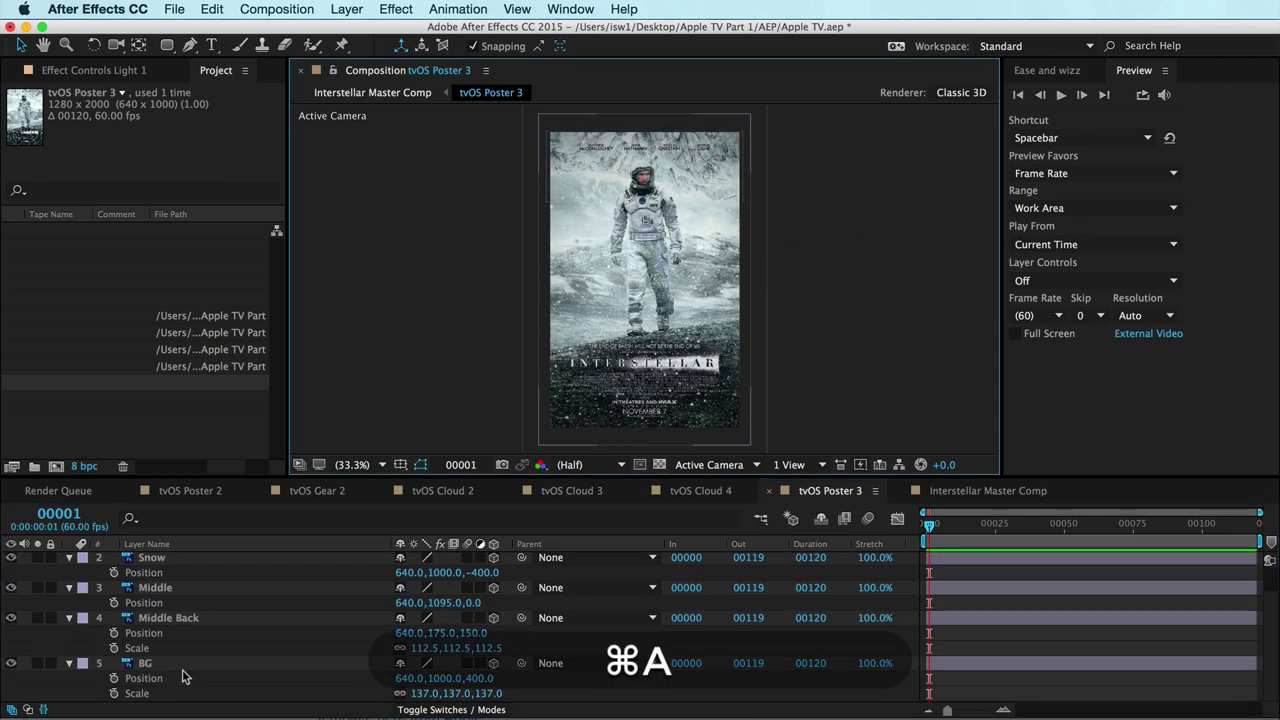
key("super+a")
key("u")
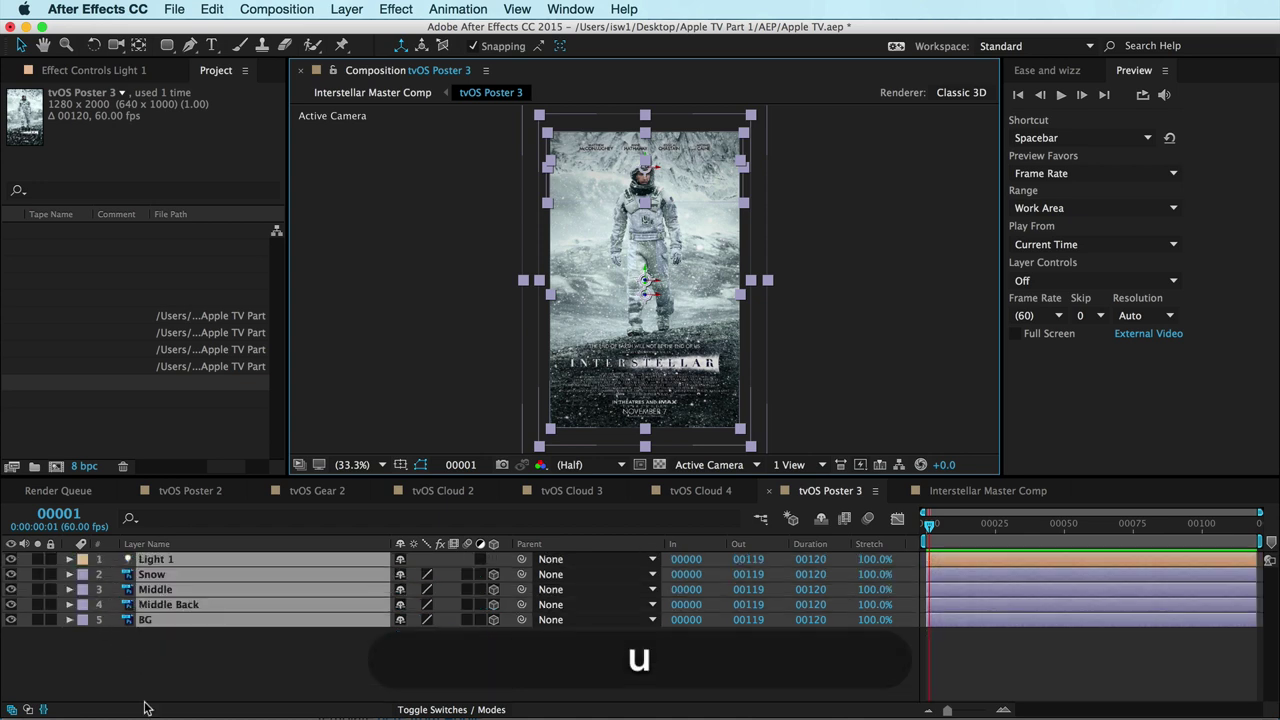
left_click(68, 590)
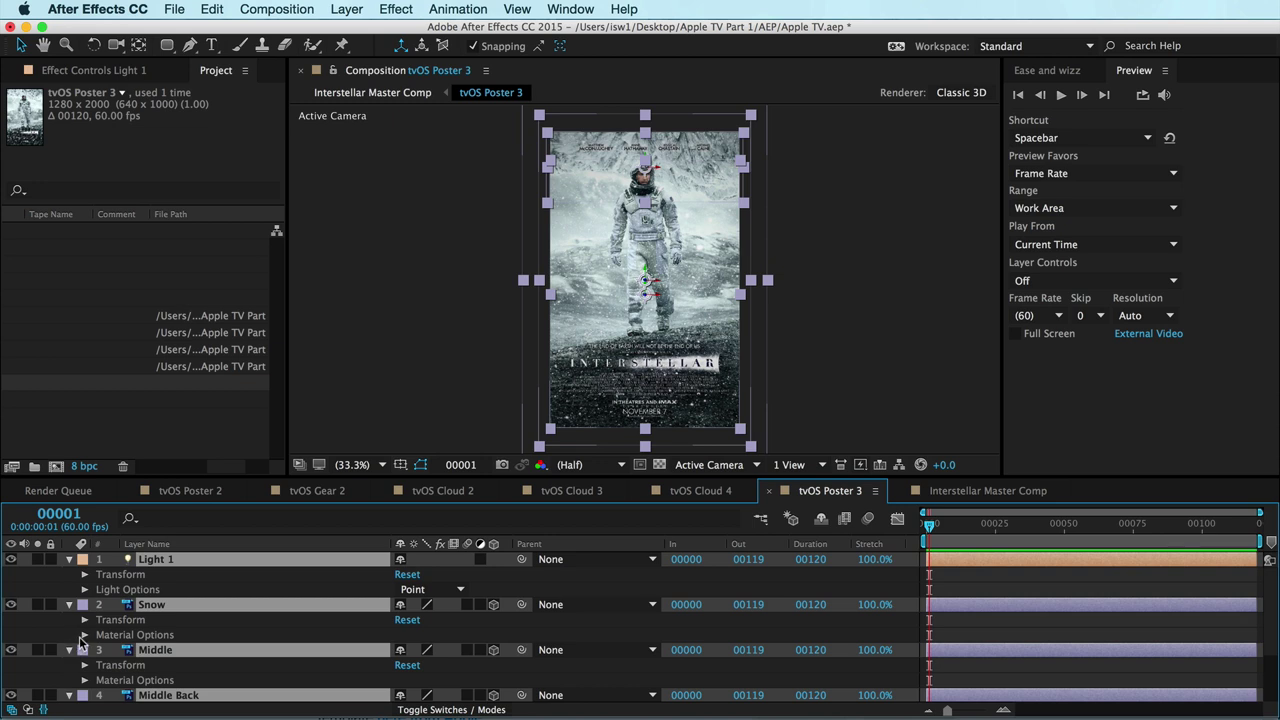
left_click(84, 680)
scroll(212, 674, "down", 5)
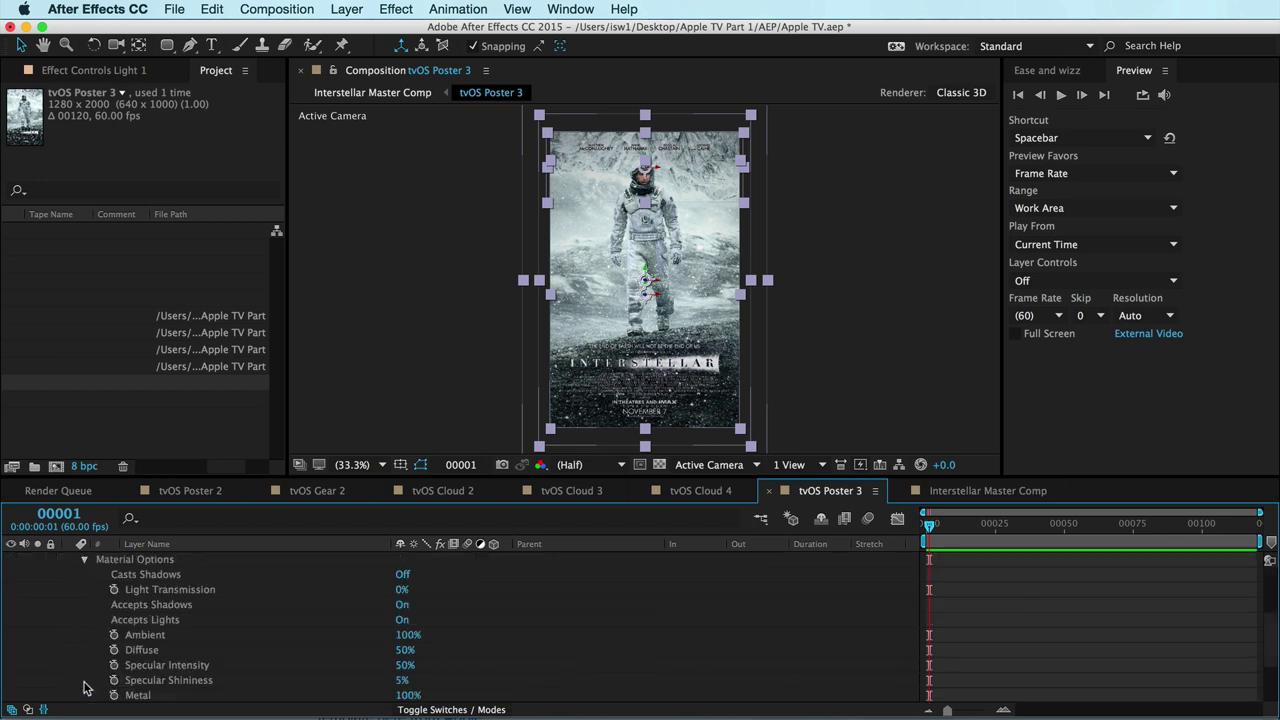
scroll(217, 676, "up", 2)
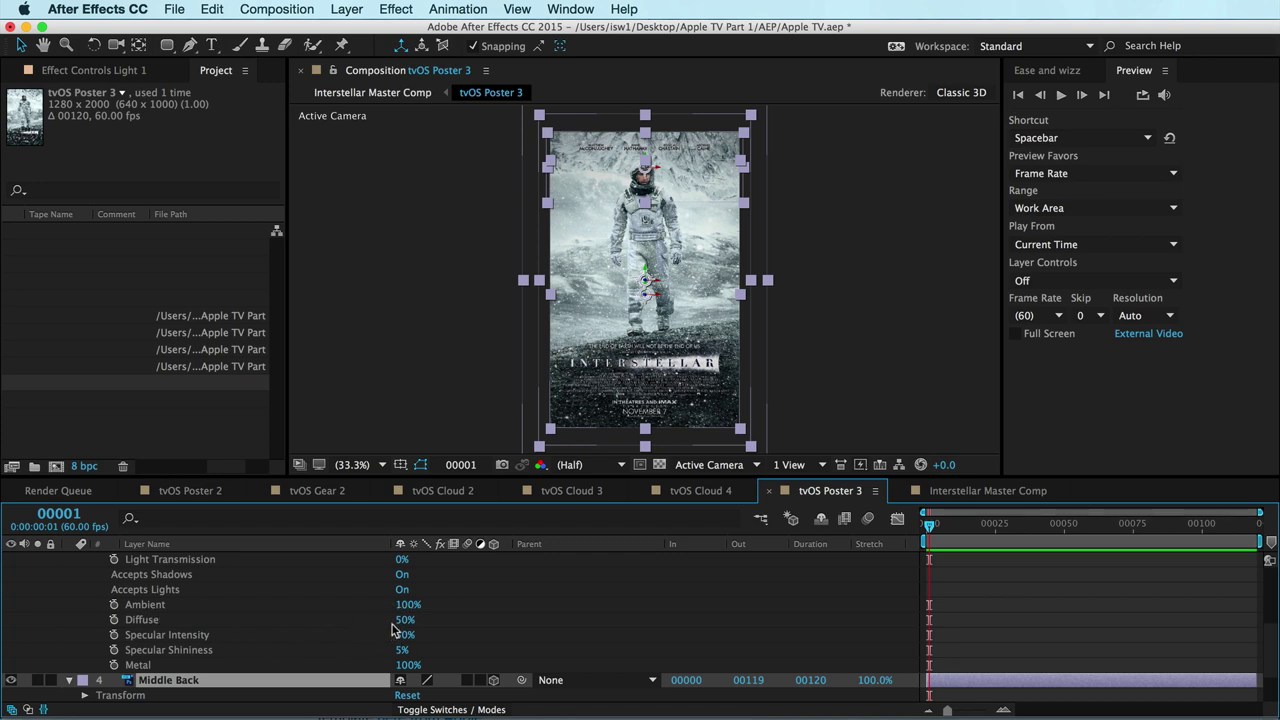
Adjust the selected layers' Diffuse, Specular Intensity and Specular Shininess, trying values of 79%, 48% and 61%.
mouse_move(400, 620)
left_mouse_down()
mouse_move(472, 620)
mouse_move(405, 634)
mouse_move(420, 651)
mouse_move(468, 650)
mouse_move(403, 655)
mouse_move(410, 620)
mouse_move(436, 619)
mouse_move(424, 619)
left_mouse_up()
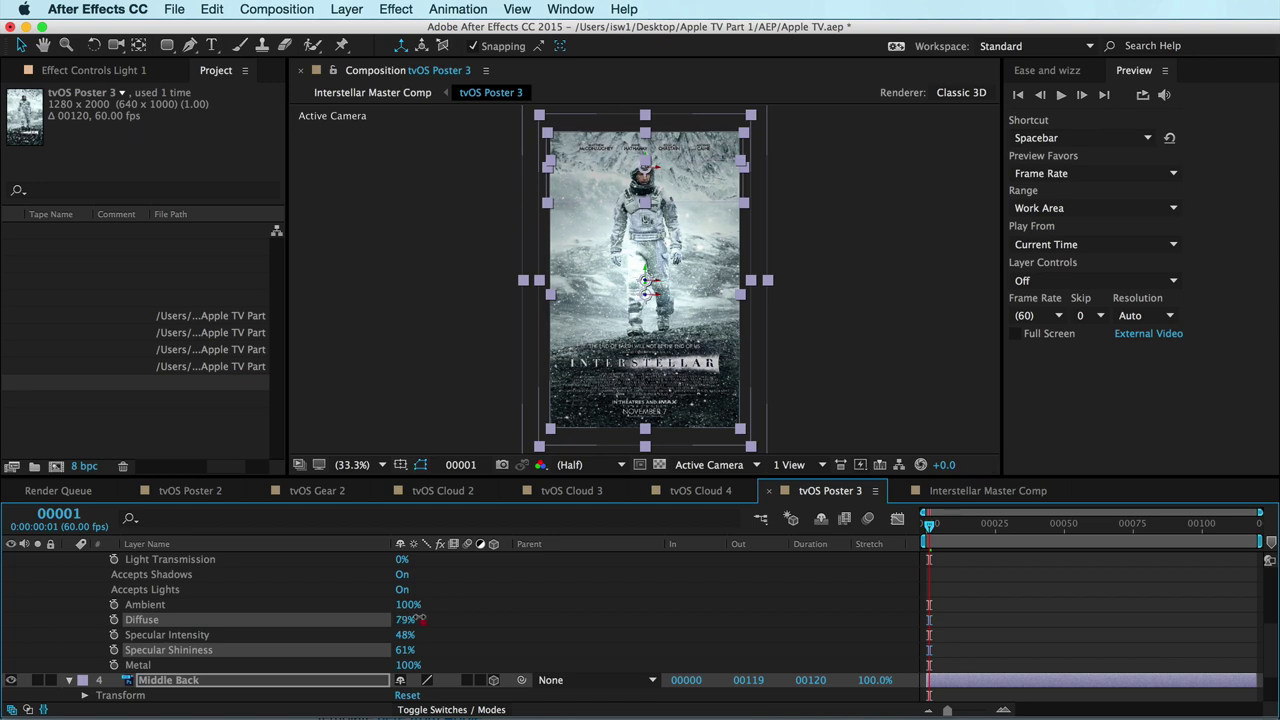
left_click_drag(400, 634, 349, 599)
left_click_drag(455, 598, 380, 619)
left_click_drag(388, 617, 392, 617)
Deselect the layers and toggle the visibility of Light 1 to compare the poster with and without it.
scroll(257, 608, "up", 5)
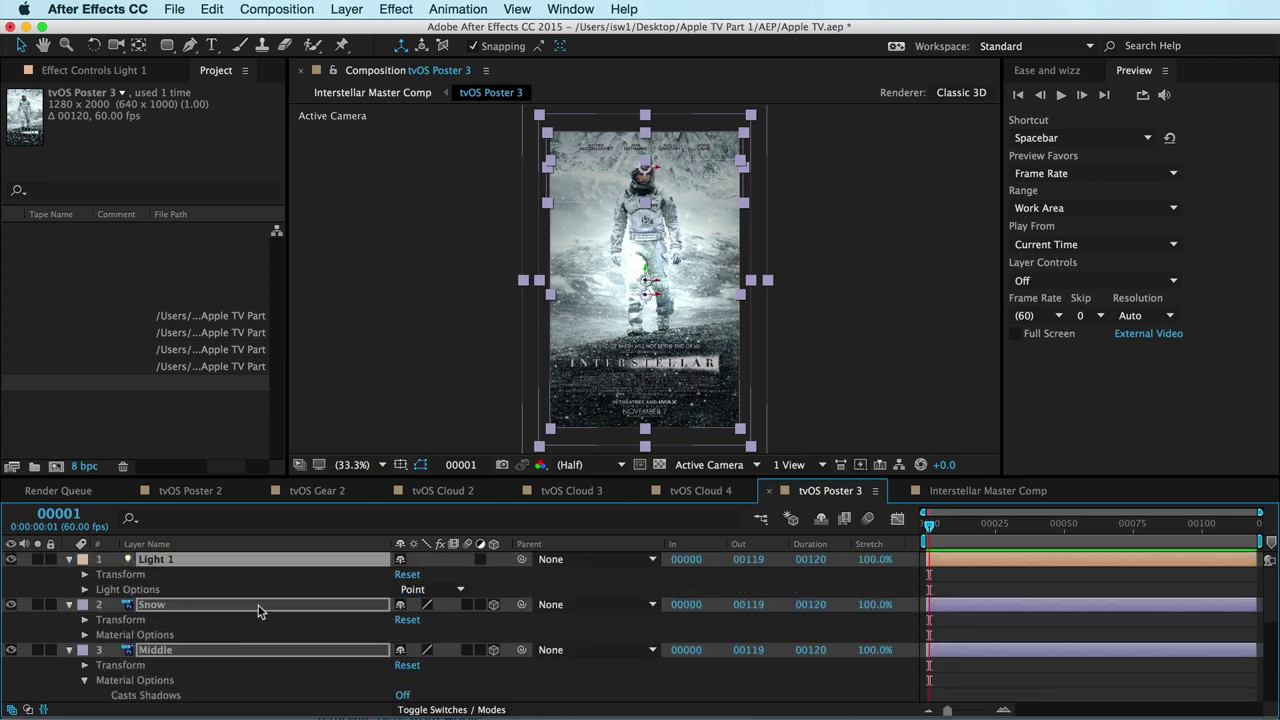
left_click(24, 590)
left_click(10, 559)
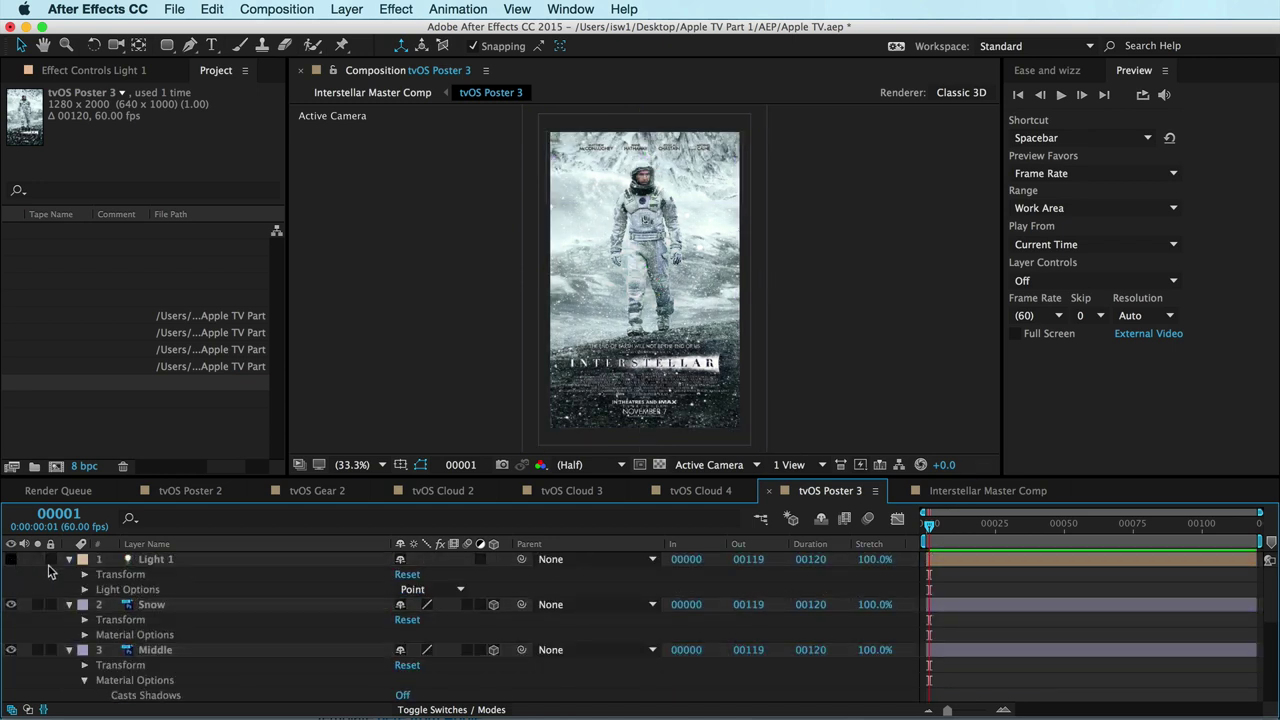
Return to Interstellar Master Comp, preview the lit poster's wiggle animation, and stop the playback.
left_click(1000, 491)
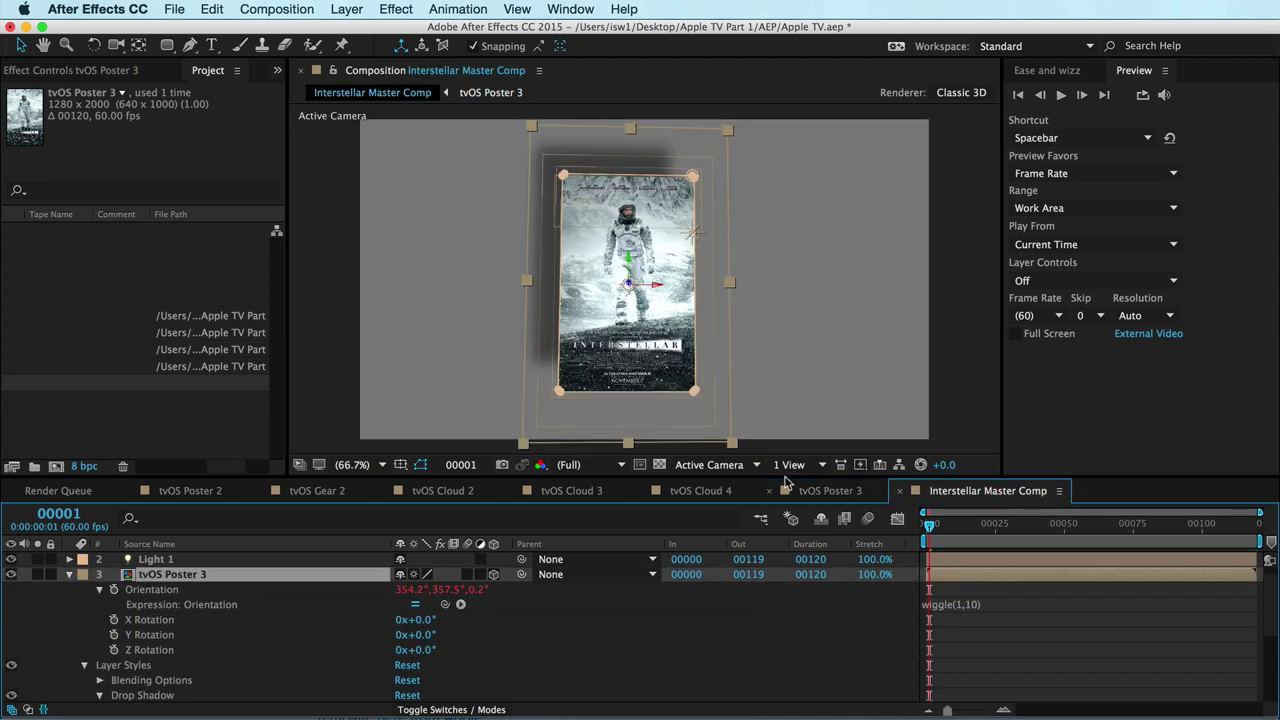
key("KP_0")
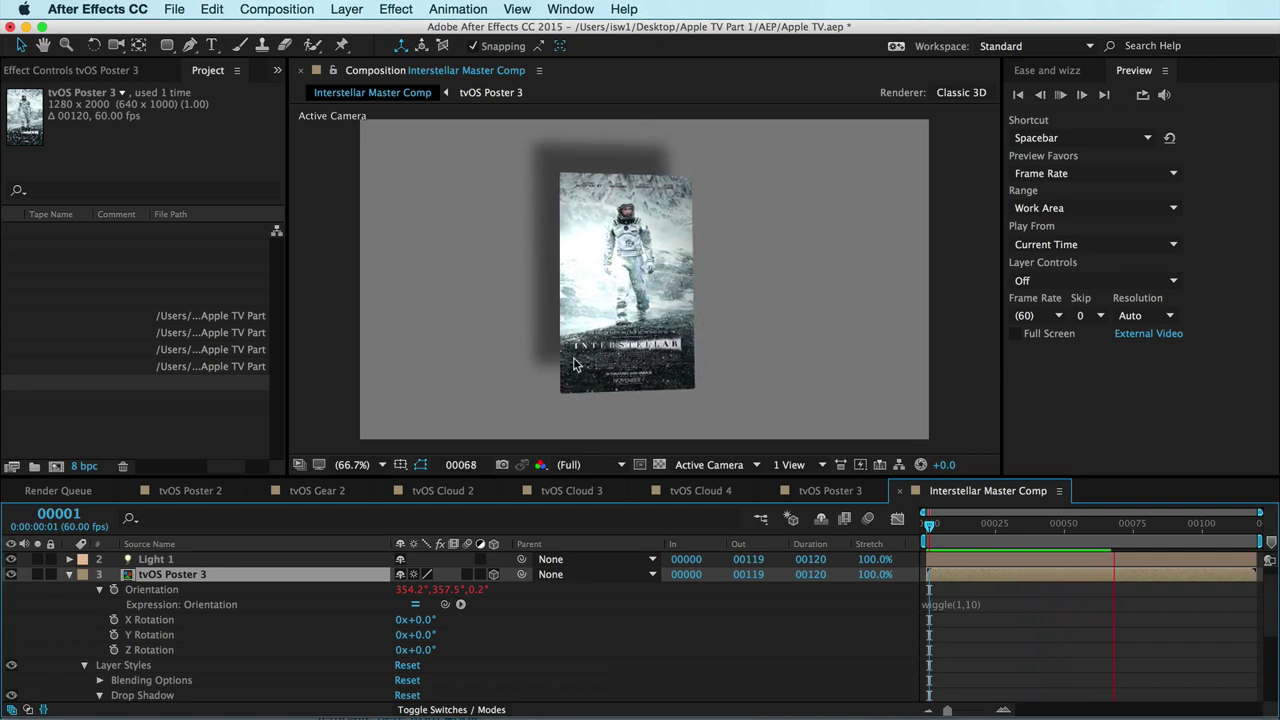
key("space")
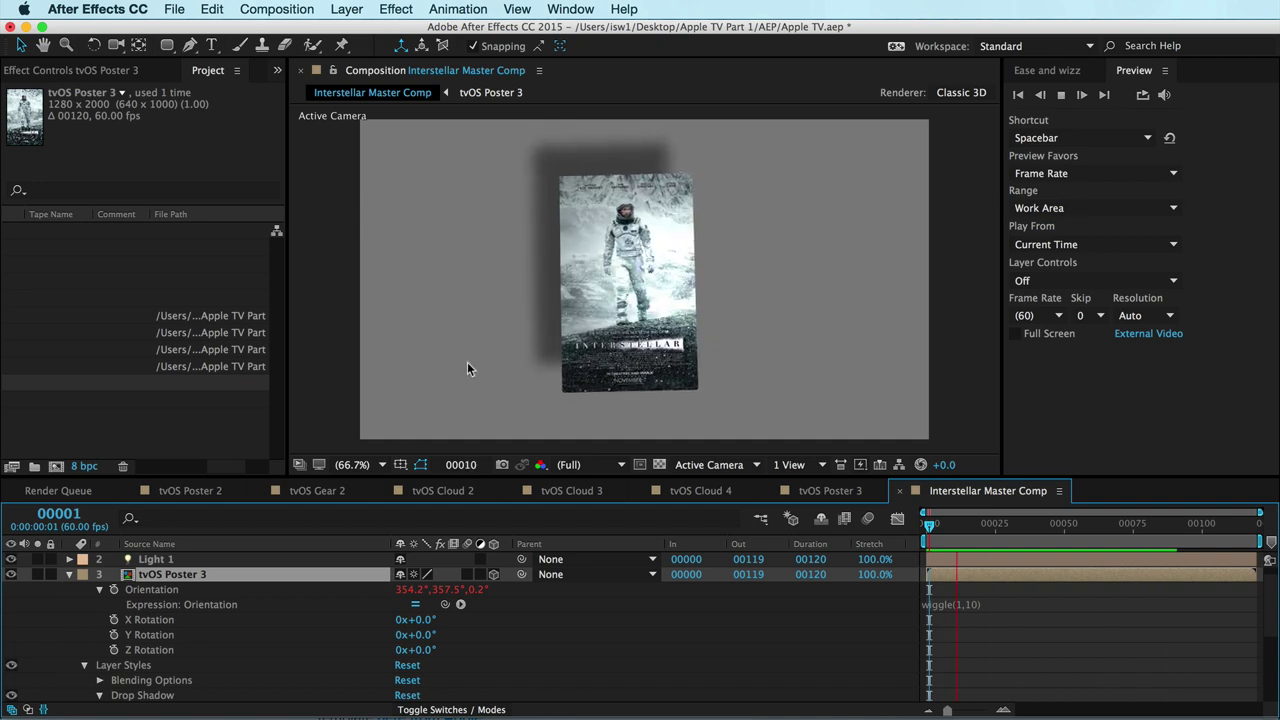
key("space")
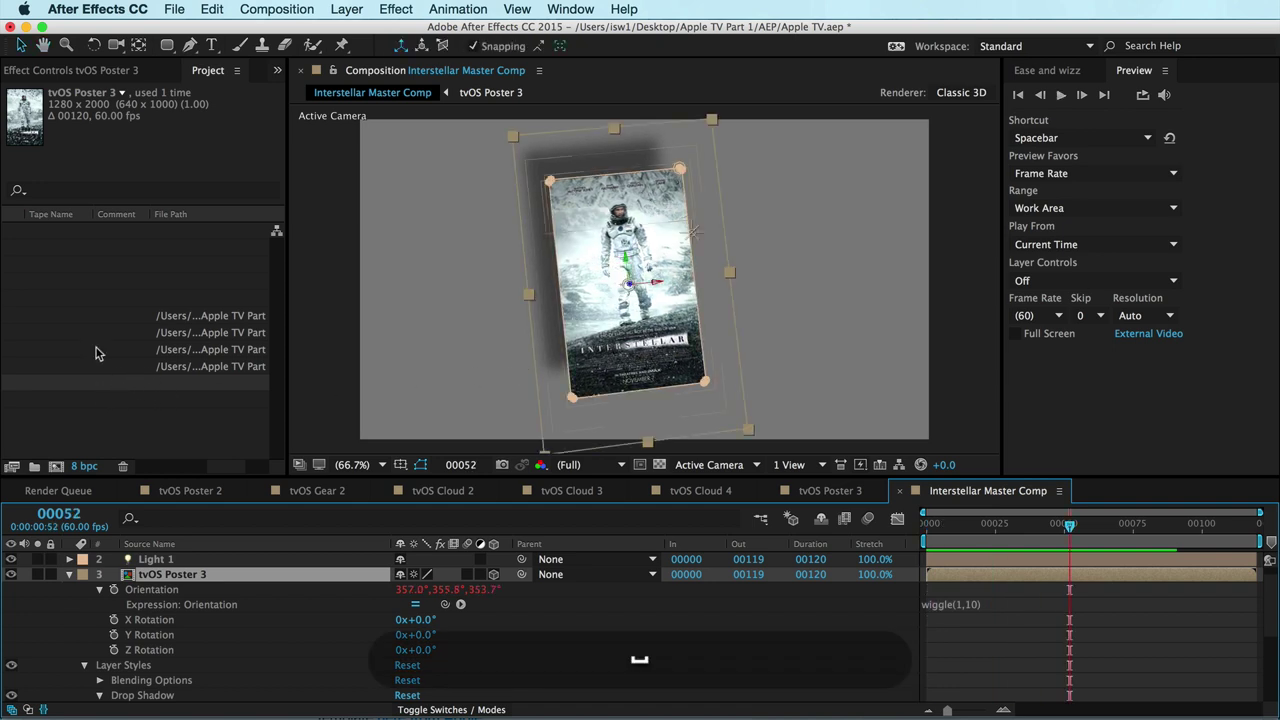
Import tvOS Gear.psd as Composition - Retain Layer Sizes with layer styles merged into footage, and open the imported composition.
left_click(66, 72)
left_click(232, 74)
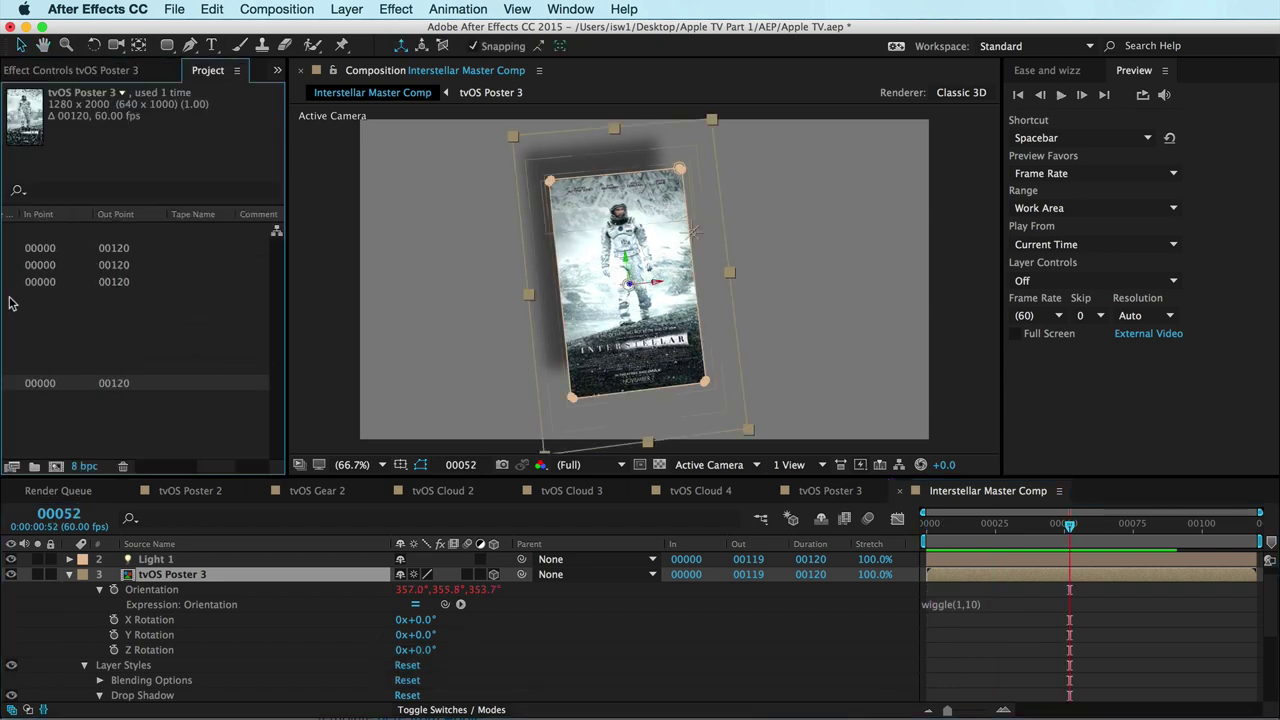
left_click(42, 437)
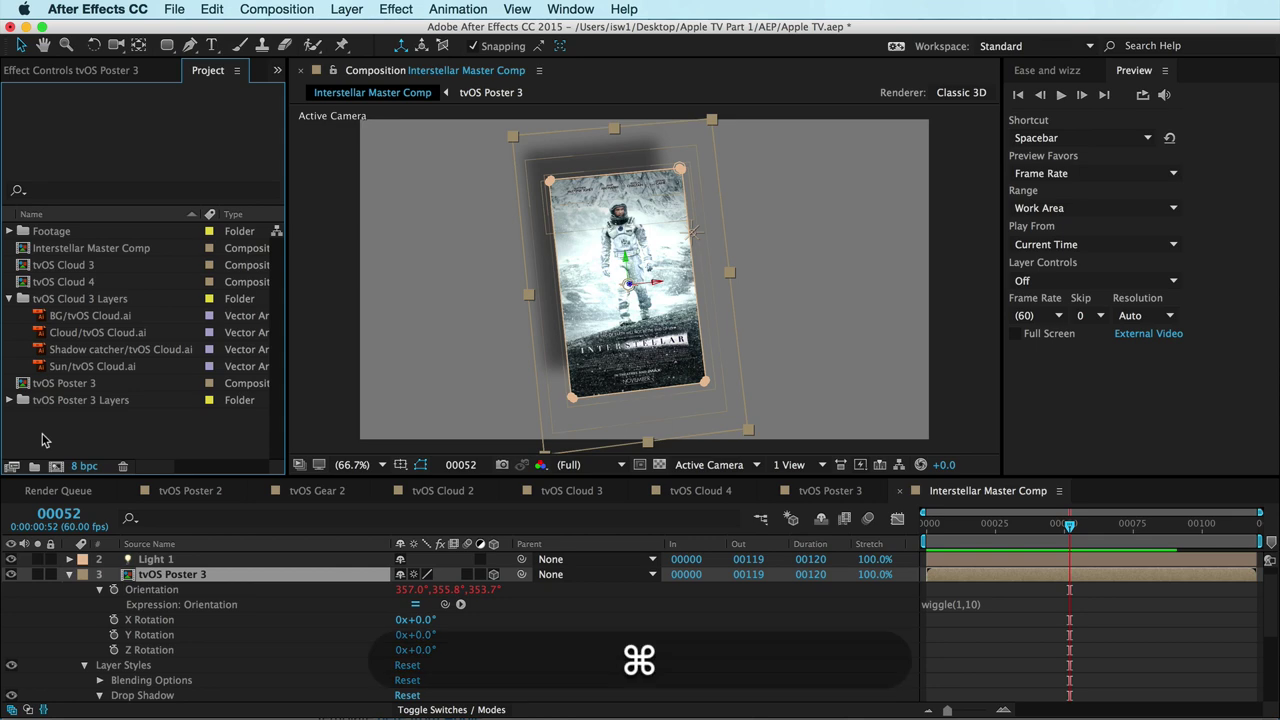
key("super+i")
key("Right")
key("Down")
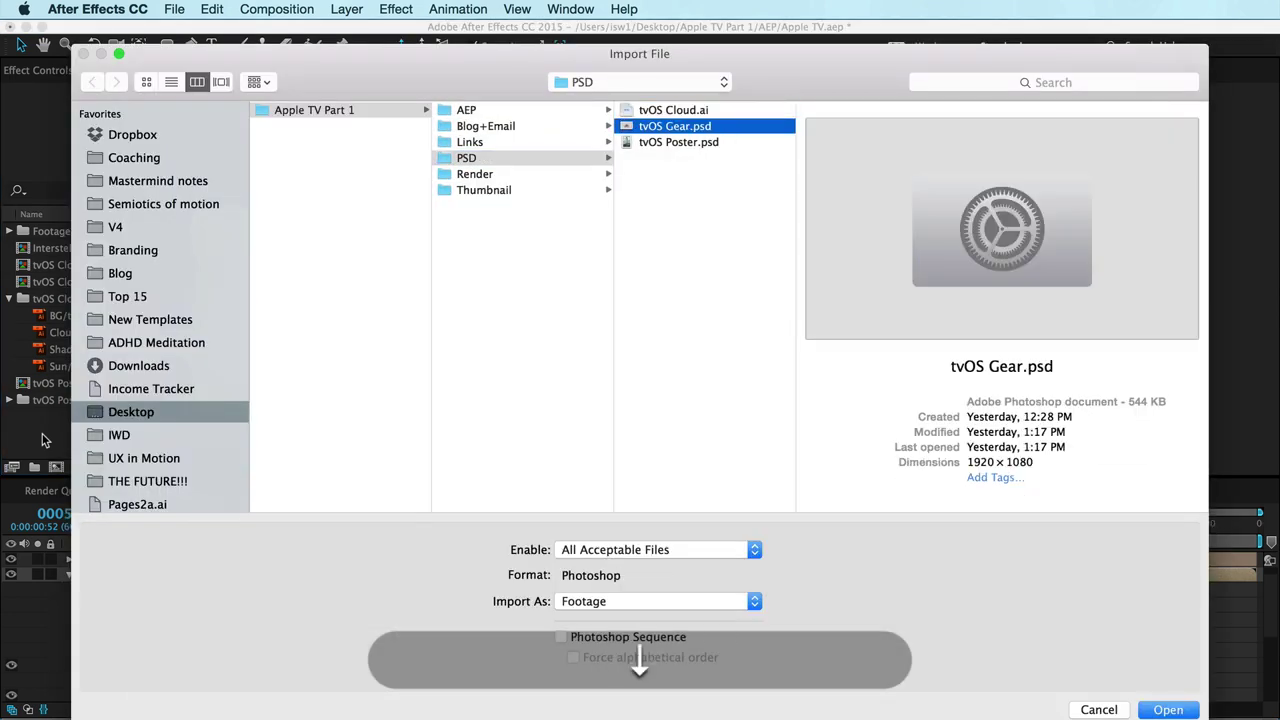
key("Return")
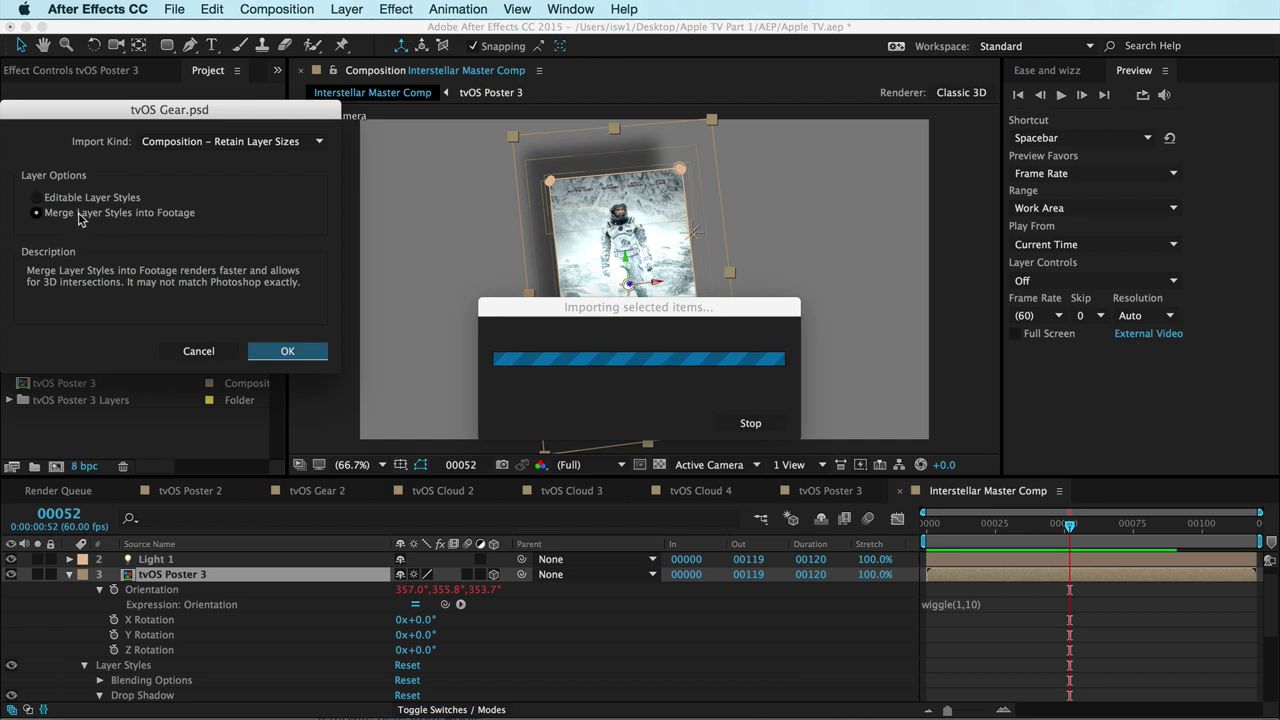
left_click(288, 352)
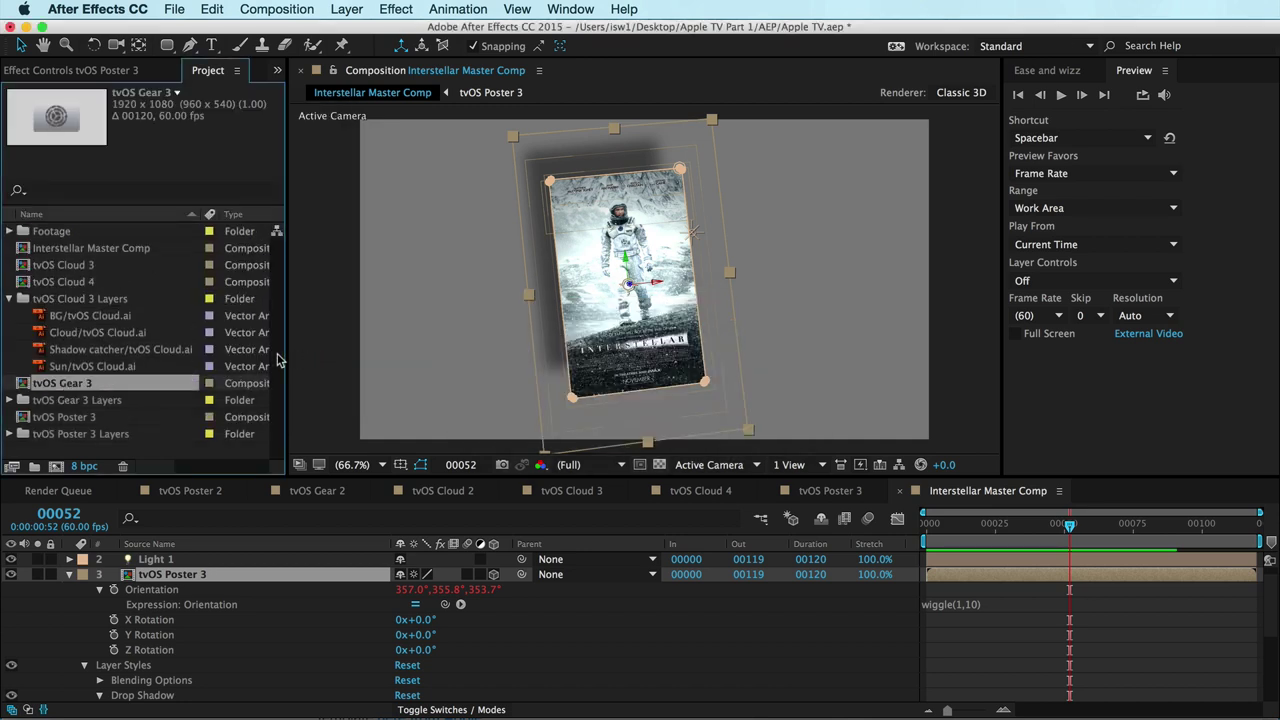
double_click(22, 384)
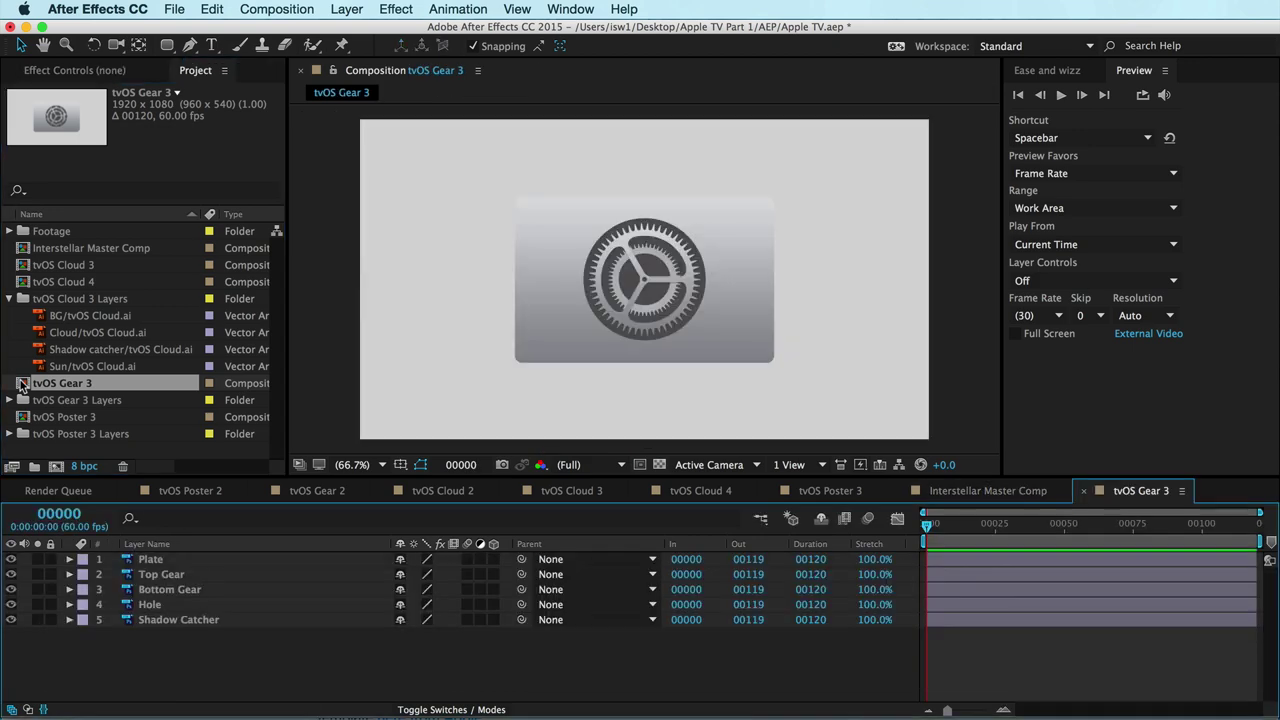
Open the gear artwork's source file in Photoshop, examine the Plate layer and its Gradient Overlay by toggling their visibility, and return to After Effects.
left_click(152, 620)
key("super+e")
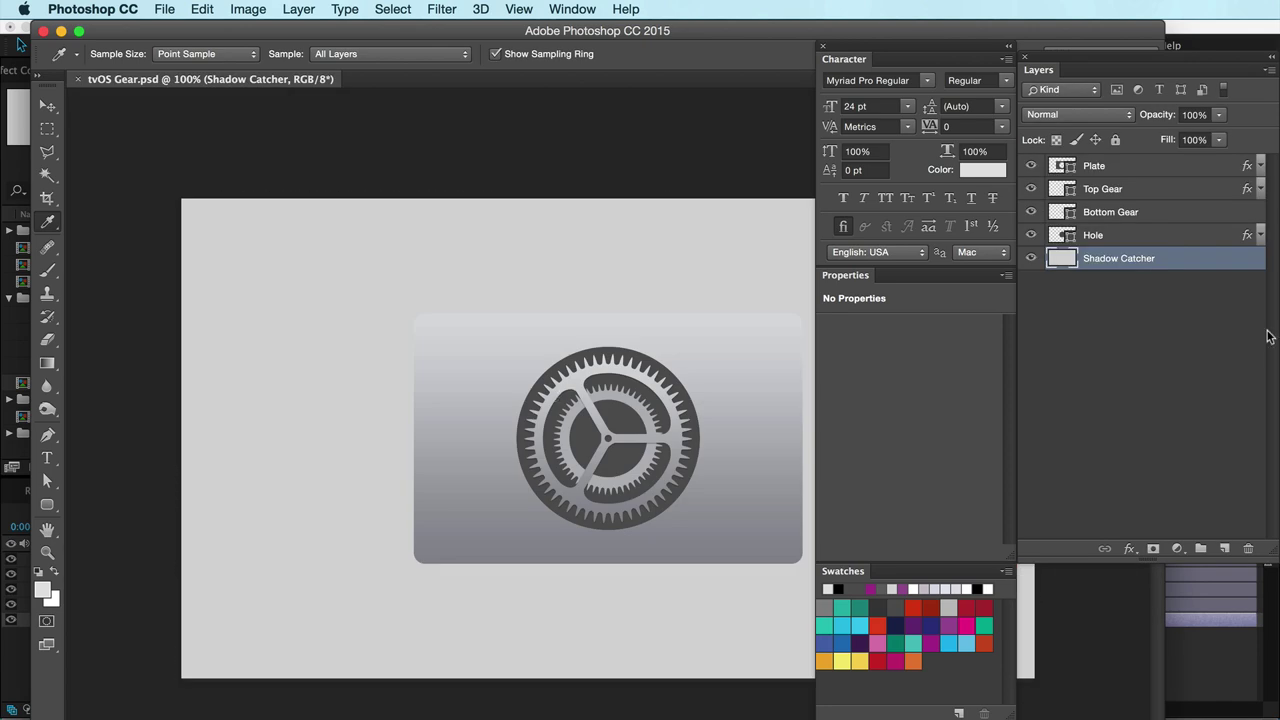
left_click(1104, 165)
left_click(1030, 166)
left_click(1030, 166)
left_click(1260, 166)
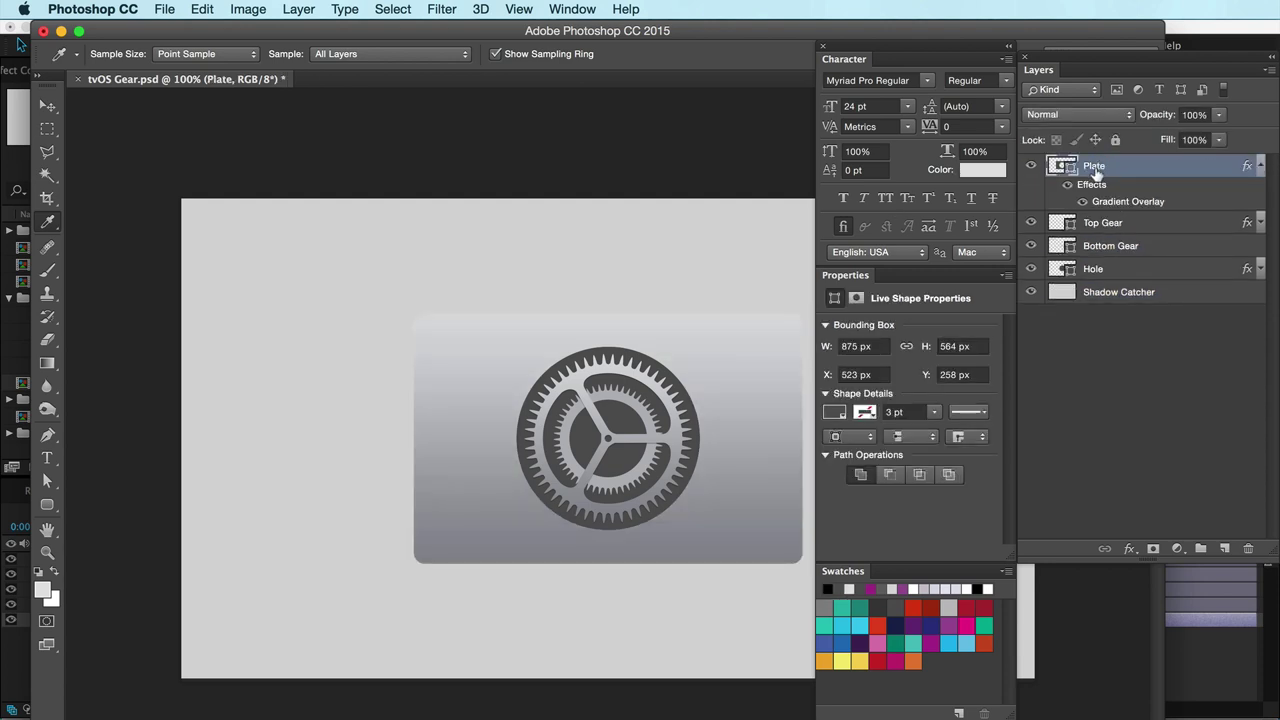
left_click(1082, 202)
left_click(1082, 202)
key("super+Tab")
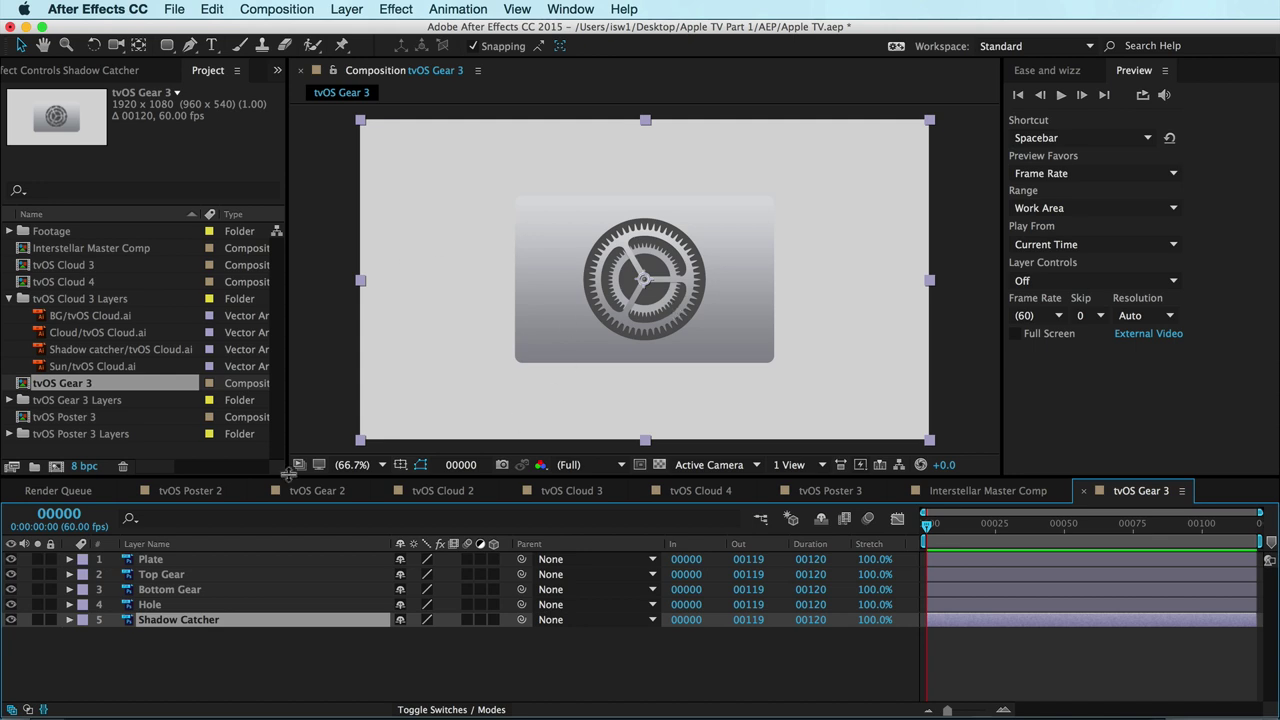
Pre-compose the Plate, Top Gear, Bottom Gear and Hole layers into a new composition named Gears Precomp, moving all attributes.
left_click(190, 646)
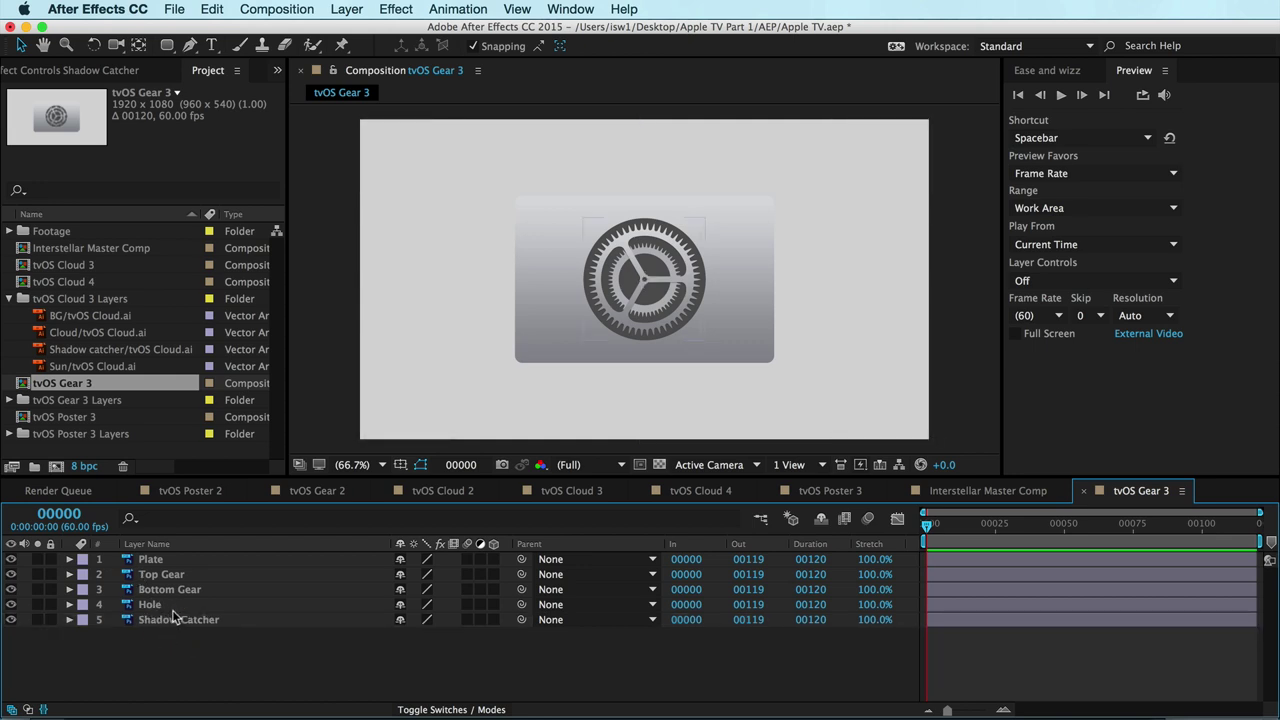
left_click(150, 604)
left_click(168, 563, "shift")
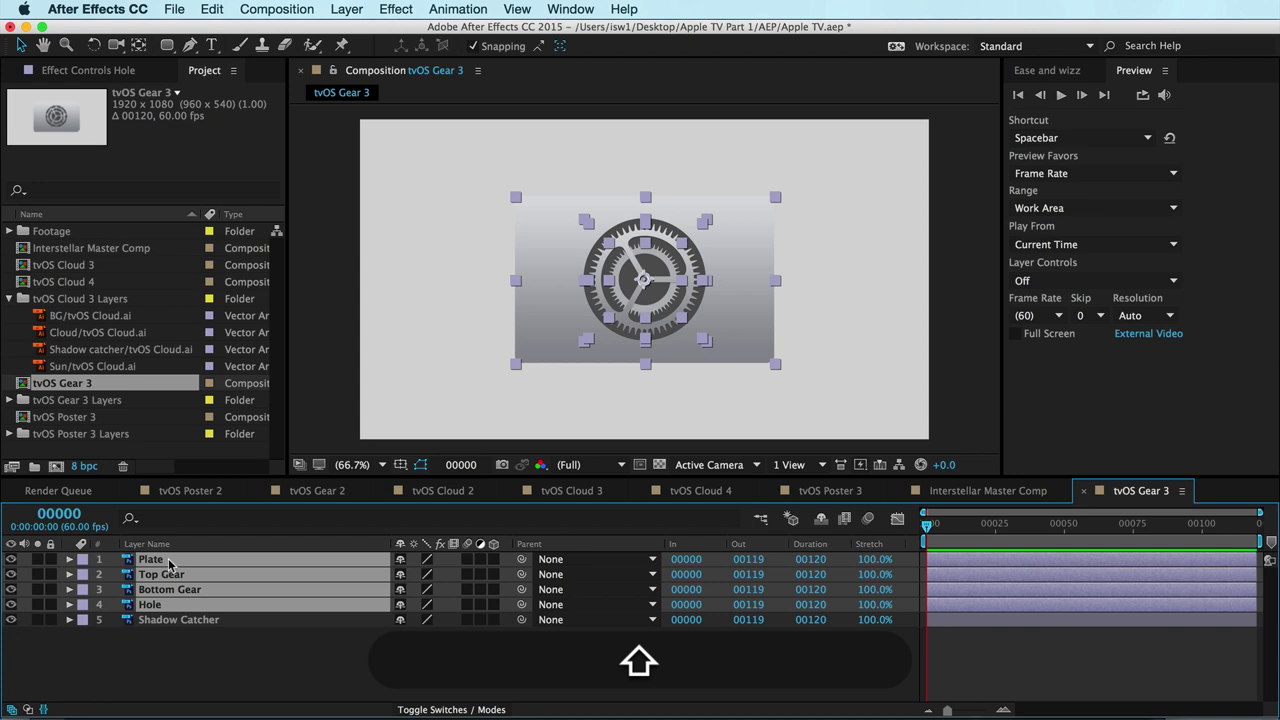
left_click(202, 657)
left_click(195, 561)
left_click(186, 603, "shift")
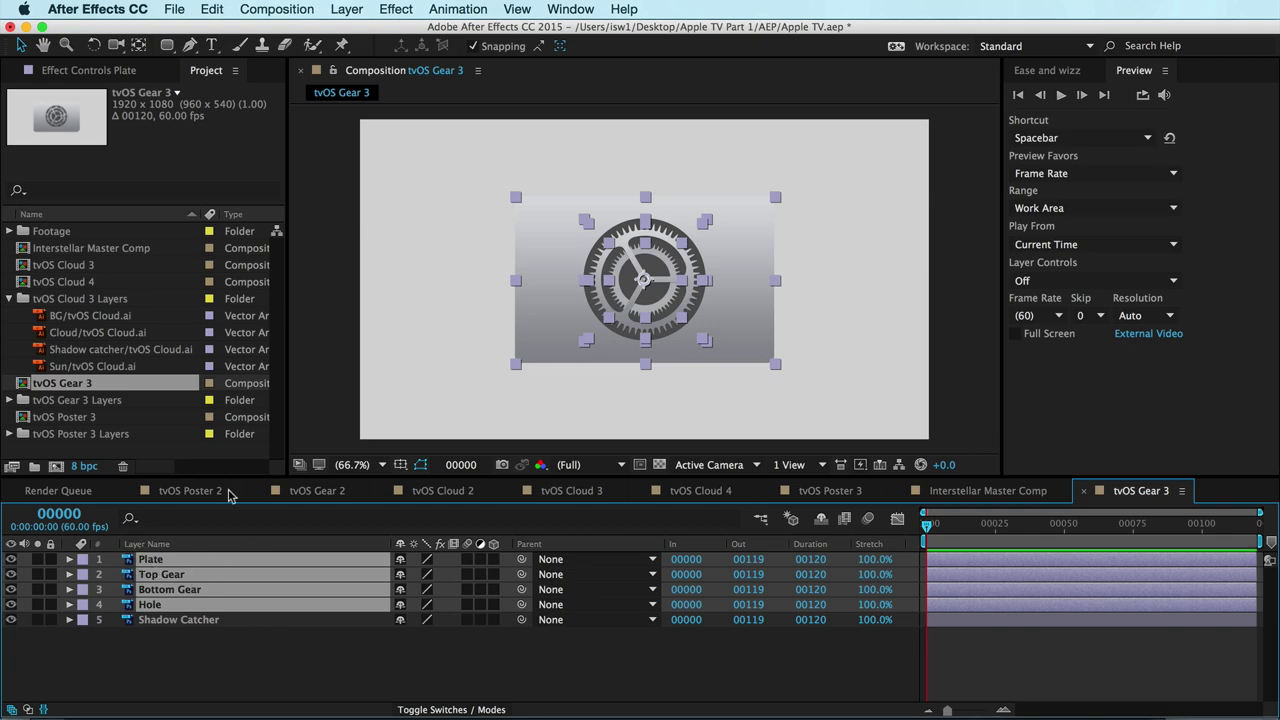
left_click(268, 8)
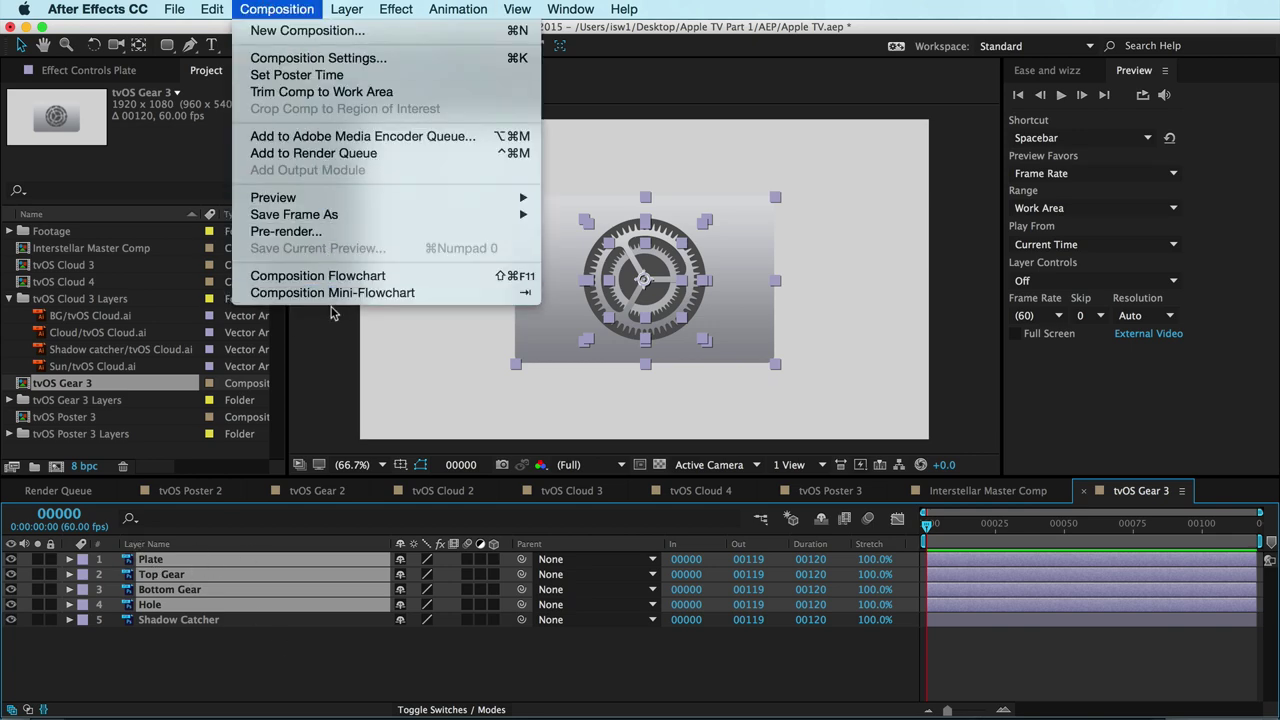
mouse_move(337, 5)
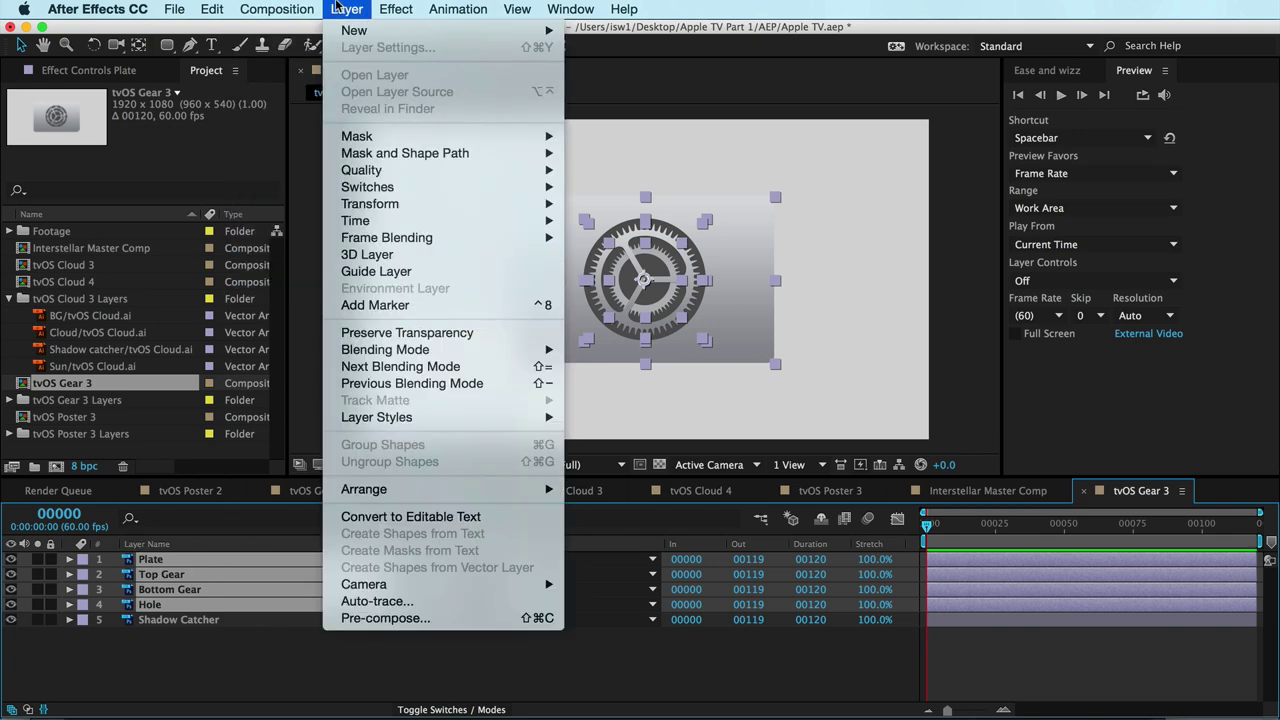
left_click(519, 622)
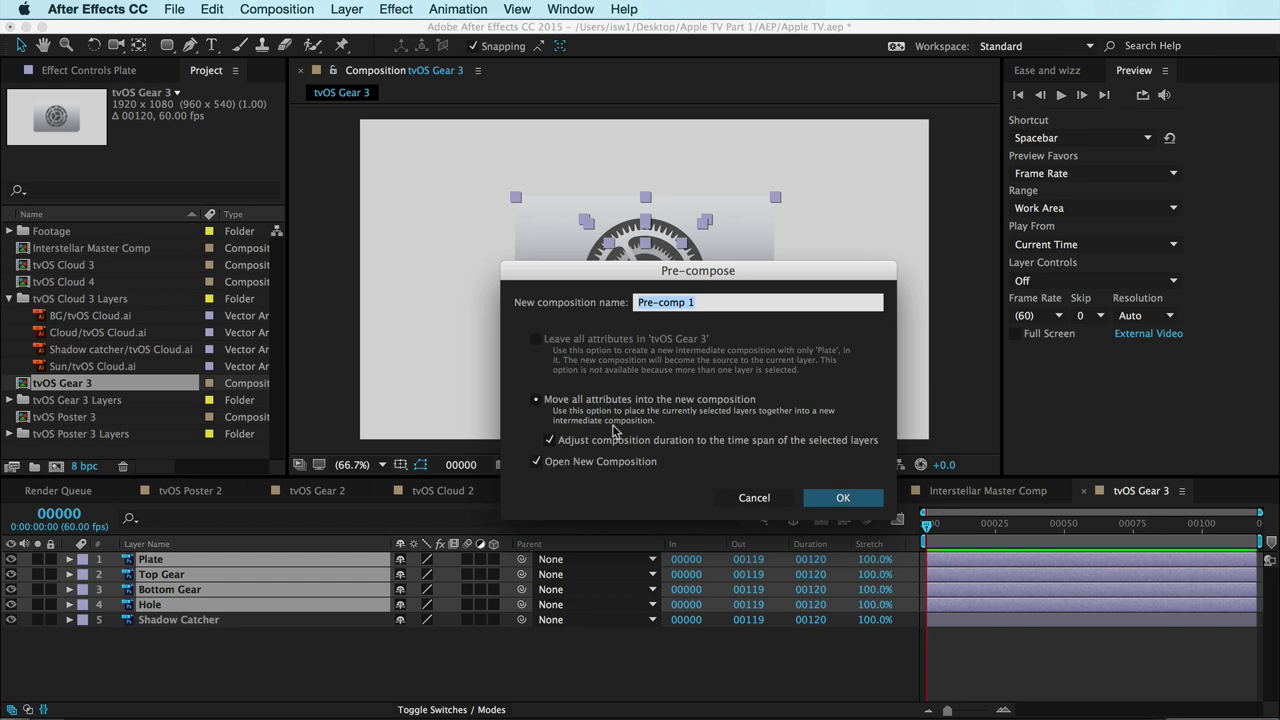
type("Gears")
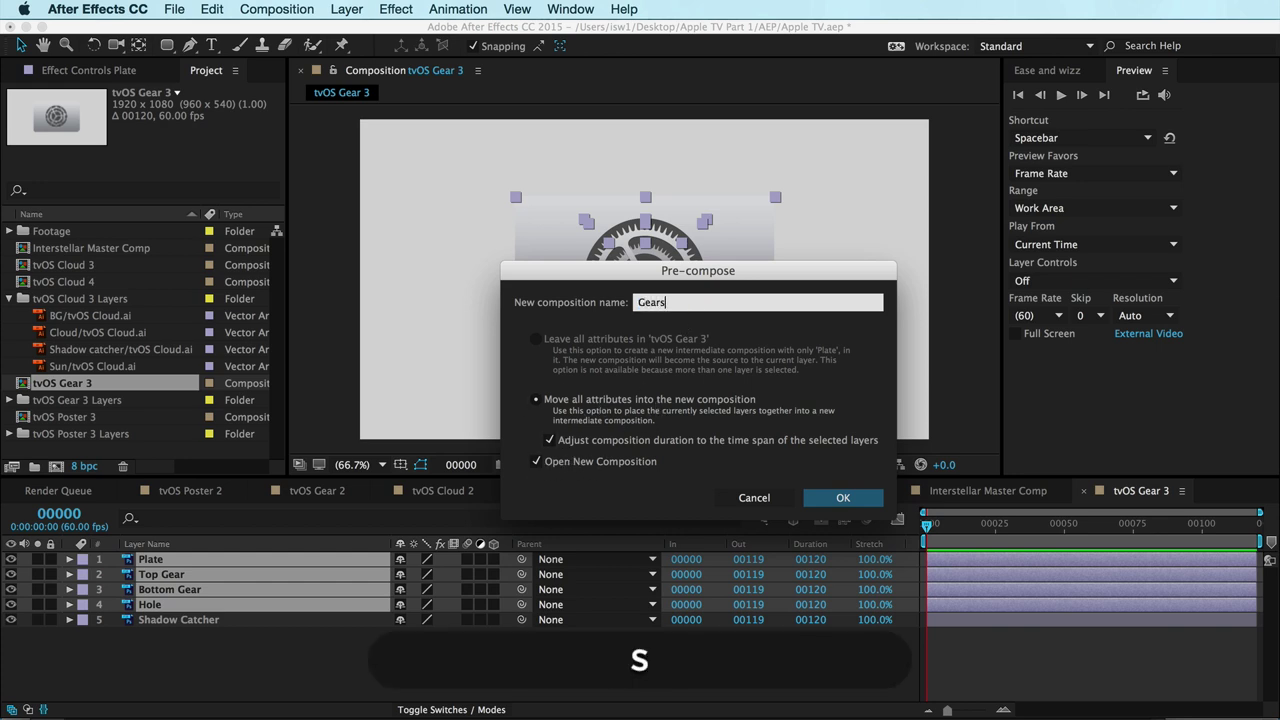
type(" Precomp")
key("Return")
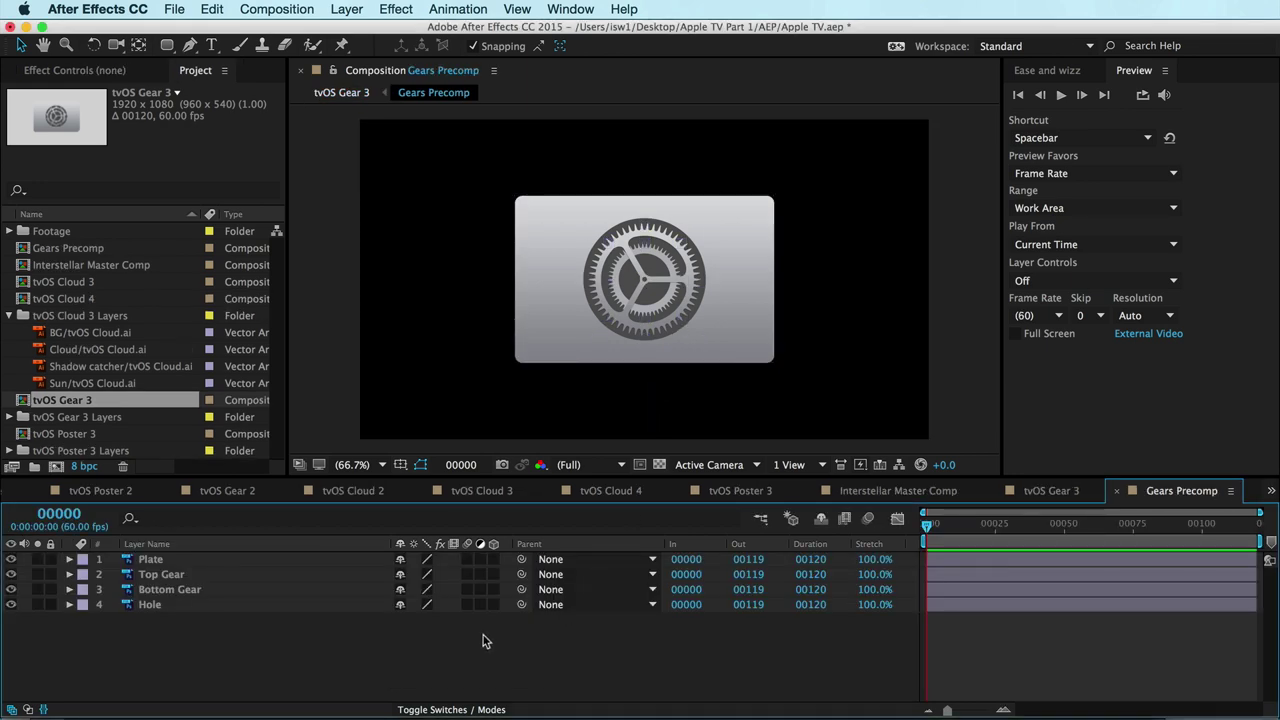
Make all four layers in Gears Precomp 3D layers, and deselect them.
key("super+a")
left_click(493, 574)
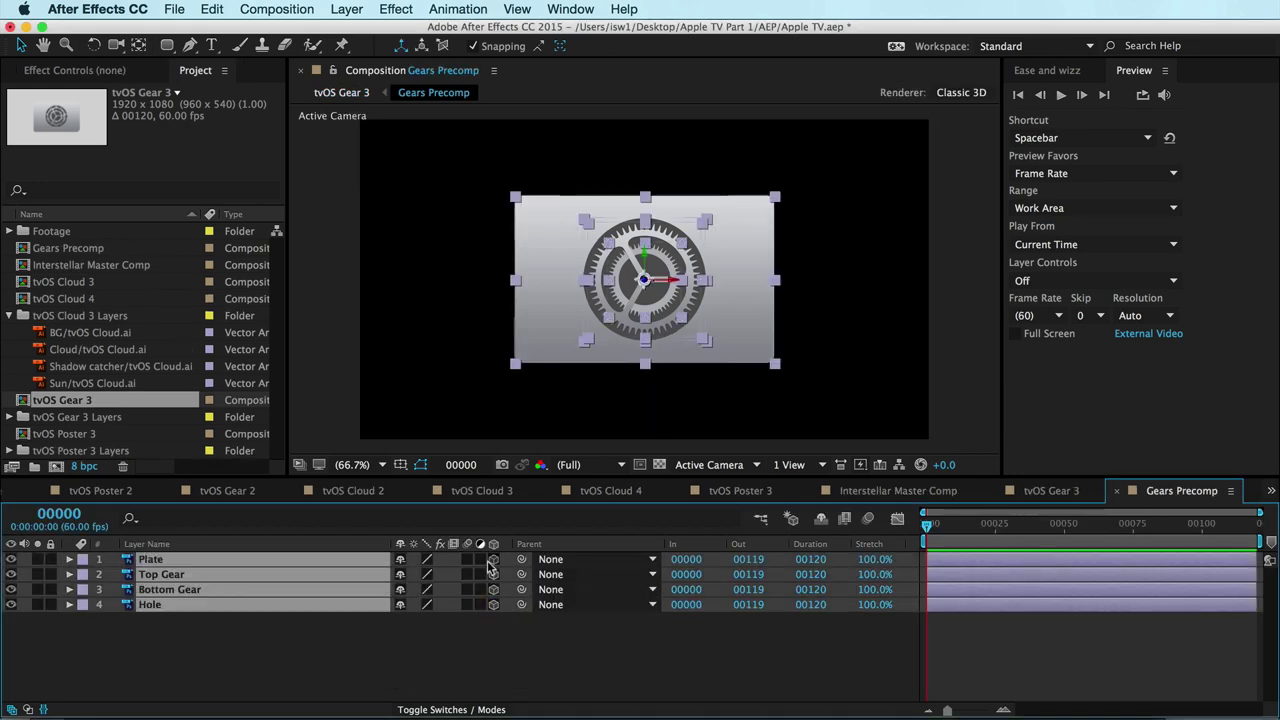
left_click(448, 655)
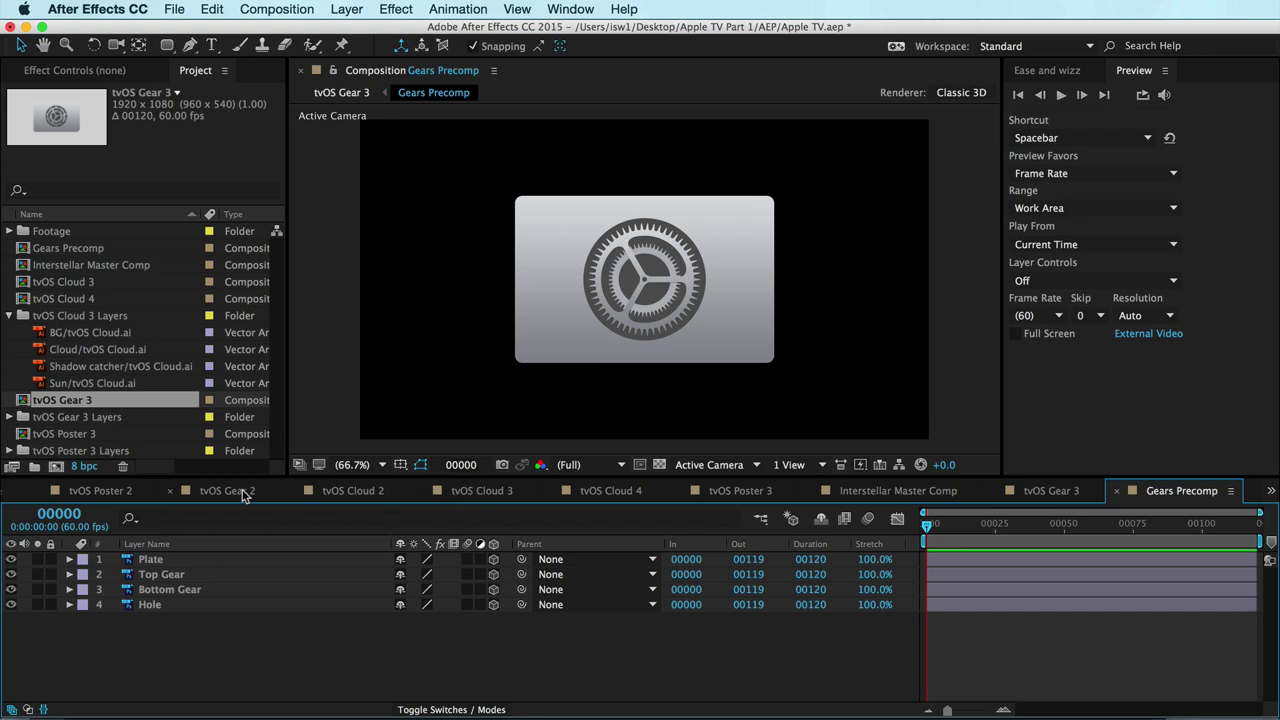
Preview the finished gear animation in tvOS Gear 2 as a reference, and return to Gears Precomp.
left_click(227, 491)
left_click_drag(950, 527, 1082, 530)
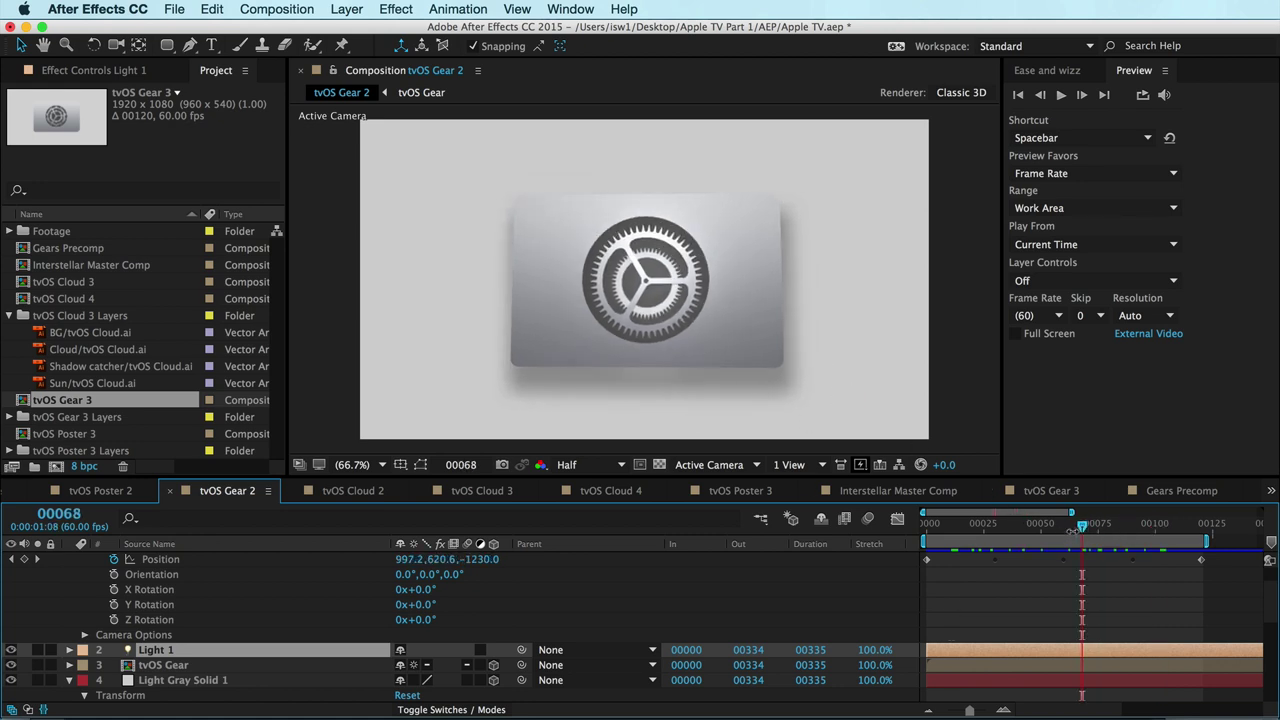
key("space")
key("space")
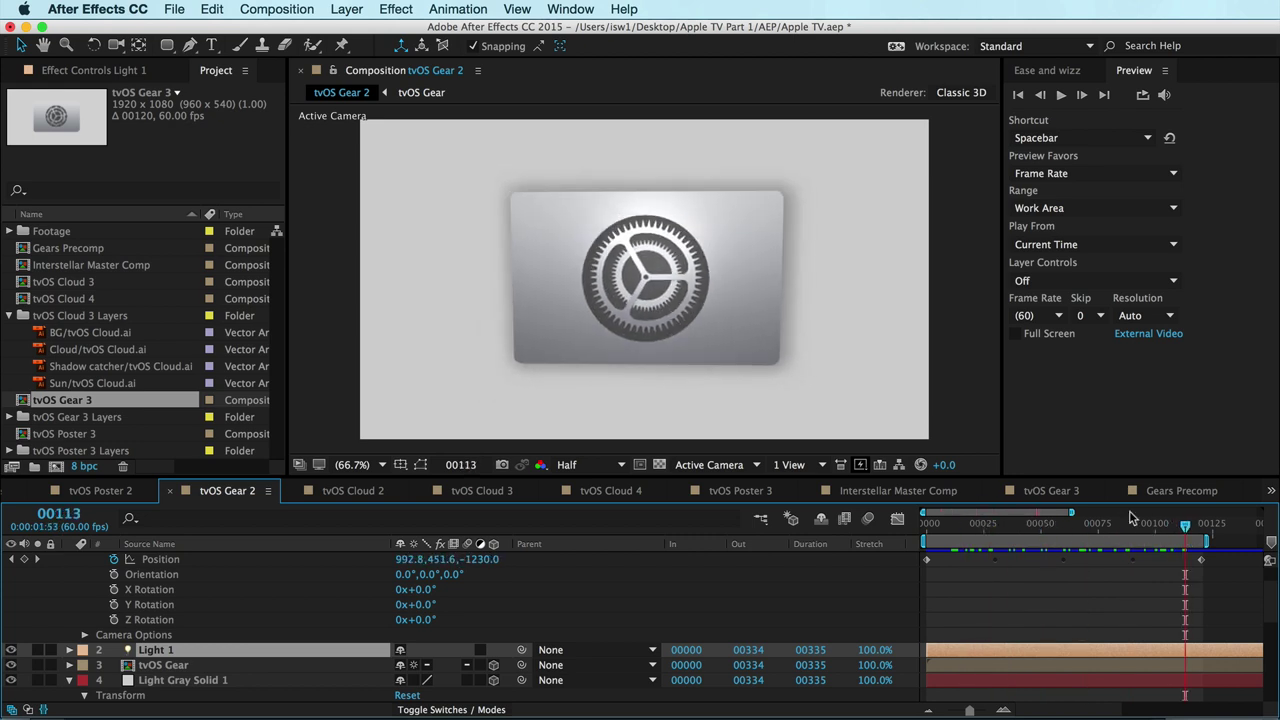
left_click(1173, 496)
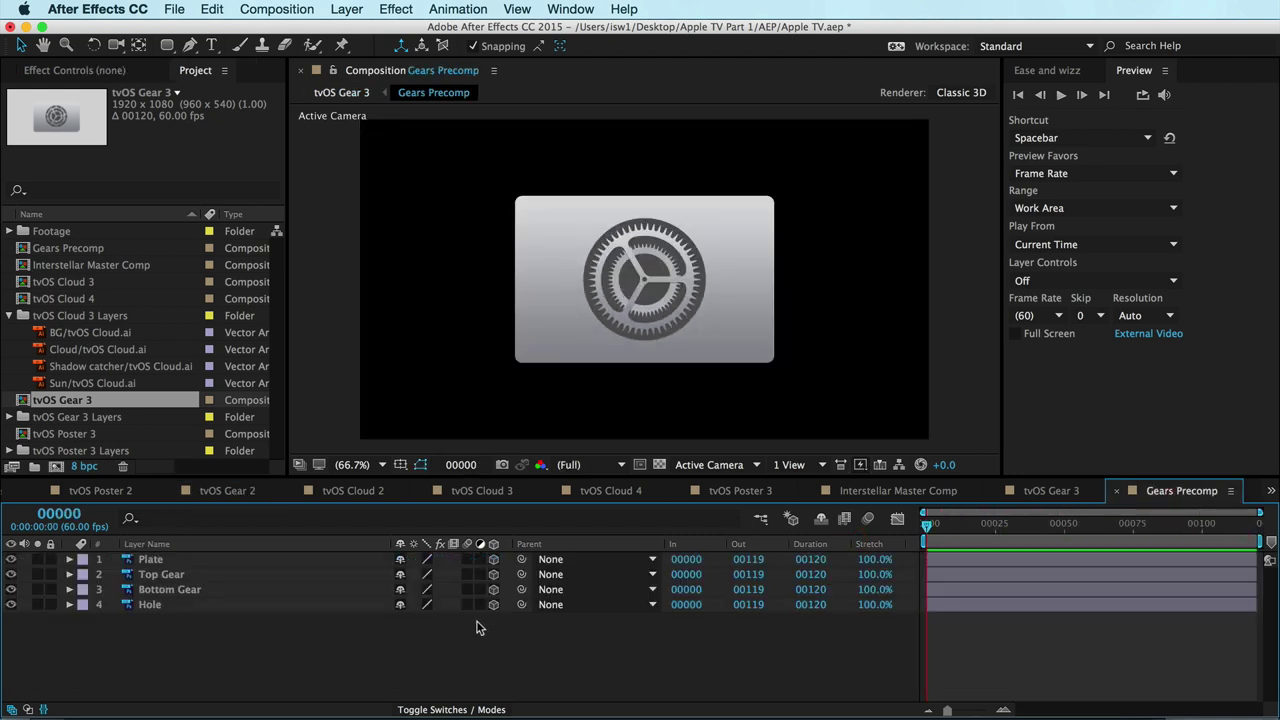
Reveal the Position and Scale properties of the Top Gear, Bottom Gear and Hole layers.
left_click(172, 559)
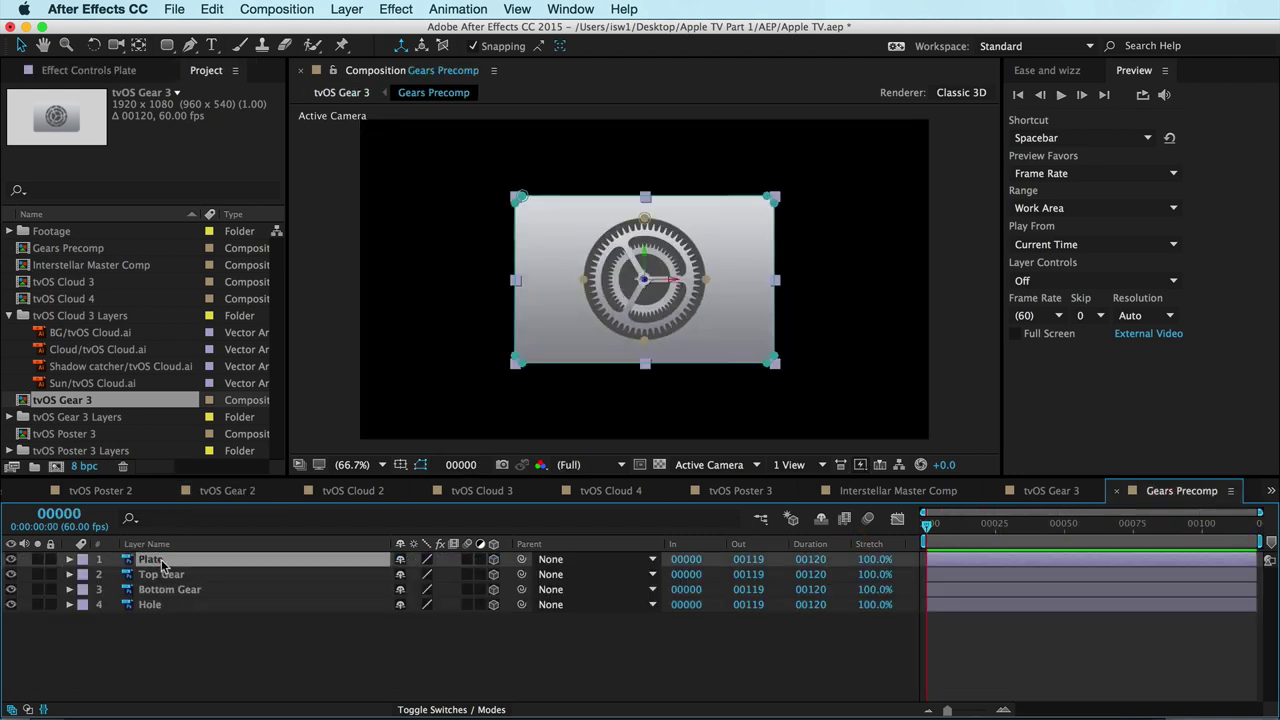
left_click(186, 575)
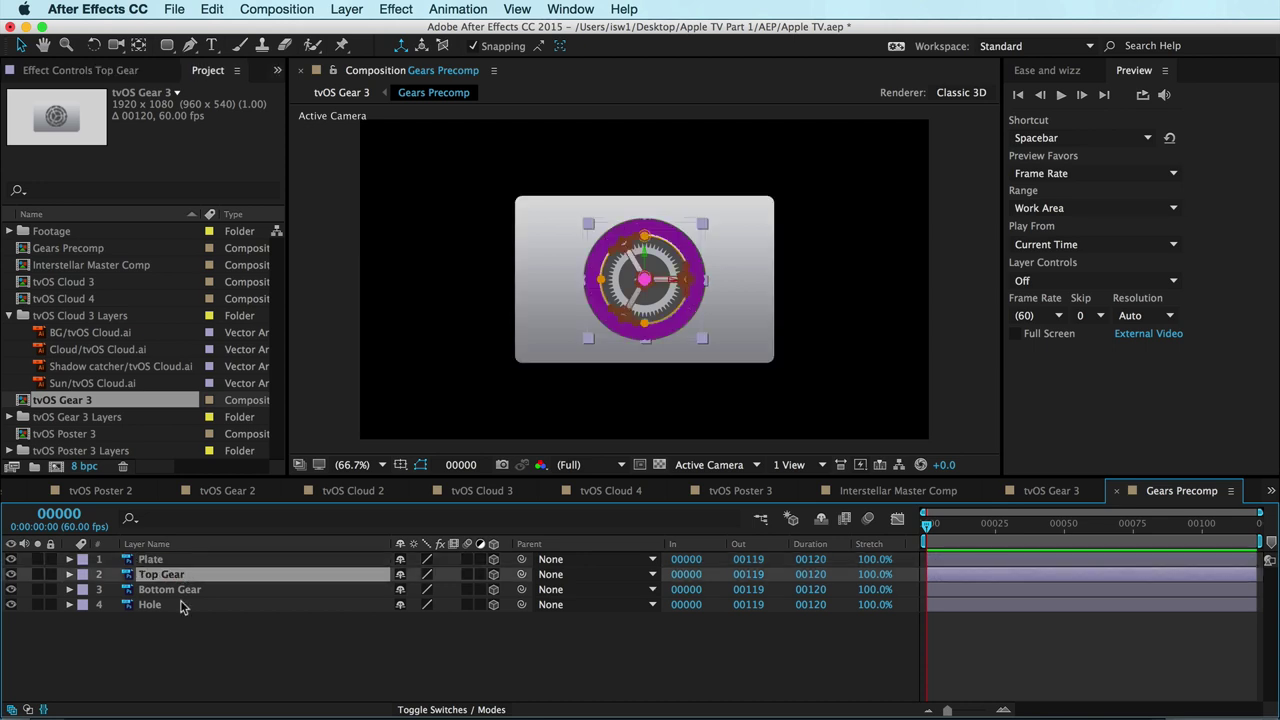
left_click(190, 605, "shift")
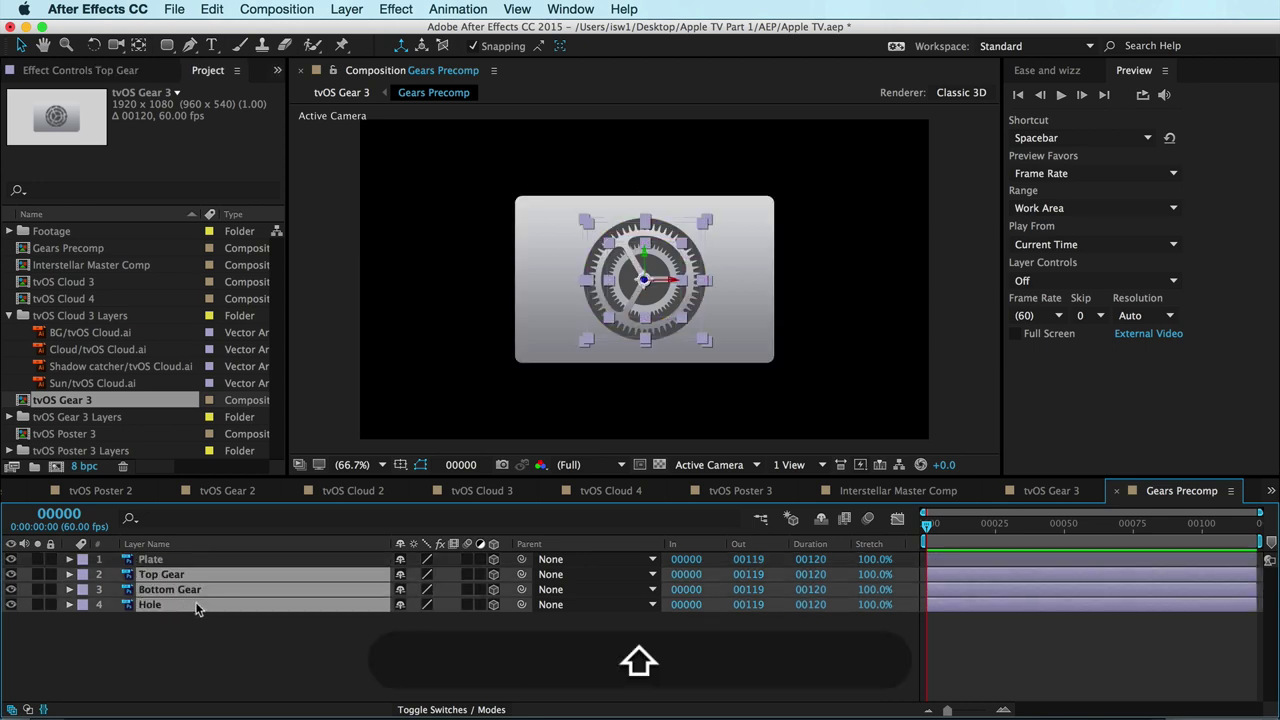
key("p")
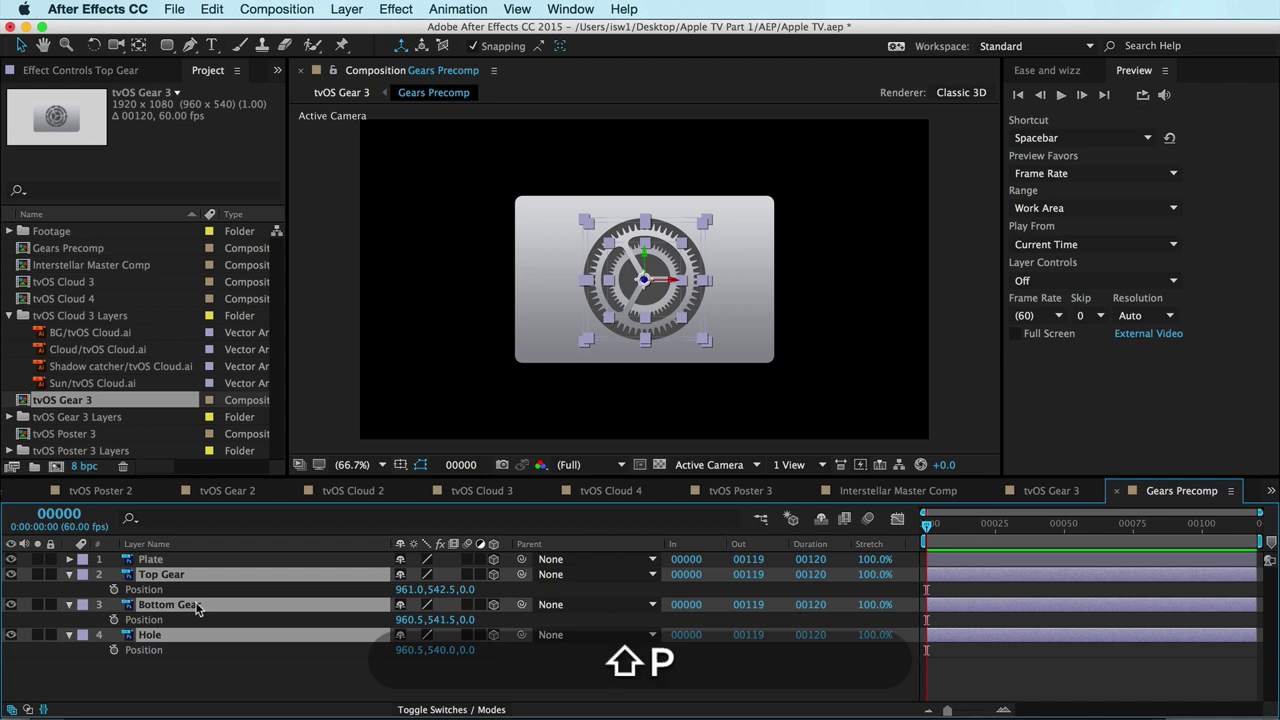
key("shift+s")
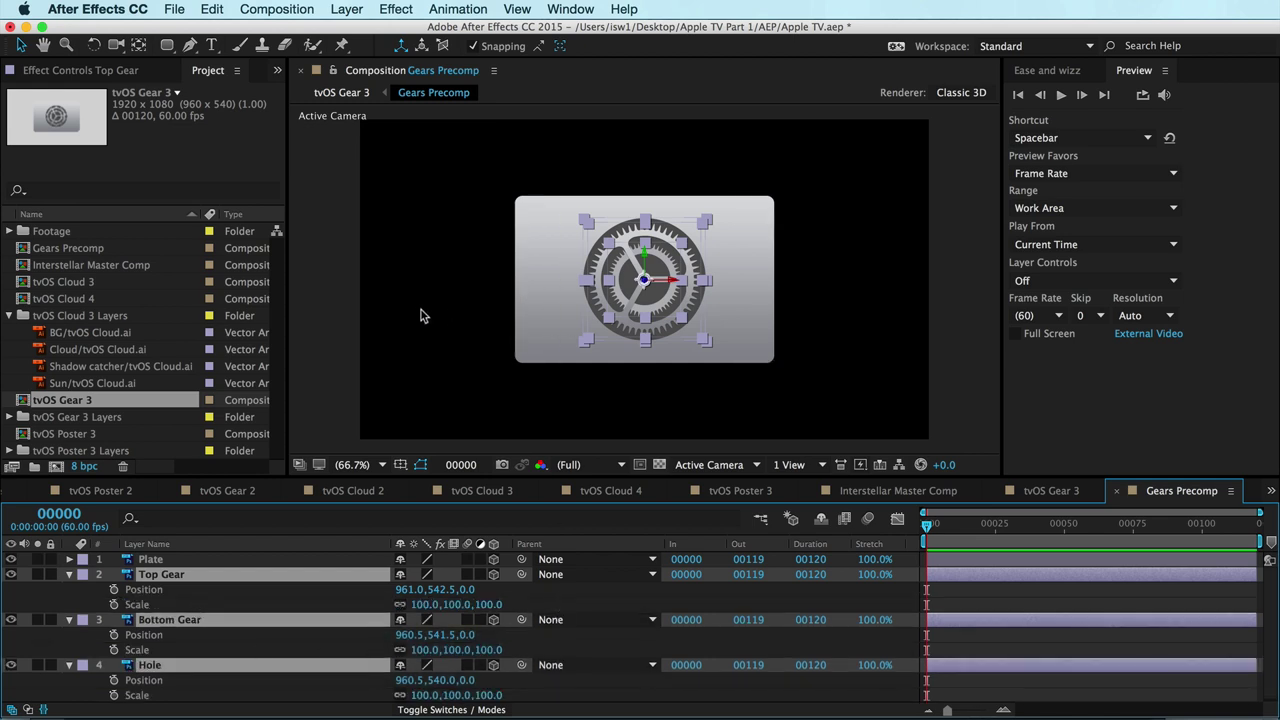
Show the rulers and place two vertical and two horizontal guides around the outer edges of the gear.
left_click(343, 289)
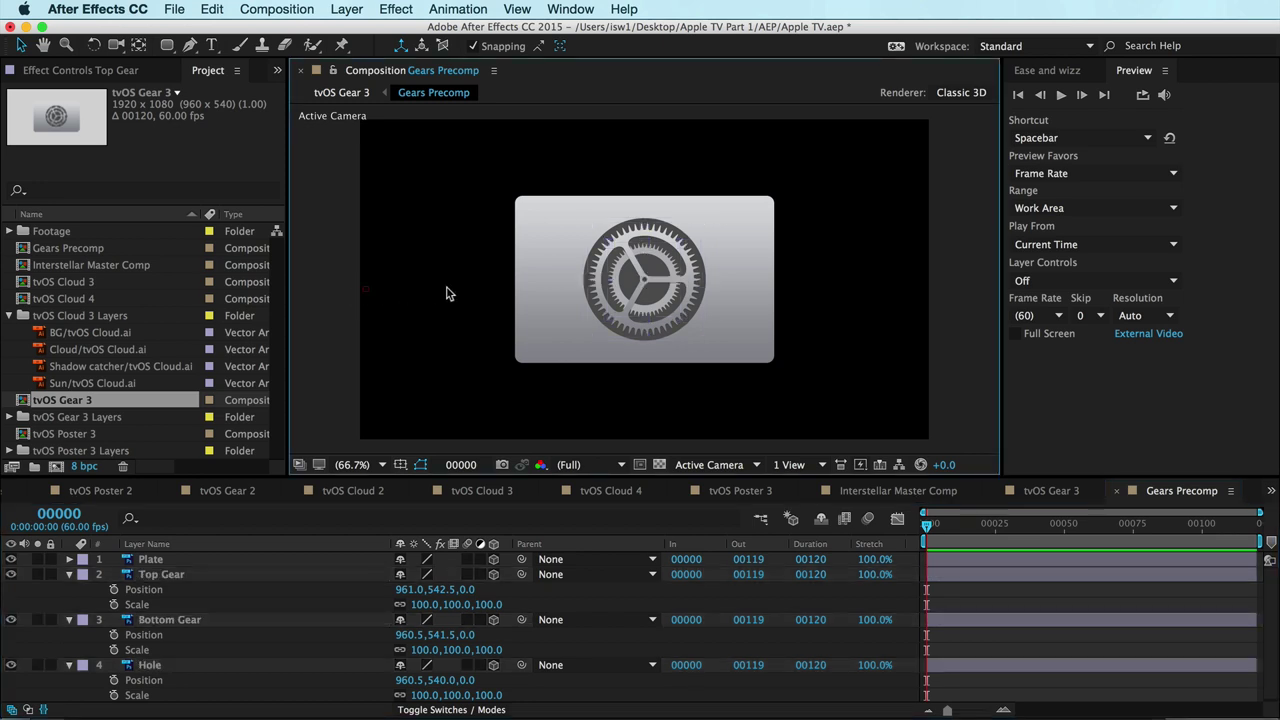
key("super+r")
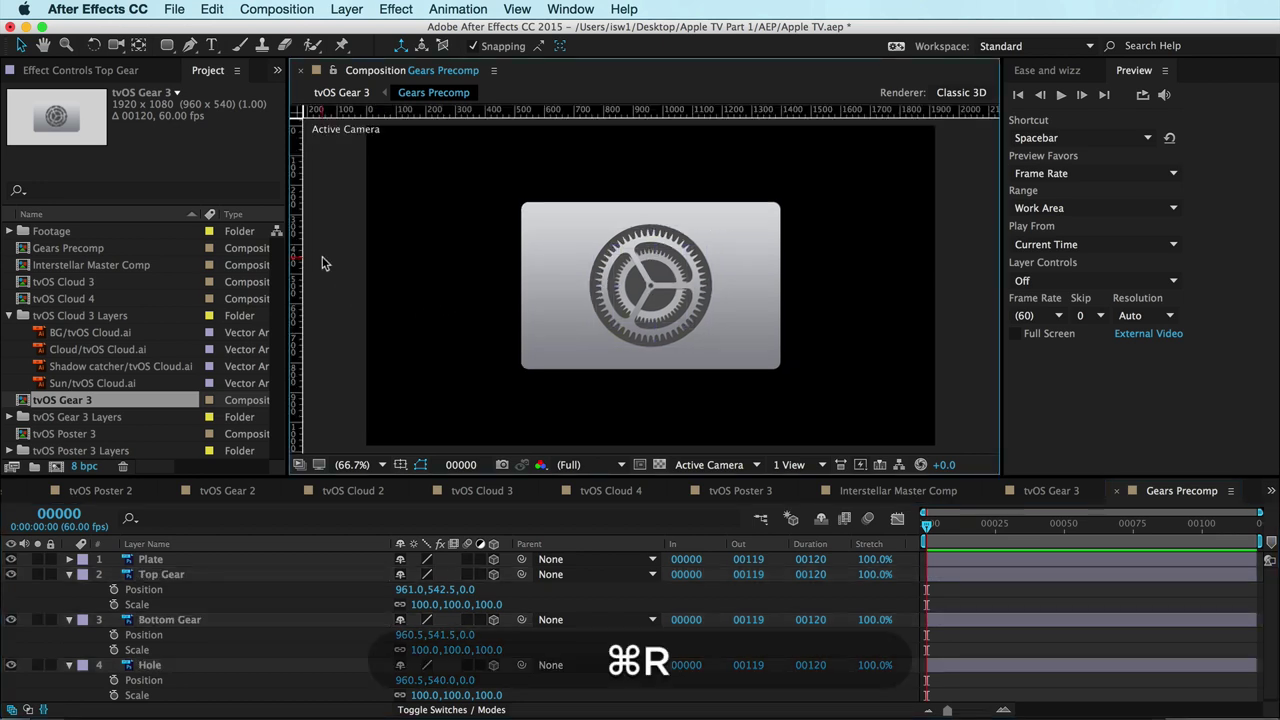
left_click_drag(291, 270, 595, 267)
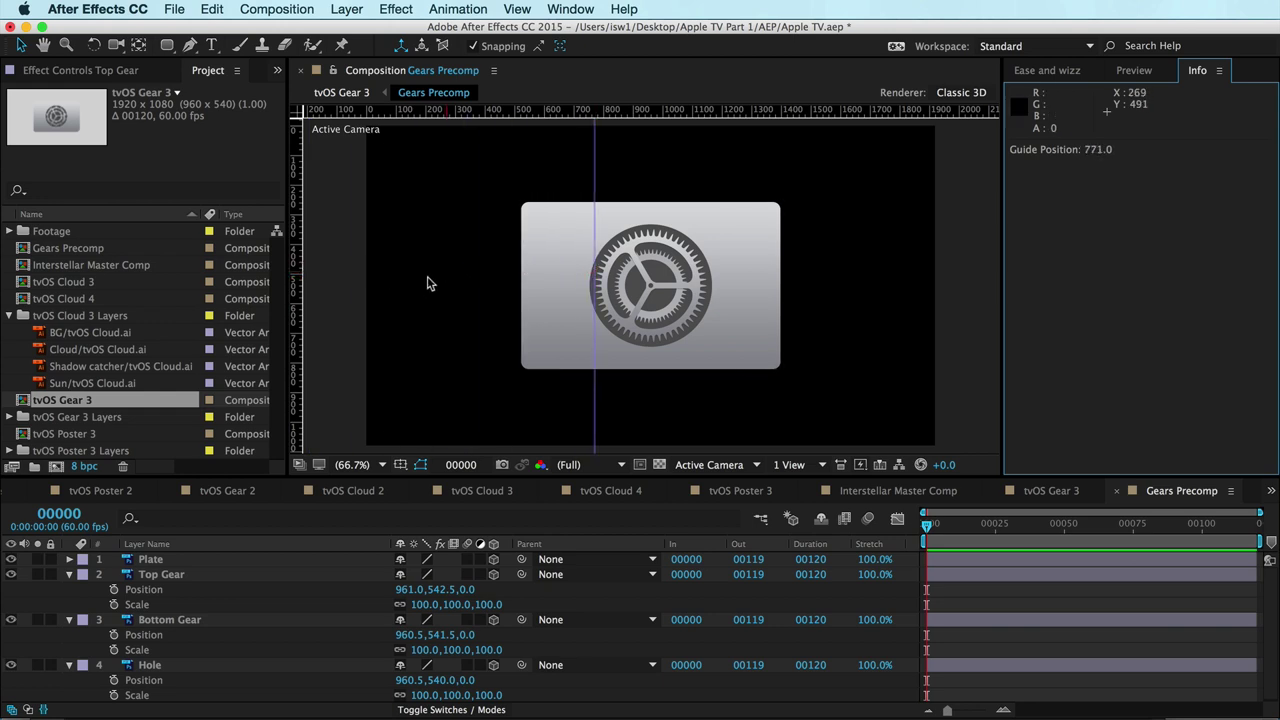
left_click_drag(295, 276, 704, 289)
left_click_drag(670, 110, 664, 227)
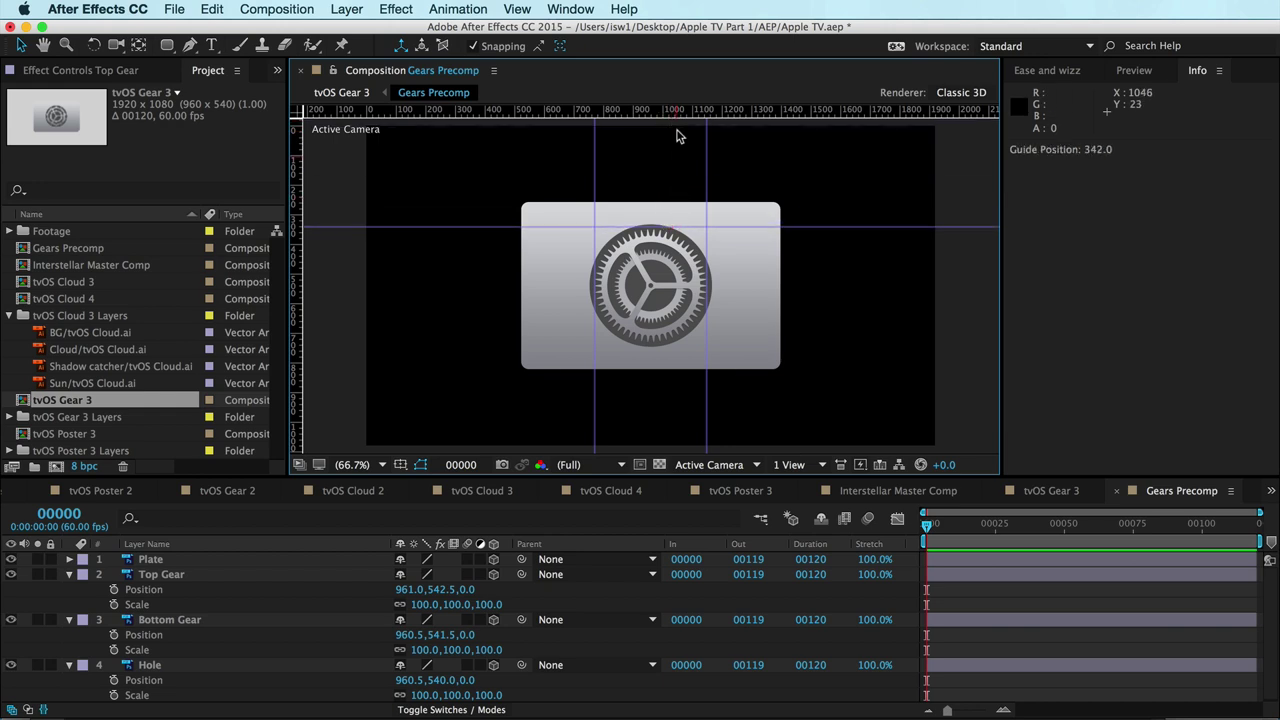
left_click_drag(678, 112, 679, 343)
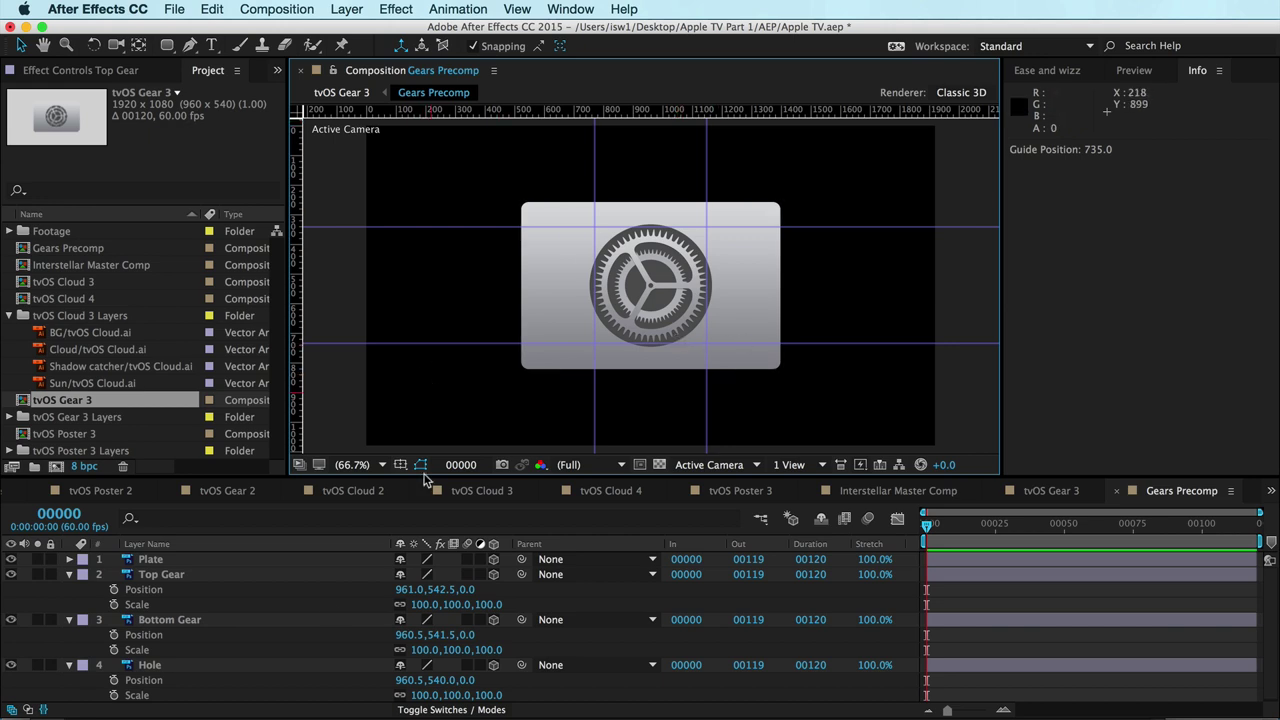
Try moving the Top Gear layer back in depth to a Z position of 239, and undo the change.
left_click(200, 576)
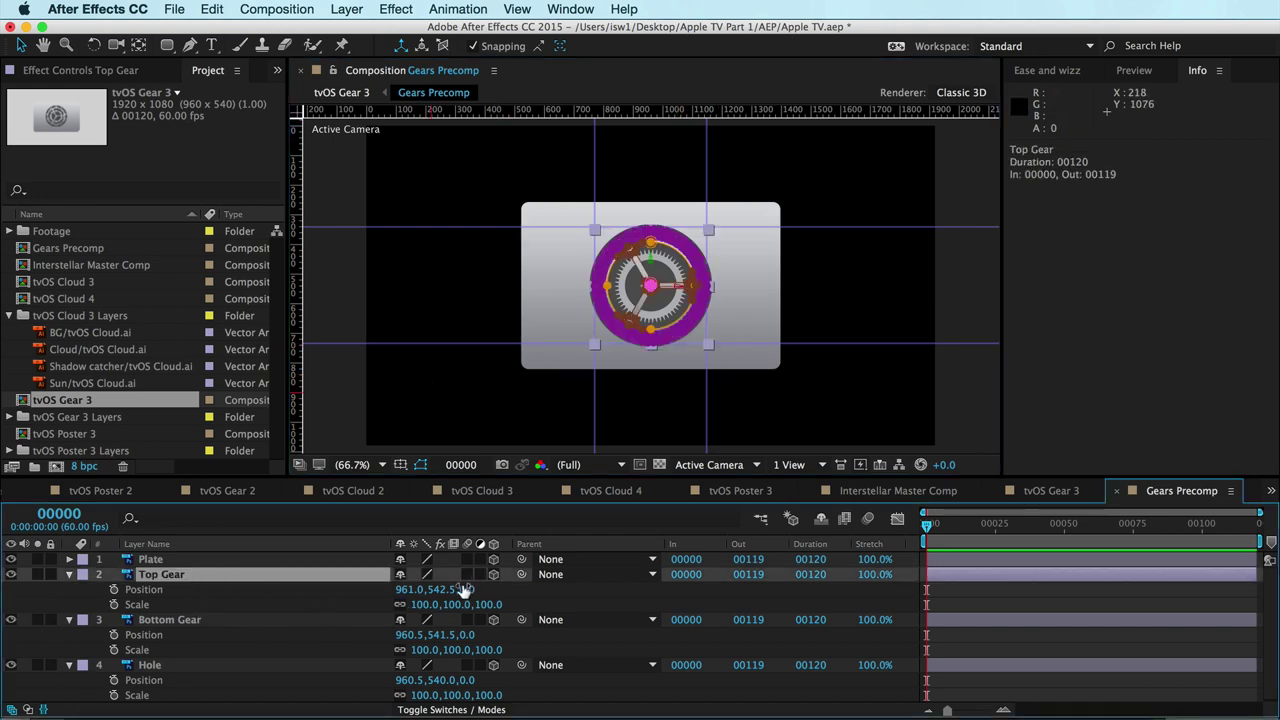
left_click_drag(463, 589, 639, 599)
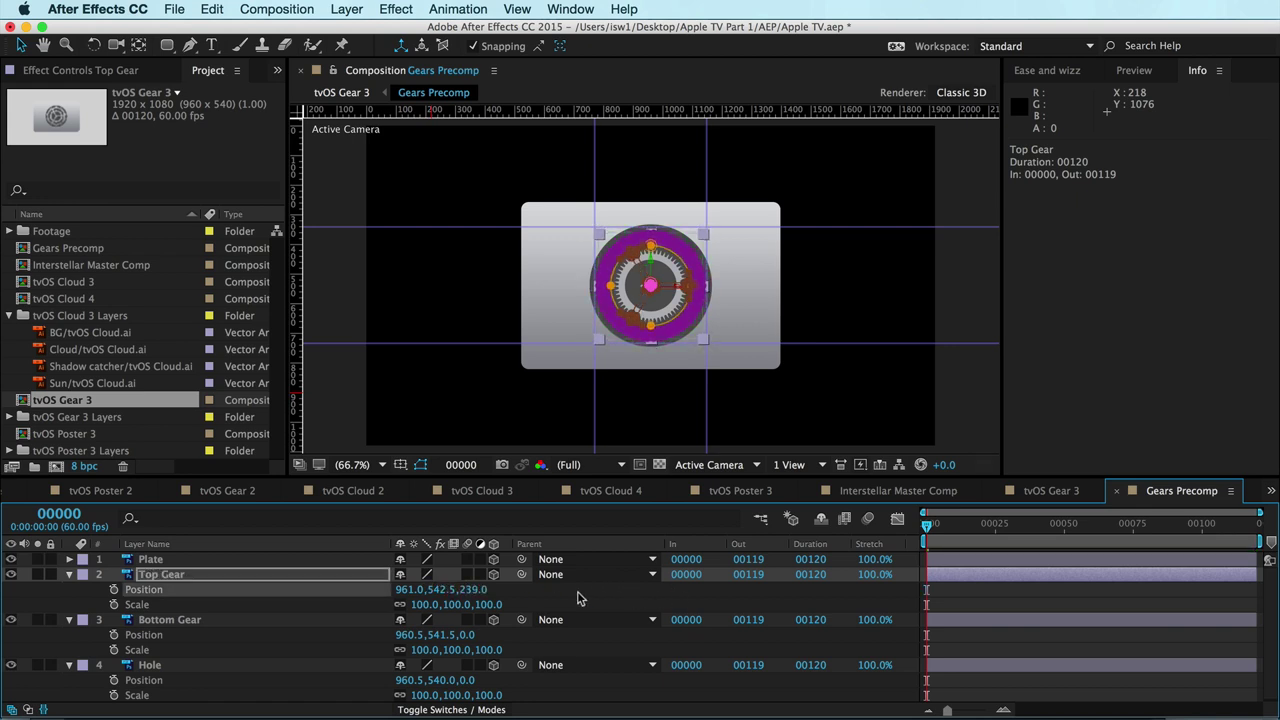
key("cmd+z")
Move the Top Gear layer back in depth, trying a Z position of 150 before settling on 200.
left_click(468, 591)
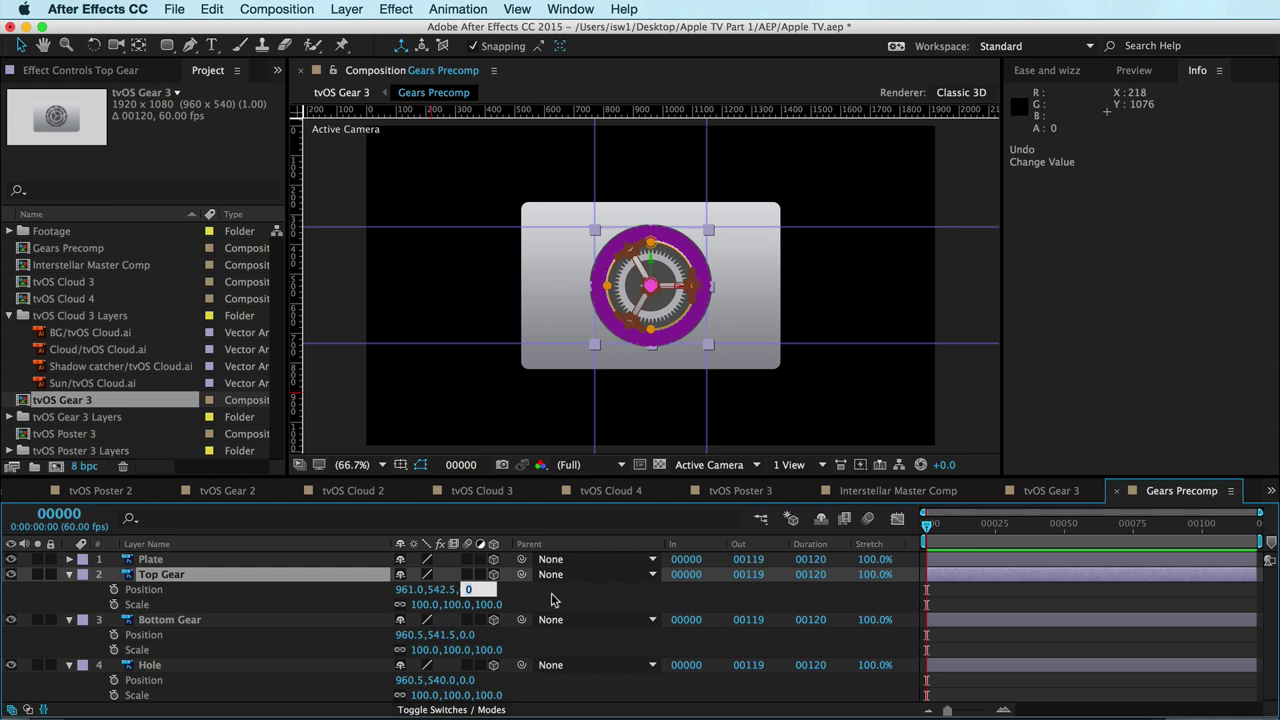
type("150")
key("Return")
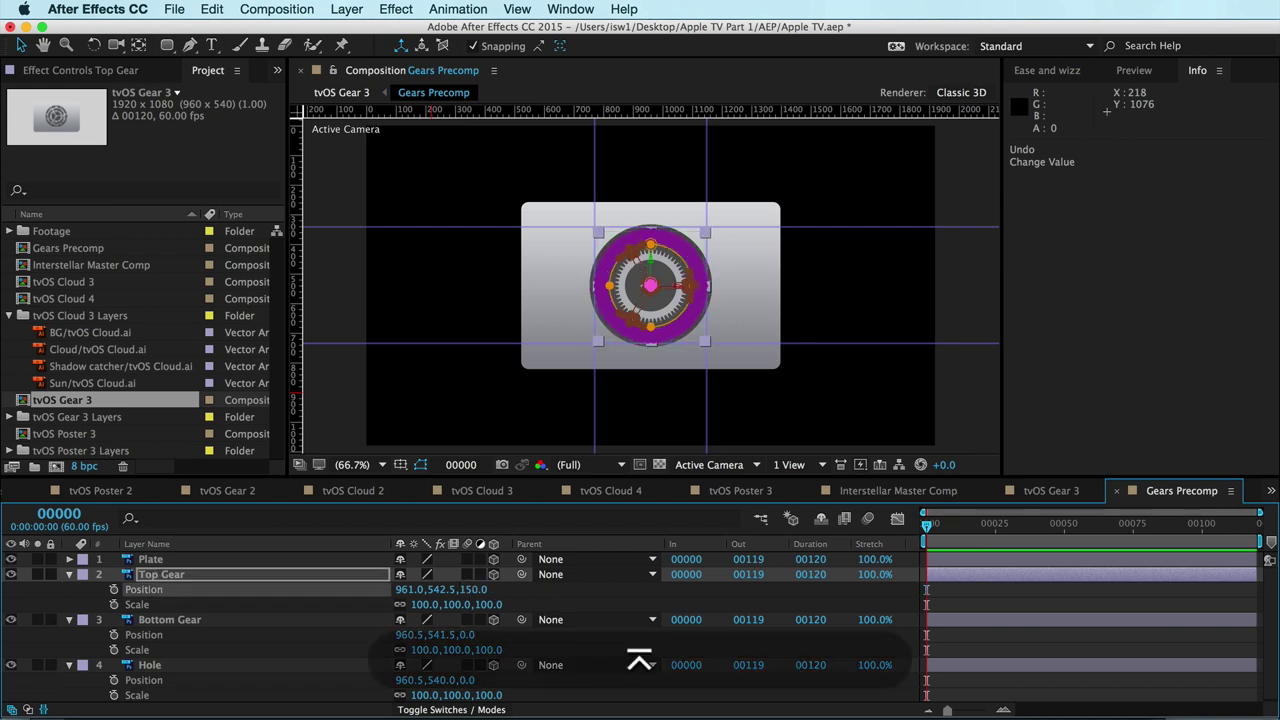
left_click(474, 591)
type("200")
key("Return")
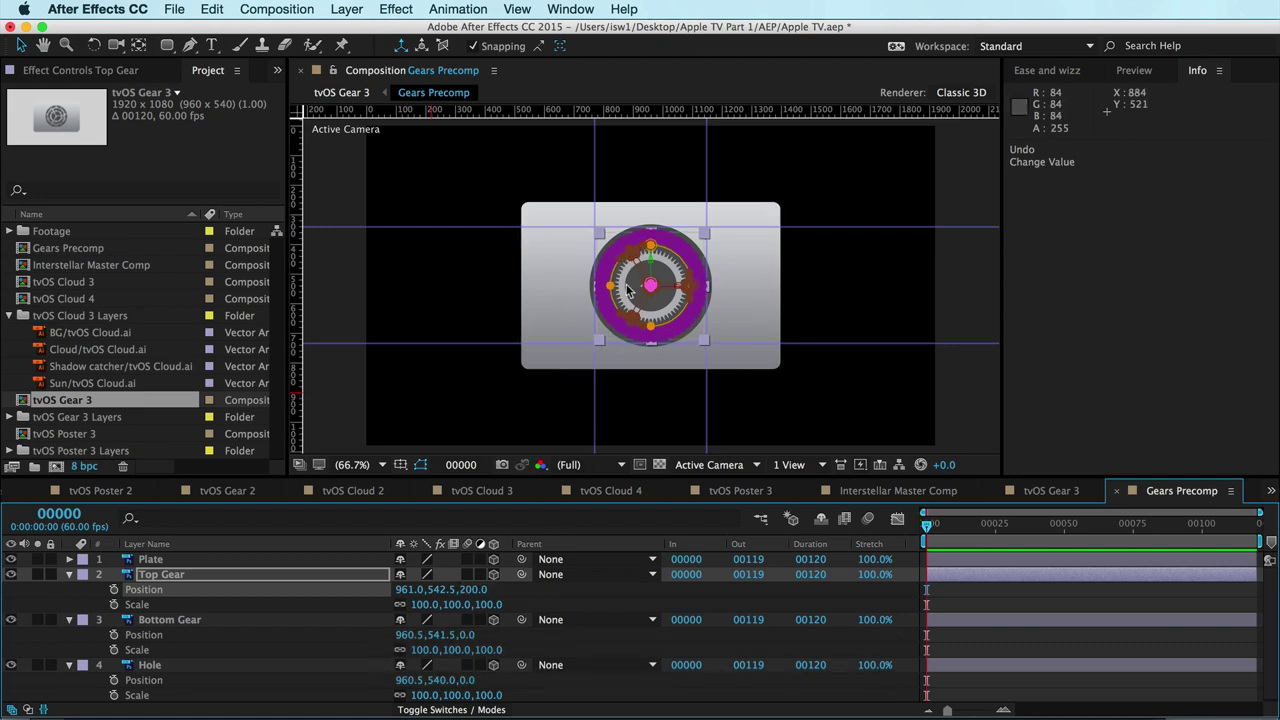
Scale the Top Gear layer up to 107.3% so its outer edge meets the guides again.
key("super+shift+h")
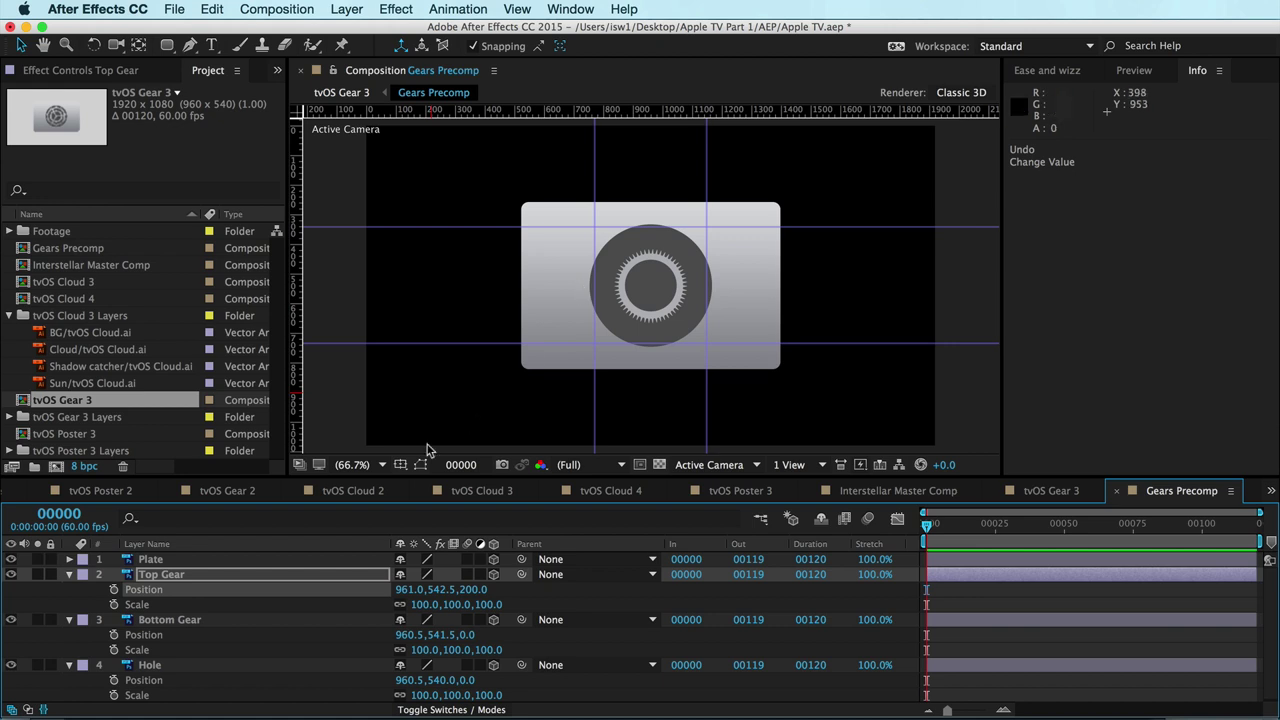
key("super+shift+h")
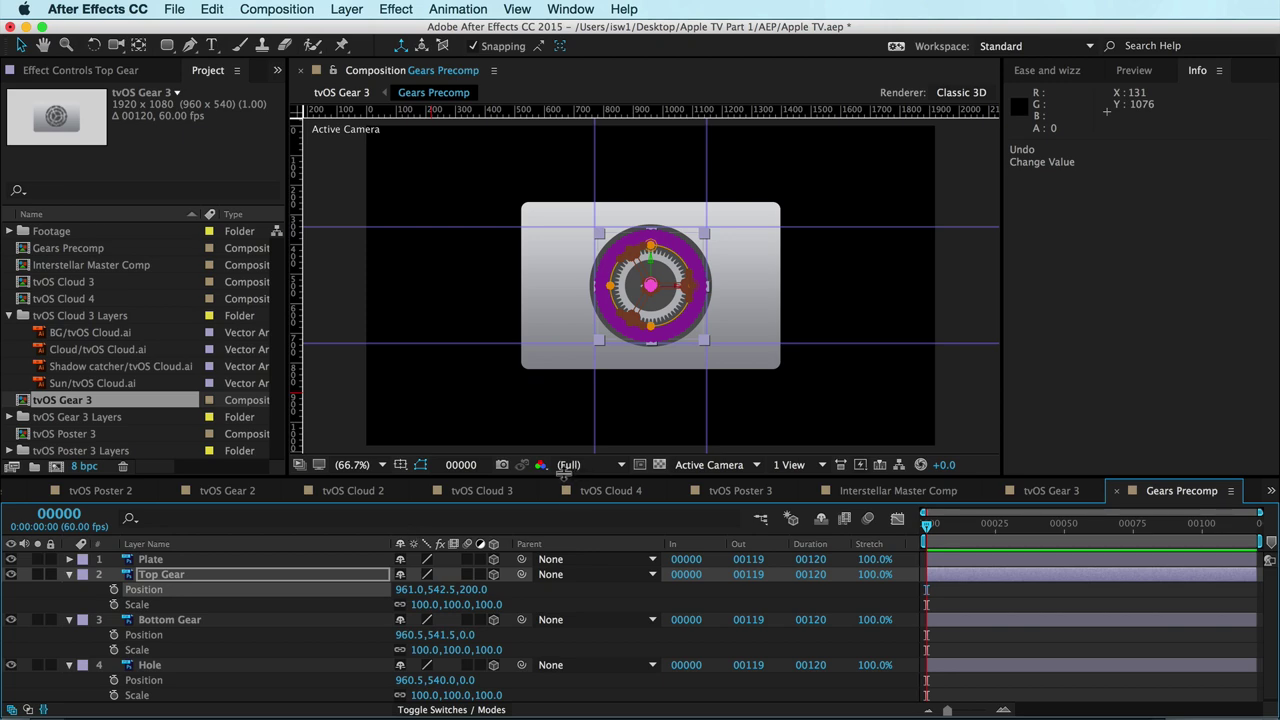
scroll(650, 290, "up", 3)
left_click_drag(799, 355, 755, 303)
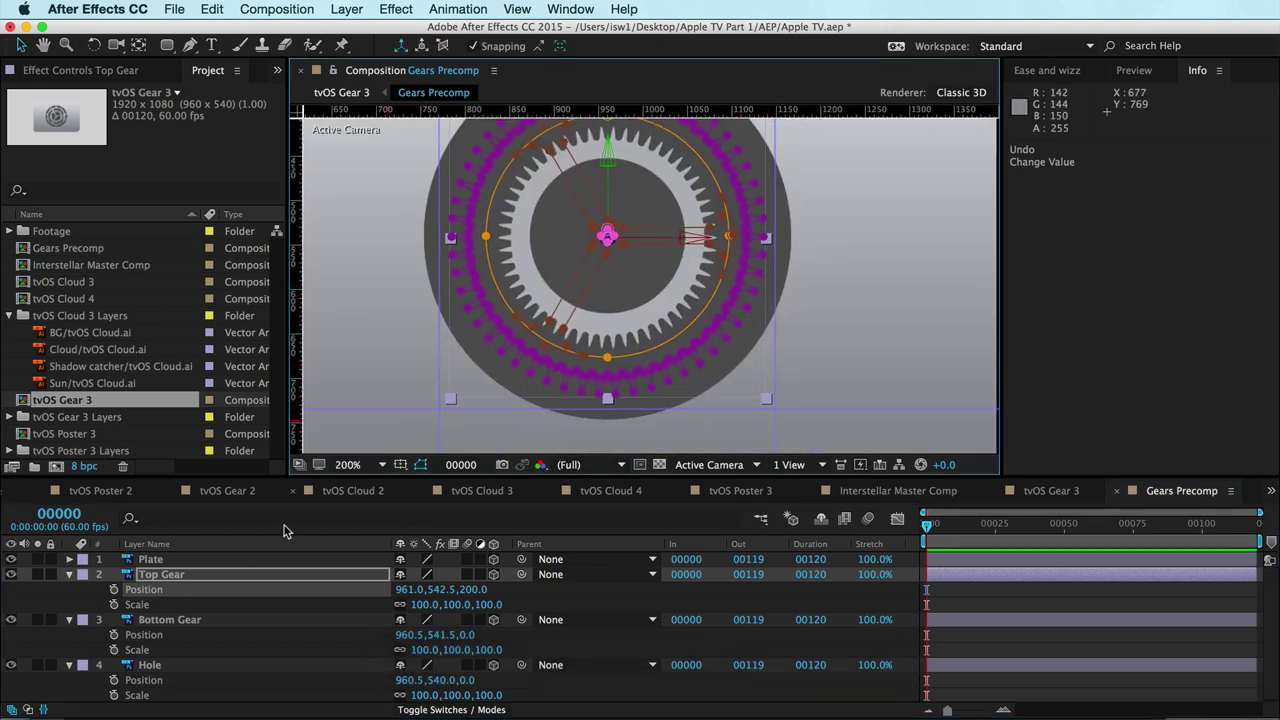
left_click_drag(455, 605, 524, 614)
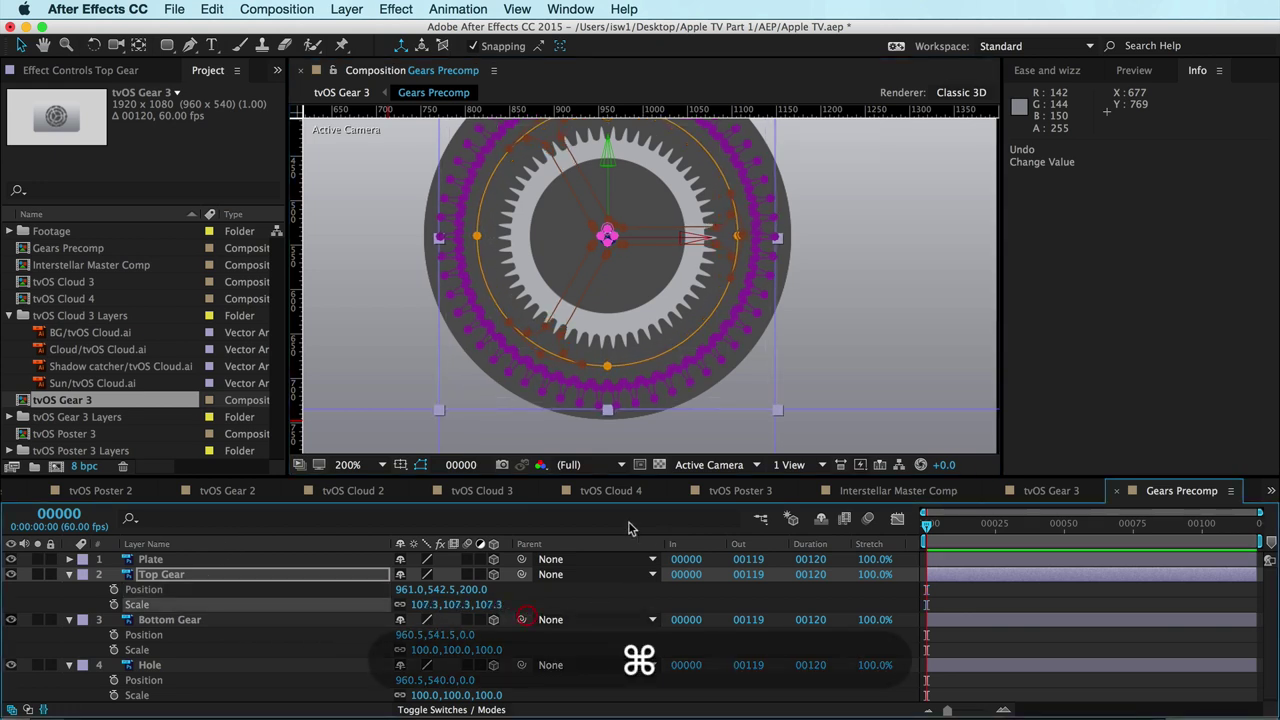
Reposition the two vertical and two horizontal guides around the outer edges of the Bottom Gear layer.
left_click(188, 621)
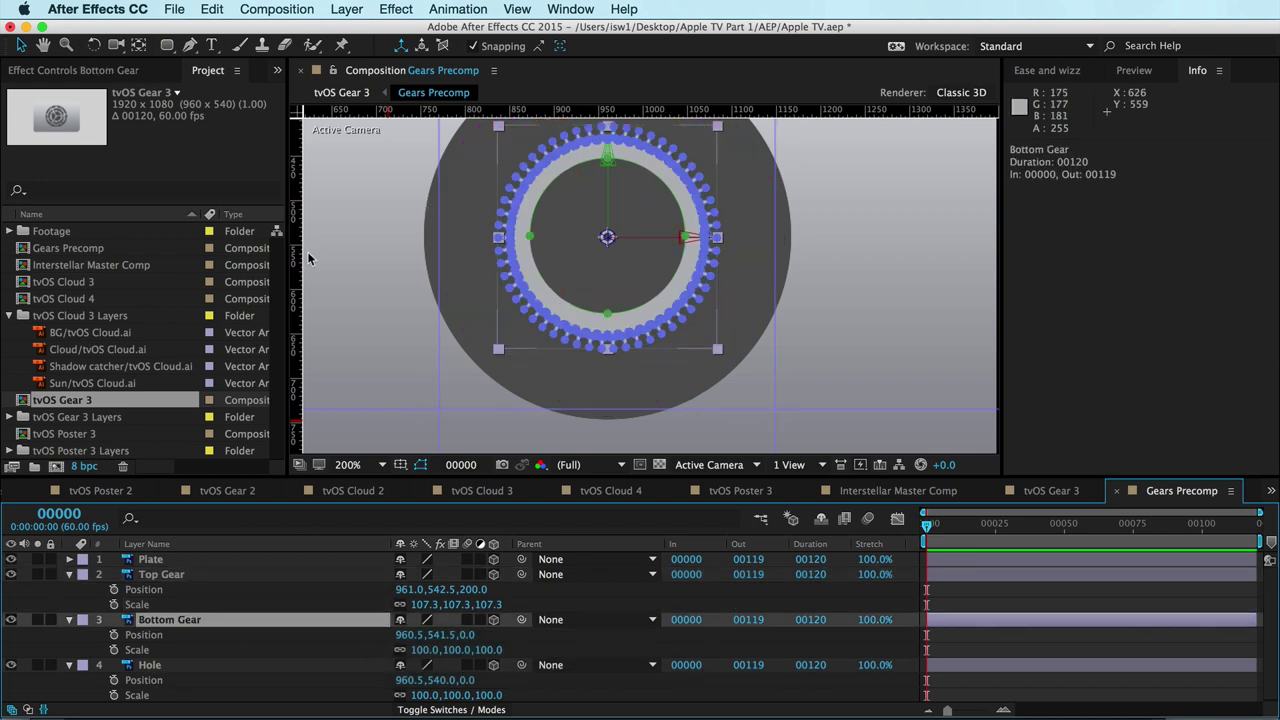
left_click_drag(432, 253, 497, 254)
left_click_drag(575, 108, 573, 123)
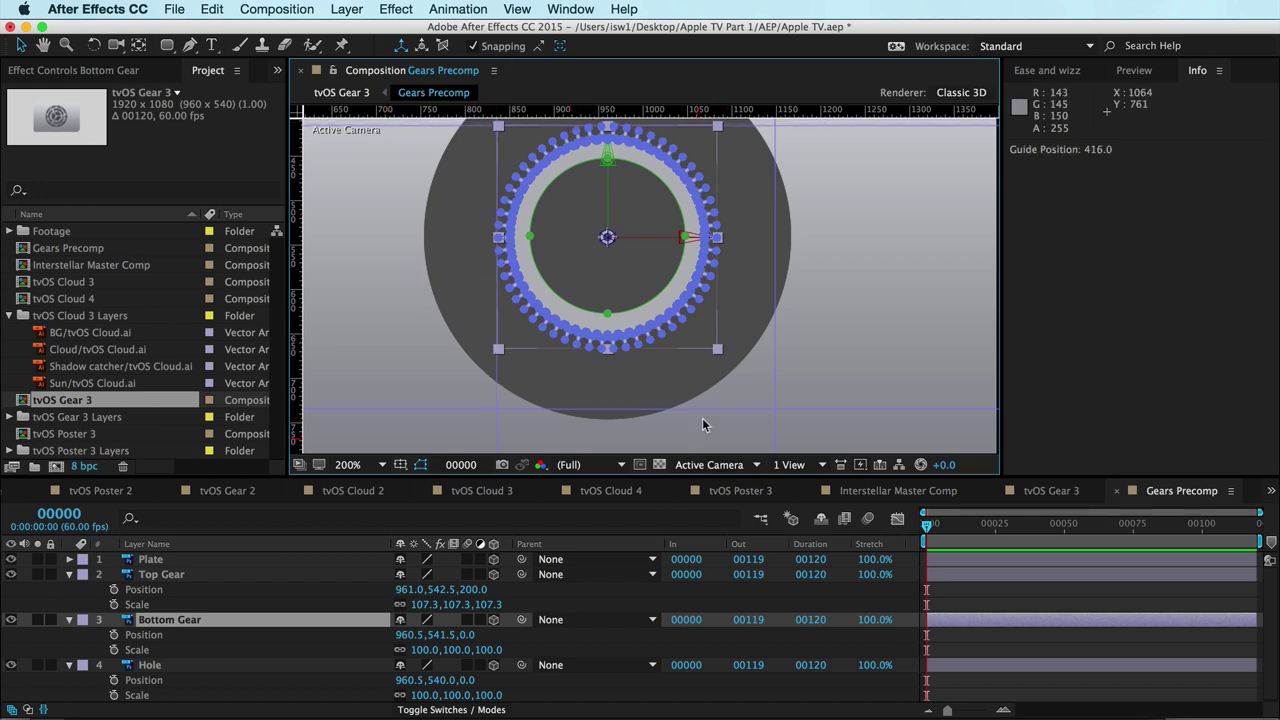
left_click_drag(697, 406, 701, 348)
left_click_drag(775, 312, 714, 309)
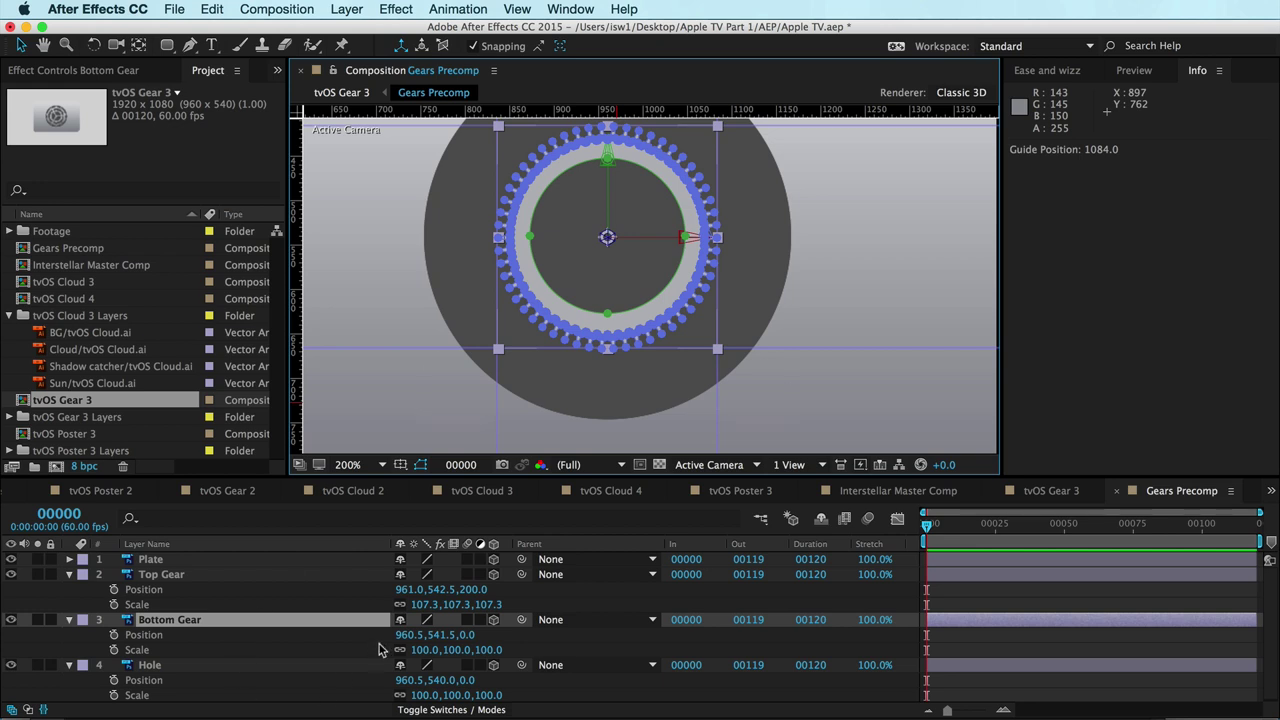
Set the Bottom Gear's Z position to 400 and scale it up to 114.7% to meet the guides.
left_click(466, 634)
type("400")
key("Return")
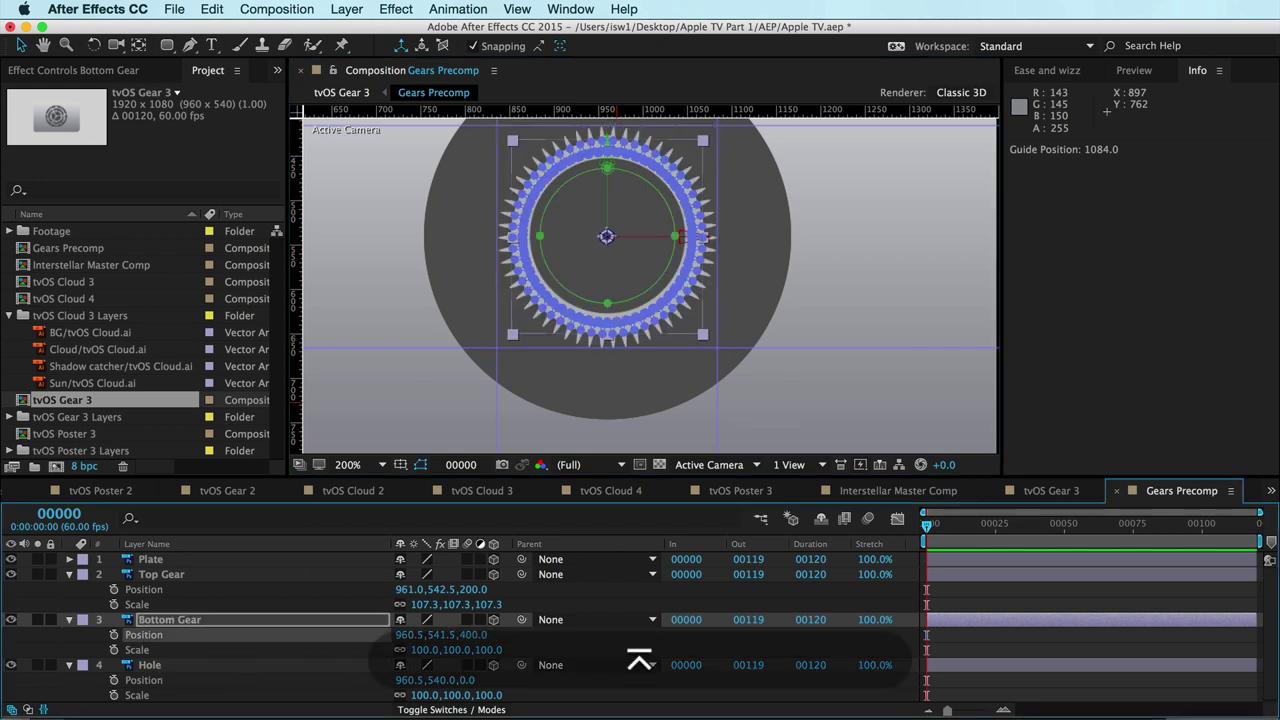
left_click_drag(484, 648, 611, 641)
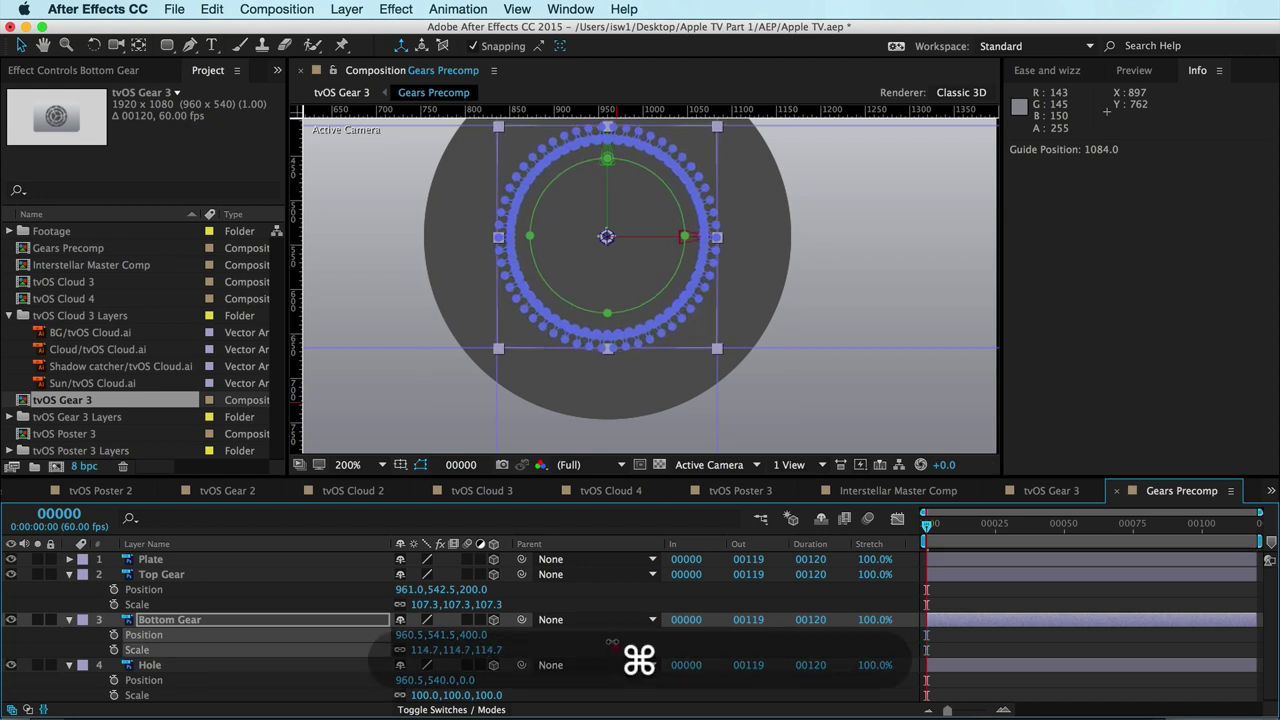
left_click(210, 650)
Set the Hole layer's Z position to 505 and scale it up to 145% so it fills the plate opening.
left_click(166, 665)
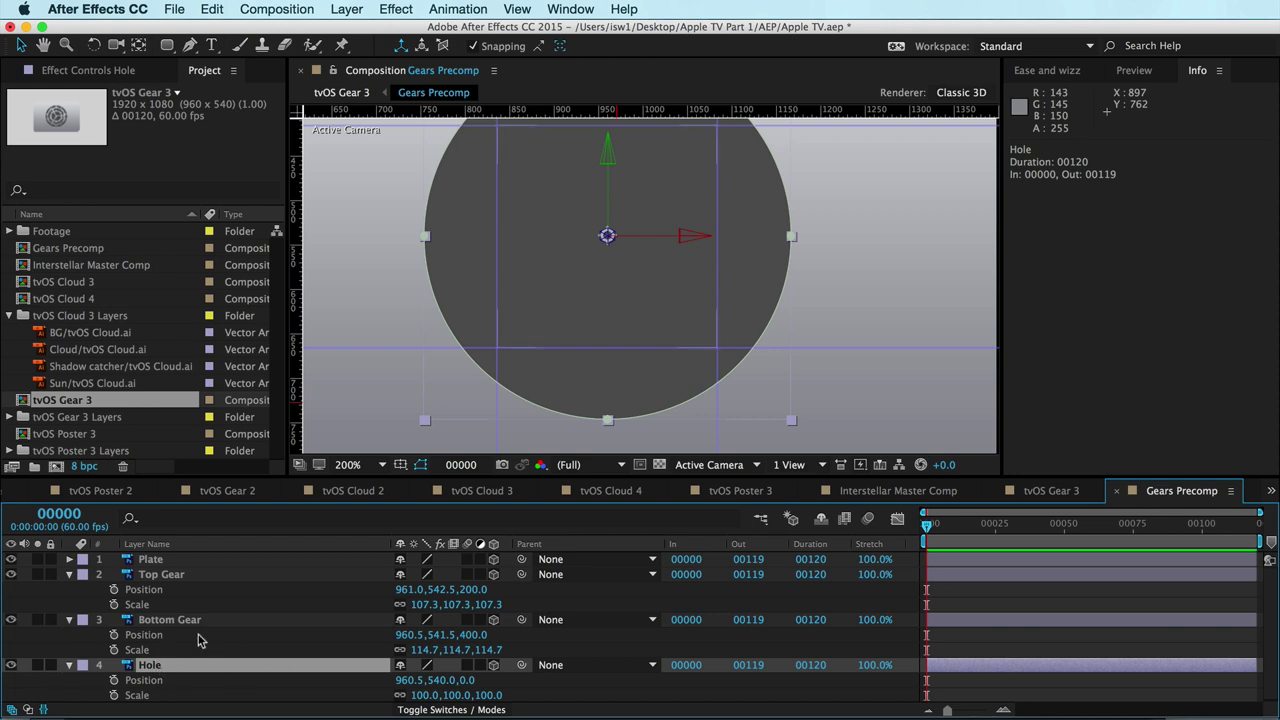
key("comma")
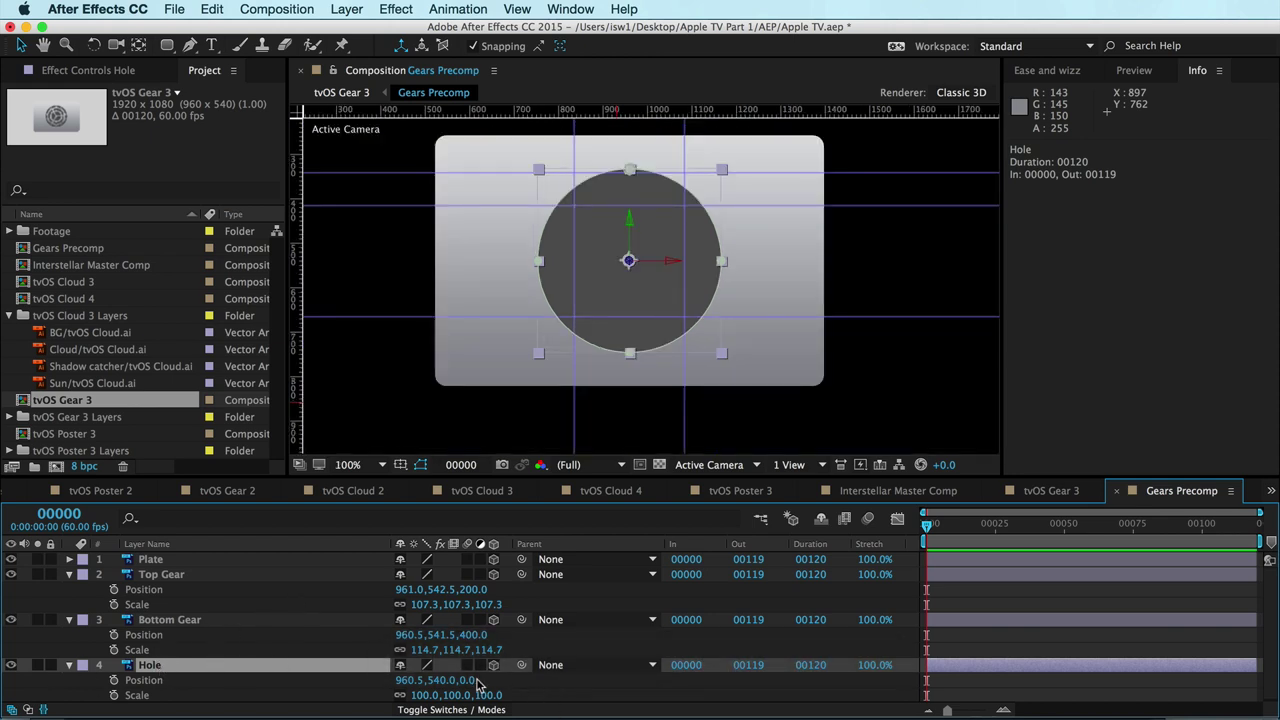
left_click_drag(465, 681, 895, 648)
key("Return")
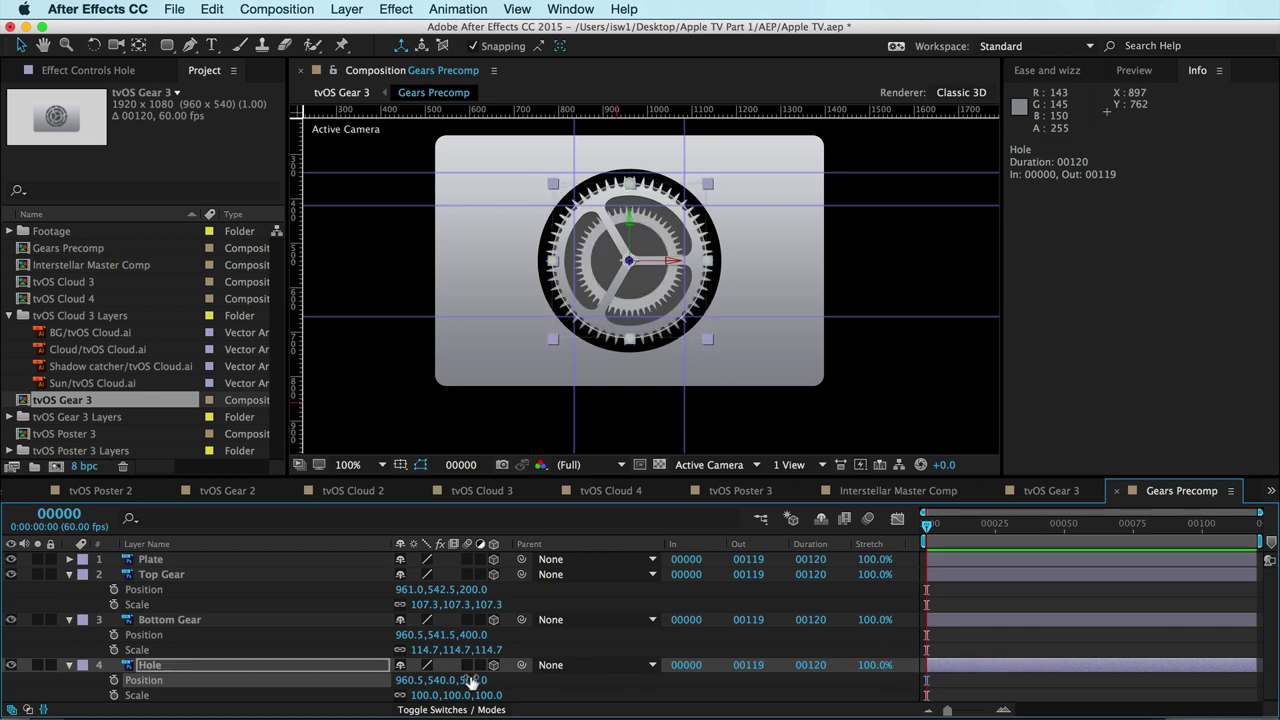
left_click_drag(427, 695, 458, 690)
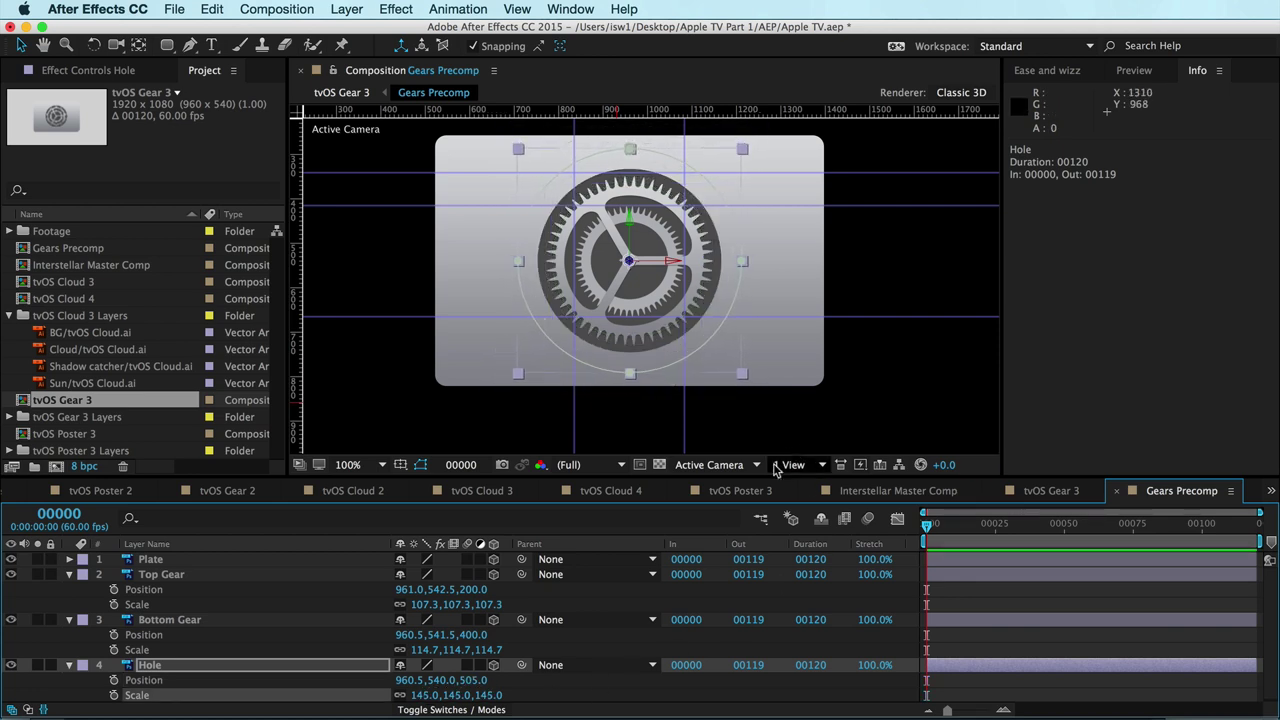
Examine the depth spacing of the gear layers by orbiting in Custom View 1 with the guides and rulers hidden.
left_click(755, 465)
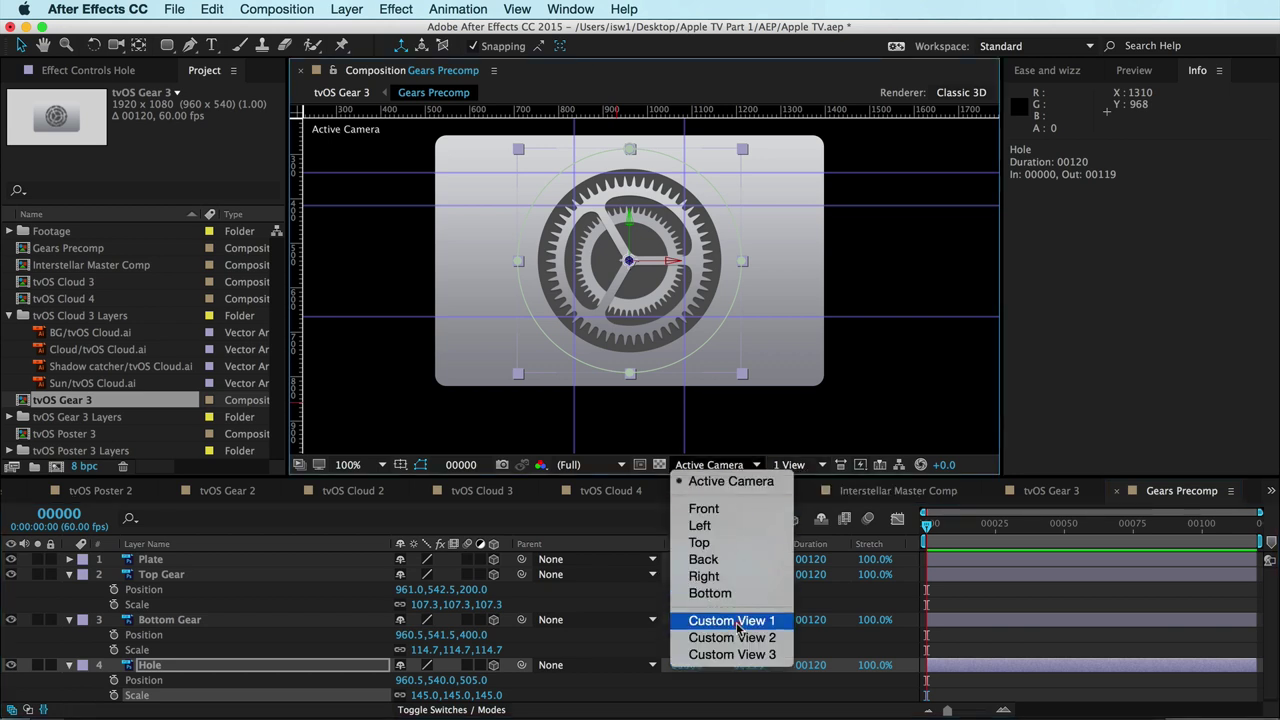
left_click(732, 620)
left_click_drag(611, 280, 643, 304)
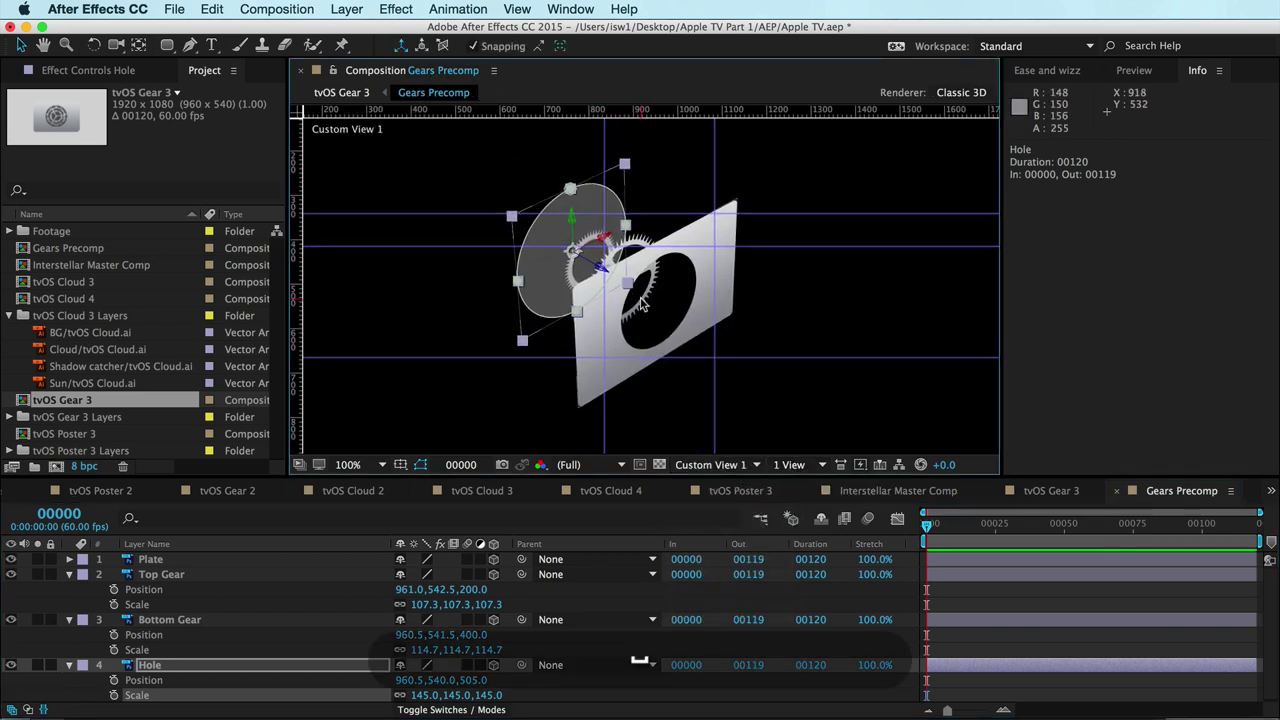
key("super+semicolon")
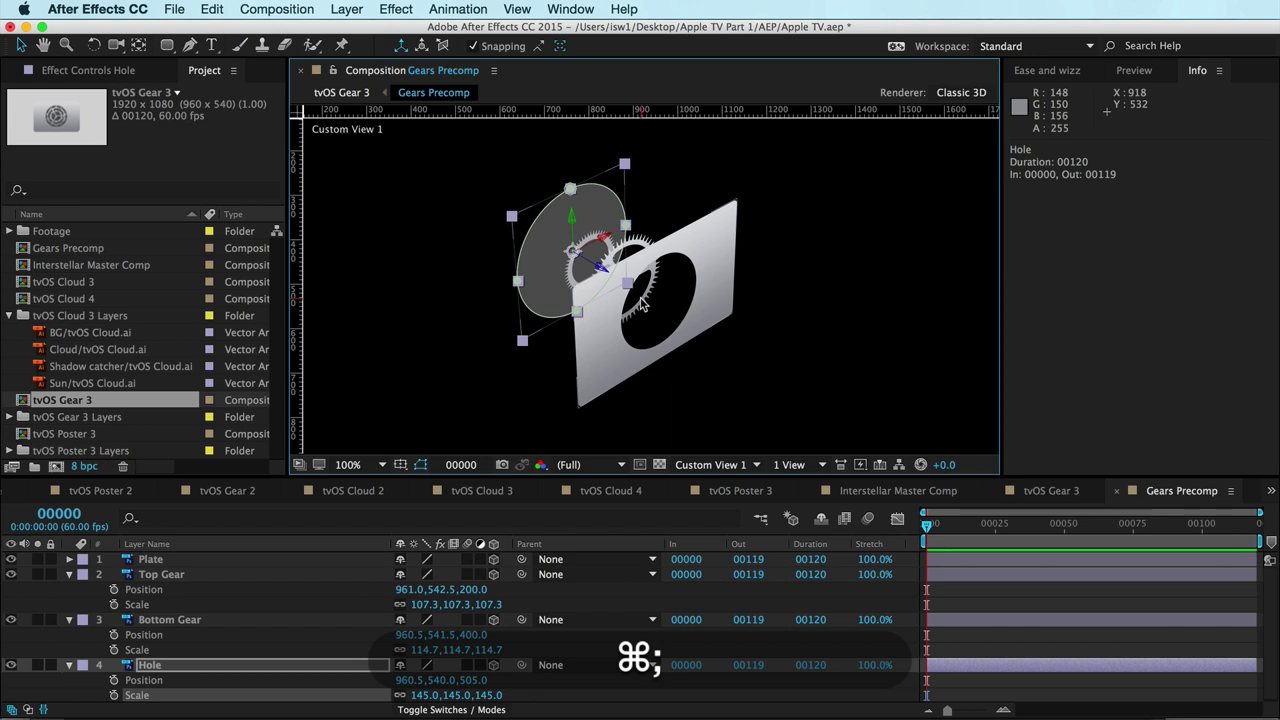
key("super+r")
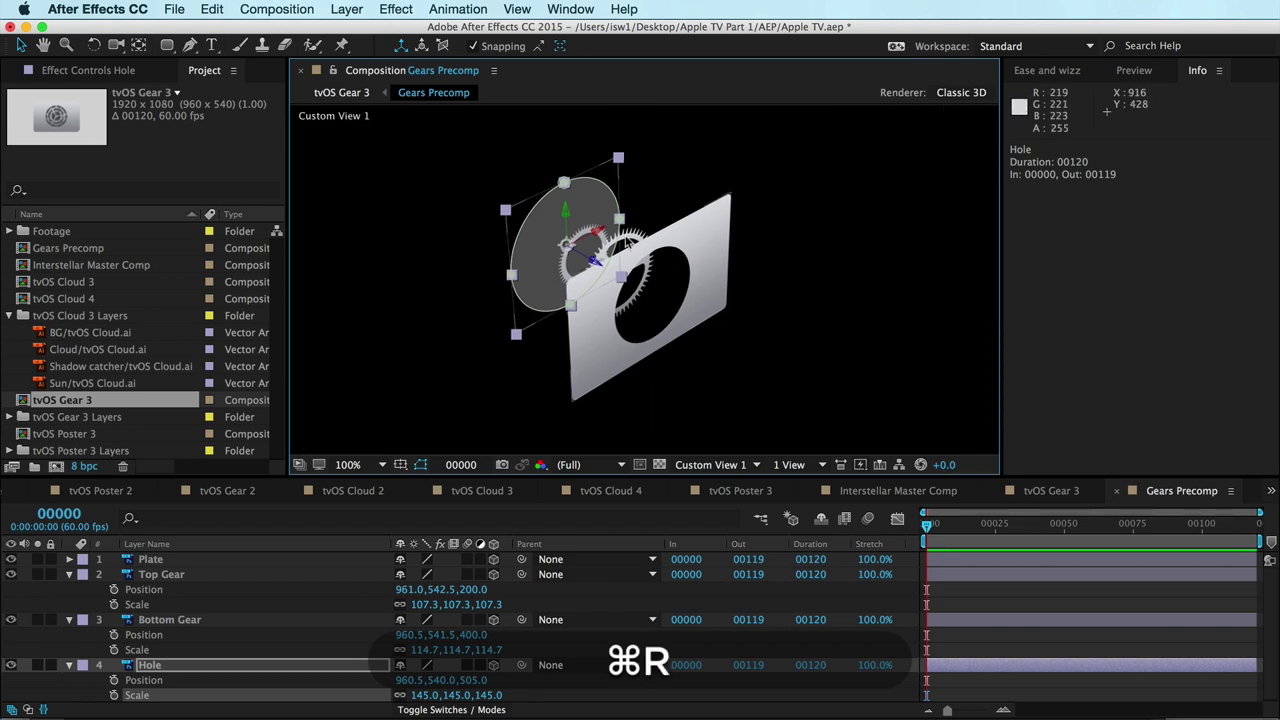
key("c")
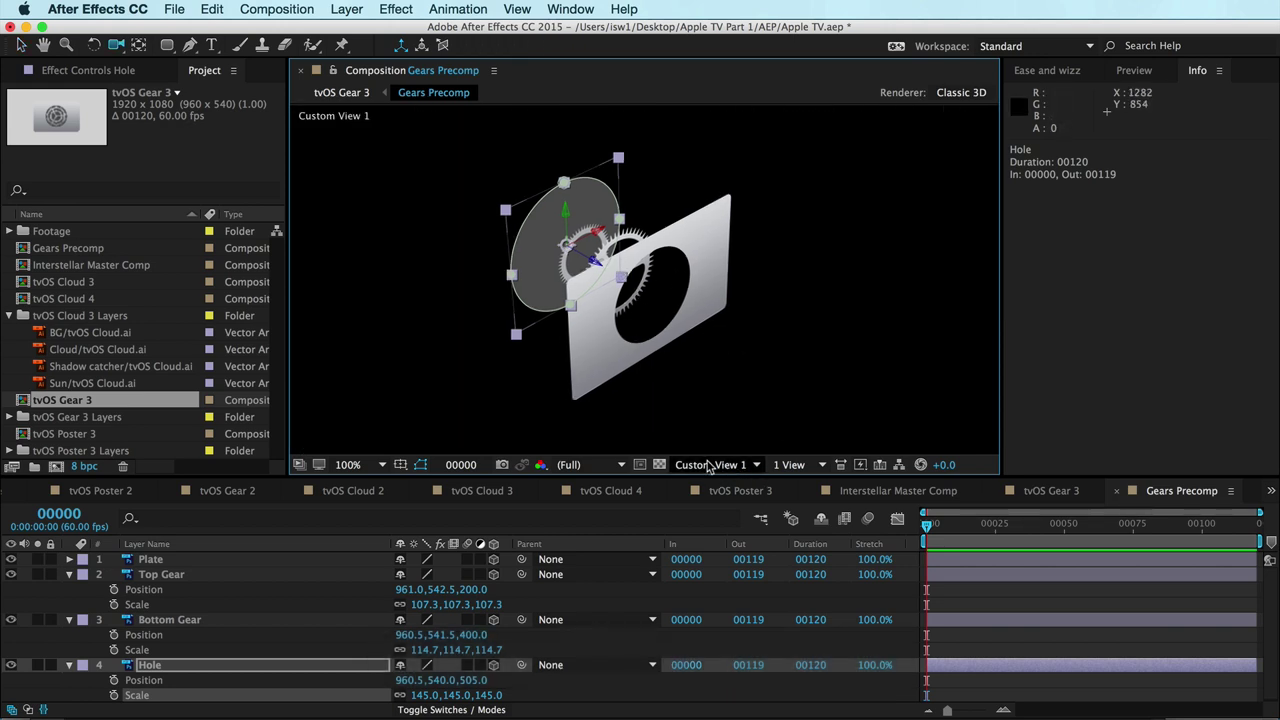
left_click_drag(662, 300, 705, 304)
left_click_drag(649, 273, 604, 317)
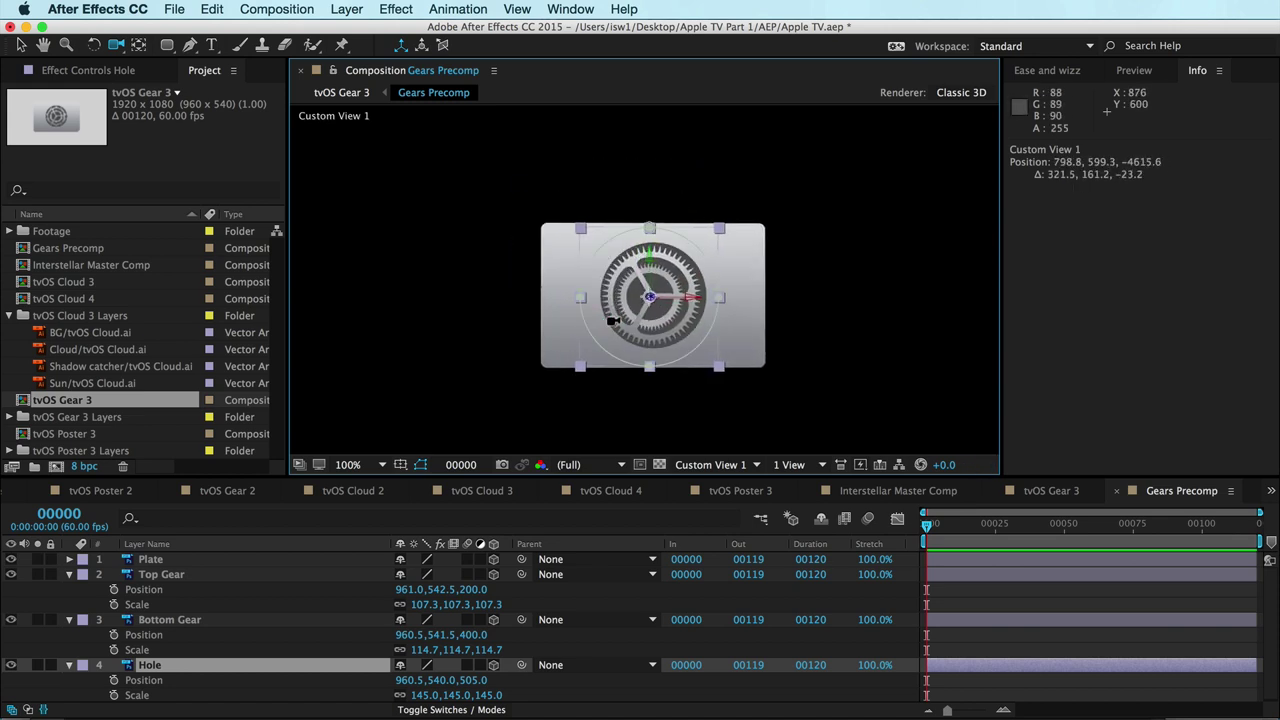
In the tvOS Gear 3 composition, collapse transformations on the Gears Precomp layer and make it 3D.
left_click(1052, 491)
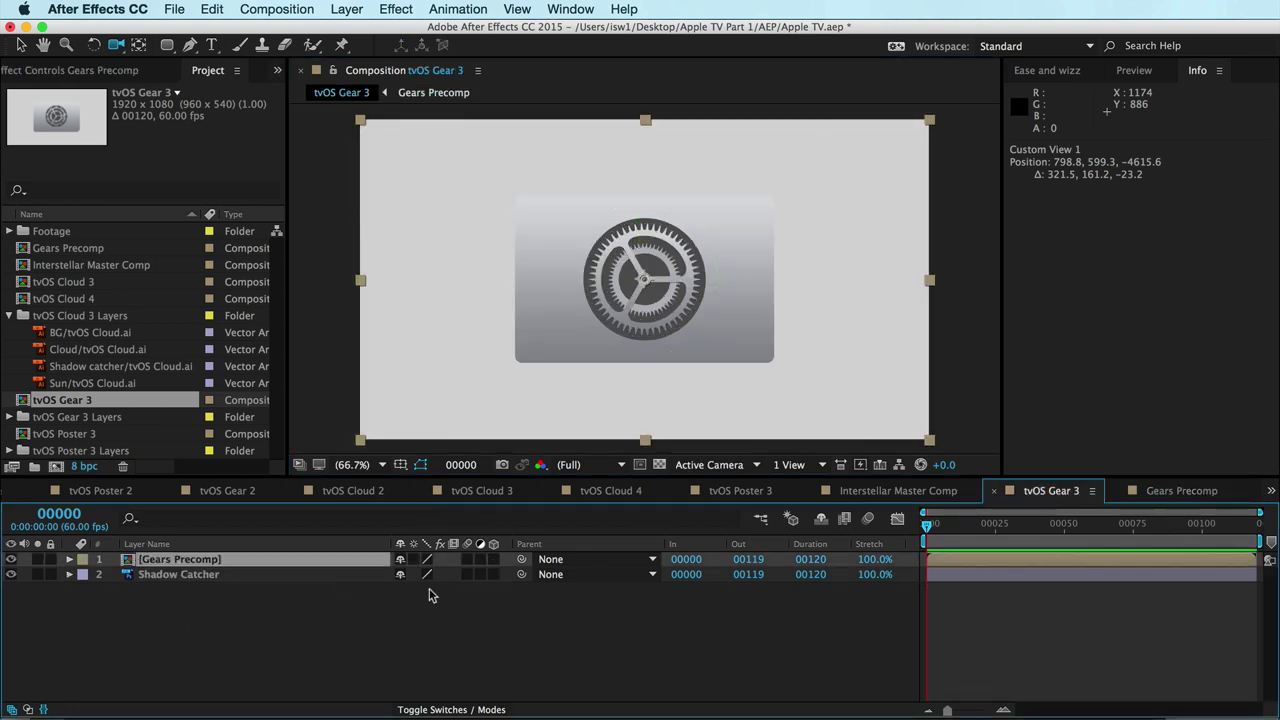
left_click(414, 560)
left_click(494, 560)
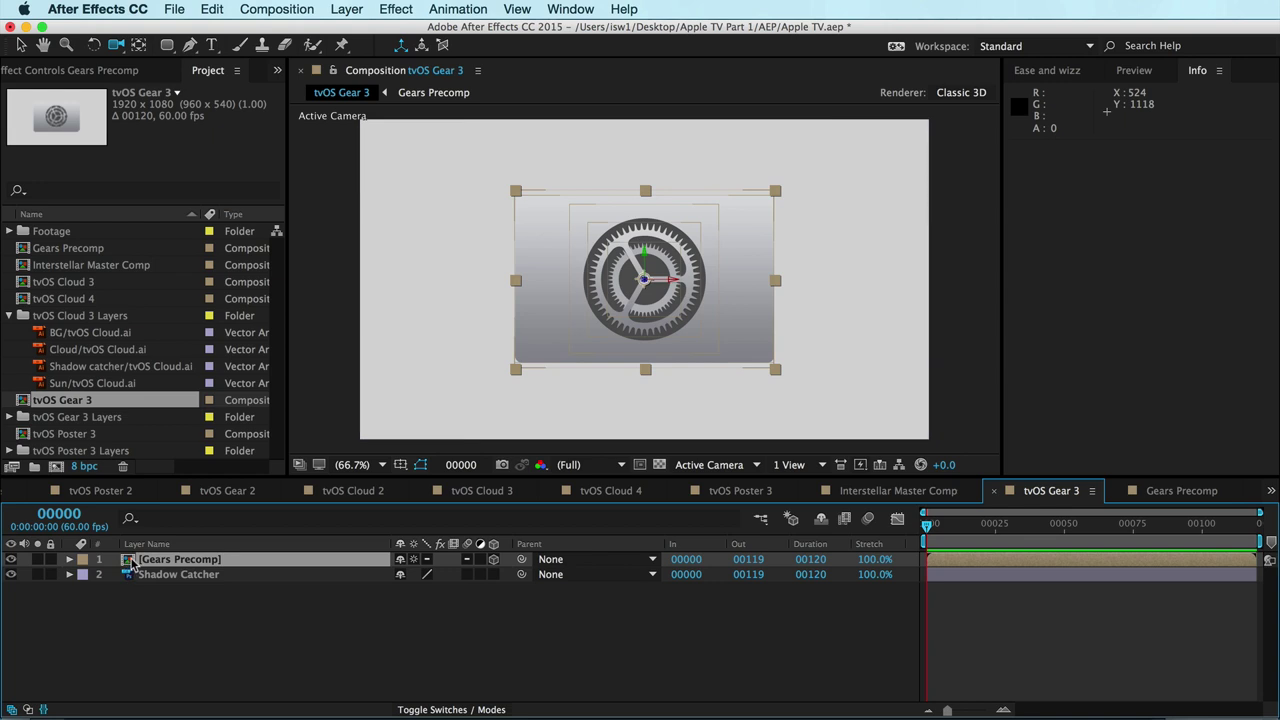
key("F2")
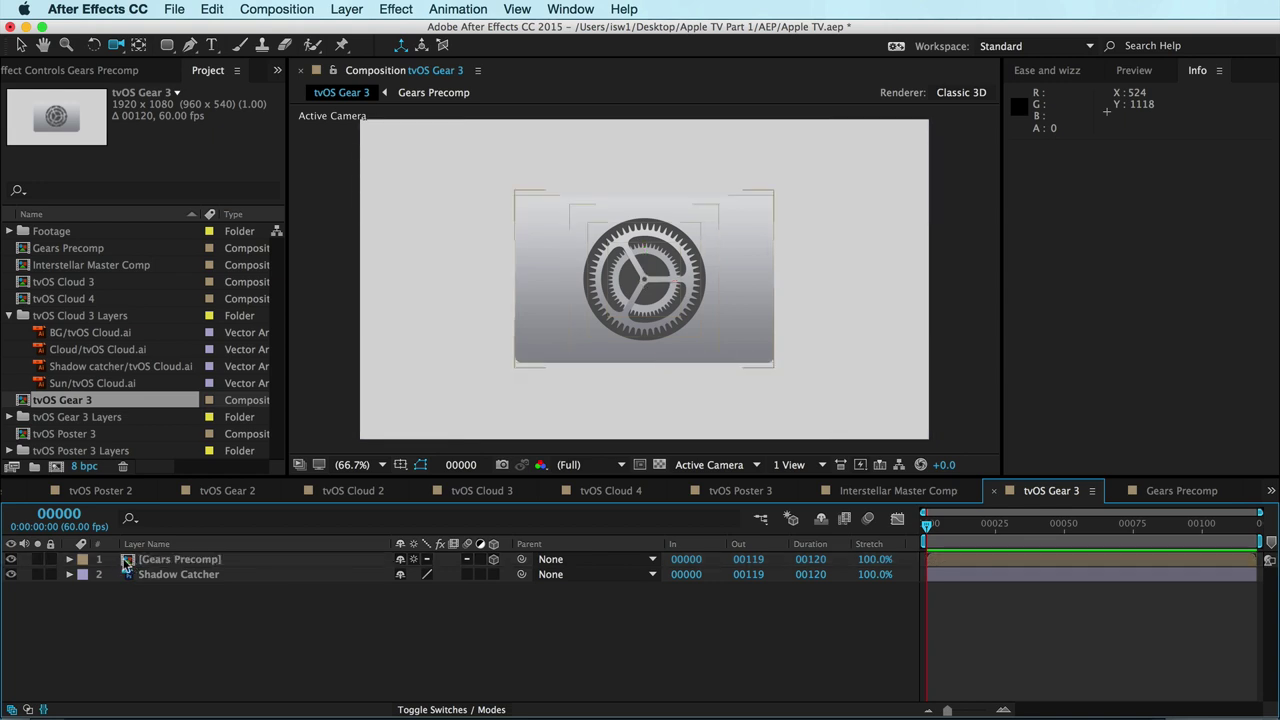
Make the Shadow Catcher layer 3D, with a Z position of 617 and a scale of 149%.
left_click(155, 576)
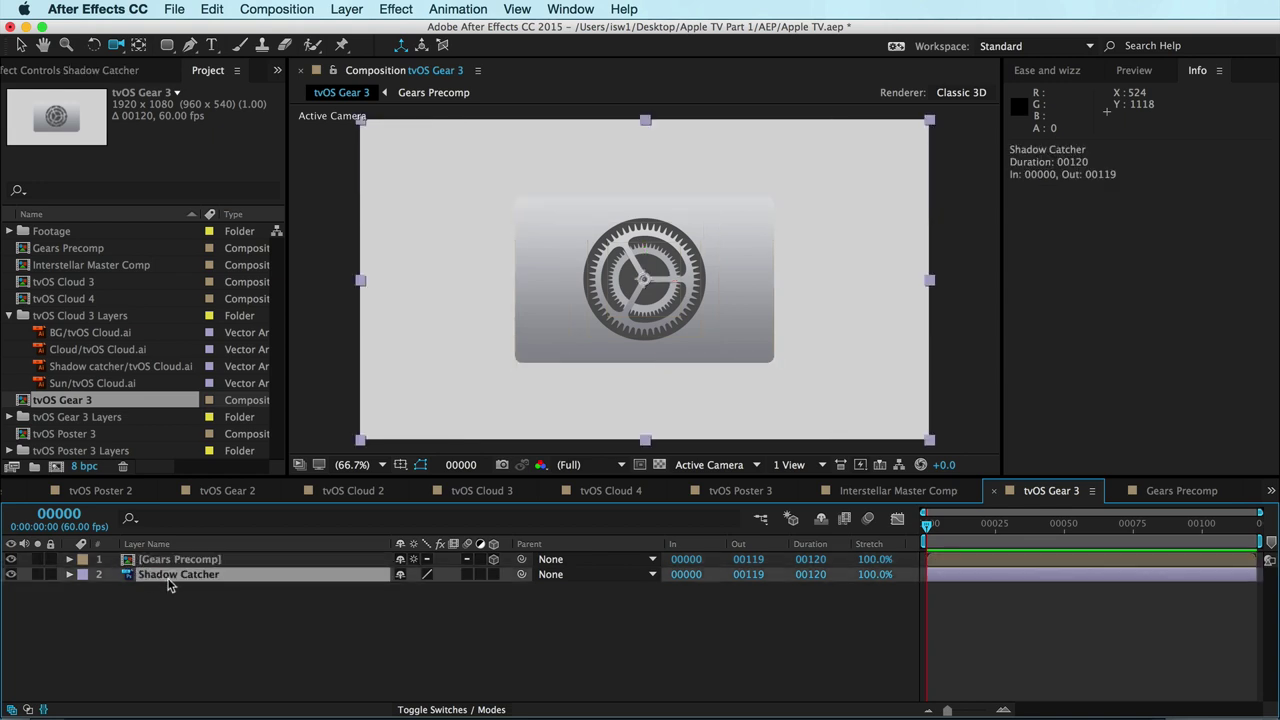
left_click(493, 575)
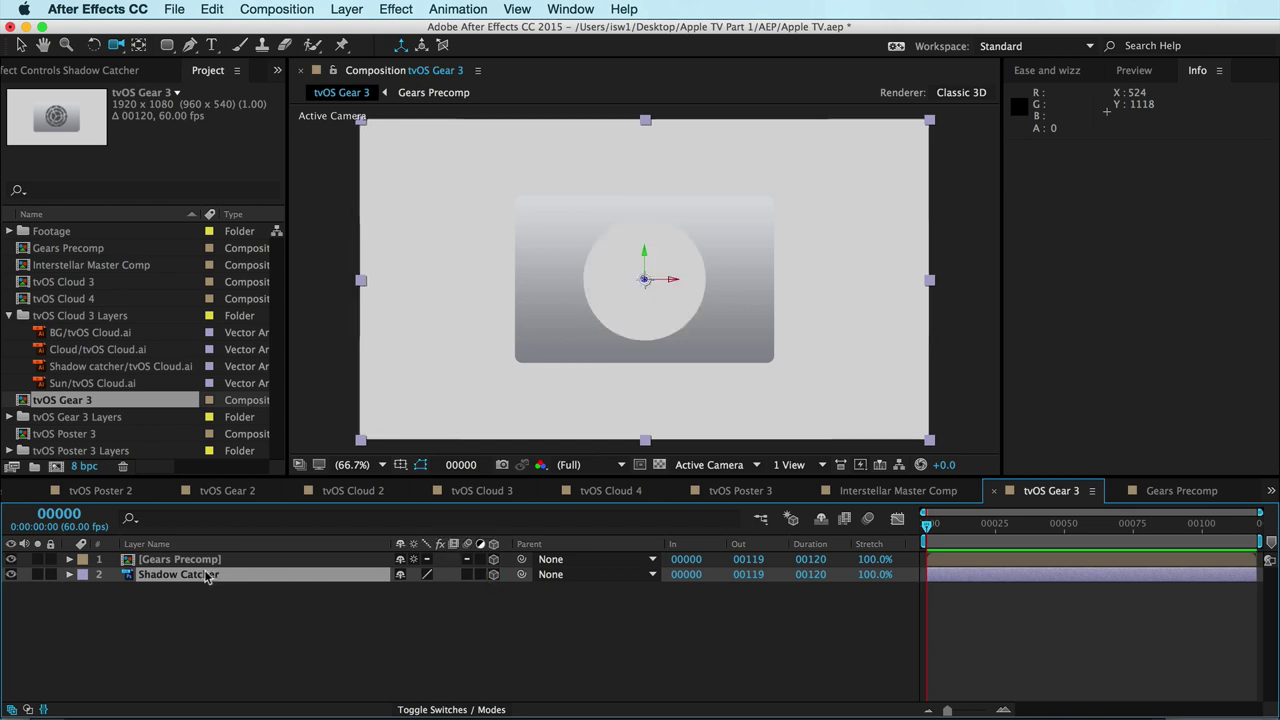
key("p")
left_click_drag(467, 590, 1056, 588)
key("s")
left_click_drag(497, 592, 542, 592)
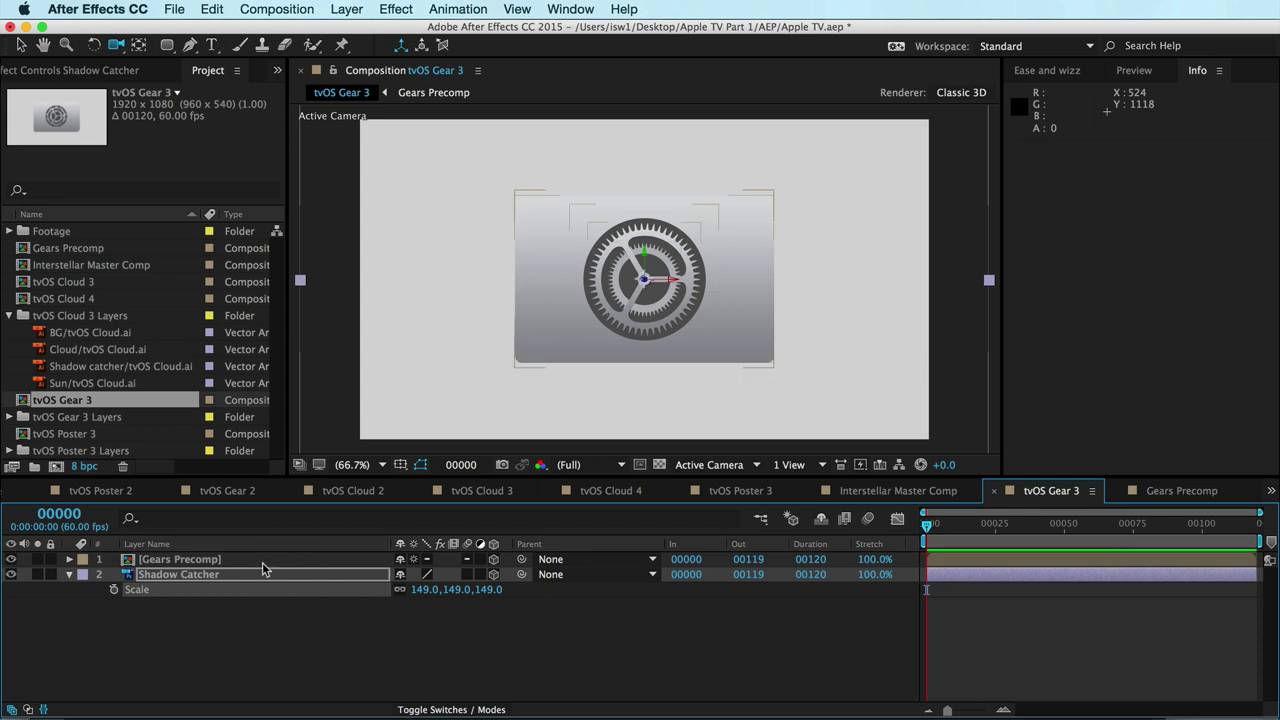
Turn off Accepts Lights in the Shadow Catcher layer's material options.
left_click(70, 576)
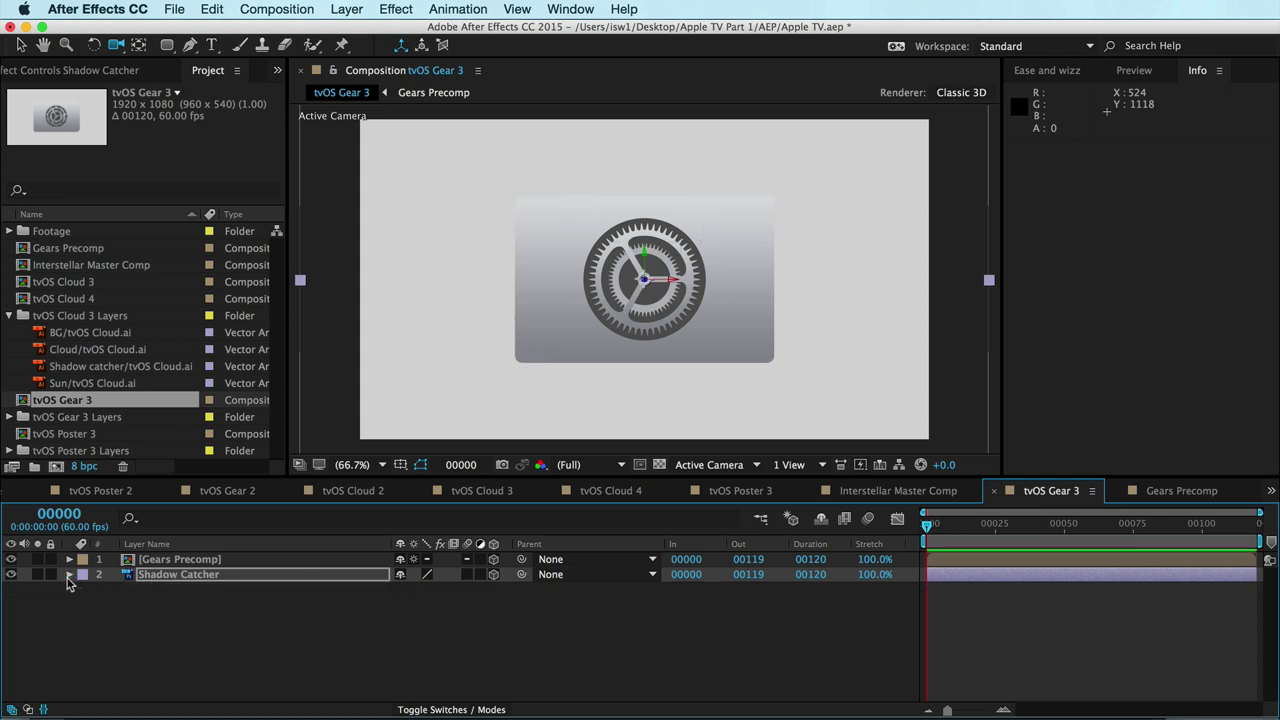
left_click(70, 576)
scroll(122, 688, "down", 1)
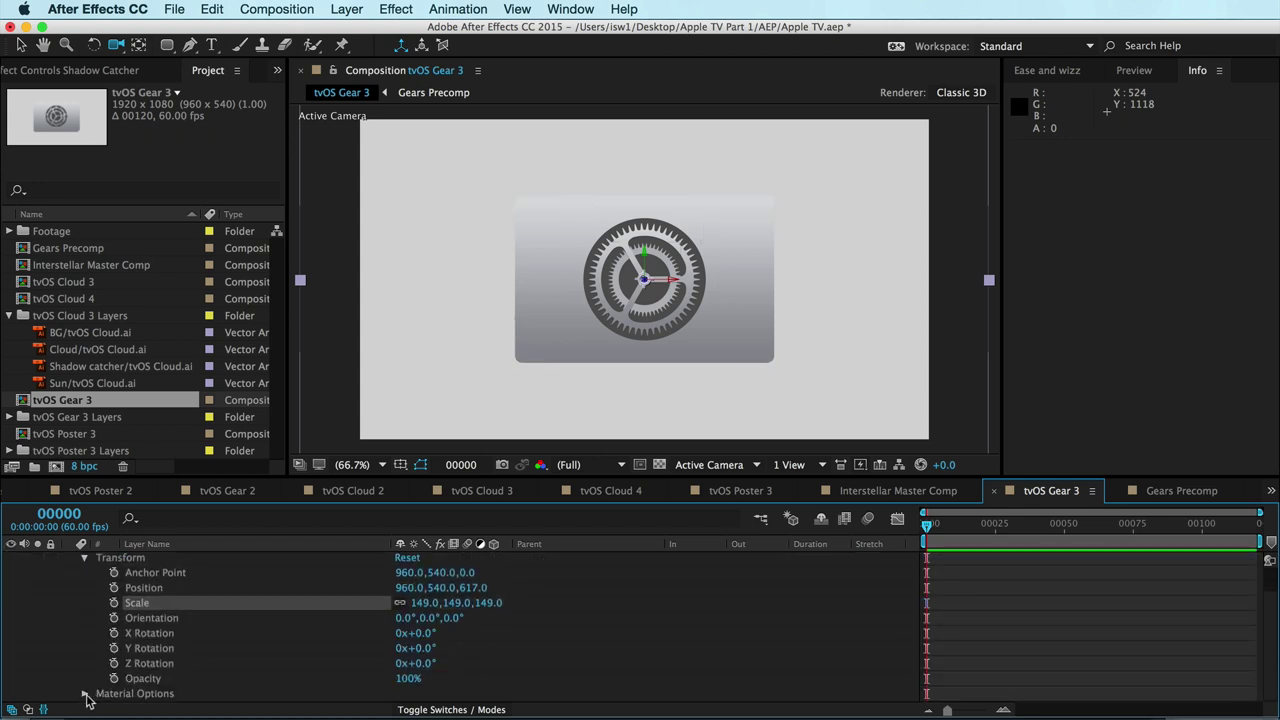
left_click(85, 694)
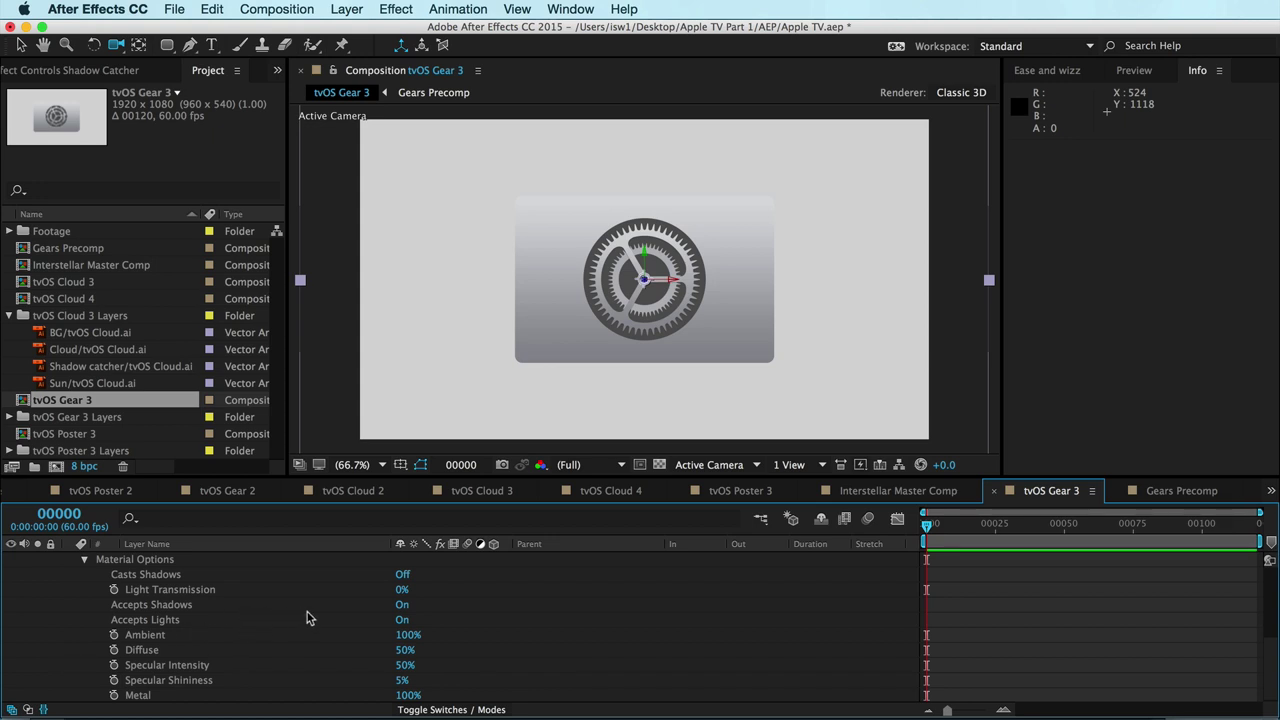
left_click(400, 619)
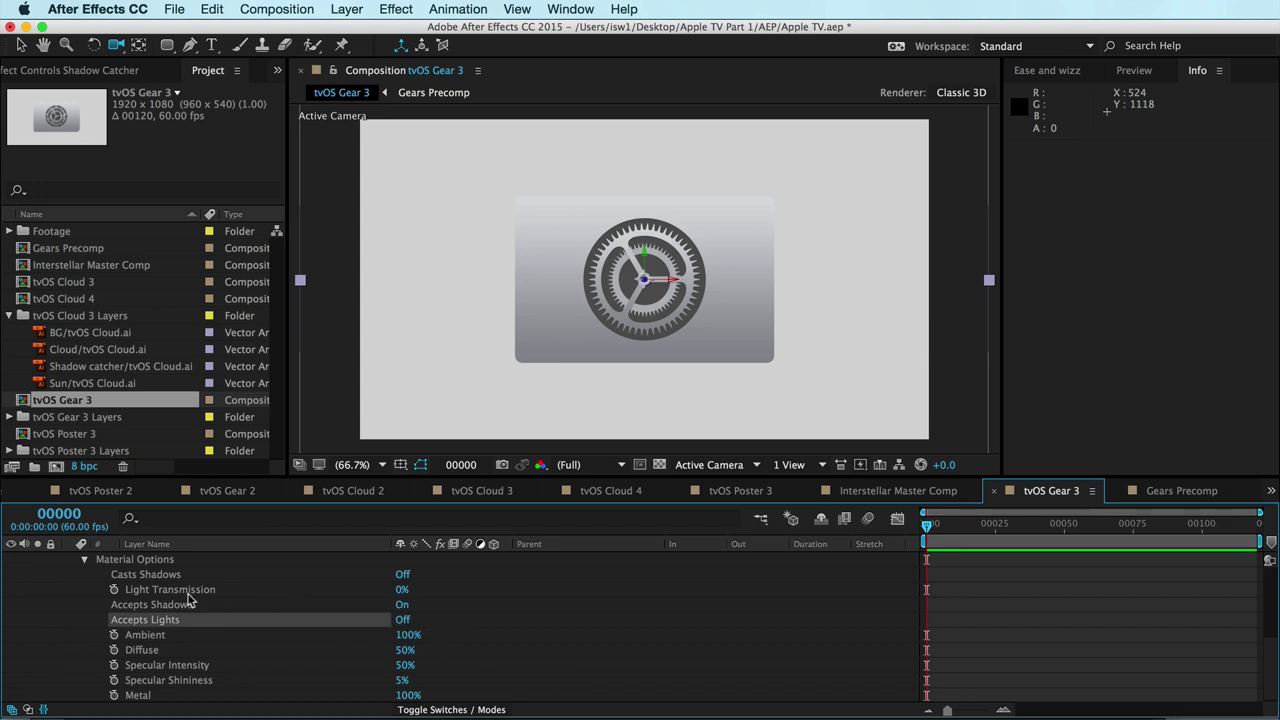
scroll(186, 599, "up", 6)
left_click(85, 590)
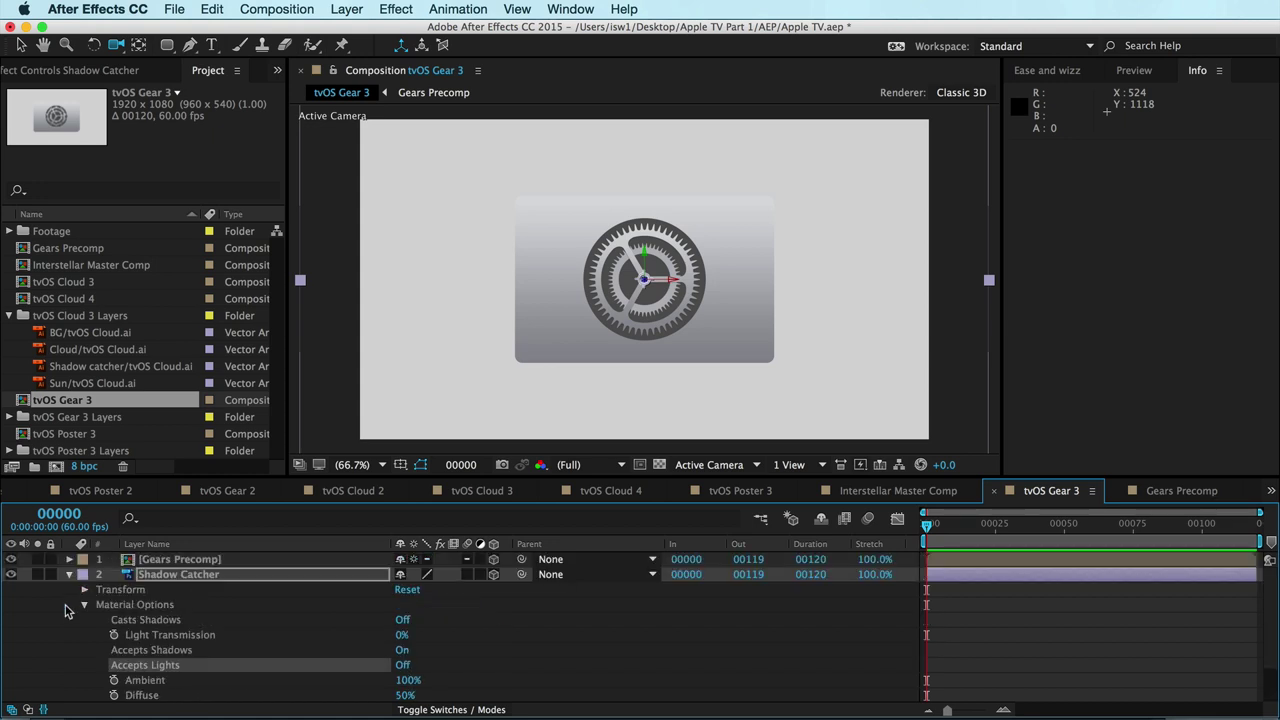
left_click(86, 606)
Add a white point light at 100% intensity with Casts Shadows enabled to the tvOS Gear 3 composition.
right_click(46, 612)
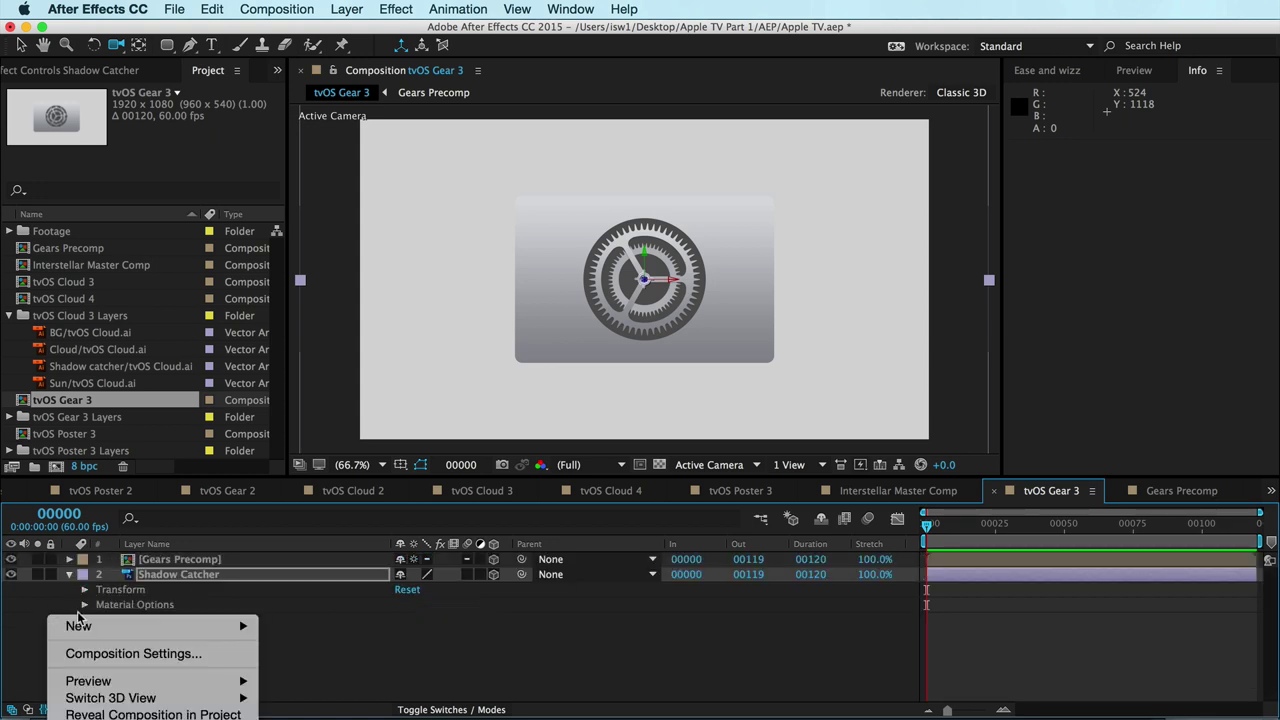
mouse_move(90, 626)
left_click(322, 684)
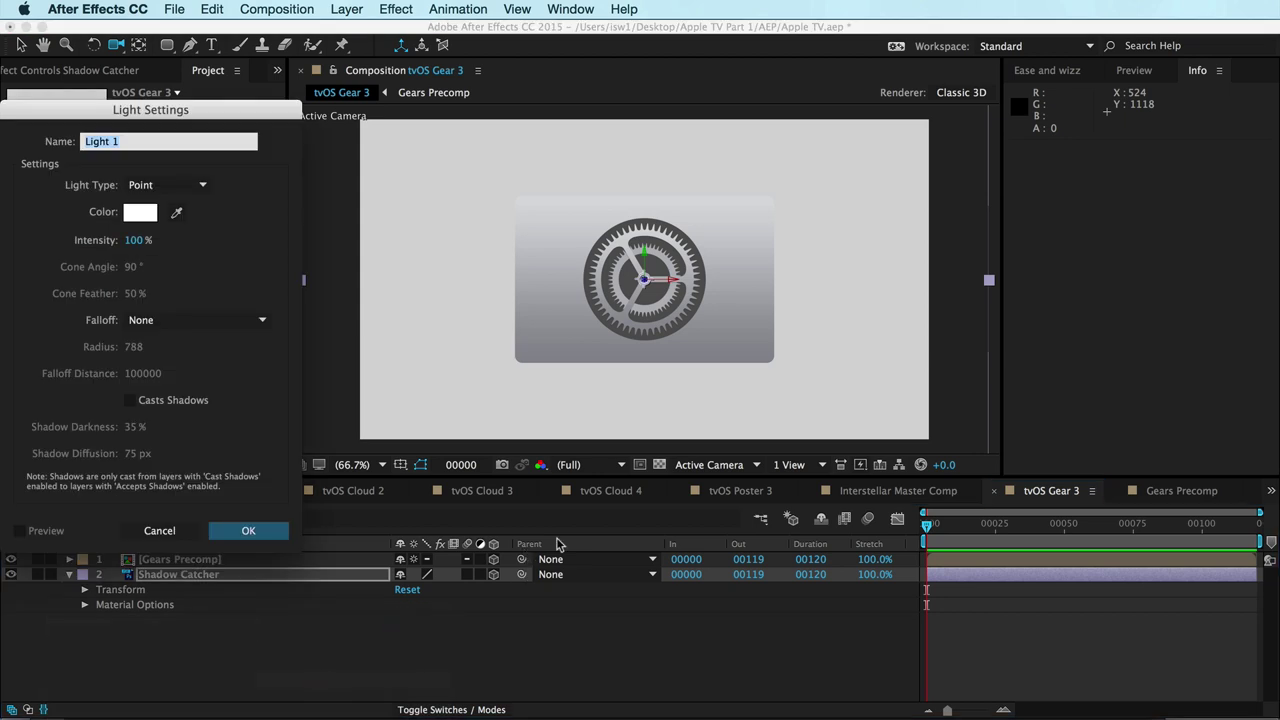
left_click(153, 404)
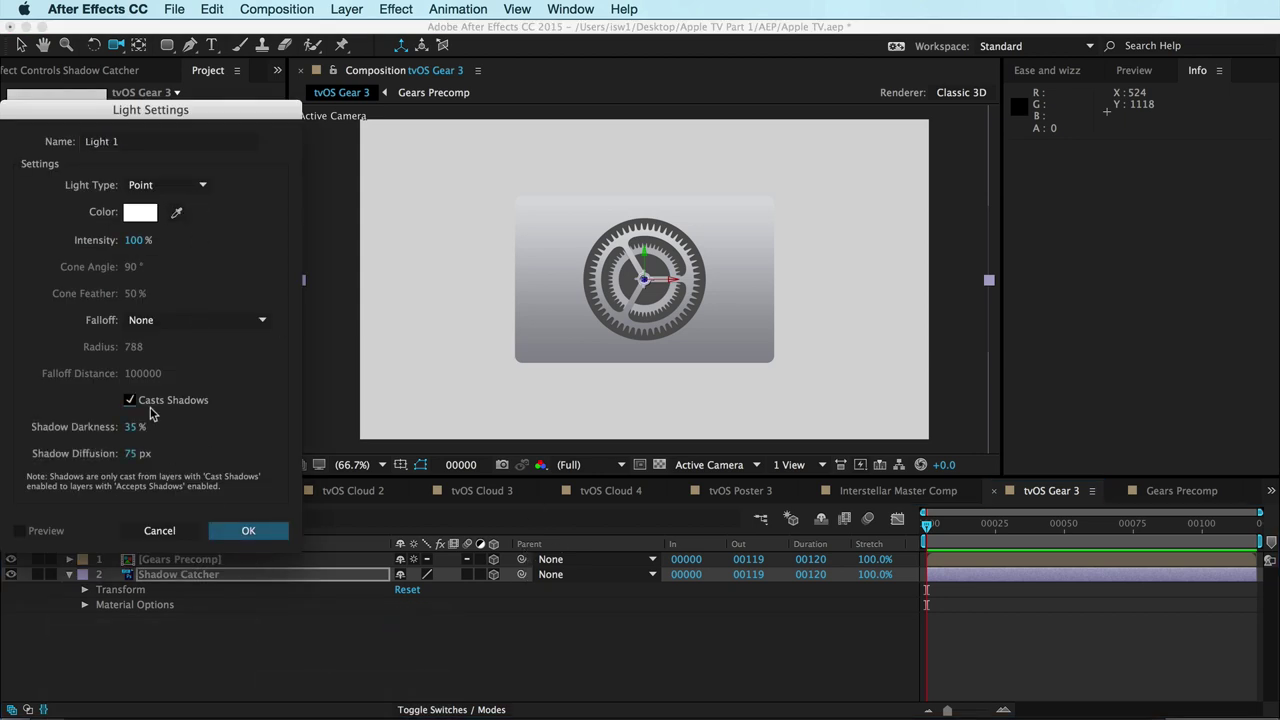
left_click(248, 530)
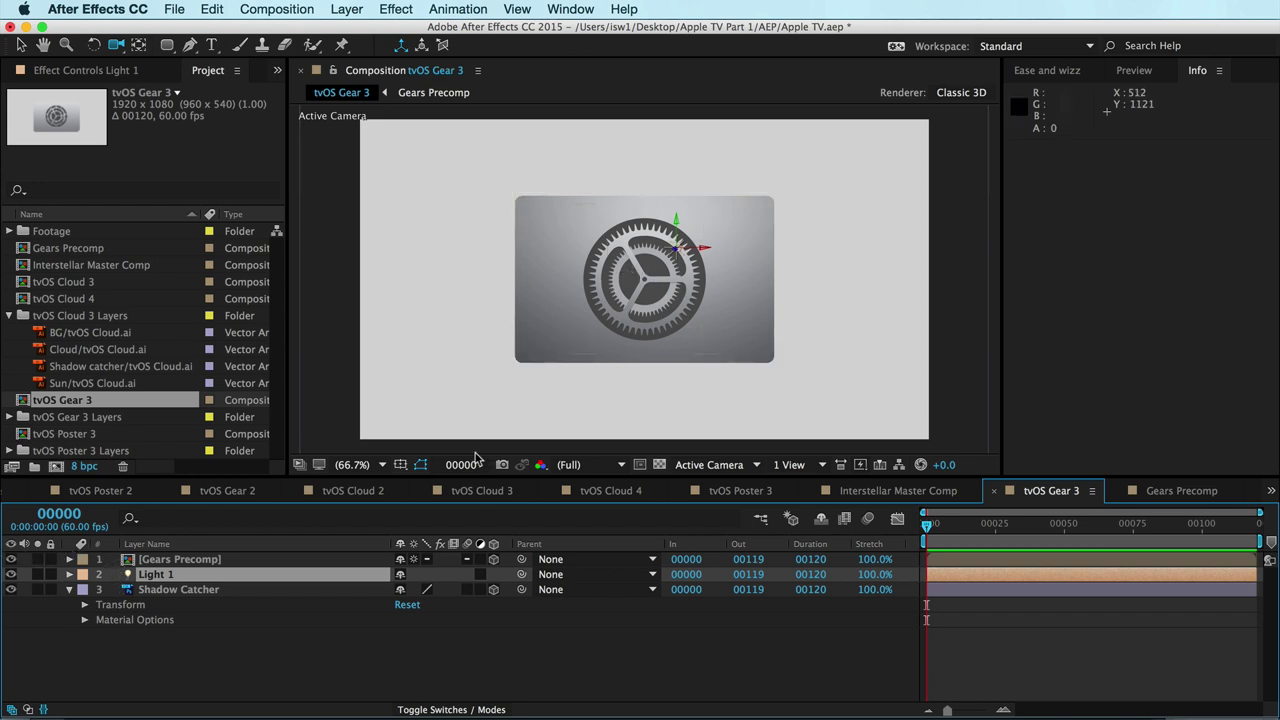
In the Gears Precomp composition, turn Accepts Lights off and Casts Shadows on for all four layers.
key("v")
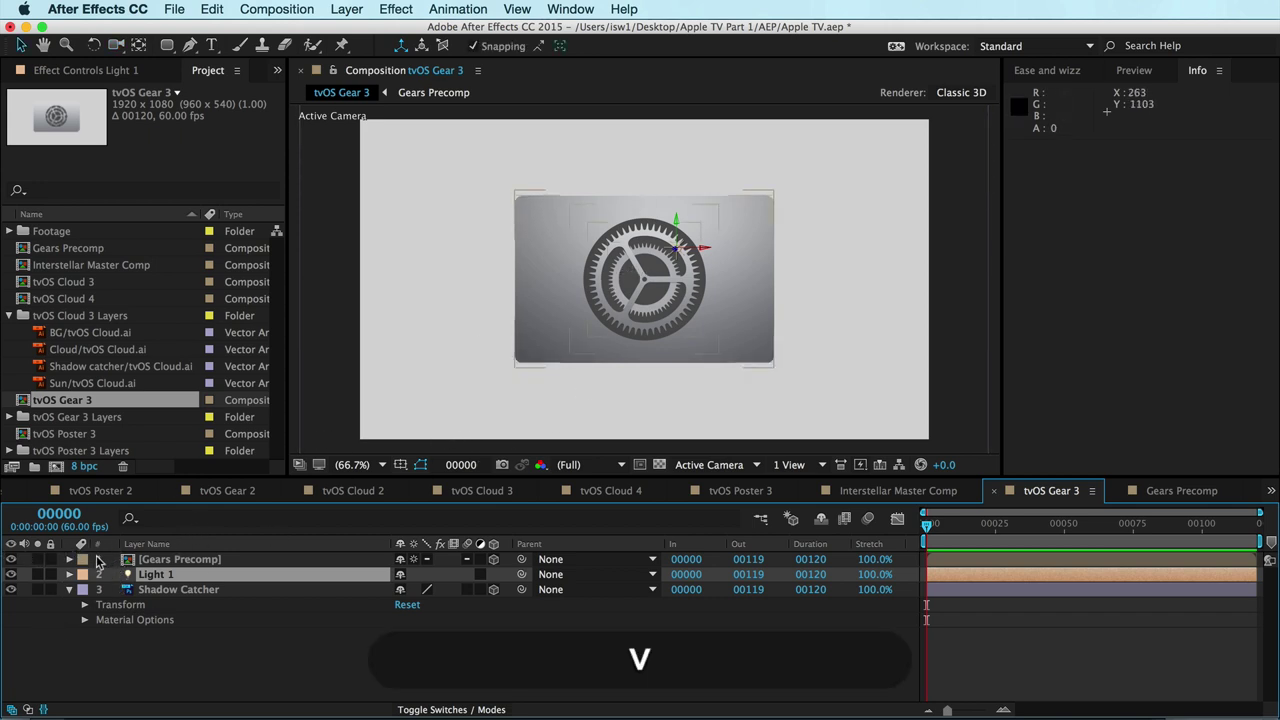
double_click(135, 561)
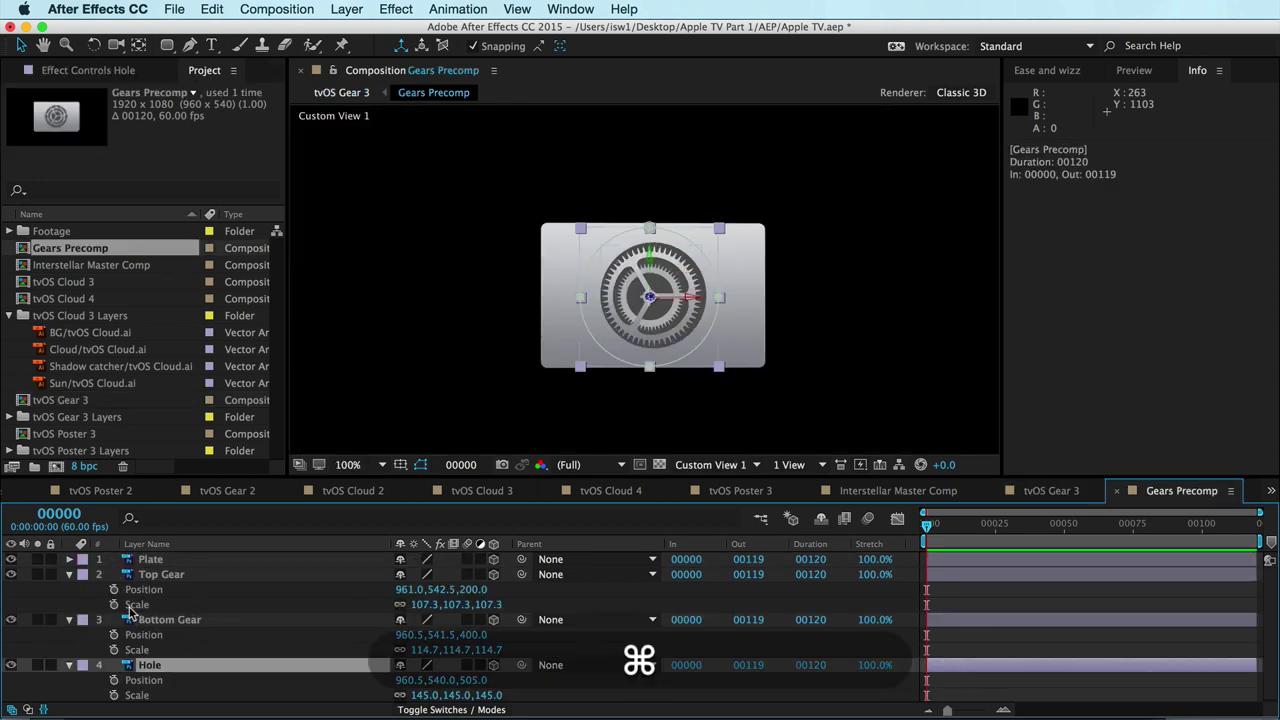
key("super+a")
left_click(69, 576)
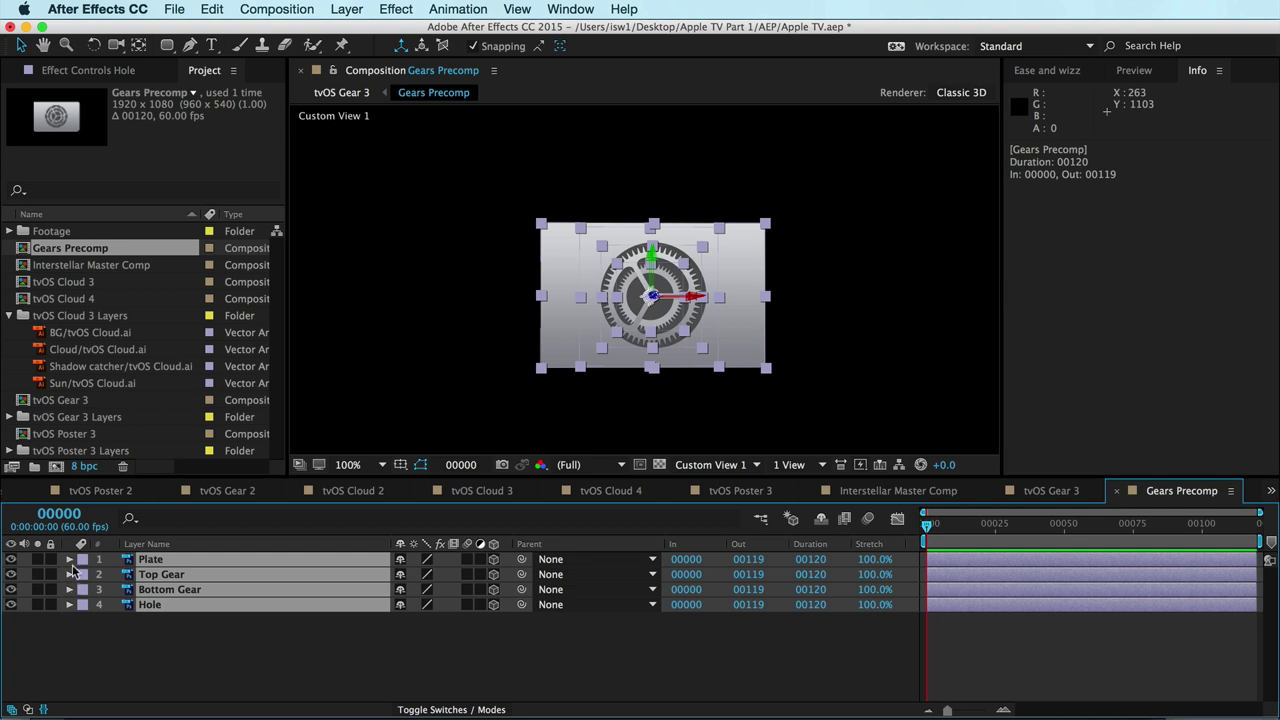
left_click(69, 560)
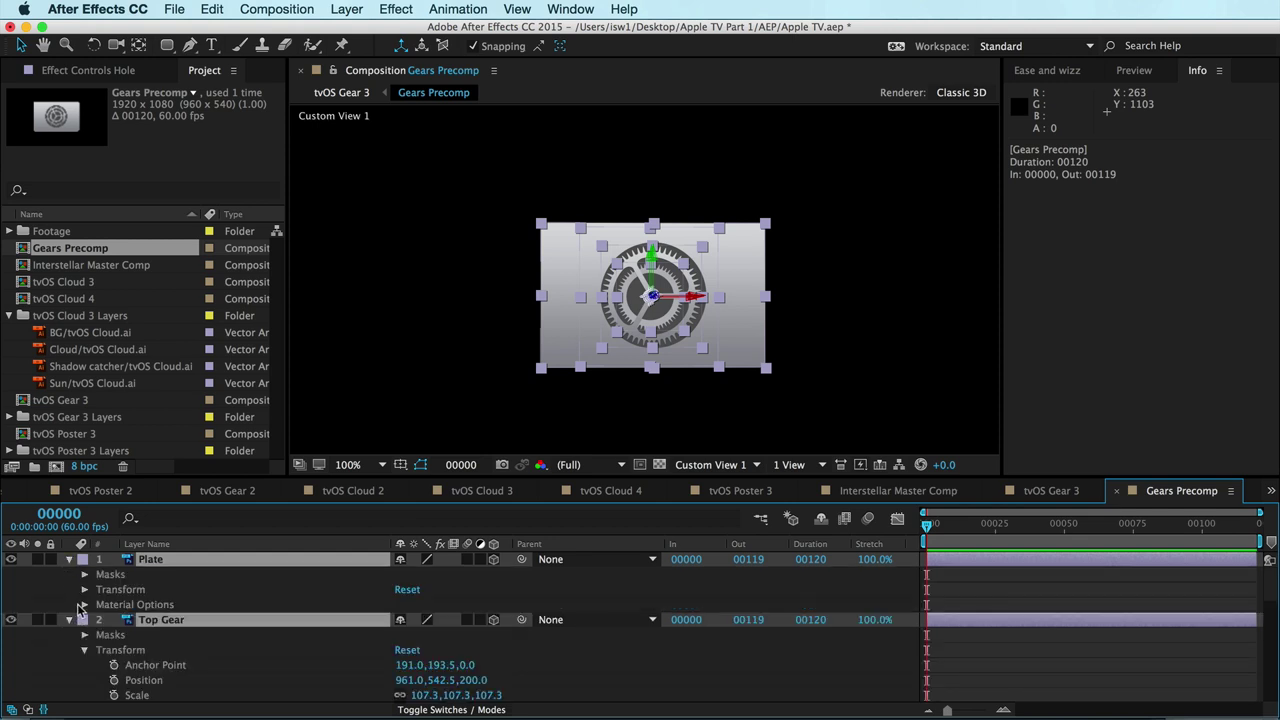
left_click(85, 605)
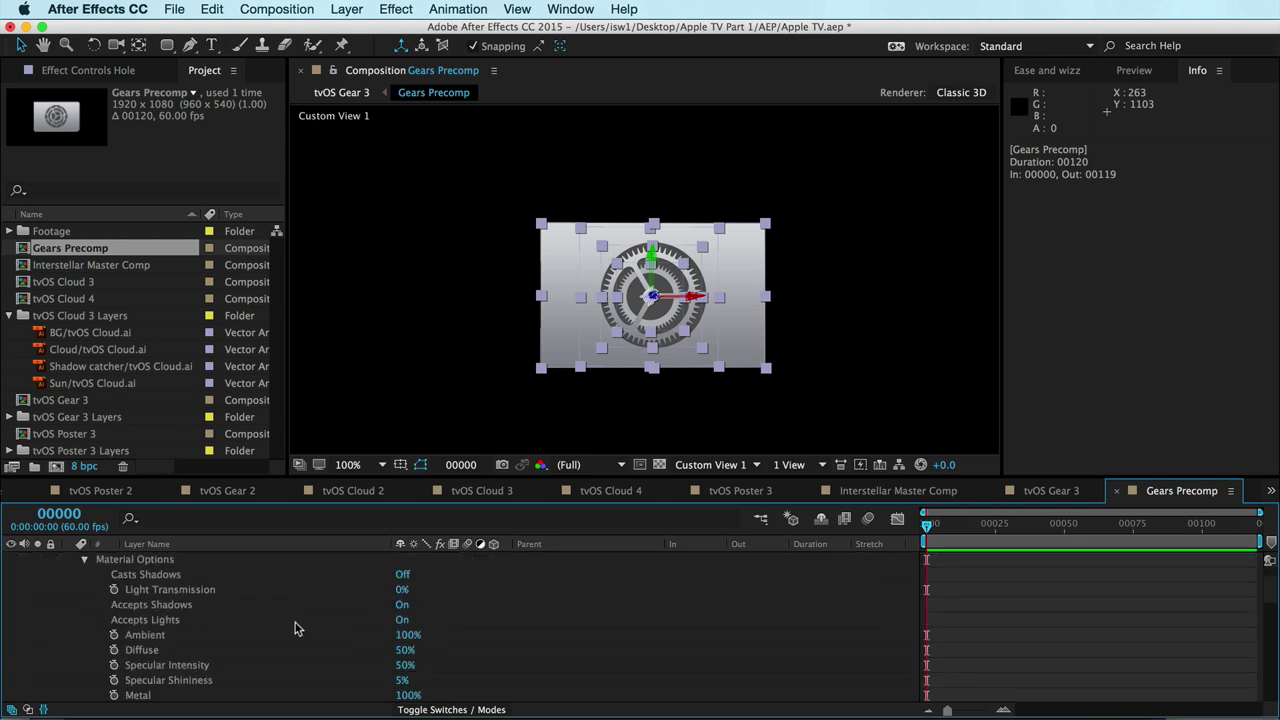
left_click(400, 620)
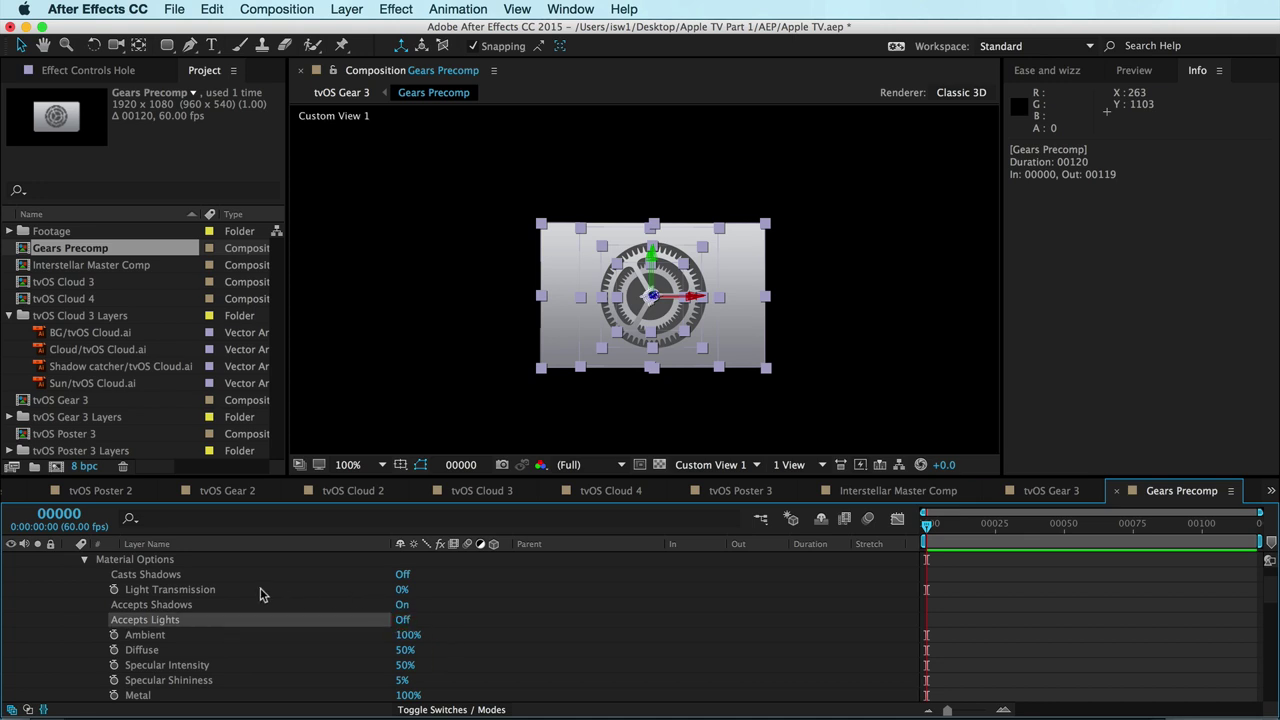
left_click(400, 574)
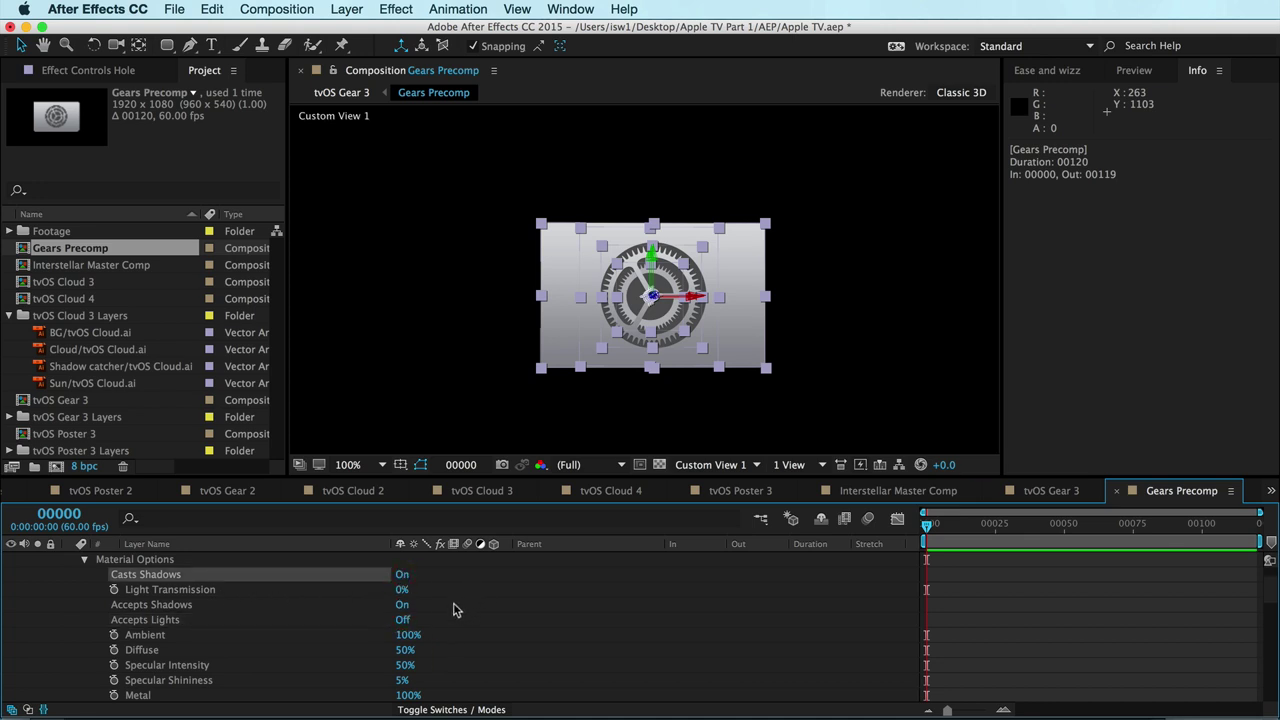
Examine the gear layers' cast shadows in the tvOS Gear 3 composition from Custom View 1.
left_click(1045, 491)
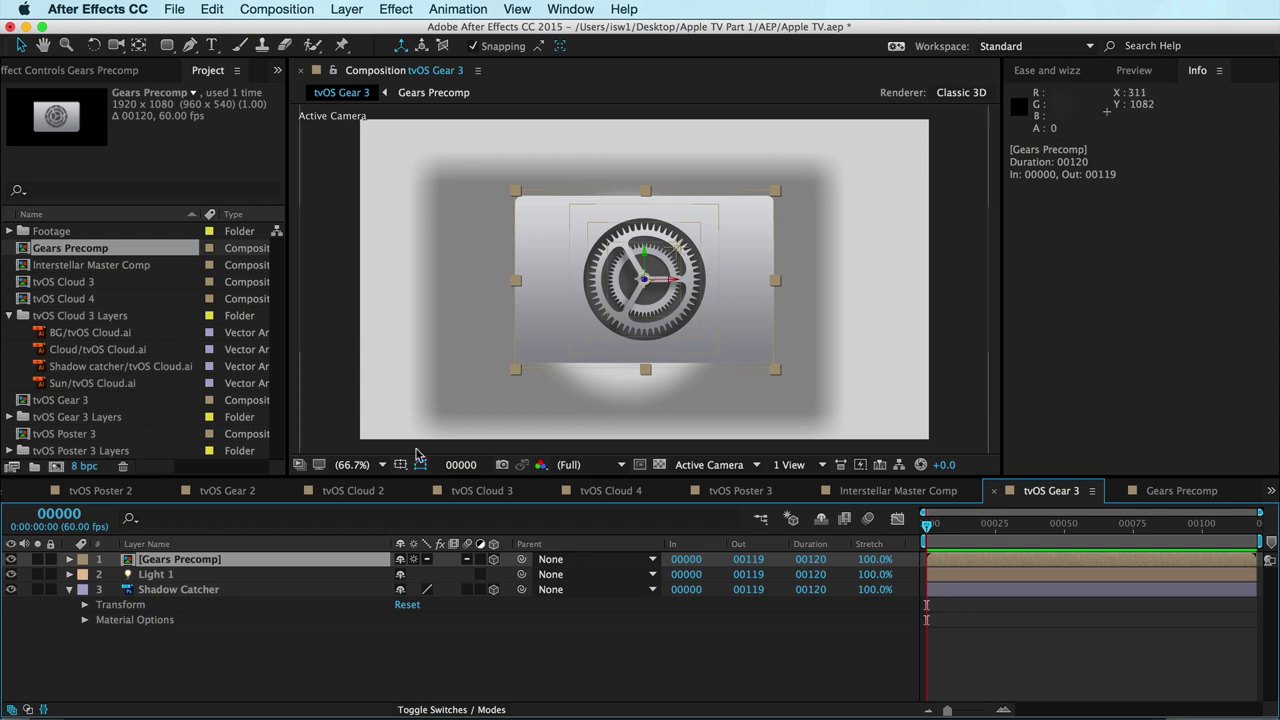
key("comma")
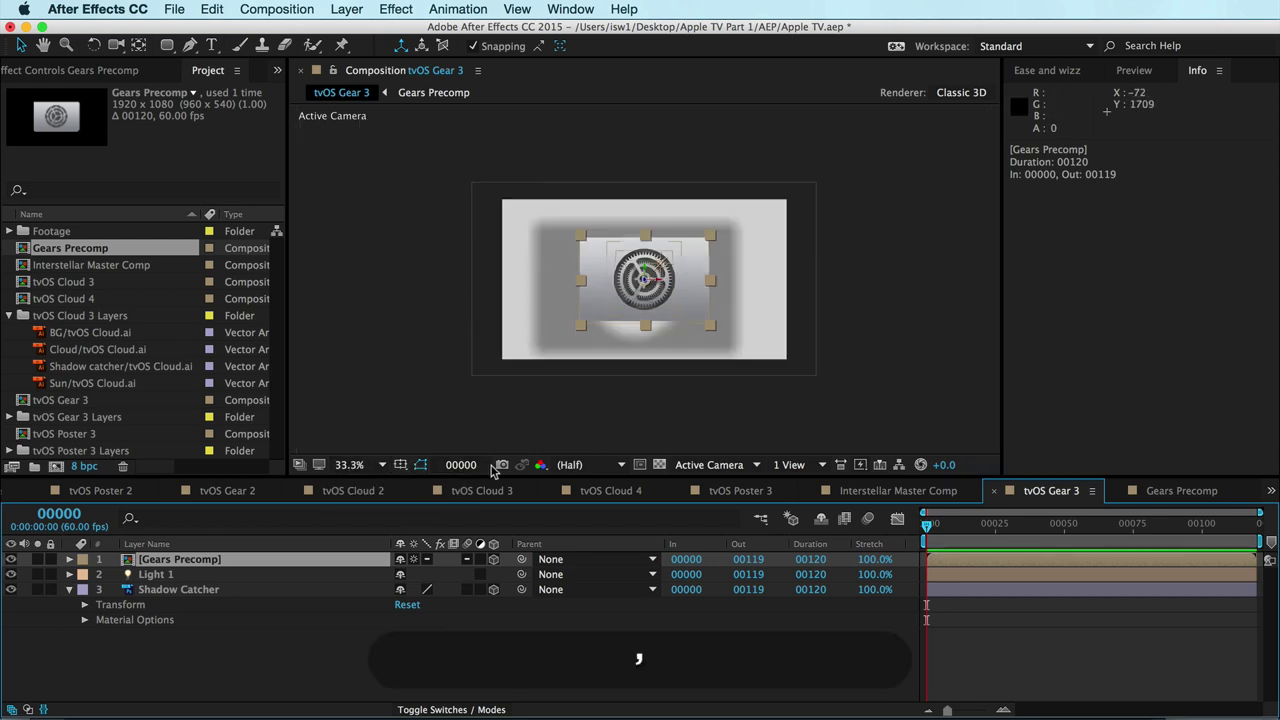
key("shift+super+a")
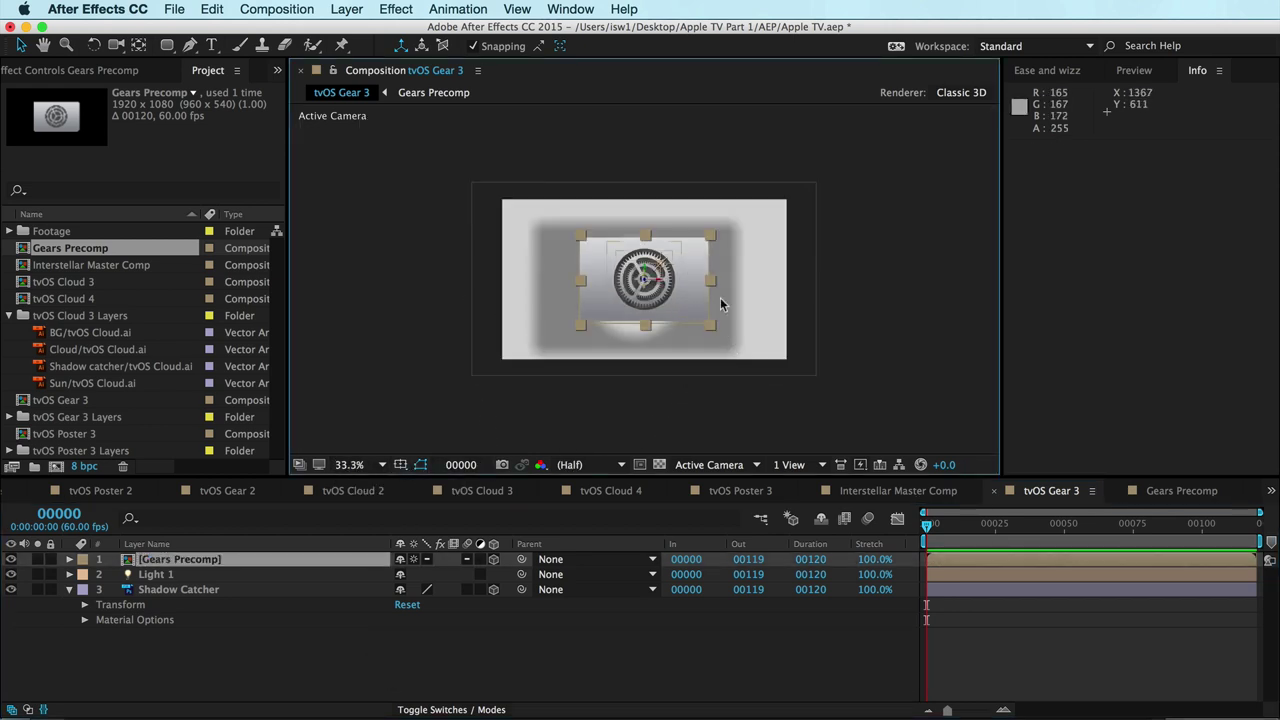
left_click(750, 466)
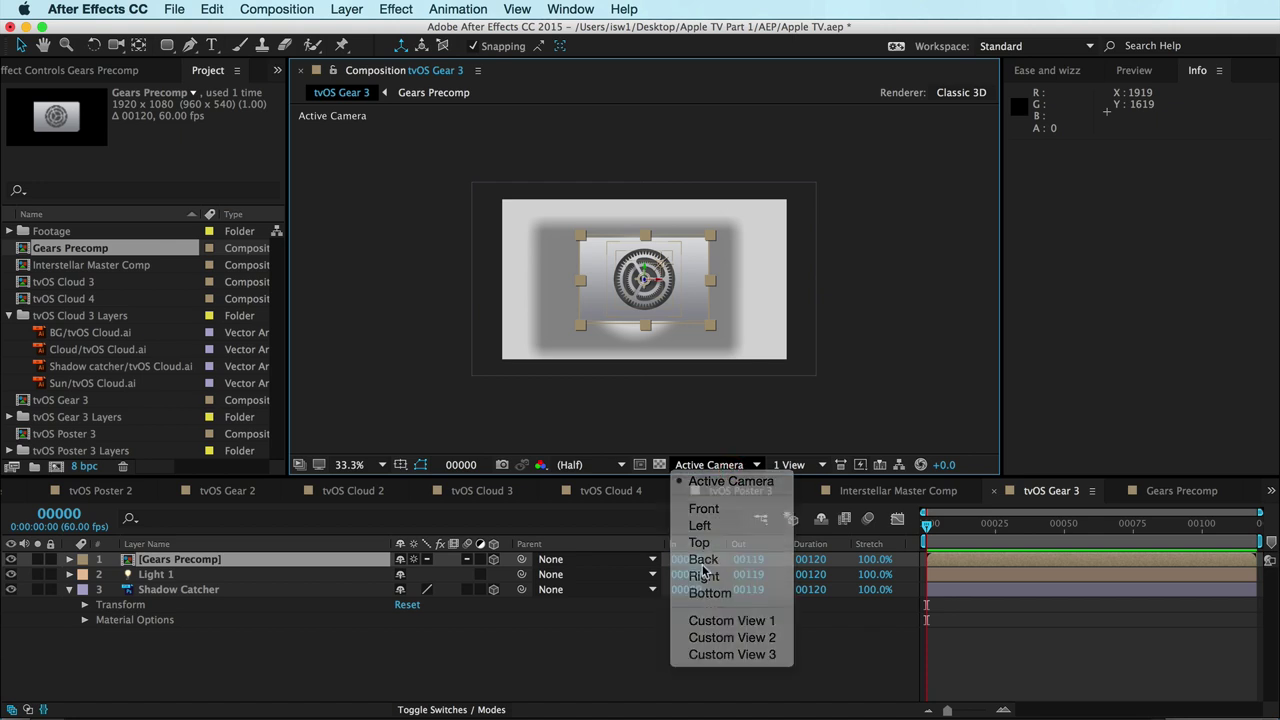
left_click(725, 617)
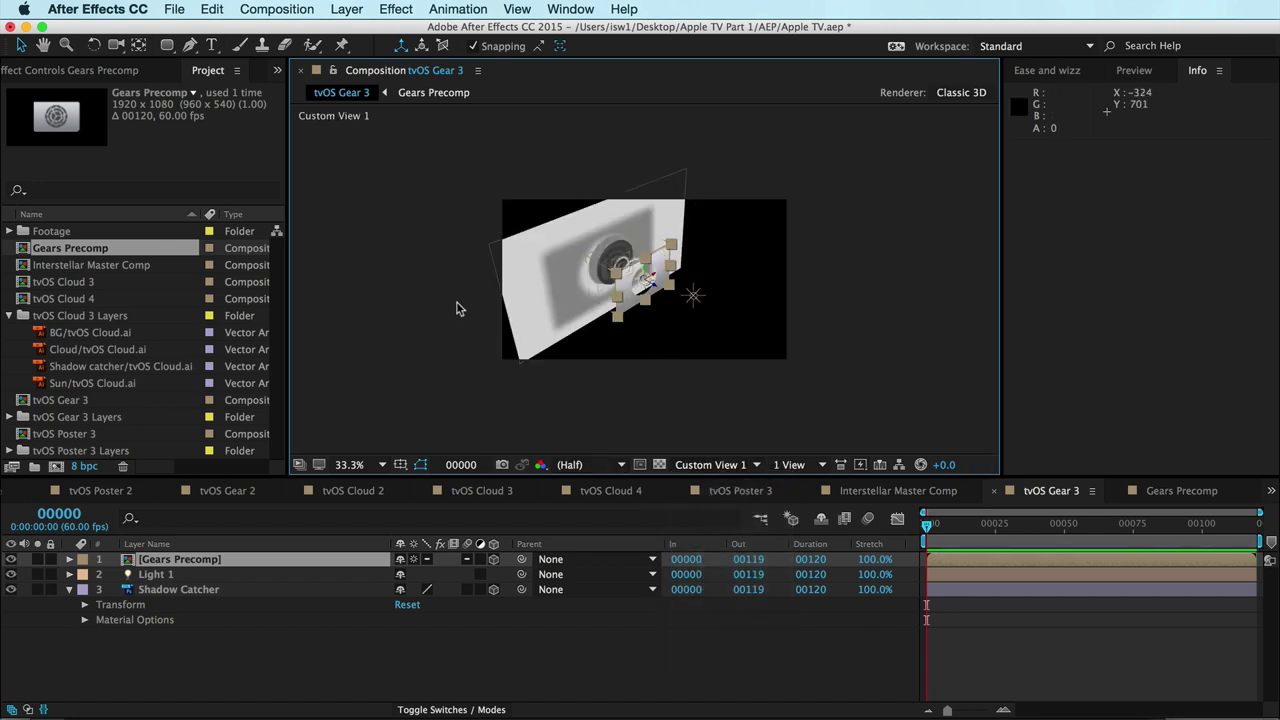
key("period")
key("period")
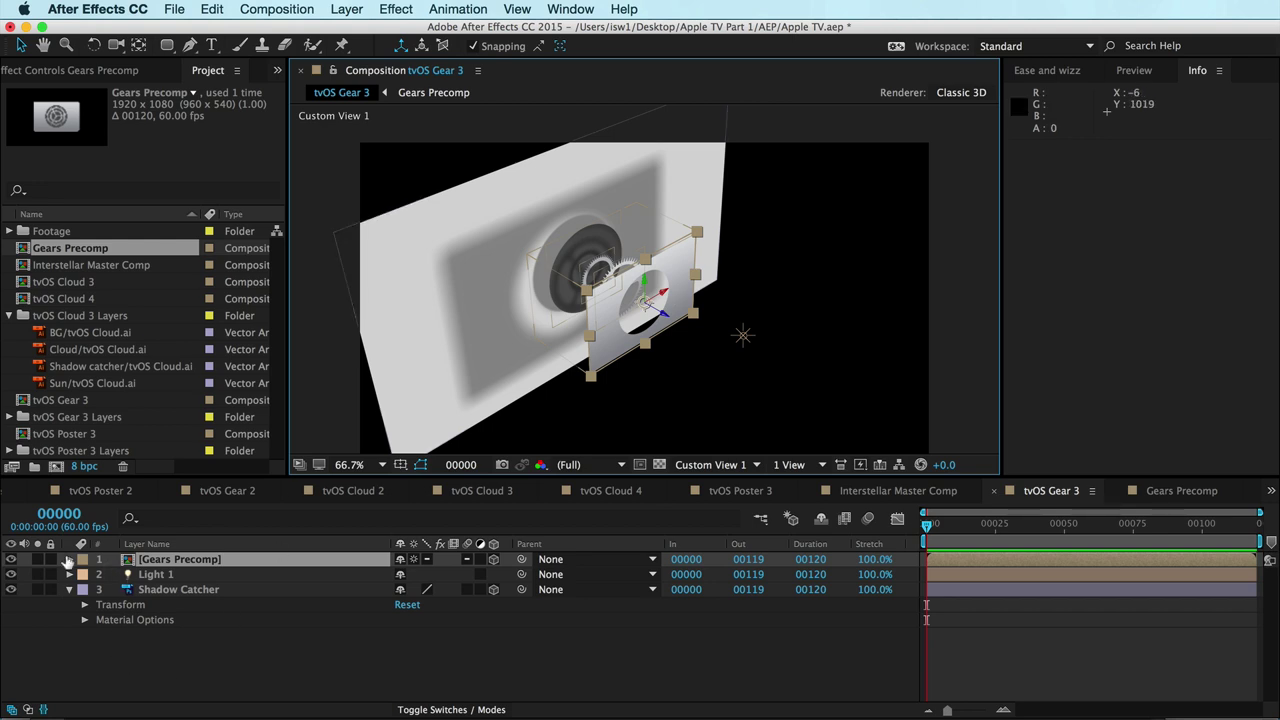
left_click(11, 559)
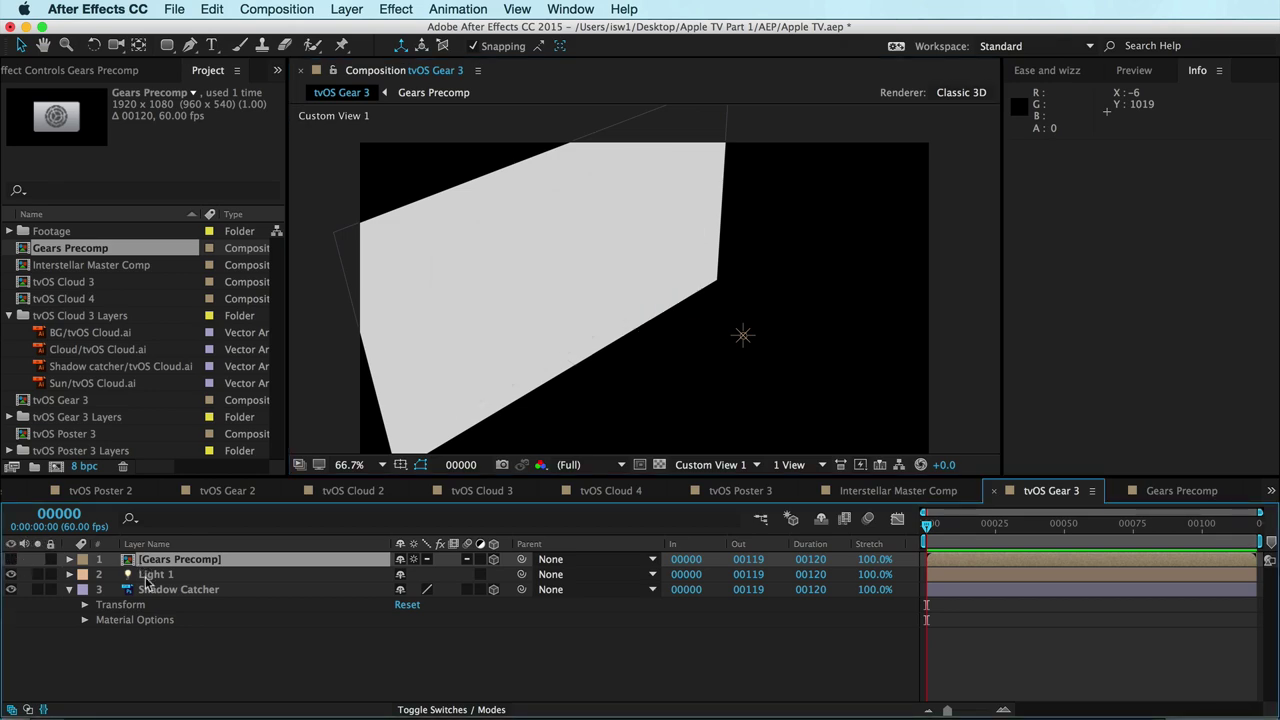
right_click(133, 566)
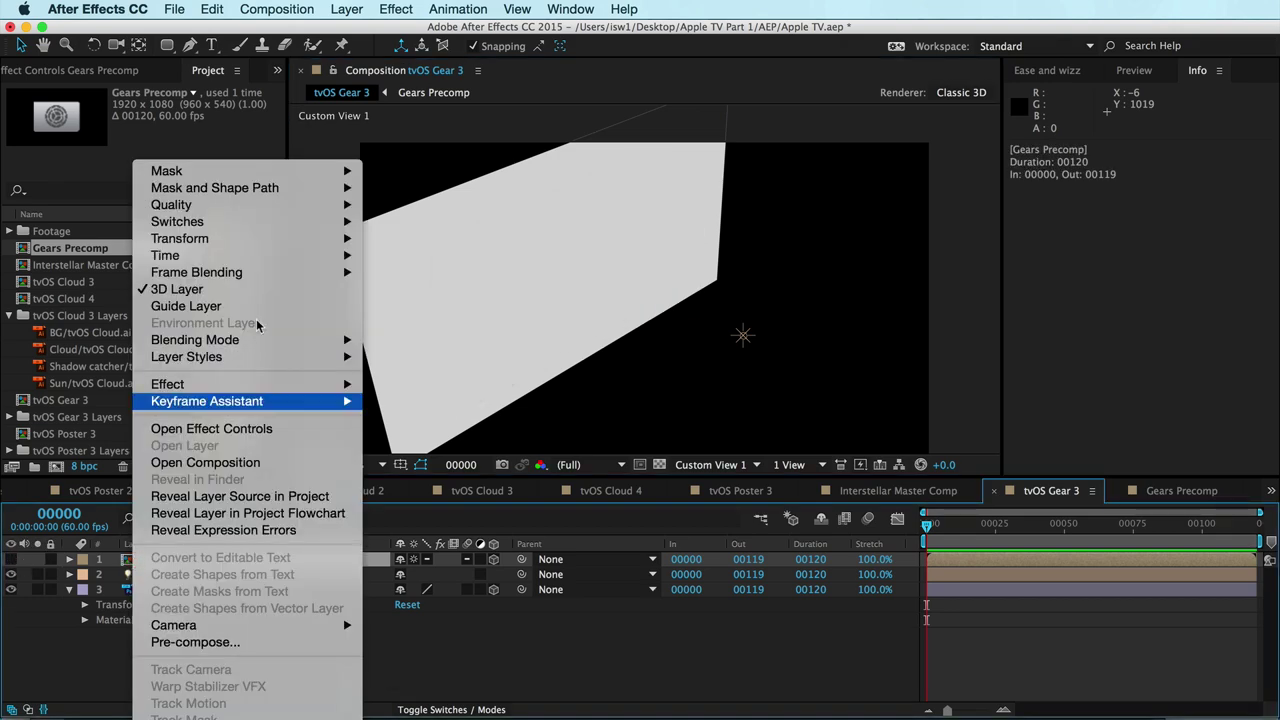
mouse_move(247, 356)
key("Escape")
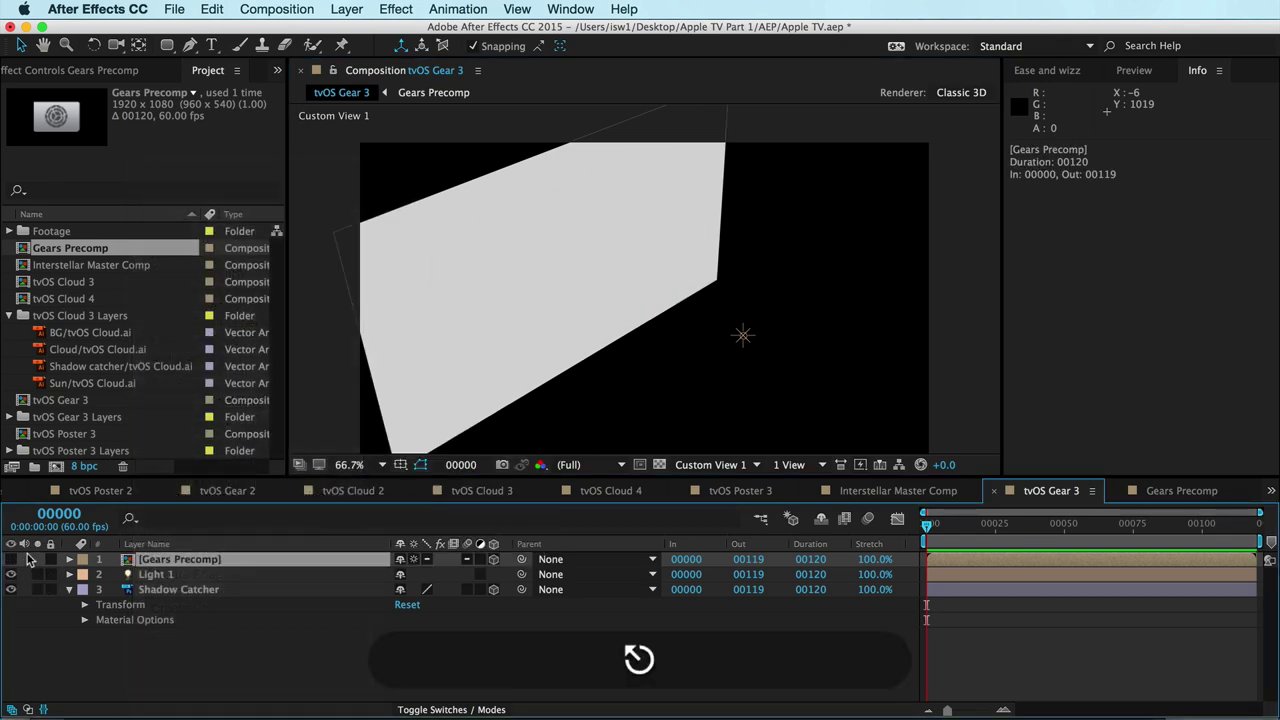
left_click(11, 559)
Hide Light 1 and add a Drop Shadow layer style to the Gears Precomp layer.
left_click(140, 575)
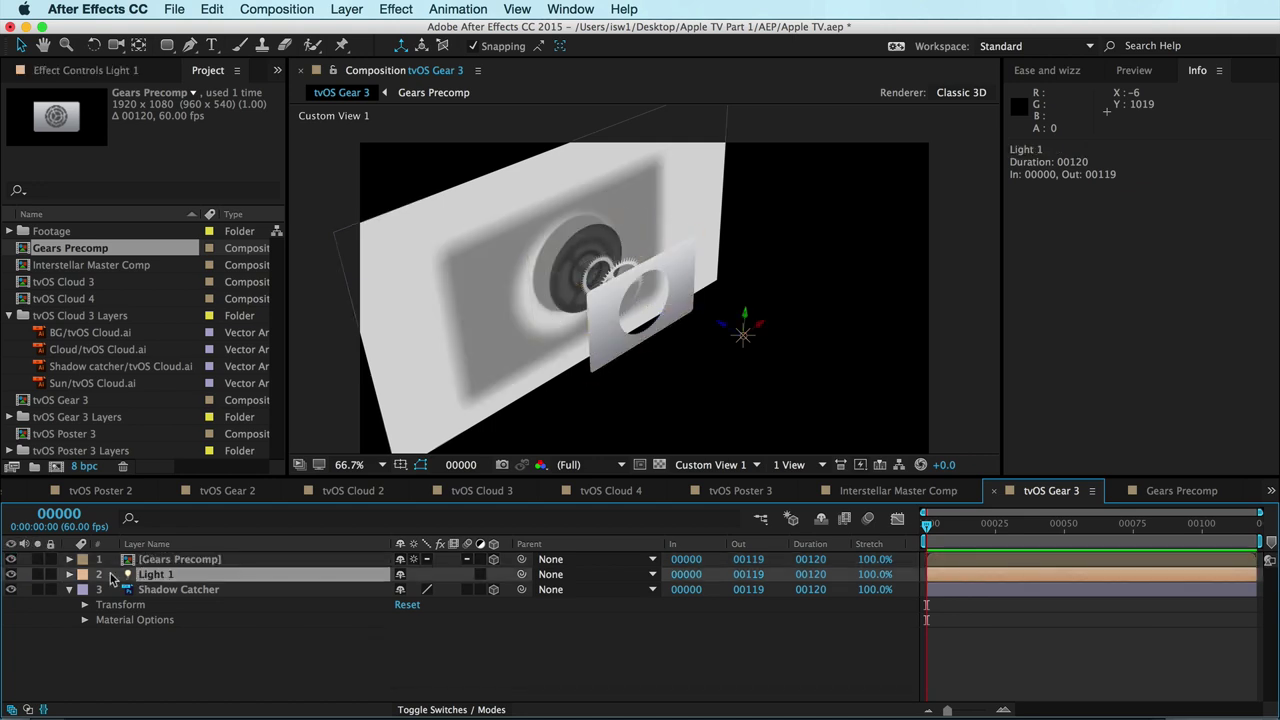
left_click(11, 574)
right_click(122, 562)
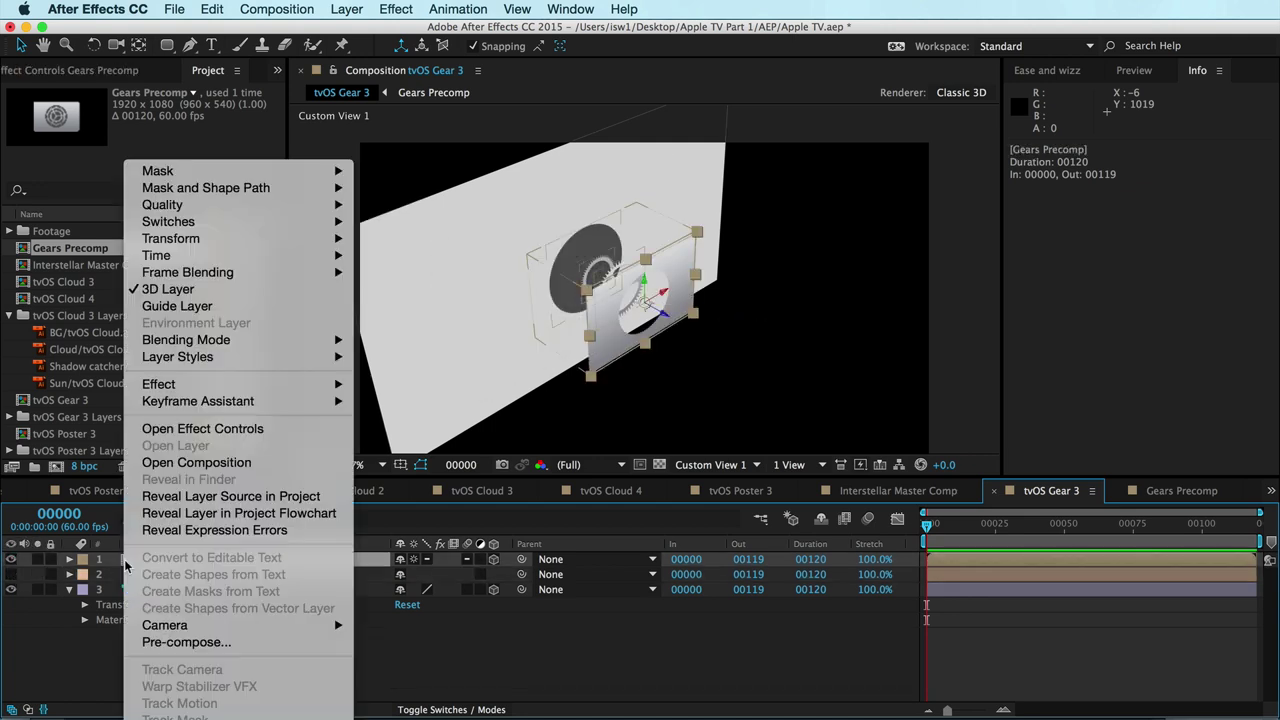
mouse_move(230, 358)
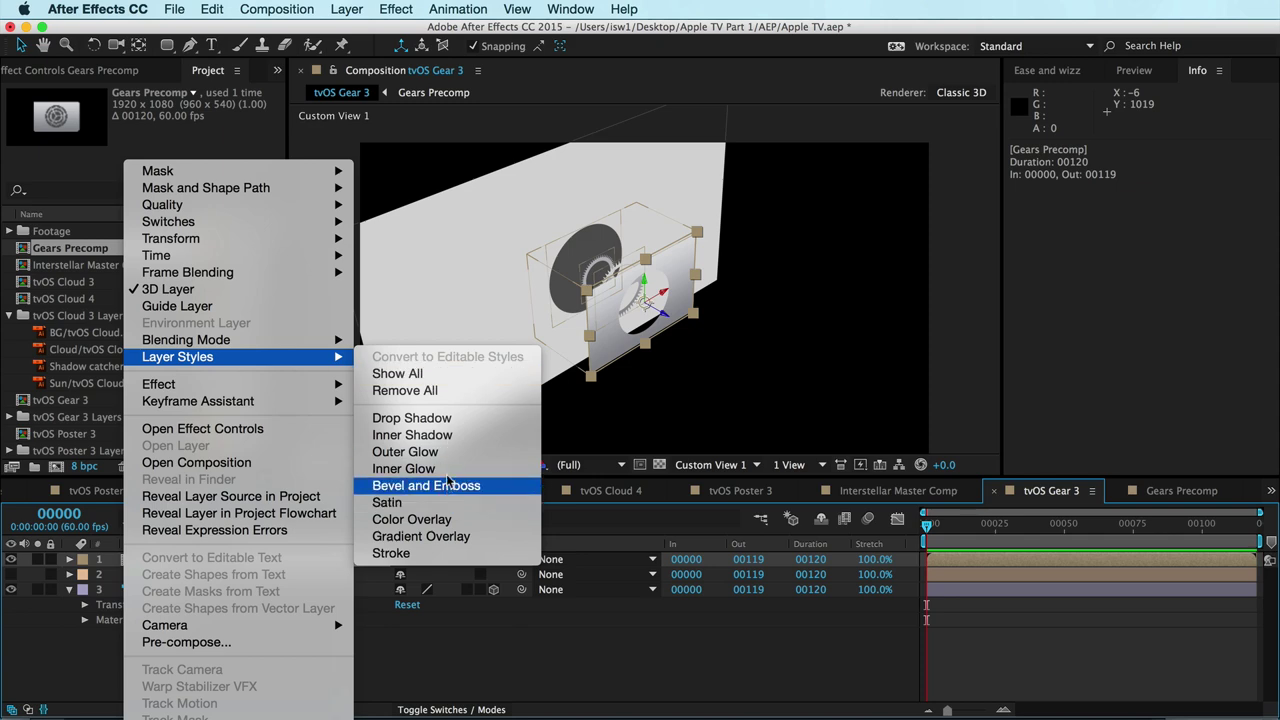
left_click(456, 419)
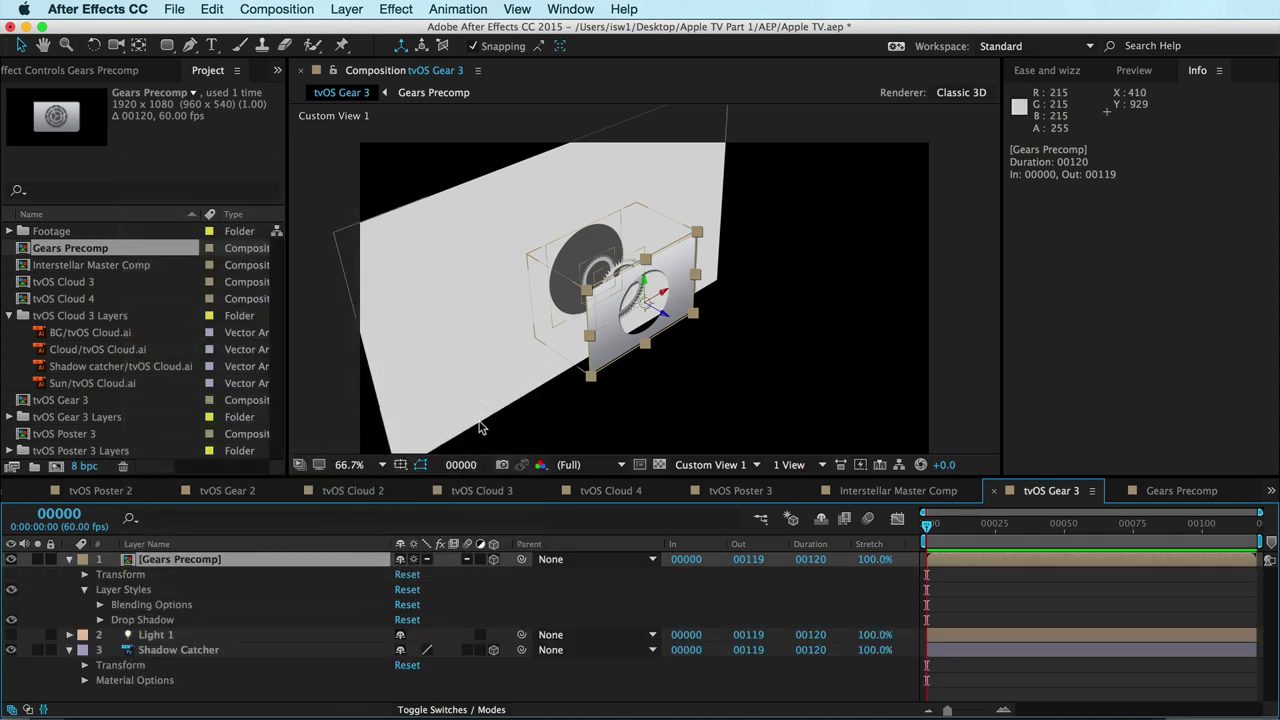
Try a Drop Shadow distance of 42 on the Gears Precomp layer and undo the change.
left_click(100, 620)
scroll(130, 632, "down", 2)
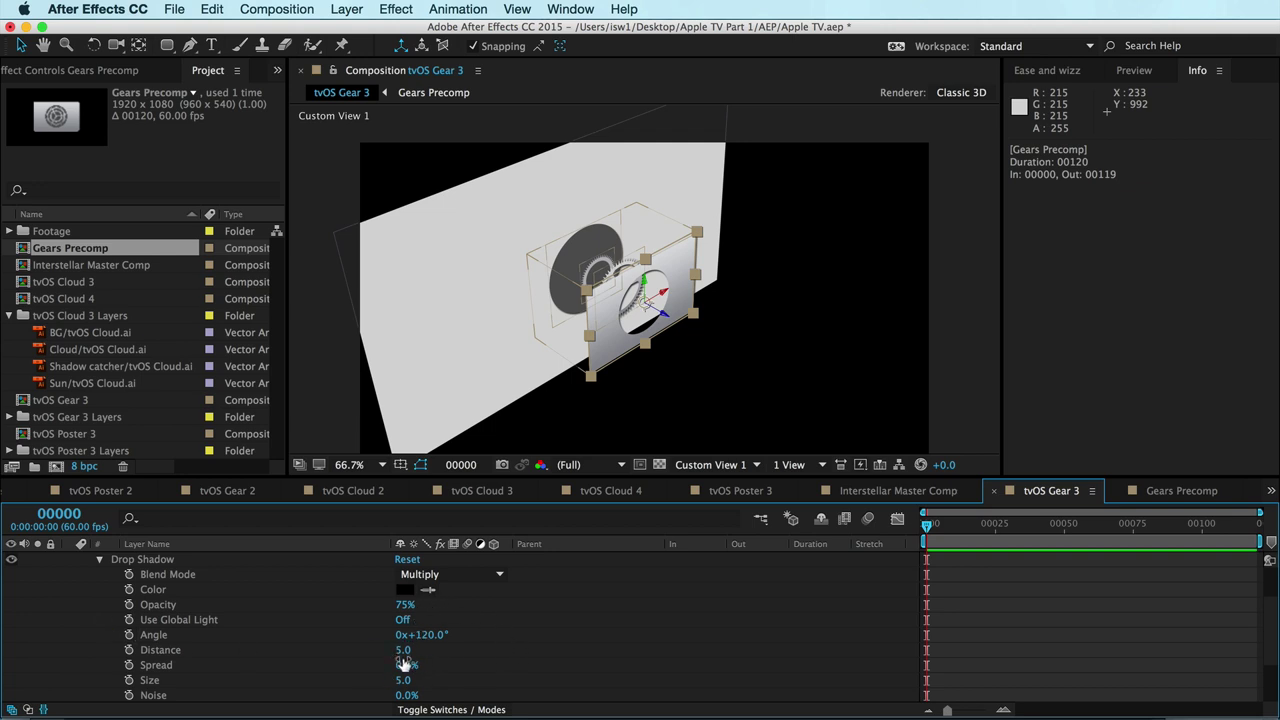
left_click_drag(401, 652, 427, 649)
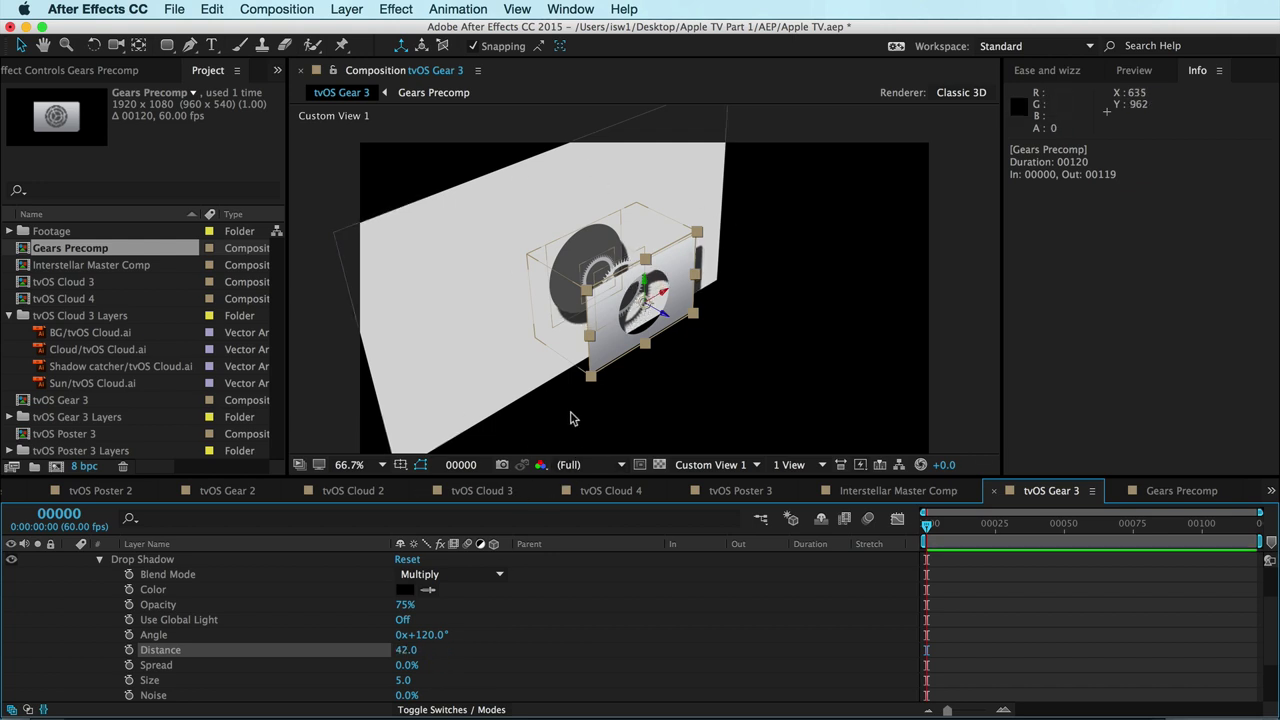
key("super+z")
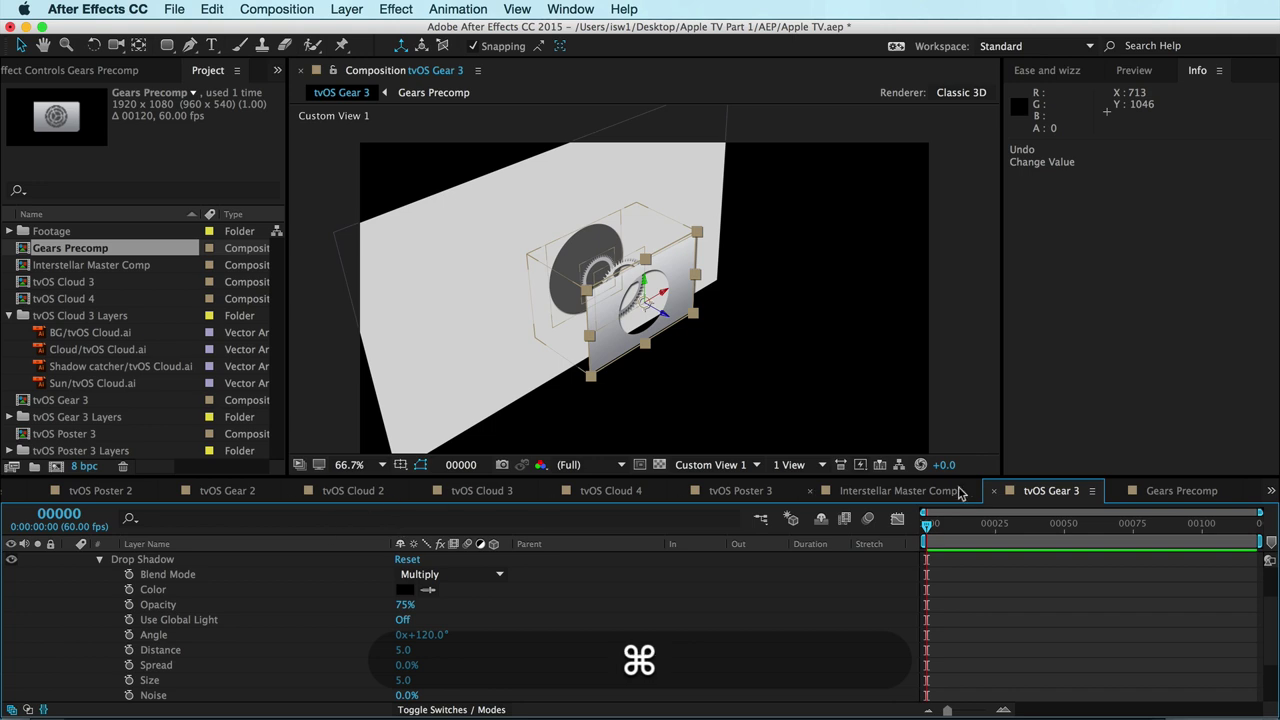
Preview the wiggling poster and its drop shadow in the Interstellar Master Comp composition, starting from frame 27.
left_click(903, 495)
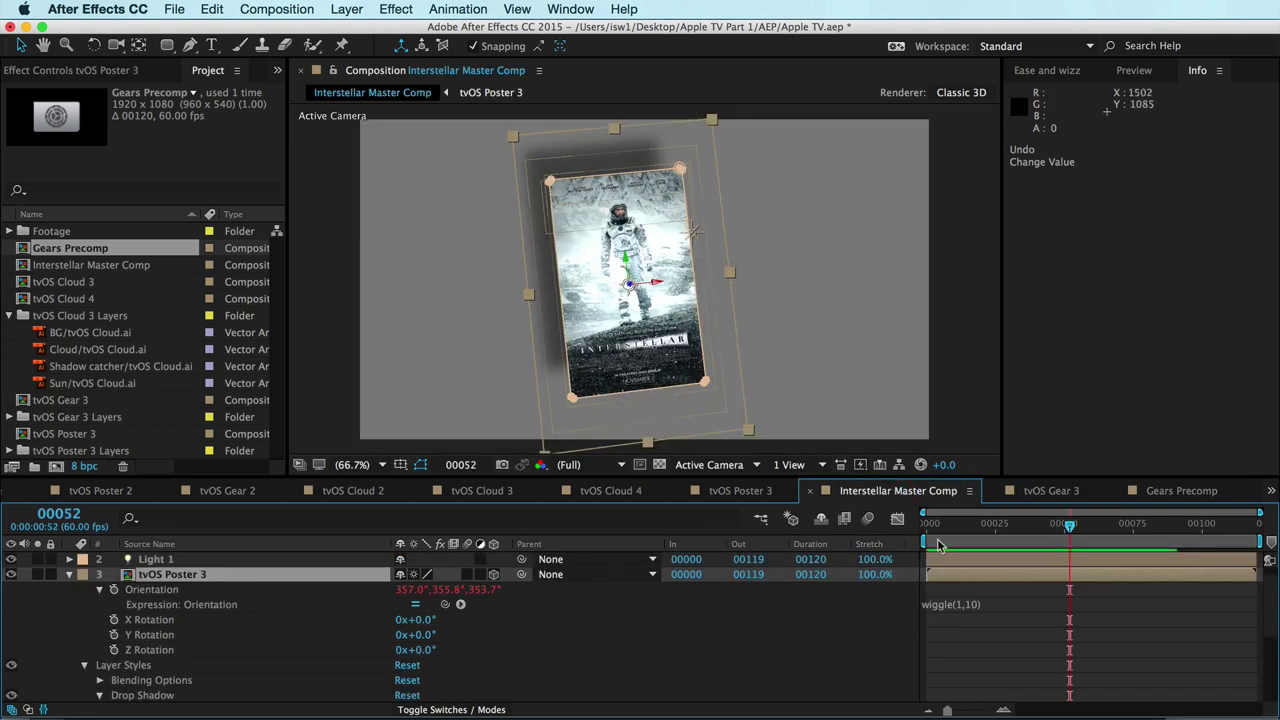
left_click_drag(1070, 530, 1001, 540)
key("KP_0")
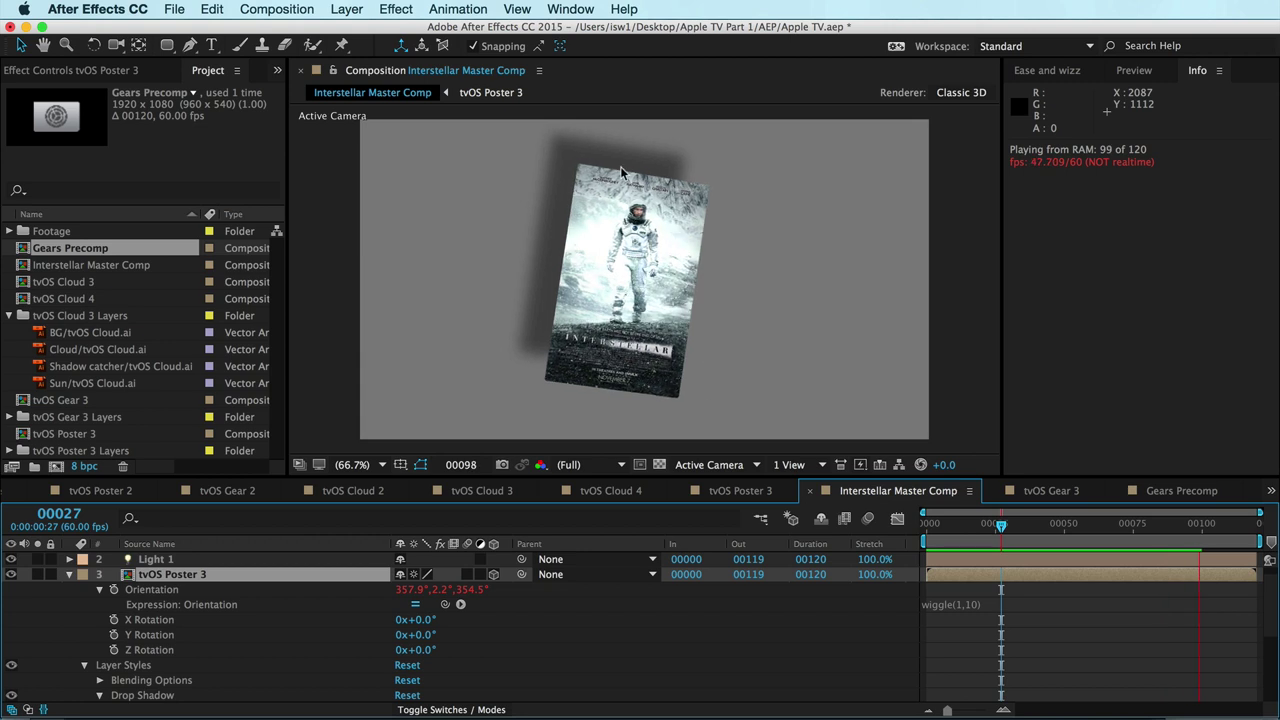
key("super+Tab")
key("shift+super+Tab")
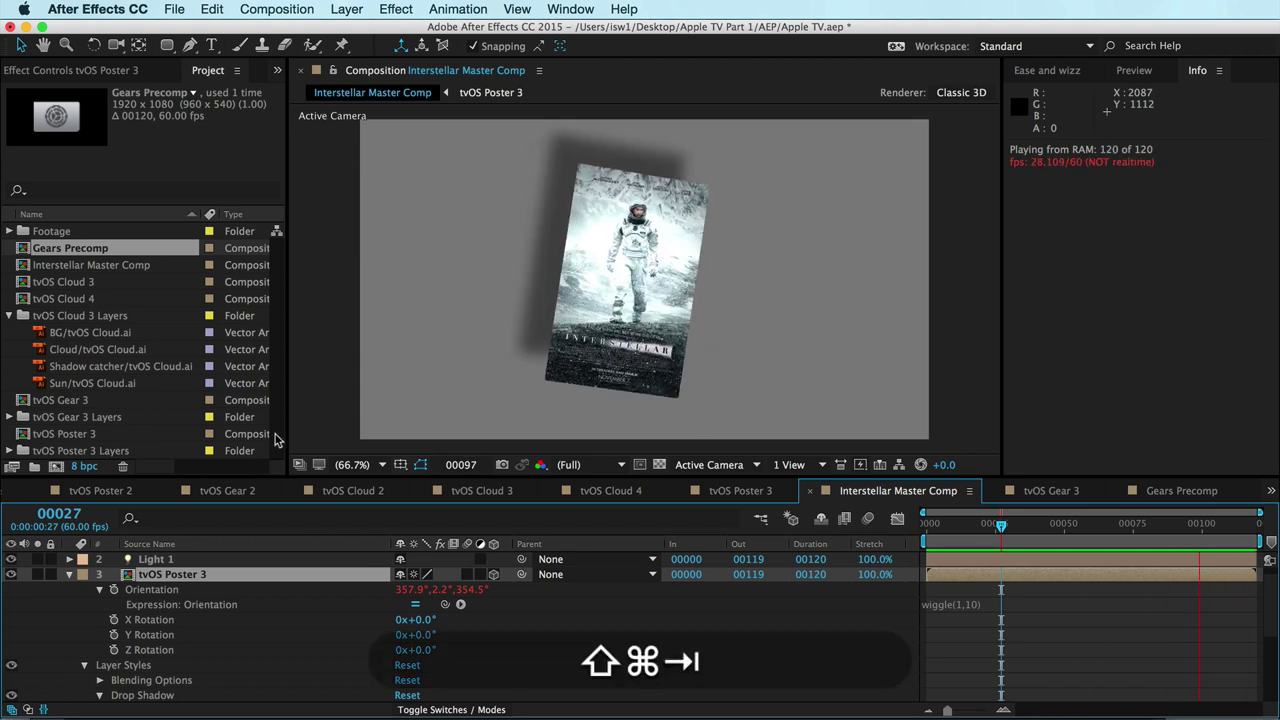
key("space")
Show the tvOS Poster 2 composition in a two-view layout, with Active Camera beside Custom View 1.
left_click(128, 497)
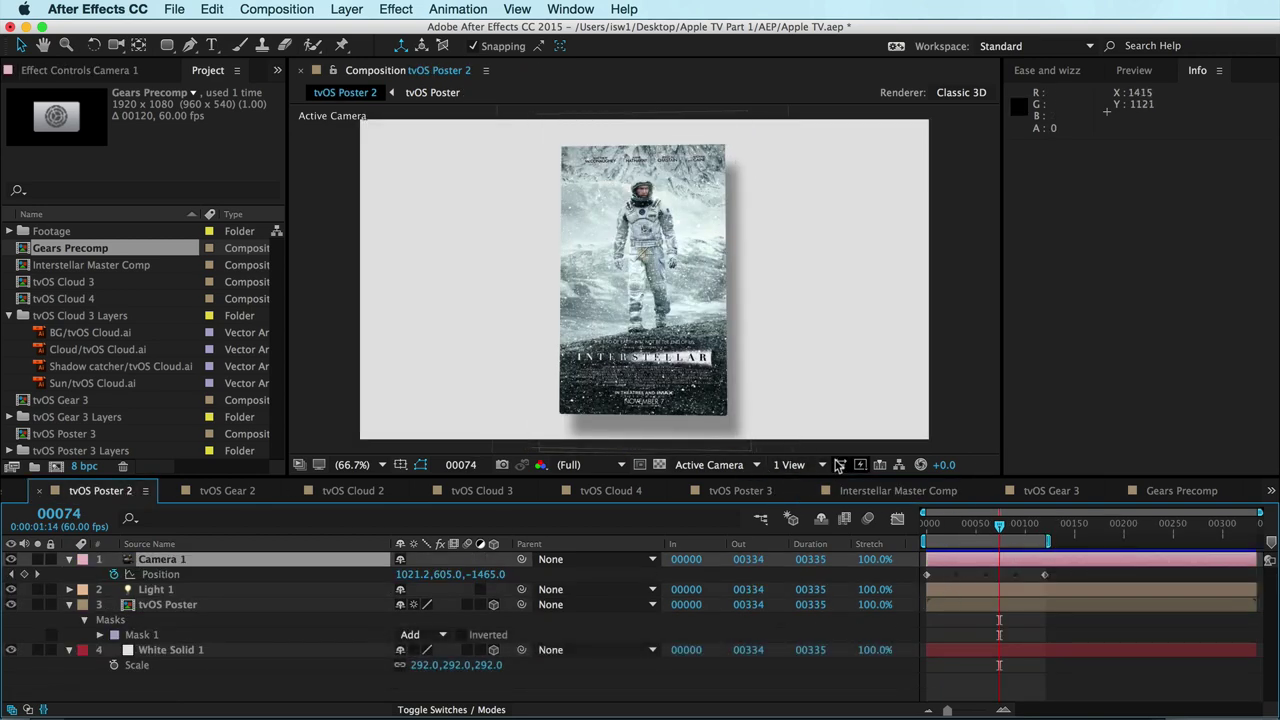
left_click(792, 464)
left_click(815, 499)
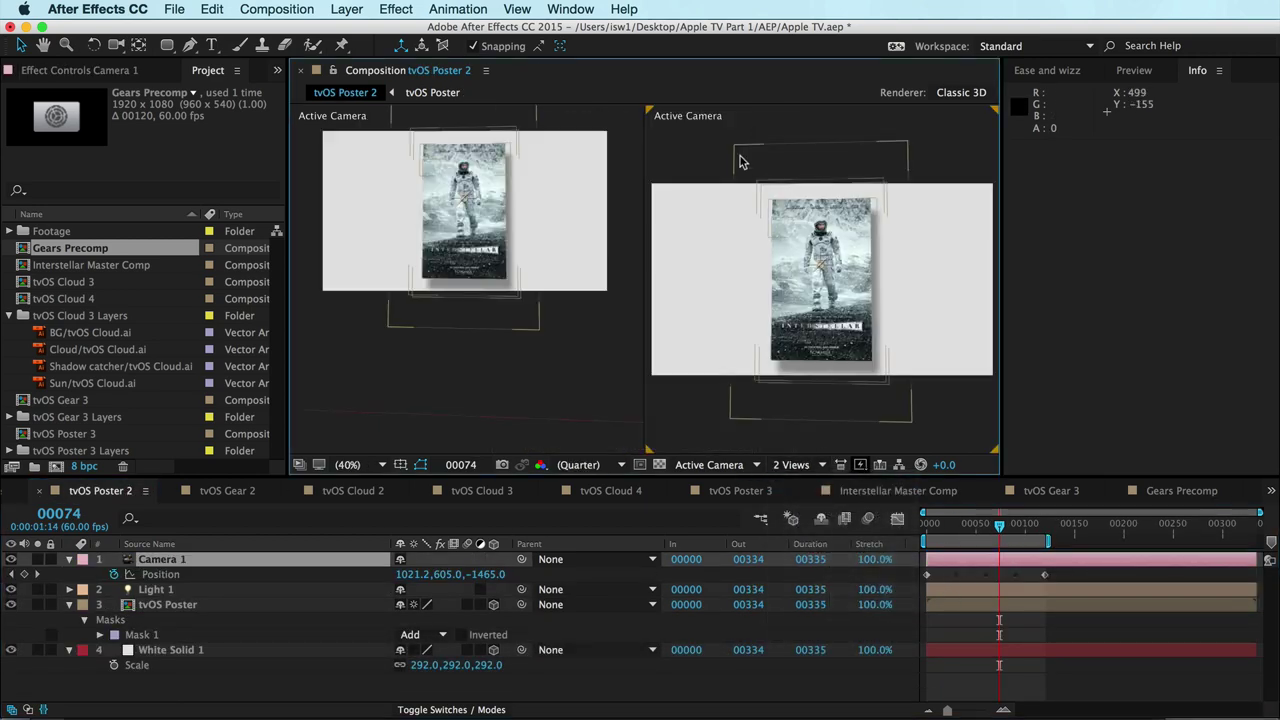
key("space")
left_click_drag(740, 253, 718, 246)
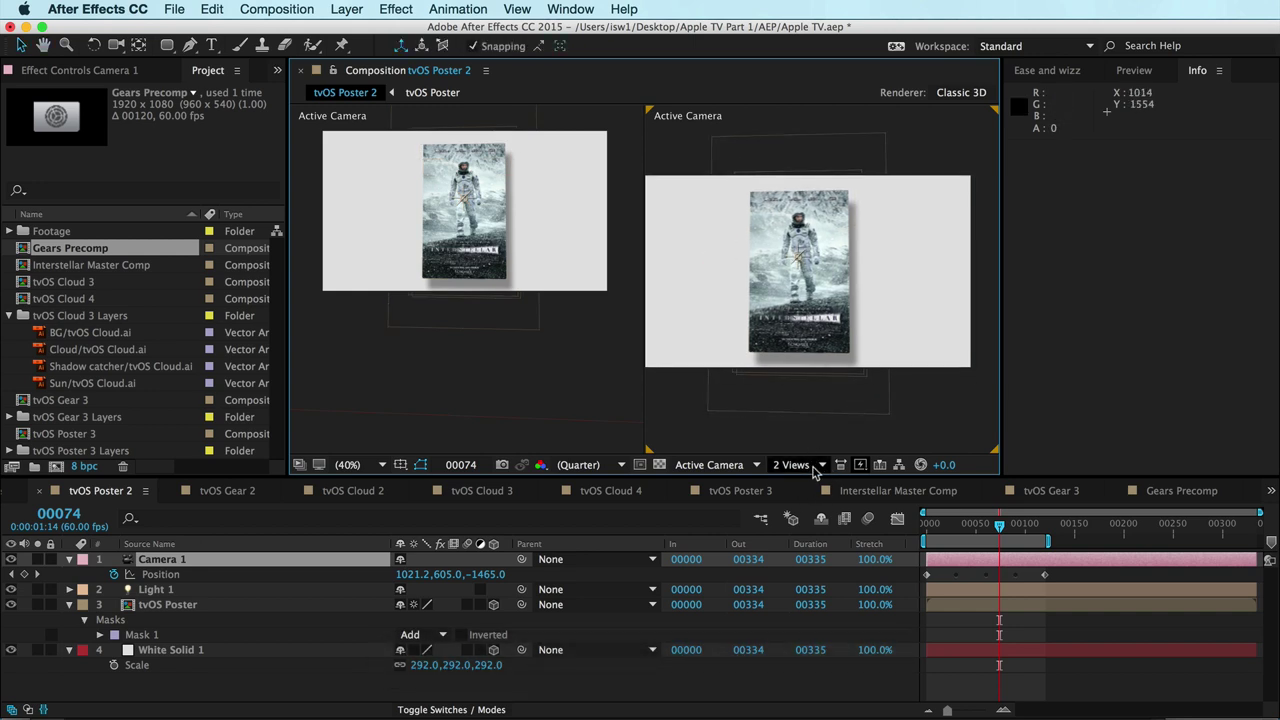
left_click(738, 466)
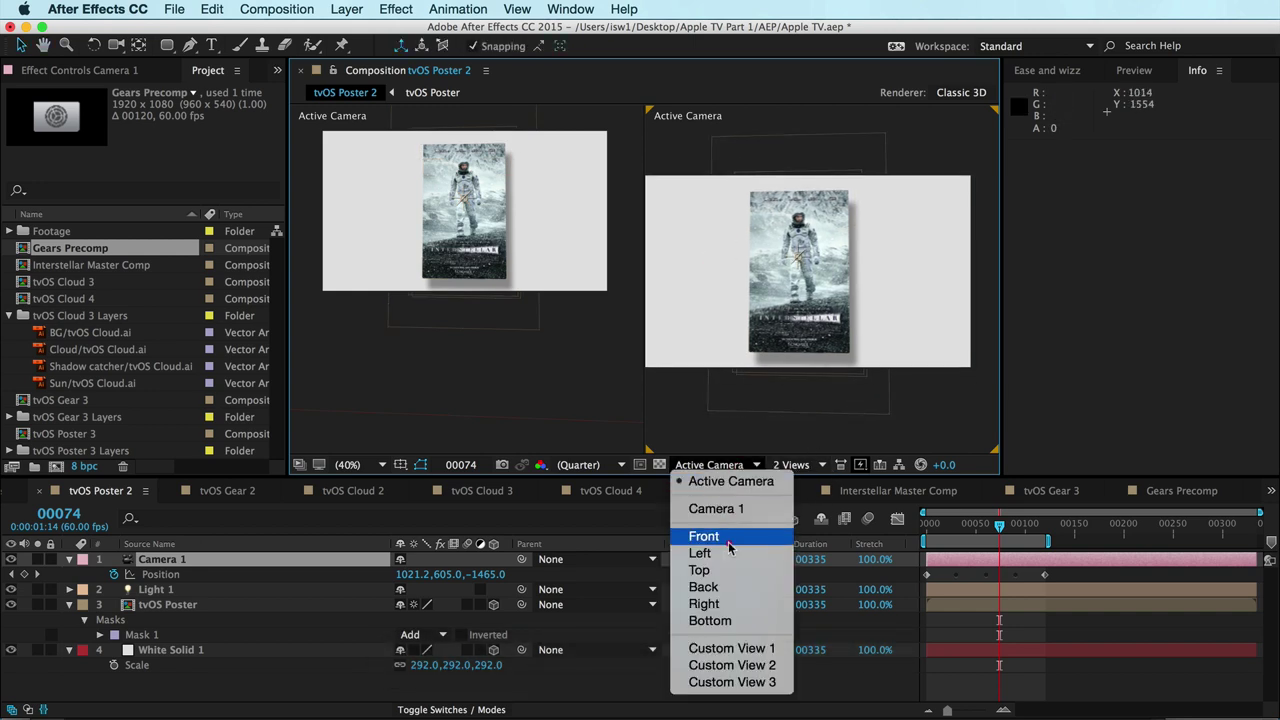
left_click(730, 648)
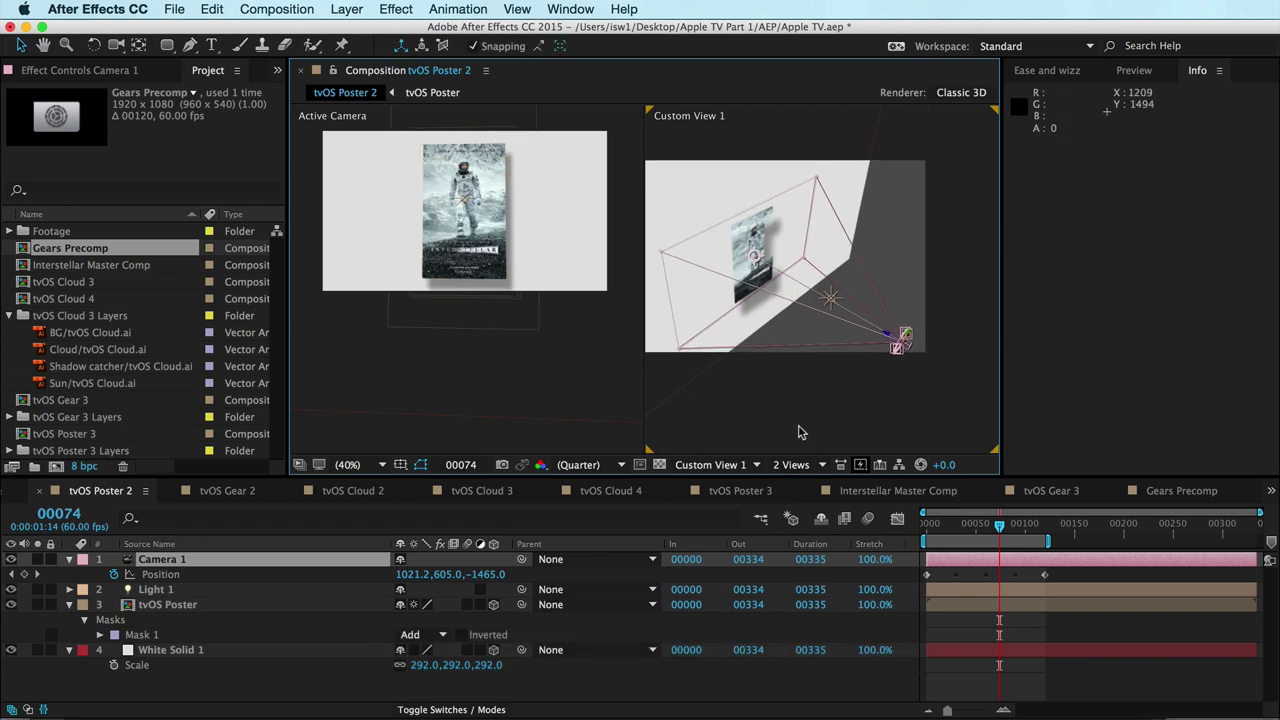
Move to frame 89 and frame the poster closely in Active Camera, with the poster and camera both in Custom View 1.
scroll(826, 380, "up", 2)
left_click_drag(826, 380, 800, 330)
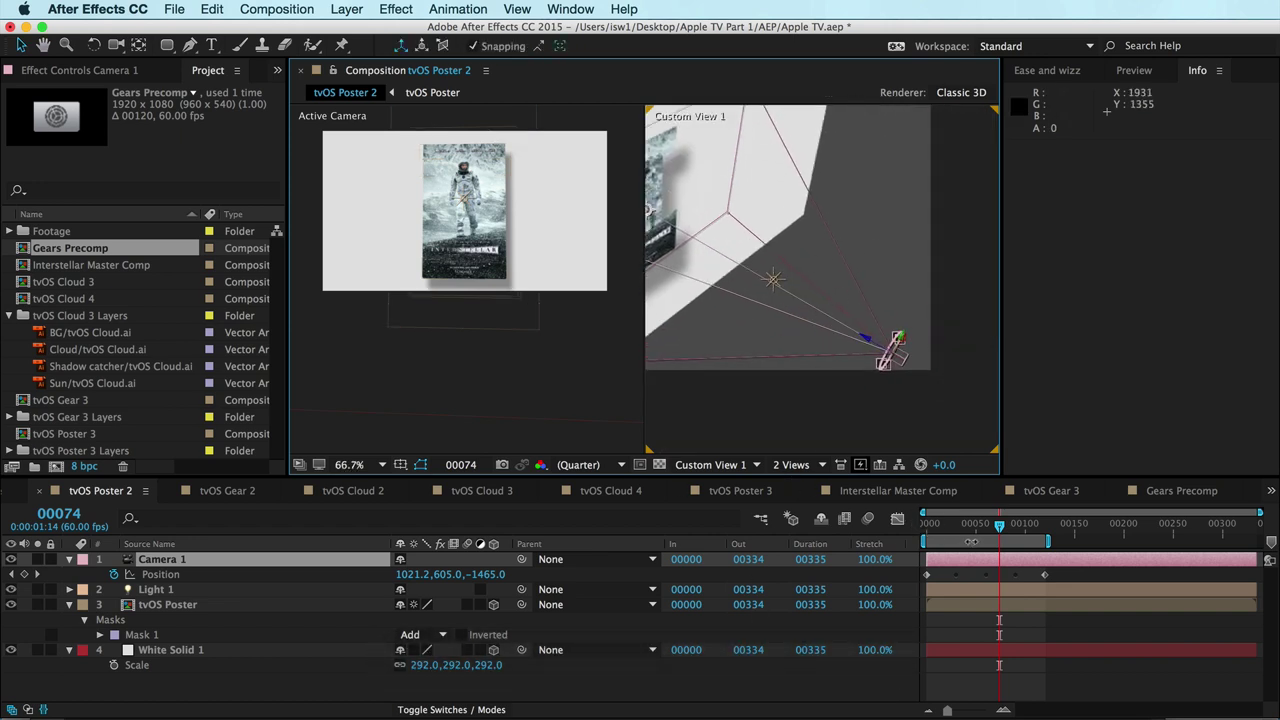
mouse_move(999, 527)
left_mouse_down()
mouse_move(986, 532)
mouse_move(1015, 530)
left_mouse_up()
left_click(508, 314)
scroll(508, 314, "up", 2)
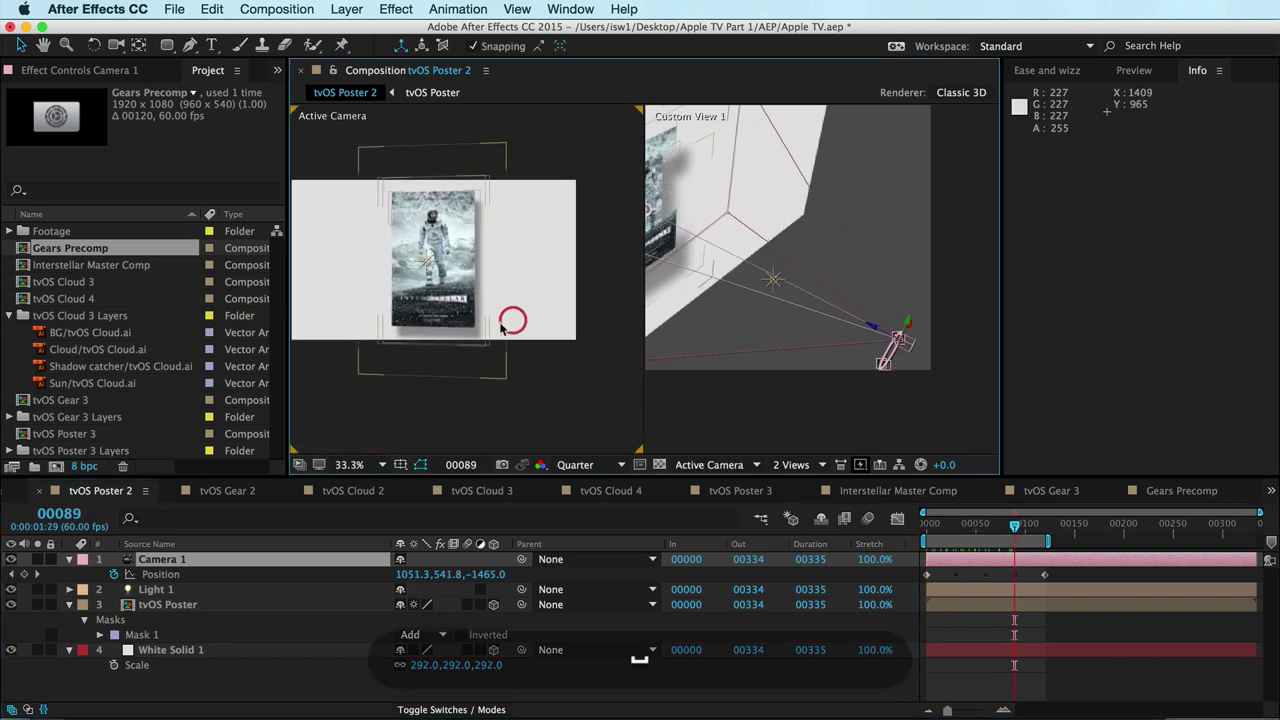
scroll(434, 295, "up", 1)
left_click(863, 328)
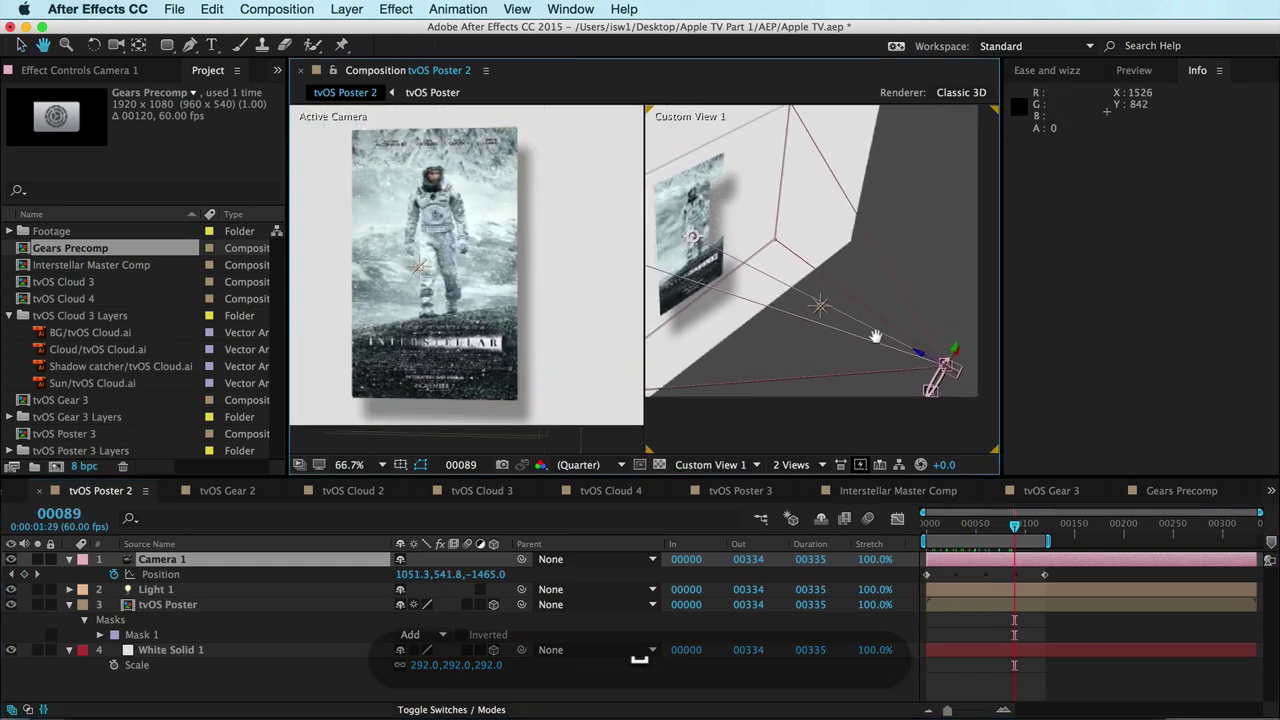
Set the fast preview mode of Custom View 1 to Wireframe and widen the composition viewer.
left_click(861, 466)
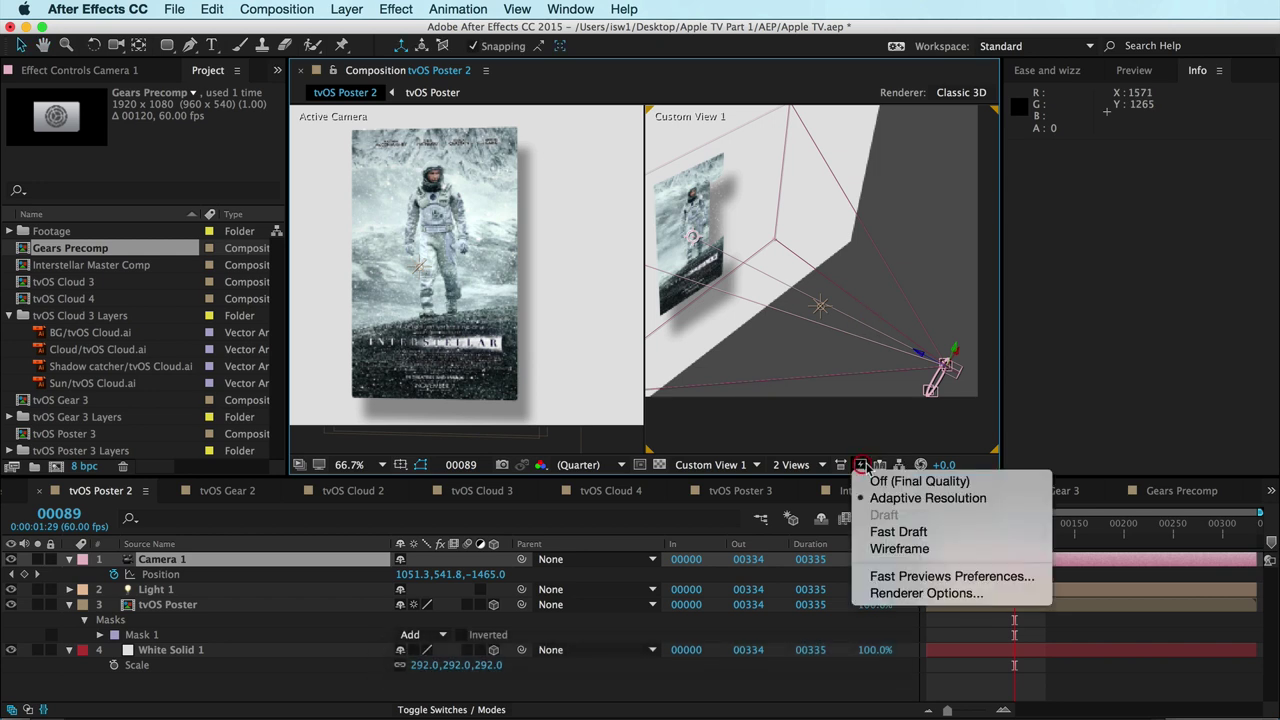
left_click(903, 549)
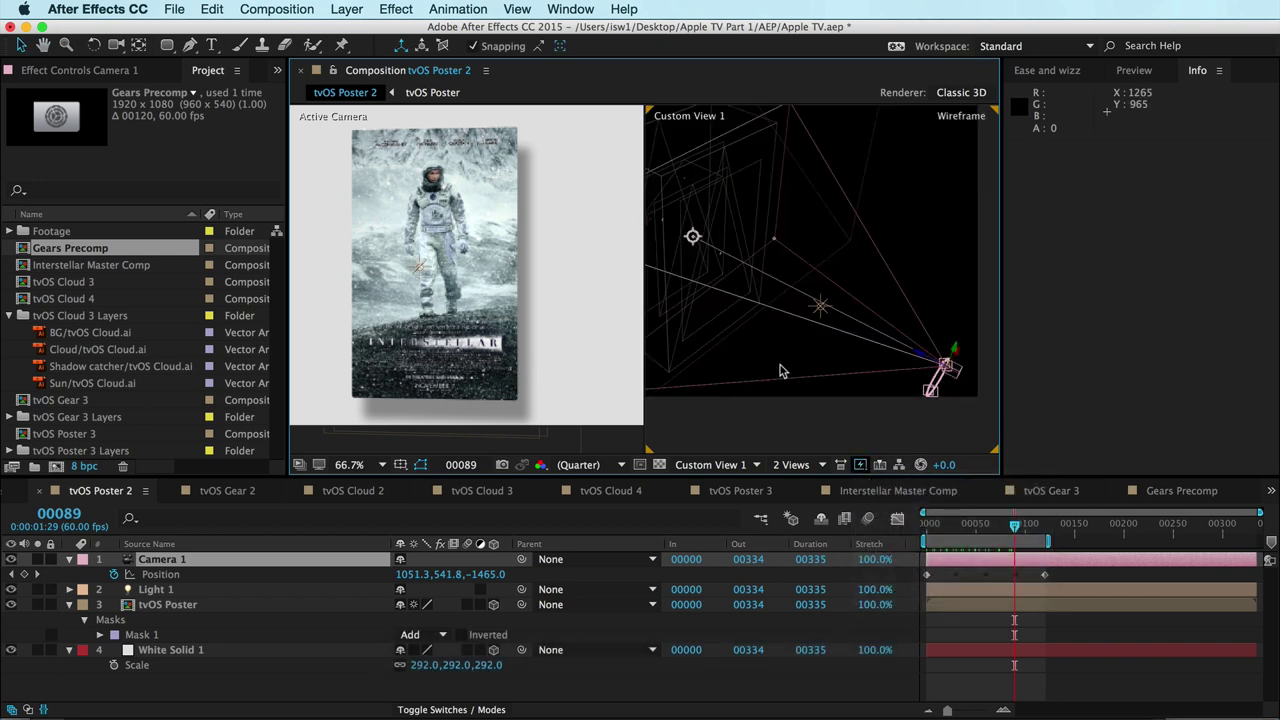
key("v")
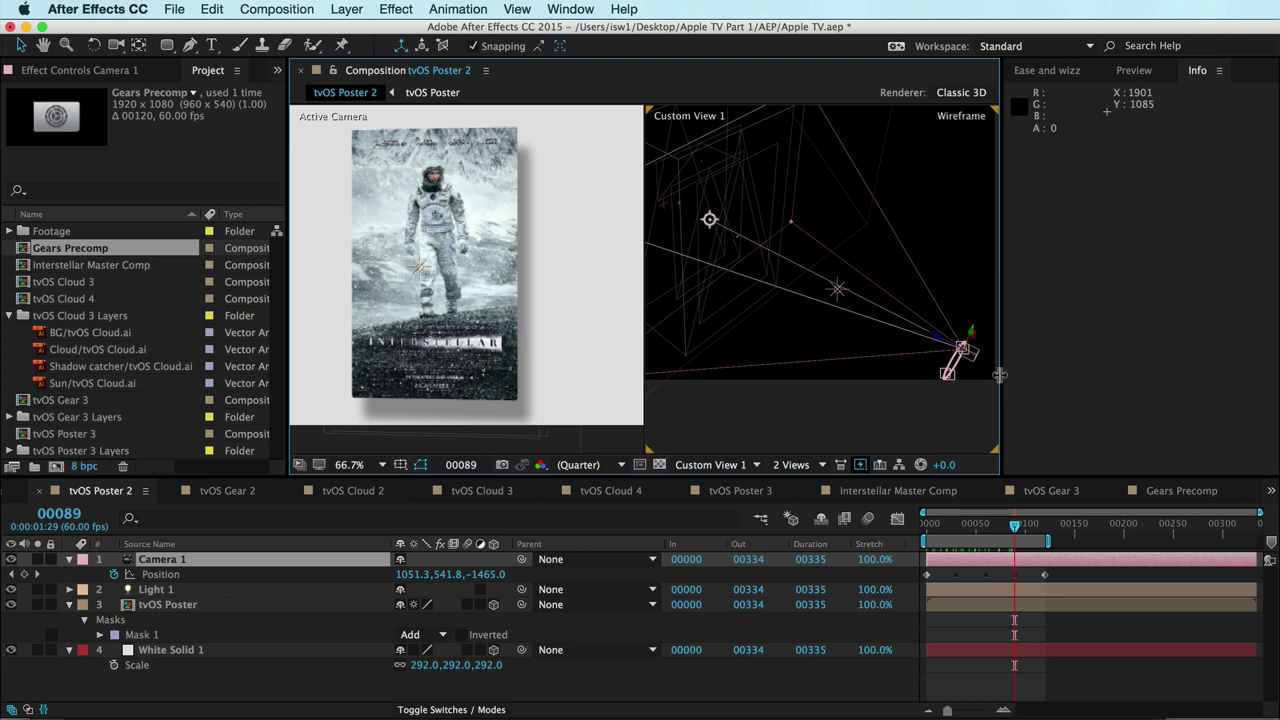
left_click_drag(998, 374, 1145, 374)
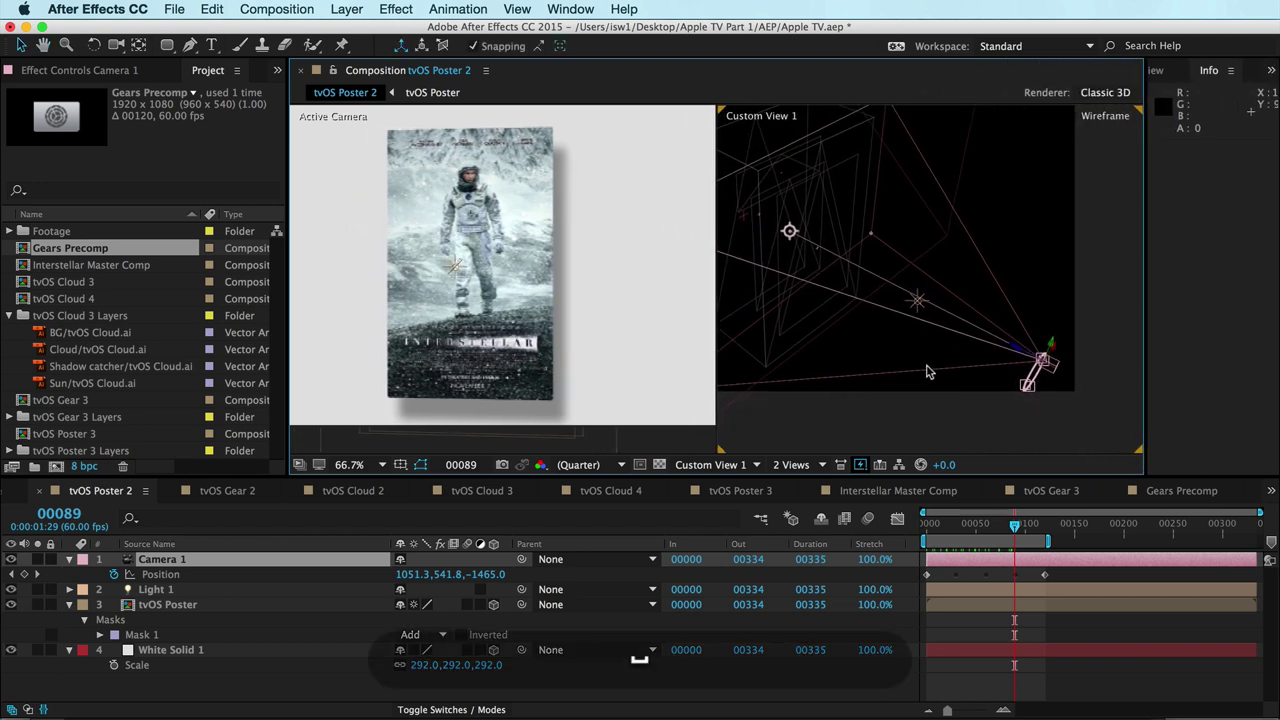
Examine the camera's motion path and the poster layer wireframes in Custom View 1 at frame 113.
scroll(933, 365, "up", 5)
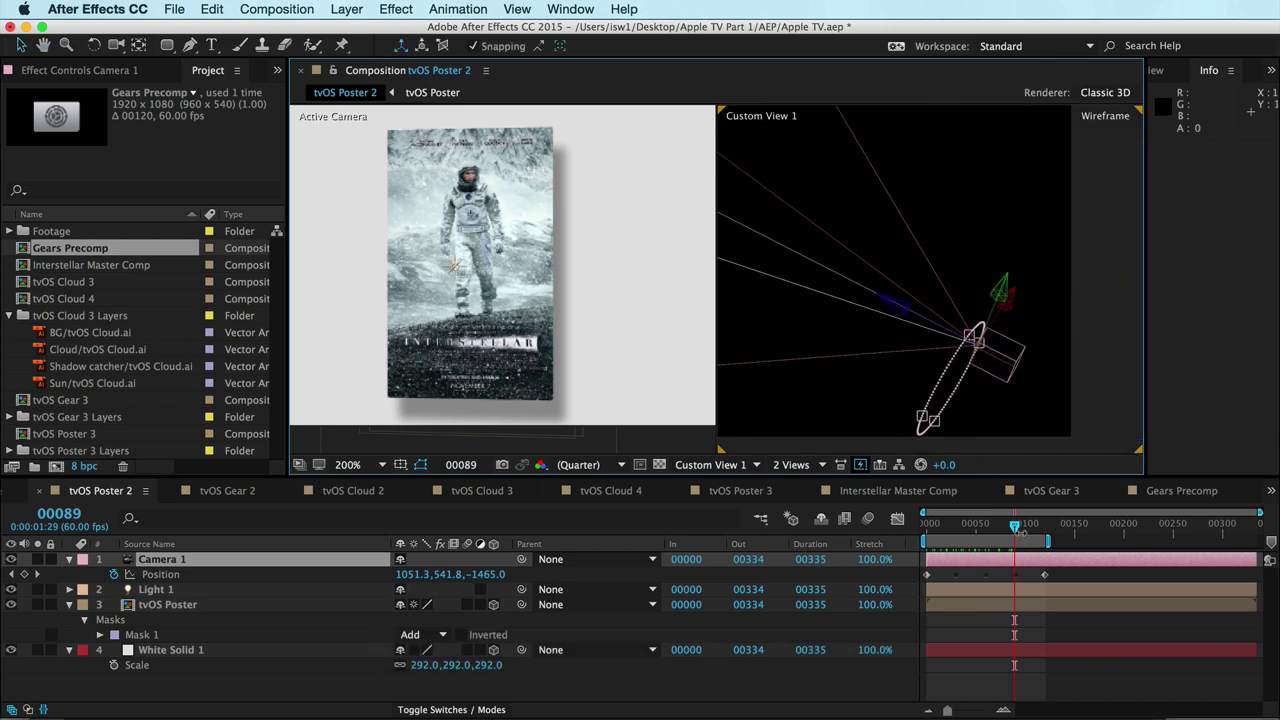
mouse_move(1015, 523)
left_mouse_down()
mouse_move(930, 525)
mouse_move(1037, 524)
left_mouse_up()
key("h")
left_click_drag(890, 355, 1035, 332)
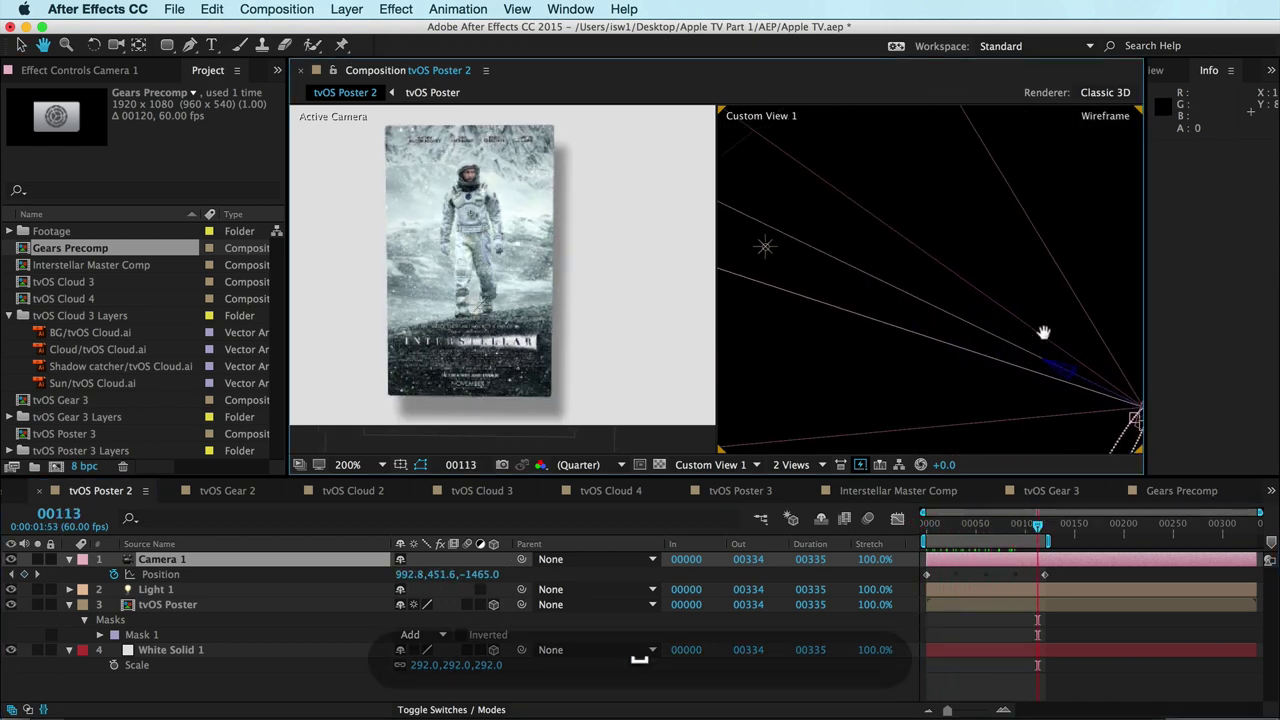
scroll(1068, 328, "down", 2)
left_click_drag(887, 333, 1022, 354)
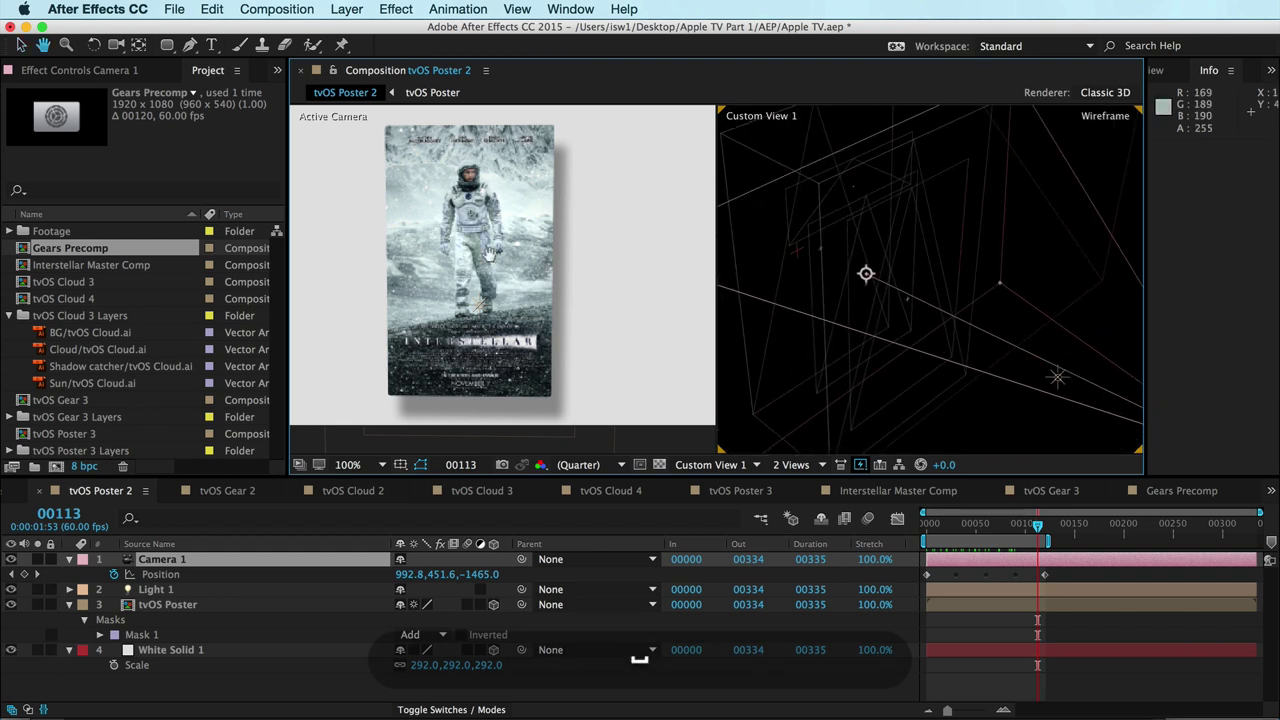
key("v")
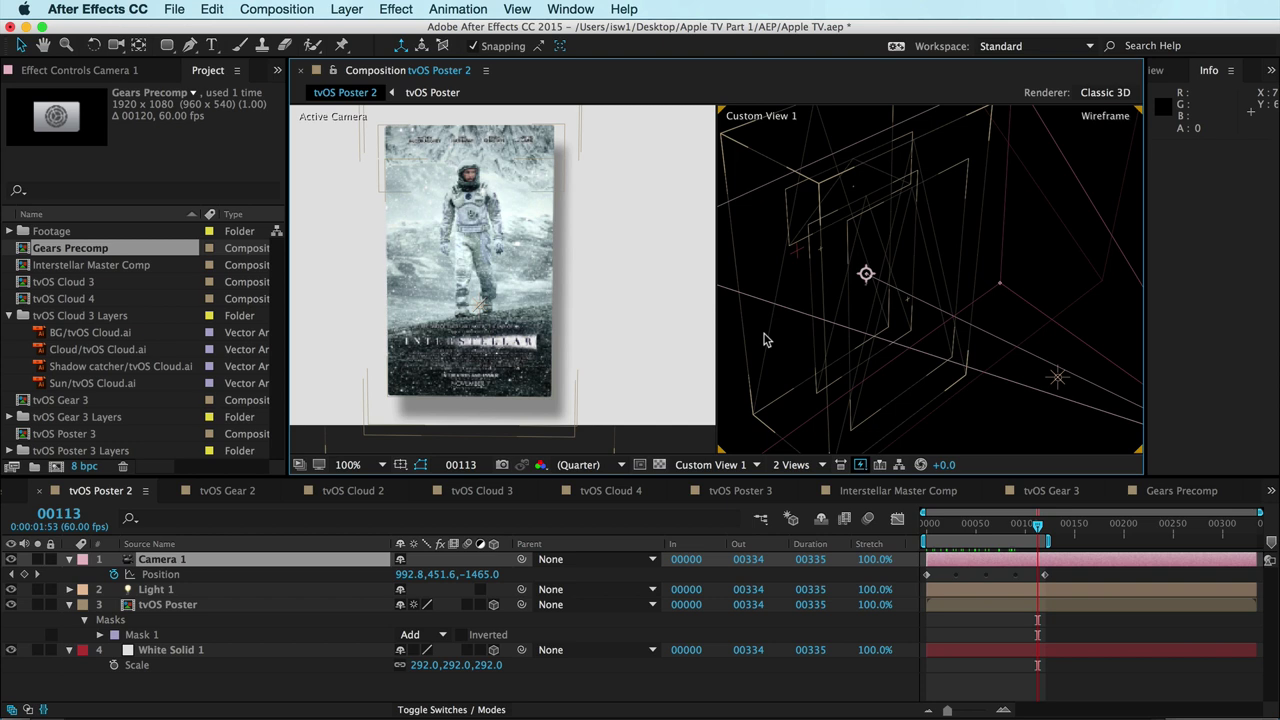
Play a RAM preview of the poster's parallax movement, stop it, and inspect the camera and its looping path in Custom View 1.
key("KP_0")
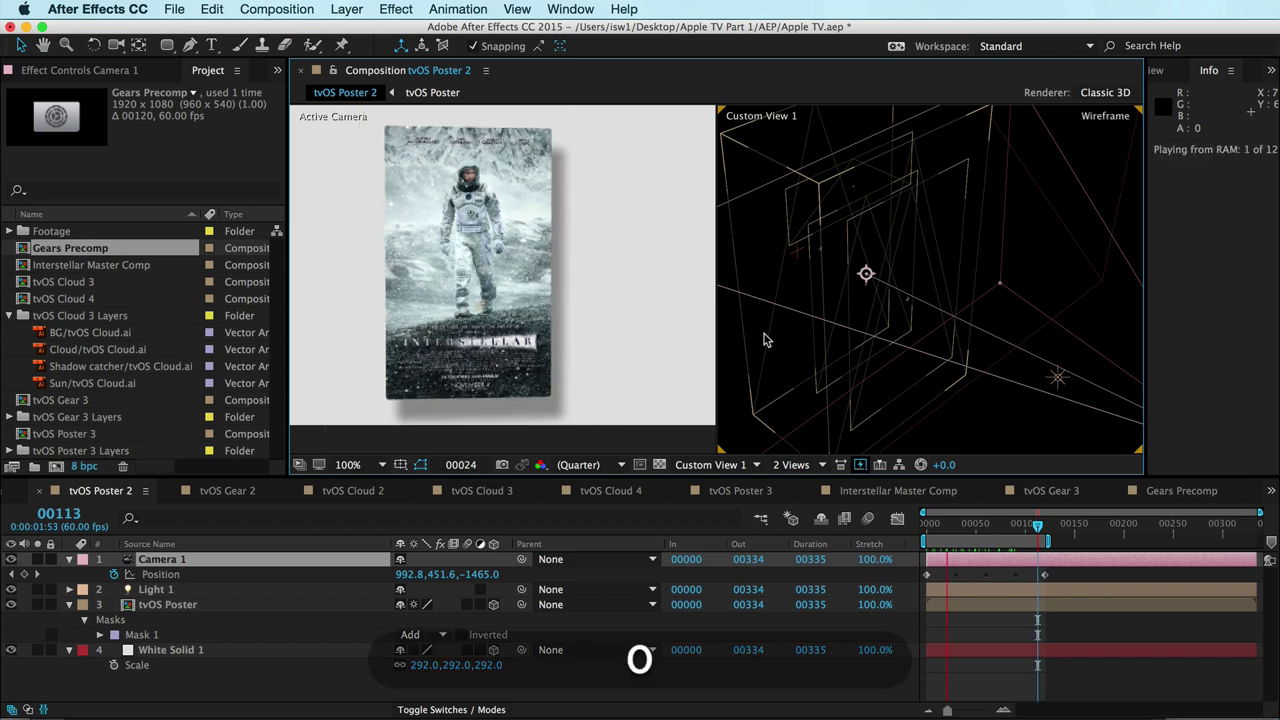
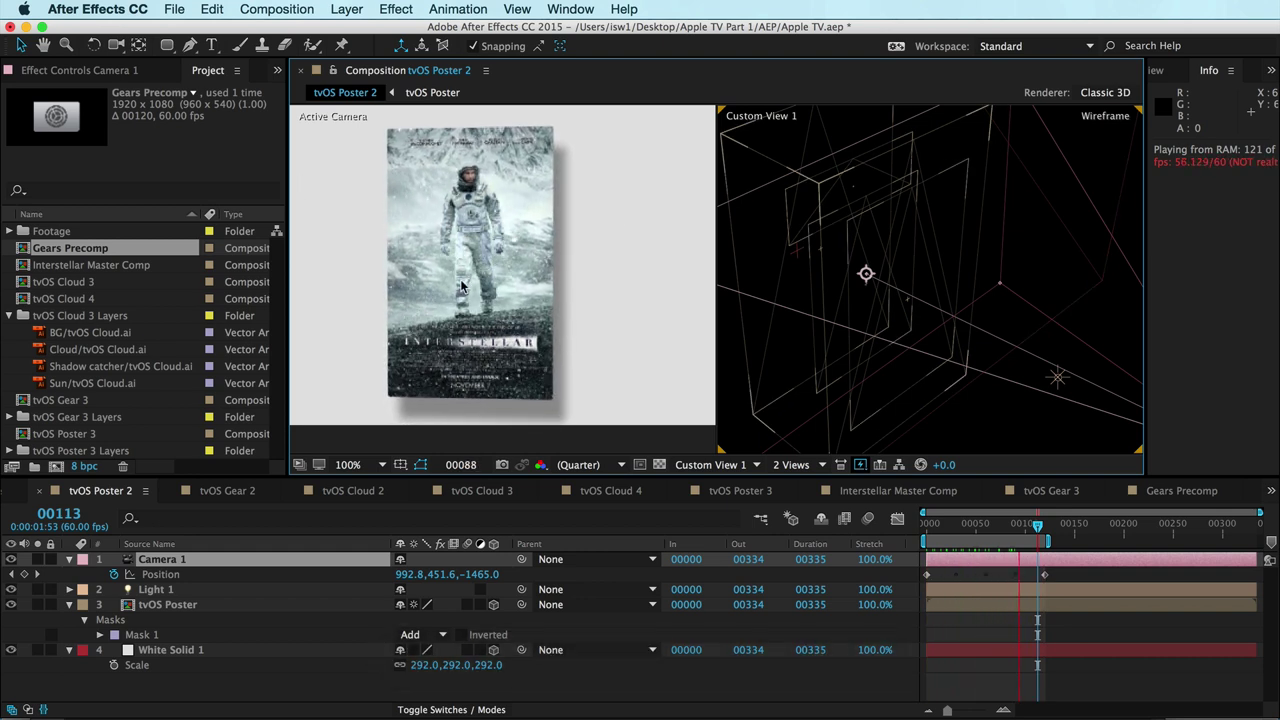
key("space")
left_click_drag(993, 360, 1042, 278)
left_click_drag(981, 338, 840, 292)
key("v")
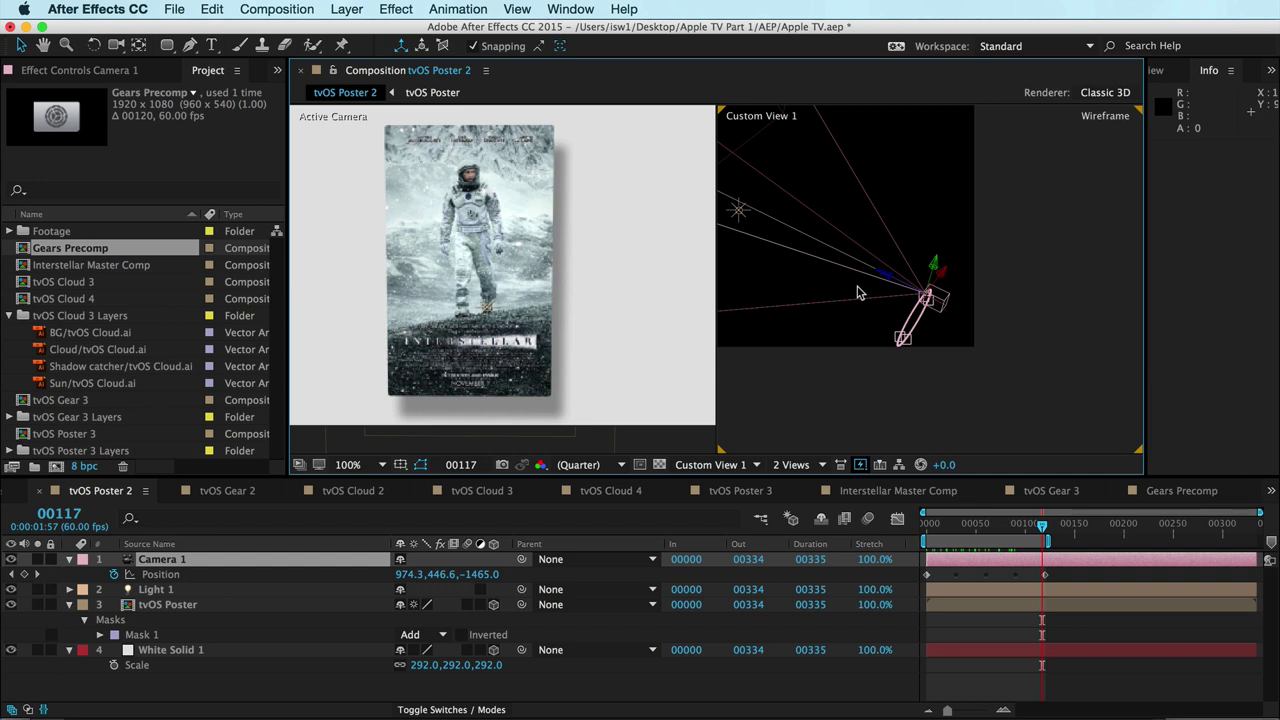
key("super+Tab")
key("shift+super+Tab")
key("shift+super")
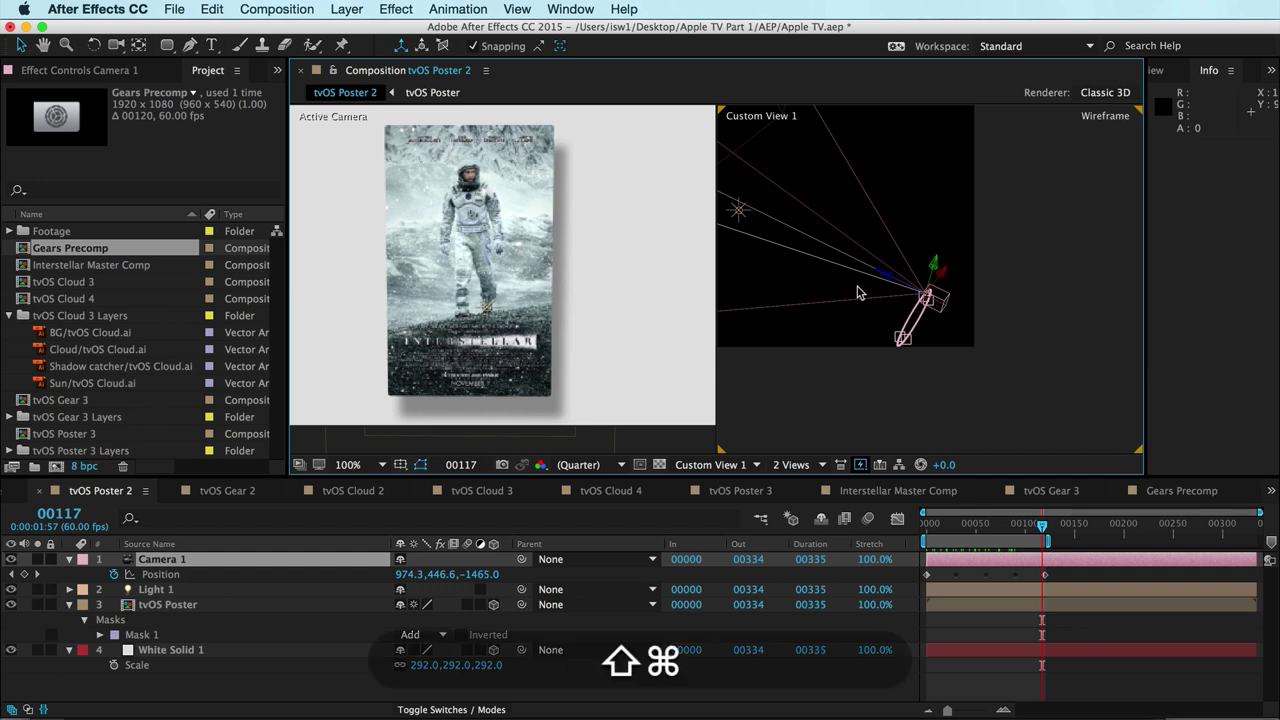